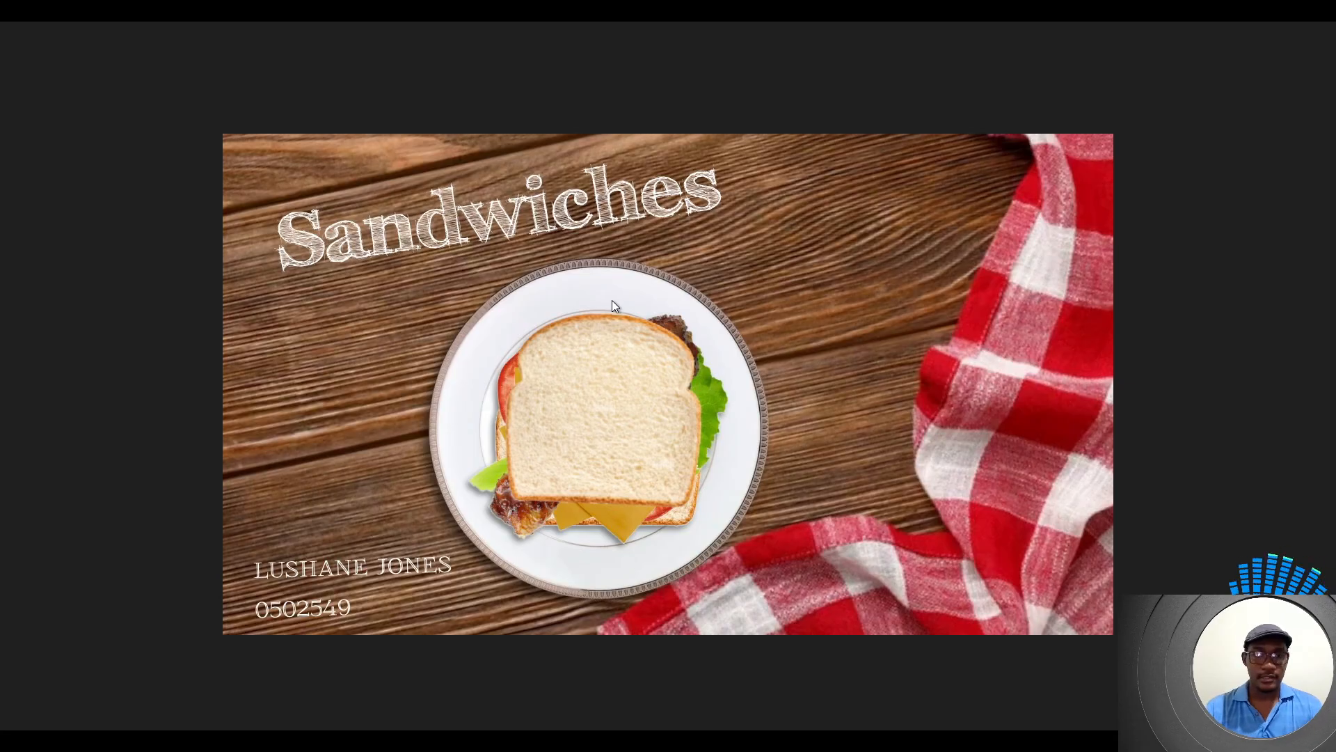
Close the Sandwich Composition image and open the Make Me a Sandwich folder in a maximized window.
click(1320, 30)
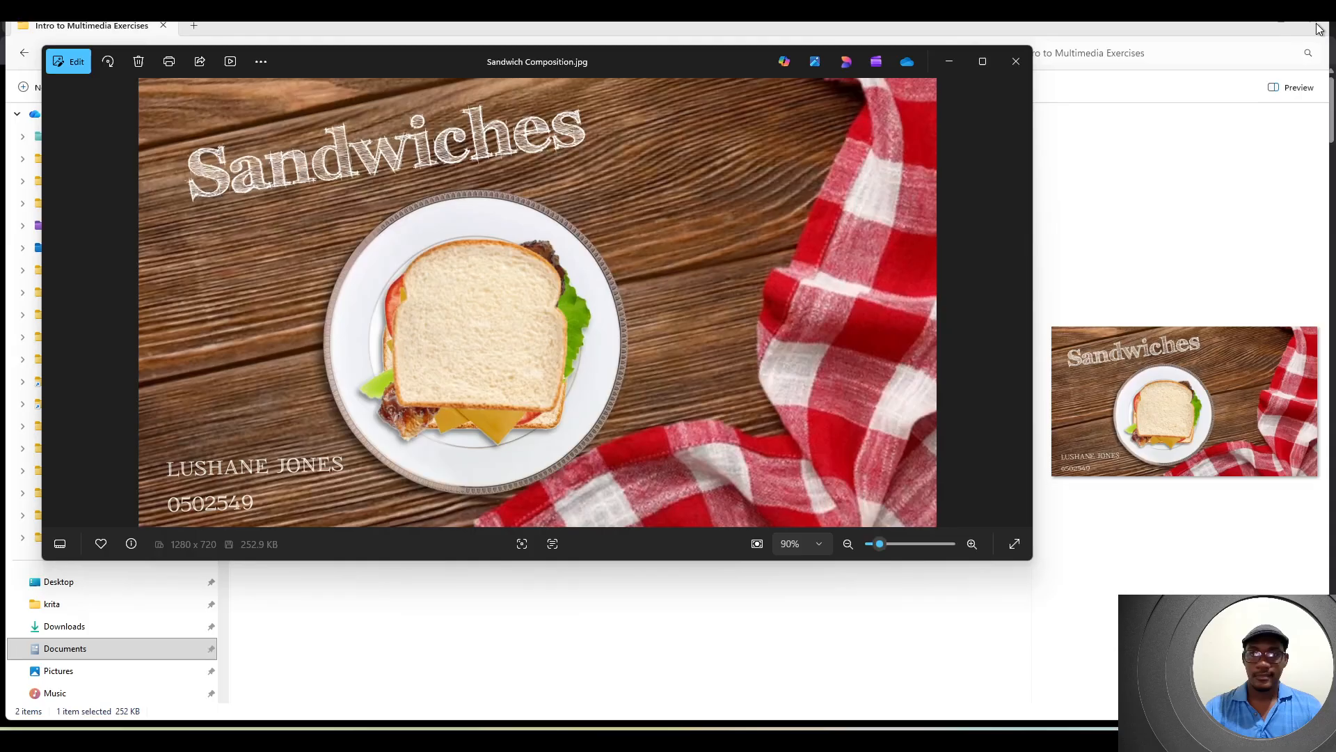
click(1016, 61)
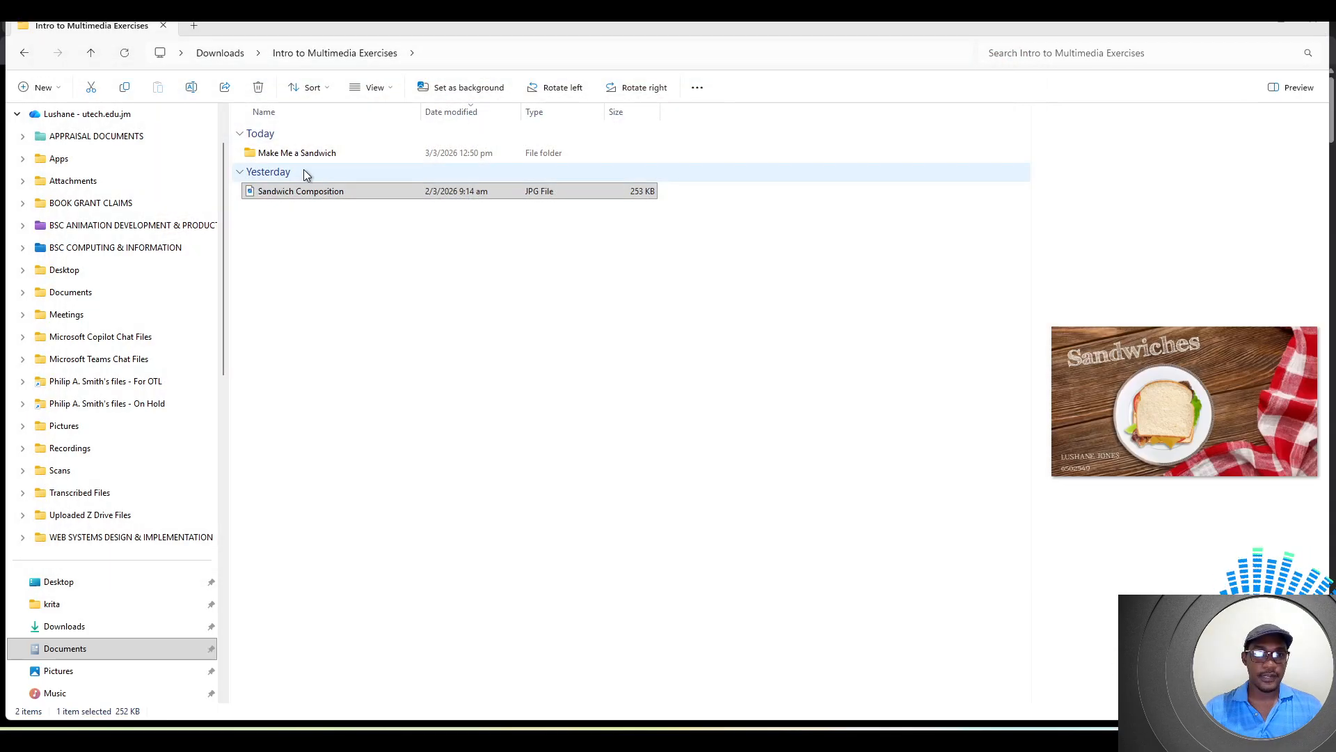
double_click(307, 152)
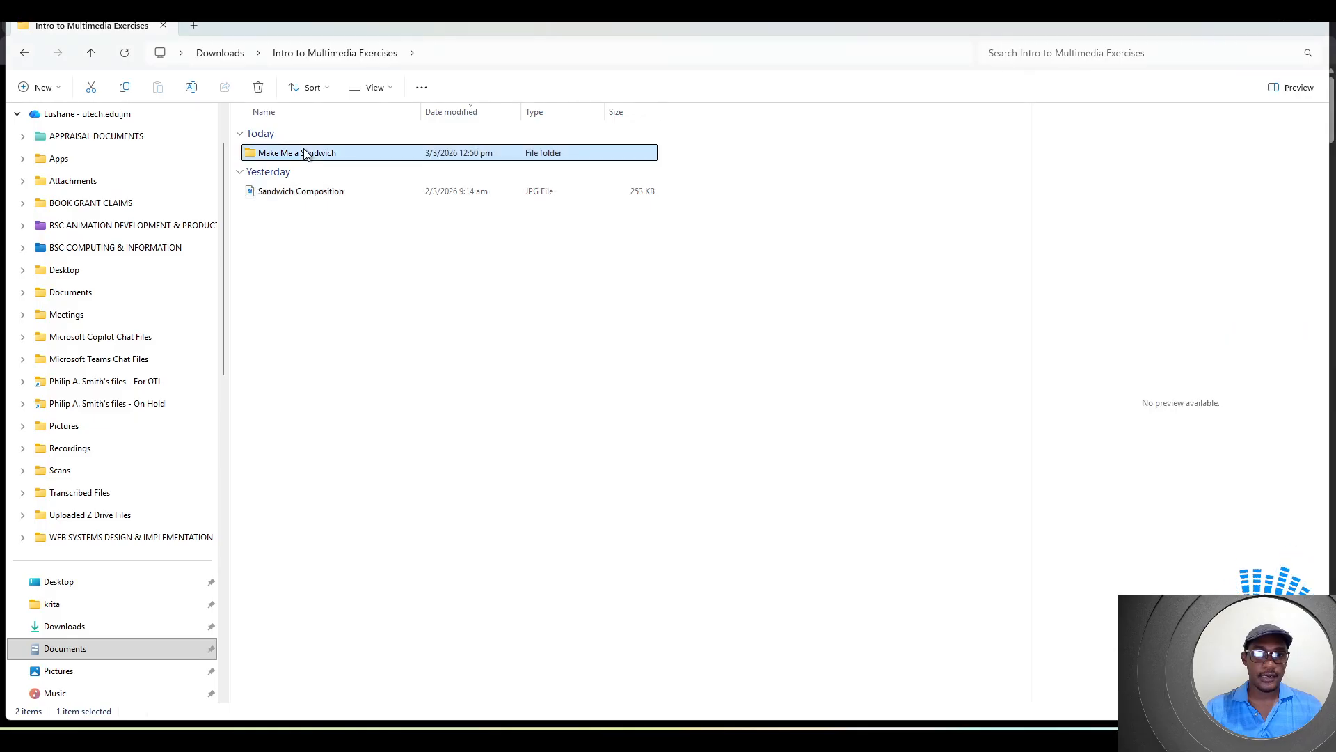
click(1290, 26)
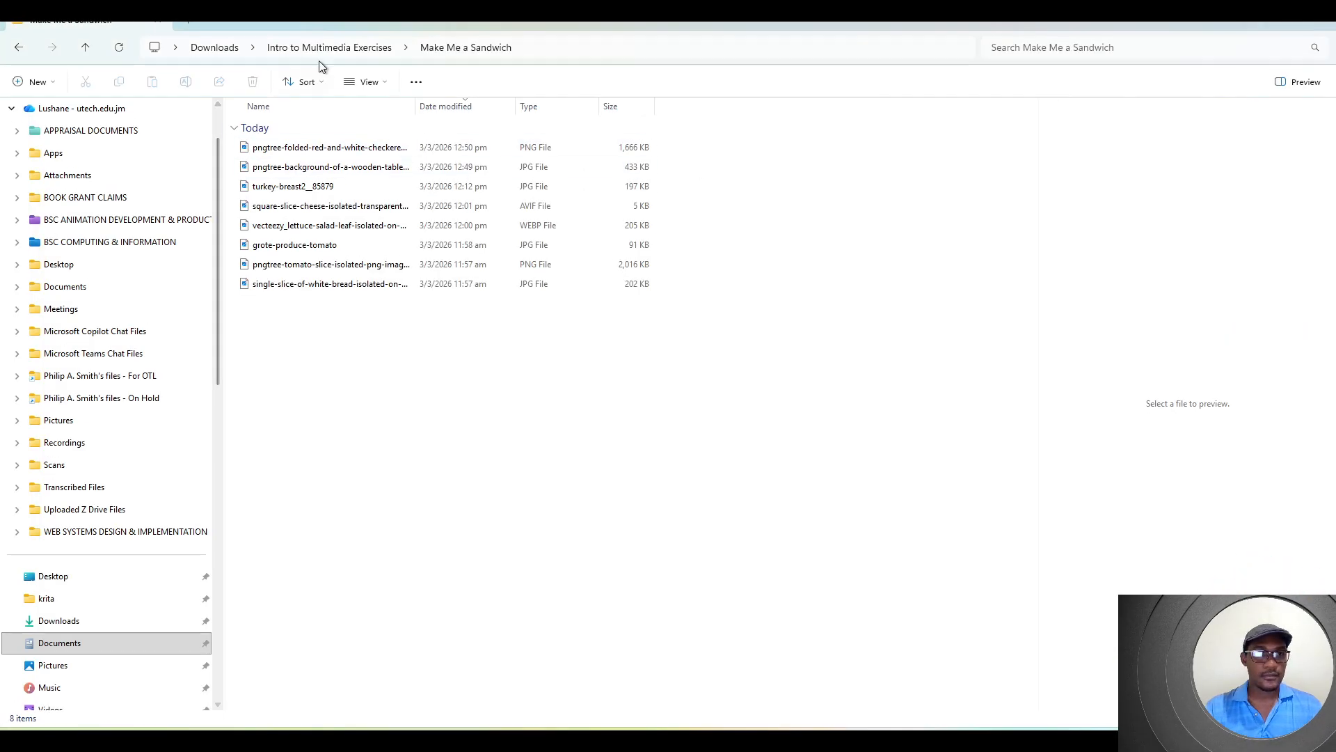
Hide the folder window's navigation pane and show the image files as extra large icons.
click(370, 82)
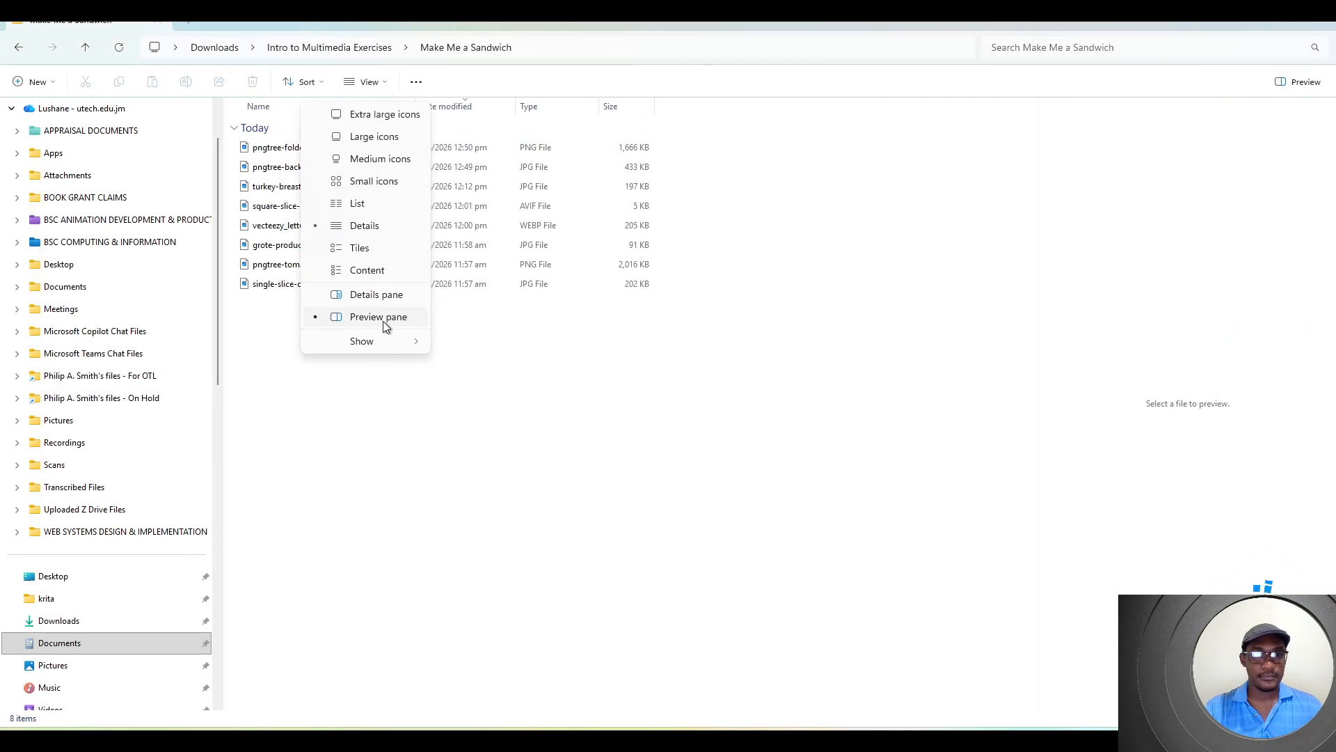
mouse_move(410, 346)
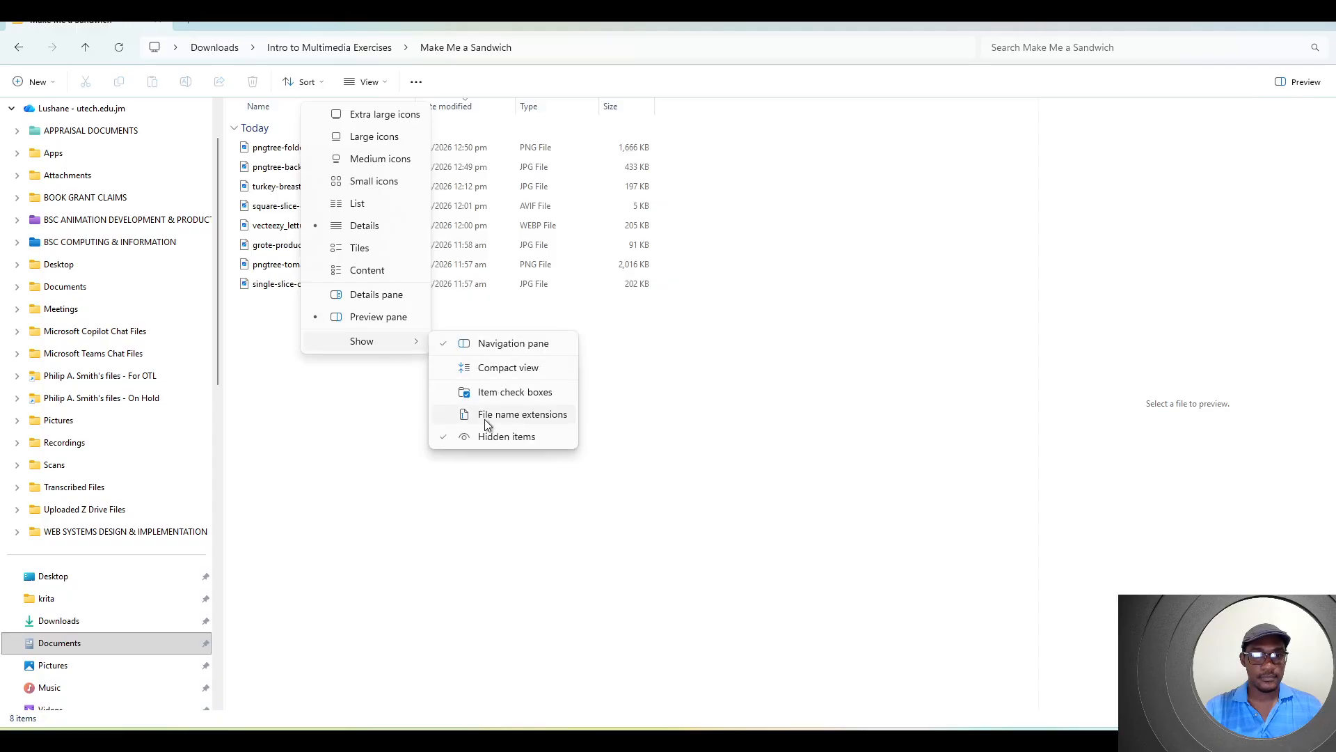
click(512, 342)
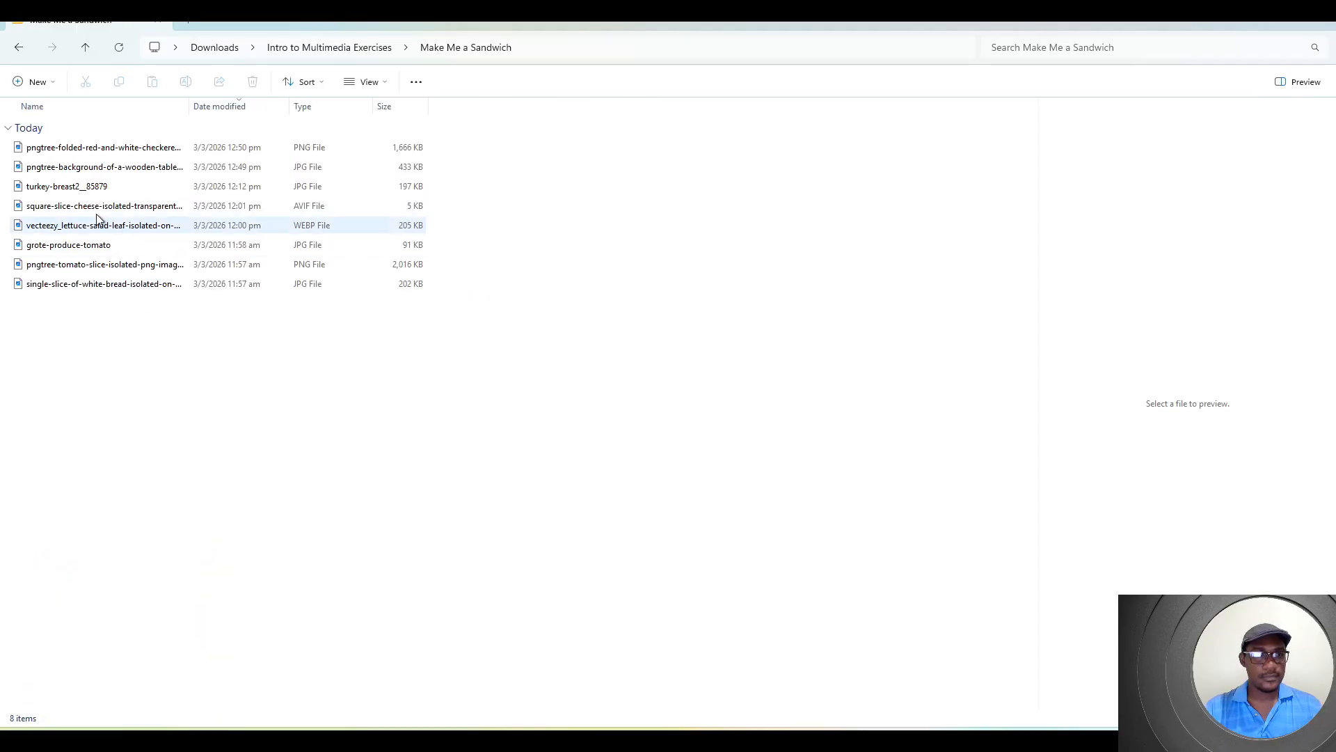
click(369, 82)
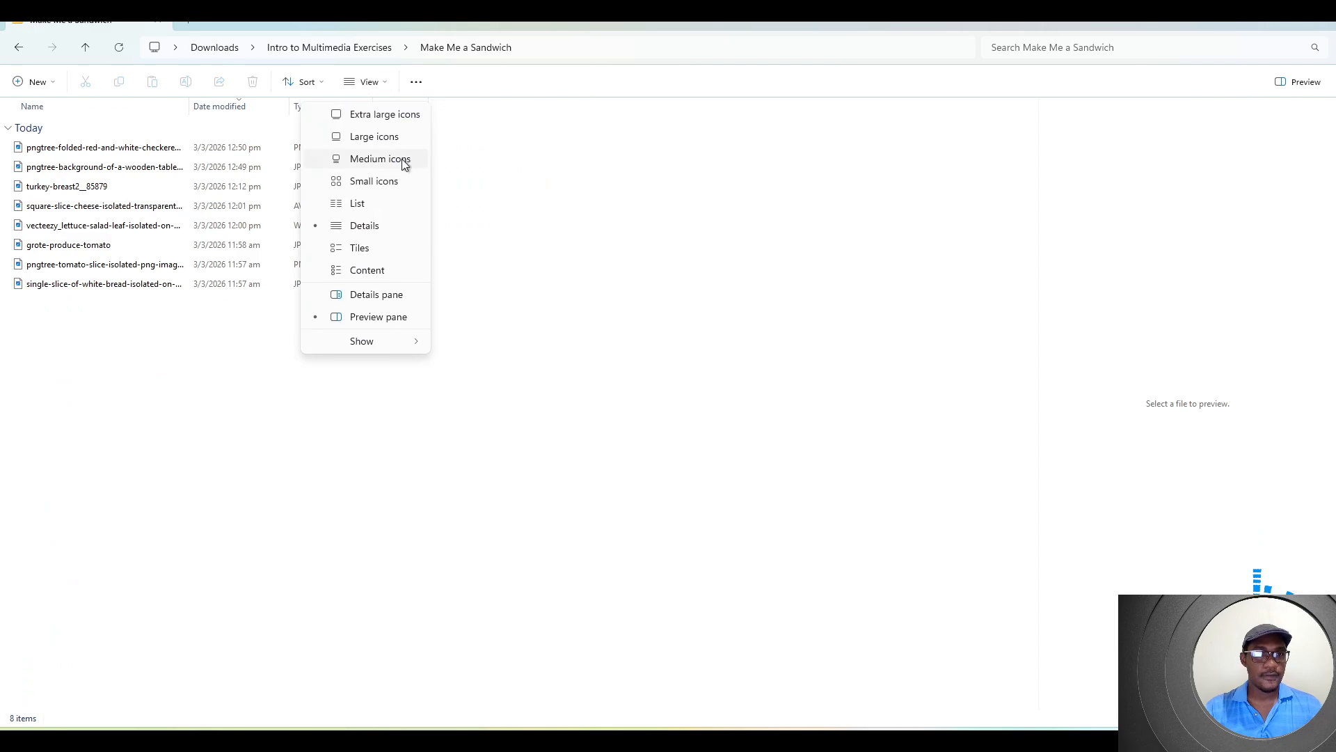
click(368, 118)
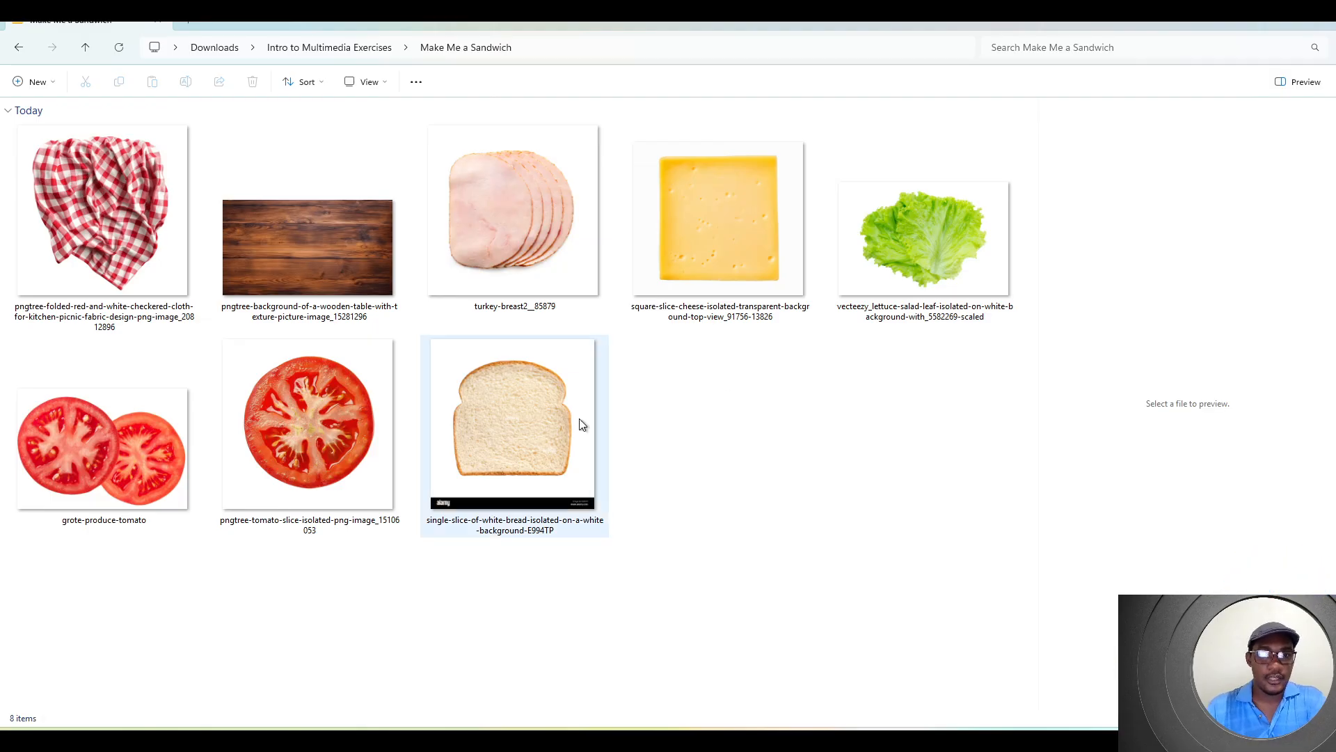
Preview the bread, tomato slice, cheese, lettuce, wooden table and checkered cloth images in turn.
click(487, 447)
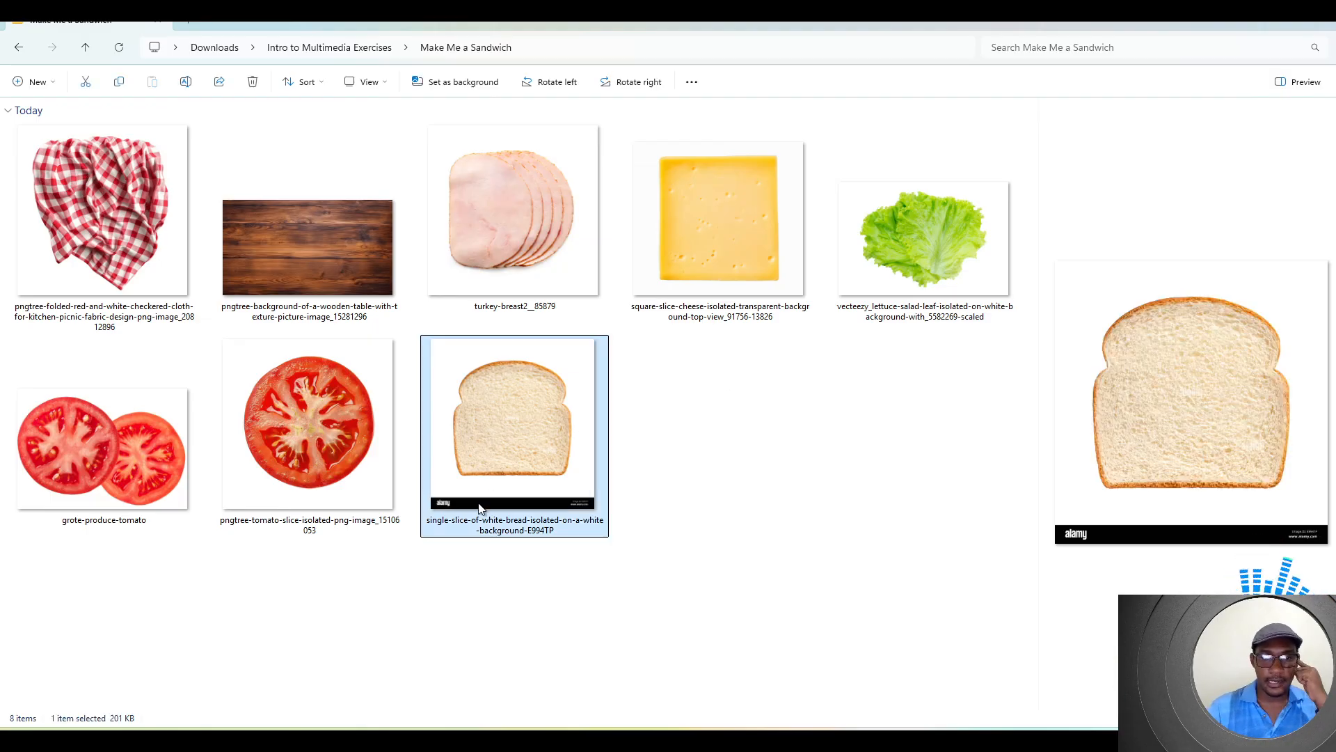
click(277, 442)
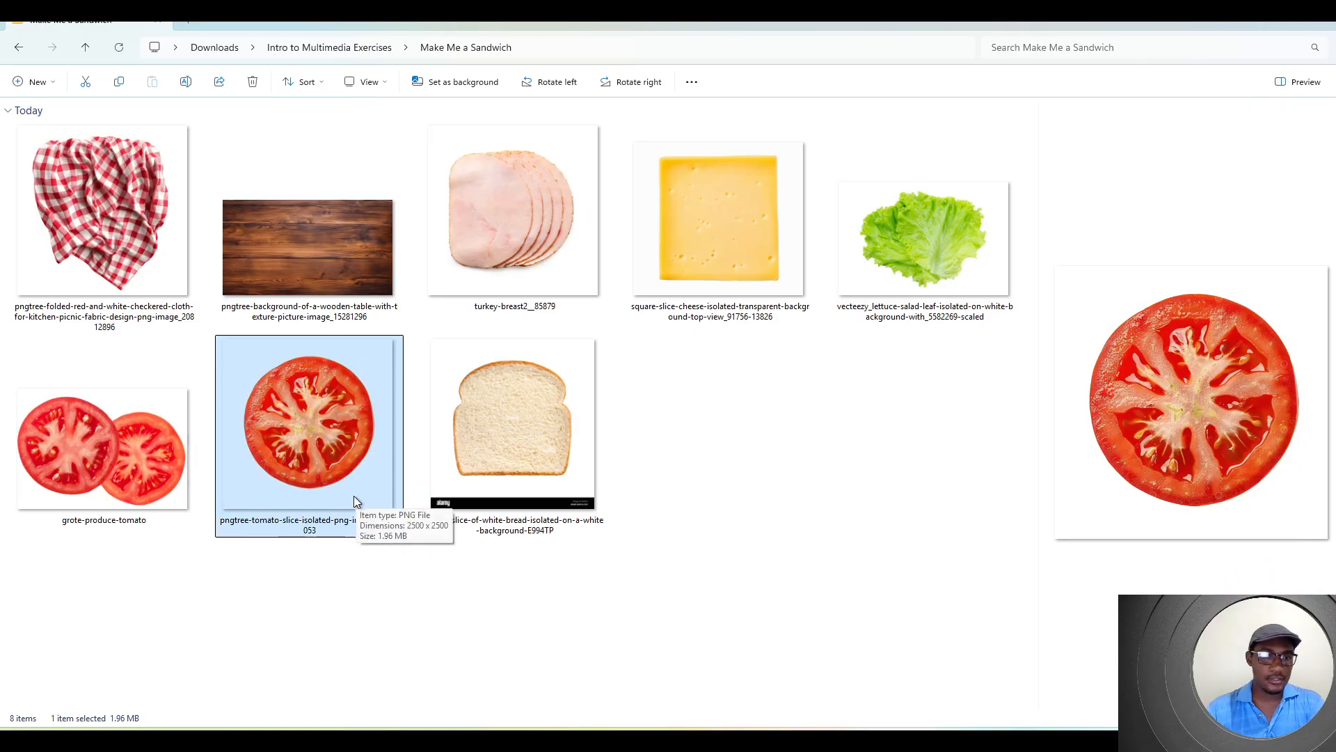
click(696, 250)
click(970, 234)
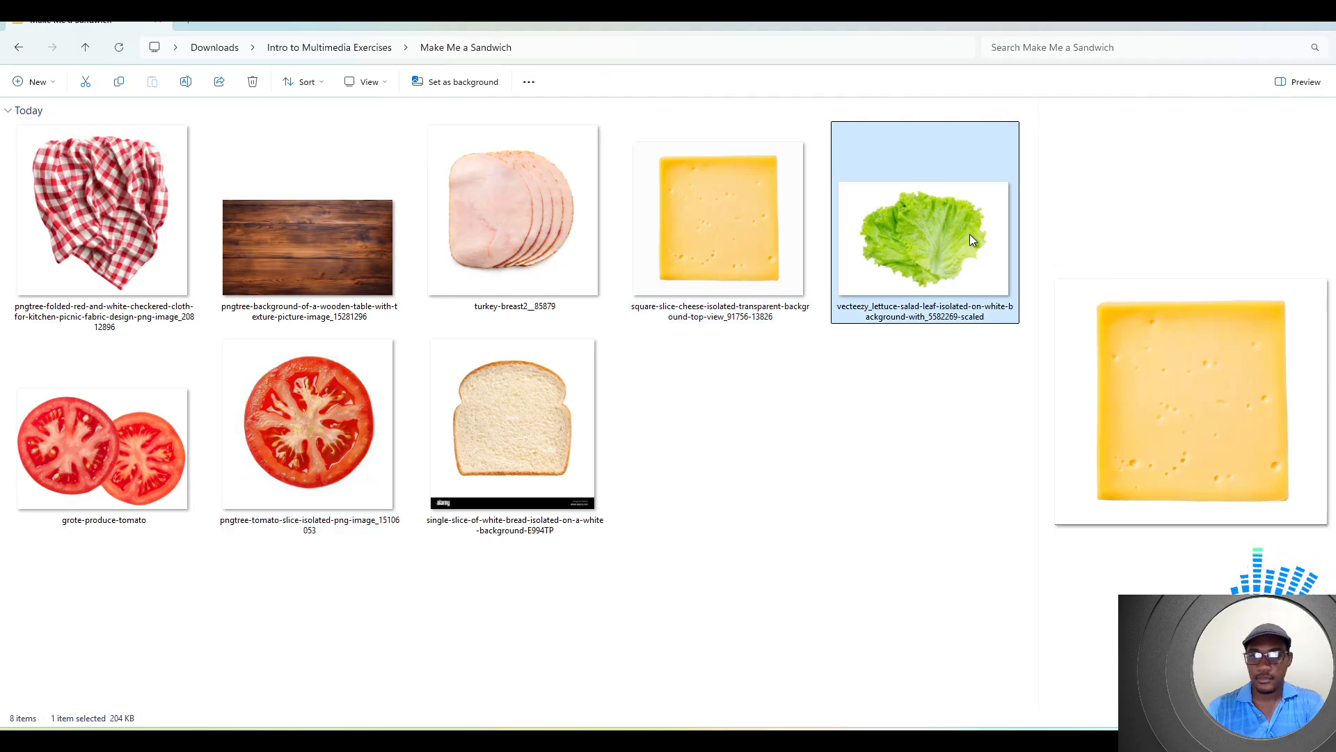
click(317, 240)
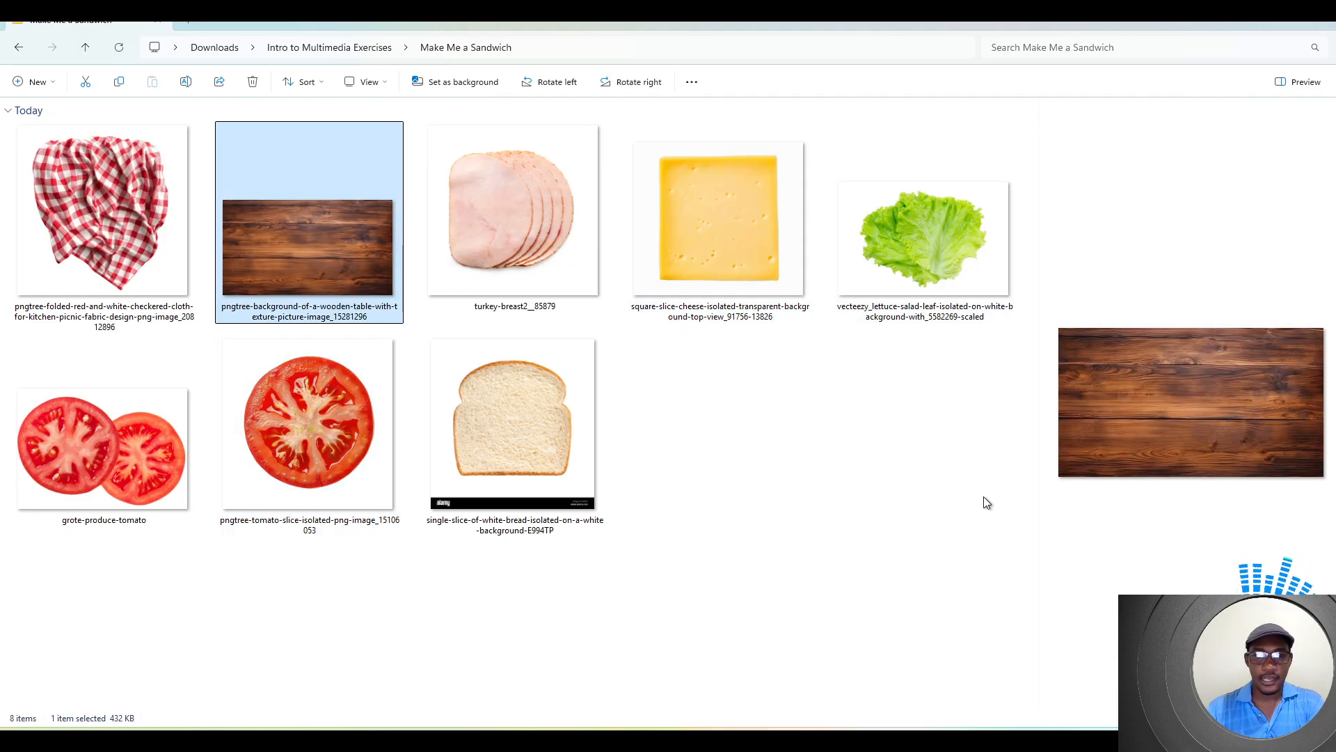
click(60, 182)
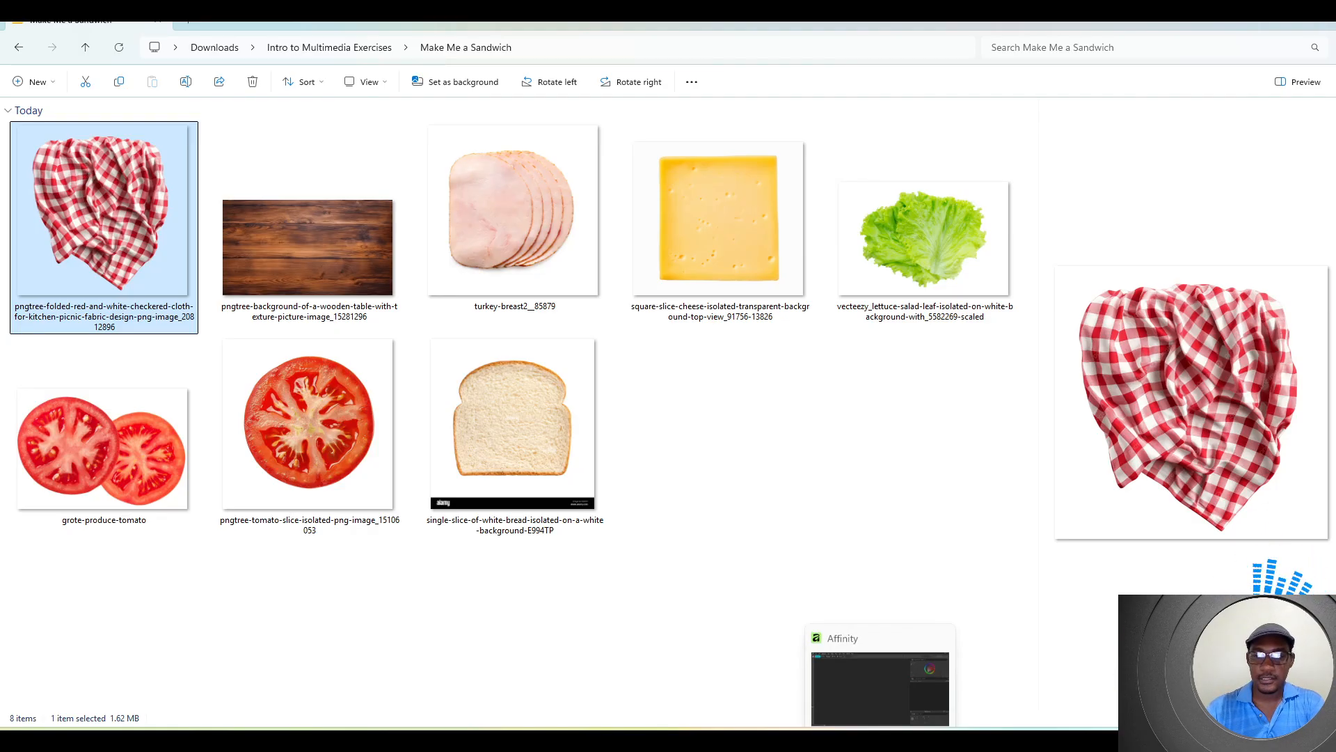
Switch to Affinity, activate the Pixel studio and bring up the new document setup at full window size.
click(880, 742)
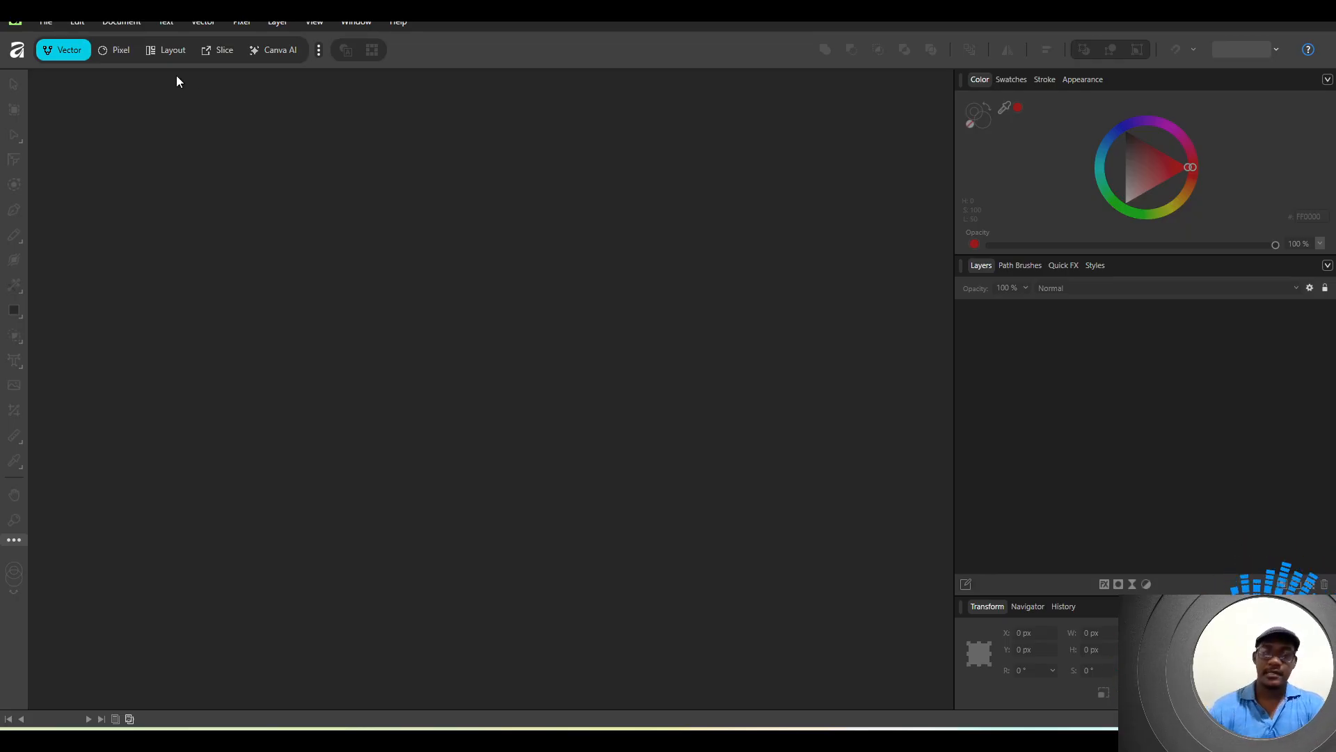
click(115, 49)
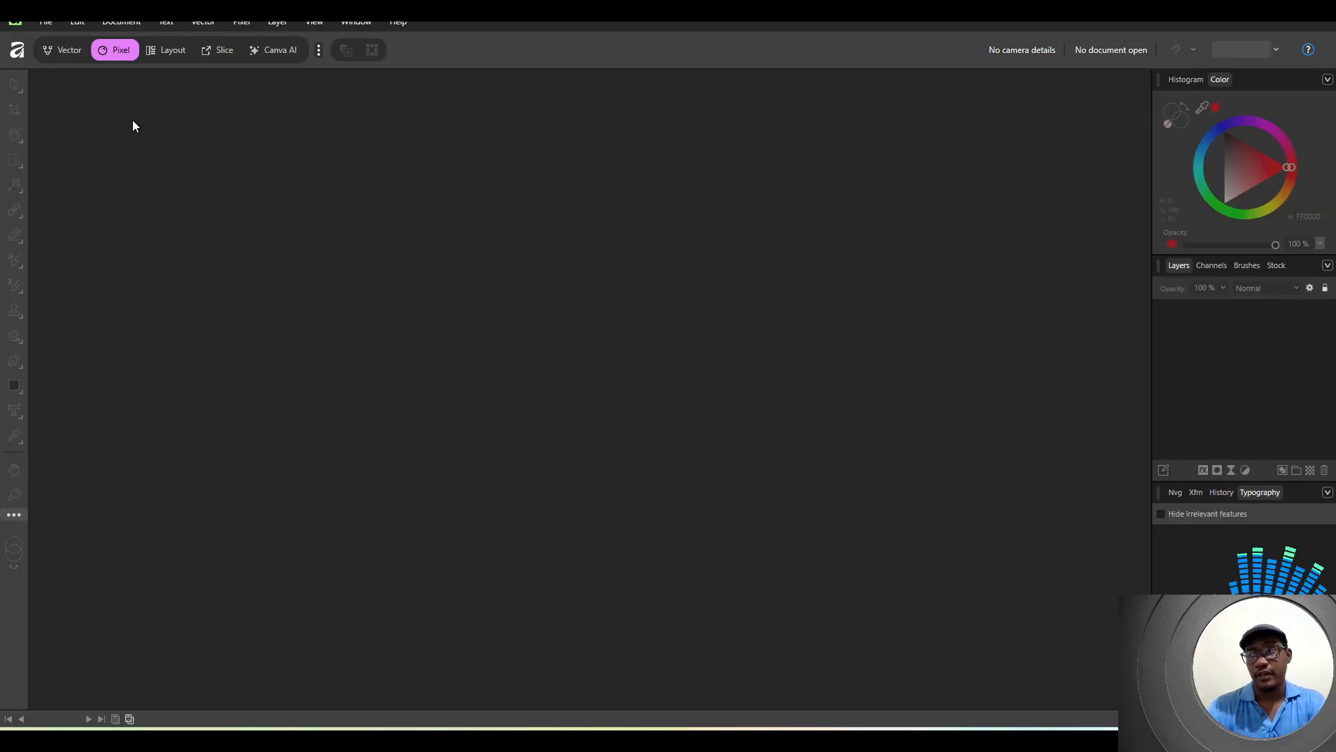
click(44, 25)
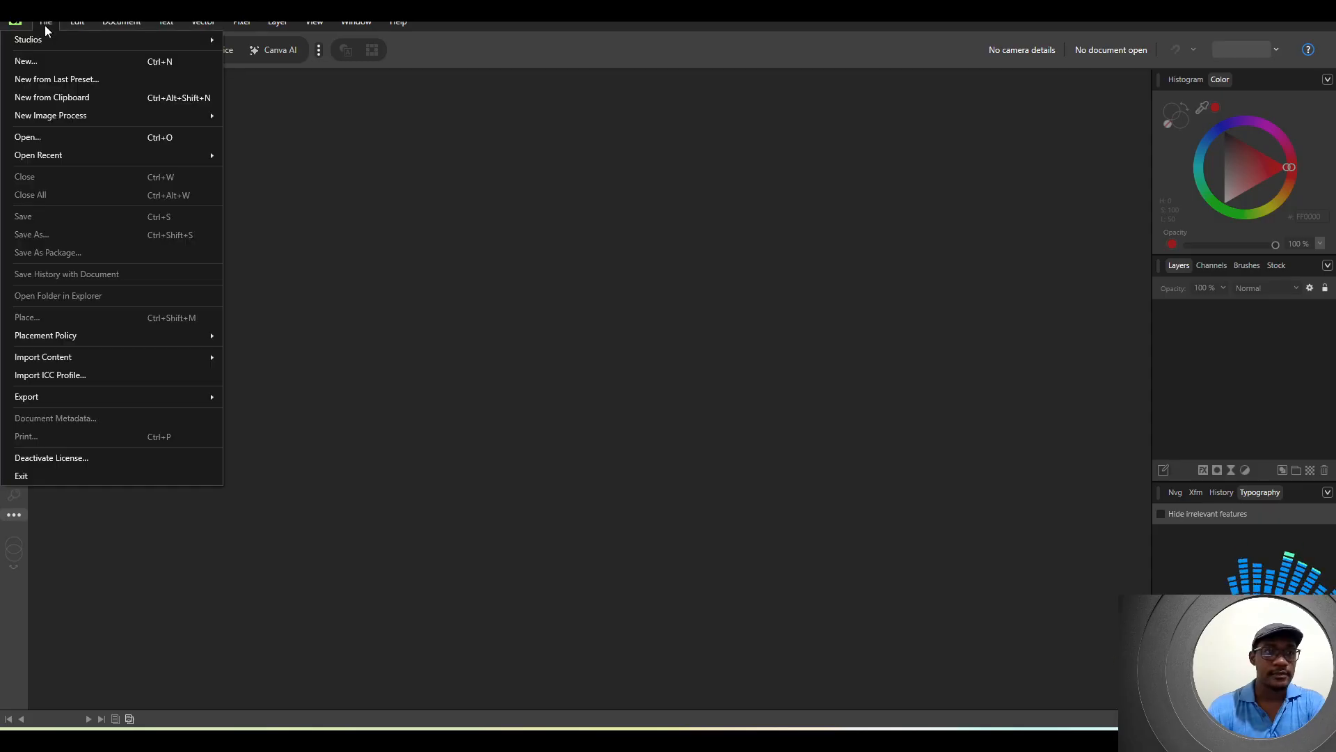
click(39, 63)
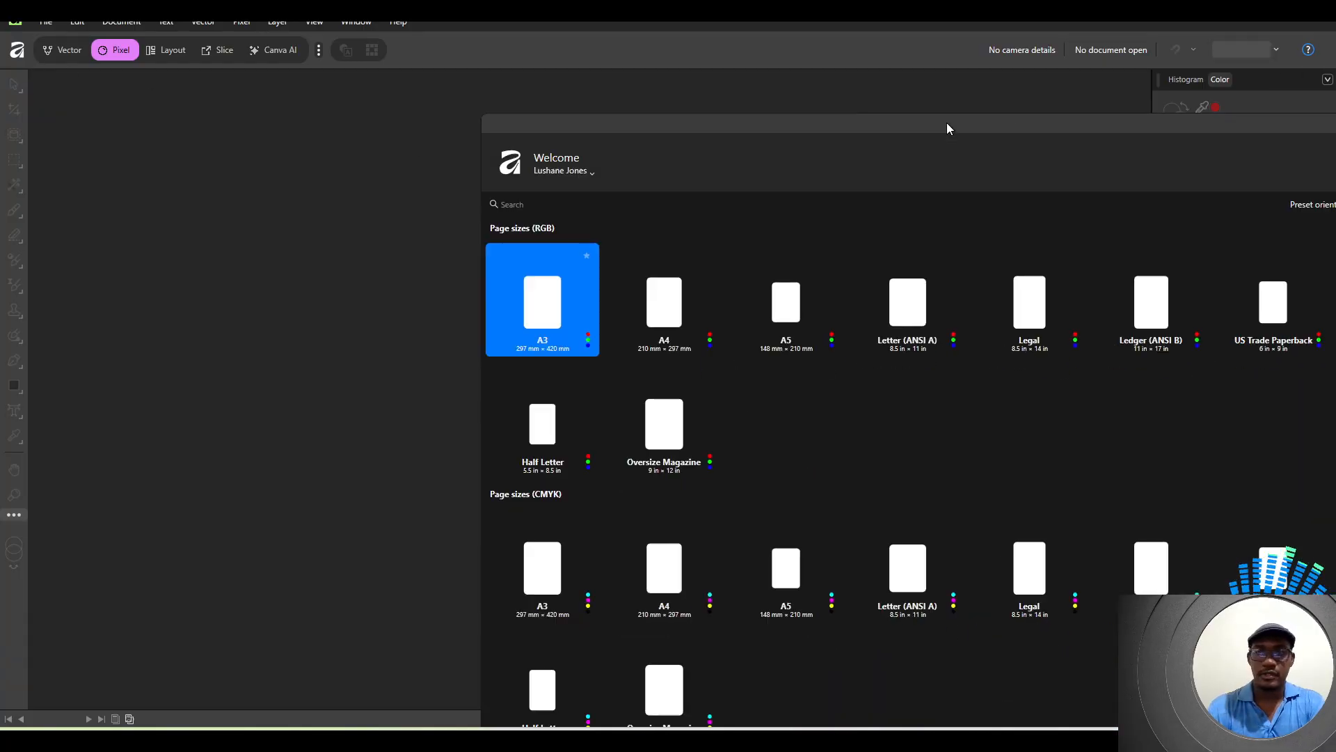
drag(946, 122, 537, 102)
double_click(537, 103)
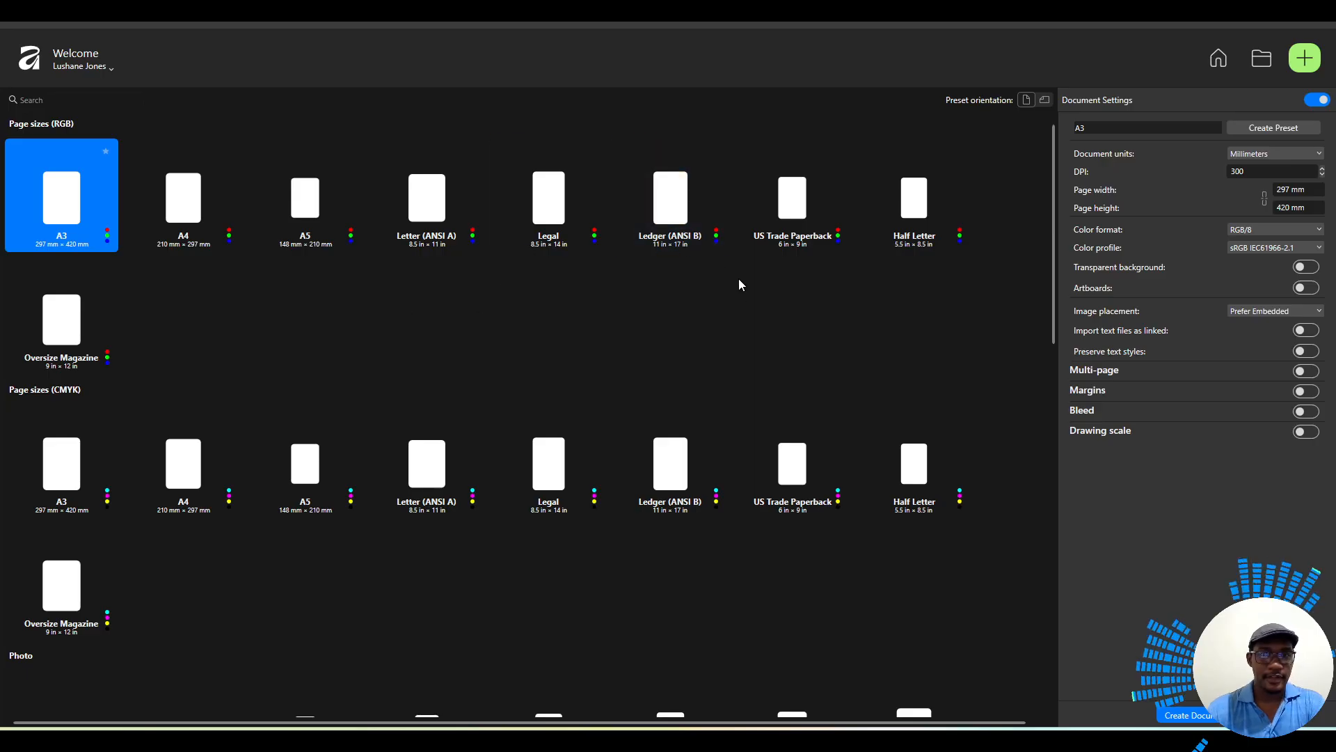
Set the preset orientation to landscape and choose the Vertical Video (9:16) preset of 1920 × 1080 px.
scroll(554, 317, down, 1)
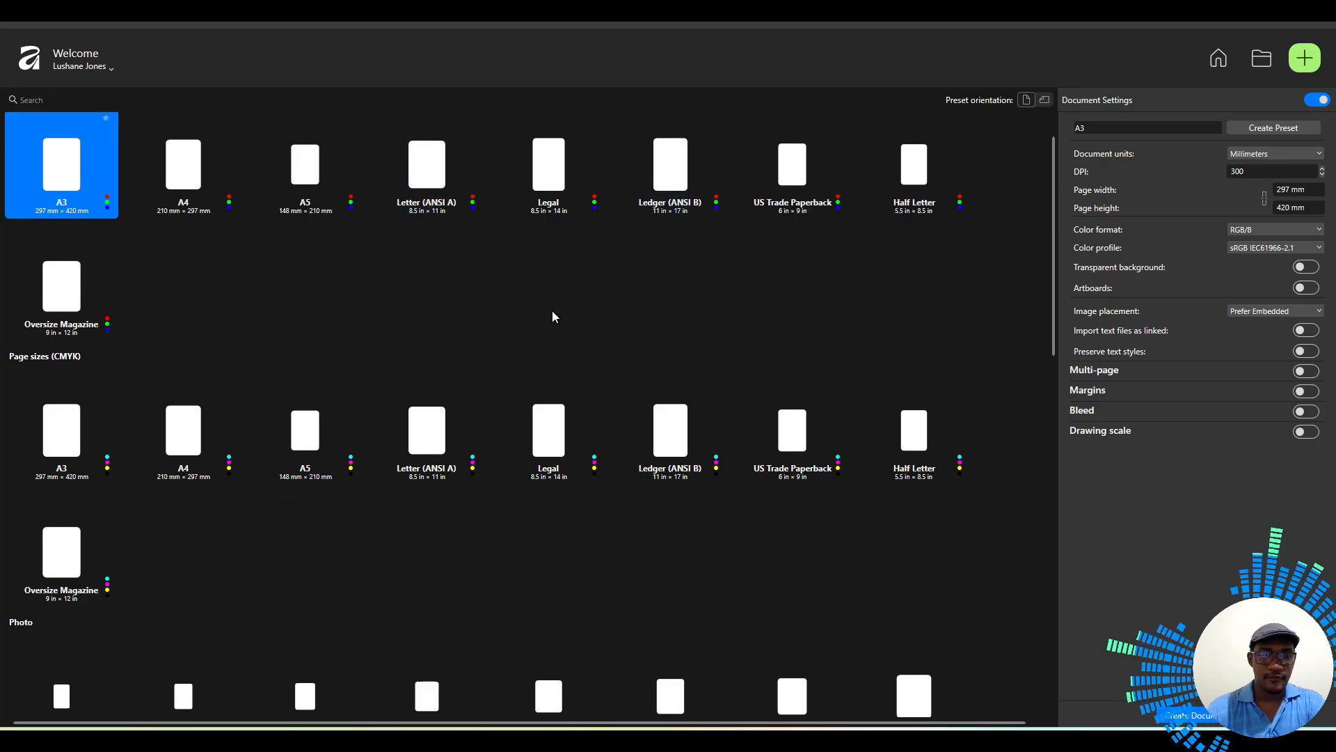
scroll(553, 316, down, 10)
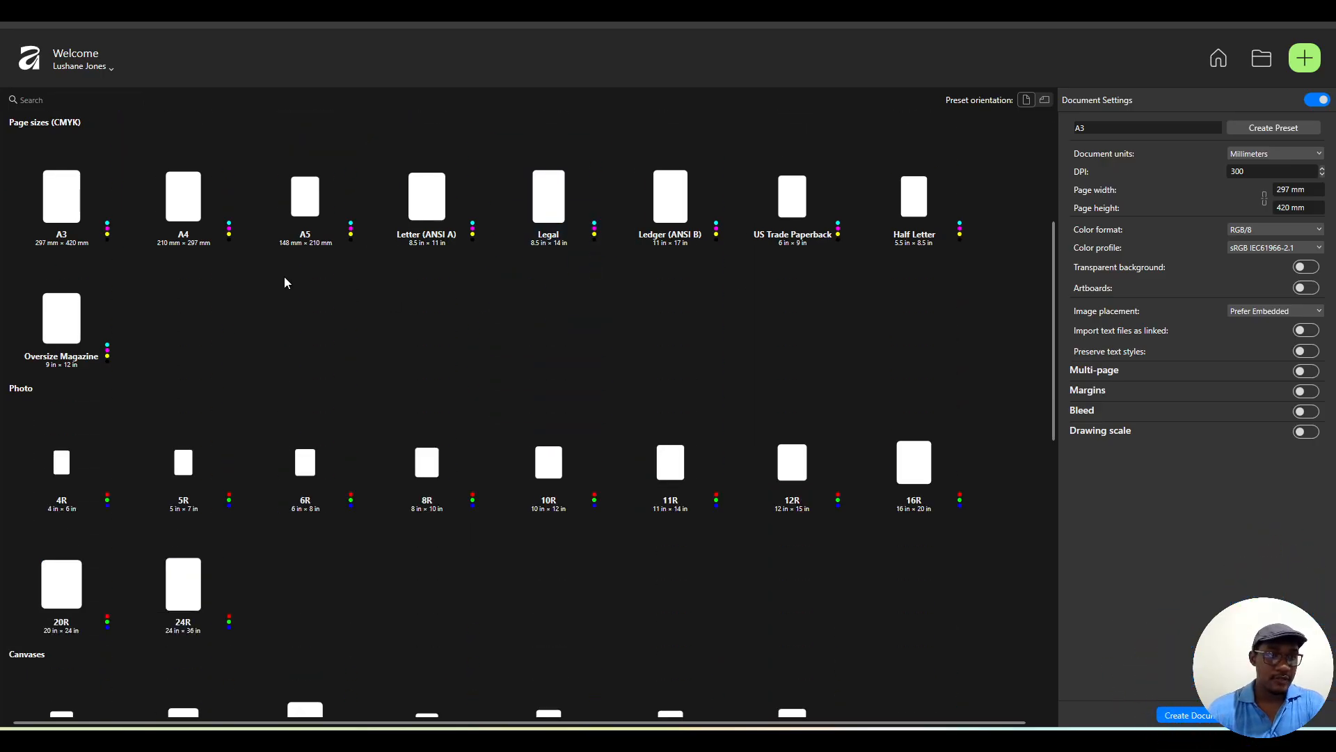
scroll(283, 282, down, 11)
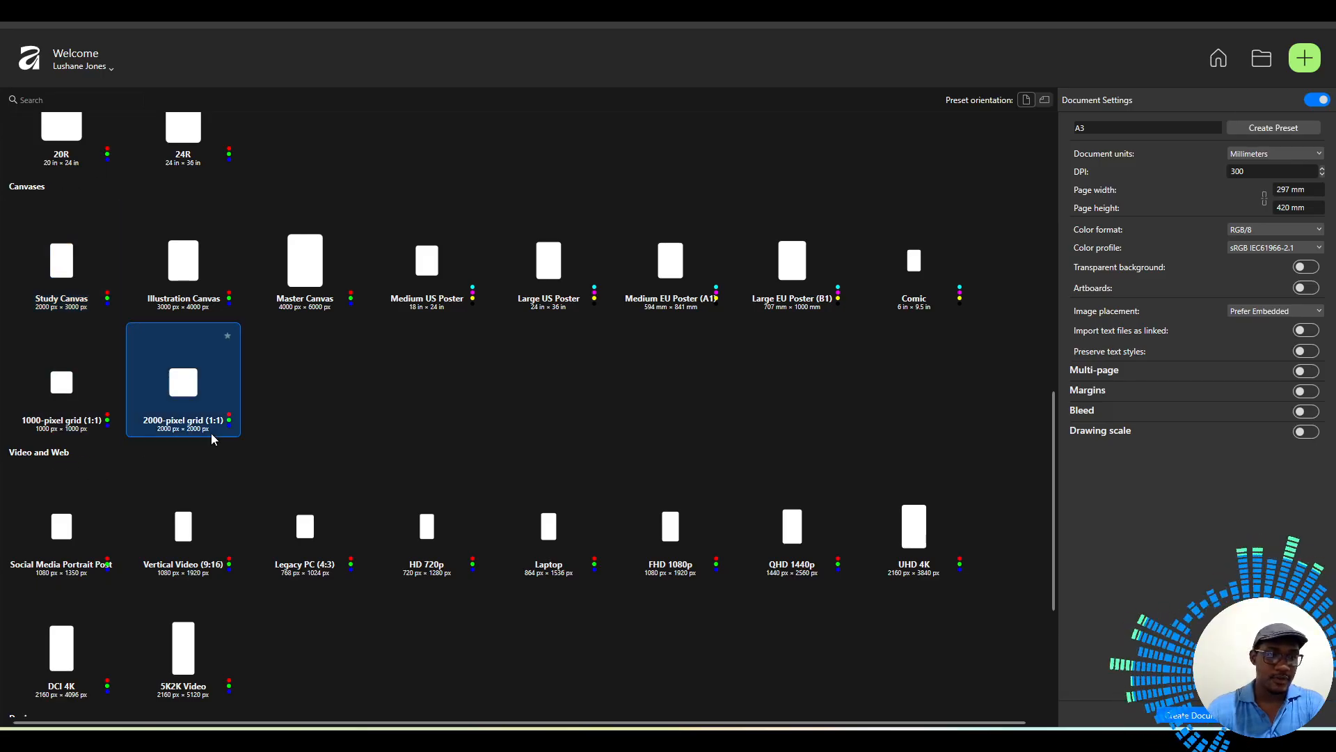
scroll(263, 399, down, 1)
scroll(263, 399, down, 7)
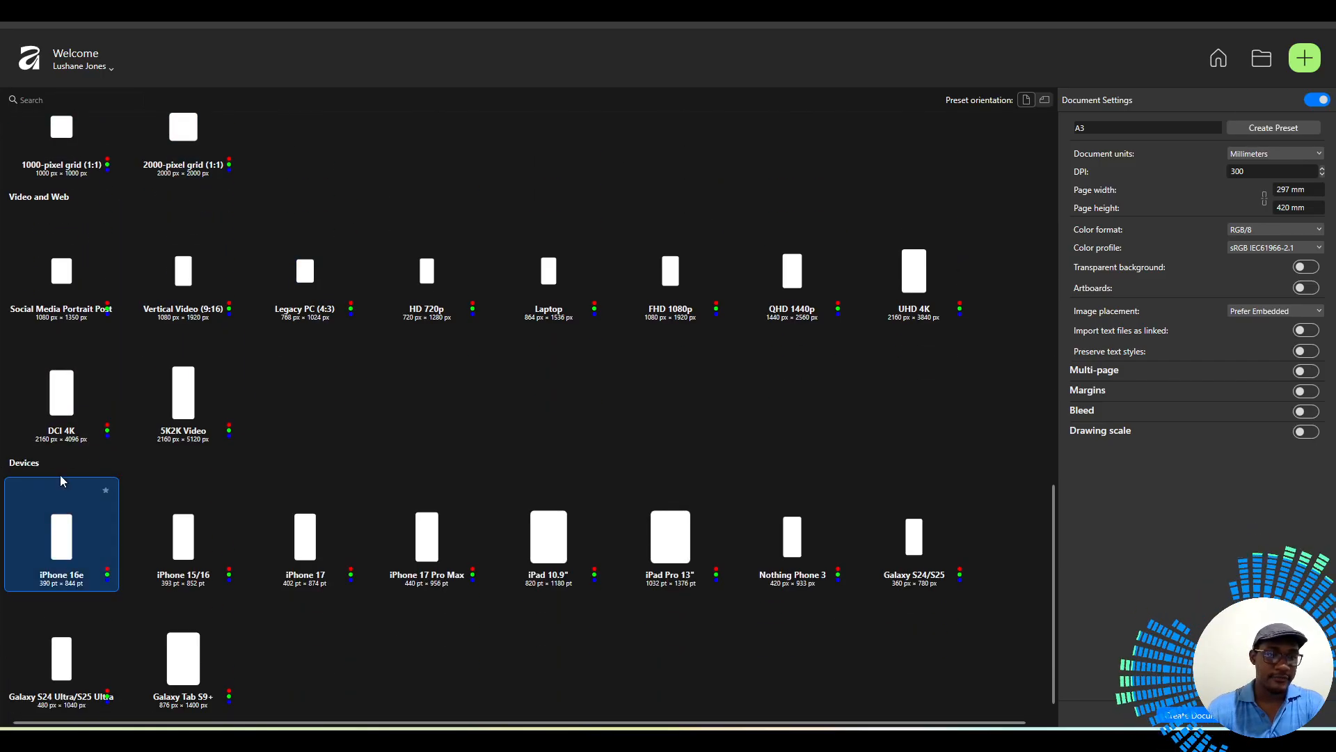
scroll(275, 352, up, 20)
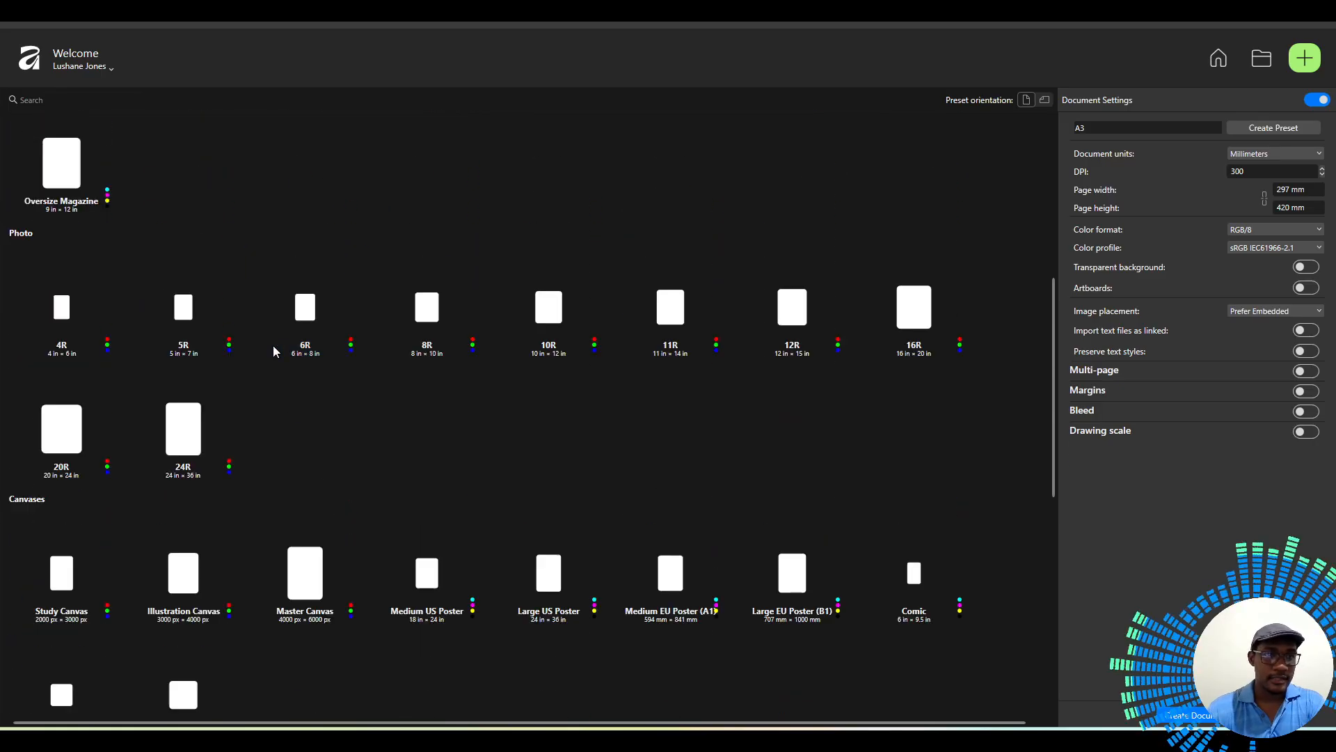
scroll(274, 352, up, 8)
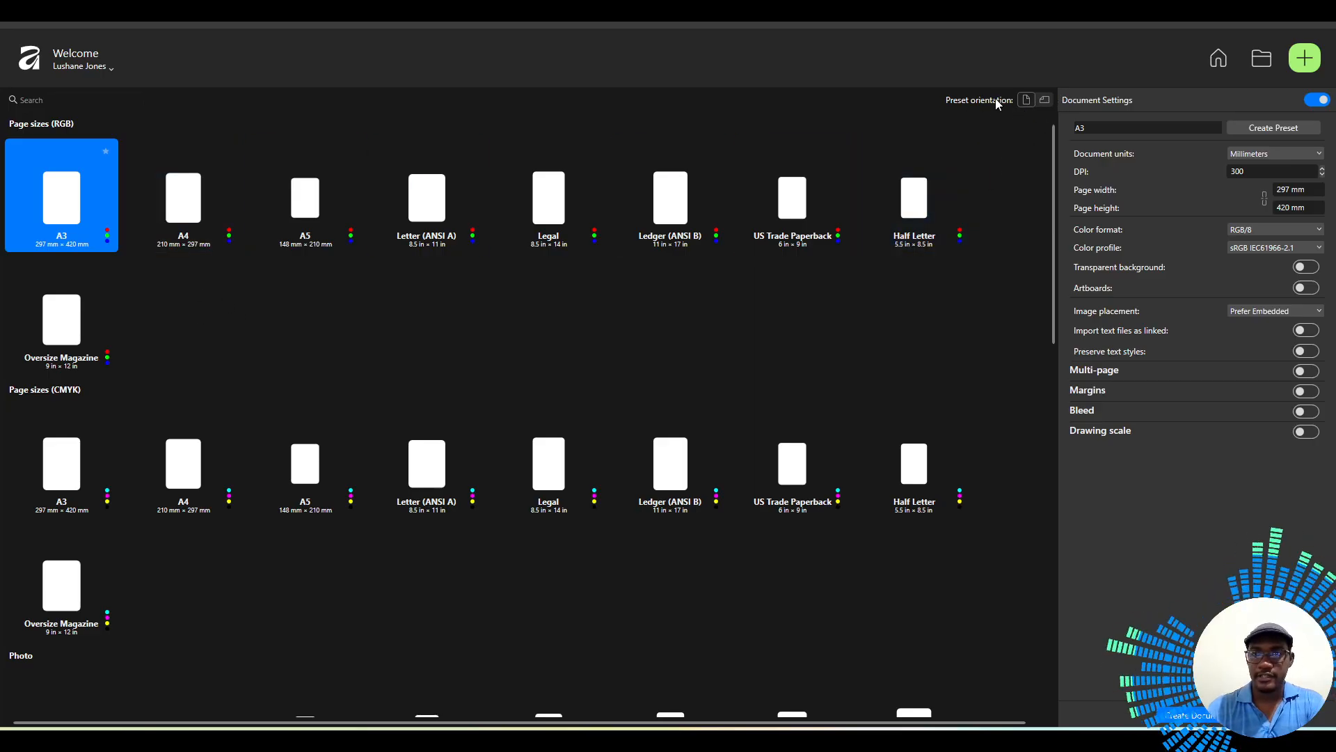
click(1044, 102)
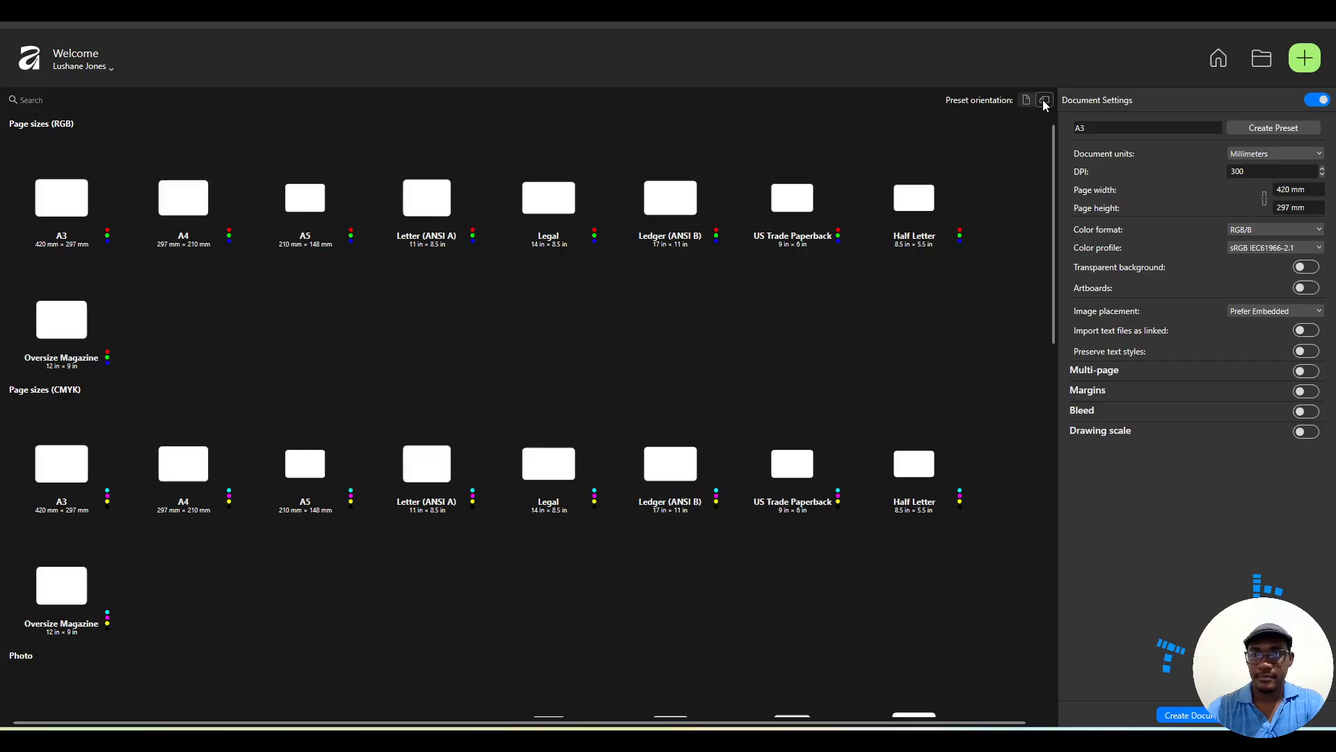
scroll(351, 389, down, 10)
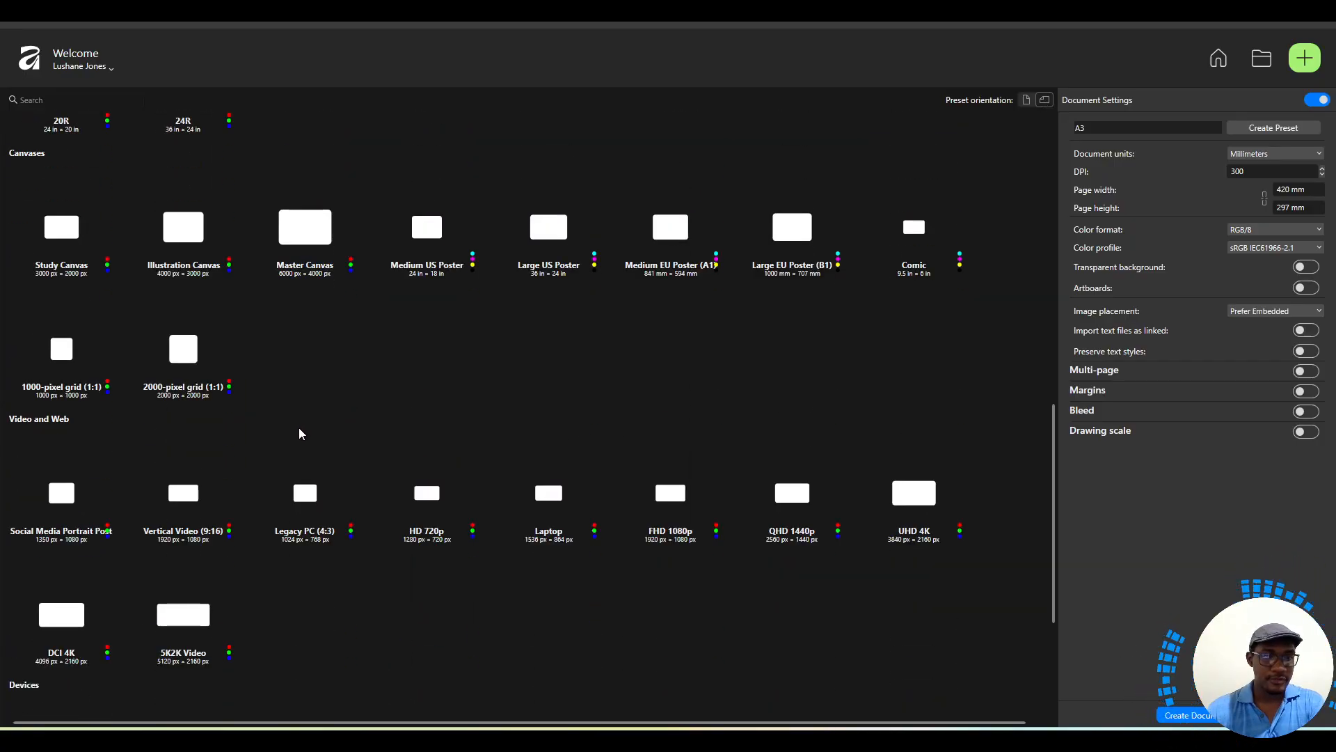
click(177, 518)
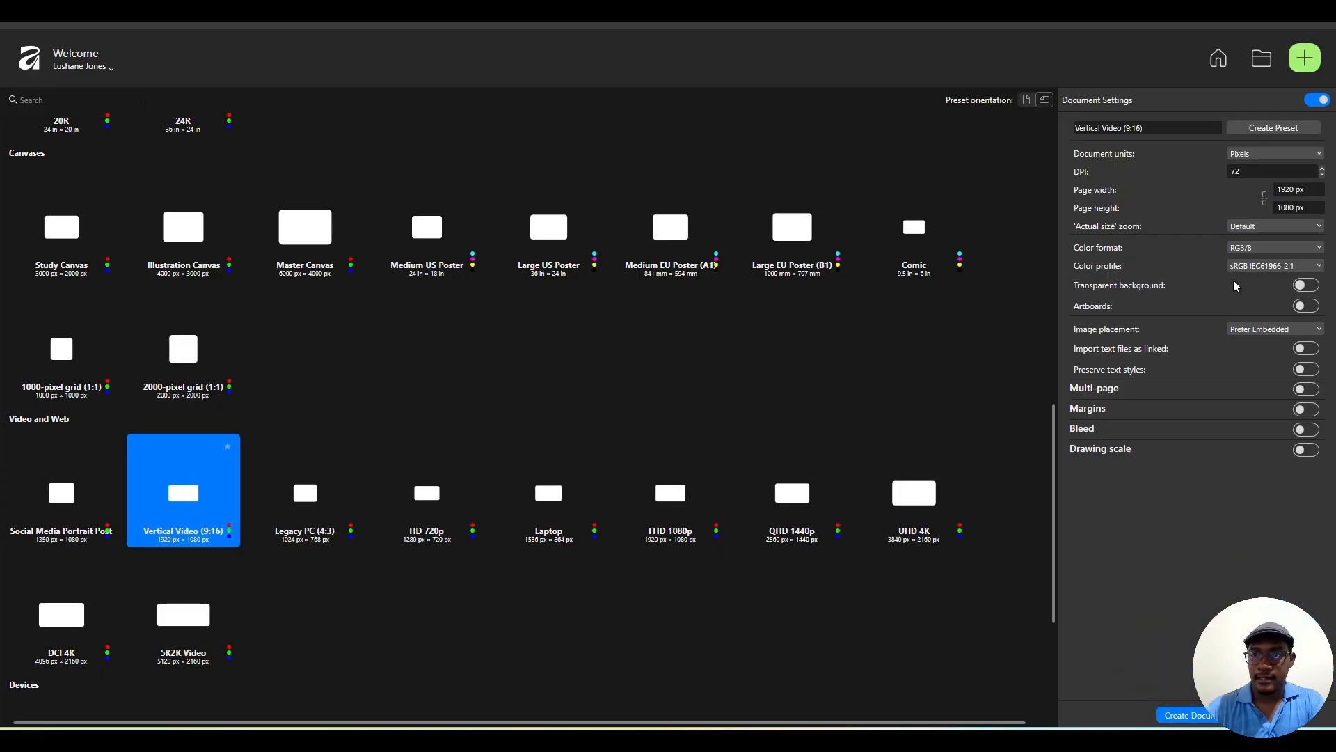
Toggle the transparent background on and back off, and create the 1920 × 1080 px document.
click(1306, 288)
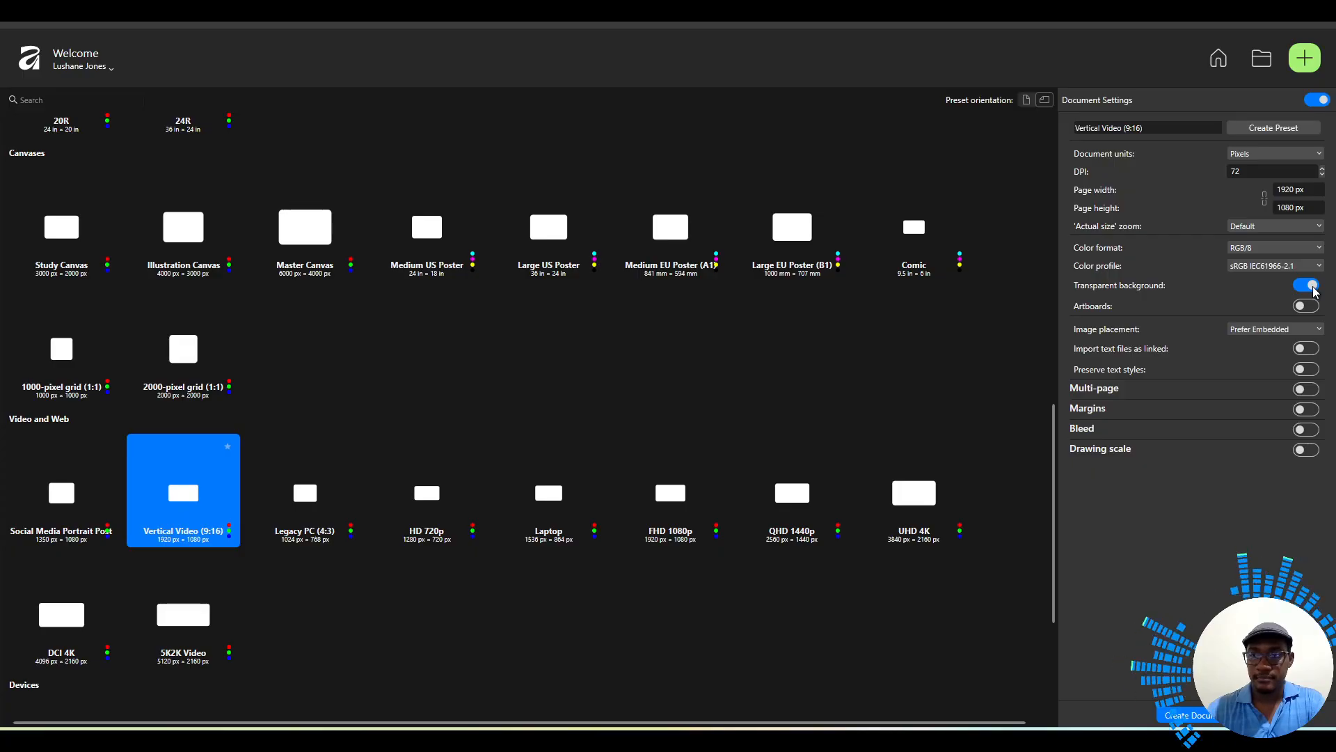
click(1307, 286)
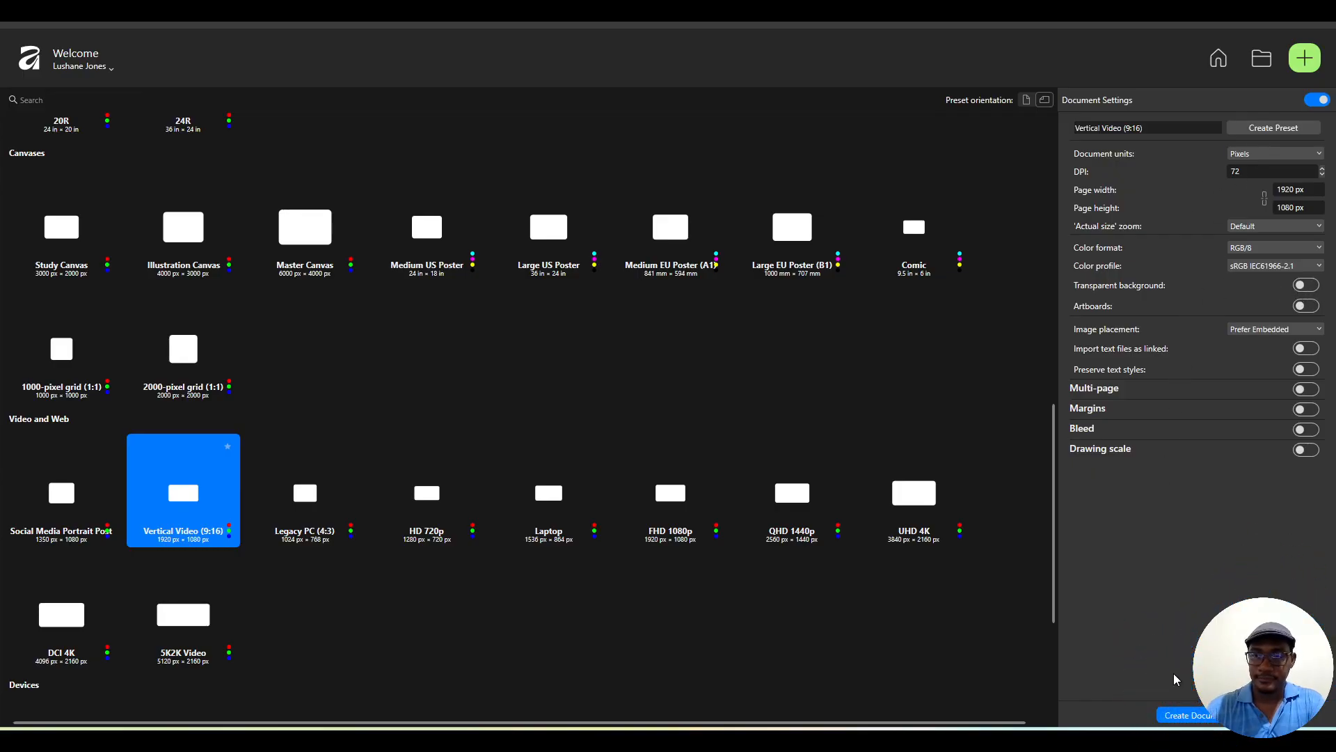
click(1179, 715)
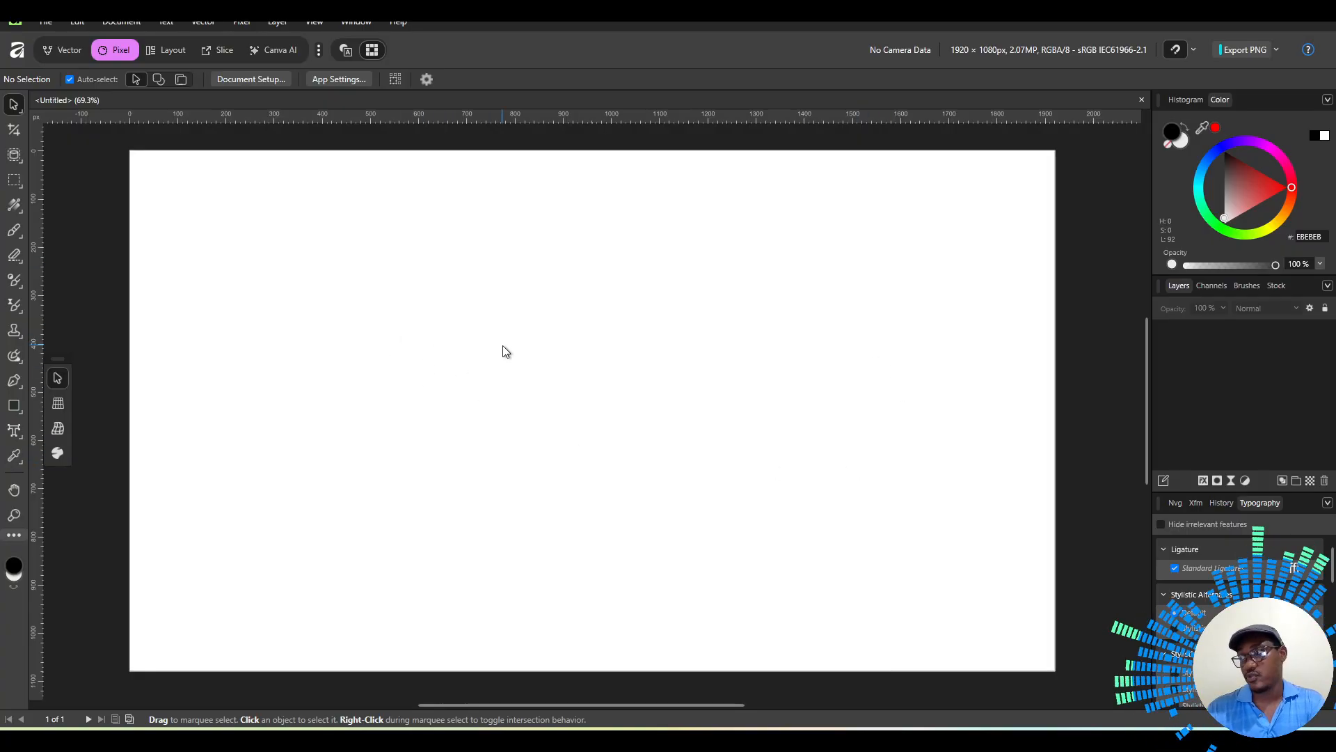
Open the document setup, review its settings and turn on the transparent background for the document.
click(272, 79)
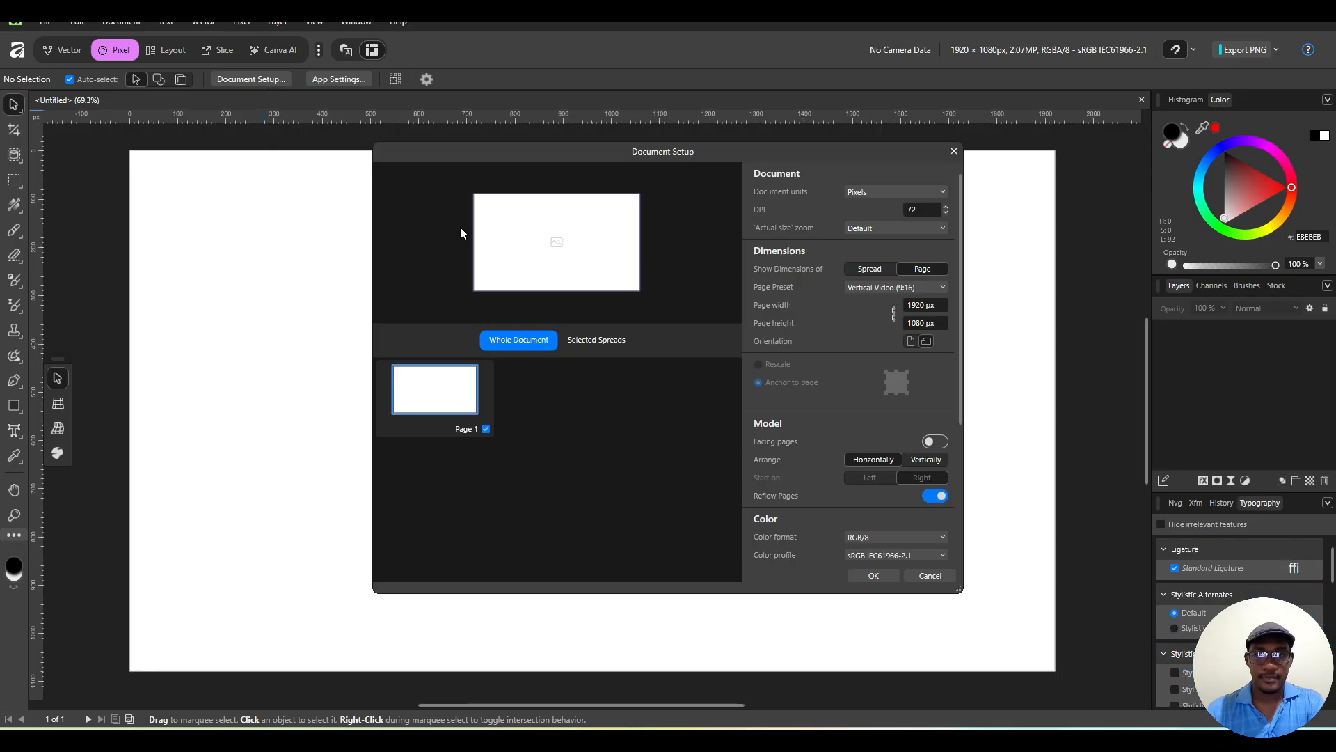
scroll(845, 323, down, 3)
scroll(842, 368, down, 2)
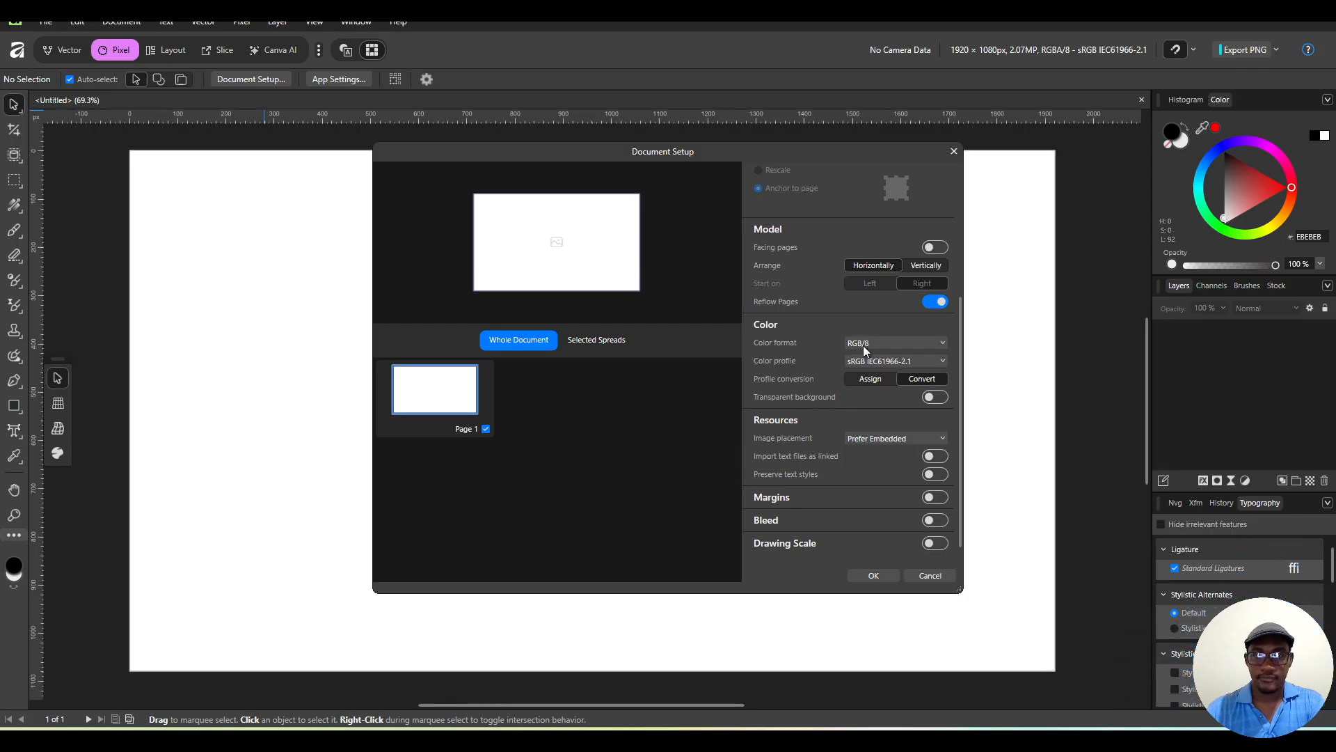
scroll(862, 345, up, 5)
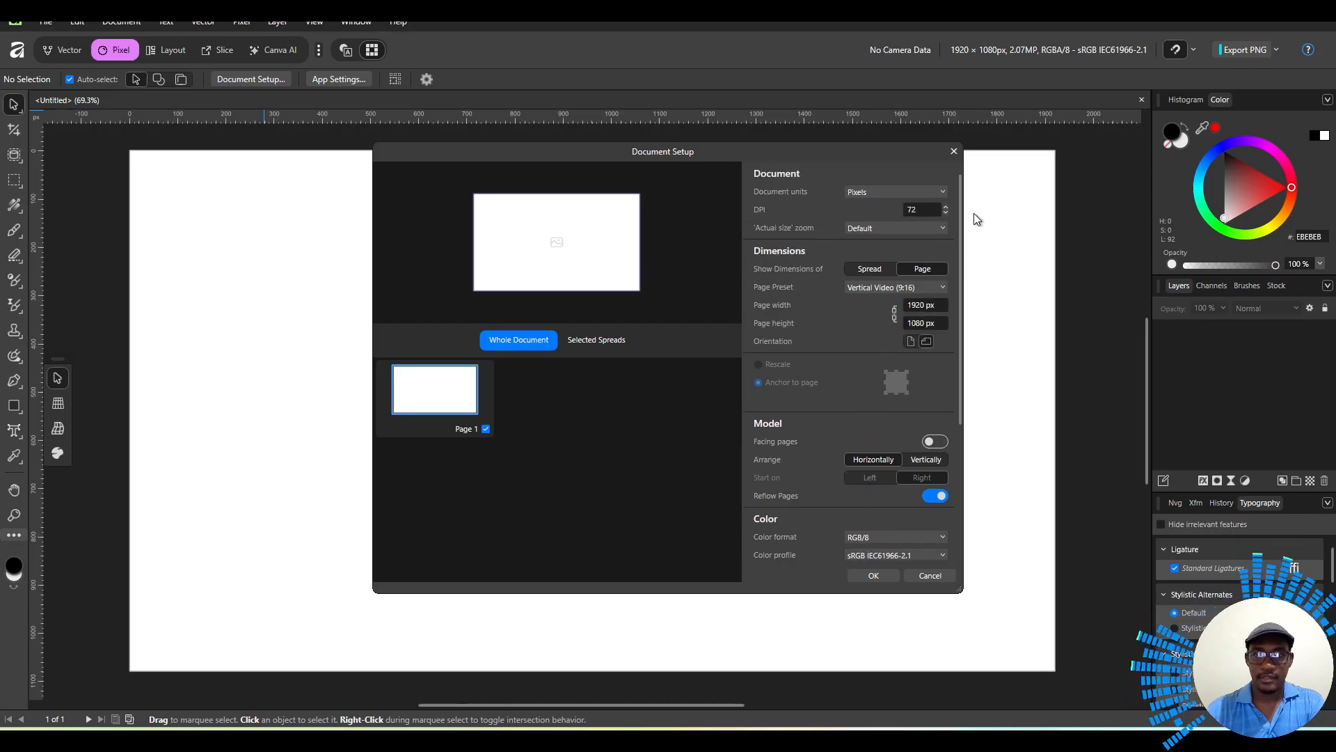
drag(959, 204, 955, 308)
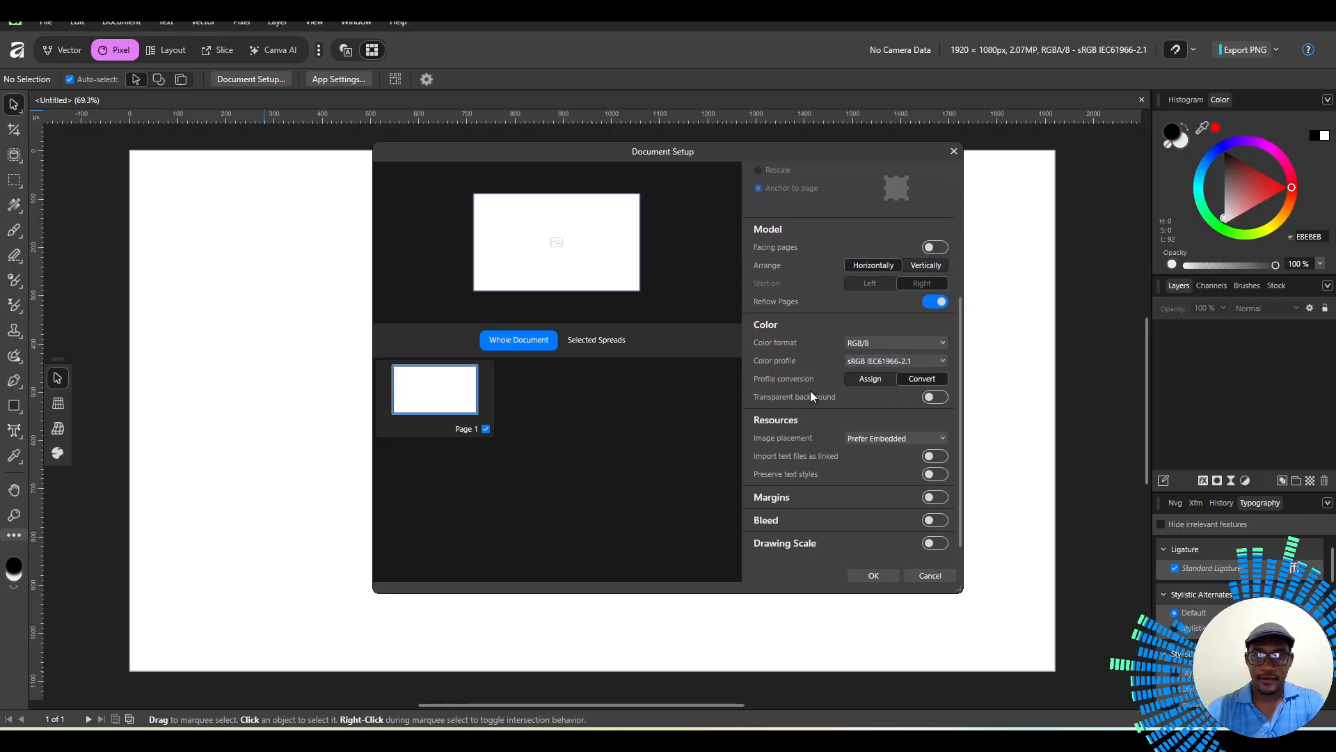
click(932, 399)
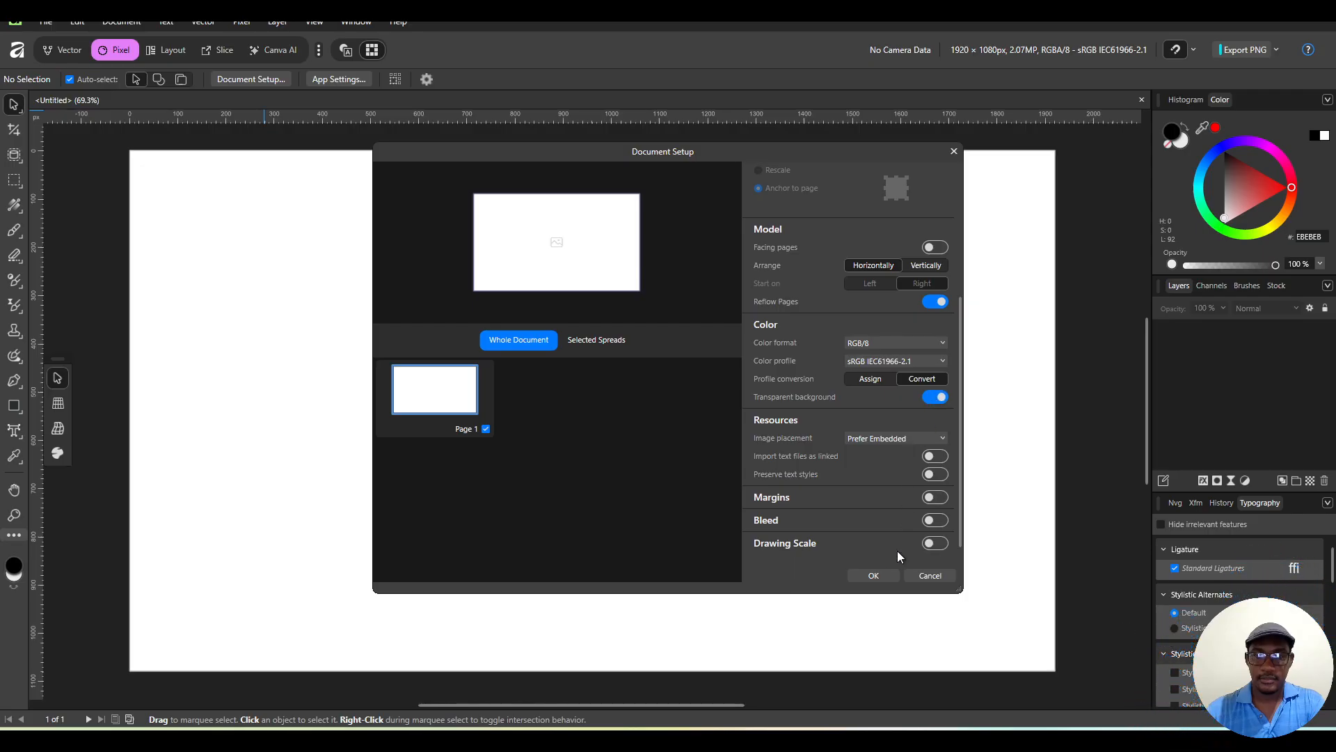
click(874, 576)
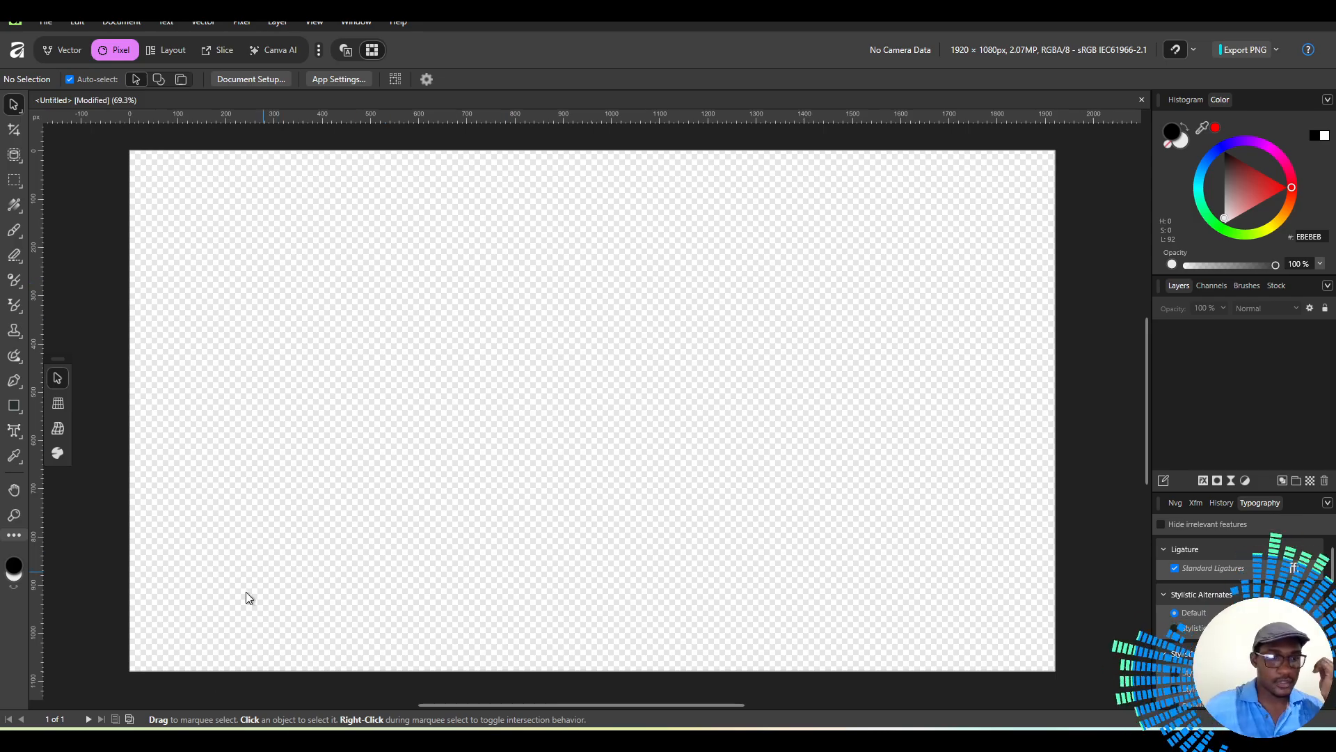
Glance at the ingredient image folder, and view the Affinity, Photoshop, Illustrator, Krita, GIMP and Inkscape websites in the browser.
click(207, 740)
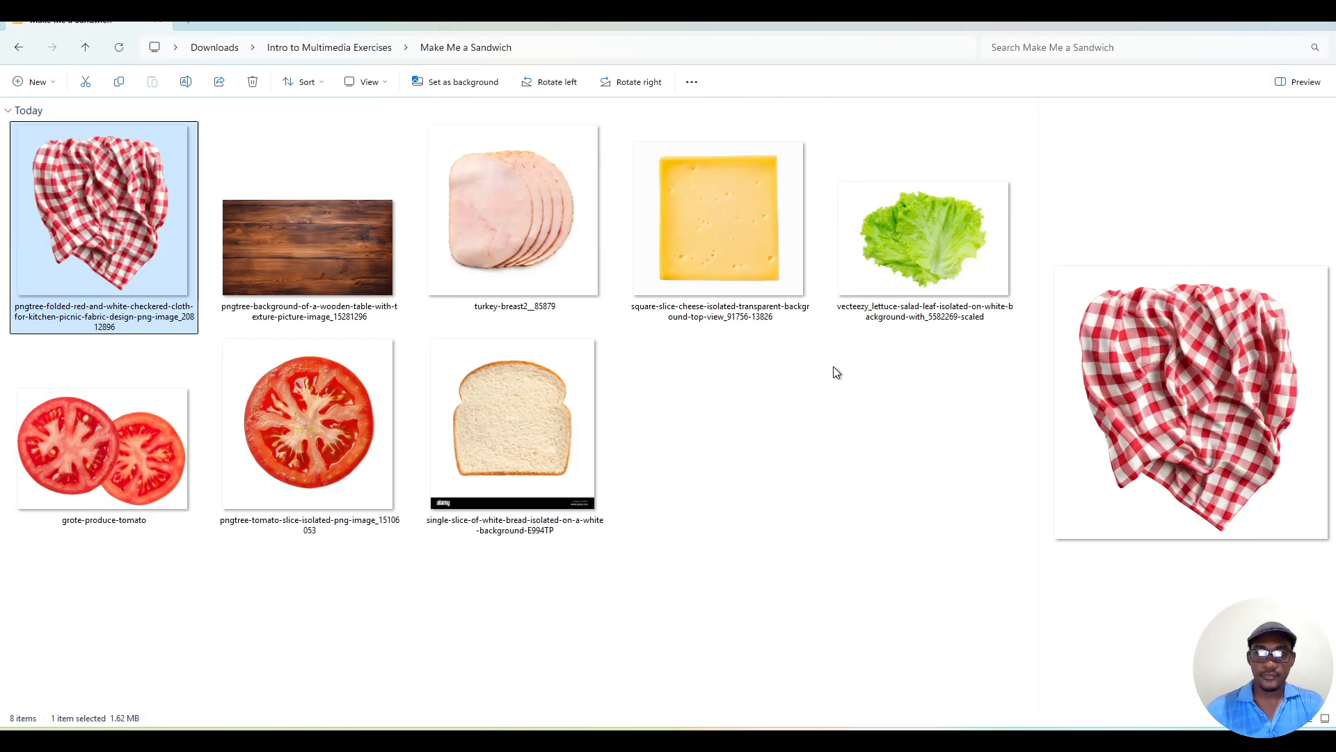
click(1255, 23)
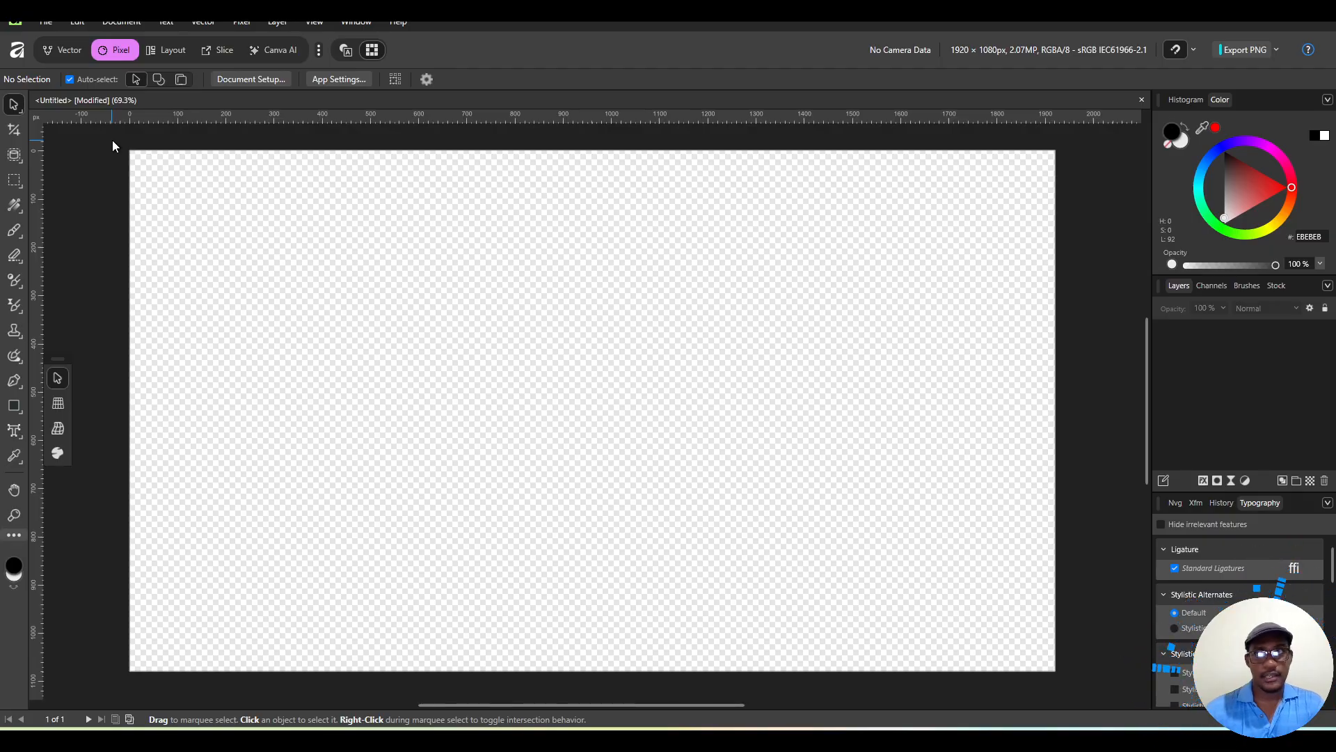
mouse_move(421, 739)
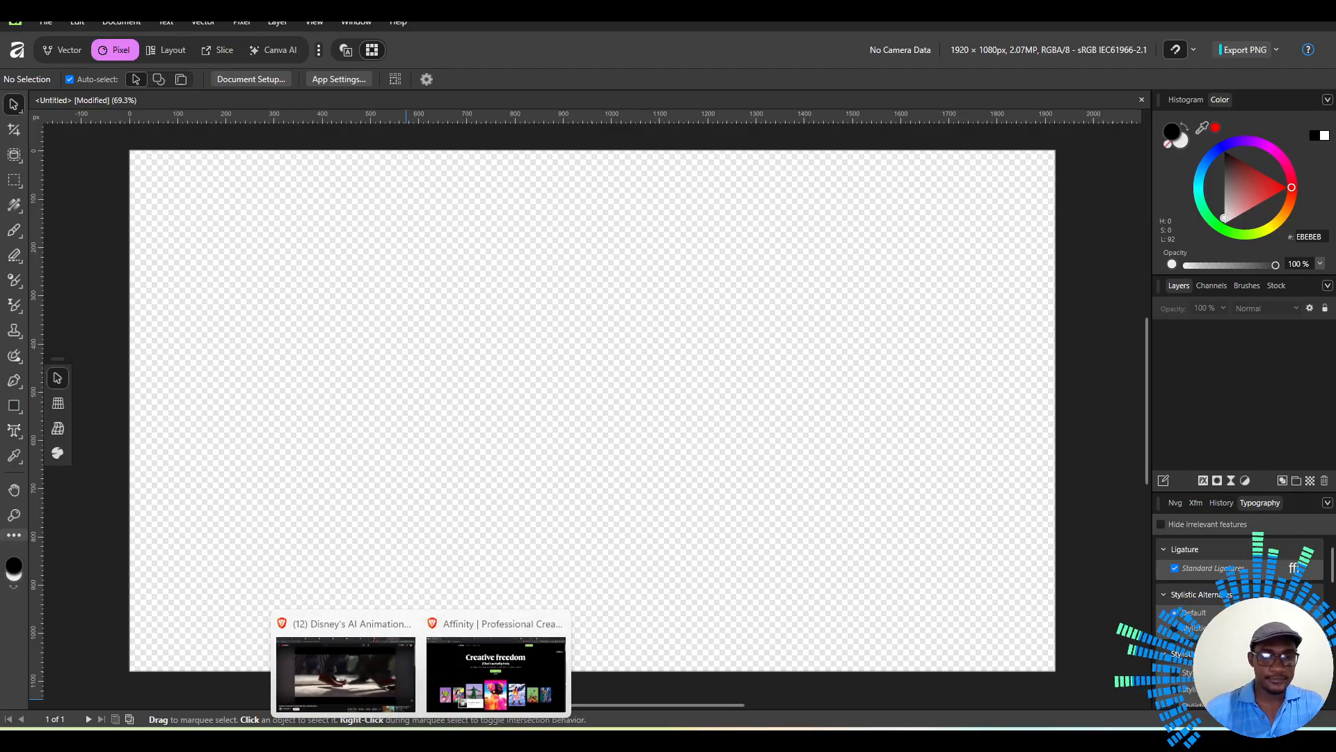
click(495, 671)
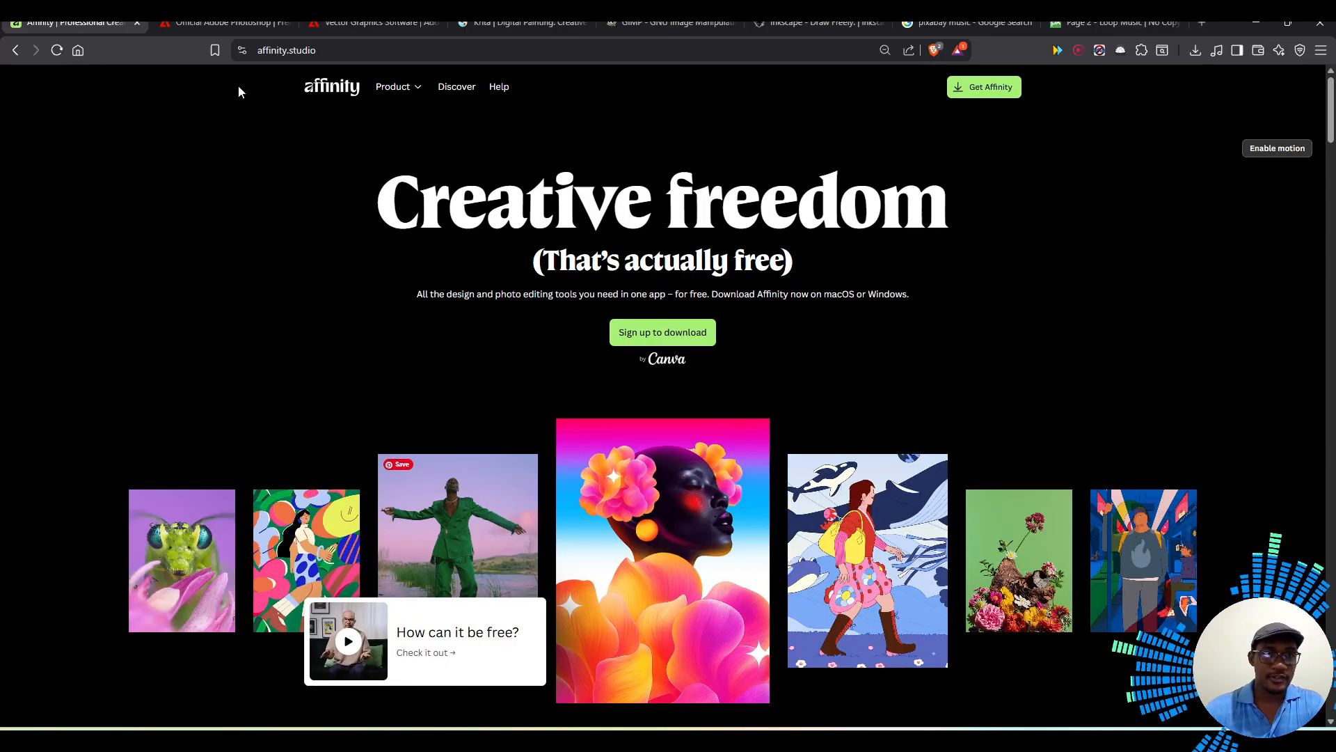
click(230, 24)
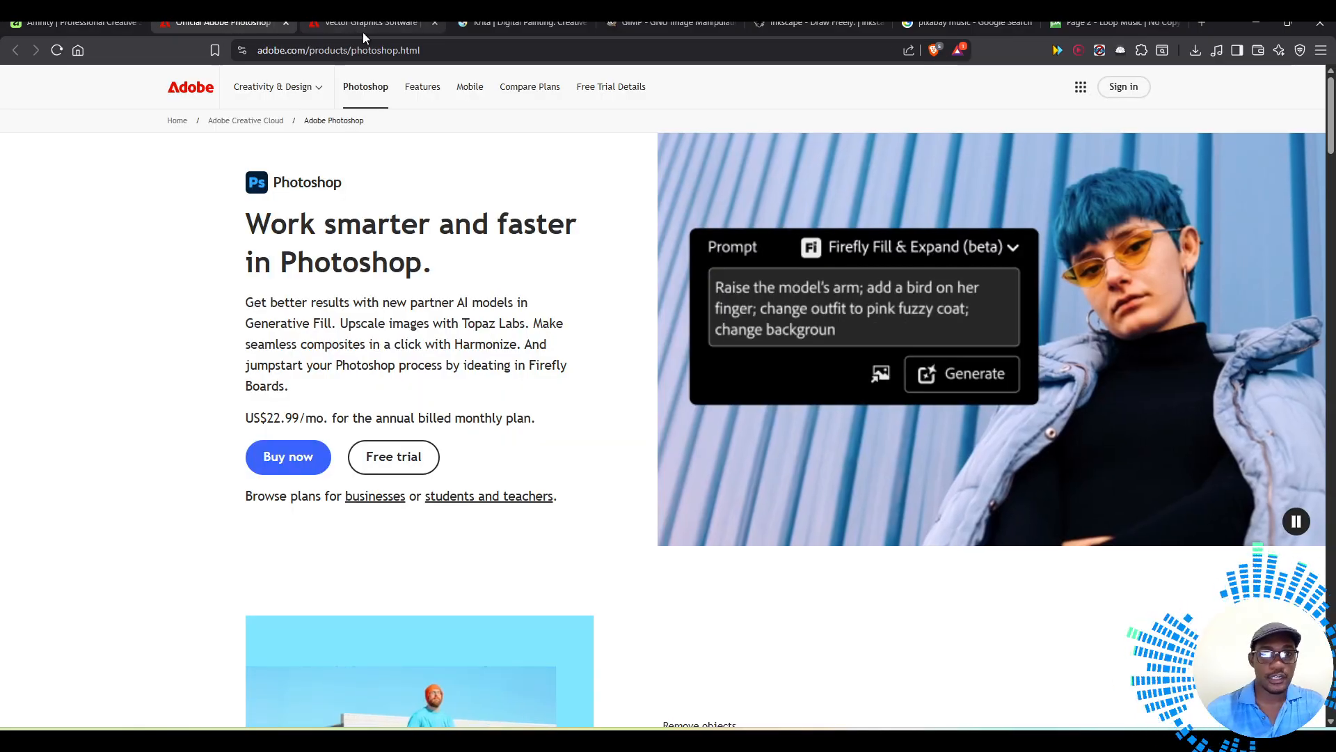
click(379, 24)
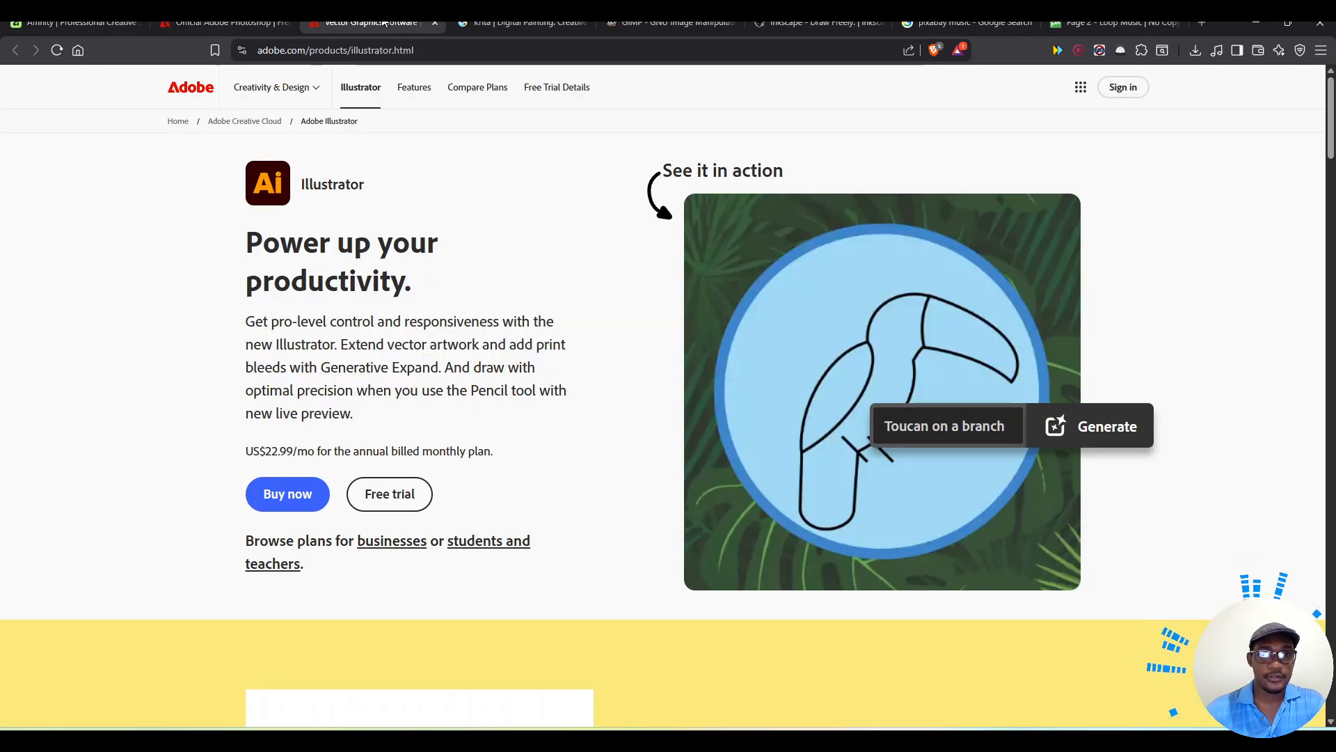
click(515, 23)
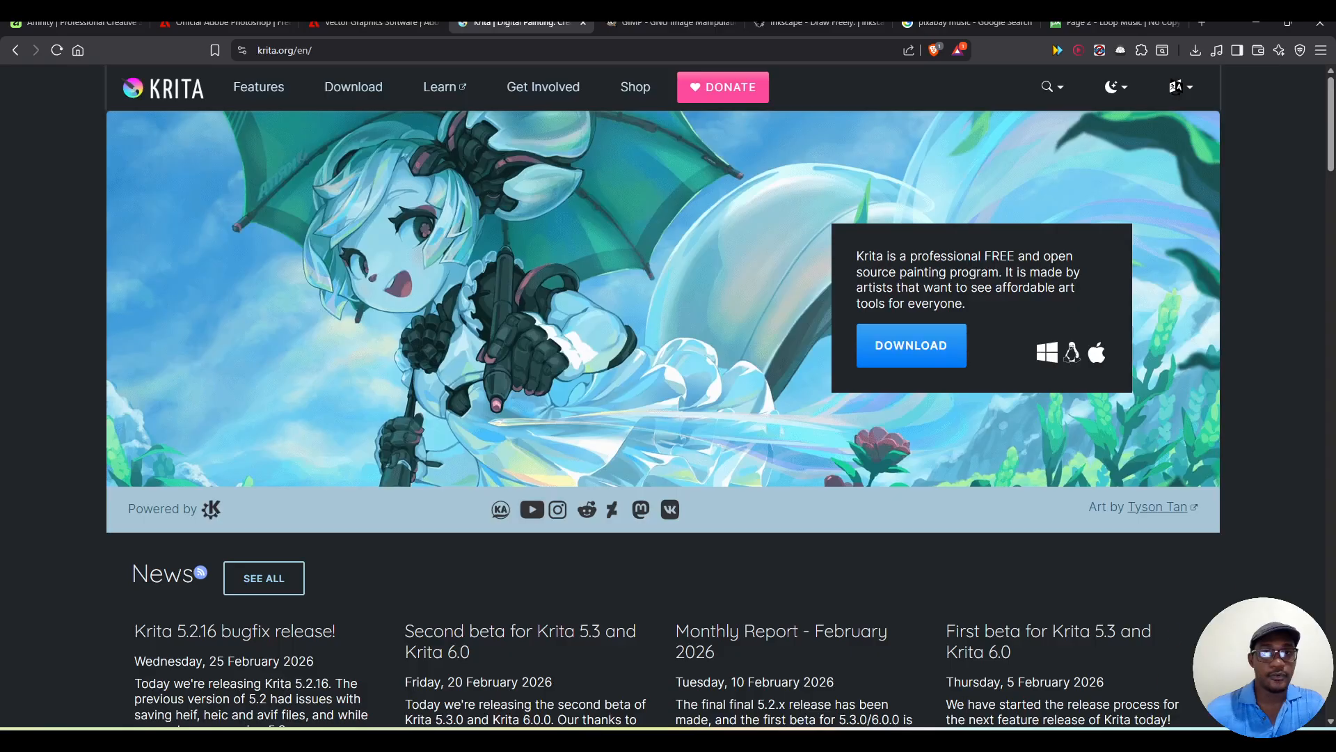
click(669, 23)
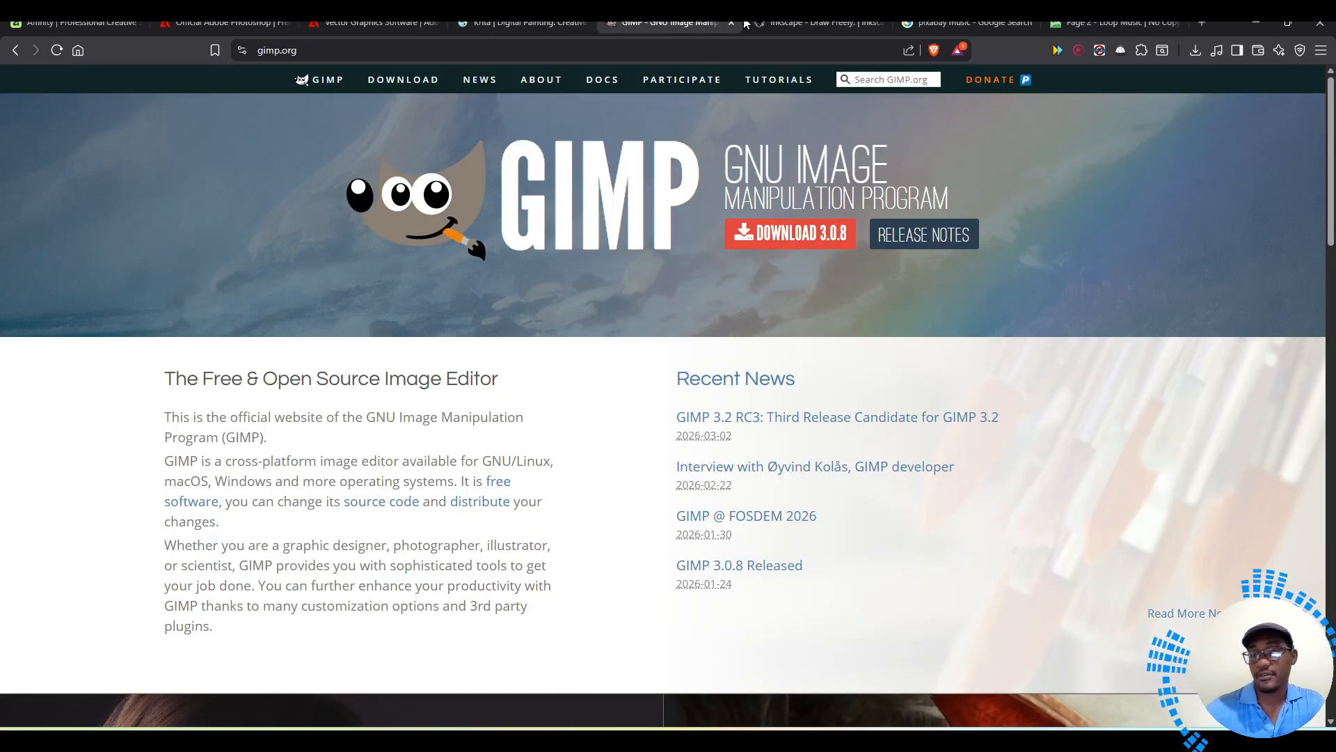
click(815, 23)
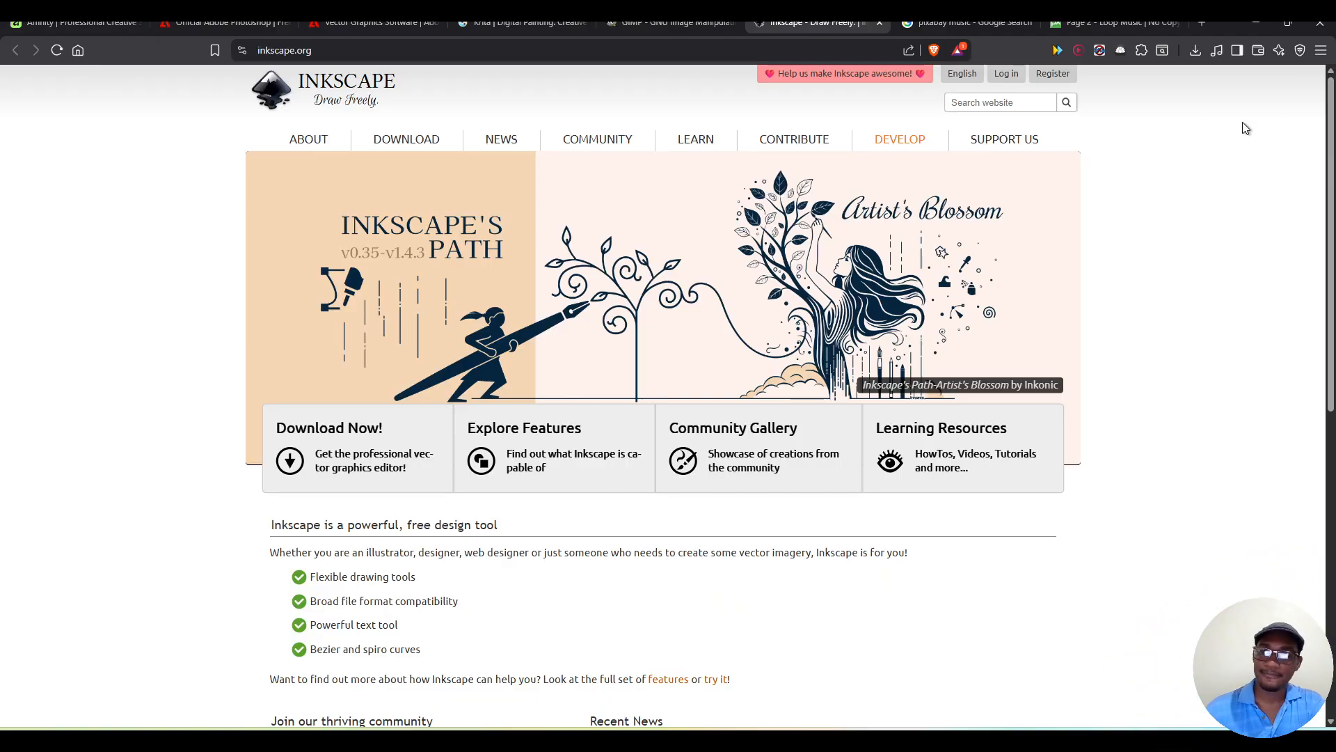
click(1255, 28)
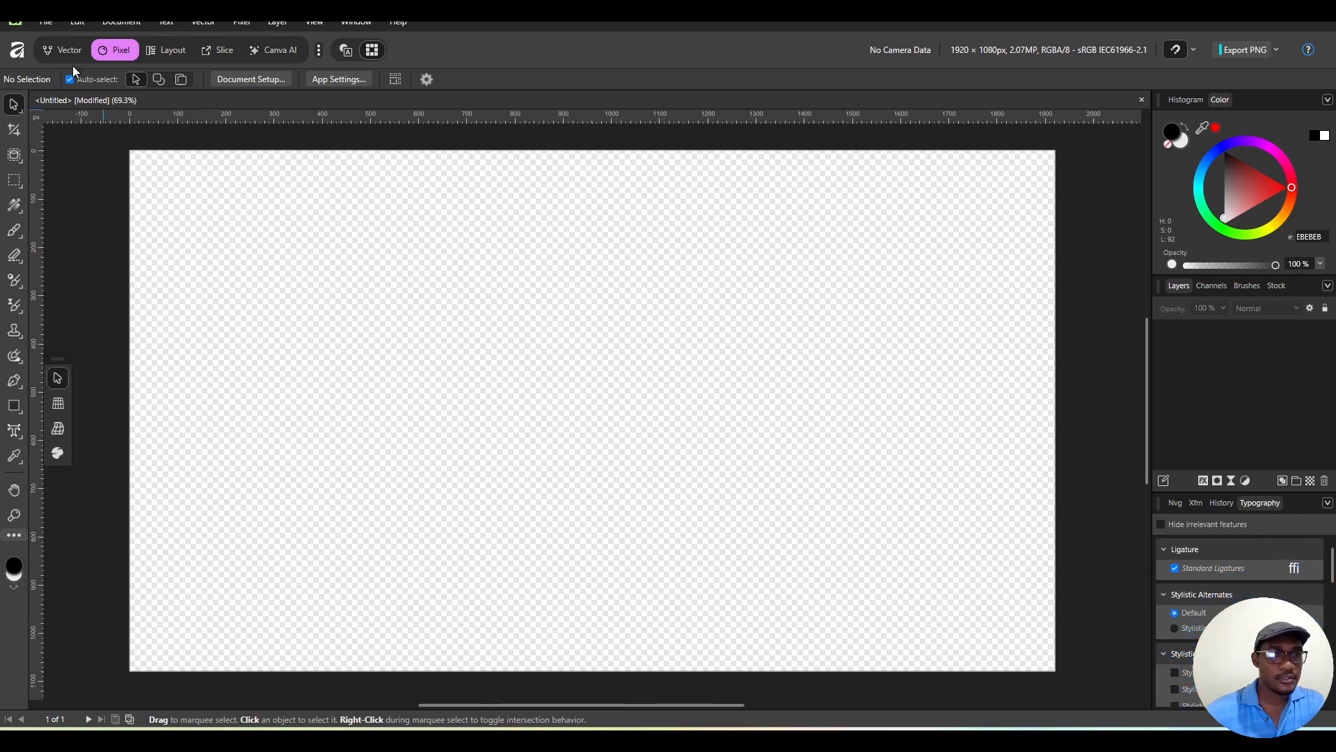
click(47, 24)
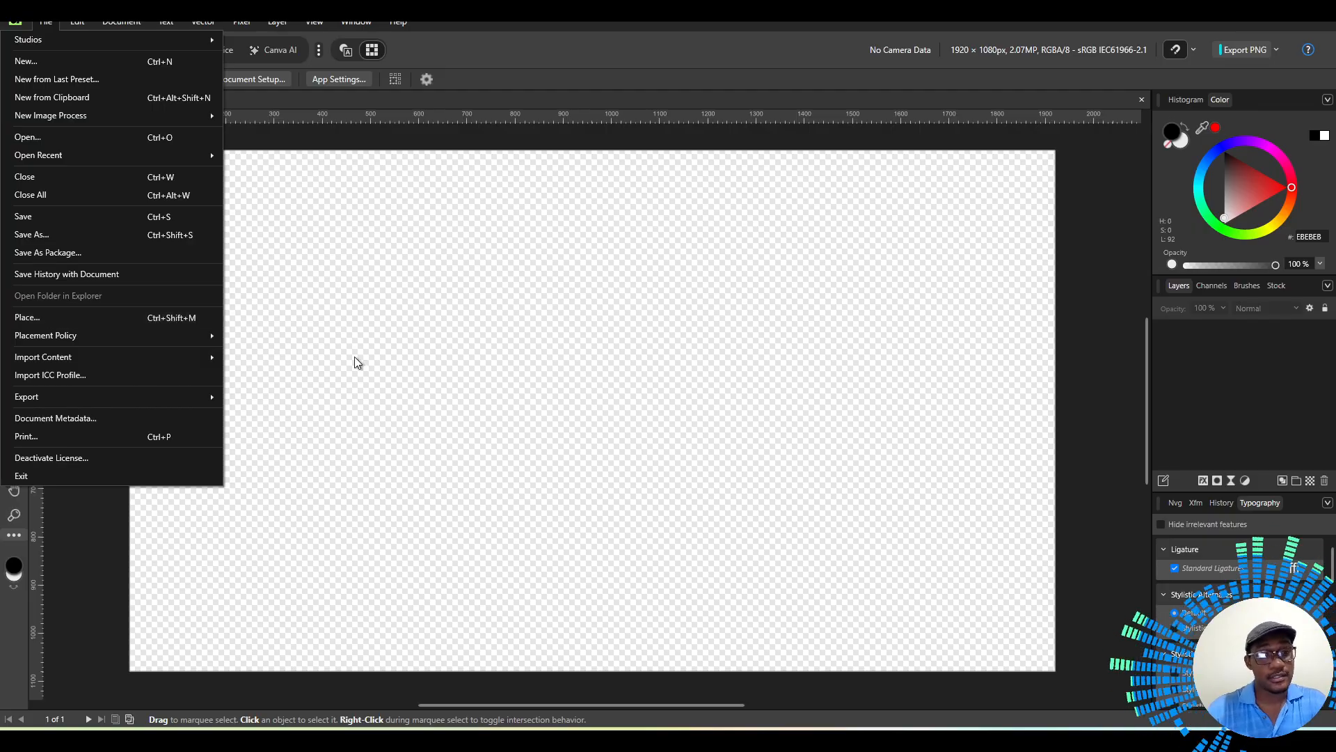
click(454, 377)
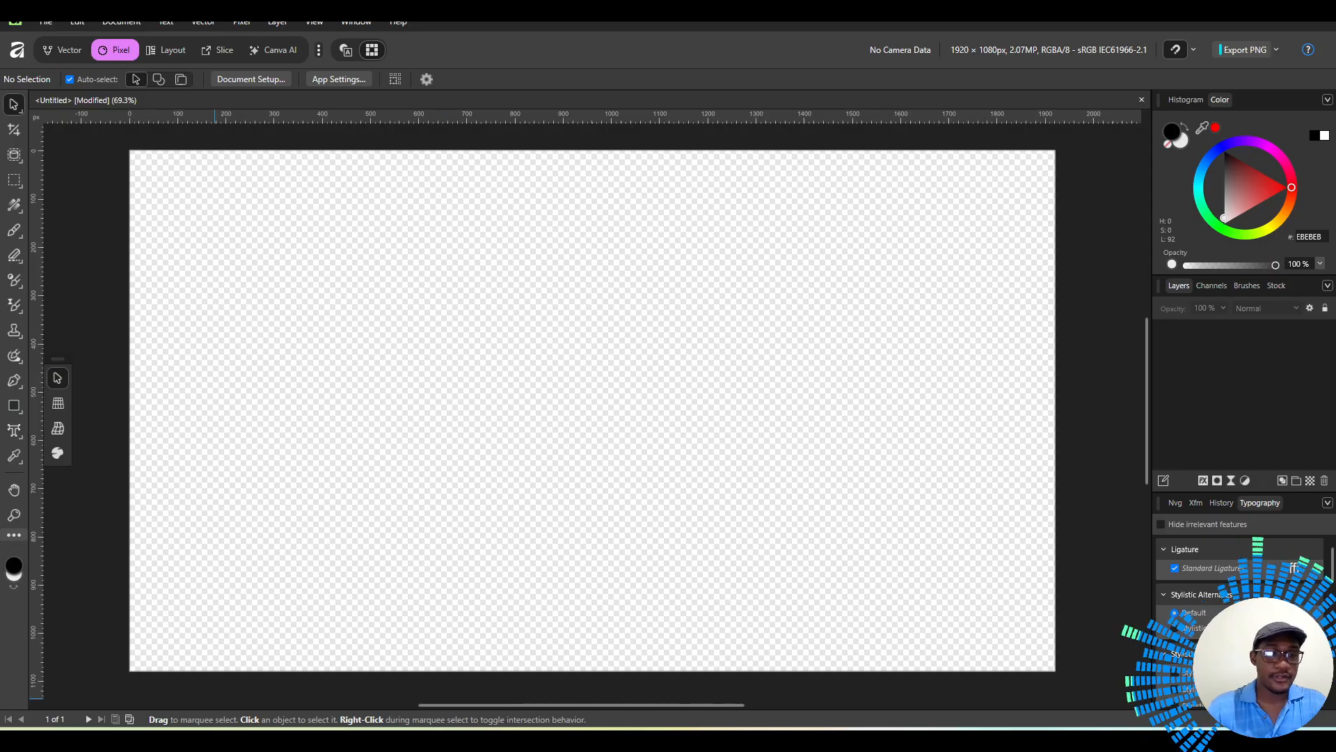
Select all the images in the Make Me a Sandwich folder and place them together in the Affinity document.
click(215, 740)
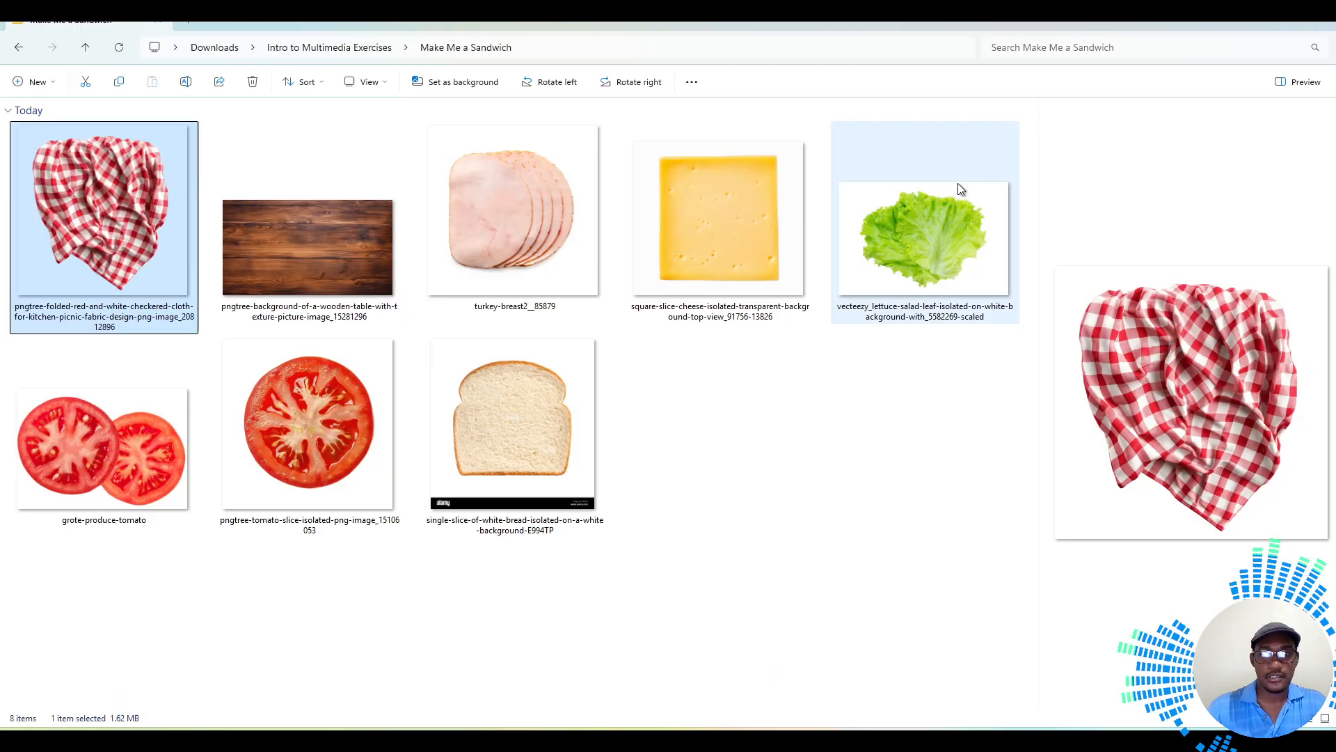
drag(1026, 126, 33, 527)
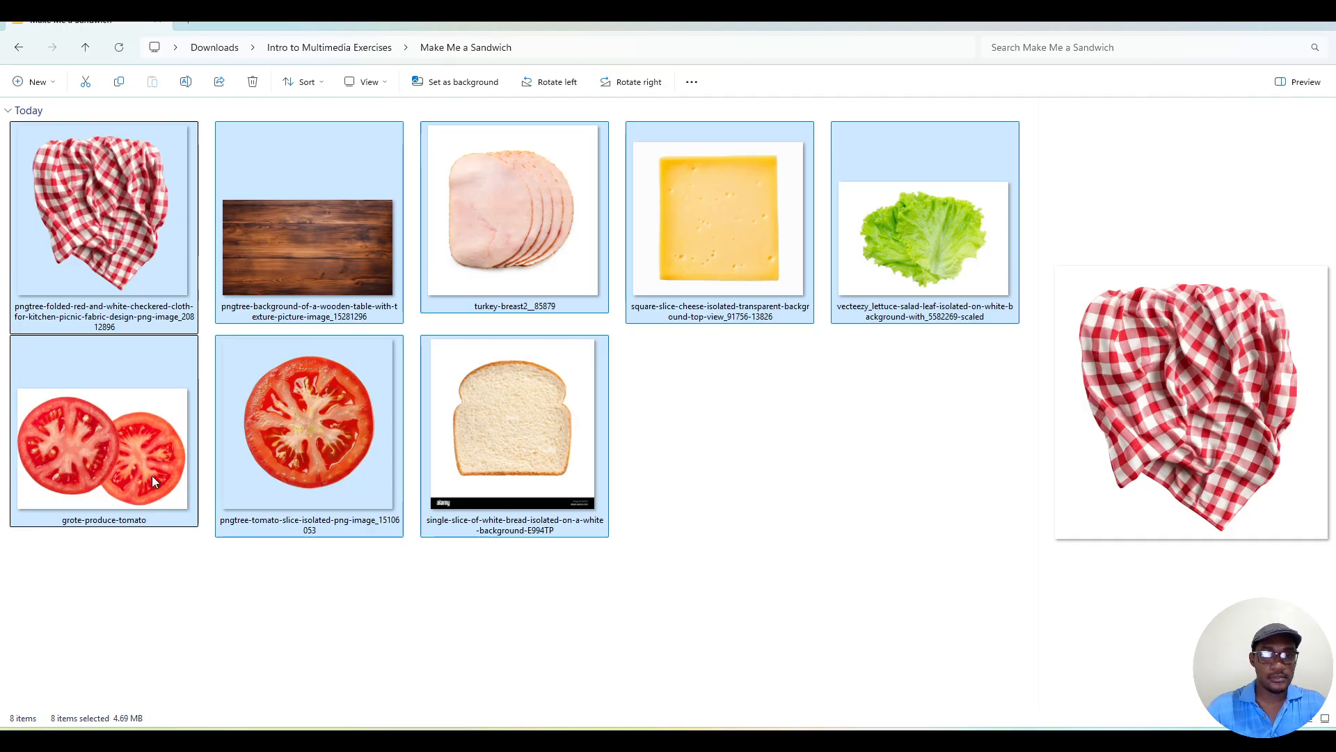
drag(490, 416, 614, 409)
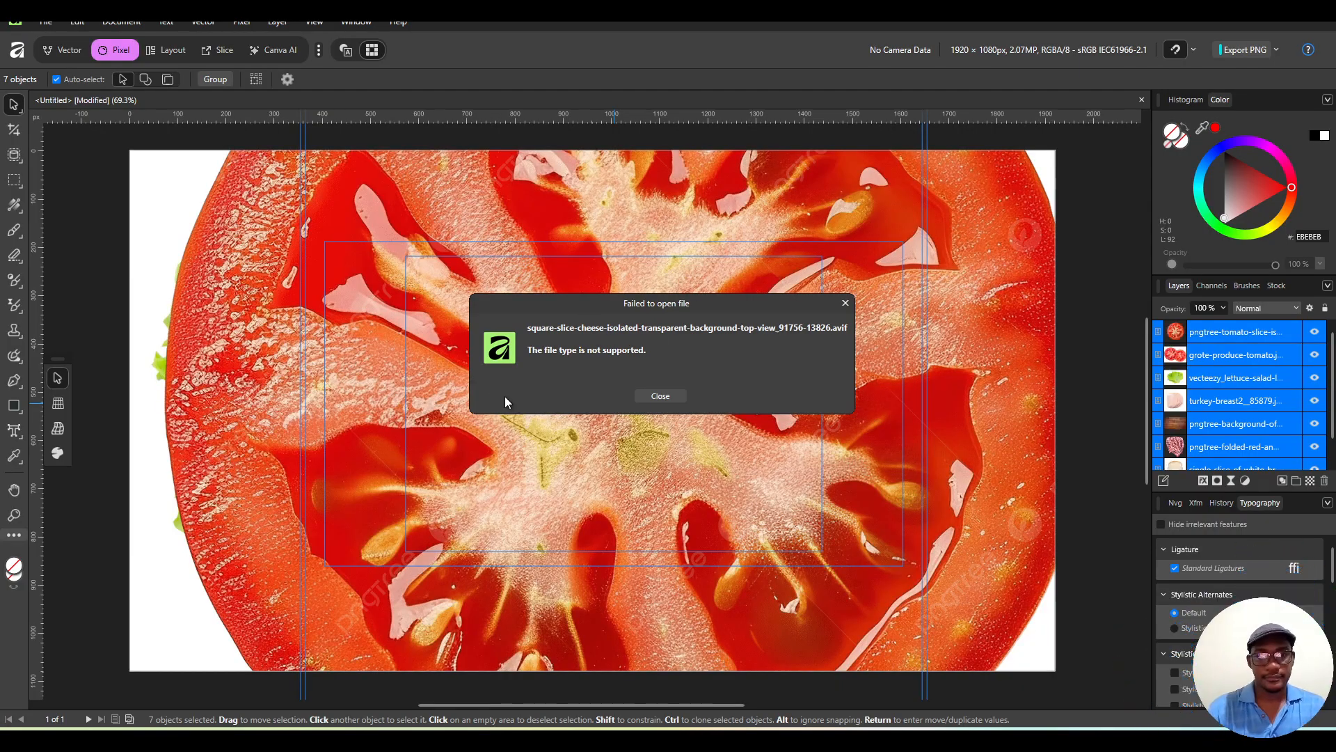
click(659, 398)
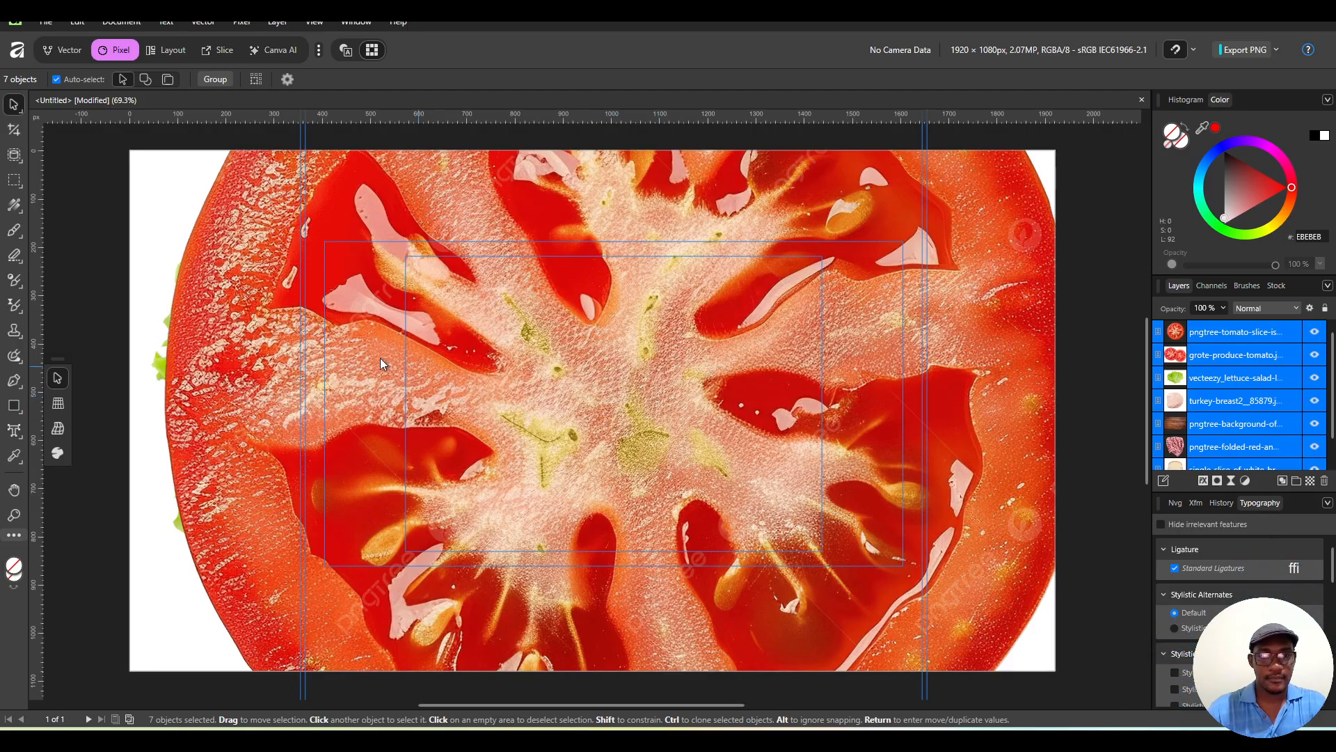
Look through the placed image layers, selecting the tomato slice, grote-produce-tomato and lettuce layers in turn.
scroll(1257, 363, down, 2)
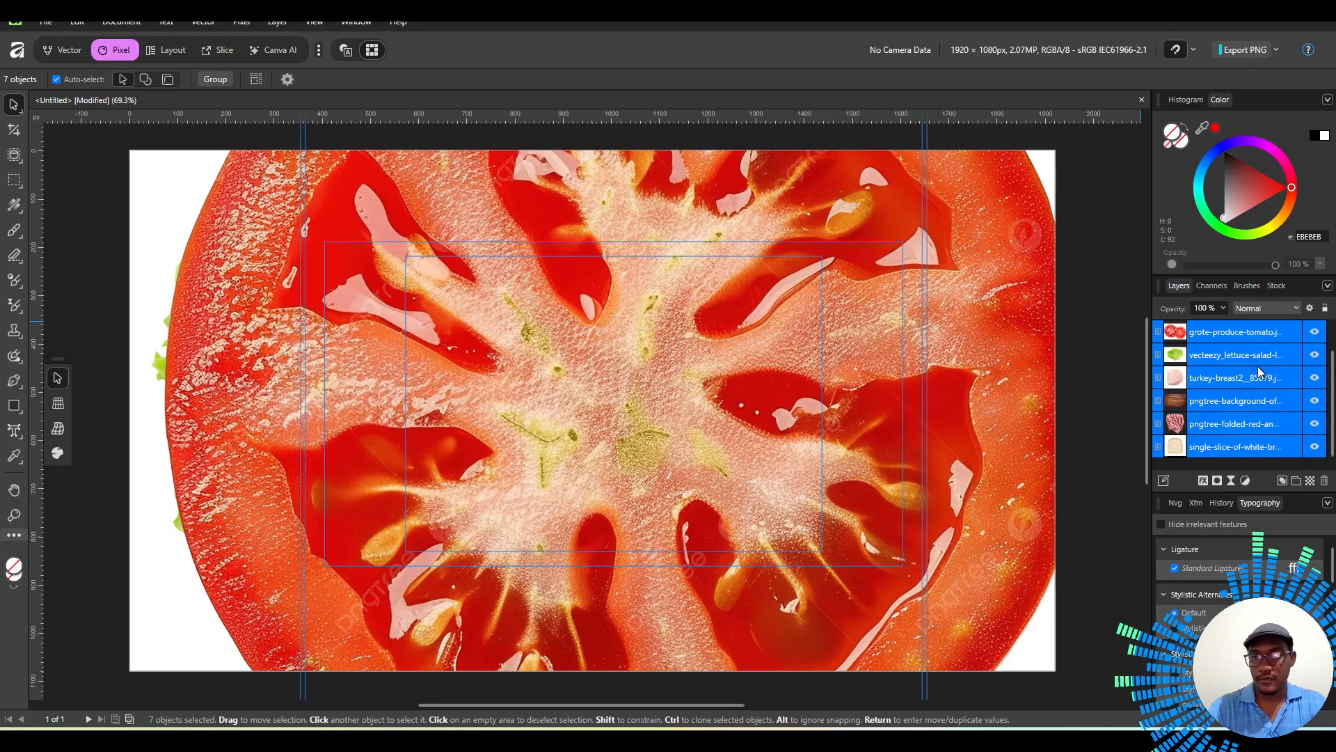
scroll(1257, 370, up, 2)
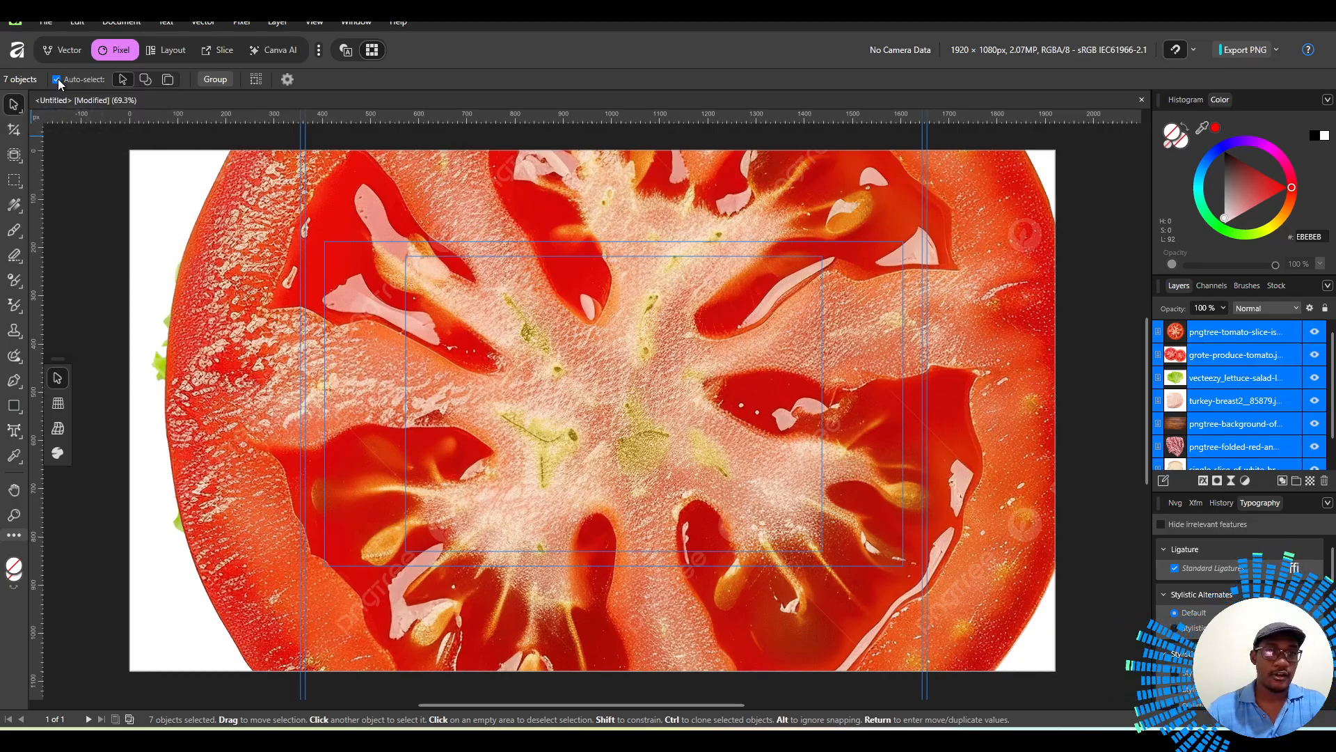
click(1224, 332)
click(1217, 354)
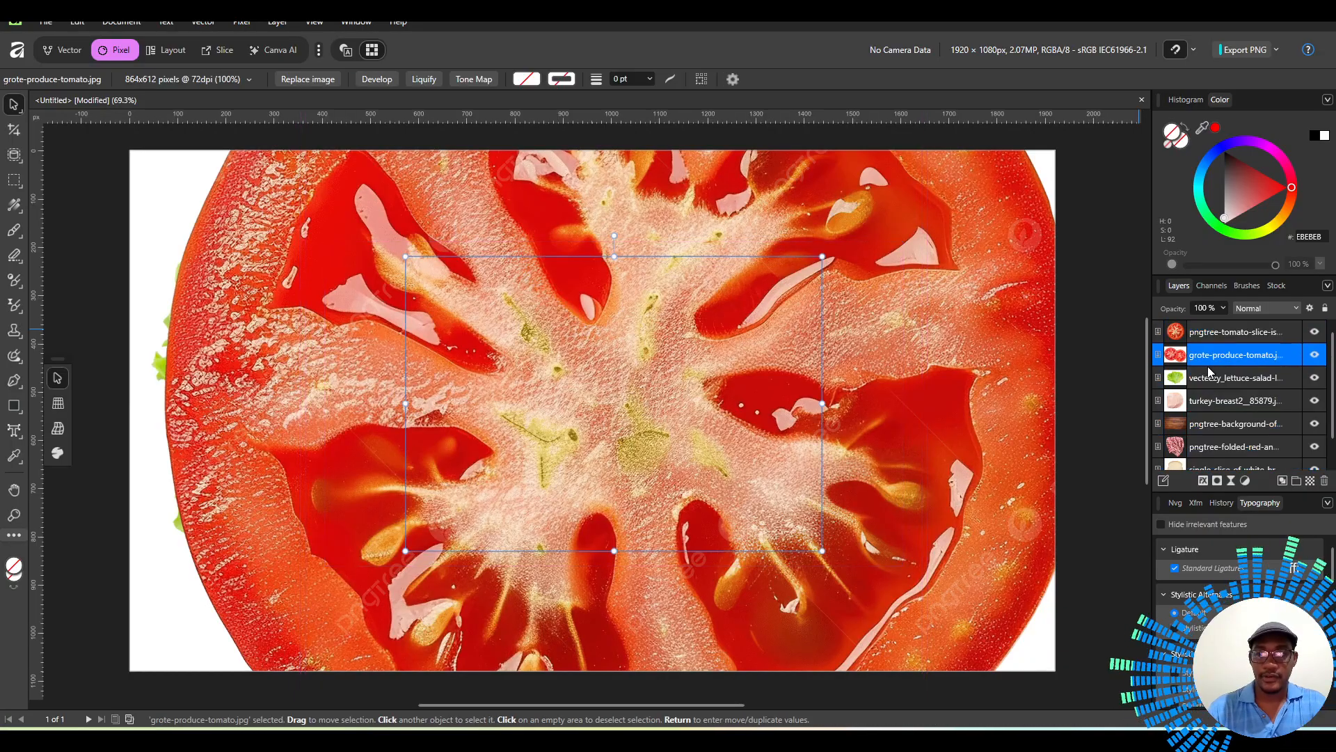
click(1217, 382)
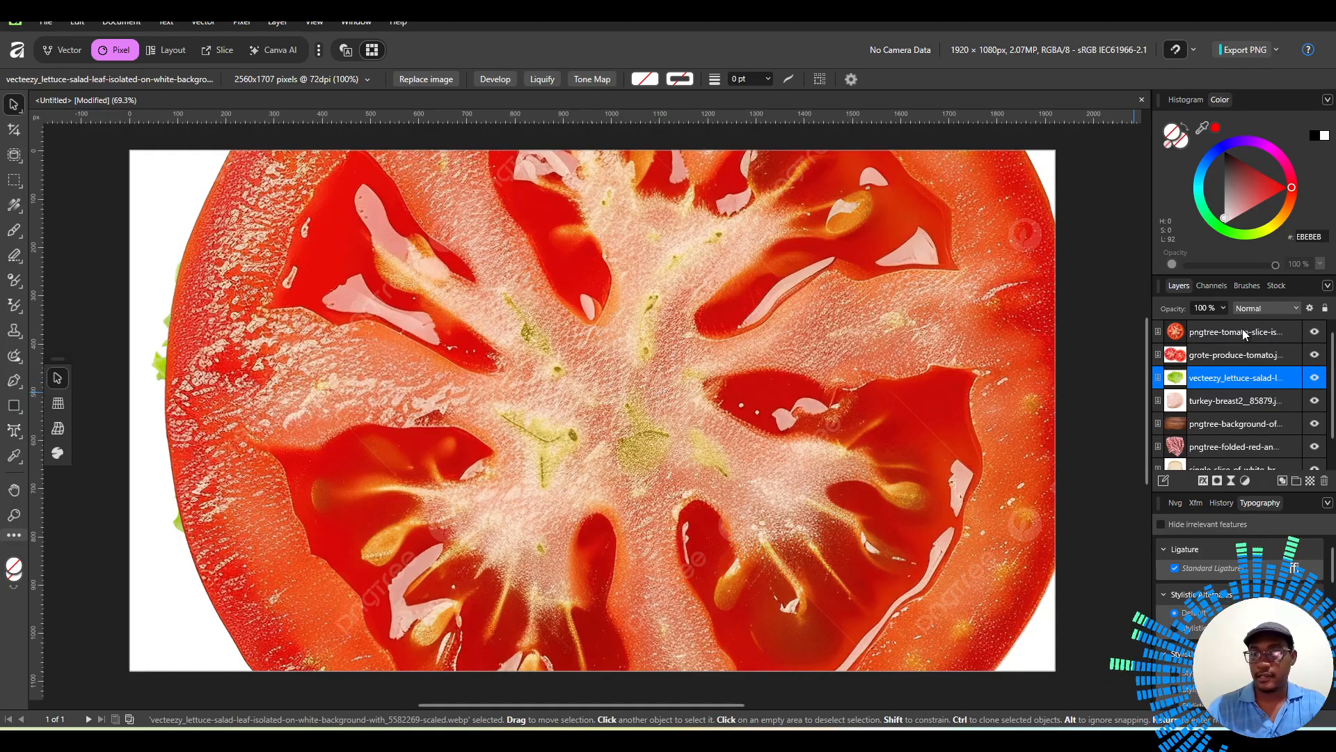
Move the tomato slice image around the canvas over the lettuce and leave it near the centre.
drag(620, 369, 649, 361)
click(617, 358)
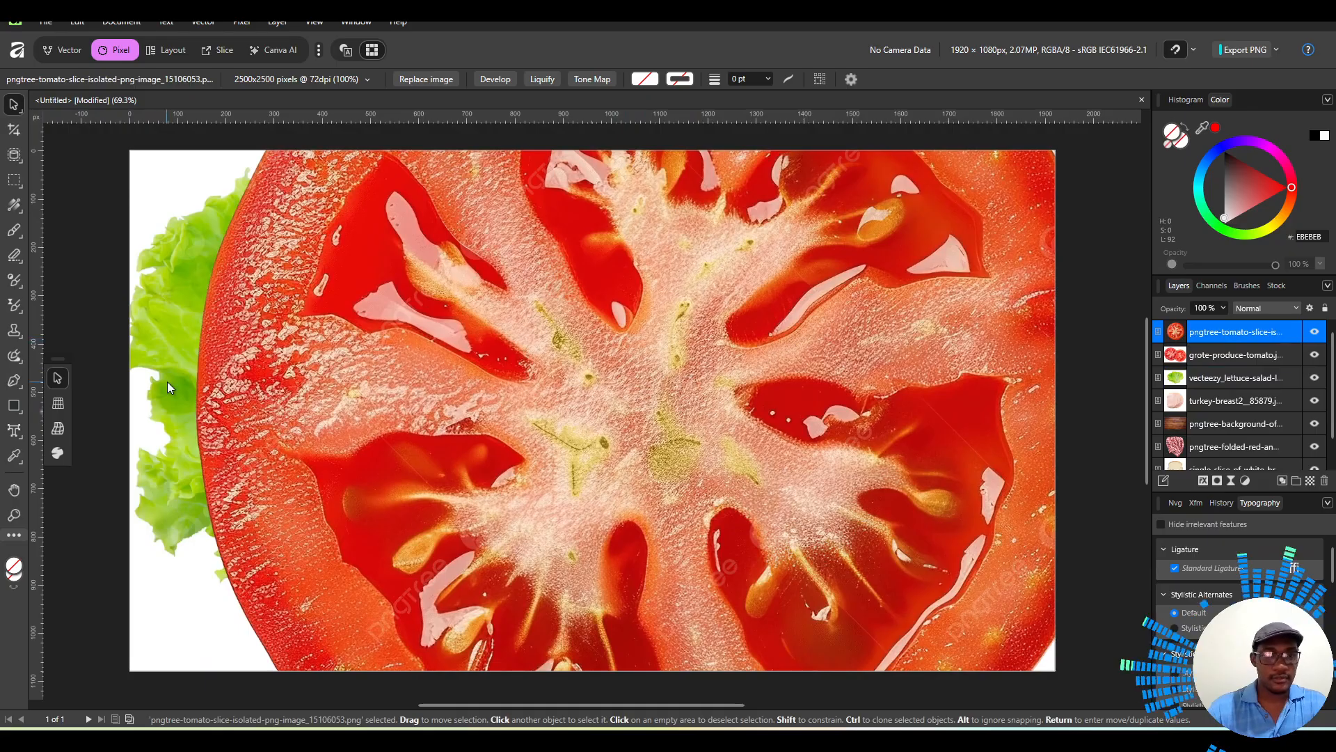
drag(524, 331, 551, 309)
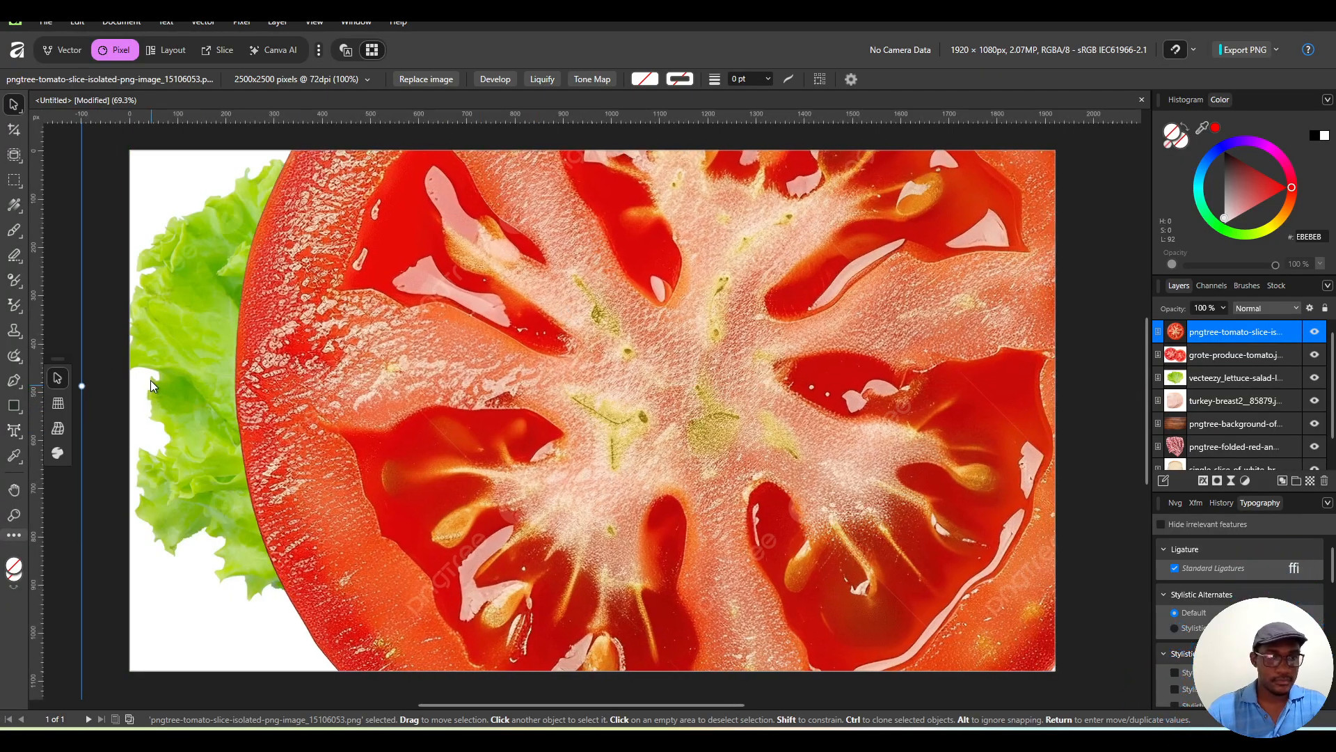
drag(628, 324, 364, 280)
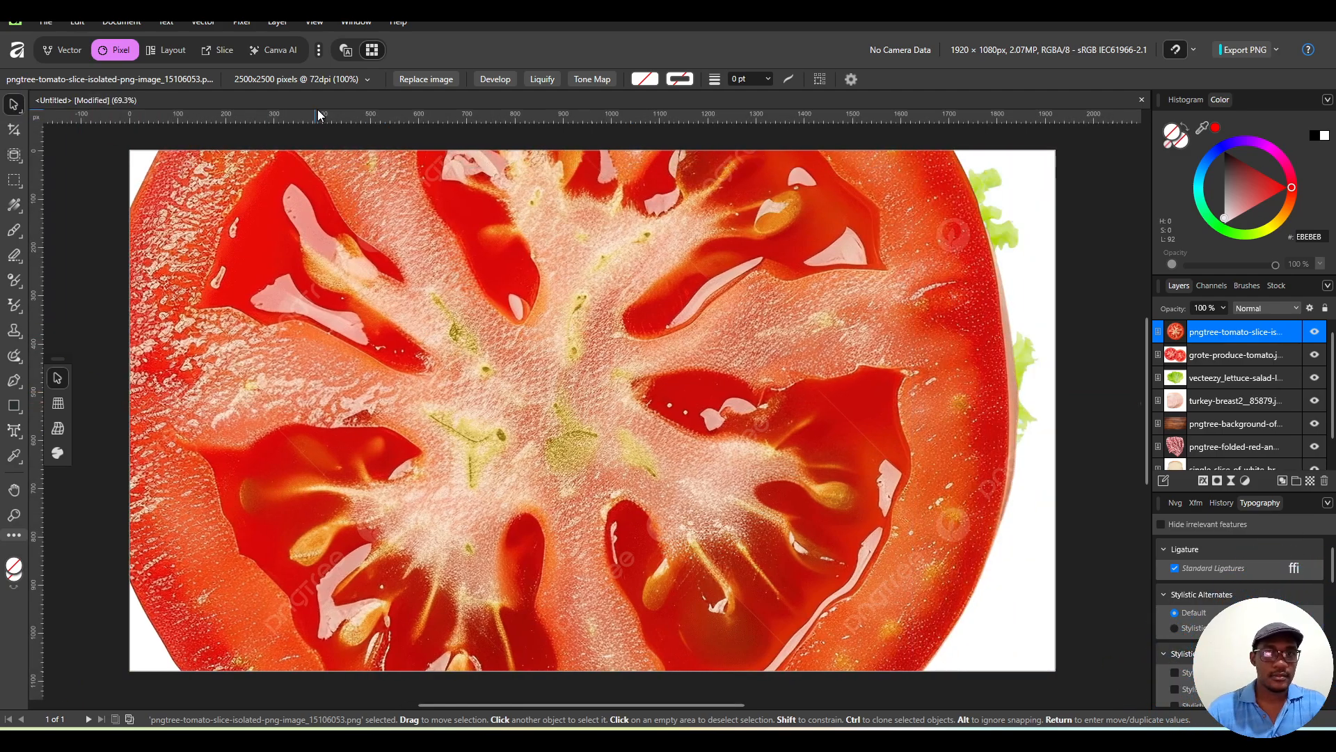
drag(561, 358, 597, 365)
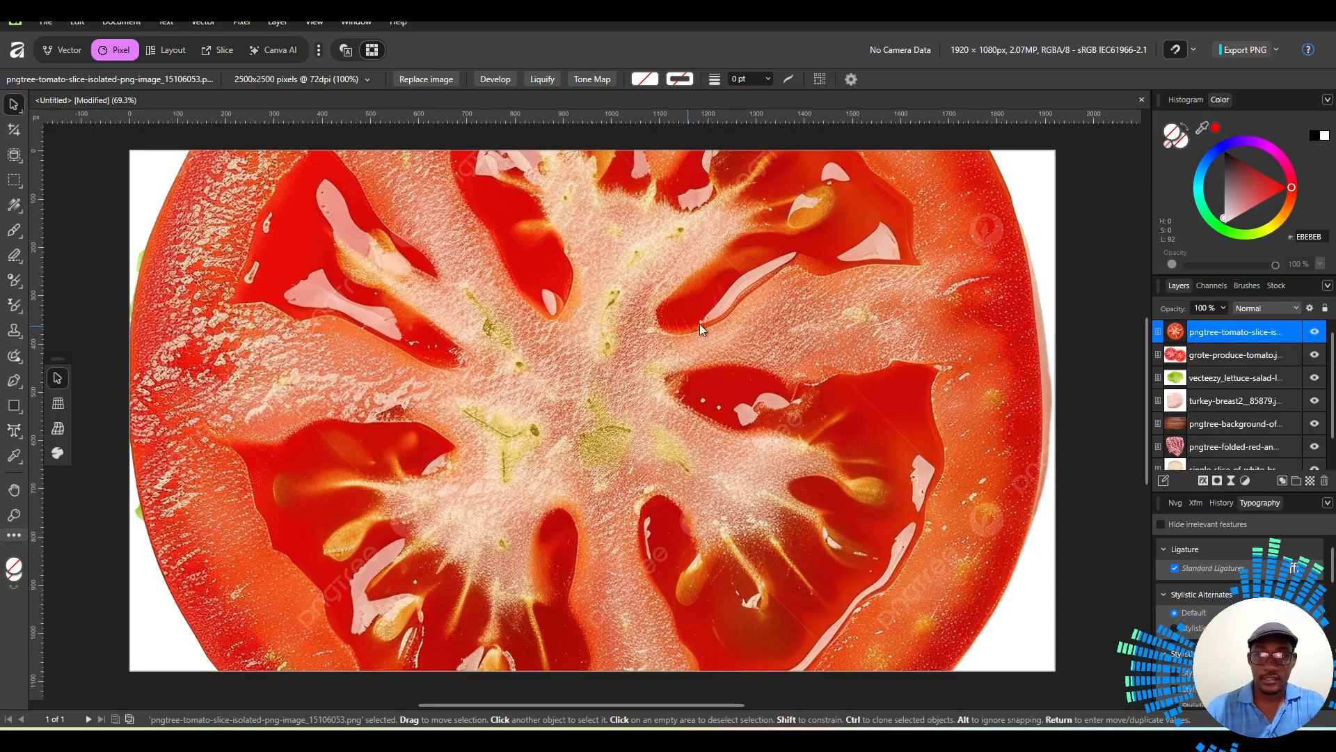
Hide every image layer: both tomato images, lettuce, turkey breast, wooden table, checkered cloth and bread.
click(1315, 334)
click(1316, 357)
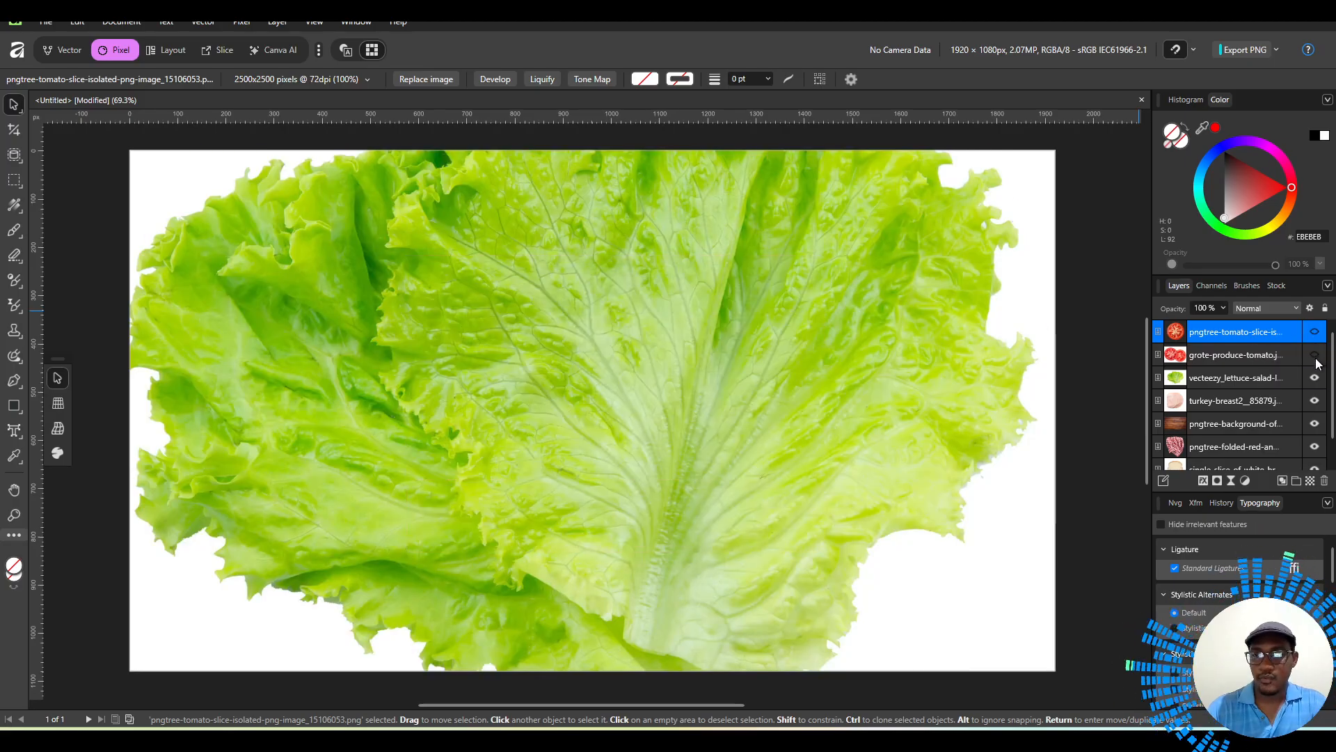
click(1315, 377)
click(1315, 400)
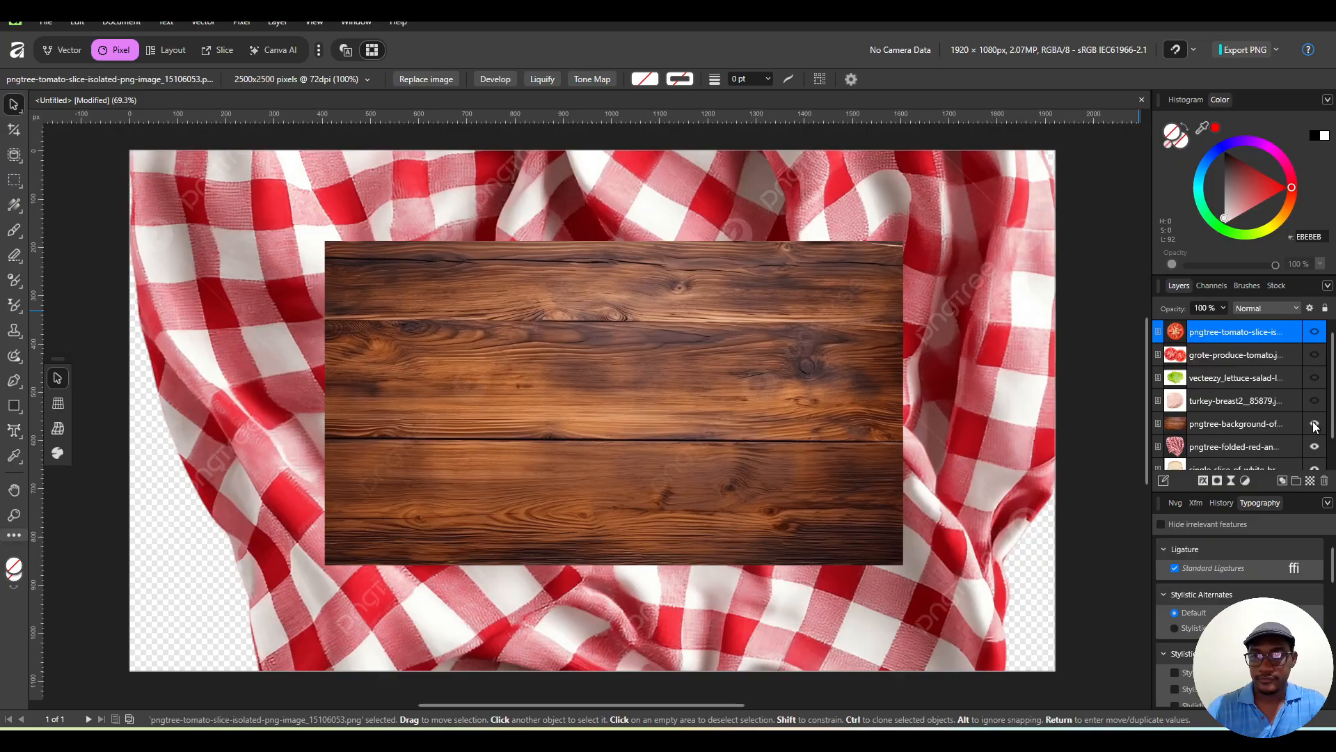
click(1315, 424)
click(1315, 448)
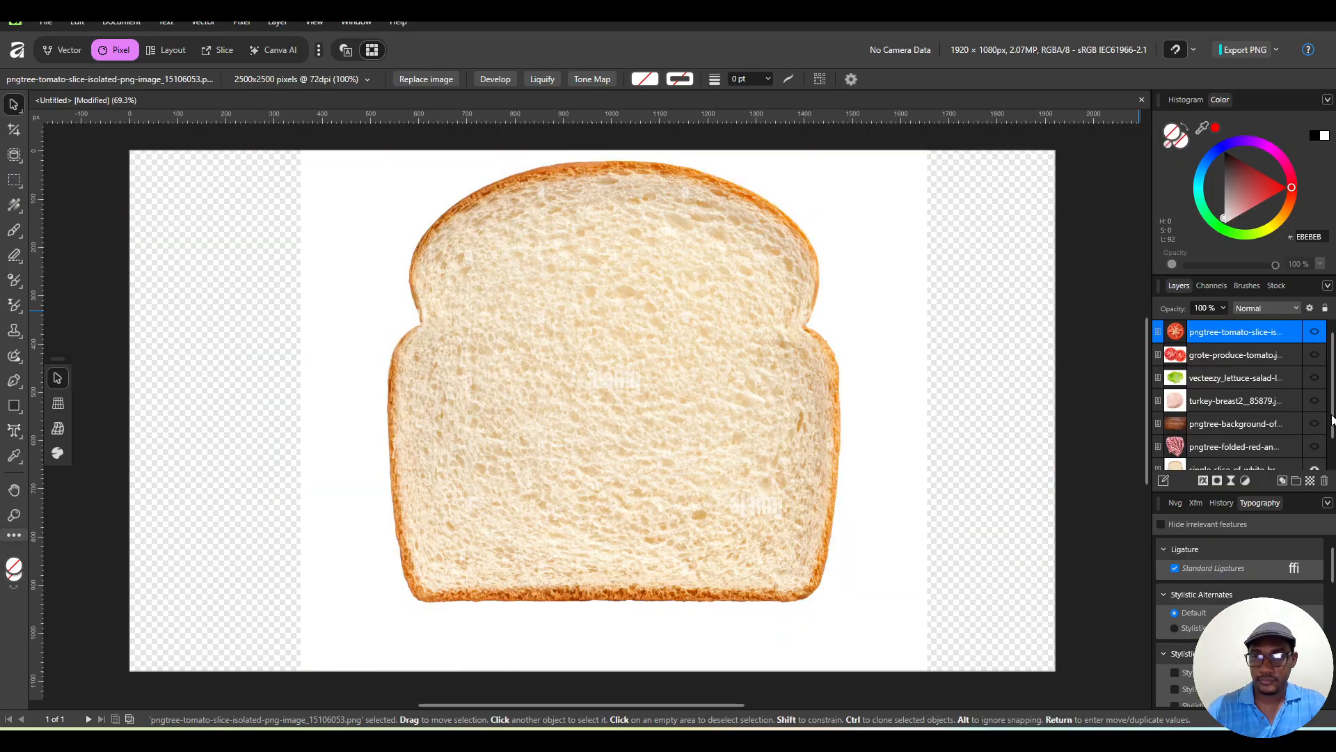
scroll(1330, 418, down, 1)
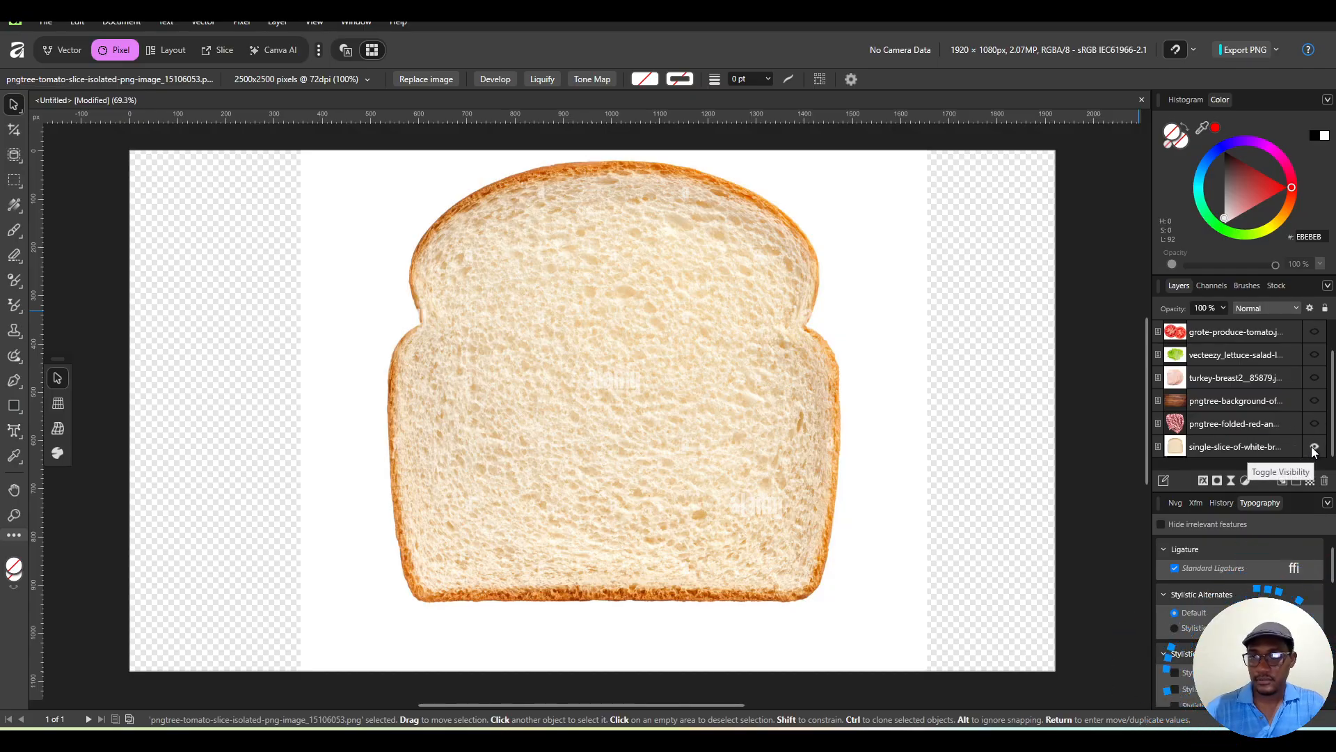
click(1314, 447)
Make the wooden table background layer visible and select its image on the canvas.
click(1210, 404)
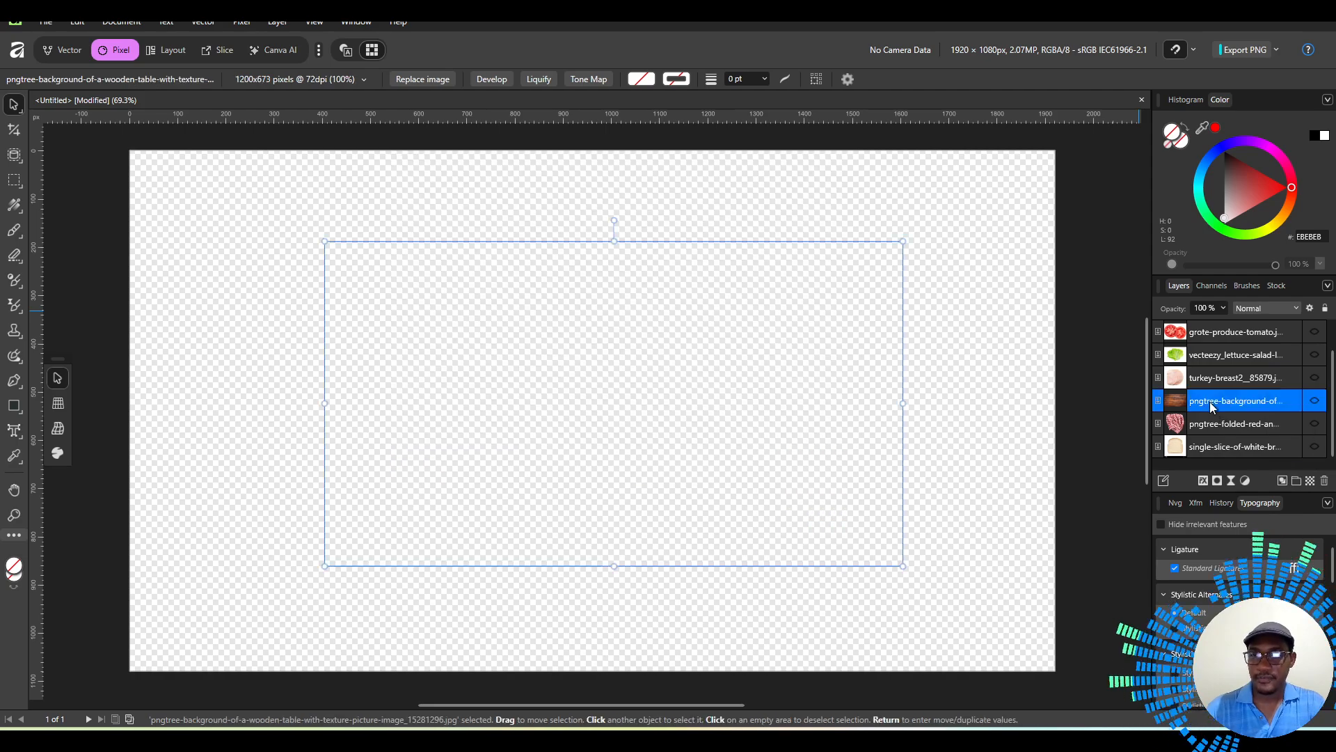
click(1314, 401)
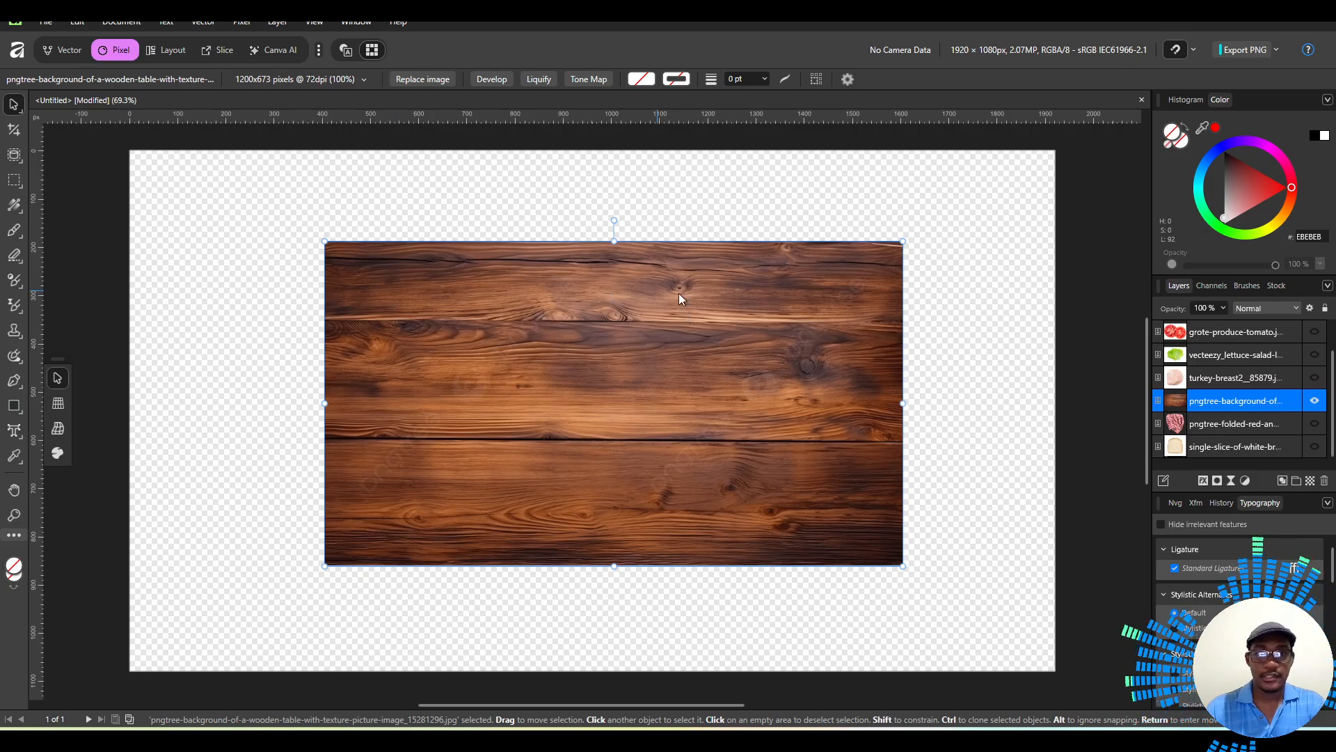
click(310, 201)
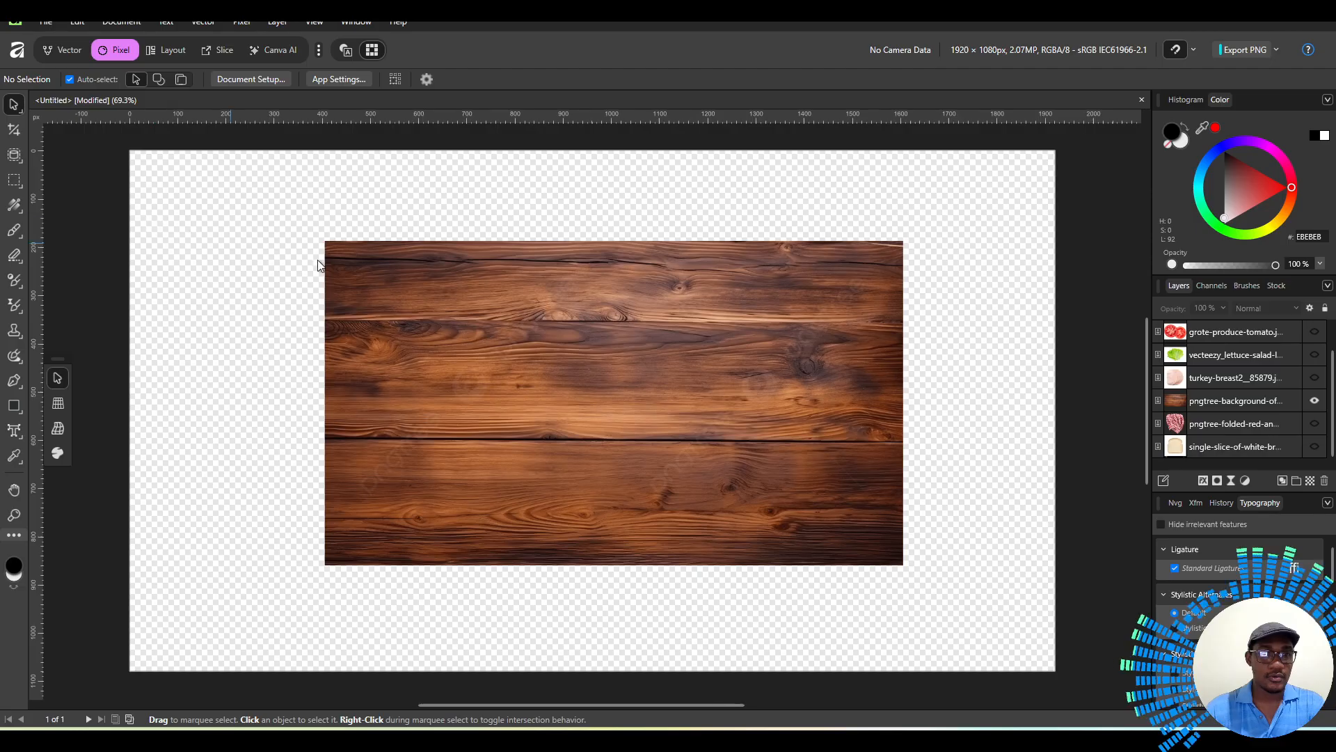
click(570, 314)
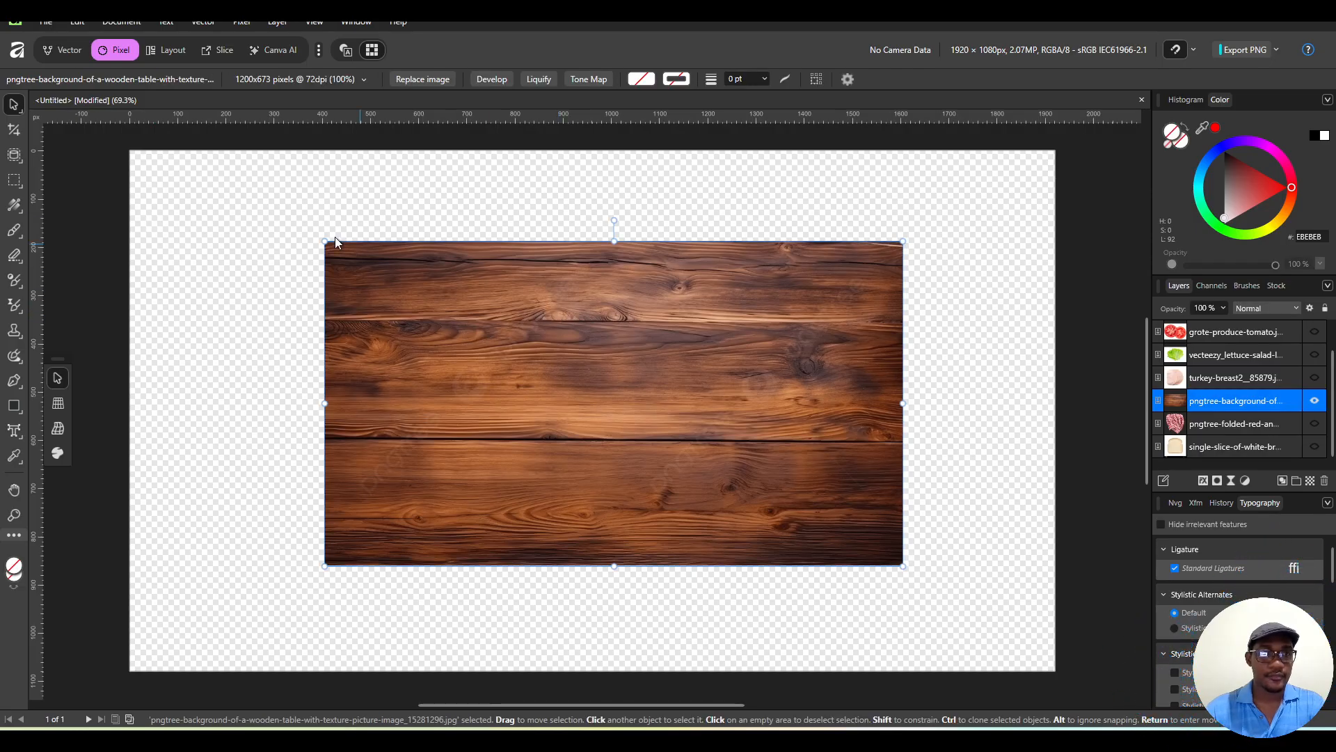
click(212, 199)
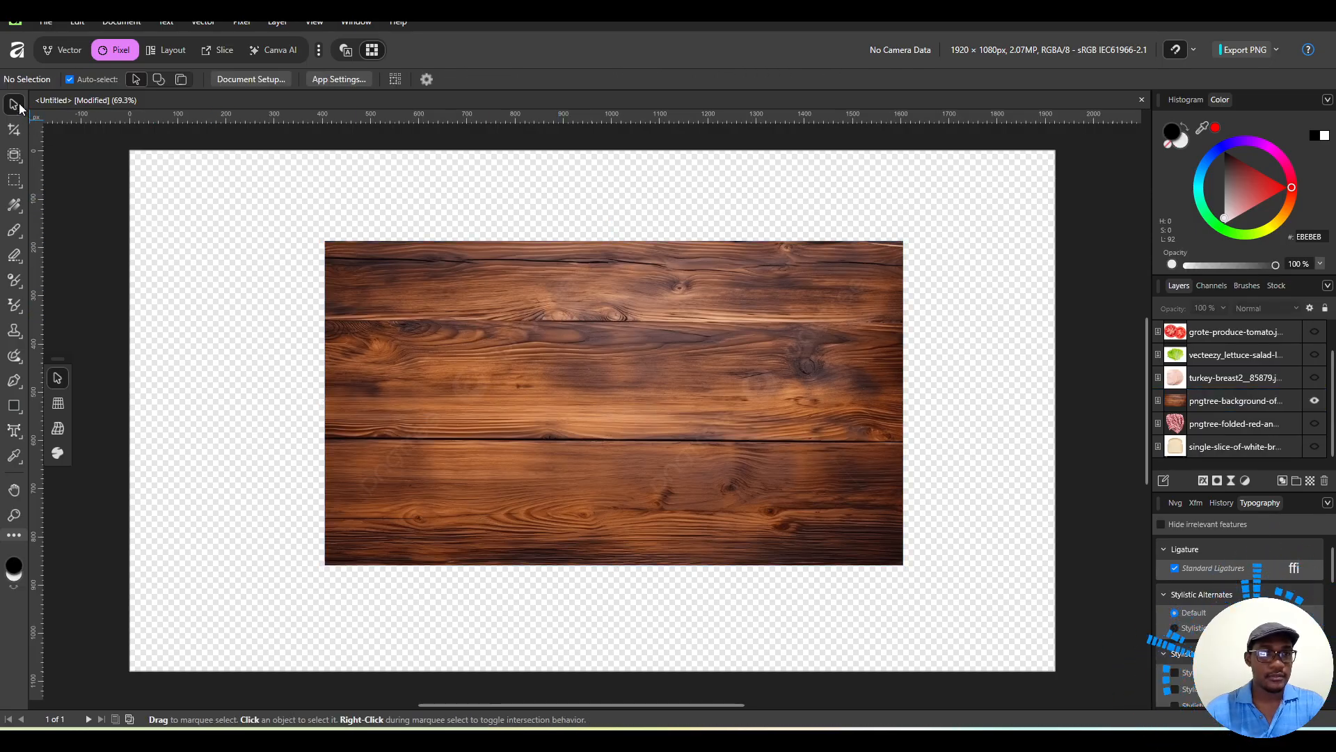
click(499, 291)
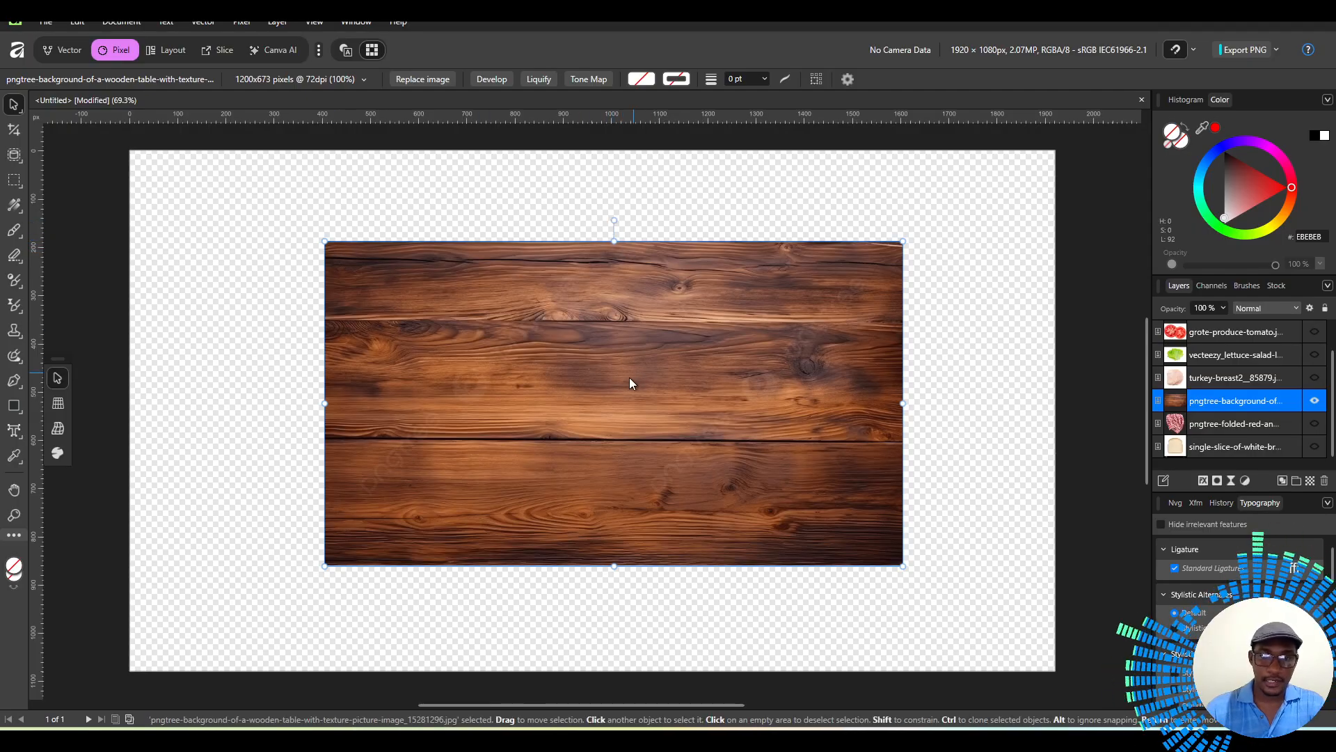
Scale the wooden background image up to about 116% and place it in the canvas's upper-left corner.
drag(629, 377, 563, 419)
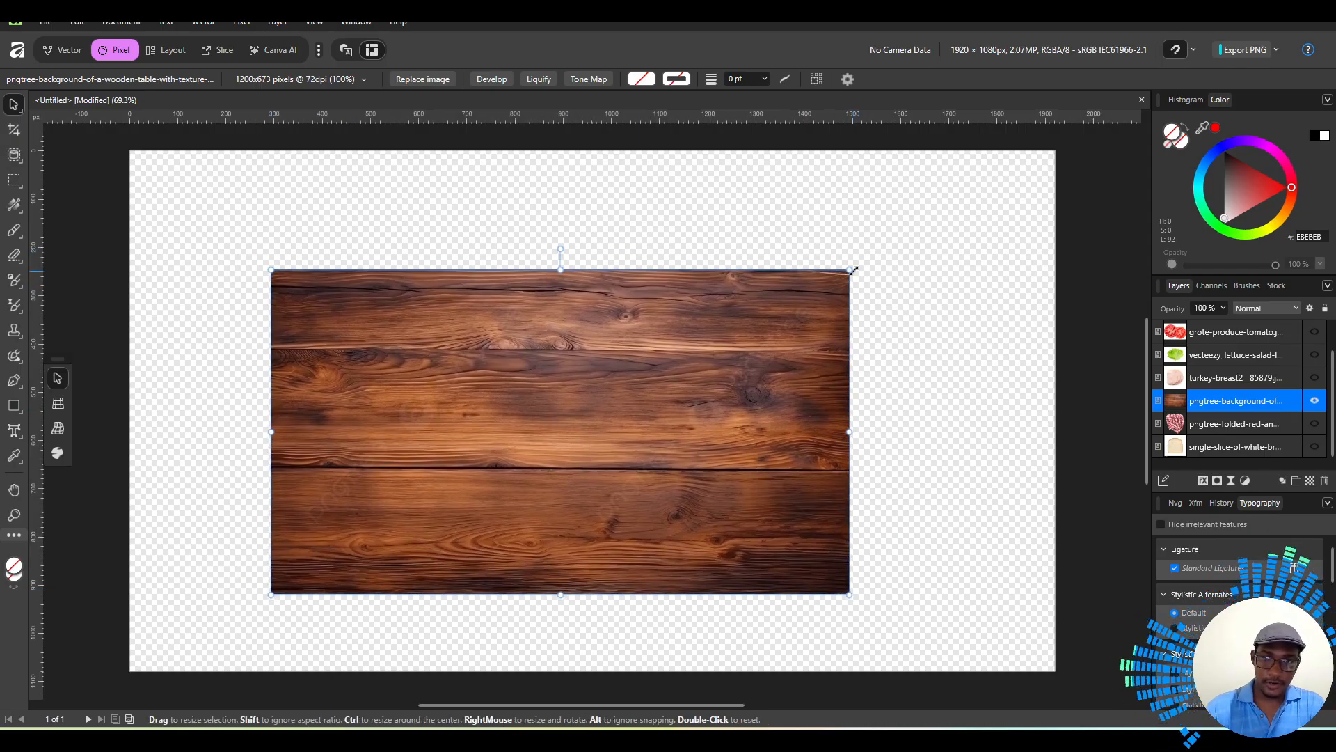
drag(850, 270, 938, 197)
drag(948, 403, 937, 336)
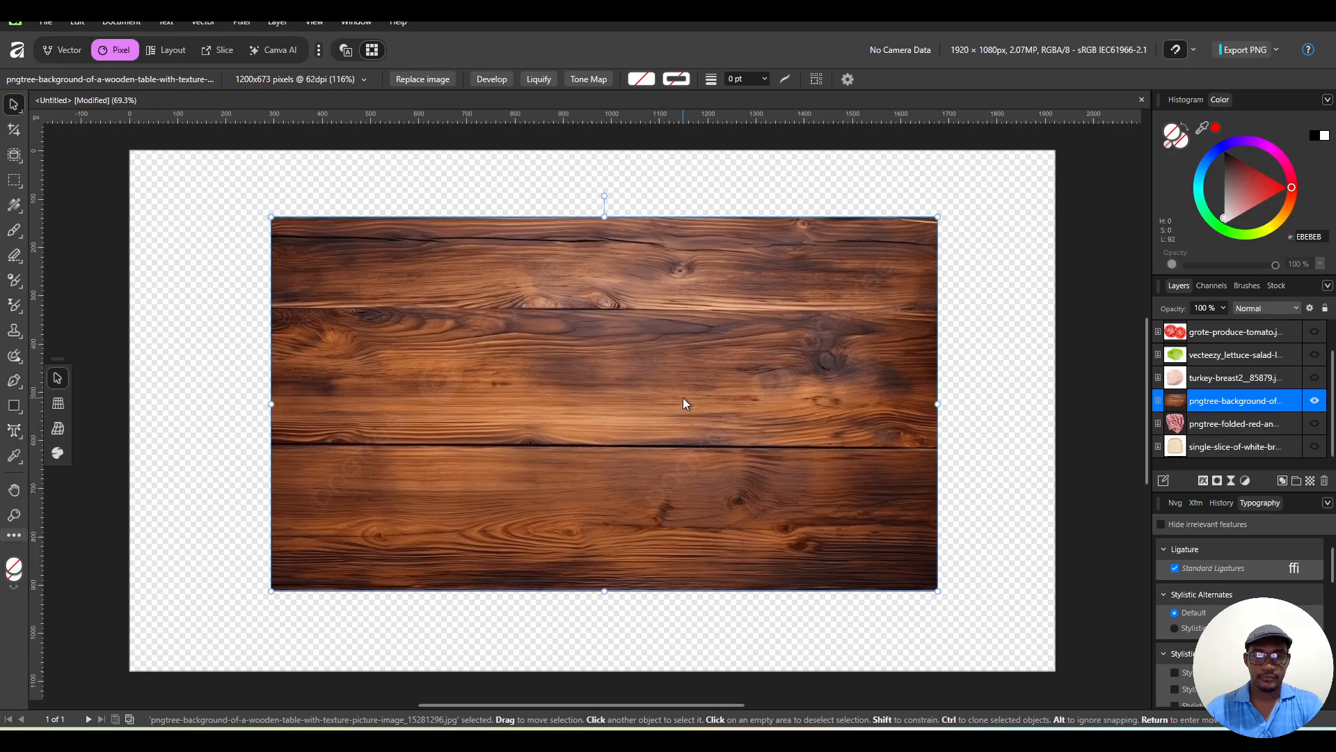
drag(684, 399, 507, 303)
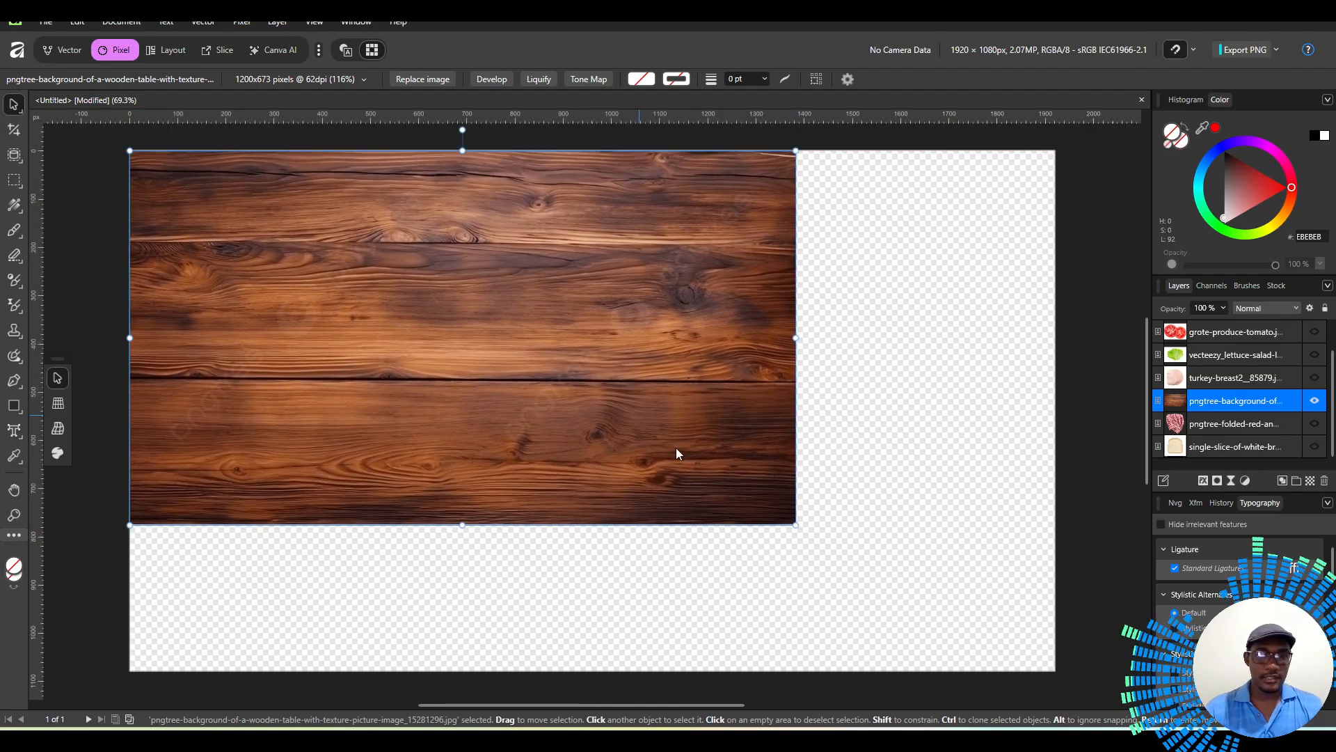
Enlarge the wooden background image to about 167% and adjust its position to cover the entire canvas.
drag(794, 522, 1072, 572)
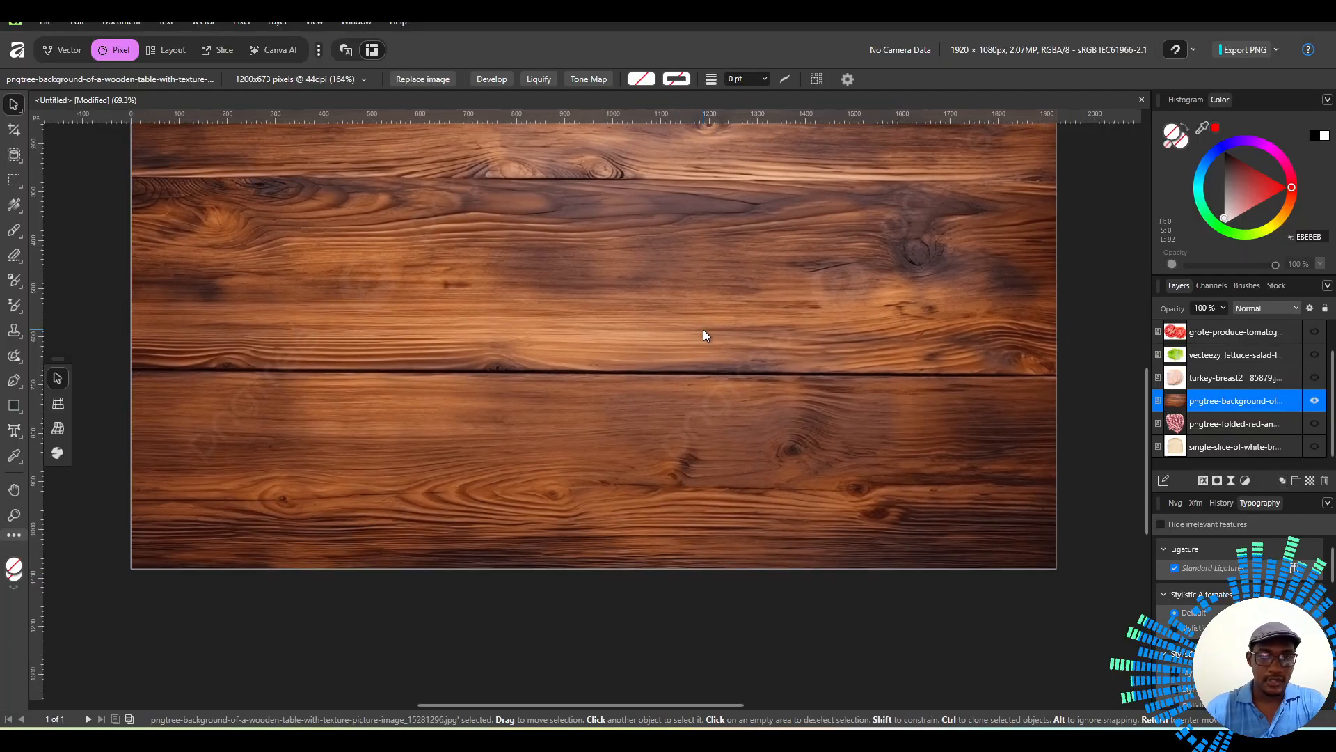
scroll(657, 315, up, 3)
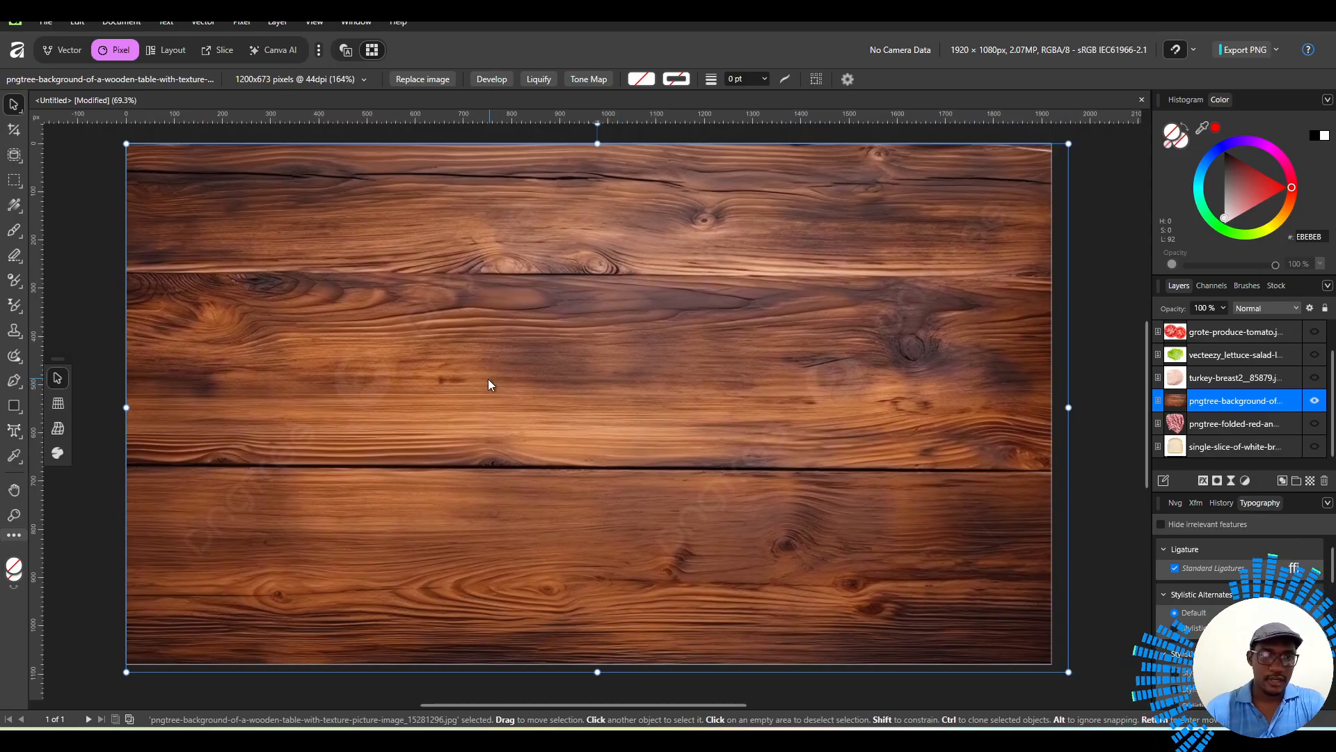
drag(488, 385, 483, 385)
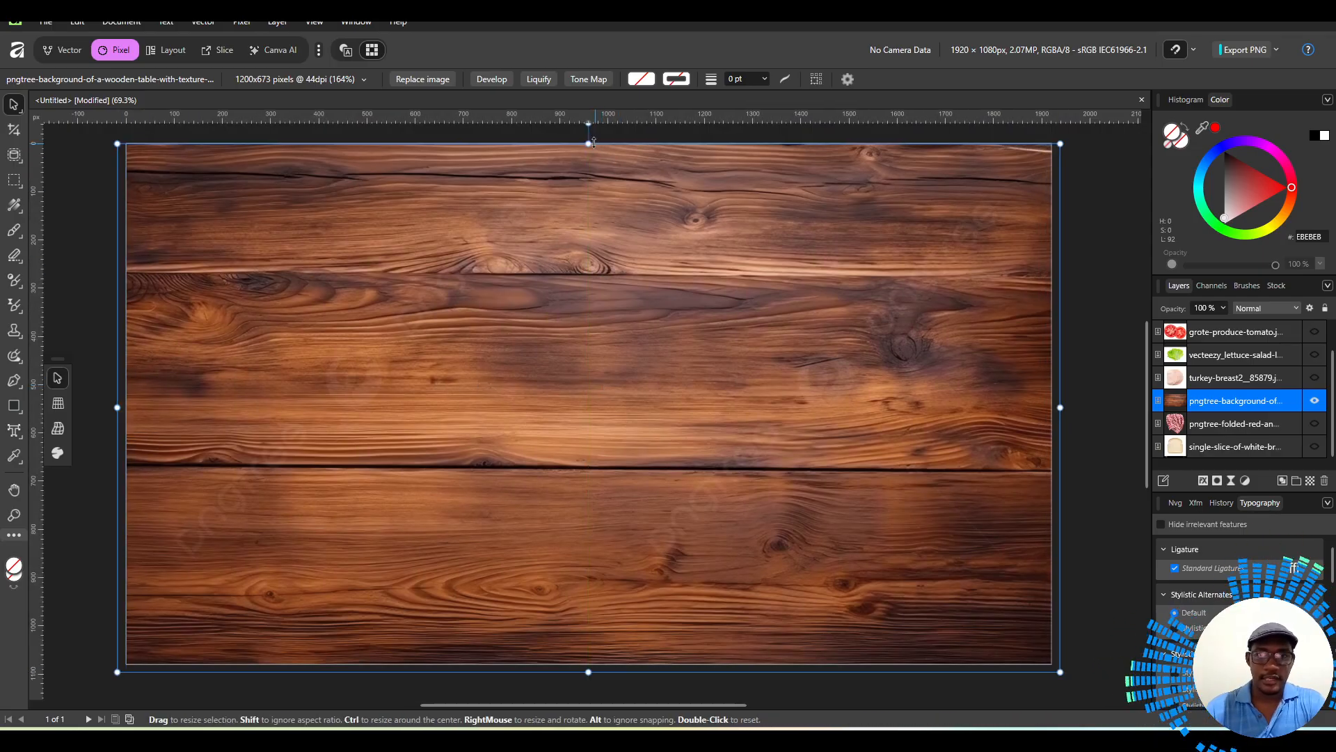
drag(588, 140, 588, 130)
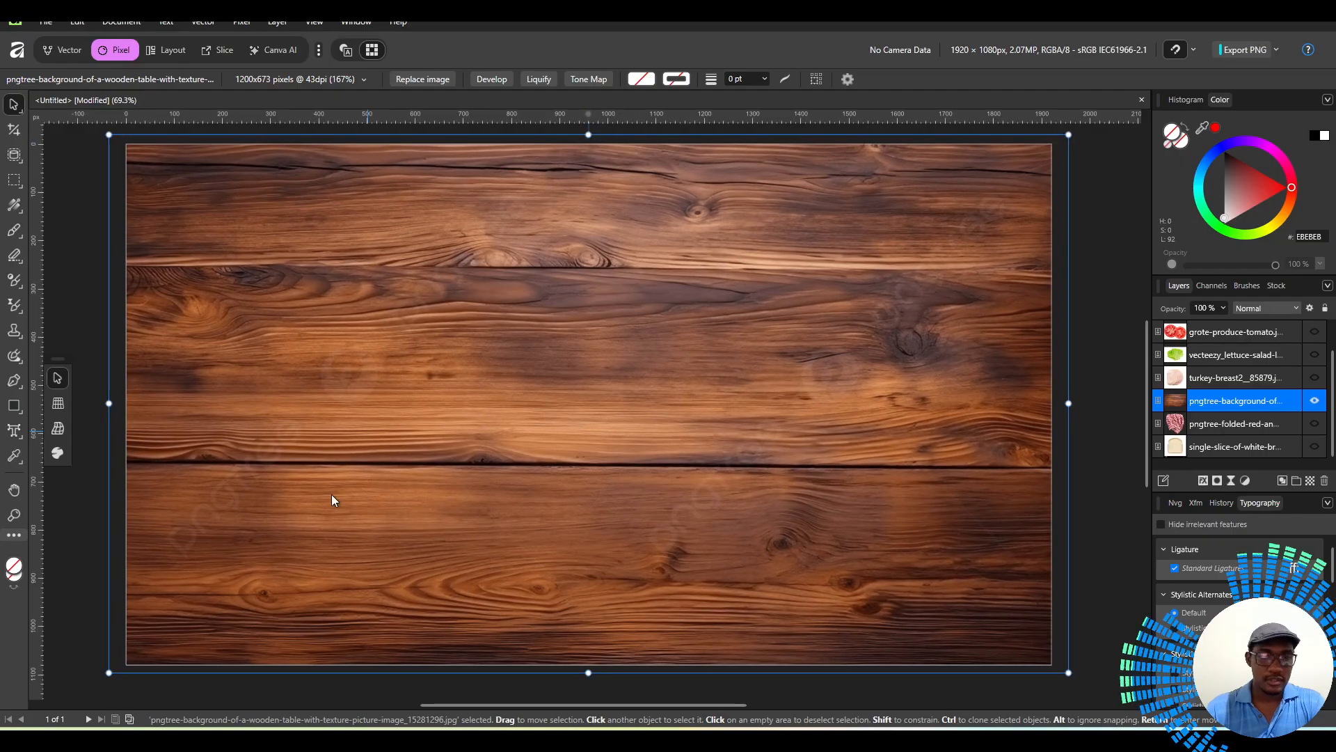
Launch the Keyviz app and close its settings window to return to the Affinity document.
key(super)
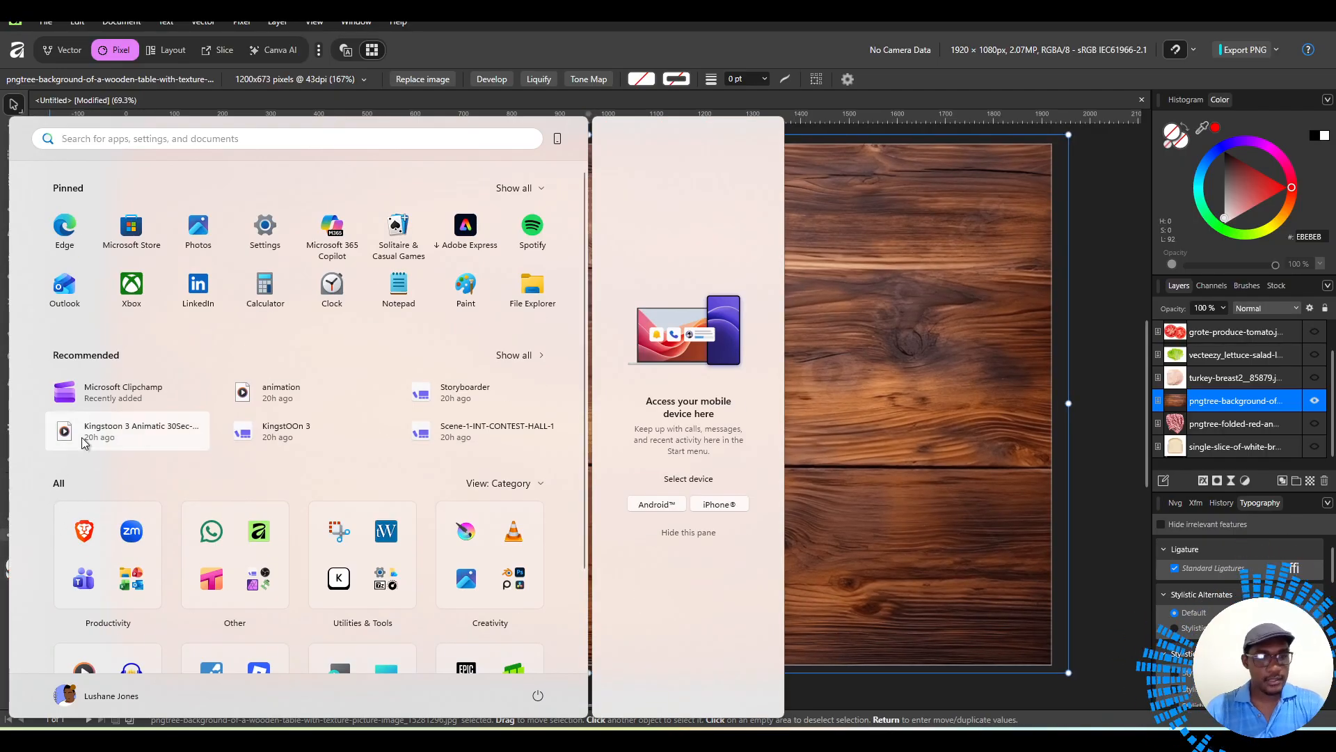
text(key)
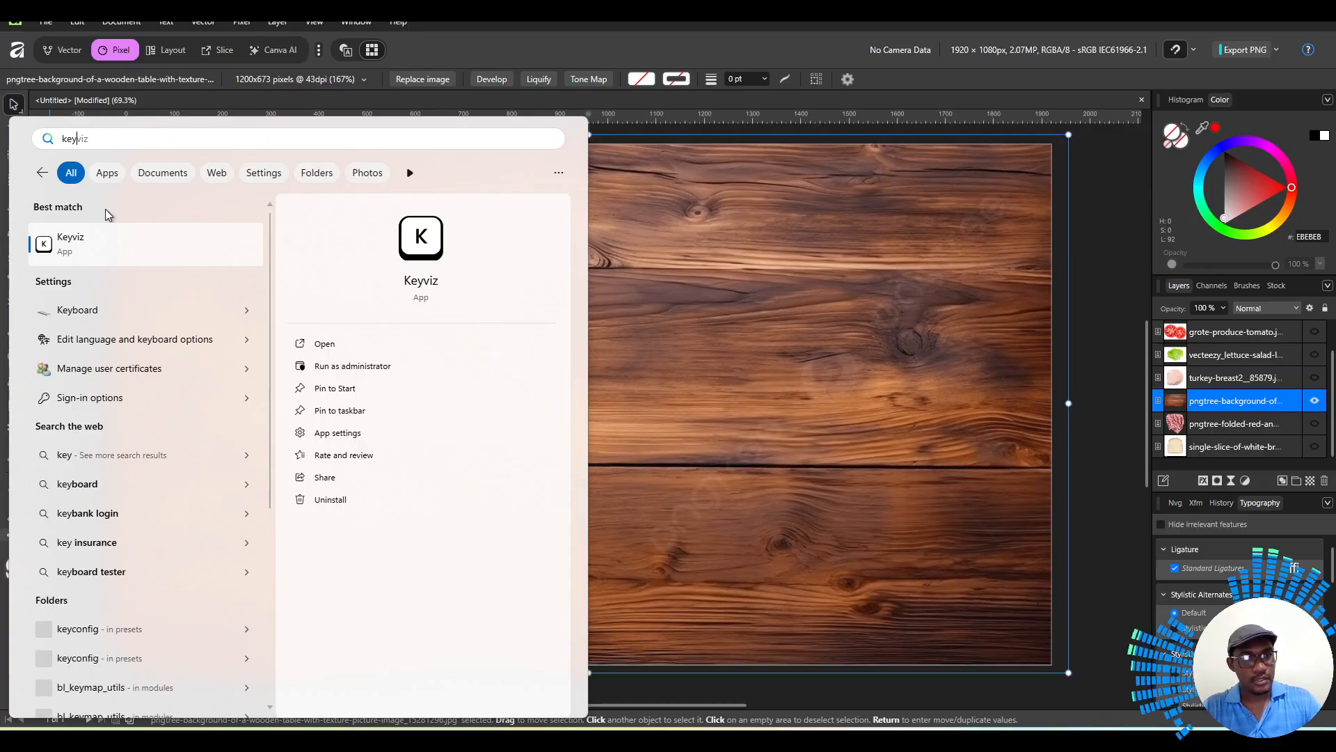
key(Return)
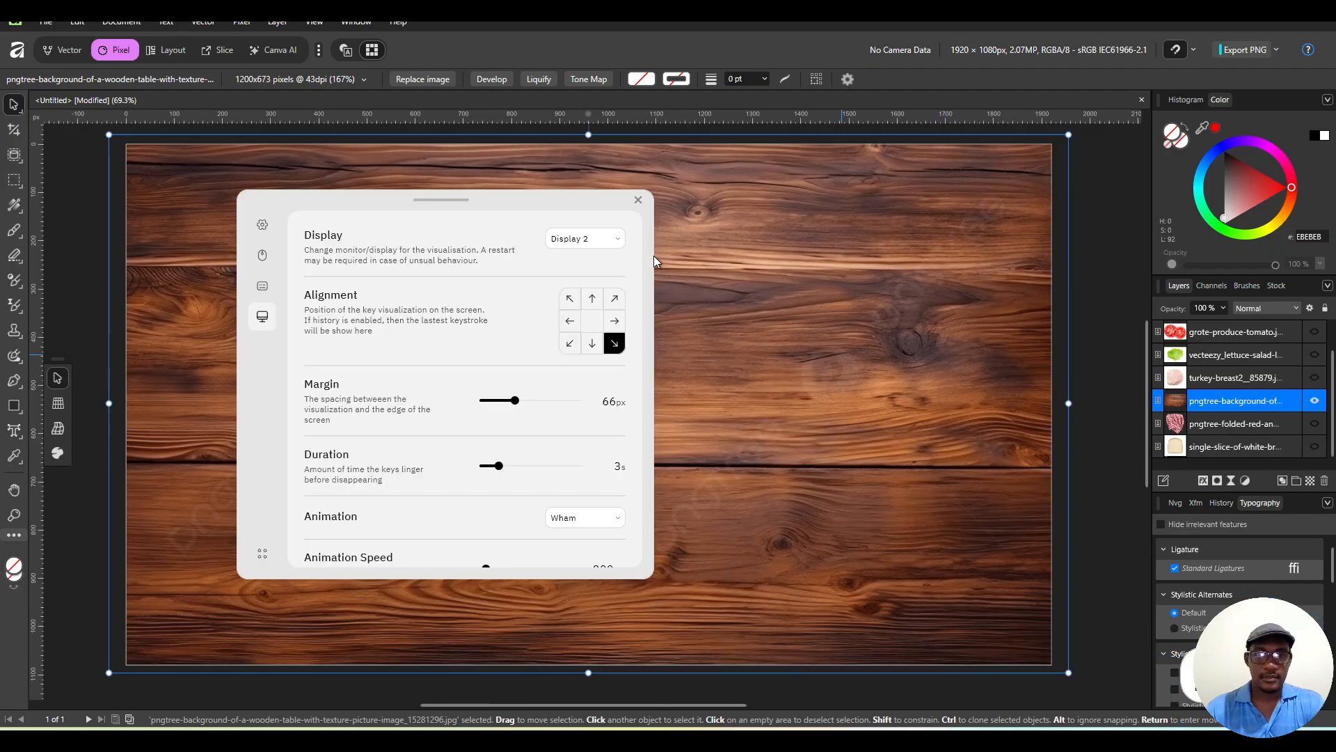
click(638, 201)
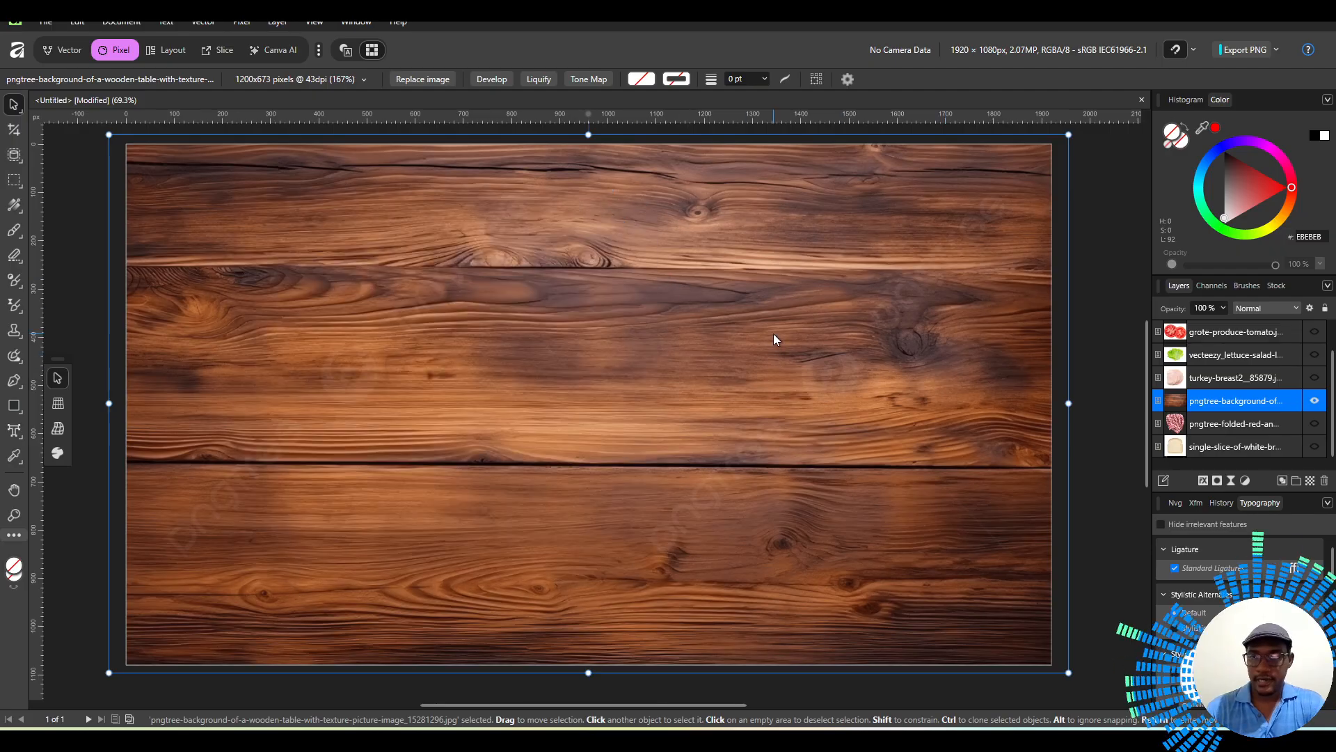
Recentre the wooden background over the canvas and move its layer to the bottom of the layer stack.
mouse_move(652, 358)
mouse_down()
mouse_move(623, 379)
mouse_move(629, 352)
mouse_move(611, 388)
mouse_move(644, 373)
mouse_move(633, 377)
mouse_up()
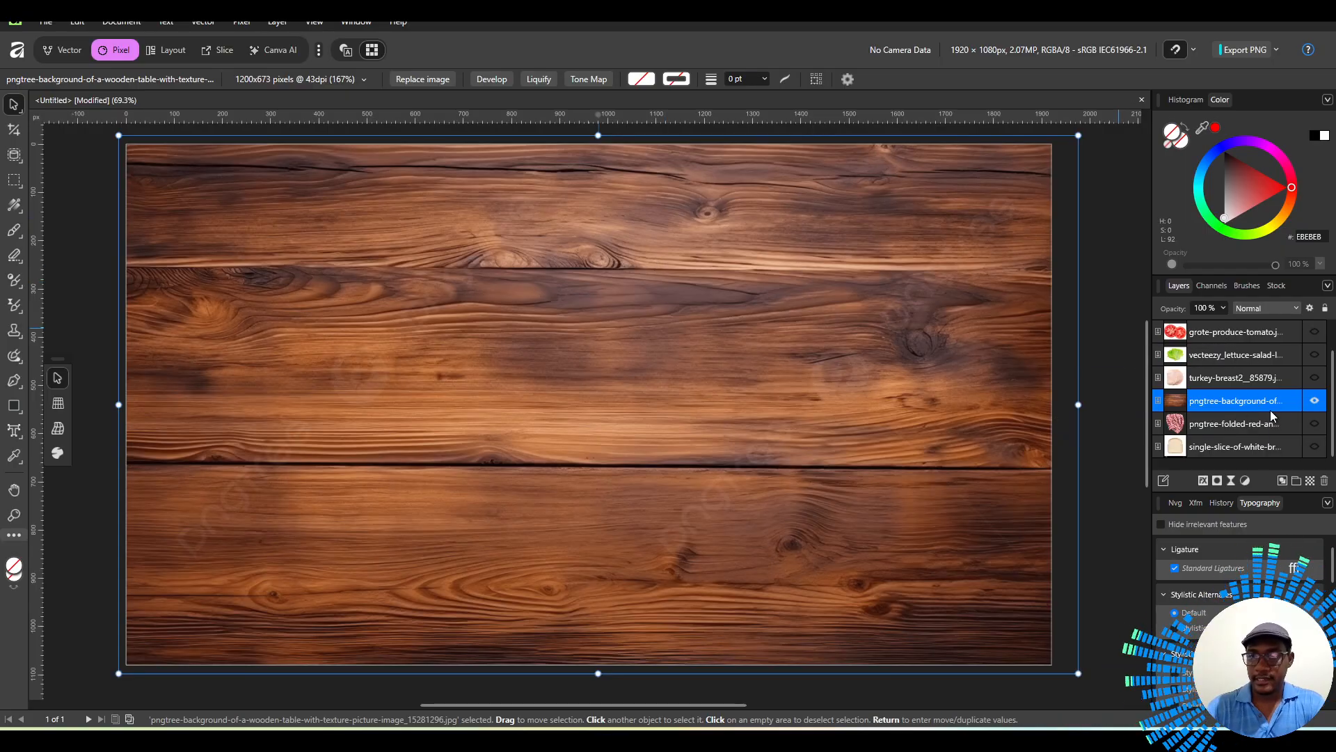
mouse_move(1332, 379)
mouse_down()
mouse_move(1328, 338)
mouse_move(1327, 396)
mouse_up()
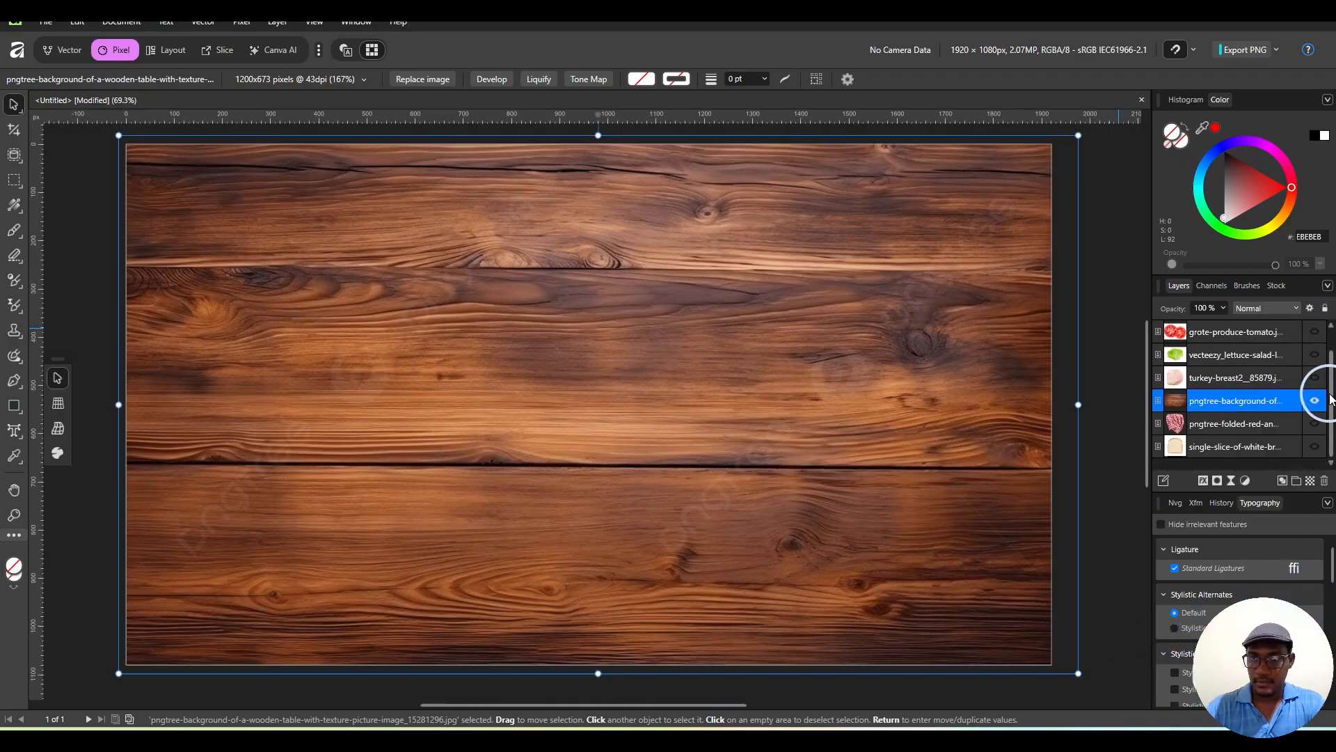
drag(1220, 405, 1228, 455)
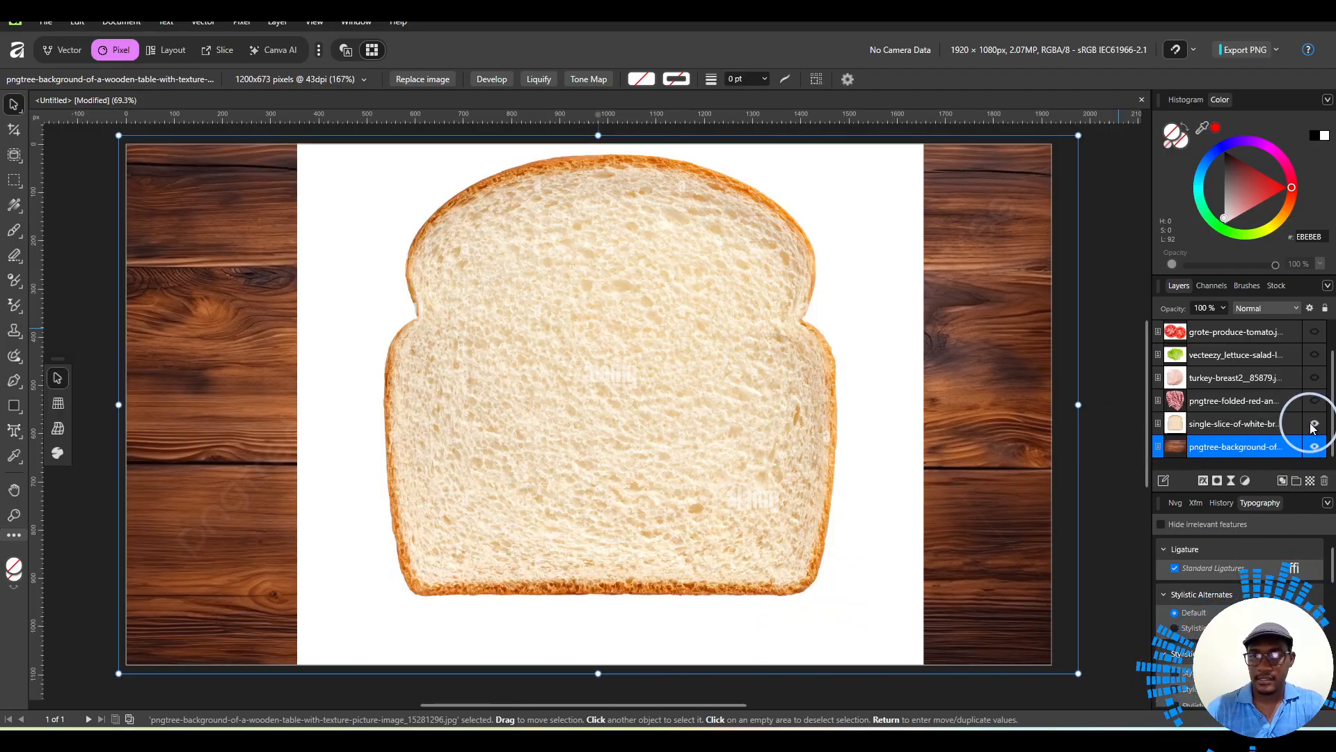
Show the bread and checkered cloth layers, and shrink the cloth image to about 74%, placed towards the canvas's lower right.
click(1312, 427)
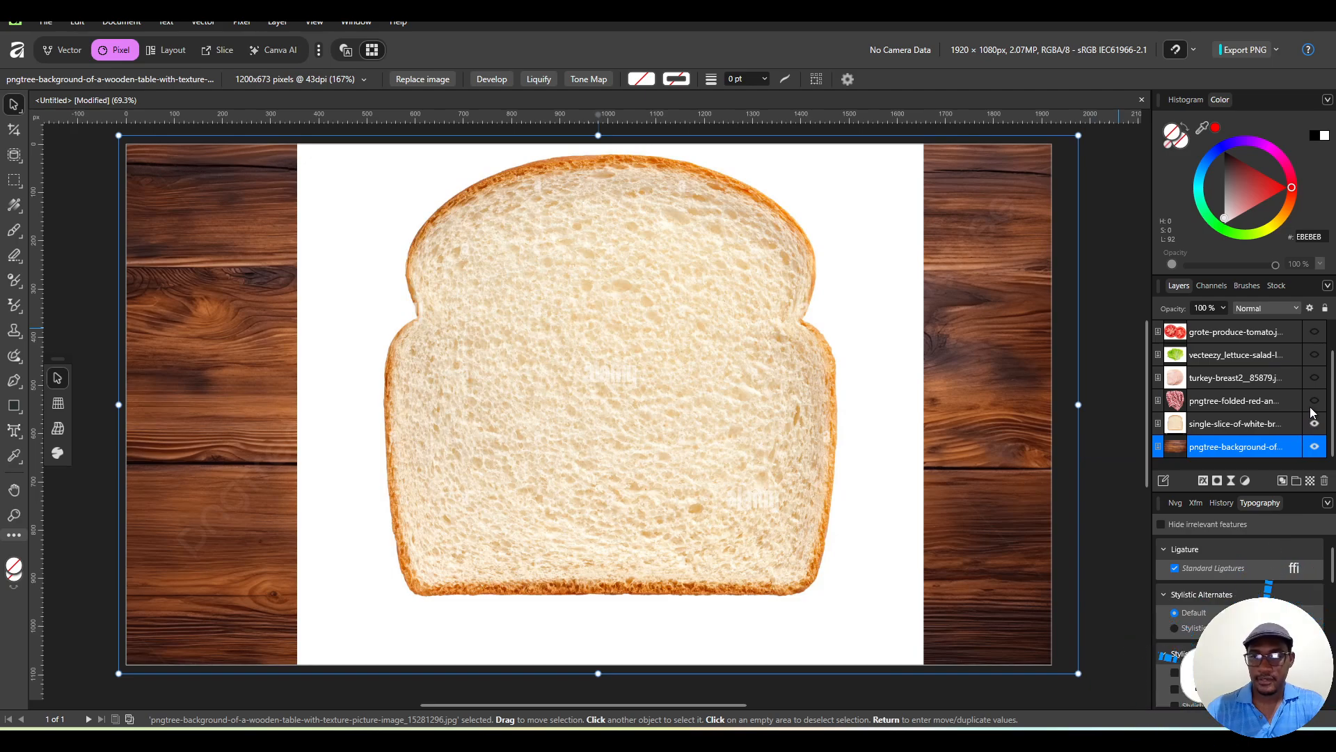
click(1314, 402)
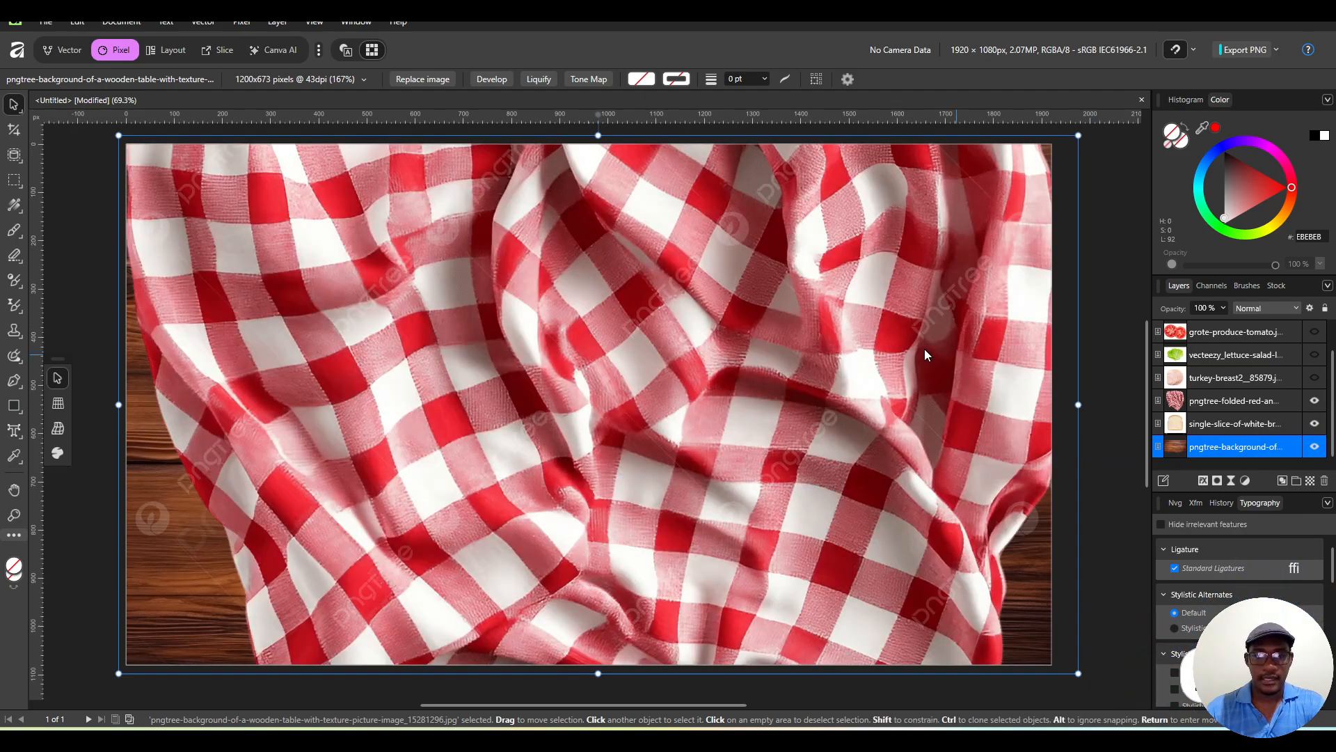
click(1226, 401)
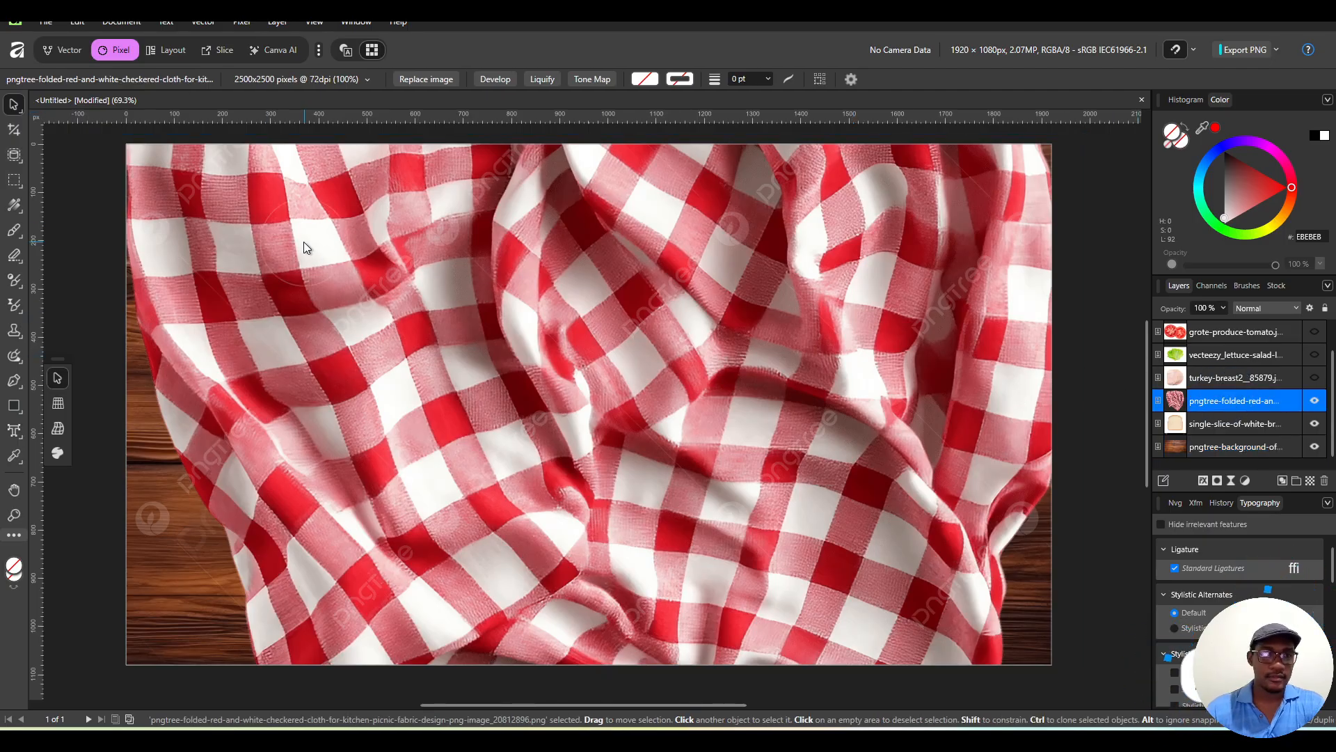
mouse_move(558, 240)
mouse_down()
mouse_move(510, 317)
mouse_move(613, 517)
mouse_move(320, 315)
mouse_move(462, 417)
mouse_move(213, 267)
mouse_up()
drag(181, 173, 505, 274)
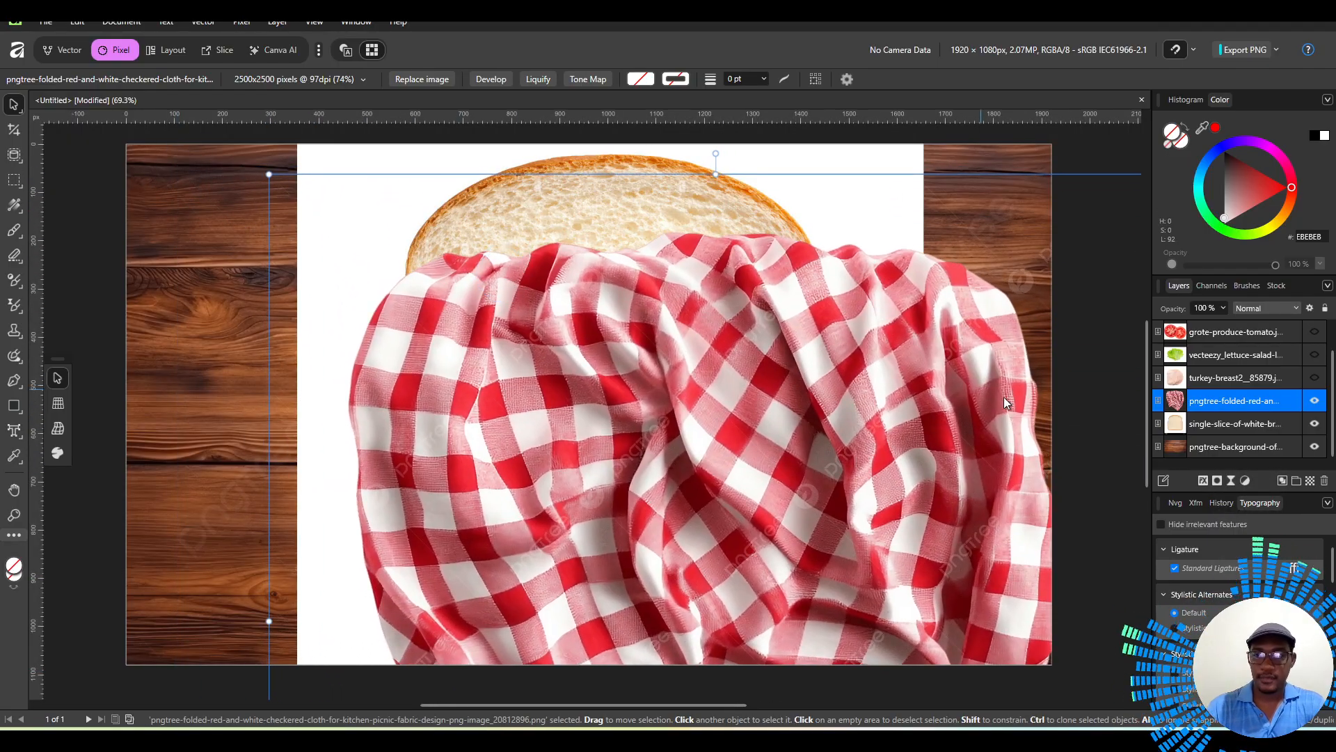
Try the checkered cloth layer beneath the bread layer, return it above the bread and hide it.
drag(1228, 428, 1226, 384)
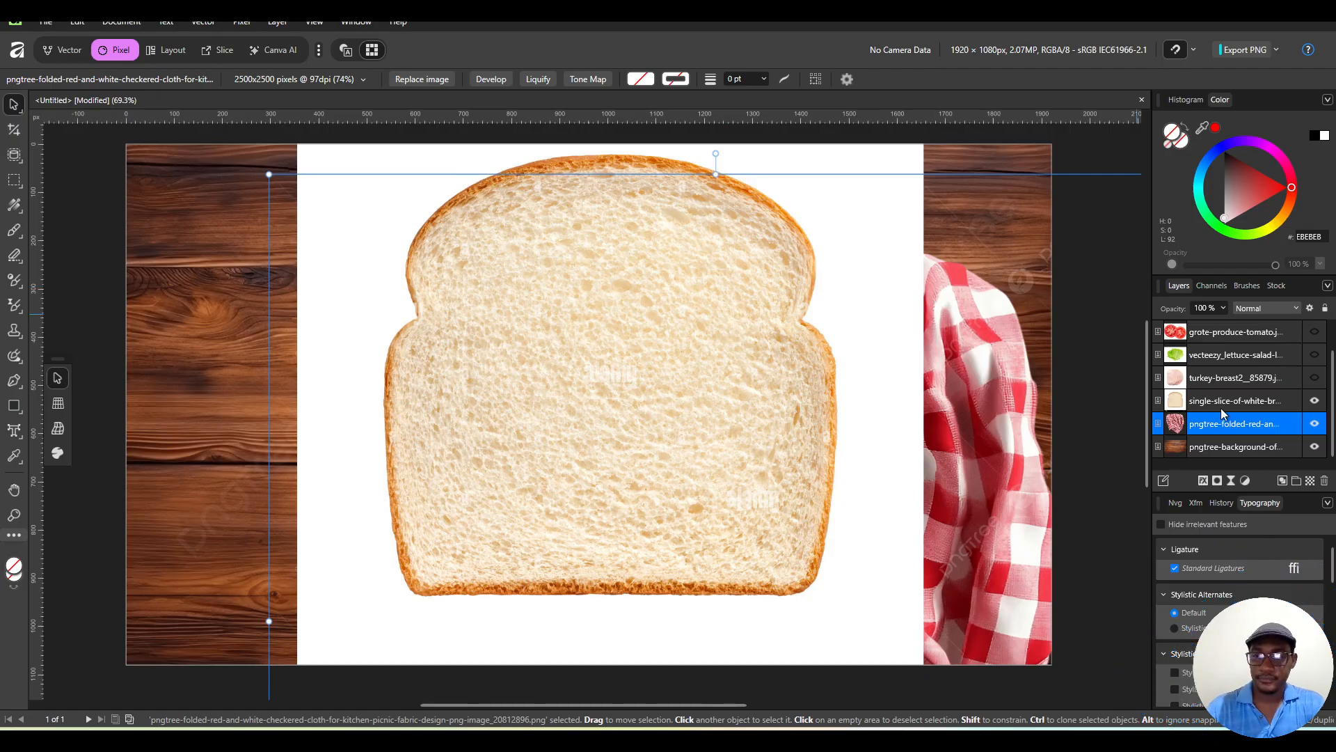
drag(1223, 408, 1227, 447)
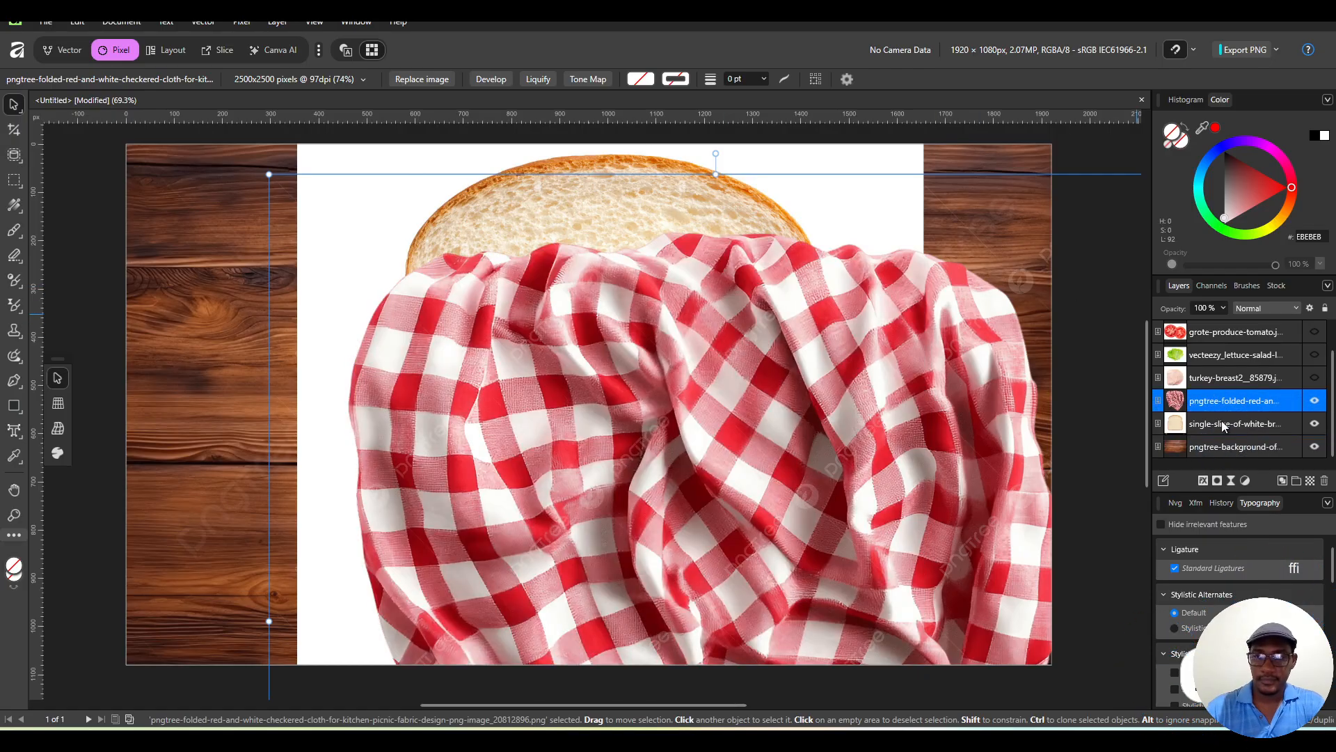
click(1318, 402)
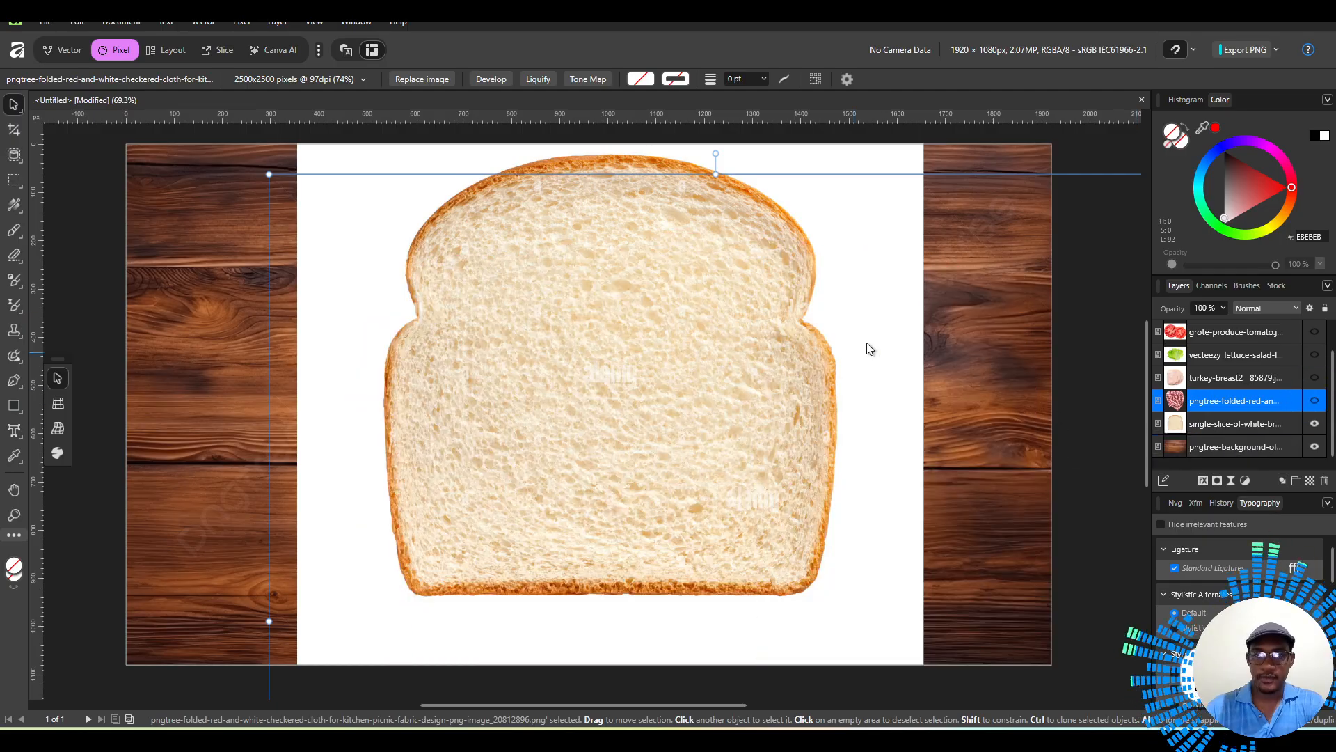
Scale the white bread slice image down to about 68% and position it near the middle of the wooden background.
click(1262, 425)
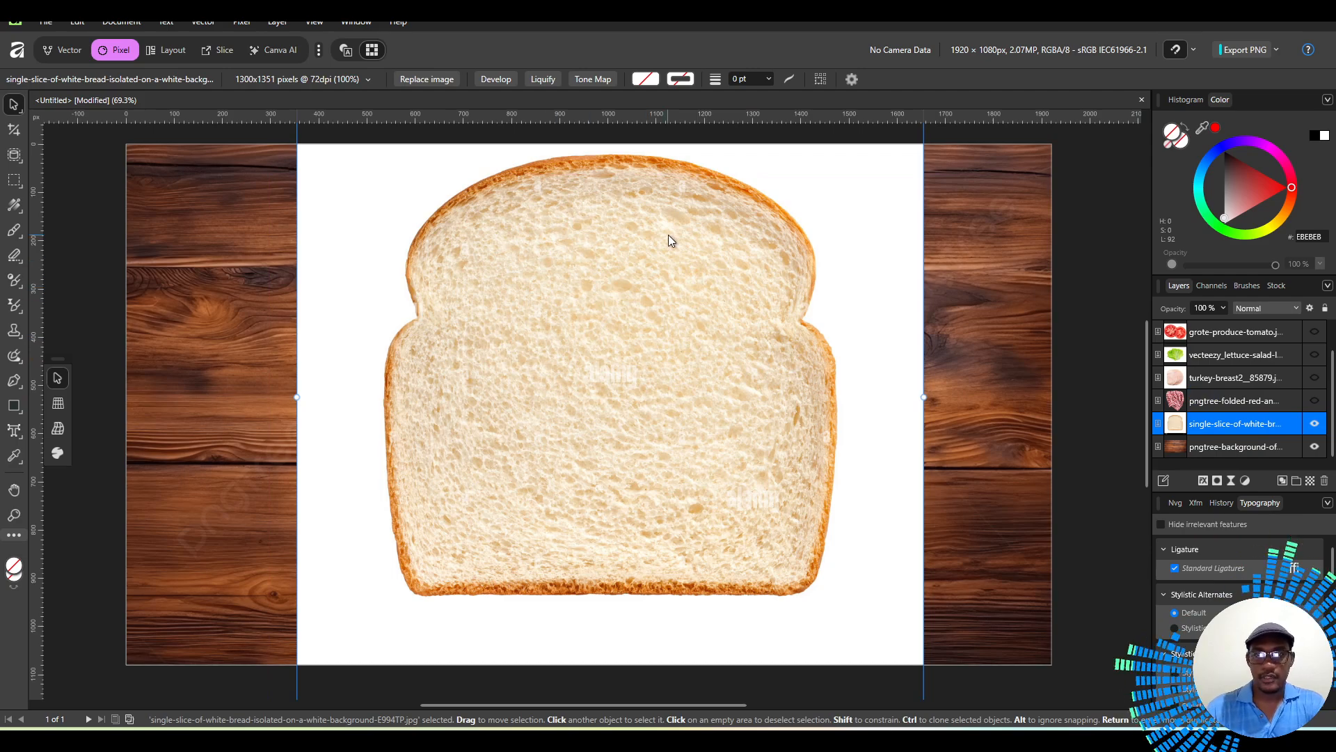
drag(614, 276, 636, 294)
scroll(636, 288, up, 1)
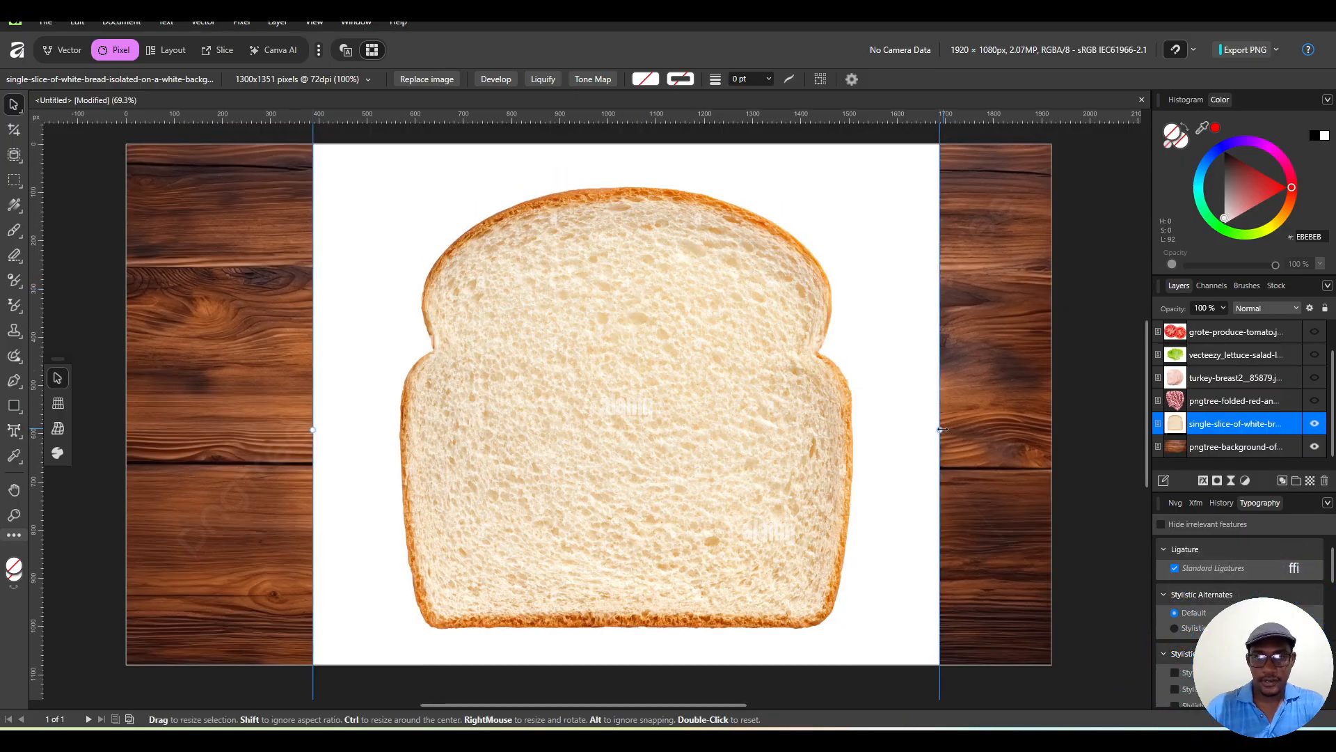
drag(941, 430, 737, 421)
drag(624, 394, 700, 361)
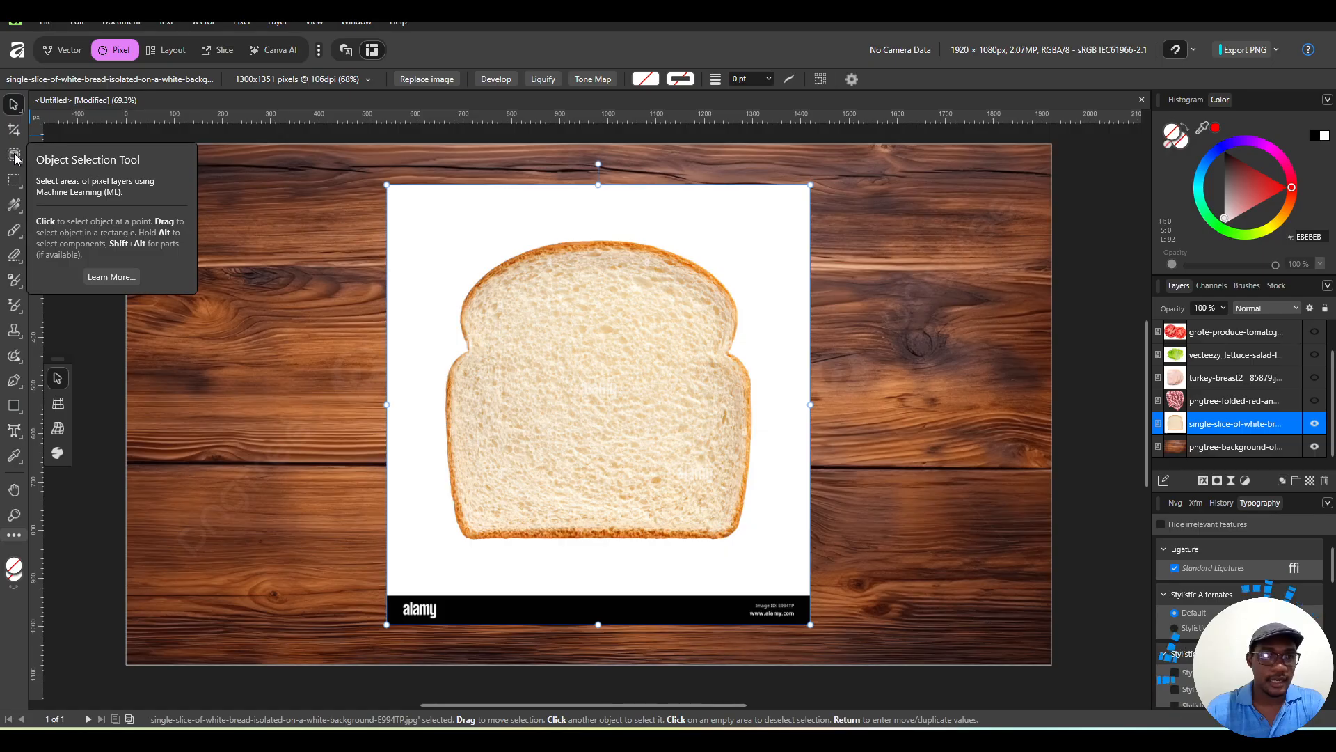
Draw a rectangular marquee selection around the entire bread slice with a small margin, excluding the alamy strip.
click(14, 156)
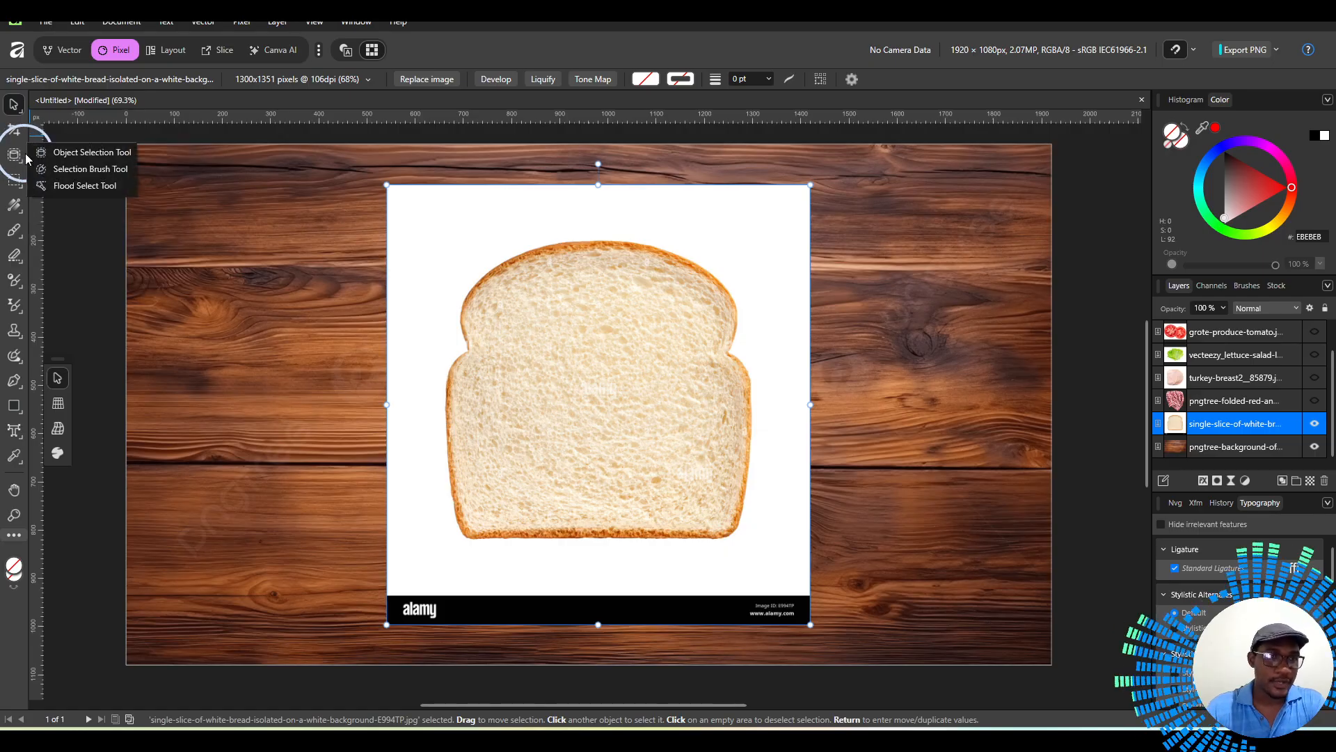
click(93, 154)
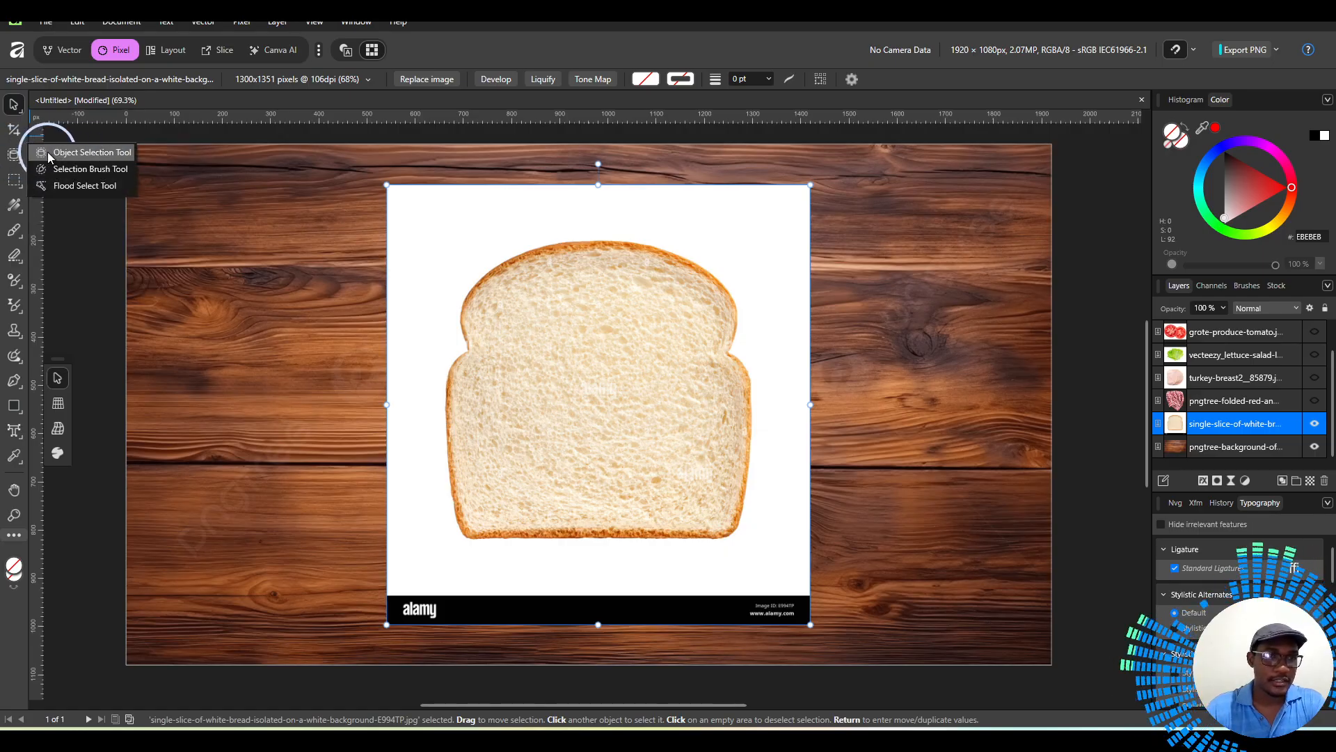
click(15, 185)
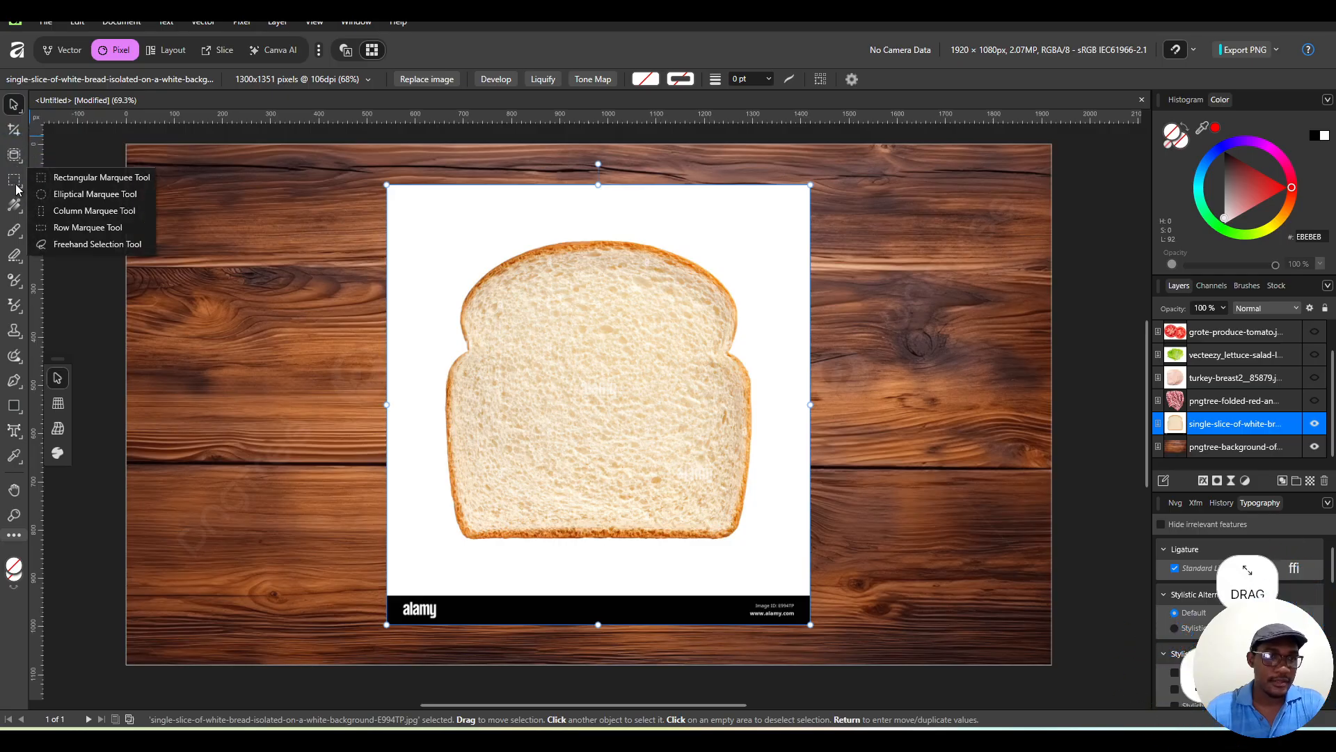
click(79, 179)
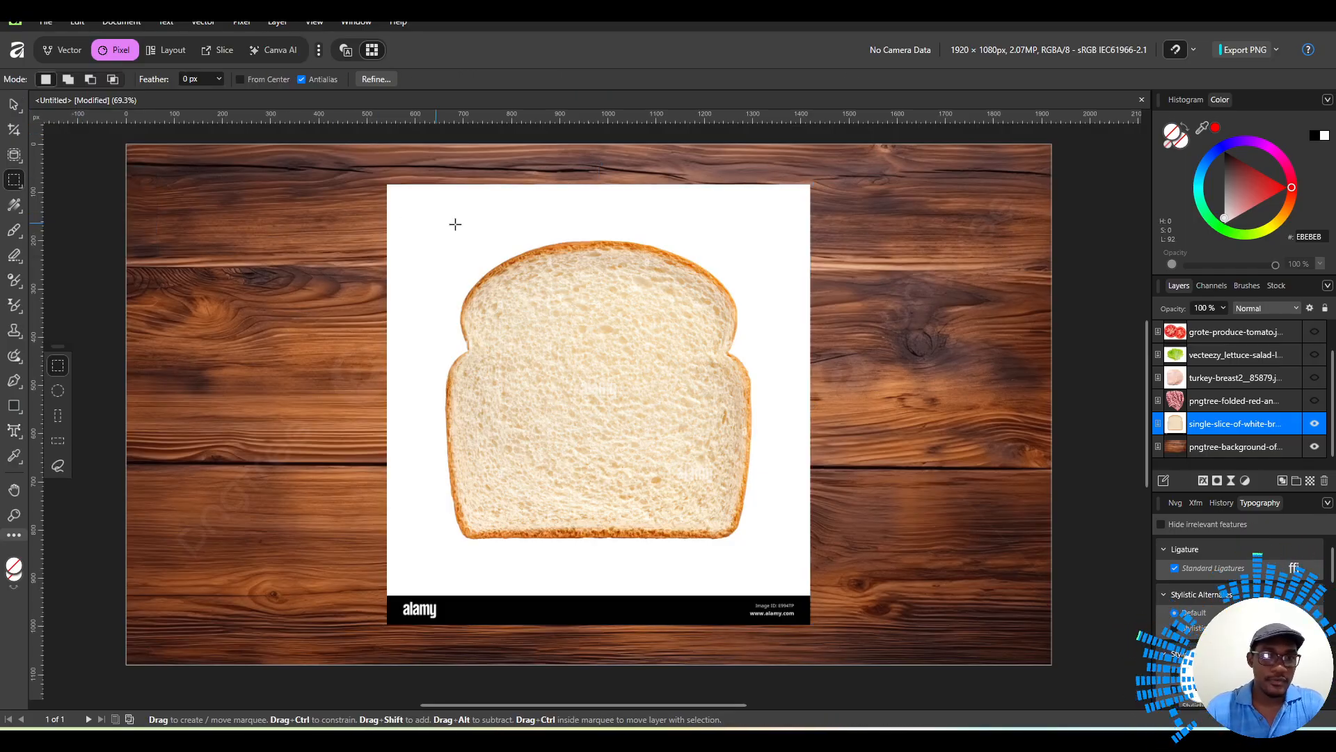
drag(442, 233, 770, 542)
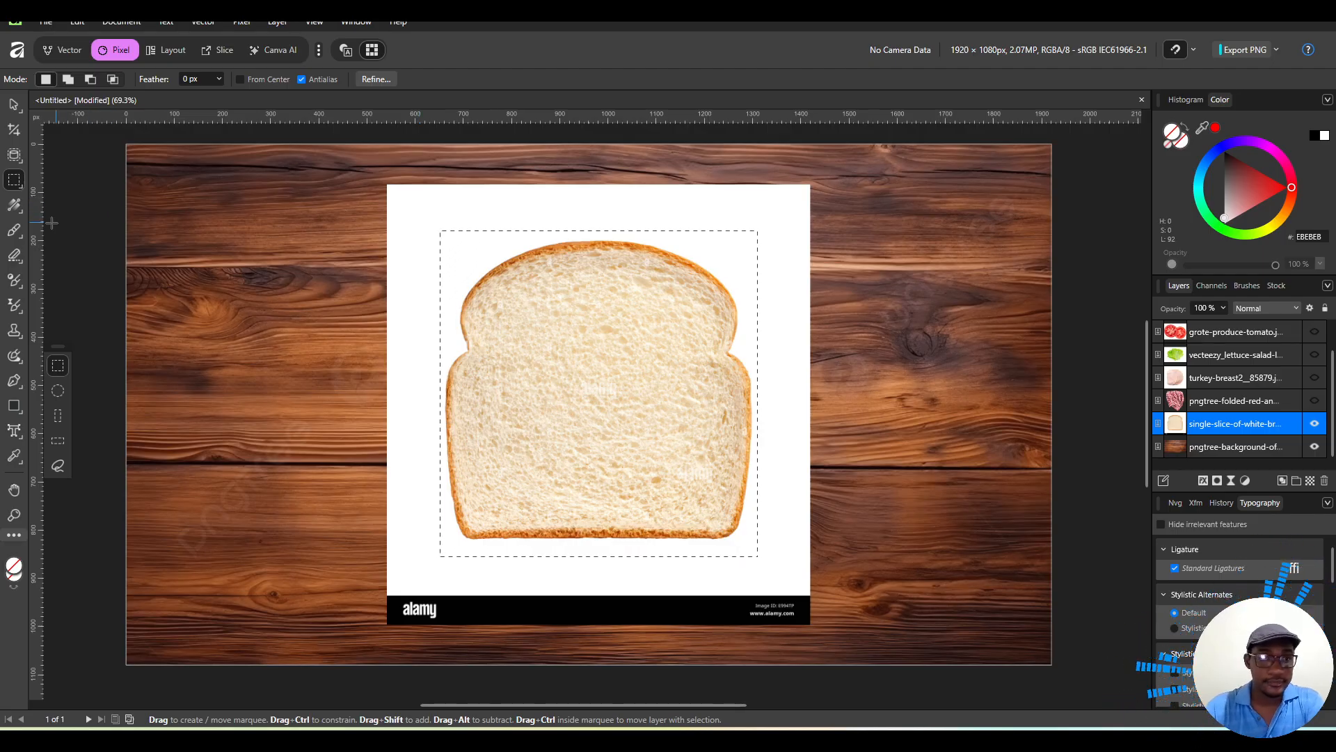
Try painting red with the Paint Brush across the upper part of the bread selection, and delete the resulting pixel layer.
click(15, 232)
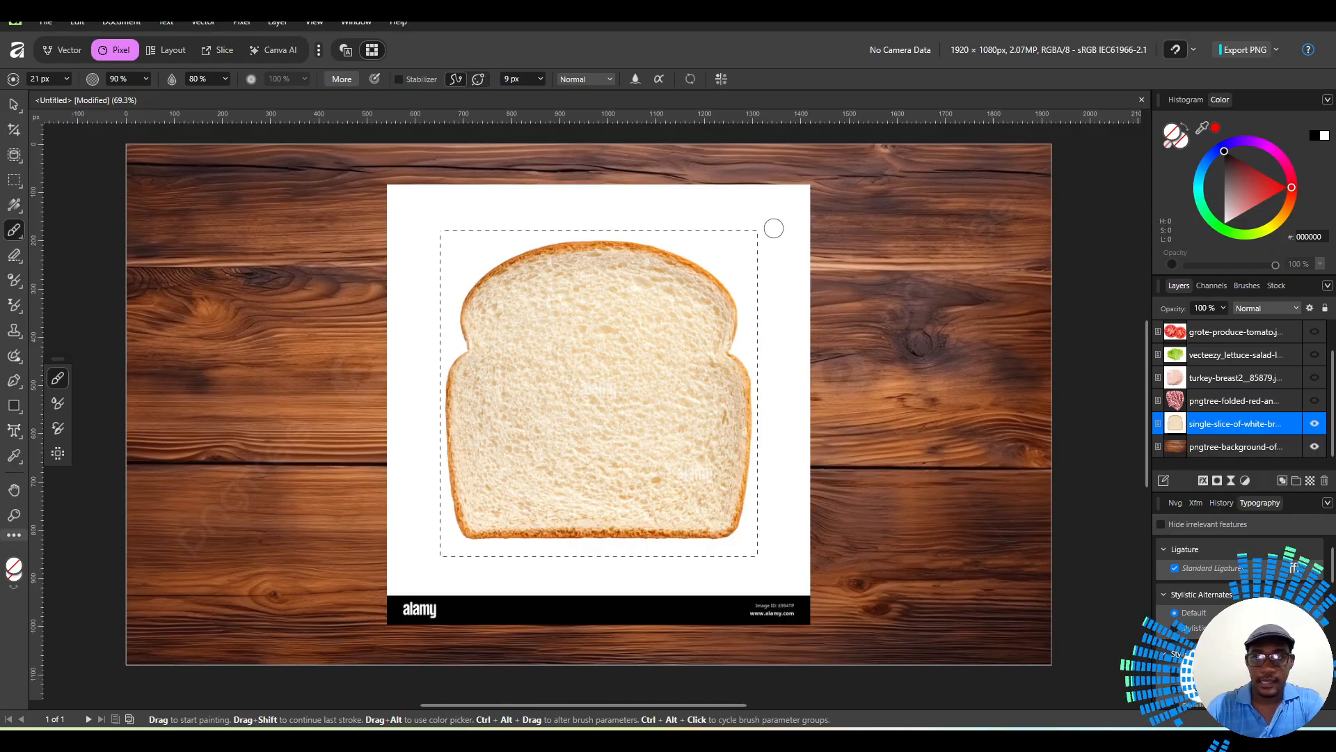
drag(1246, 190, 1289, 187)
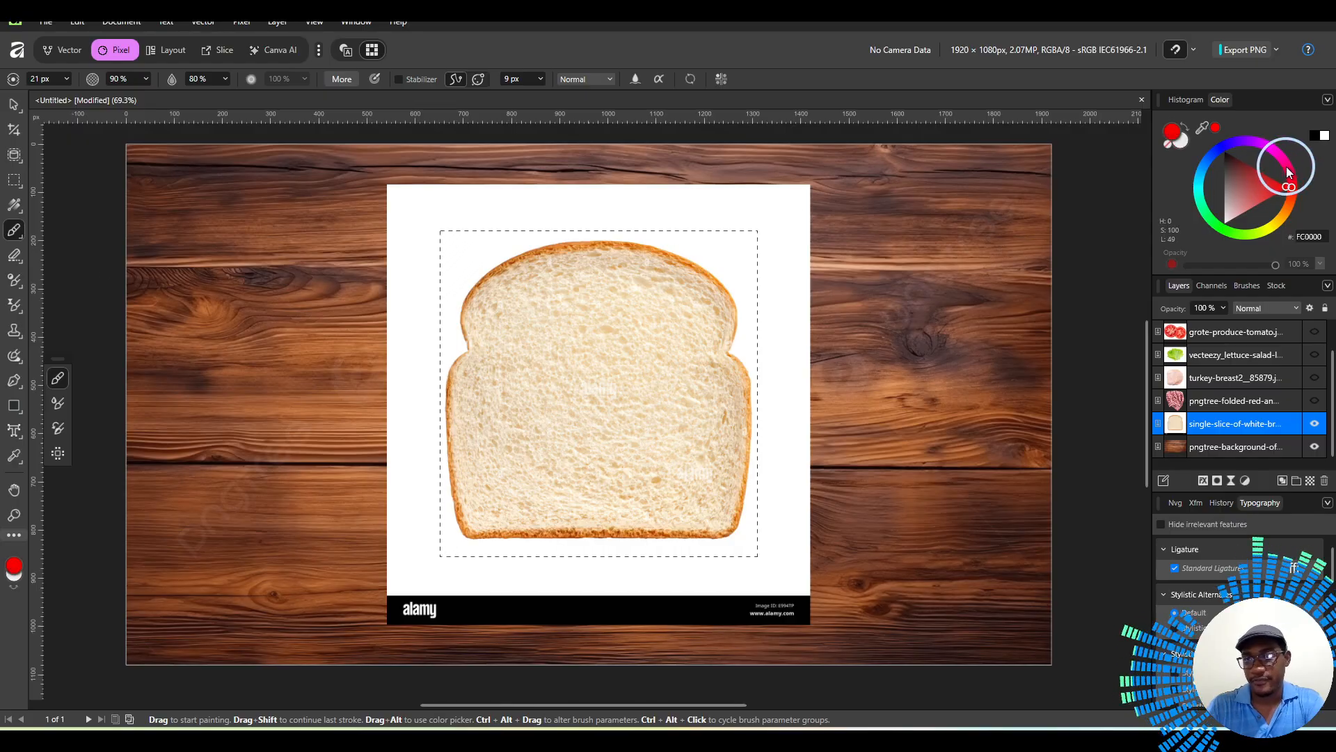
mouse_move(783, 199)
mouse_down()
mouse_move(799, 228)
mouse_move(794, 262)
mouse_move(780, 212)
mouse_move(796, 281)
mouse_move(769, 289)
mouse_move(789, 251)
mouse_move(791, 293)
mouse_move(790, 273)
mouse_move(693, 283)
mouse_up()
mouse_move(524, 289)
mouse_down()
mouse_move(379, 283)
mouse_move(442, 265)
mouse_move(595, 269)
mouse_move(784, 251)
mouse_move(493, 232)
mouse_move(418, 241)
mouse_move(722, 271)
mouse_move(780, 258)
mouse_move(392, 250)
mouse_move(720, 233)
mouse_move(709, 253)
mouse_move(388, 255)
mouse_move(500, 280)
mouse_move(792, 277)
mouse_move(597, 302)
mouse_move(429, 300)
mouse_move(822, 318)
mouse_move(409, 306)
mouse_up()
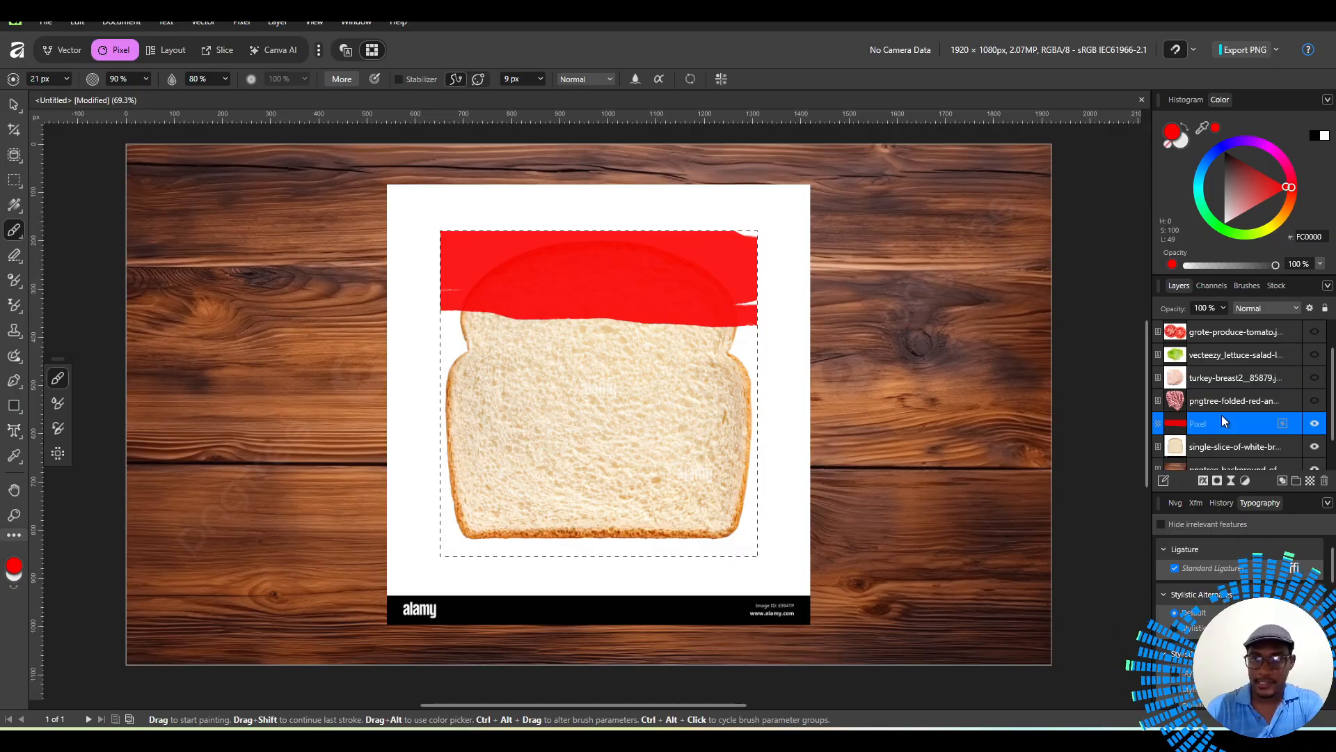
click(1324, 480)
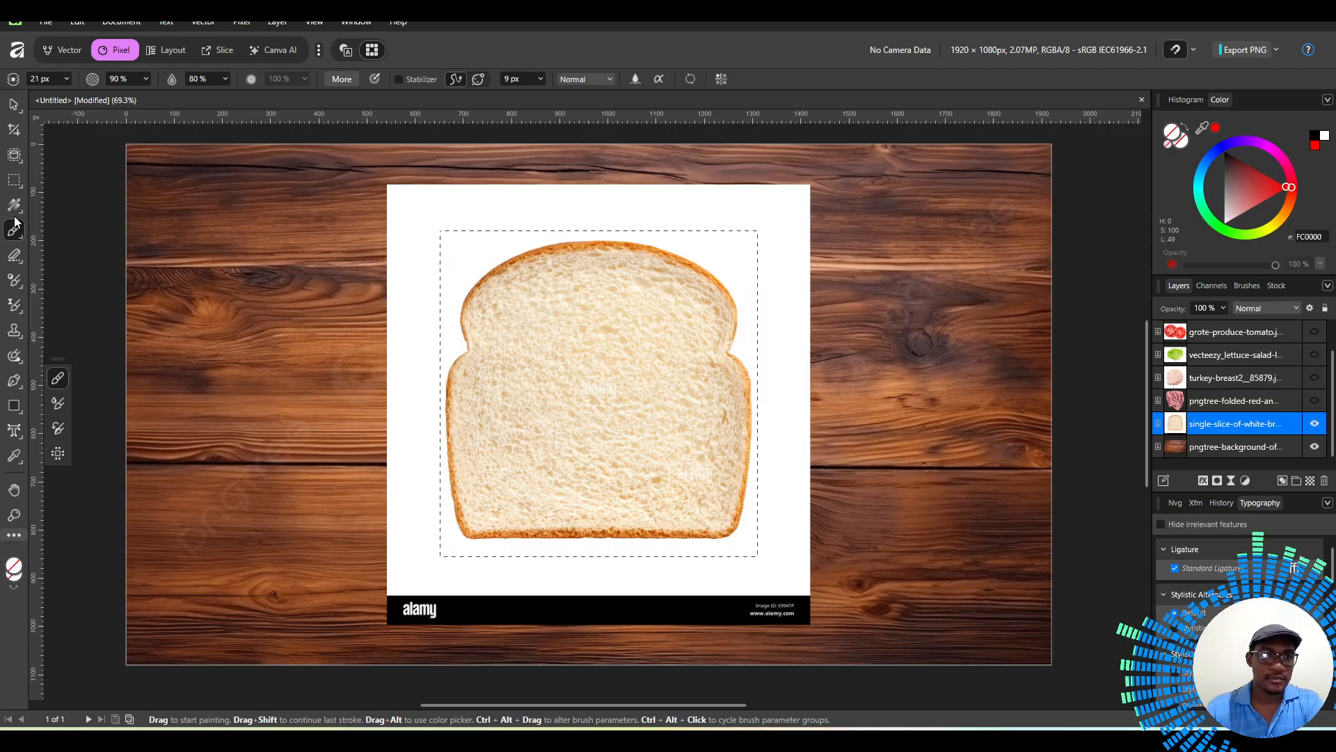
Replace the selection with a rectangular marquee over the bread's upper-left part, and add an overlapping rectangle reaching past its lower-right corner.
click(14, 181)
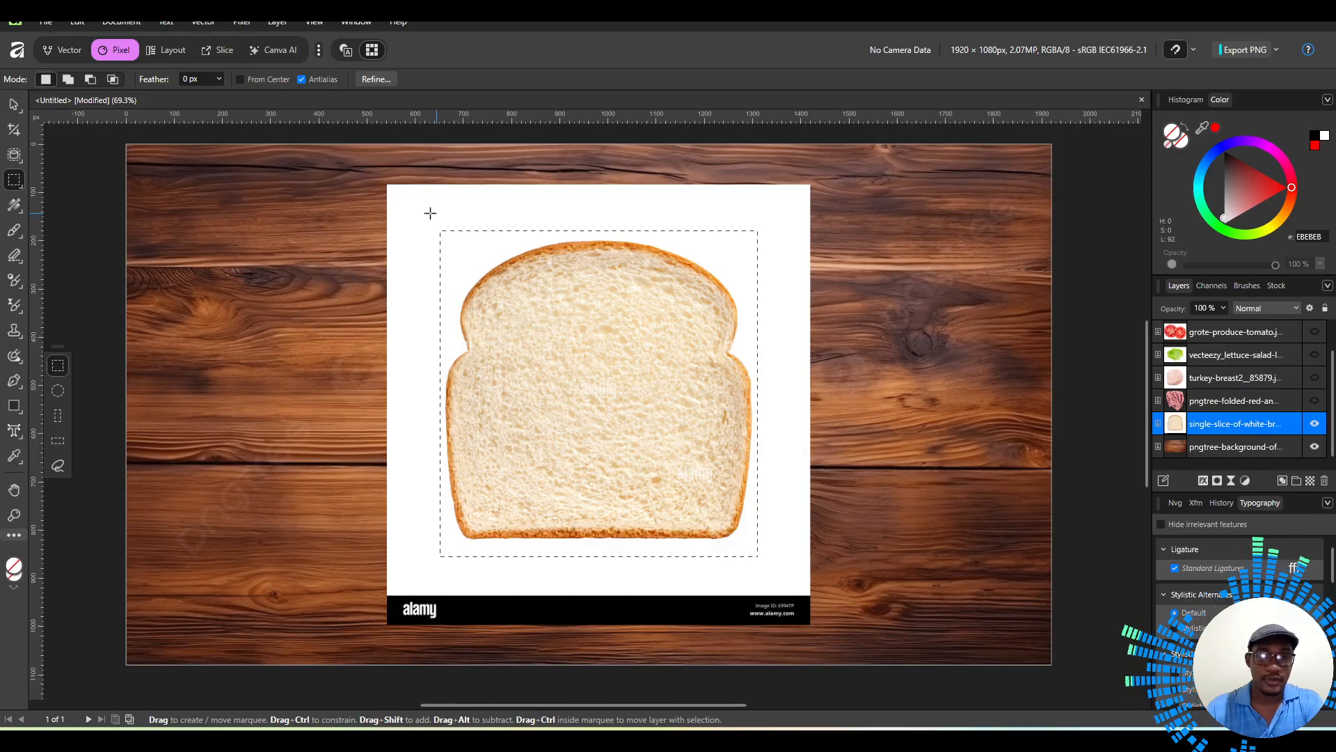
drag(630, 396, 633, 397)
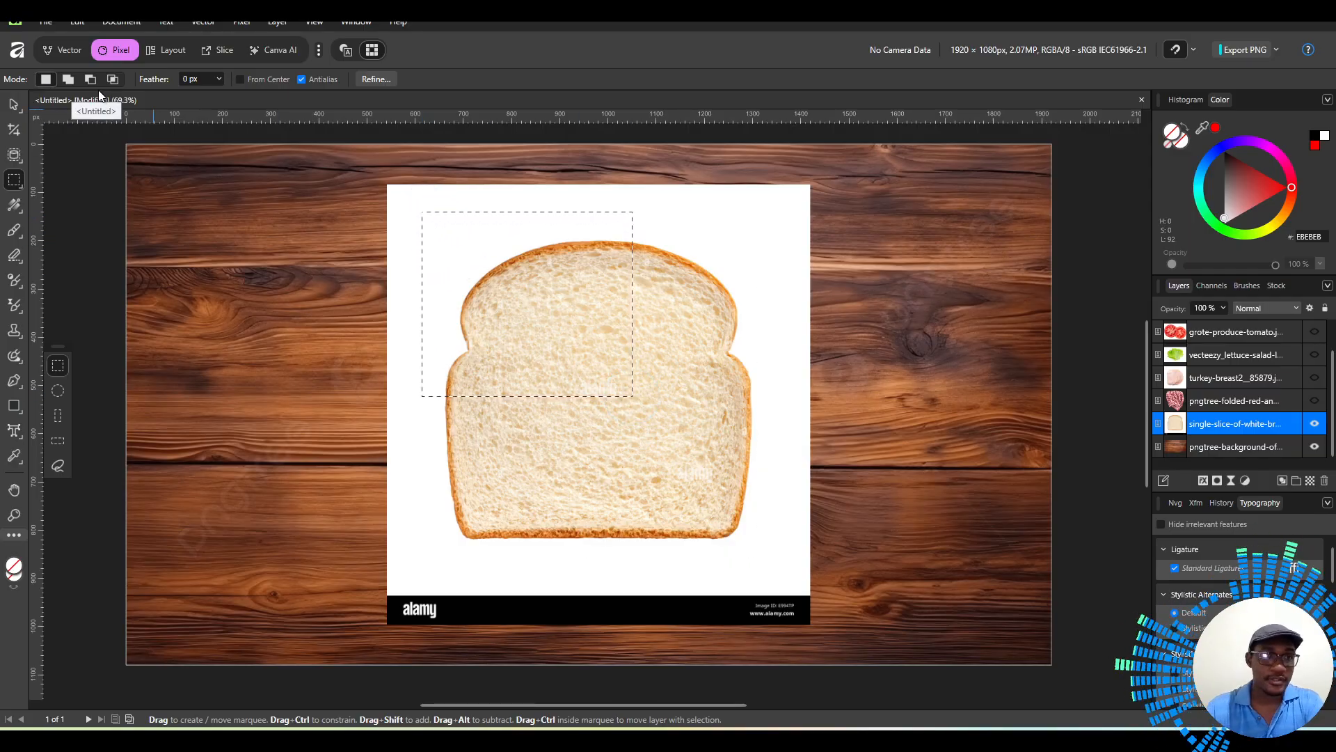
click(69, 80)
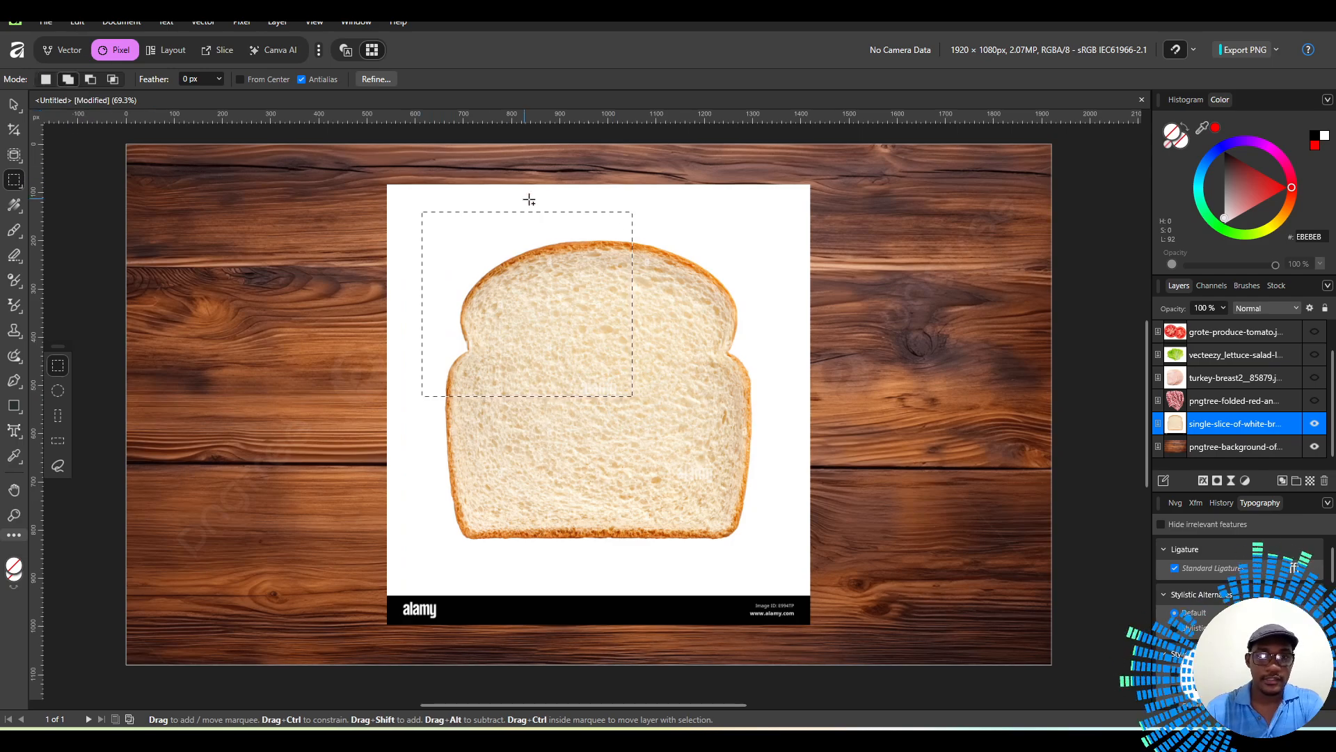
drag(541, 197, 729, 385)
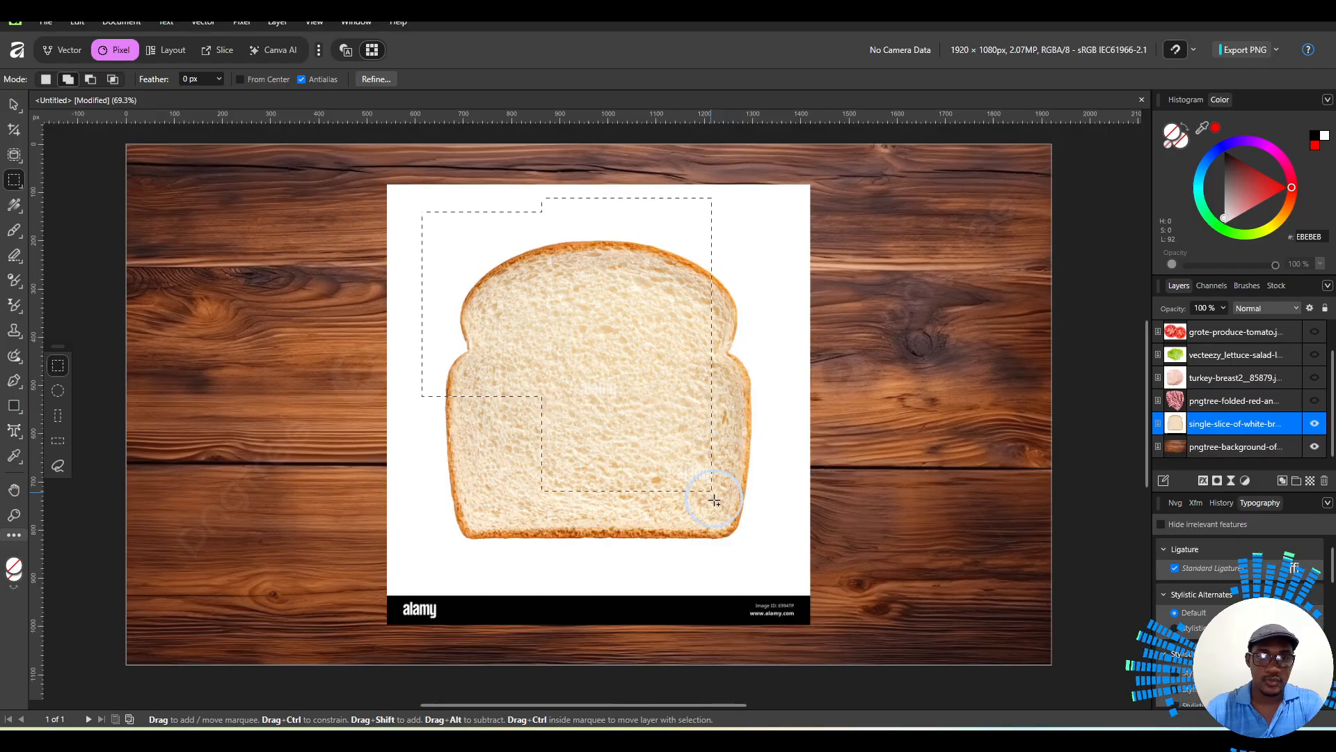
drag(714, 500, 762, 572)
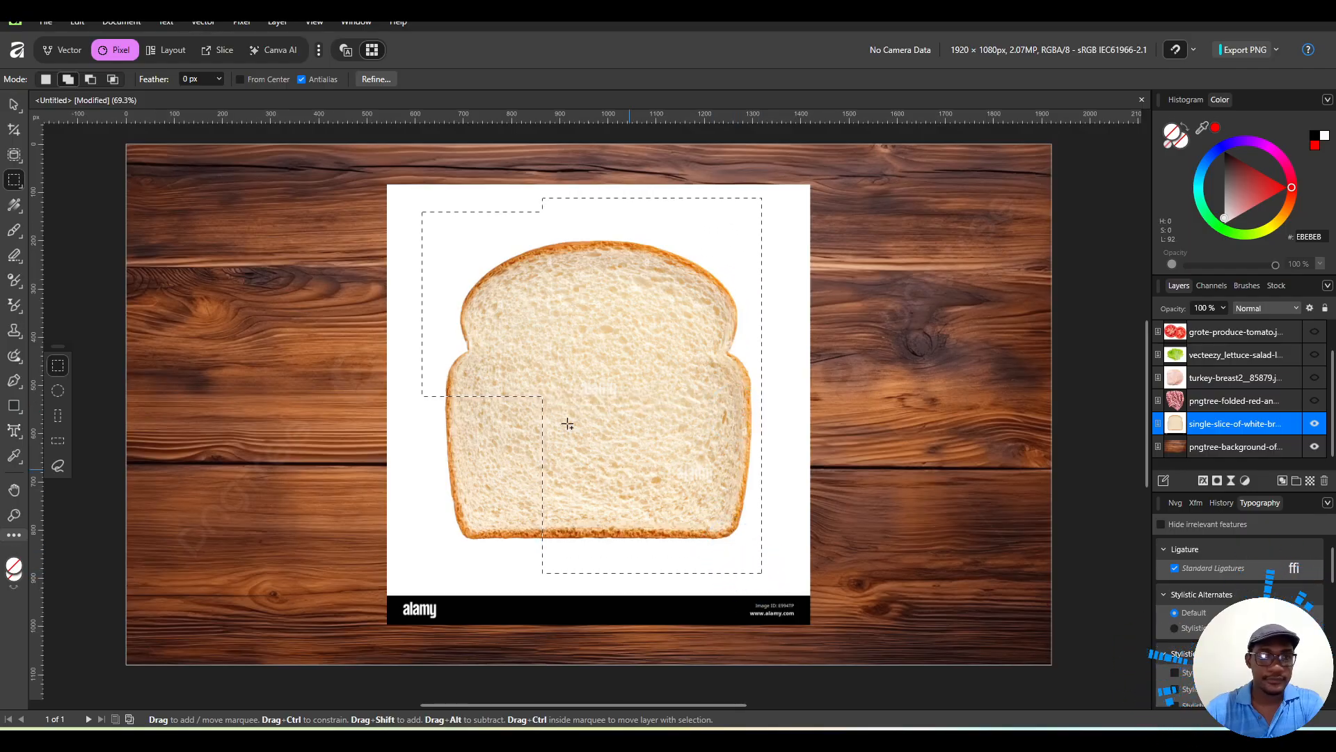
Subtract a rectangle over the bread's upper half from the marquee selection, and try intersecting the remainder with a rectangle over its lower middle.
click(95, 79)
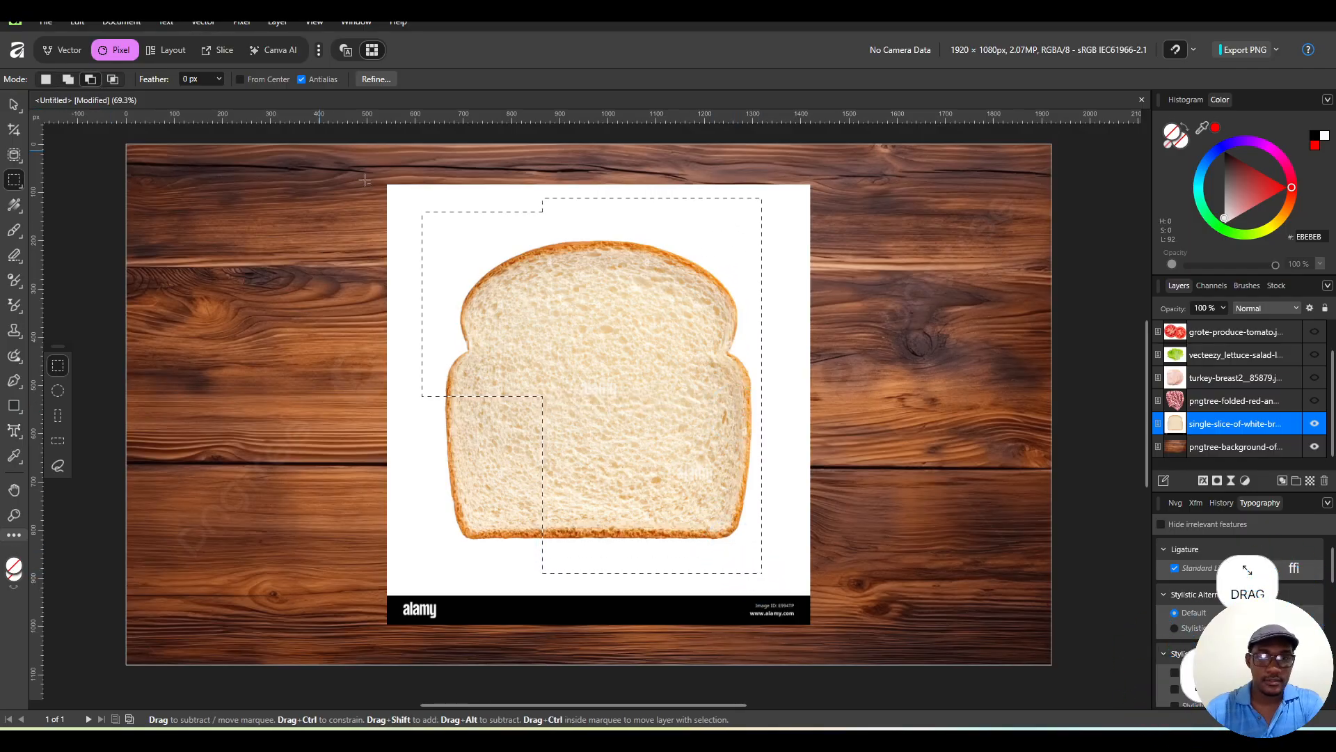
drag(461, 242, 741, 367)
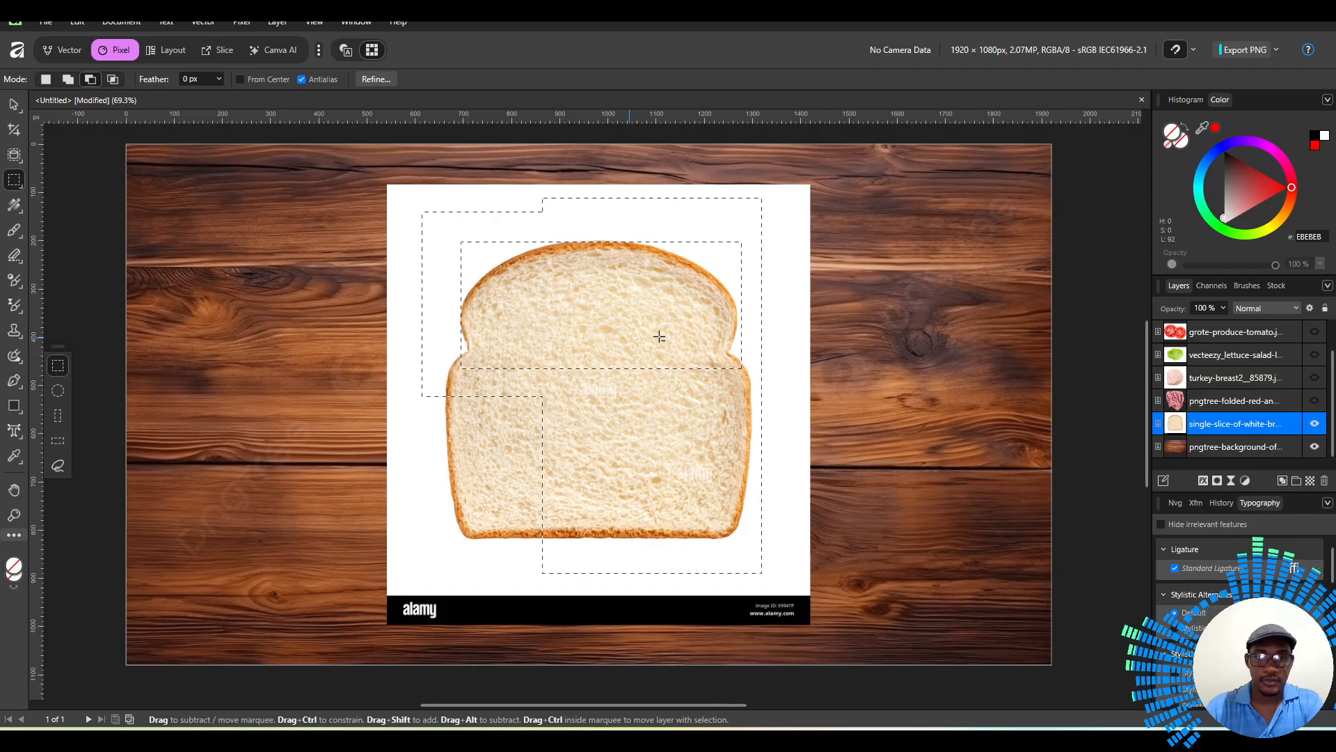
click(113, 79)
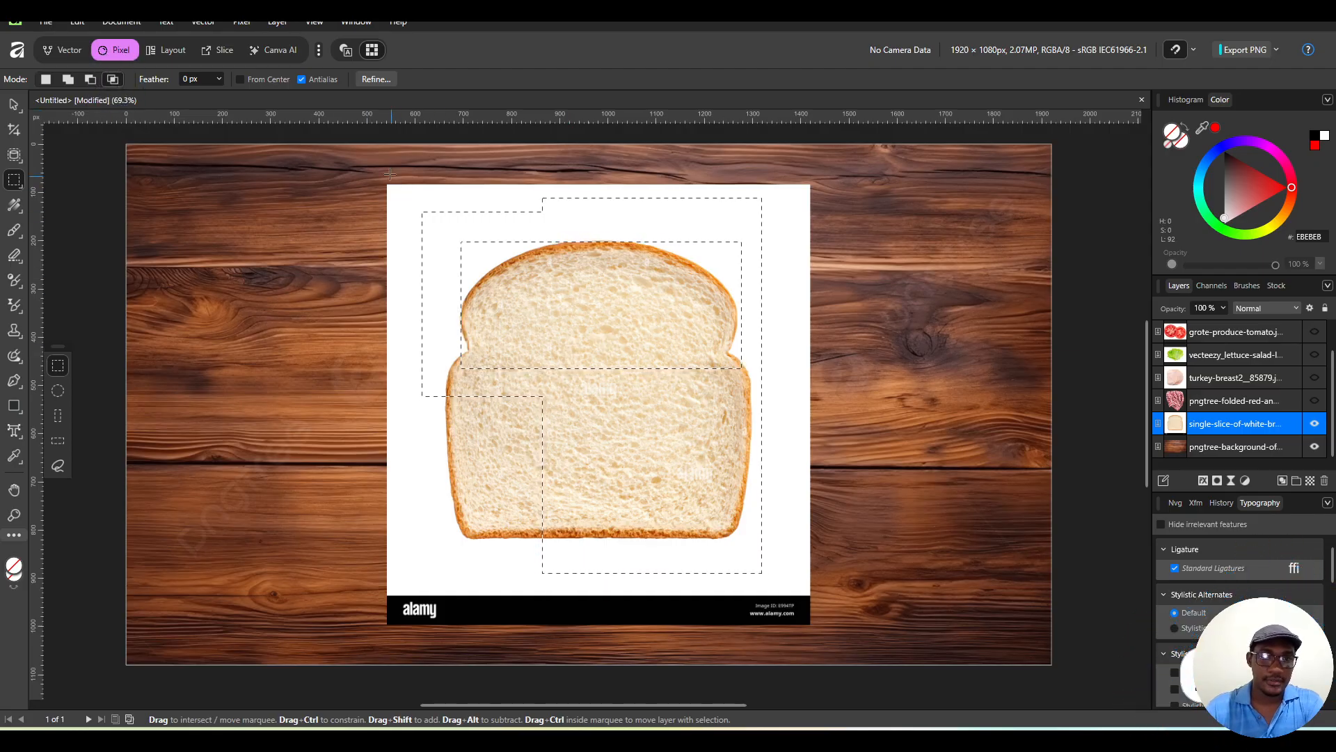
drag(584, 398, 656, 570)
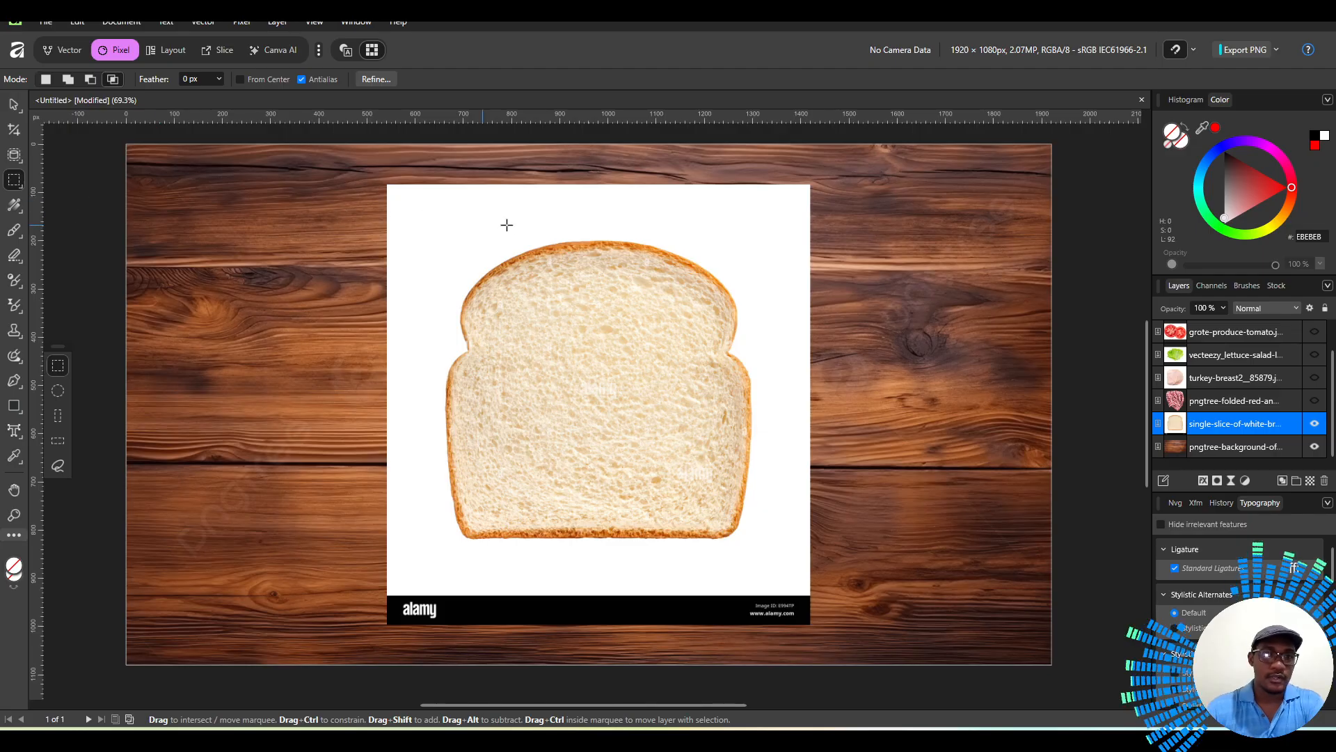
Try a loose selection around the whole bread slice with the Freehand Selection Tool, and clear it.
click(14, 180)
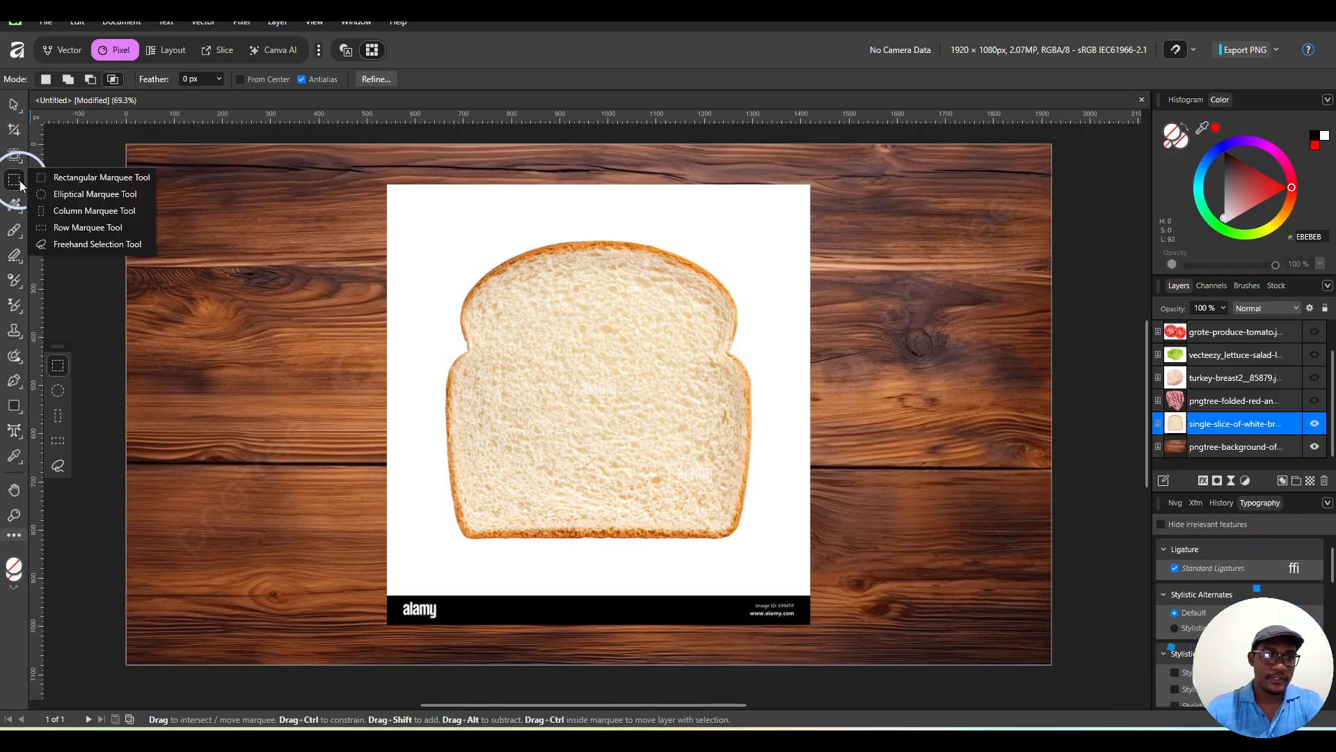
click(61, 245)
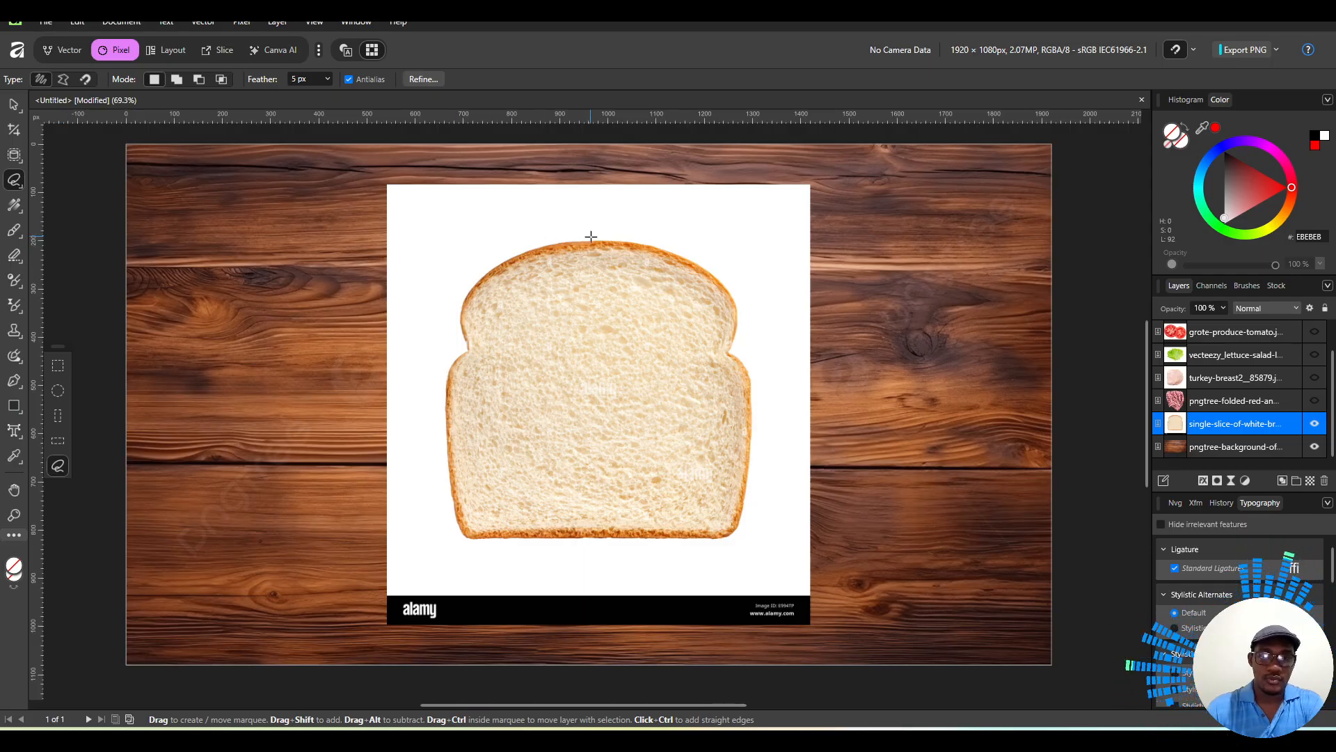
mouse_move(591, 238)
mouse_down()
mouse_move(522, 249)
mouse_move(471, 286)
mouse_move(428, 462)
mouse_move(459, 536)
mouse_move(562, 563)
mouse_move(719, 544)
mouse_move(762, 481)
mouse_move(751, 363)
mouse_move(719, 278)
mouse_move(652, 245)
mouse_move(591, 238)
mouse_up()
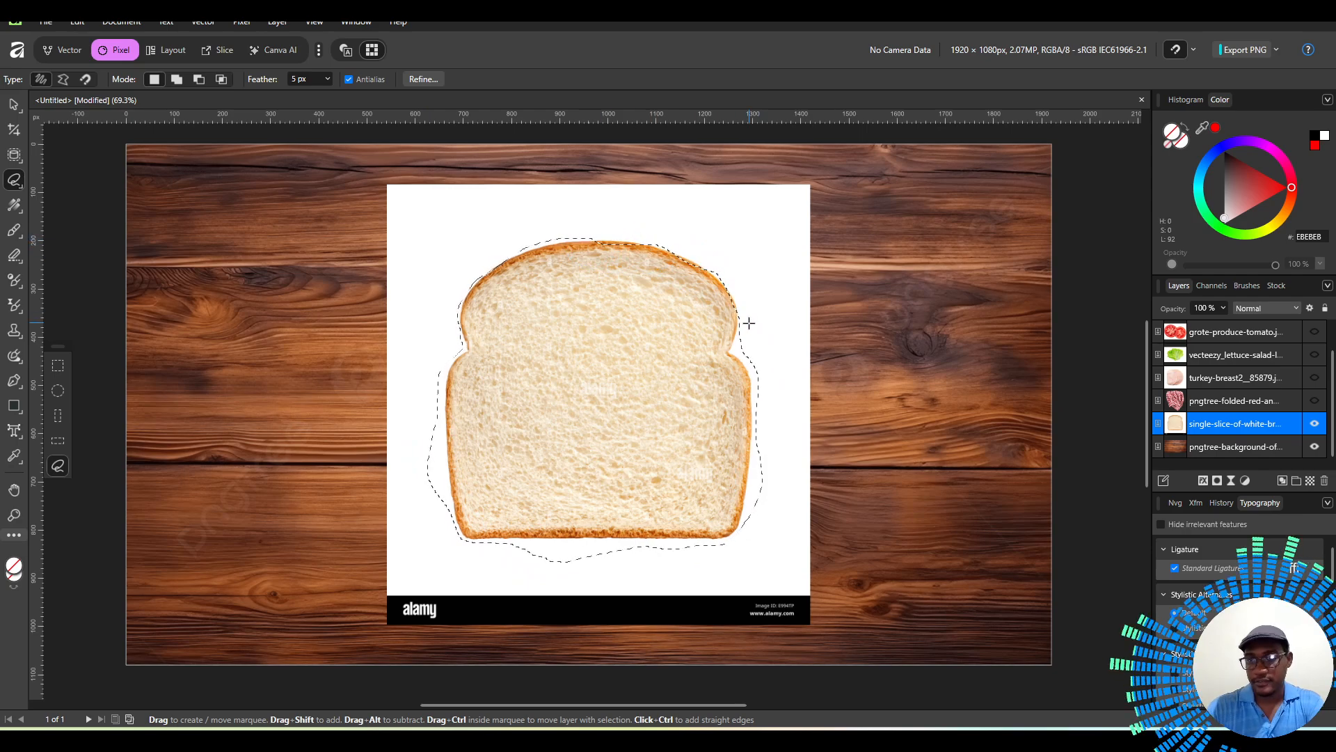
click(705, 252)
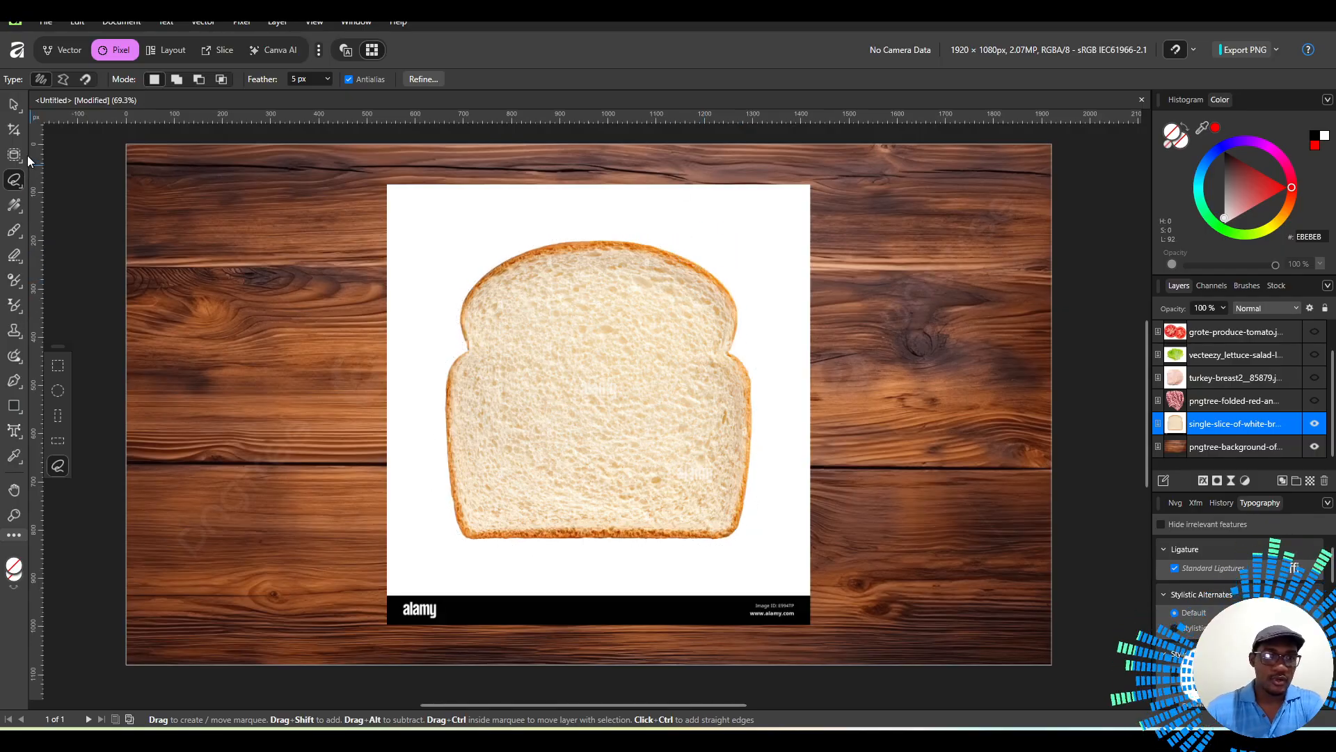
Try a polygonal selection with straight edges from the bread's top centre down its left crust.
click(62, 79)
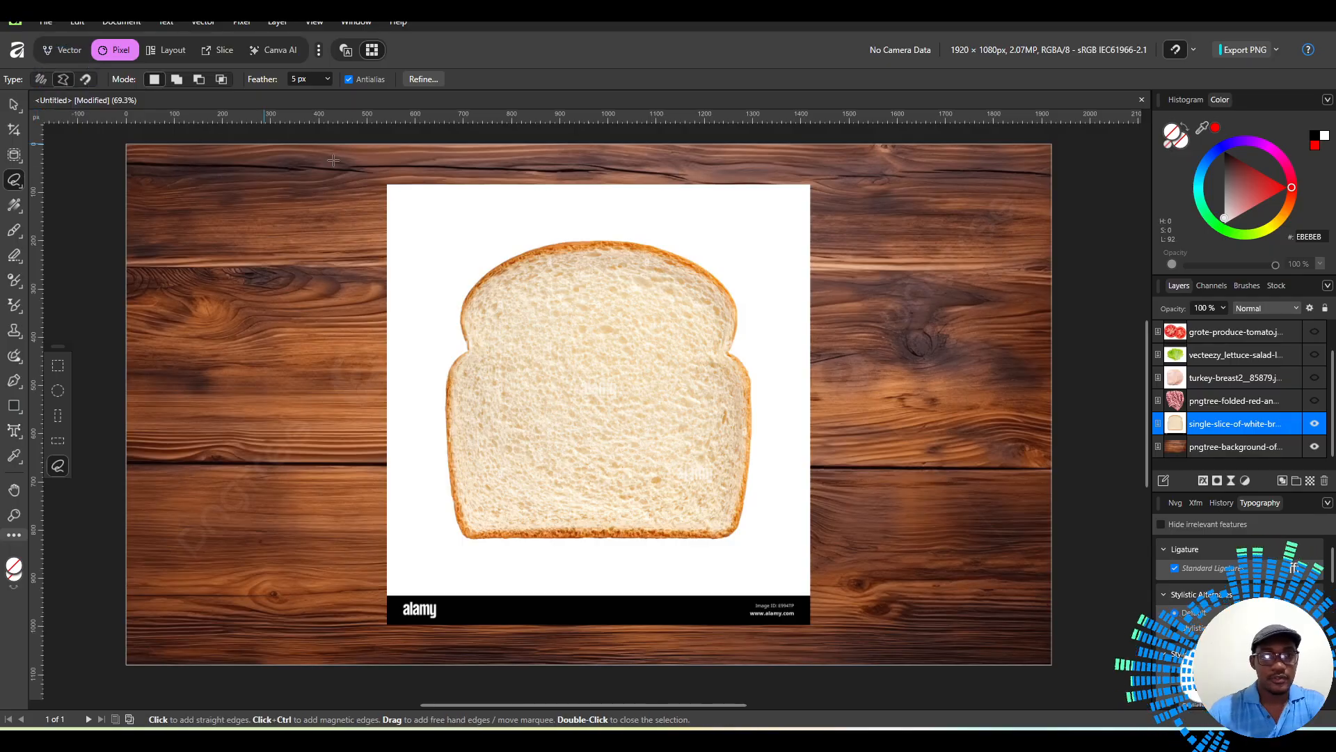
click(602, 238)
click(511, 254)
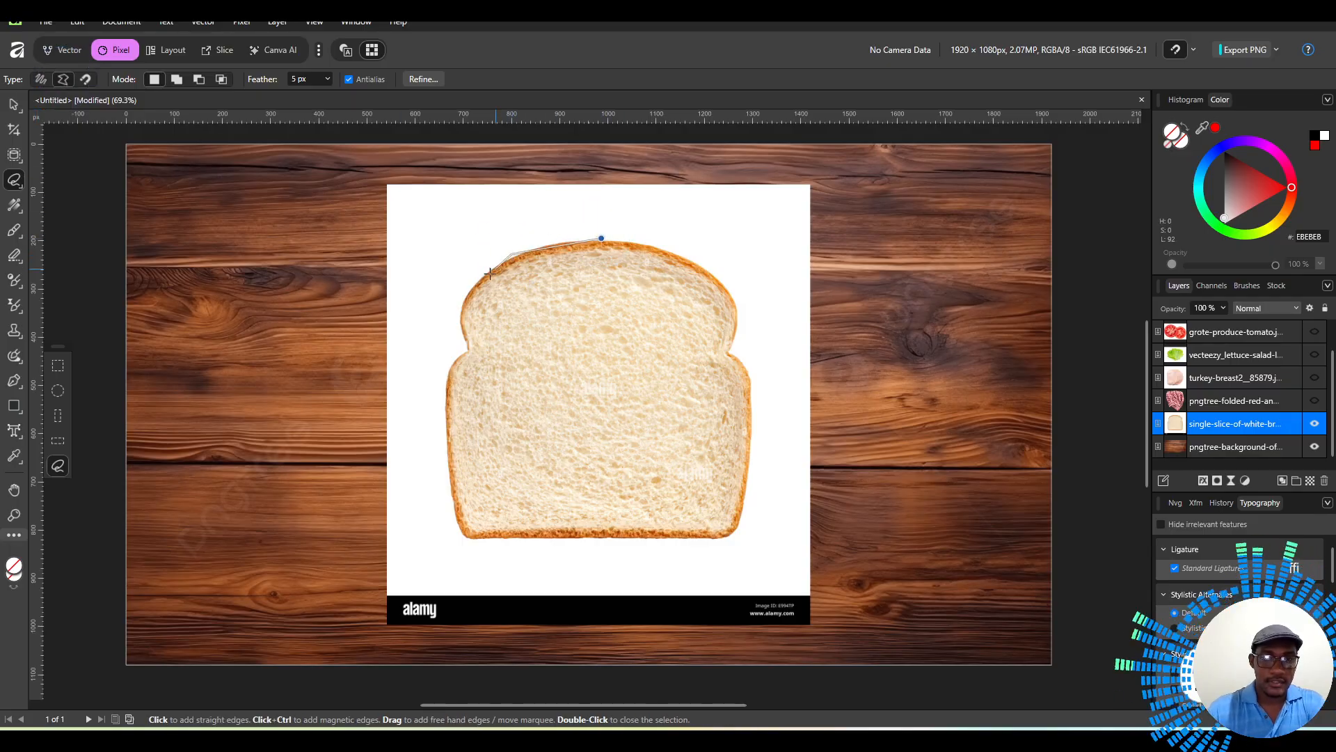
click(462, 304)
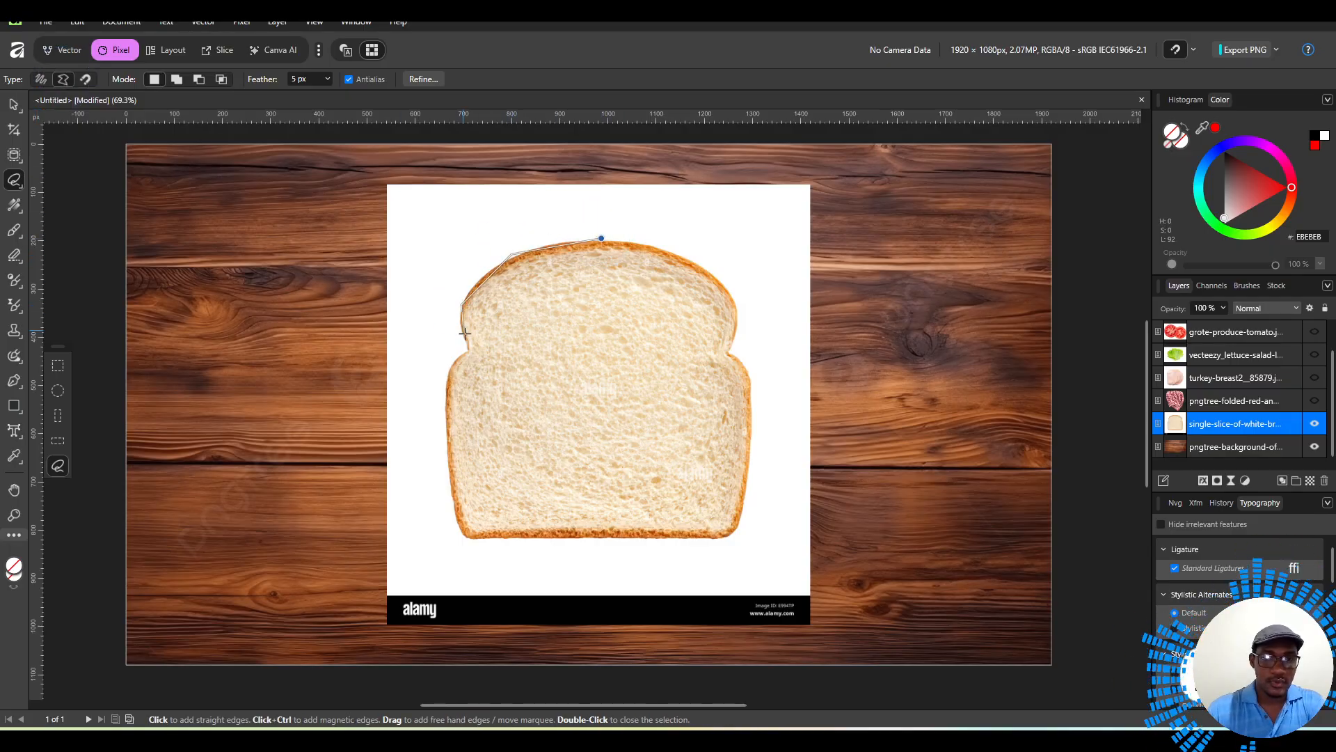
click(449, 378)
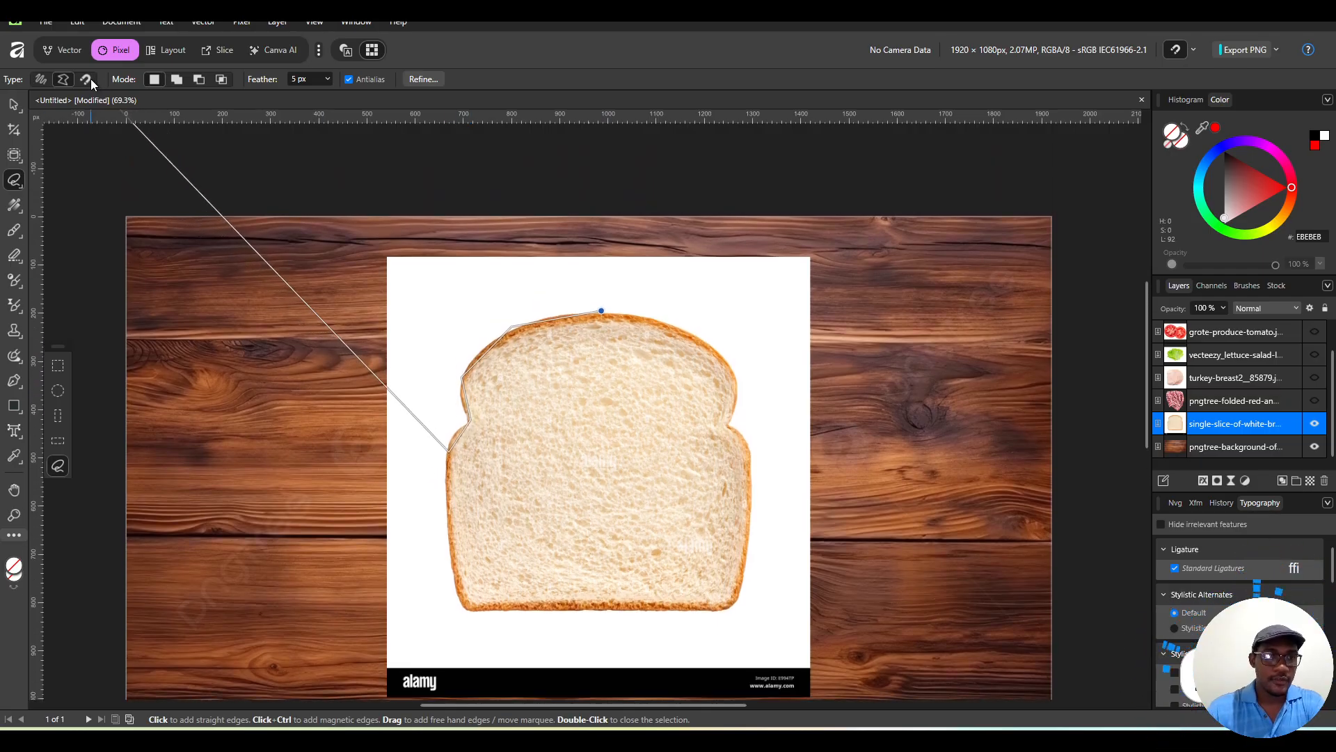
Set the Freehand Selection Tool to the magnetic type, discarding the unfinished polygonal outline.
click(89, 79)
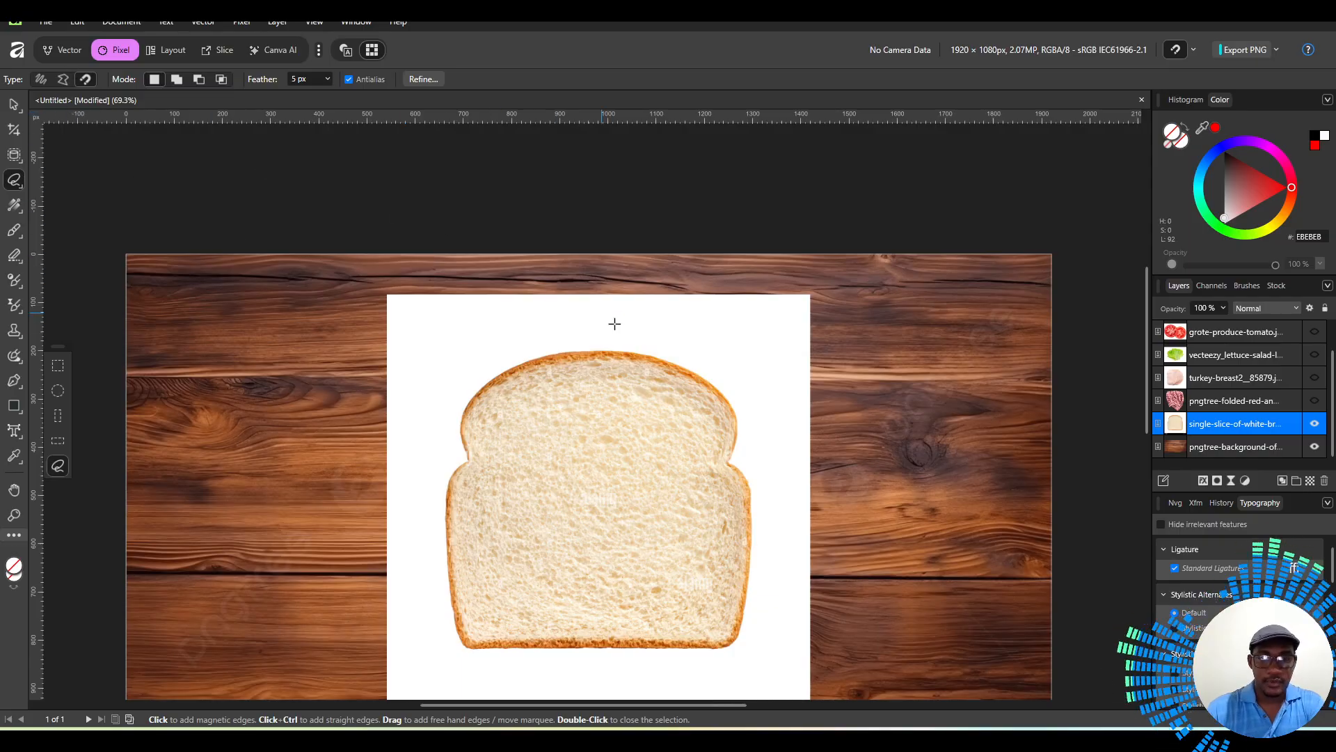
scroll(613, 369, up, 1)
scroll(613, 369, down, 4)
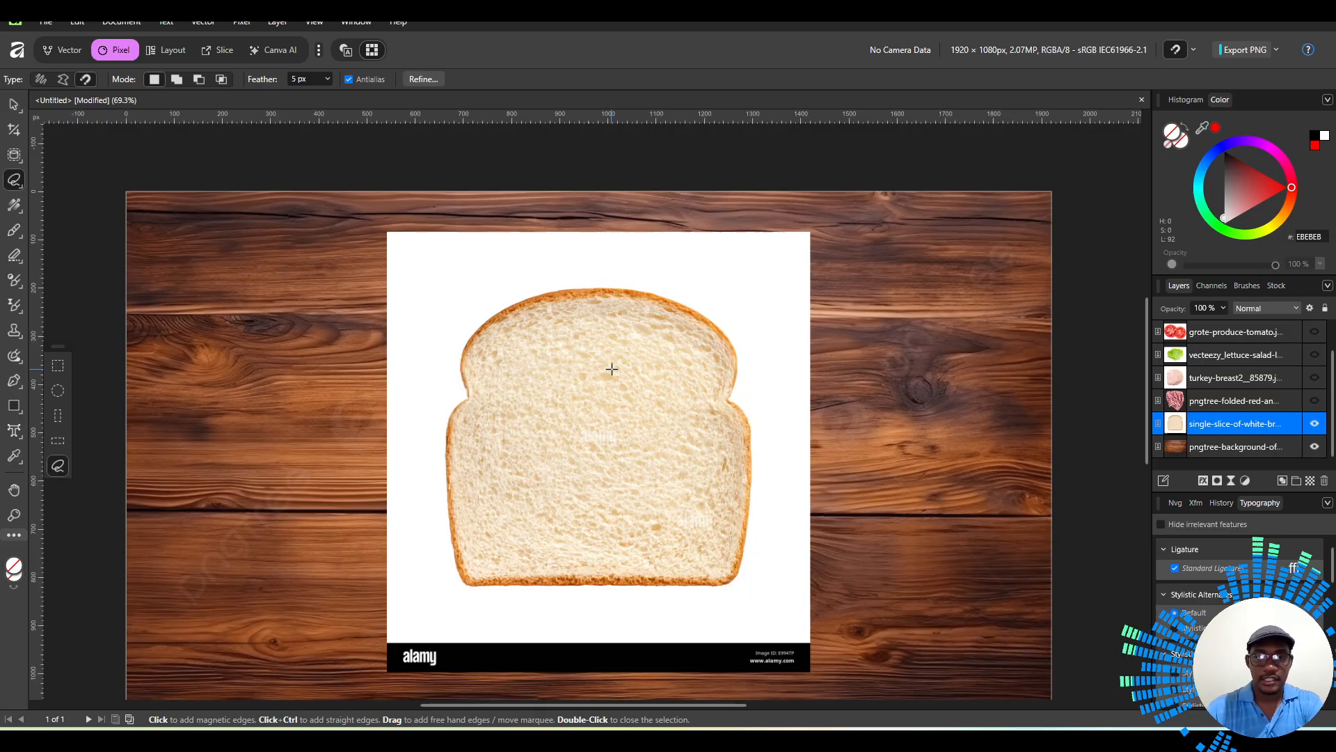
scroll(609, 327, down, 1)
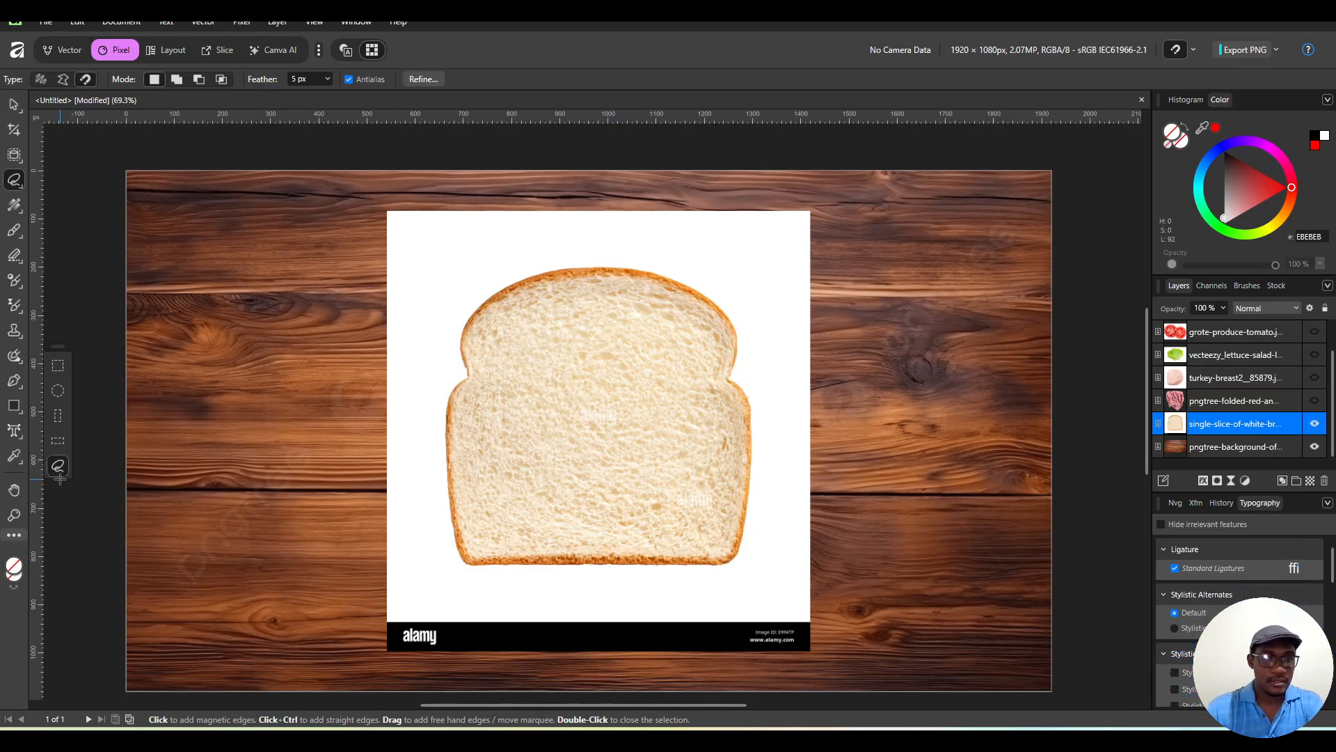
Examine the bread slice and its crust outline at different magnifications.
click(13, 515)
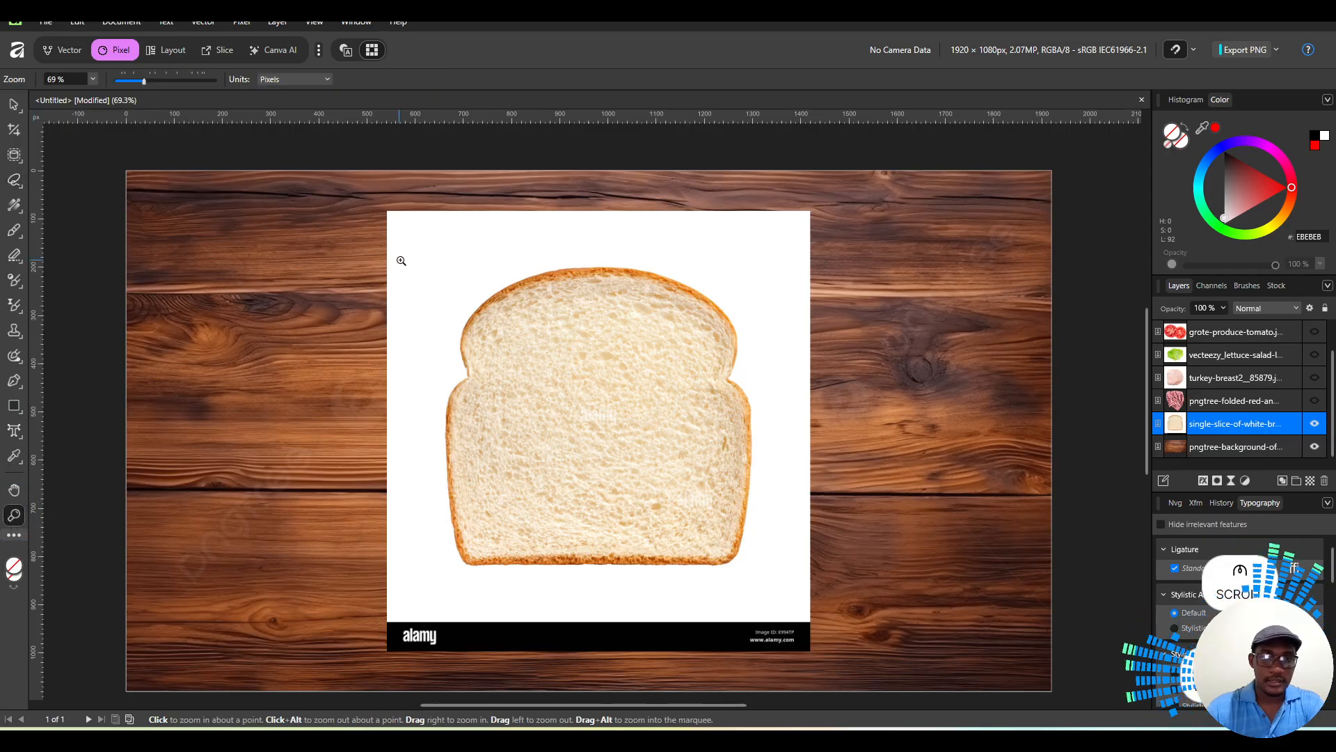
click(583, 393)
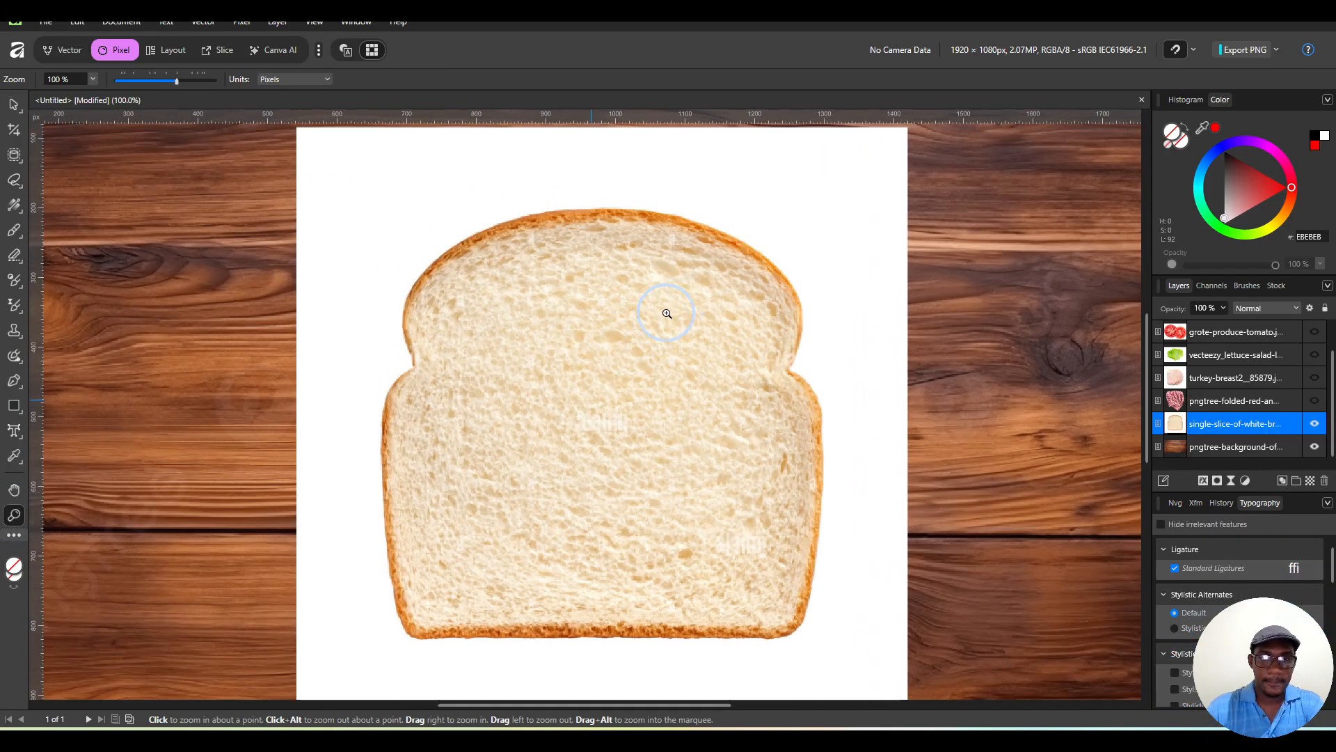
click(730, 239)
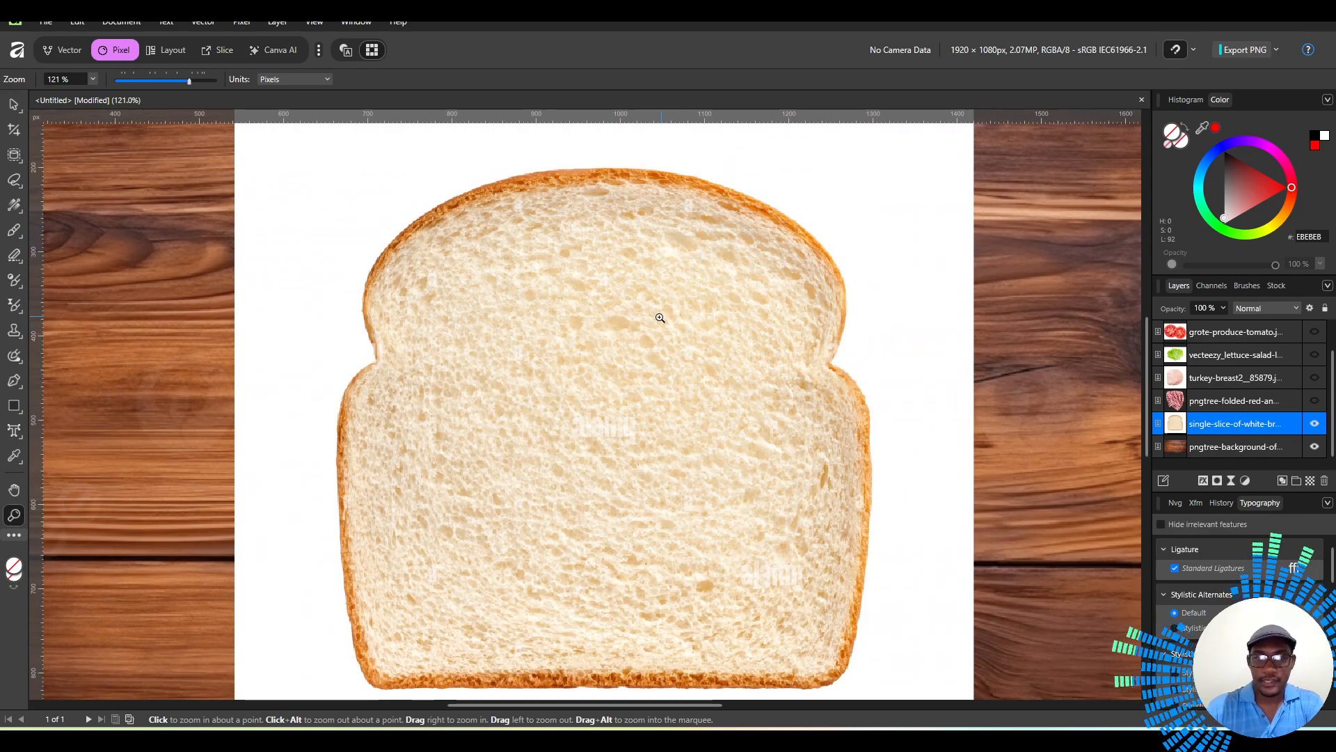
scroll(659, 319, down, 3)
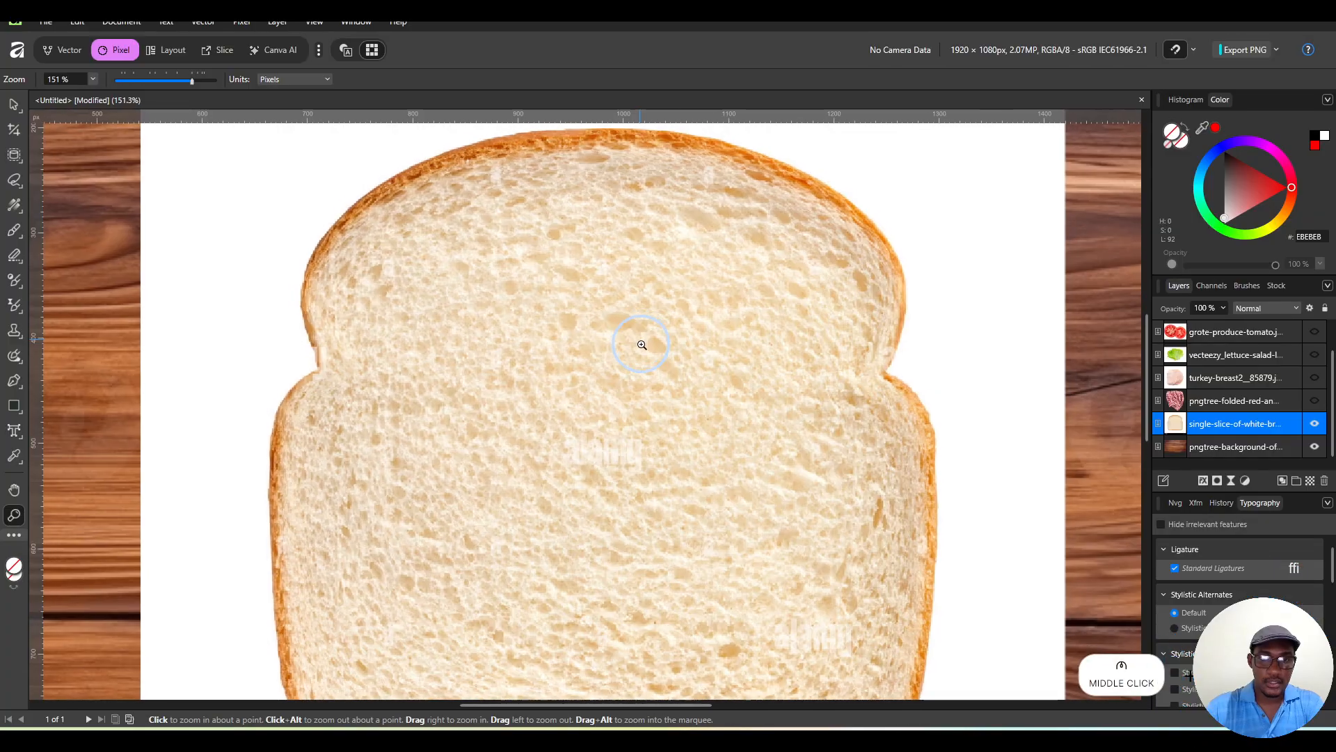
scroll(655, 265, up, 3)
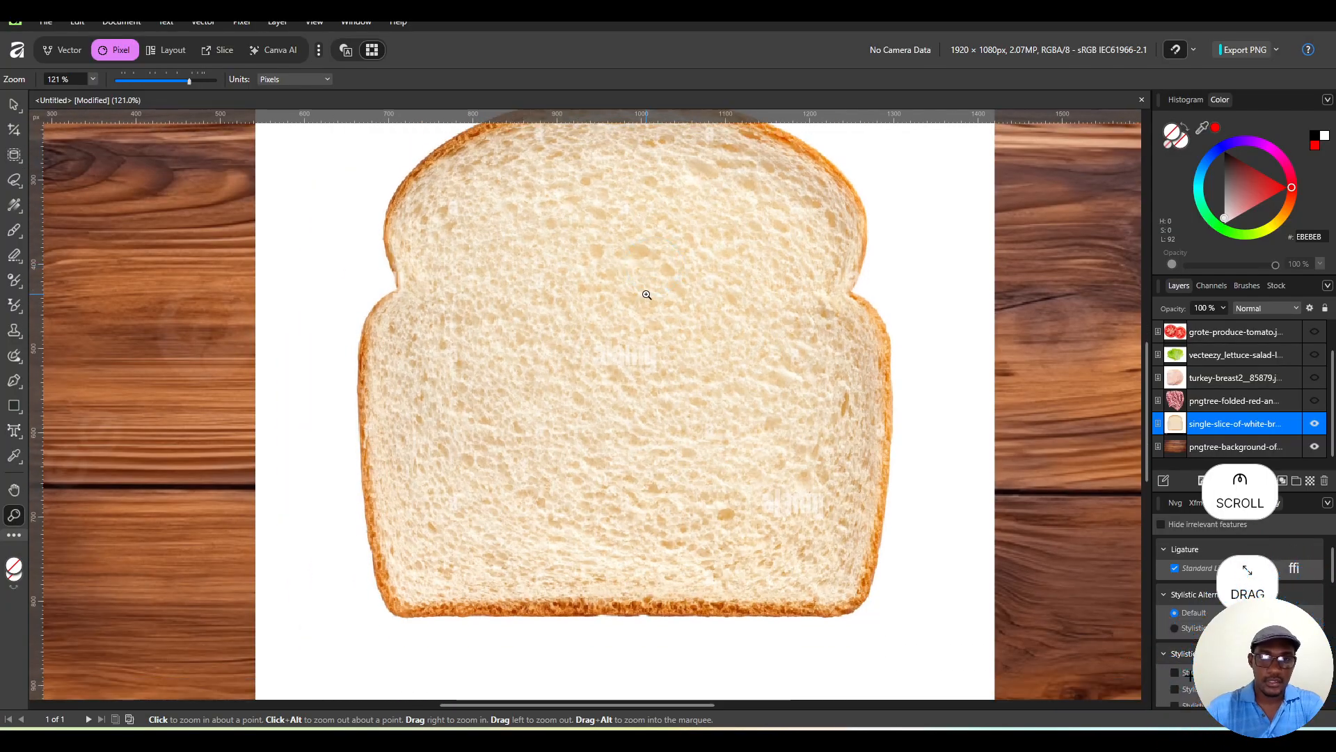
scroll(647, 292, down, 2)
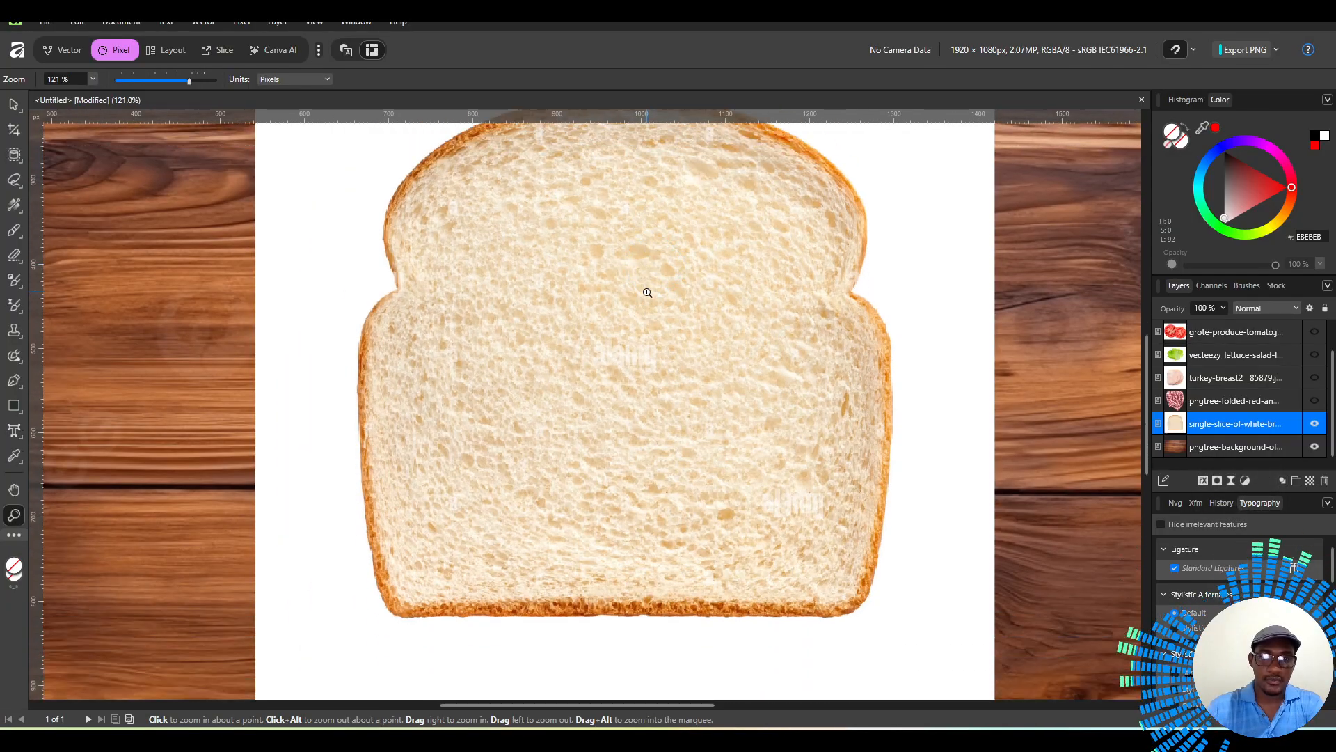
scroll(647, 293, right, 4)
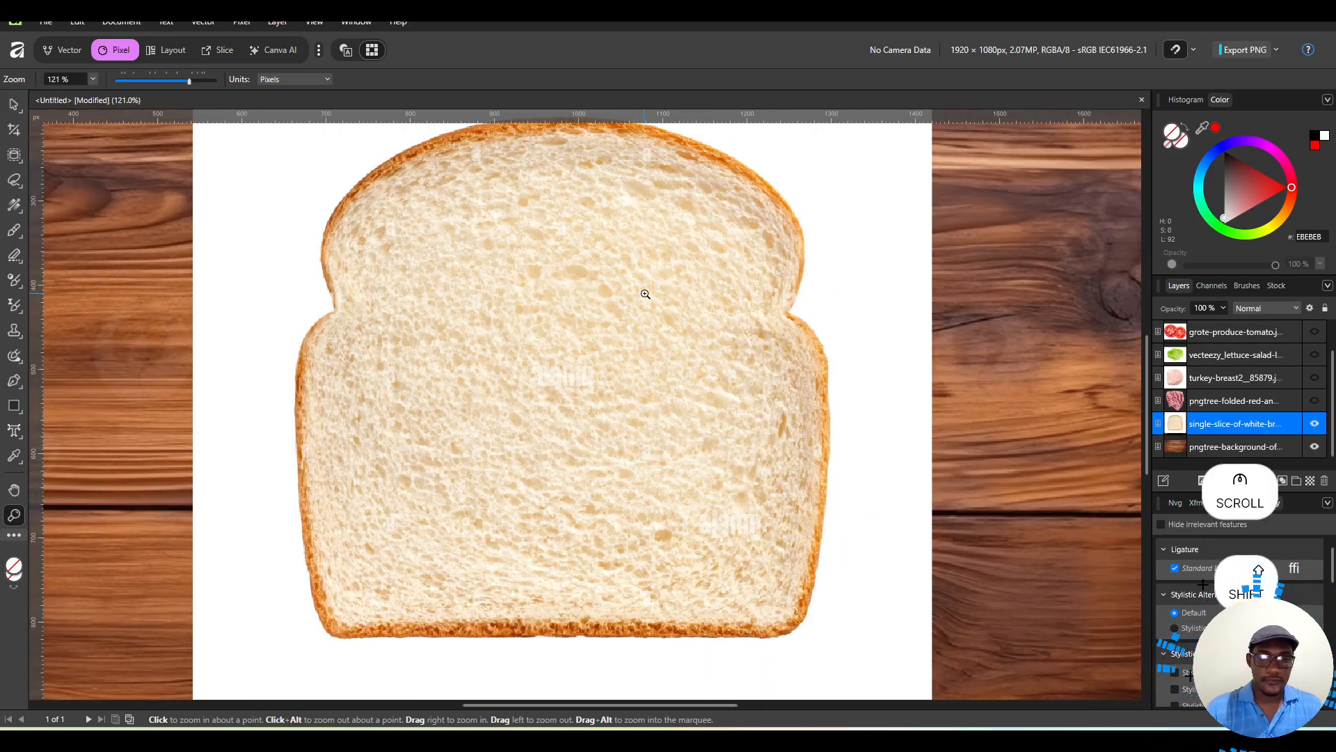
scroll(645, 293, right, 2)
scroll(645, 294, left, 1)
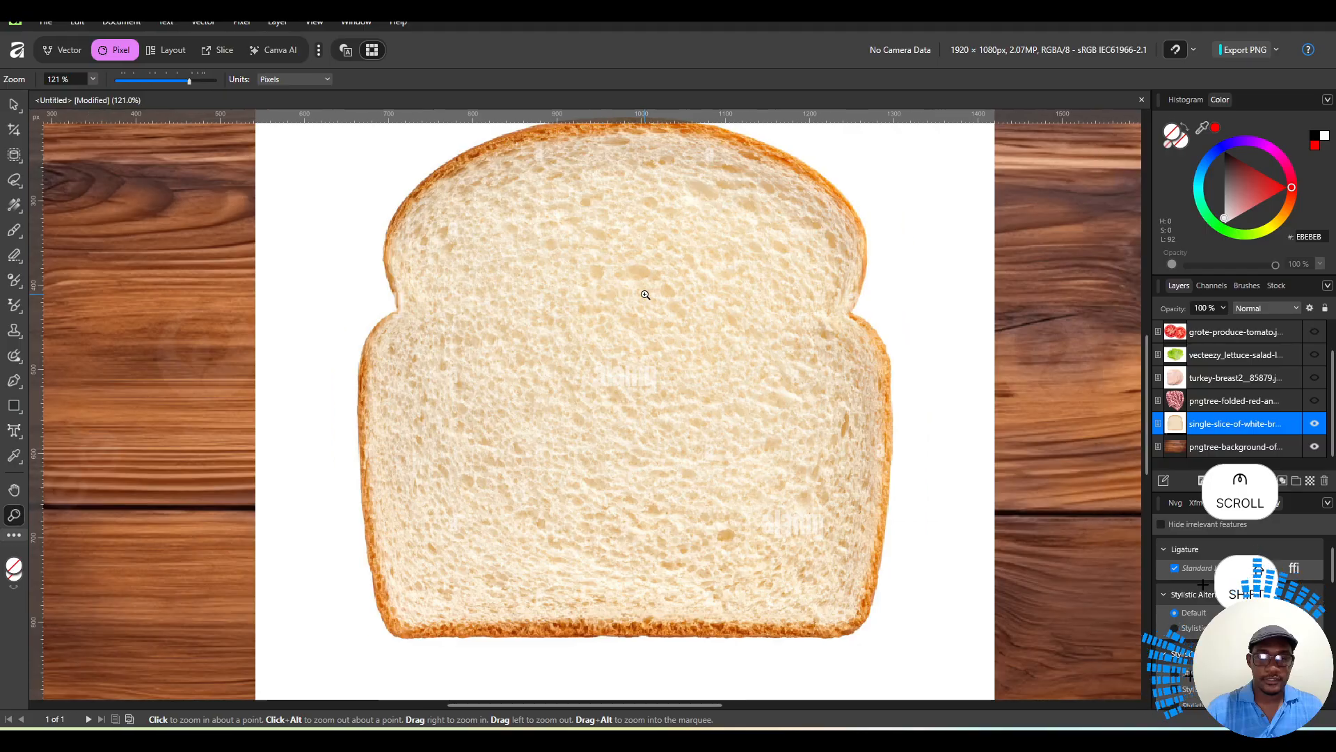
scroll(645, 293, down, 2)
scroll(645, 294, up, 1)
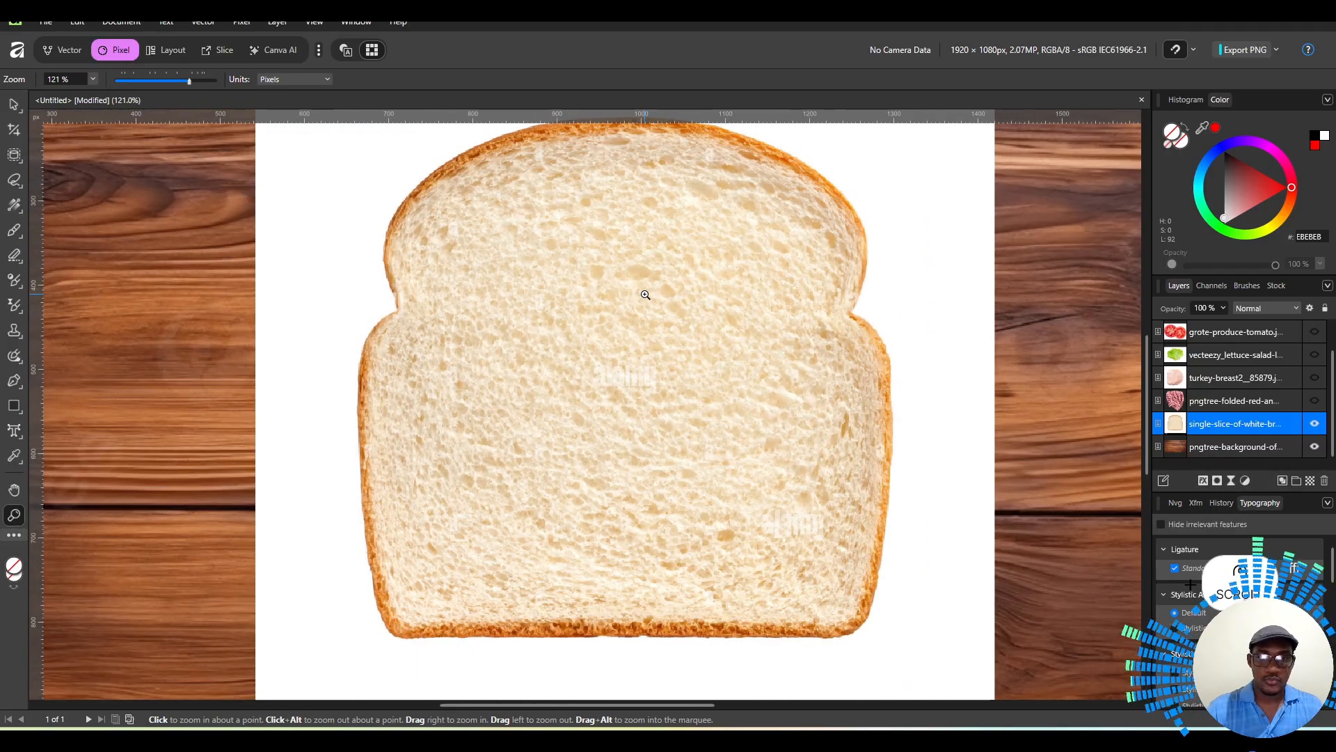
scroll(645, 295, down, 1)
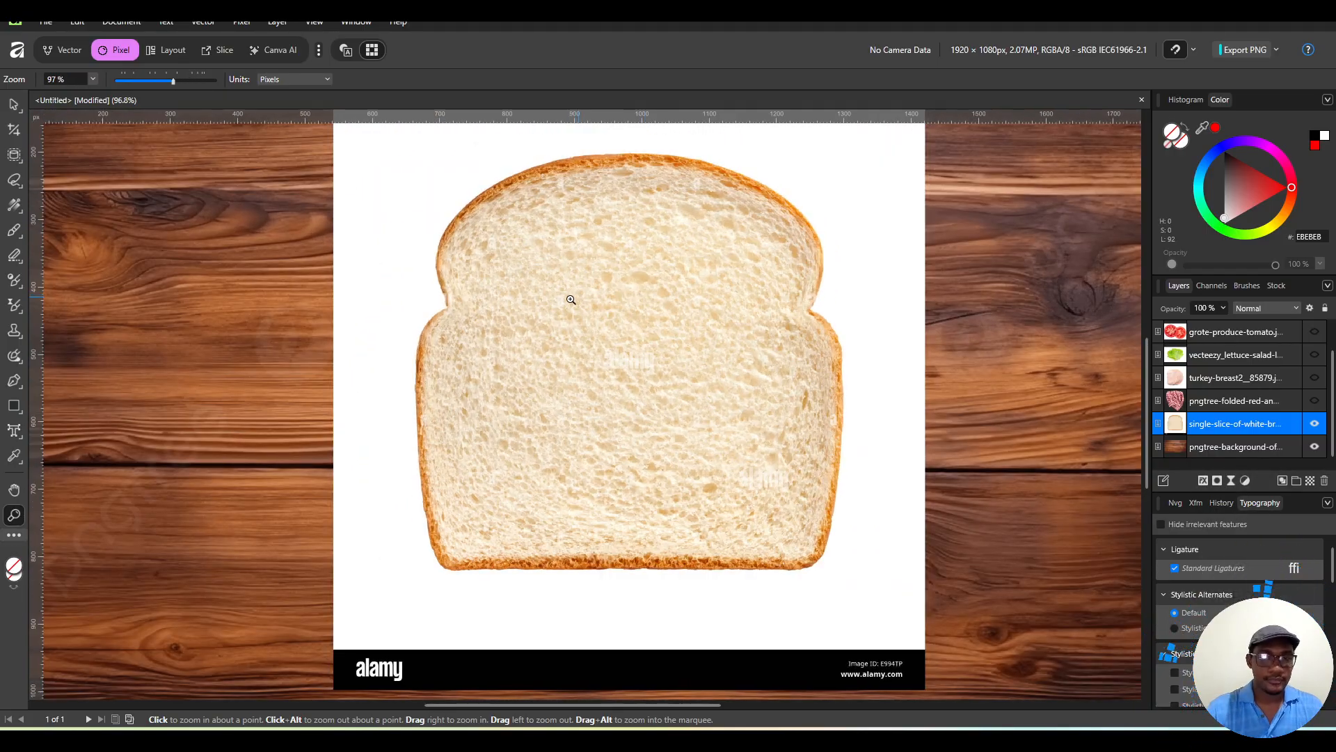
click(14, 179)
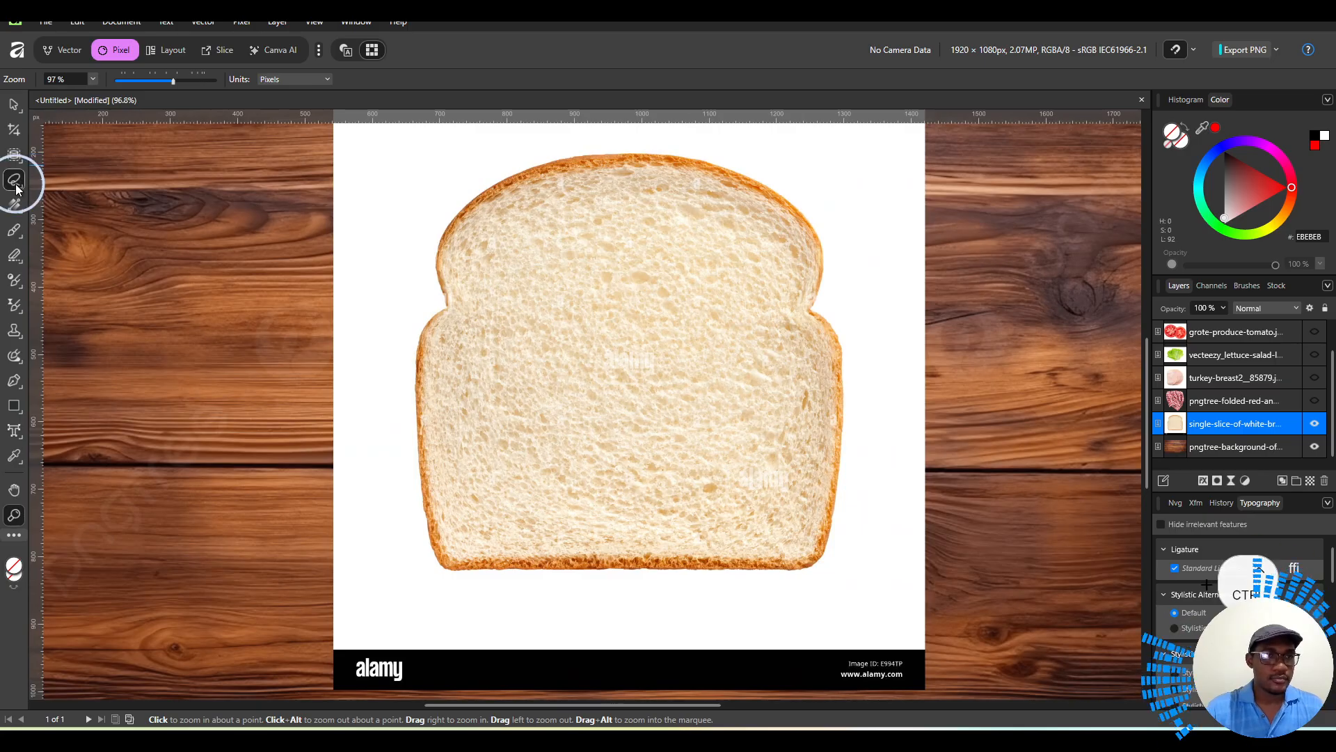
click(476, 191)
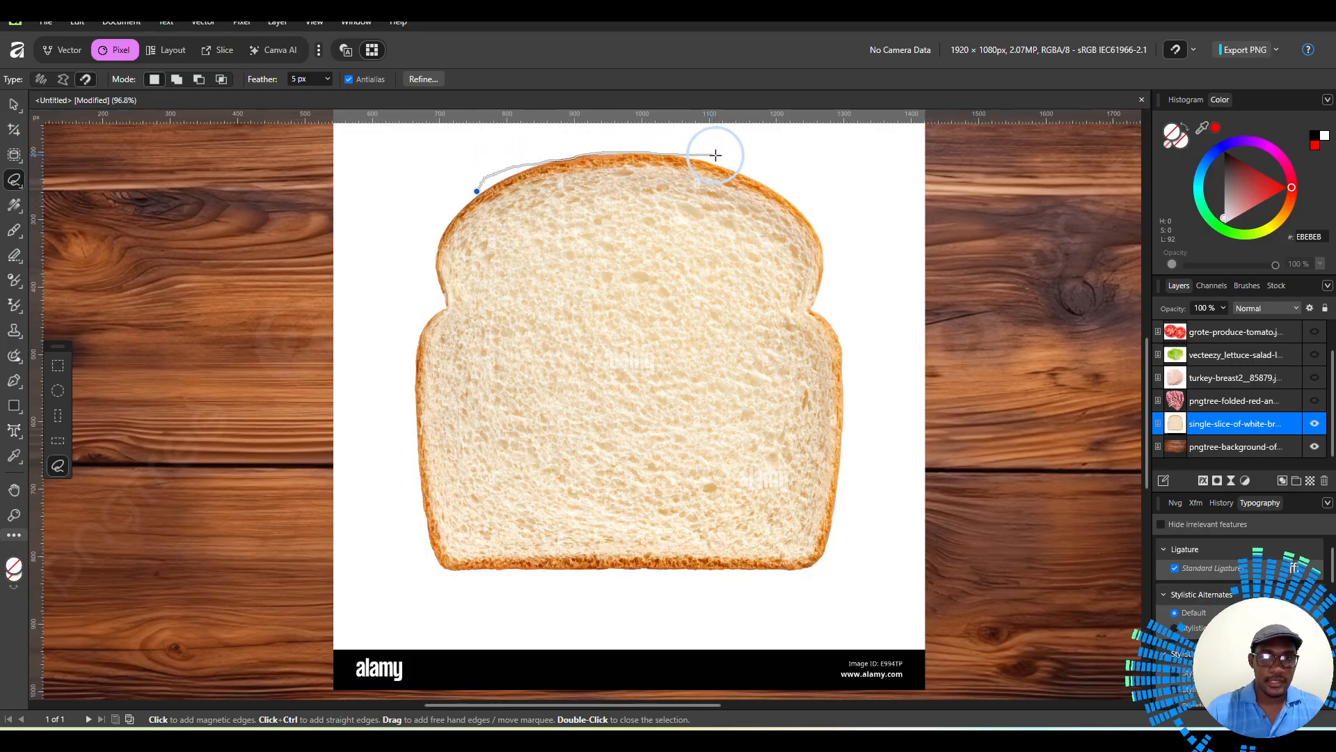
click(785, 197)
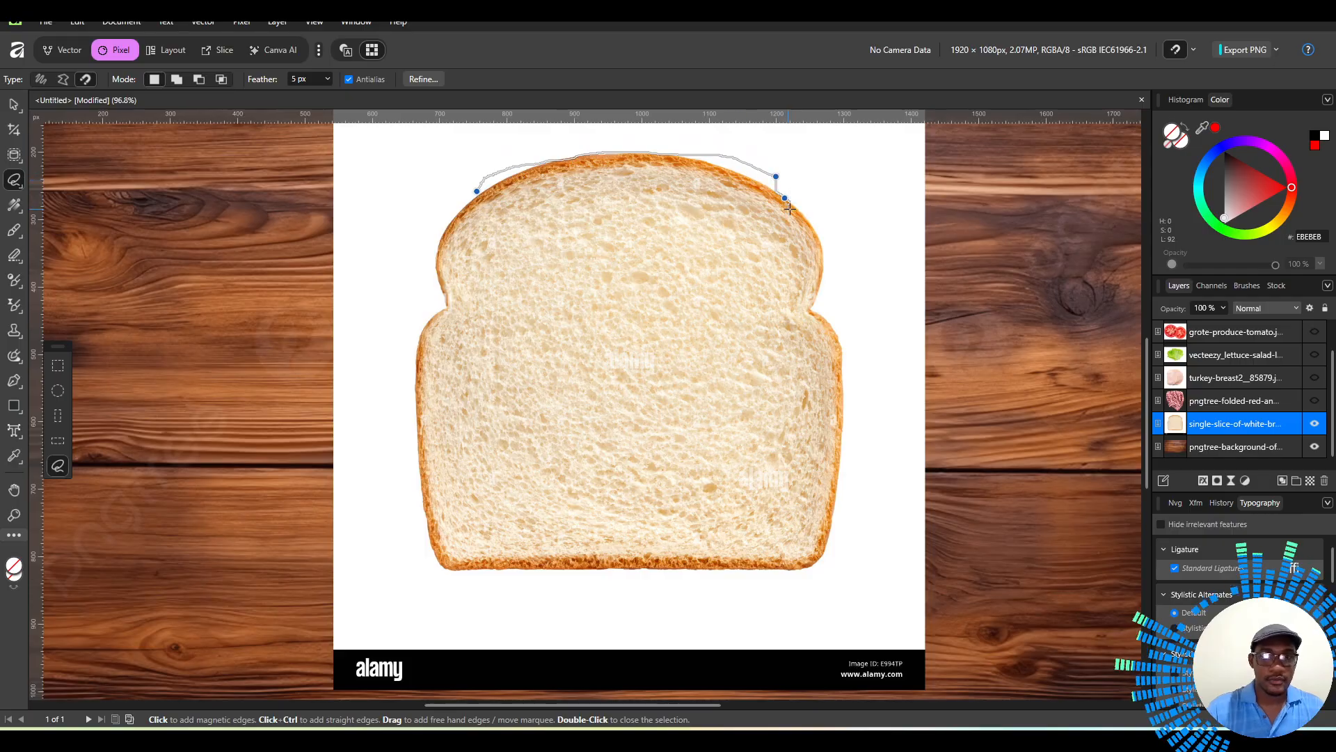
click(829, 212)
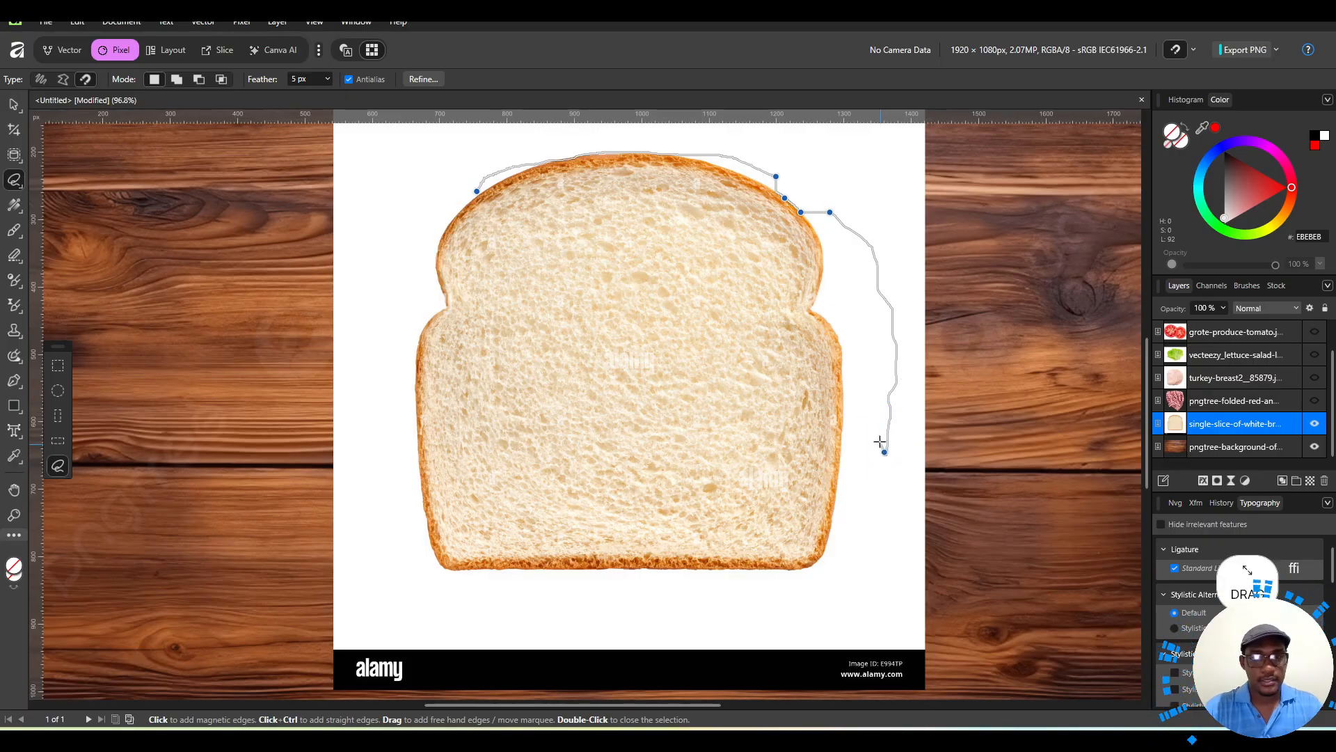
key(ctrl+d)
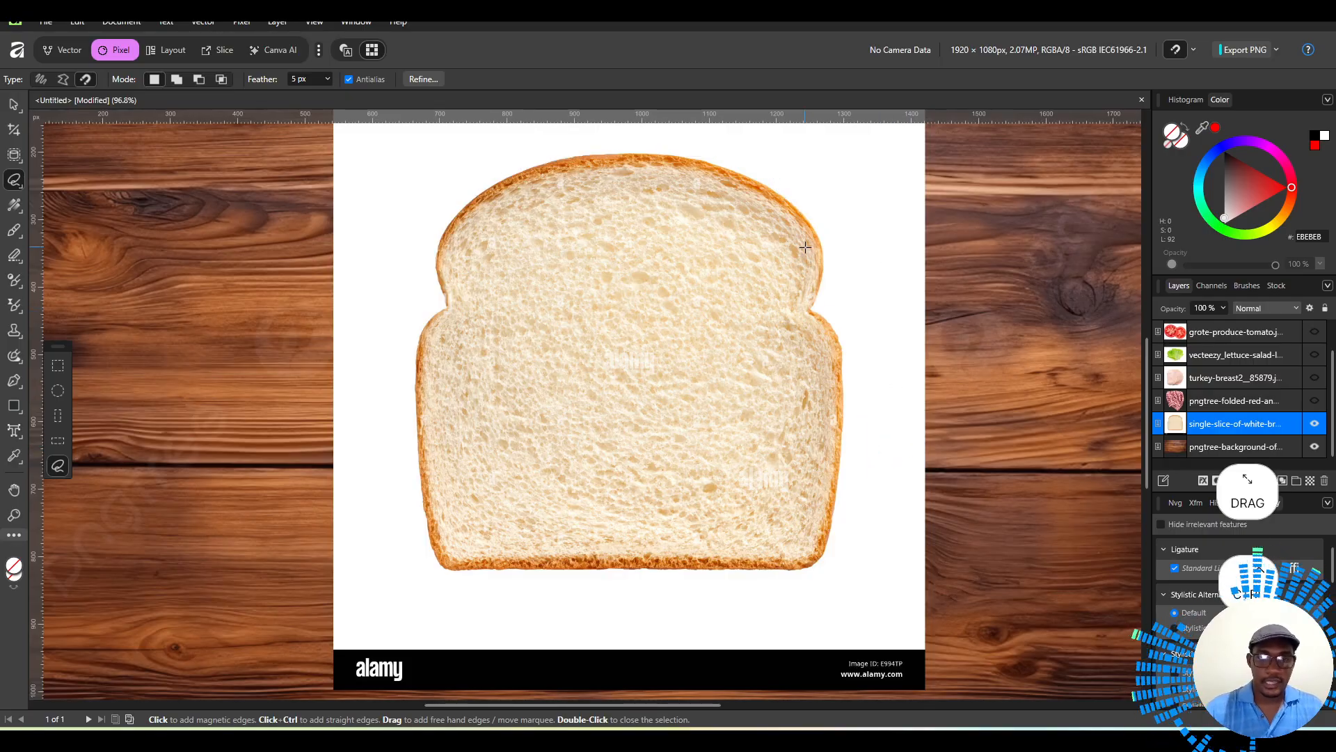
Trace a closed magnetic selection around the whole bread slice, starting and ending on the upper right part of its crust.
click(735, 170)
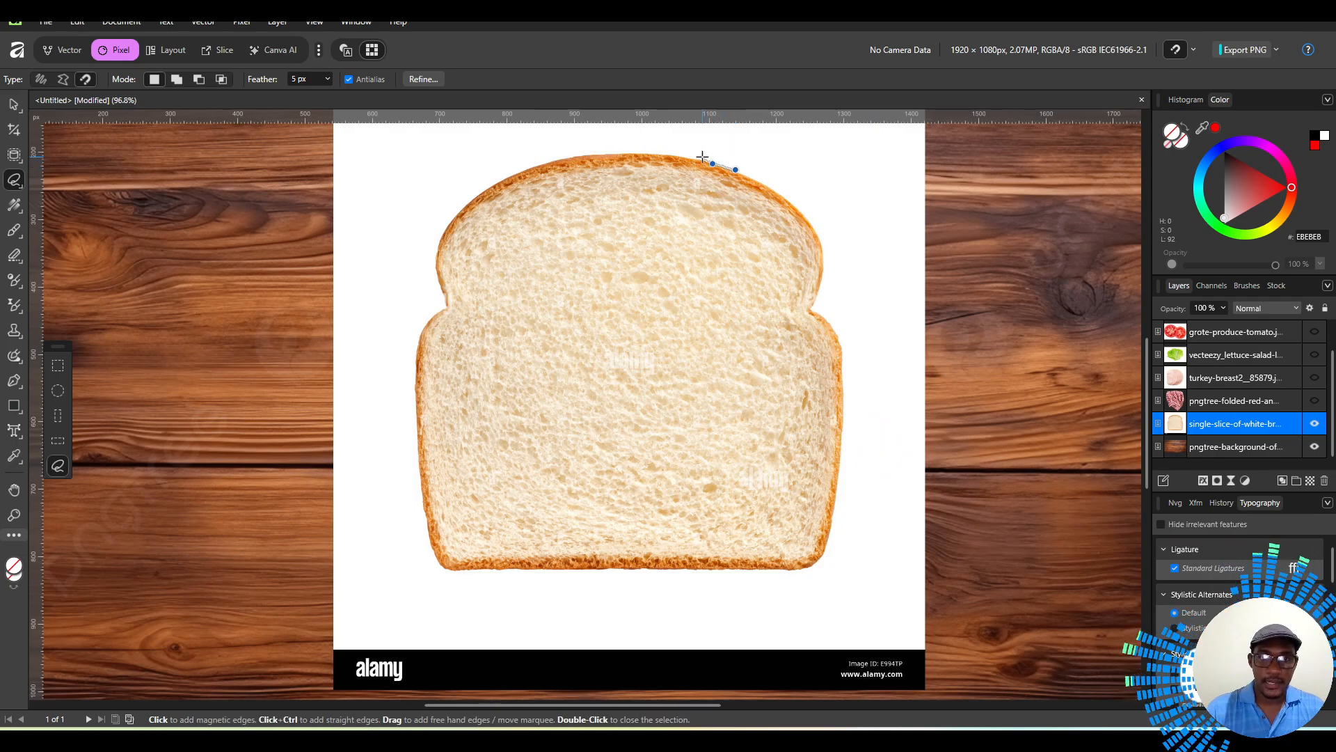
click(661, 154)
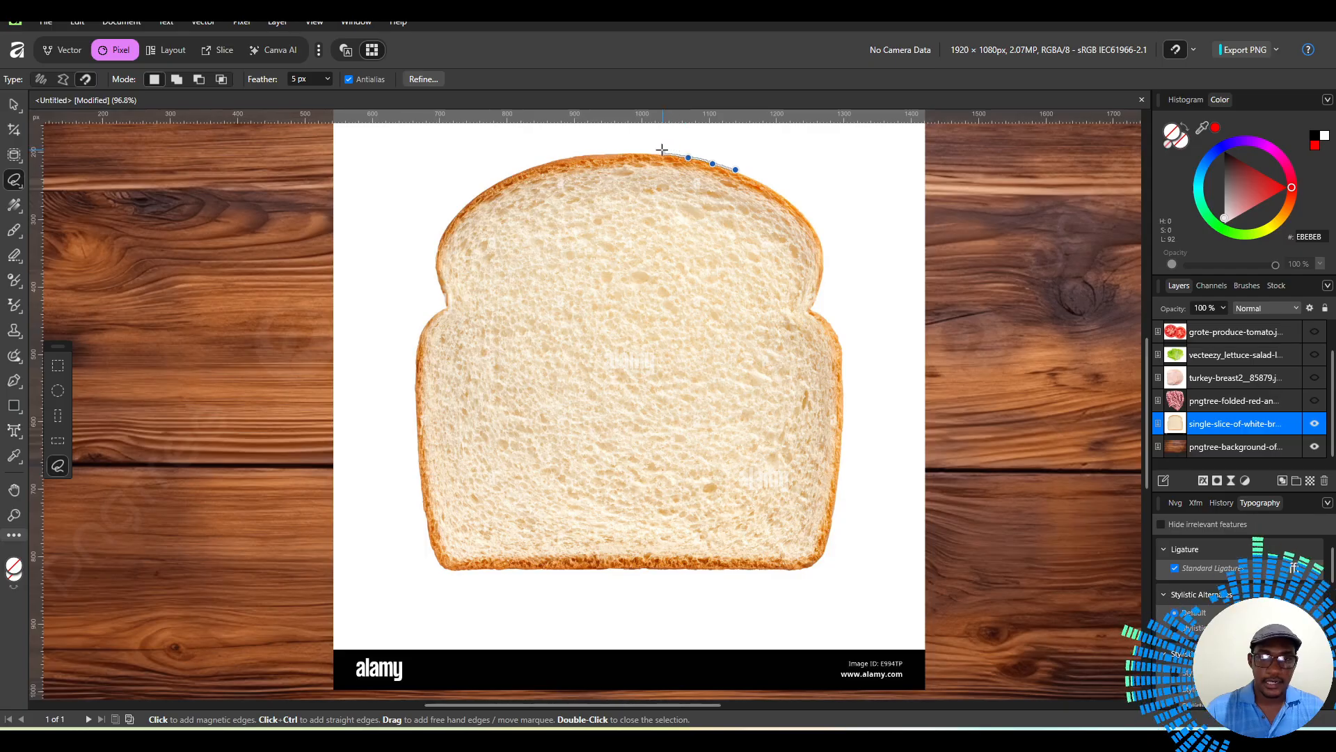
click(632, 150)
click(603, 151)
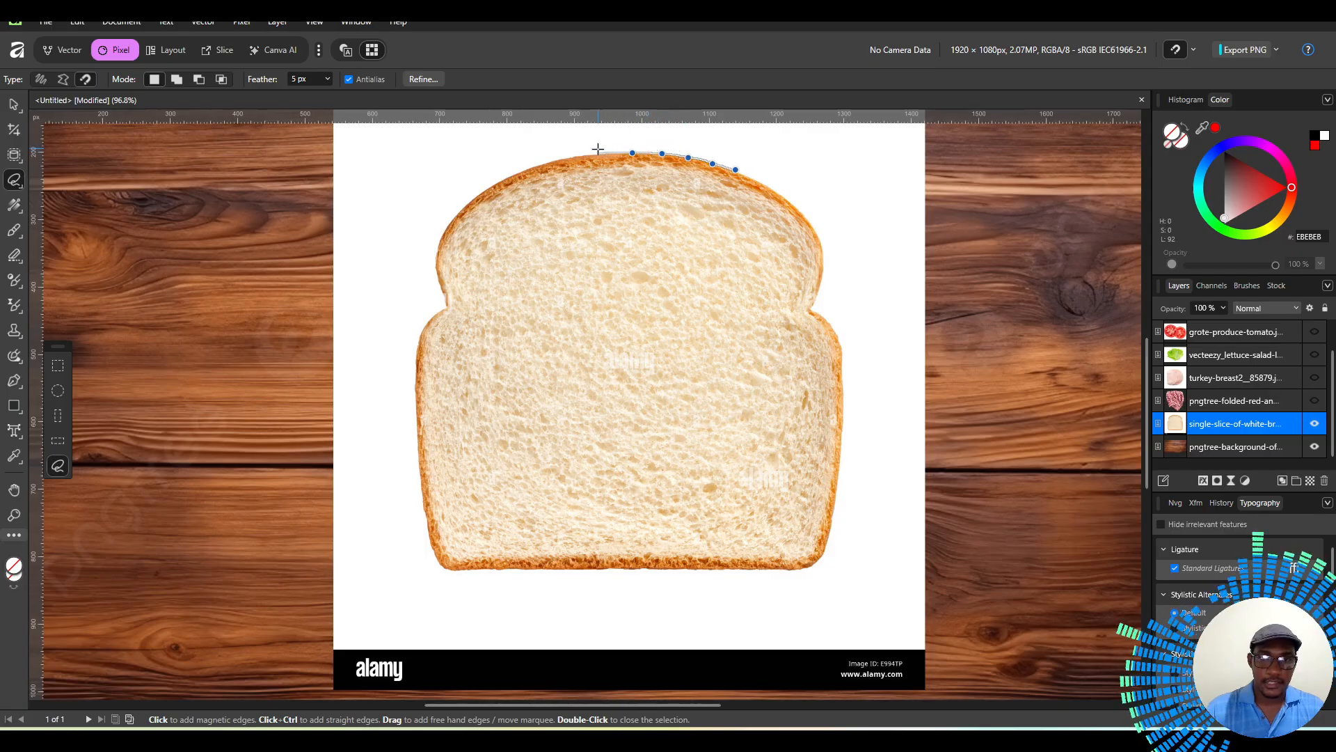
click(574, 153)
click(550, 160)
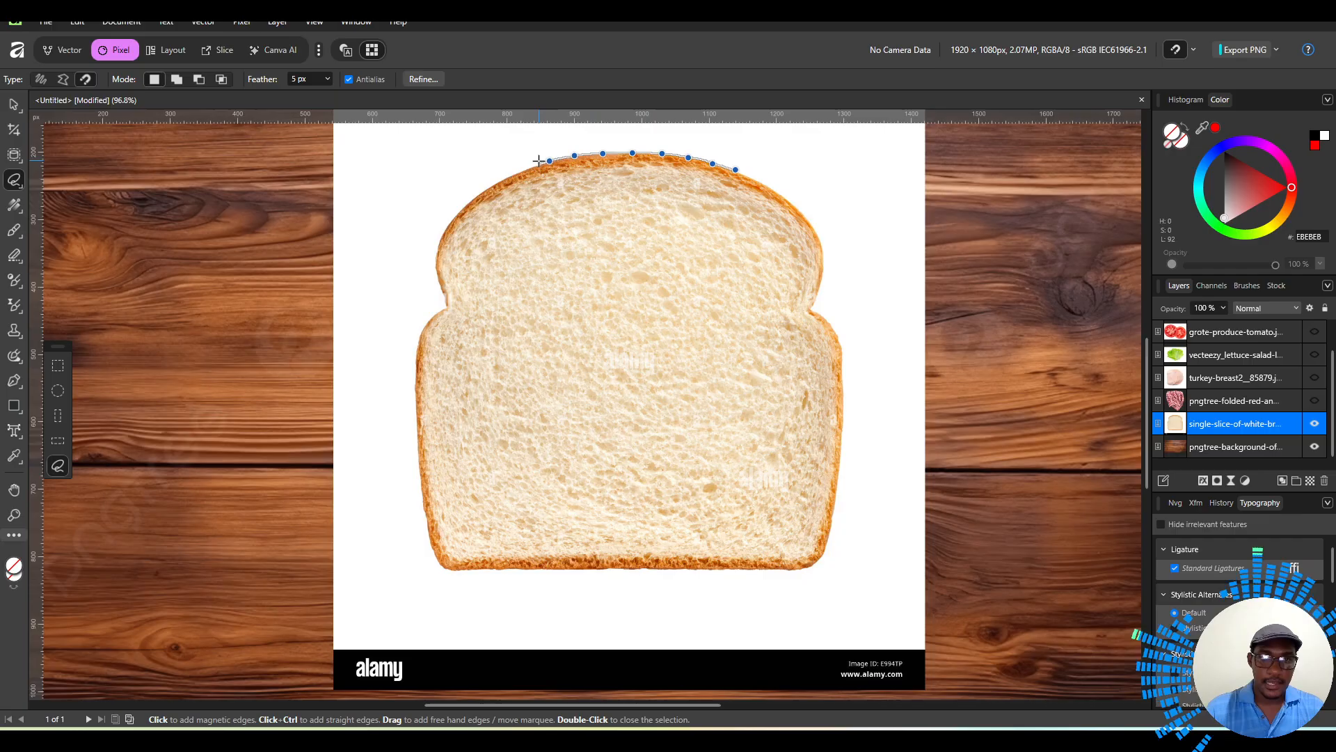
click(527, 168)
click(505, 177)
click(485, 189)
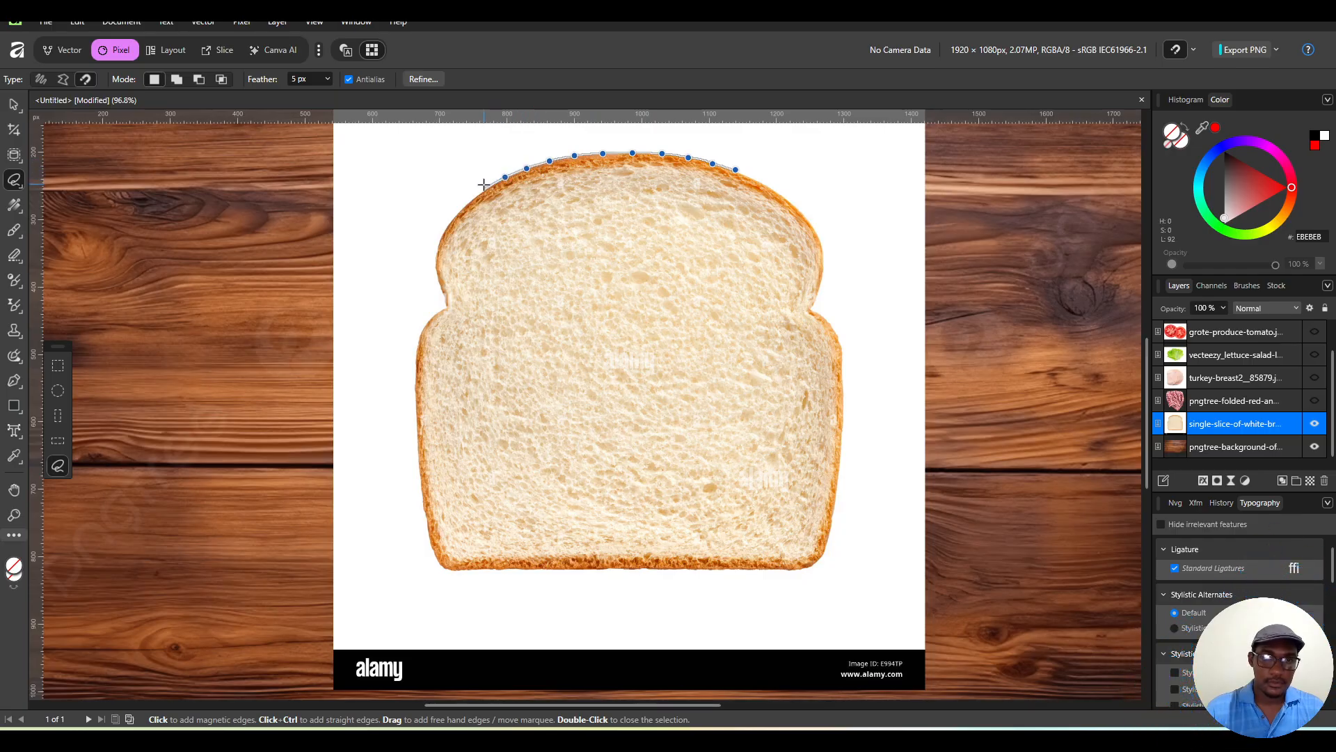
click(469, 201)
click(454, 218)
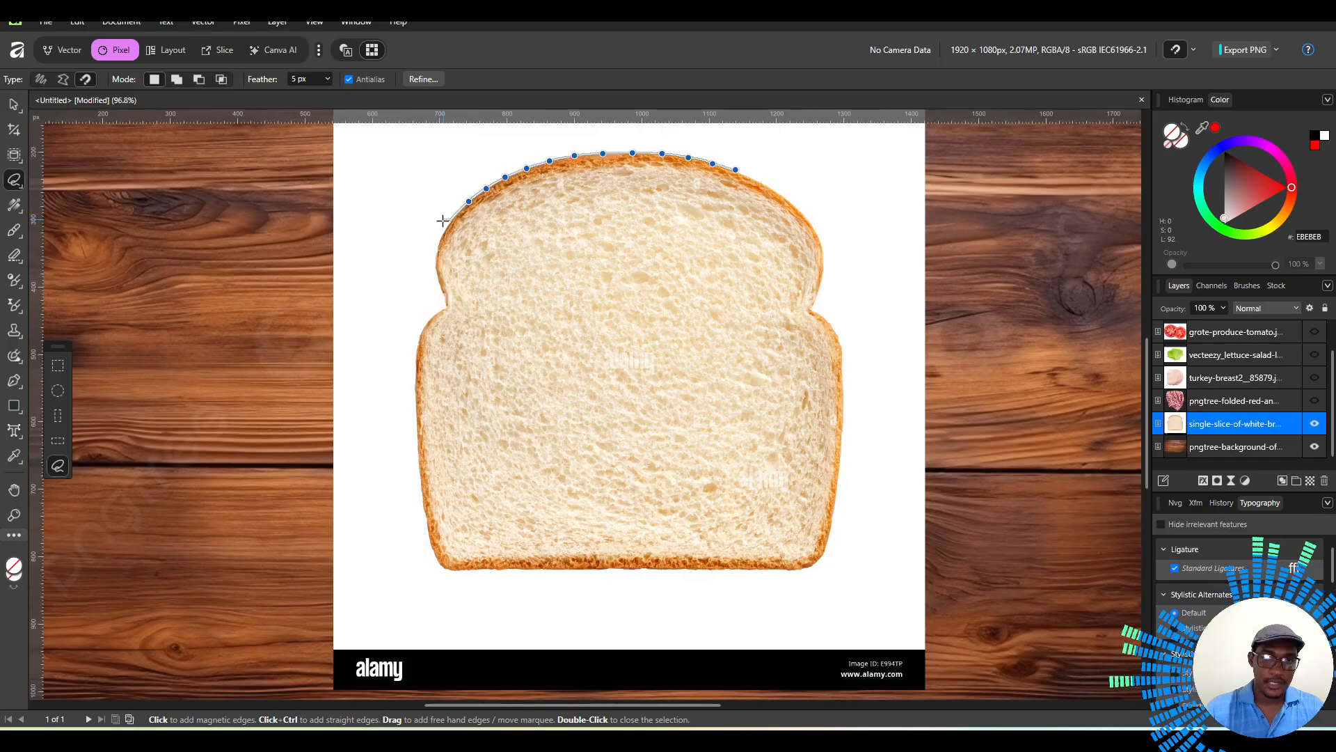
click(441, 235)
click(433, 259)
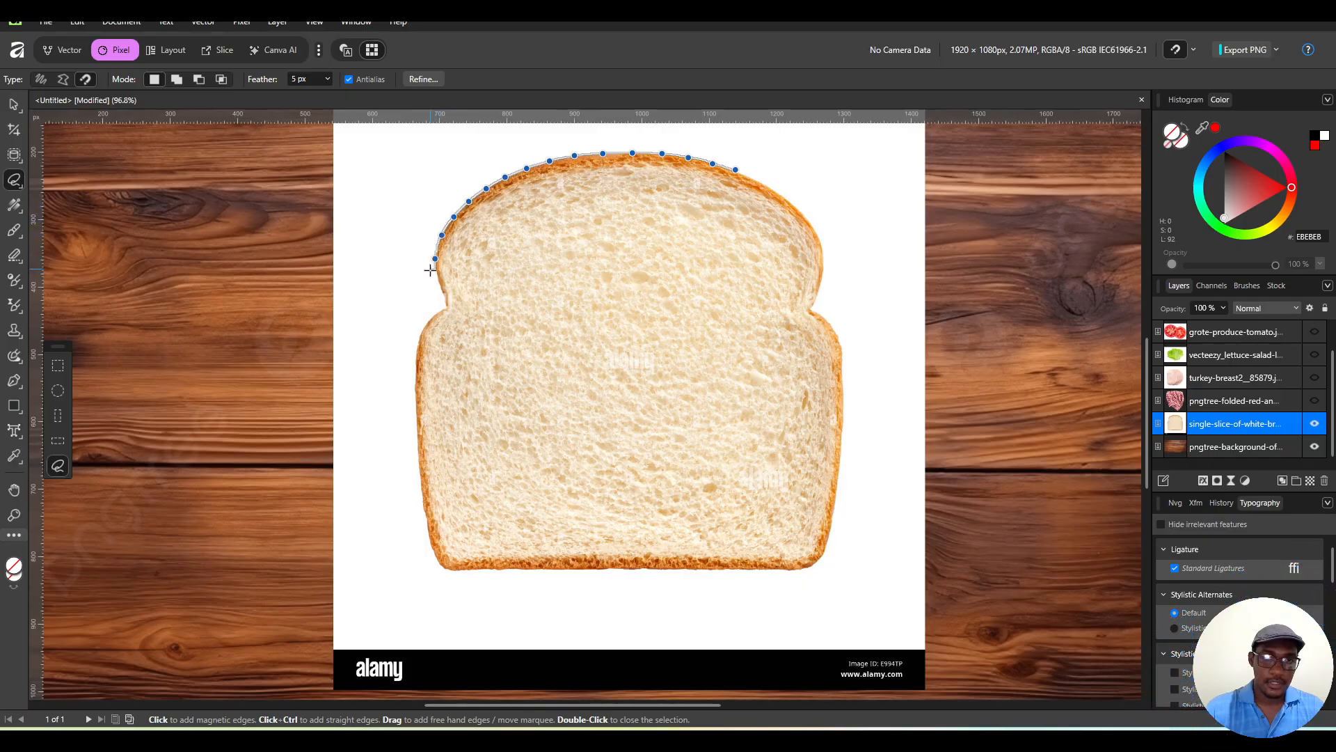
click(438, 285)
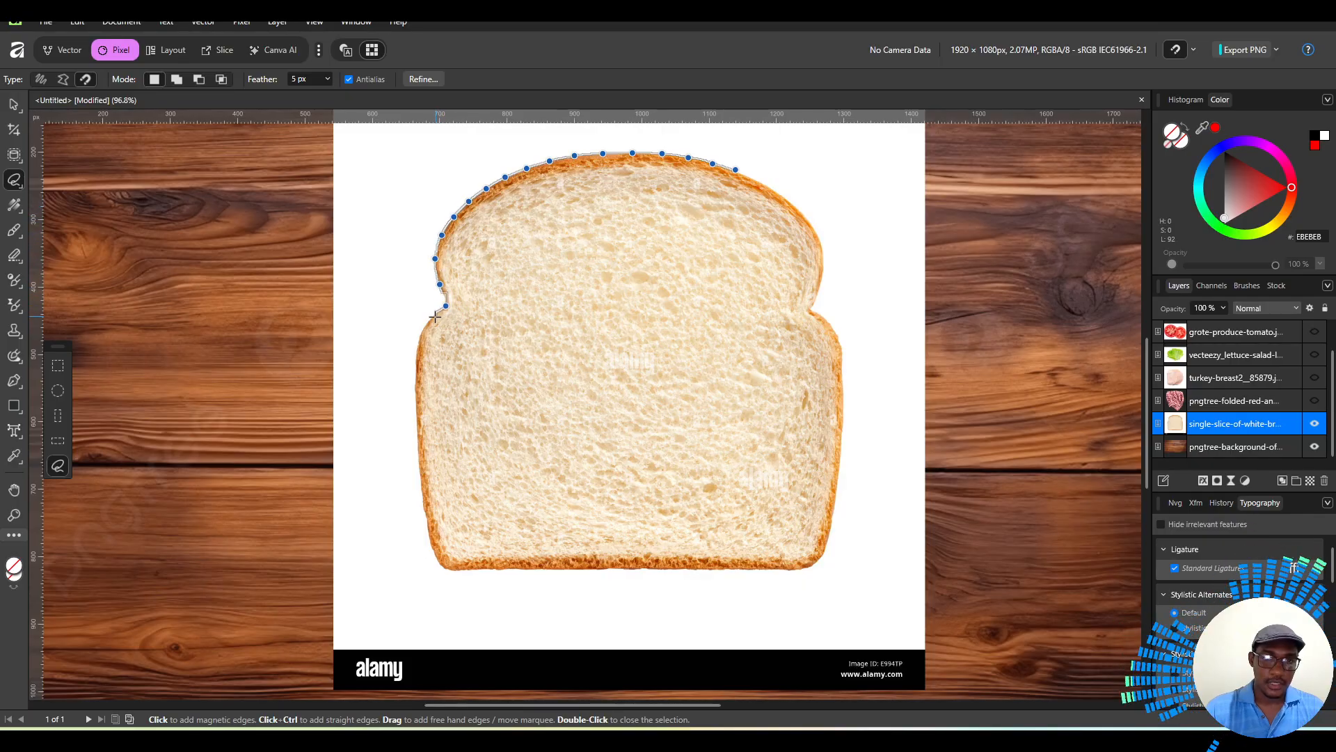
click(418, 338)
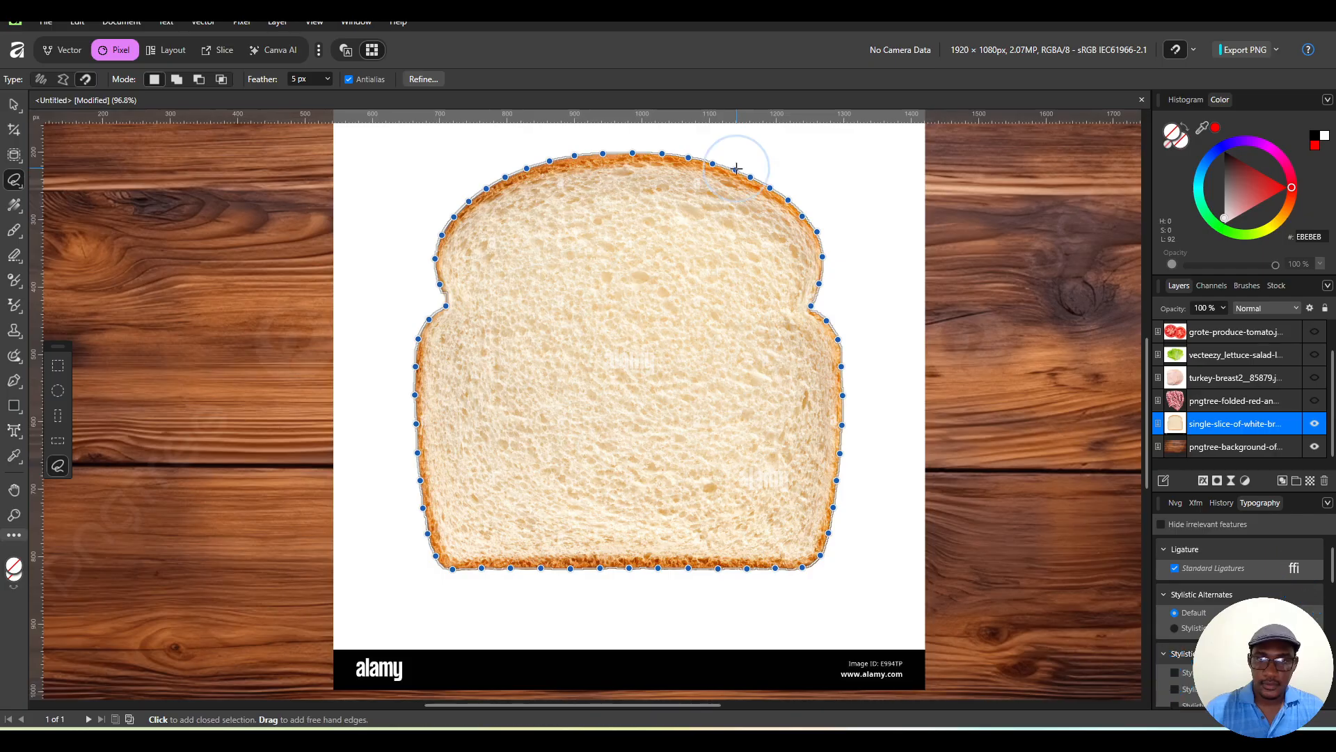
click(736, 168)
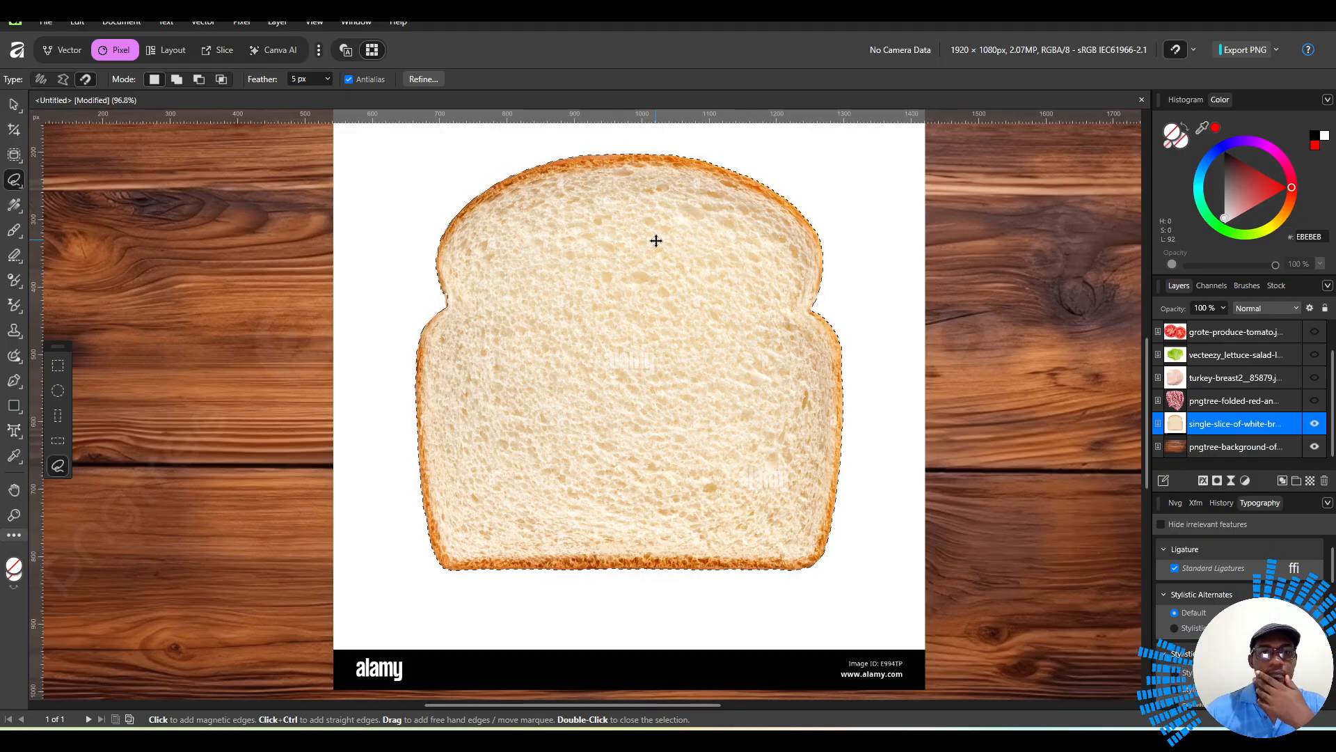
Try deleting the selected bread area from the slice's layer, and undo the deletion.
scroll(668, 269, up, 1)
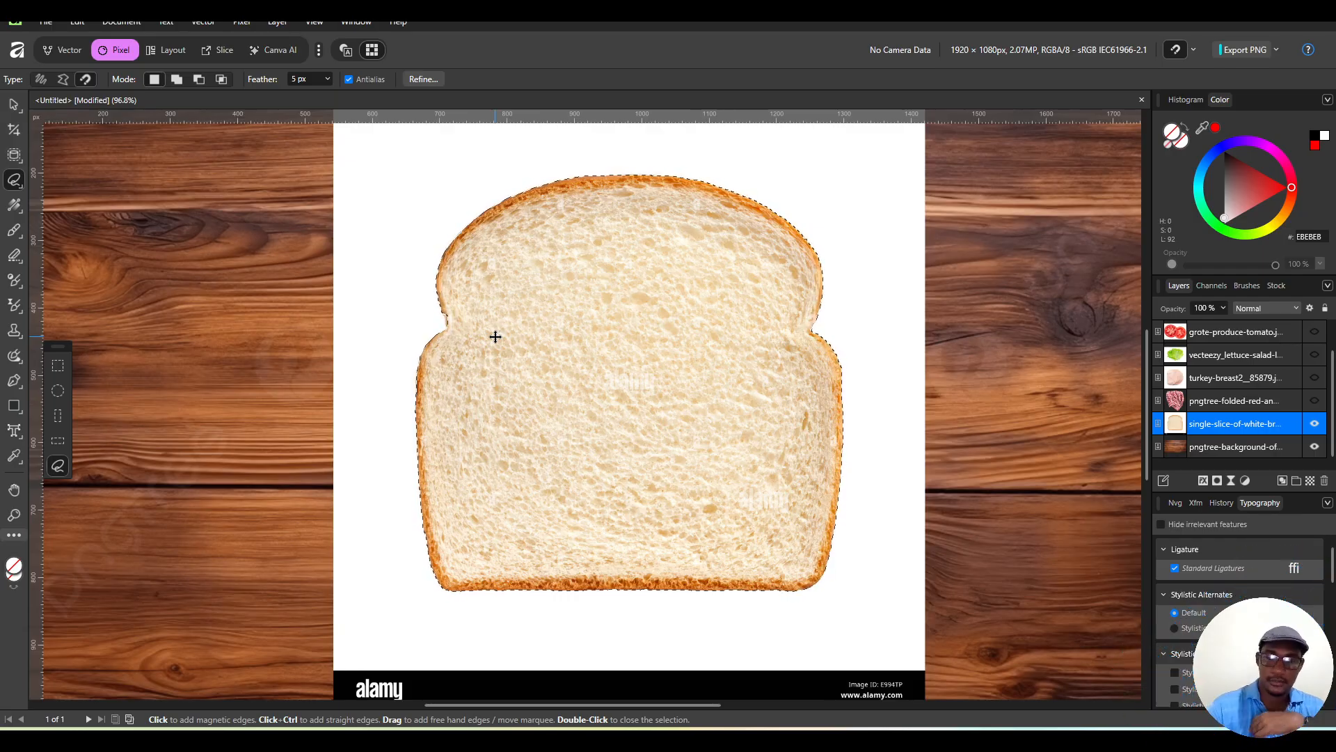
key(Delete)
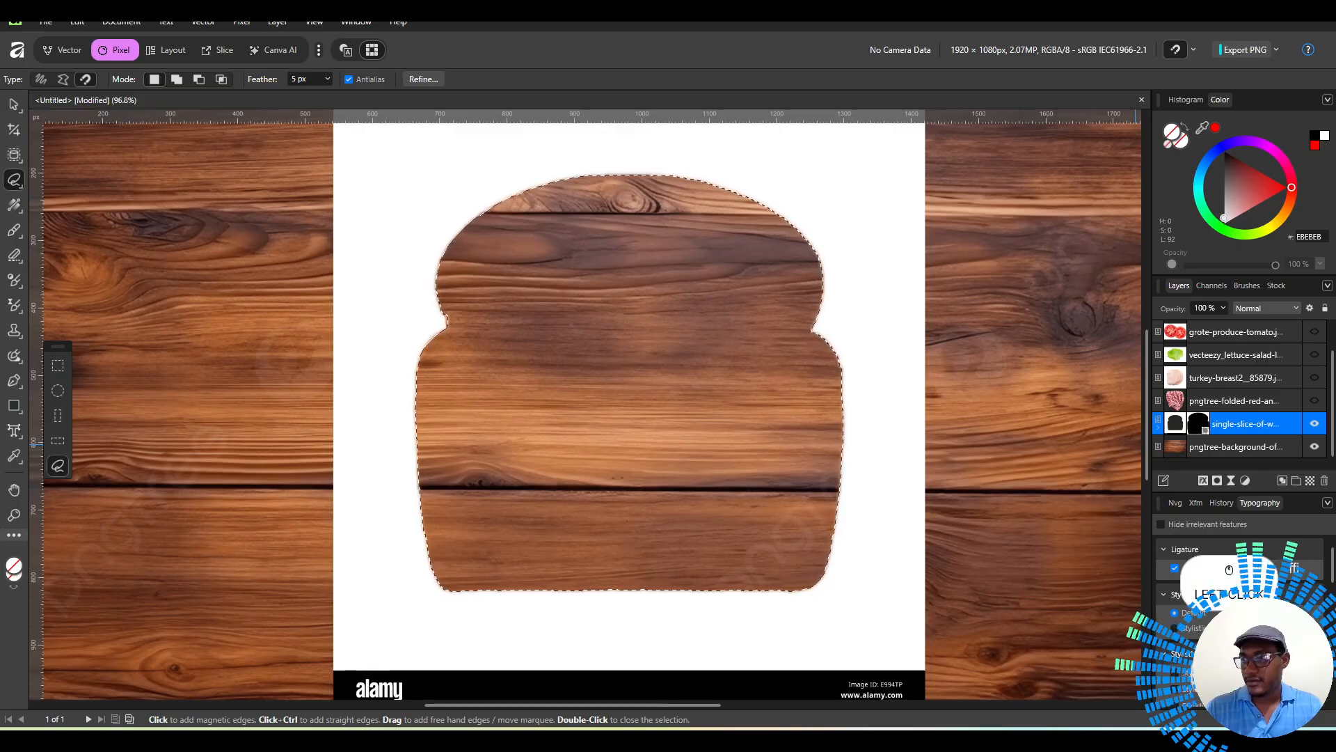
key(Caps_Lock)
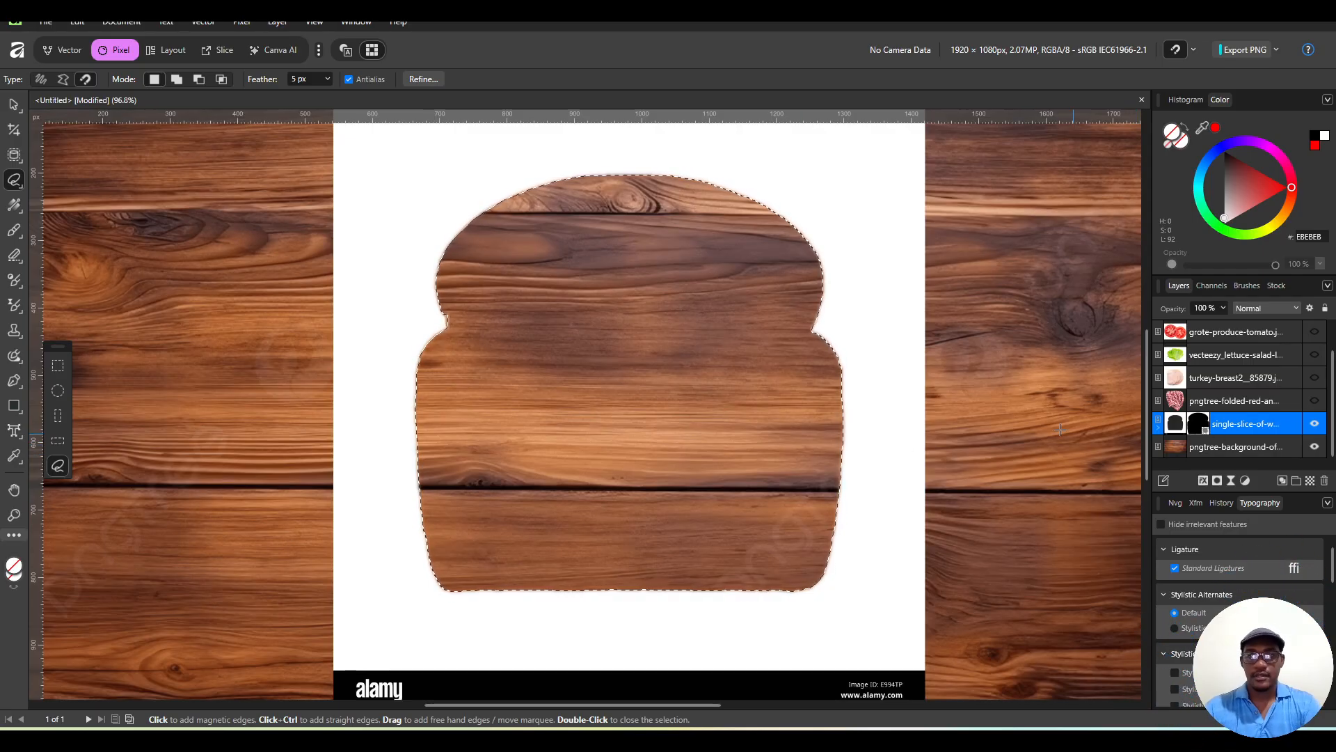
click(1176, 427)
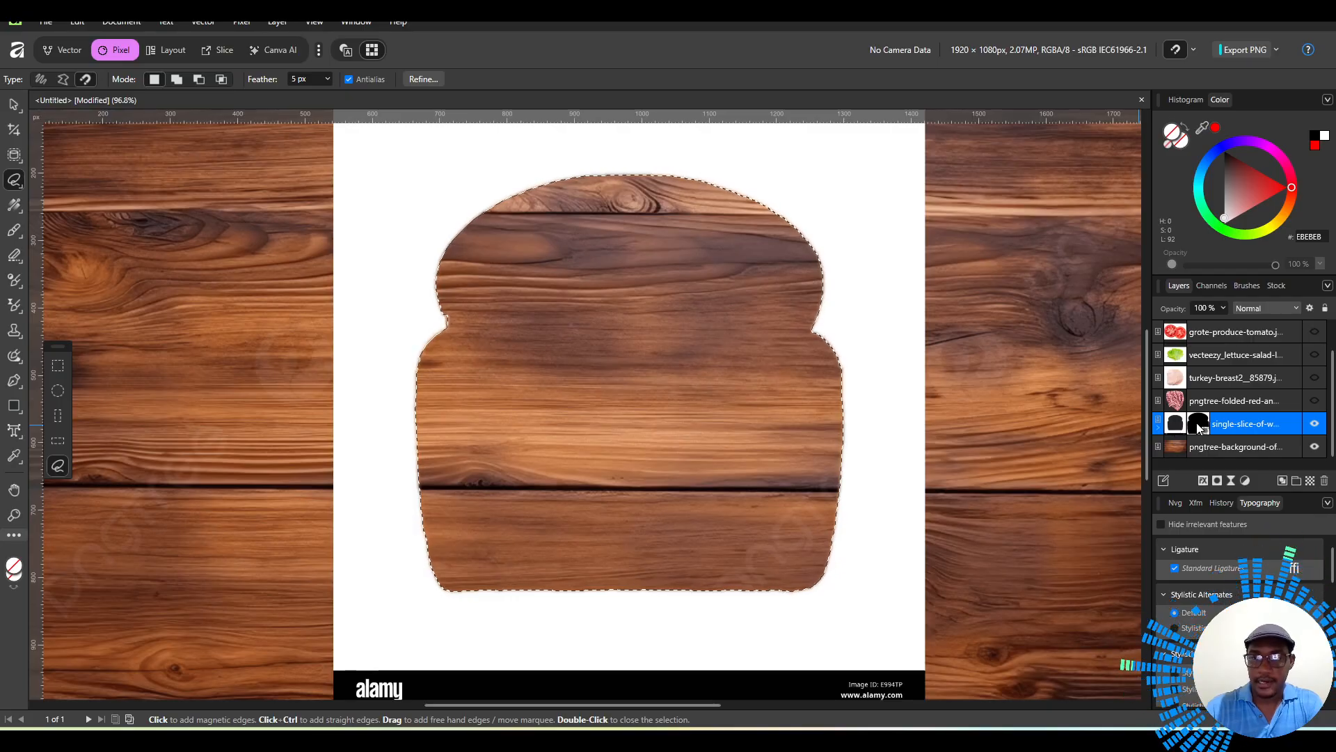
click(1199, 429)
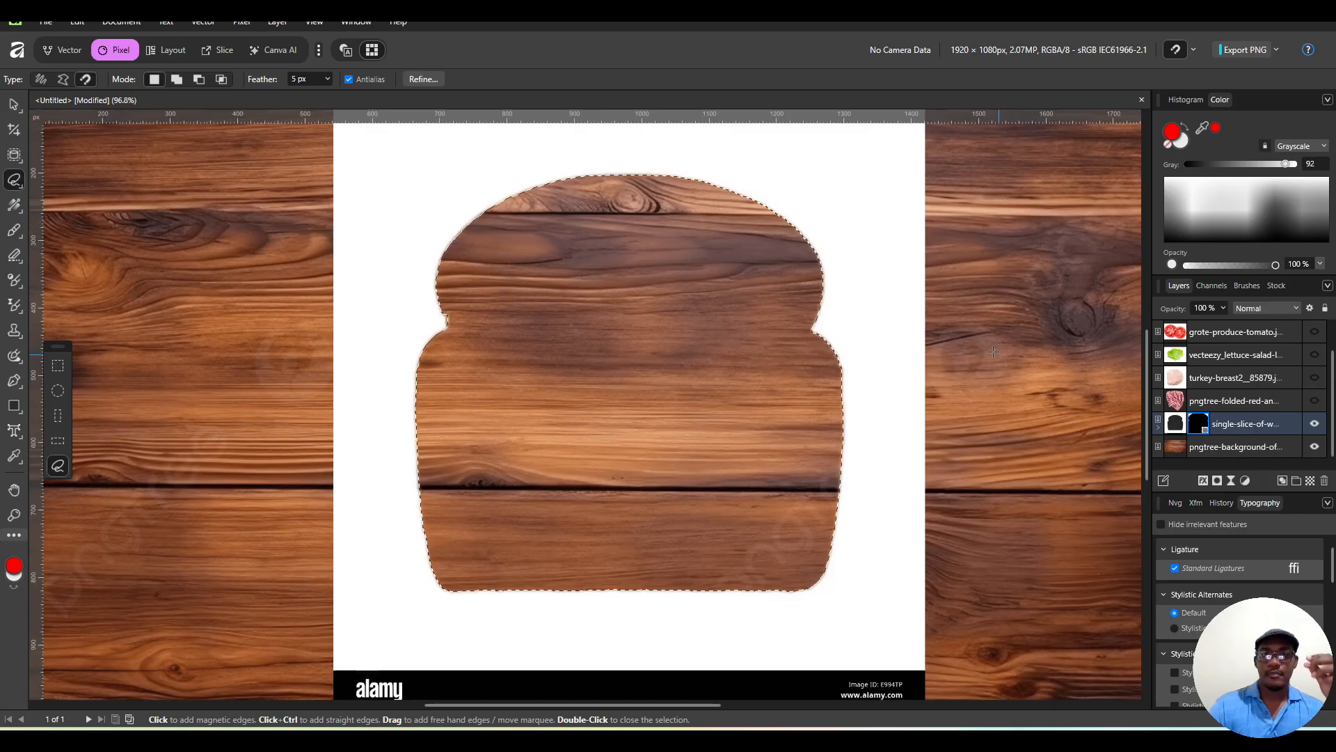
key(ctrl+z)
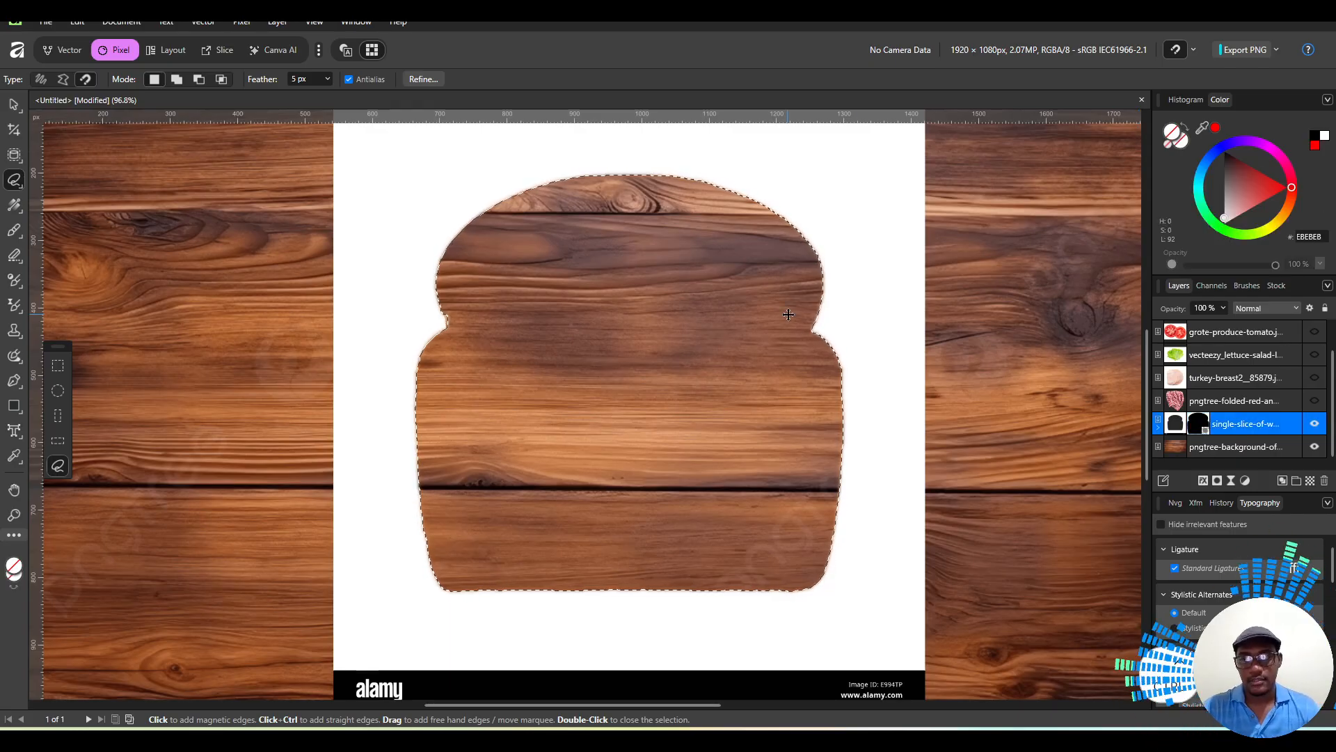
key(ctrl+z)
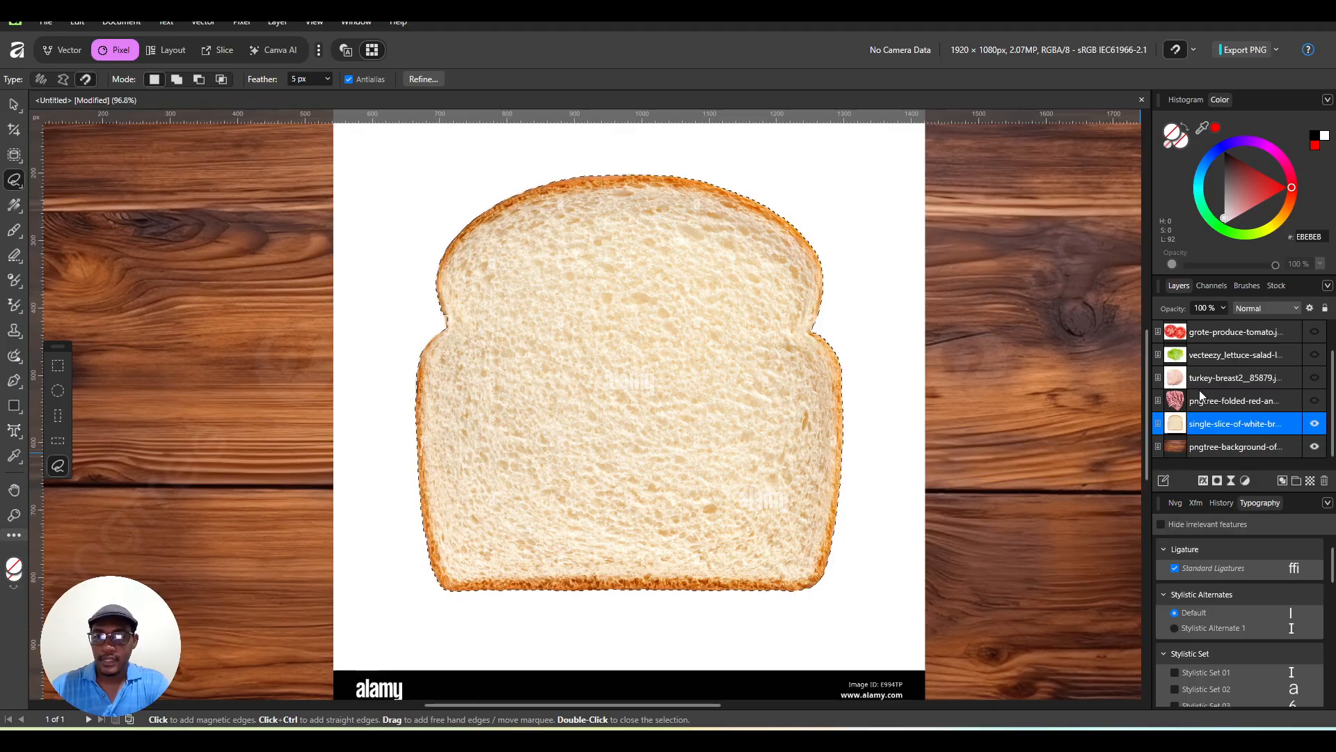
Add a mask to the bread slice layer from the selection, hiding the white background.
click(1217, 485)
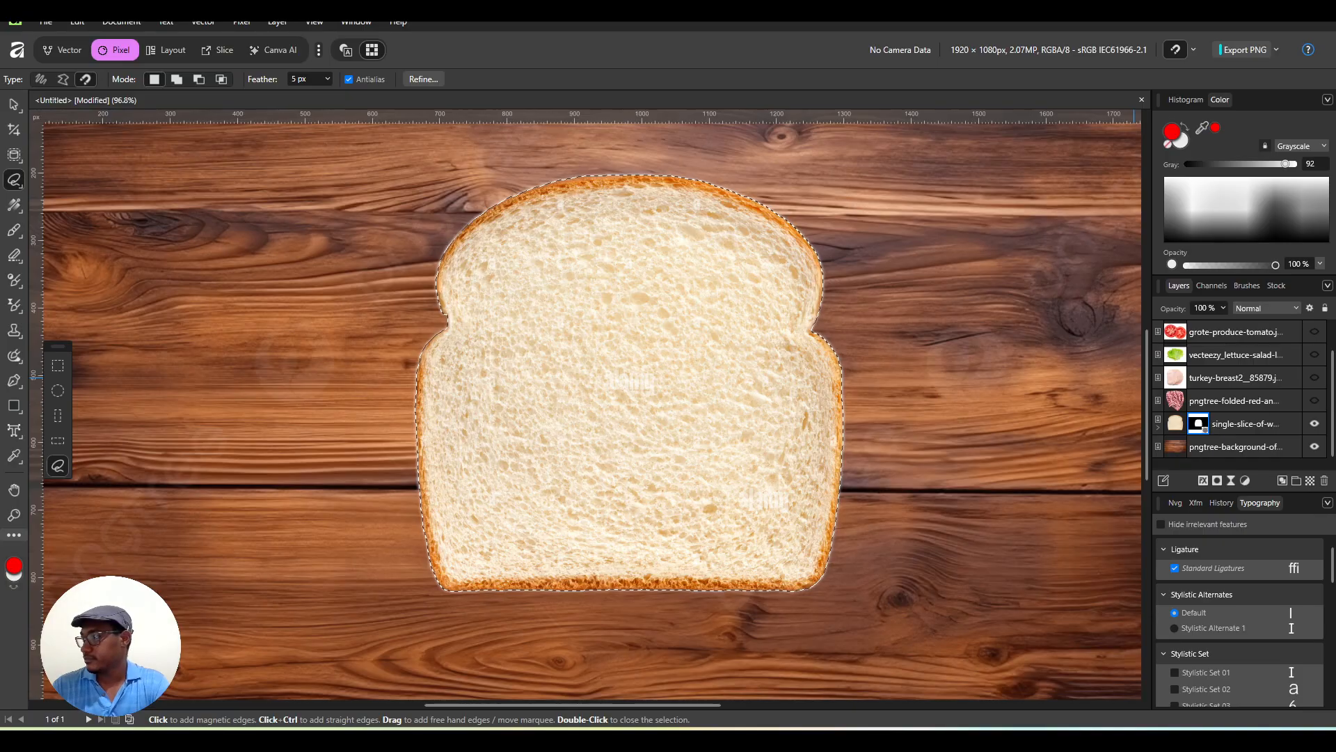
Set the Freehand Selection Tool to the freehand type, discarding the stray magnetic outline, and clear the selection.
click(872, 320)
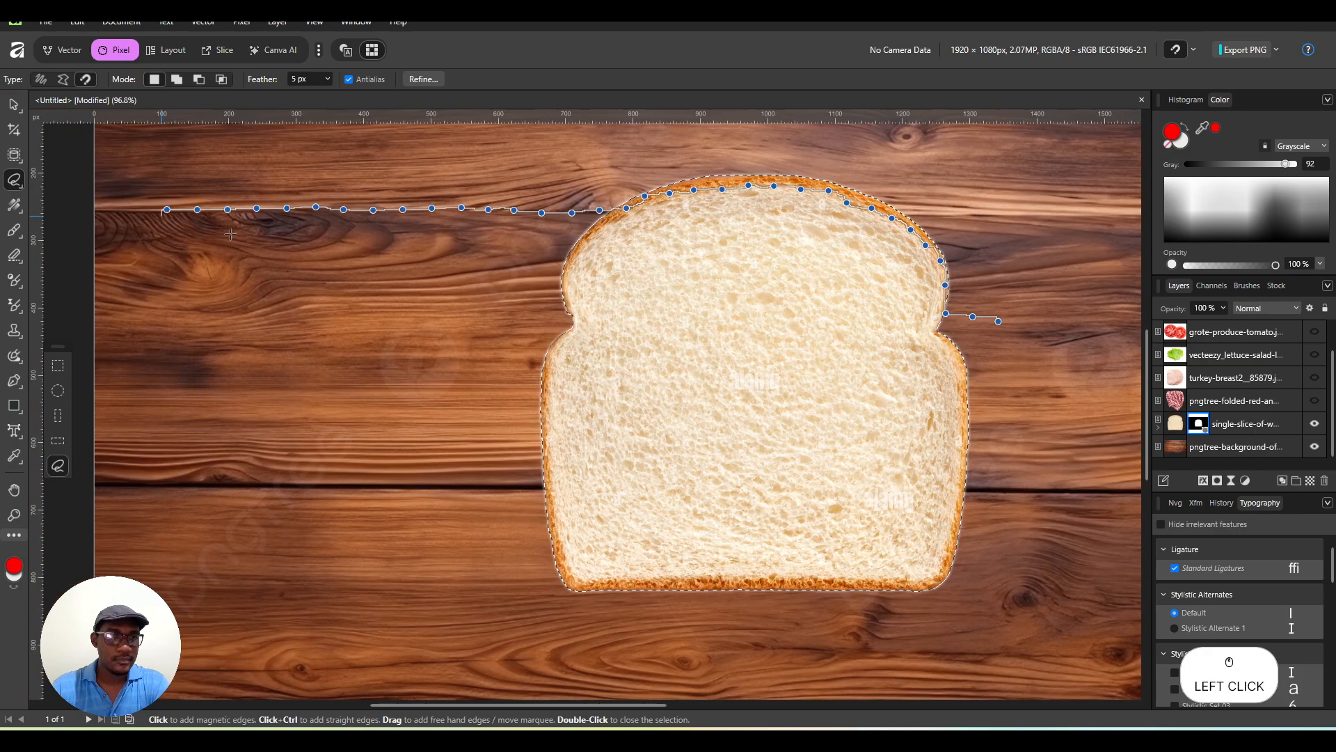
click(195, 165)
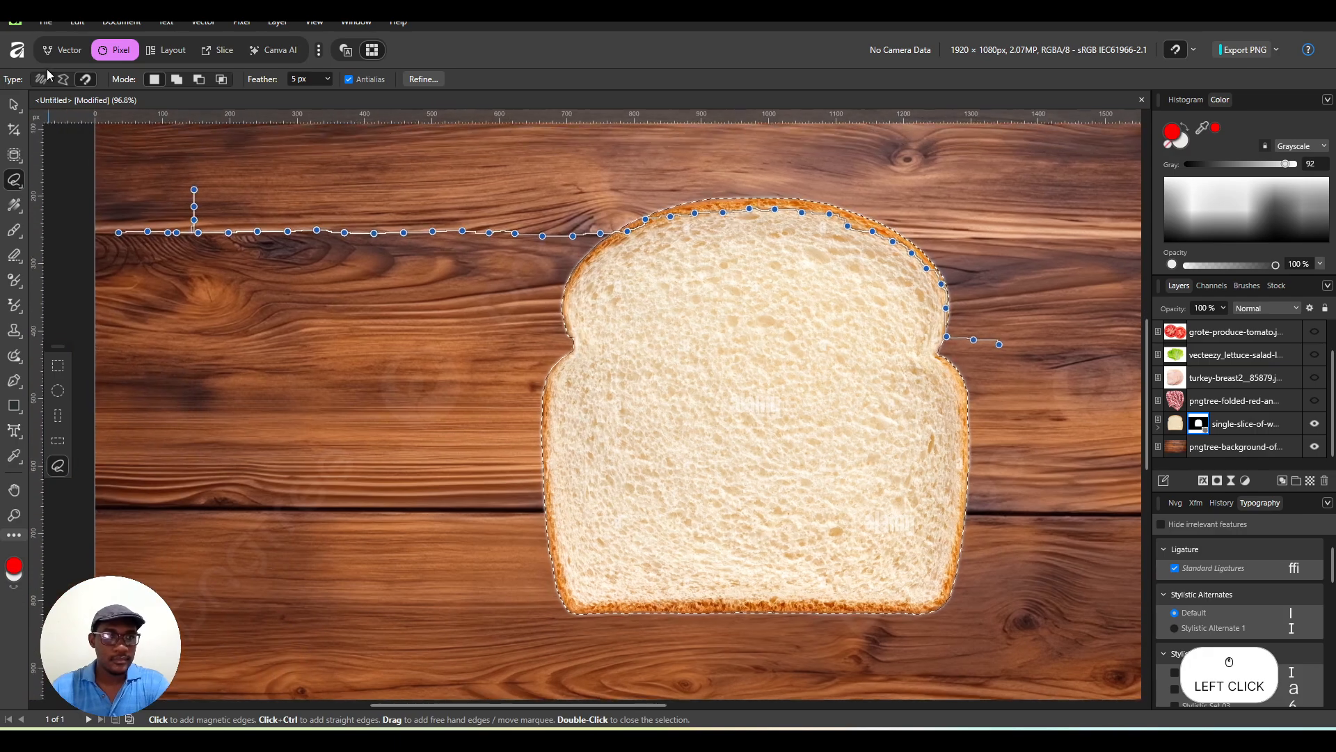
click(43, 79)
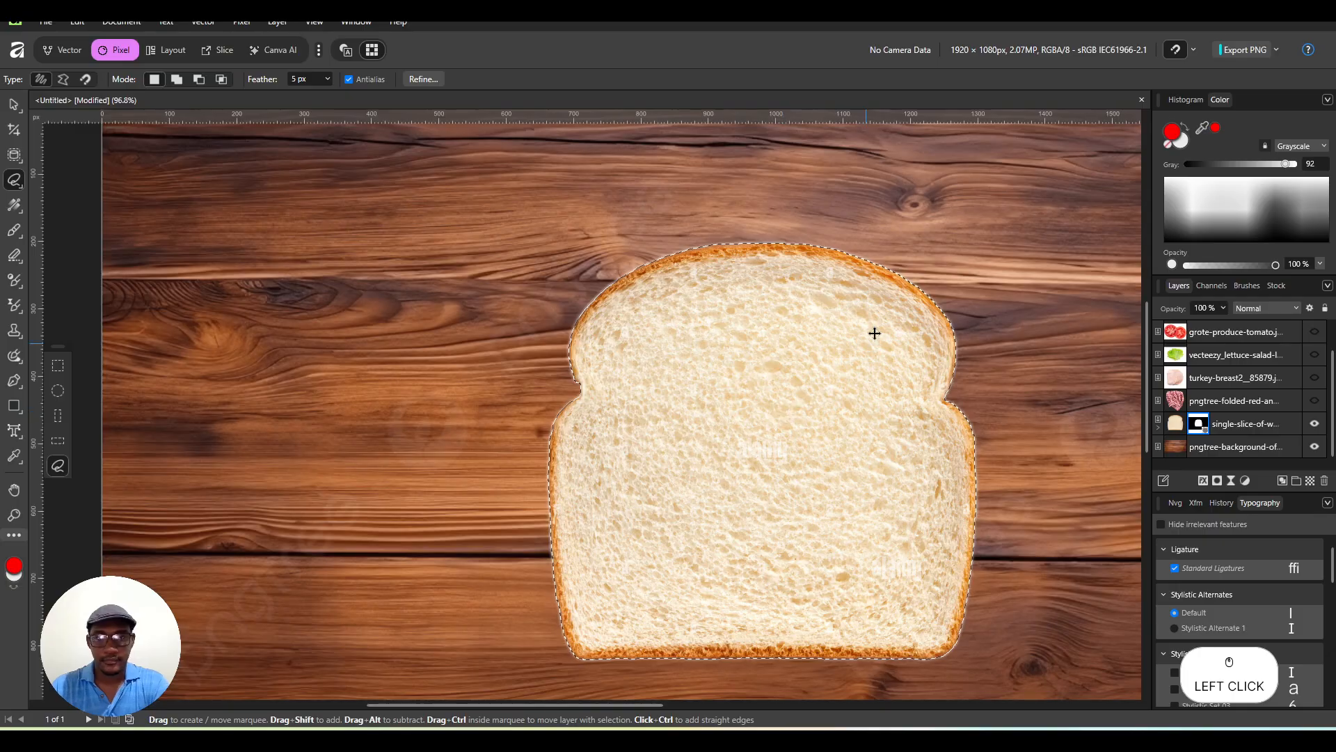
click(61, 199)
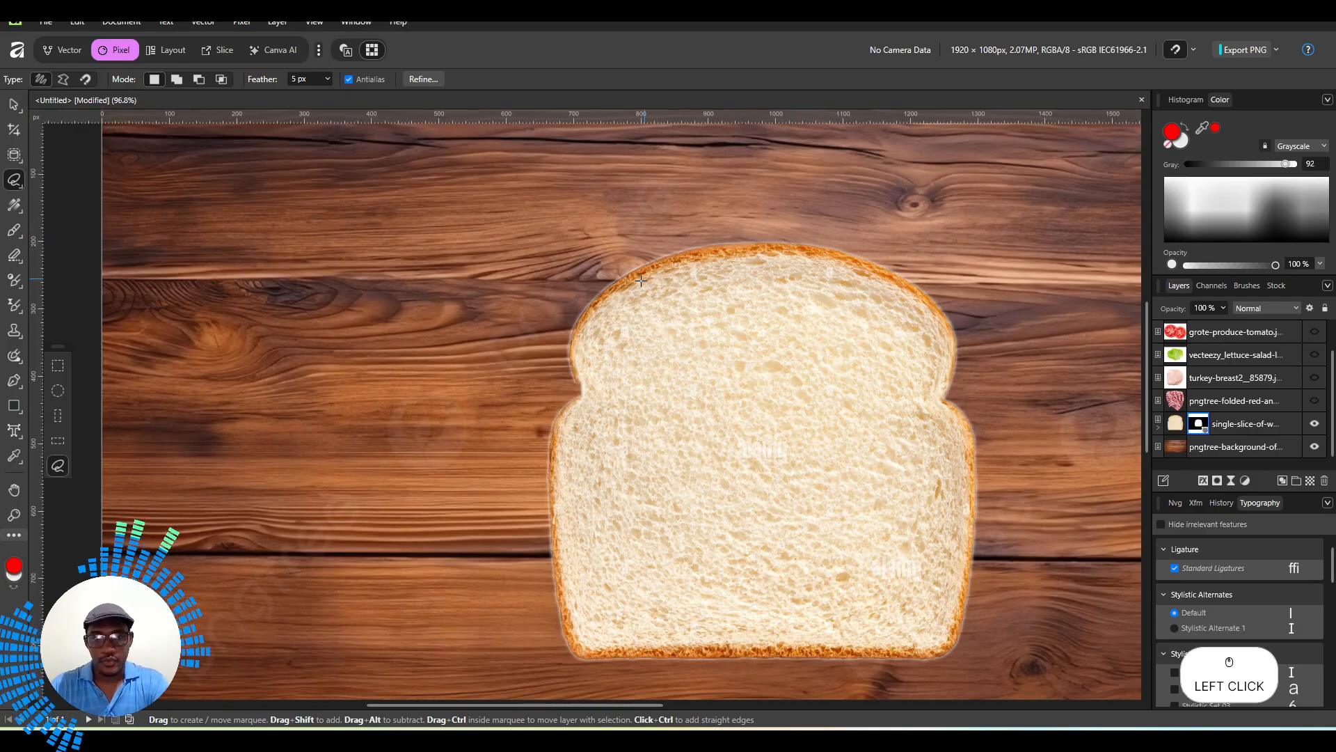
Examine the feathered crust edge of the masked bread slice, and undo the mask.
scroll(654, 309, up, 4)
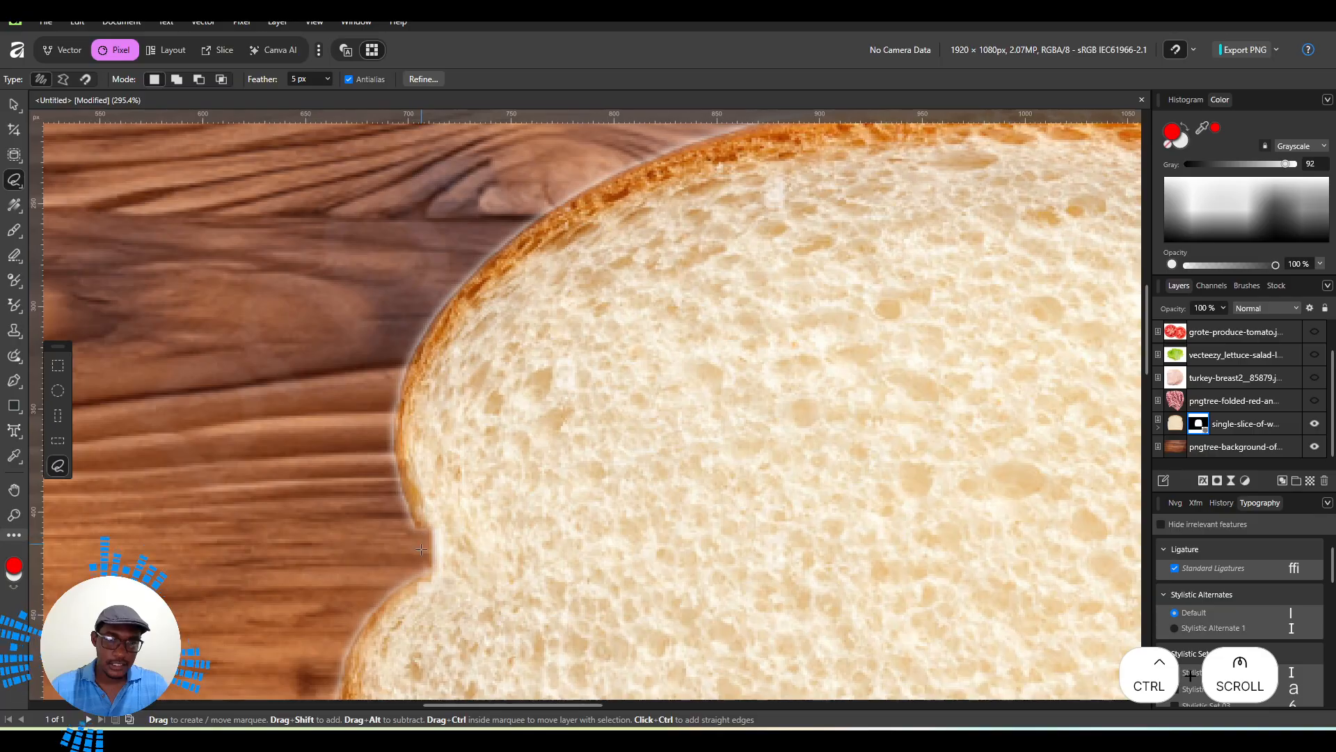
scroll(536, 470, down, 2)
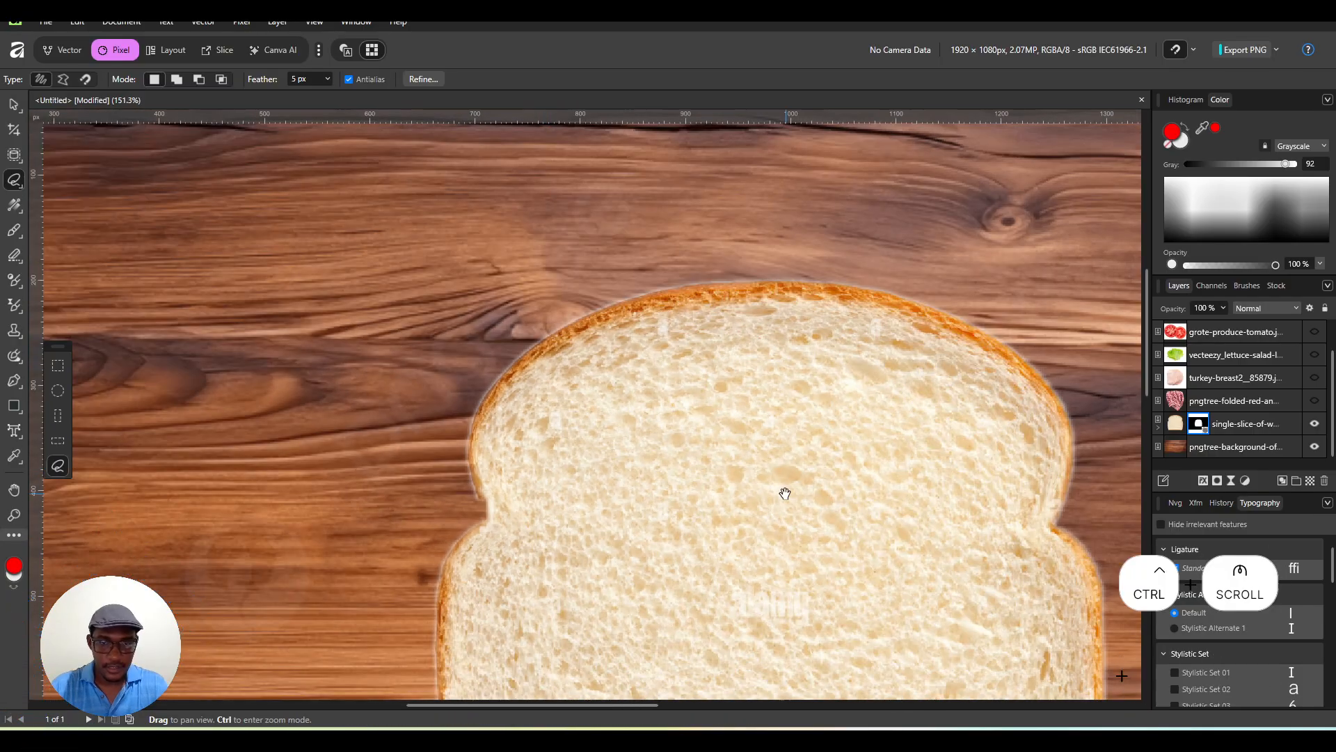
drag(784, 493, 554, 195)
scroll(604, 264, down, 1)
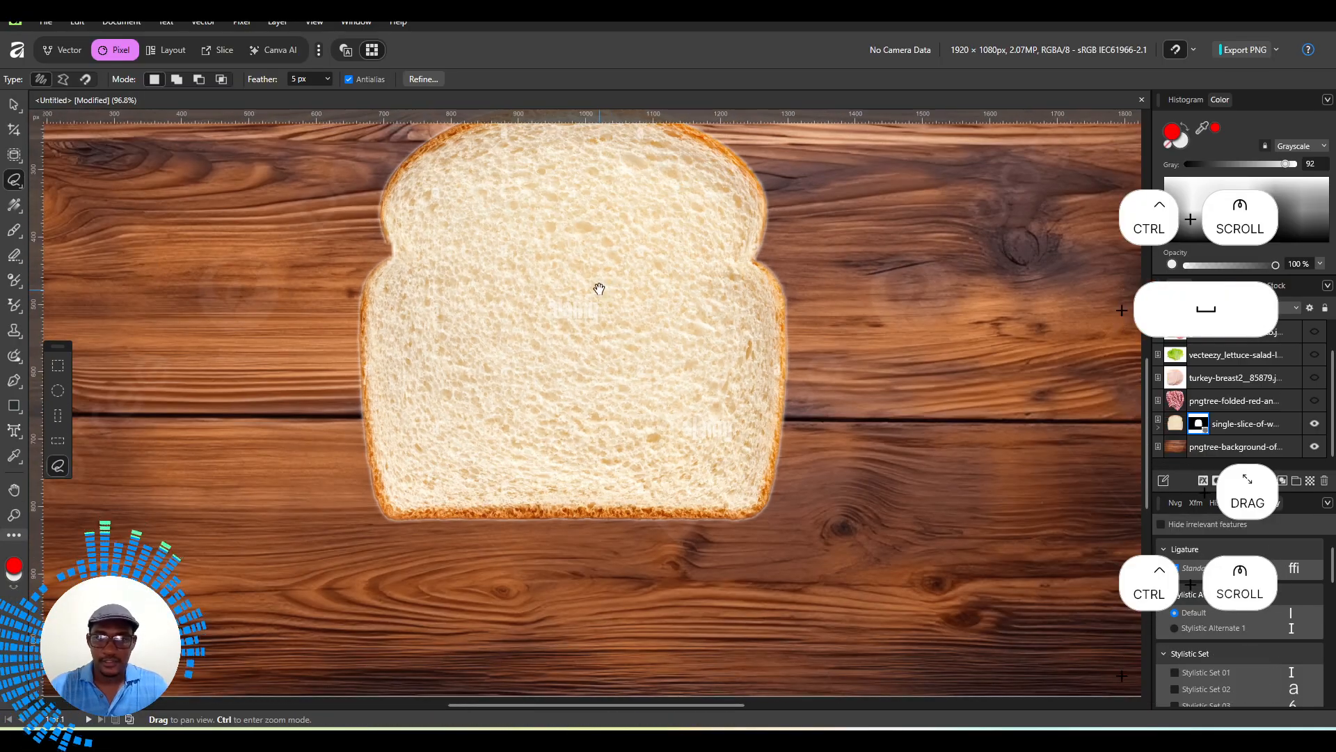
drag(599, 288, 658, 403)
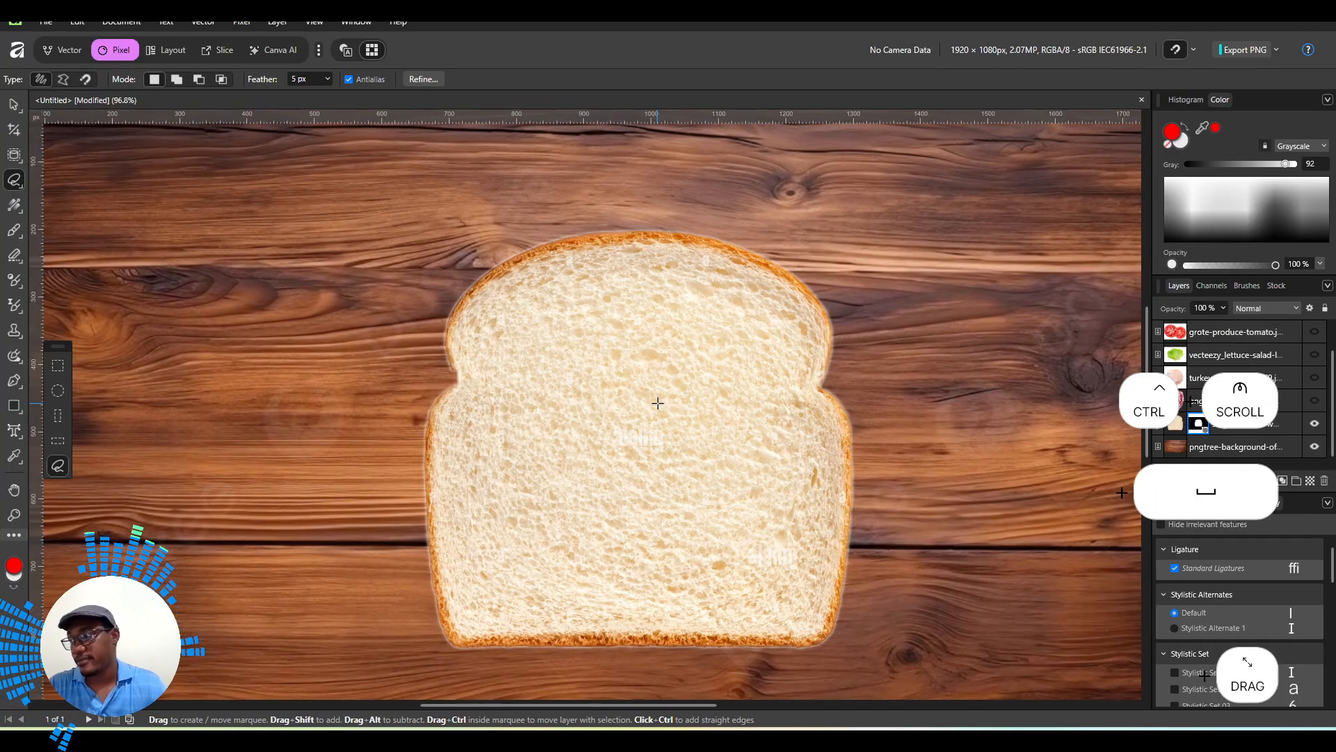
scroll(639, 331, down, 1)
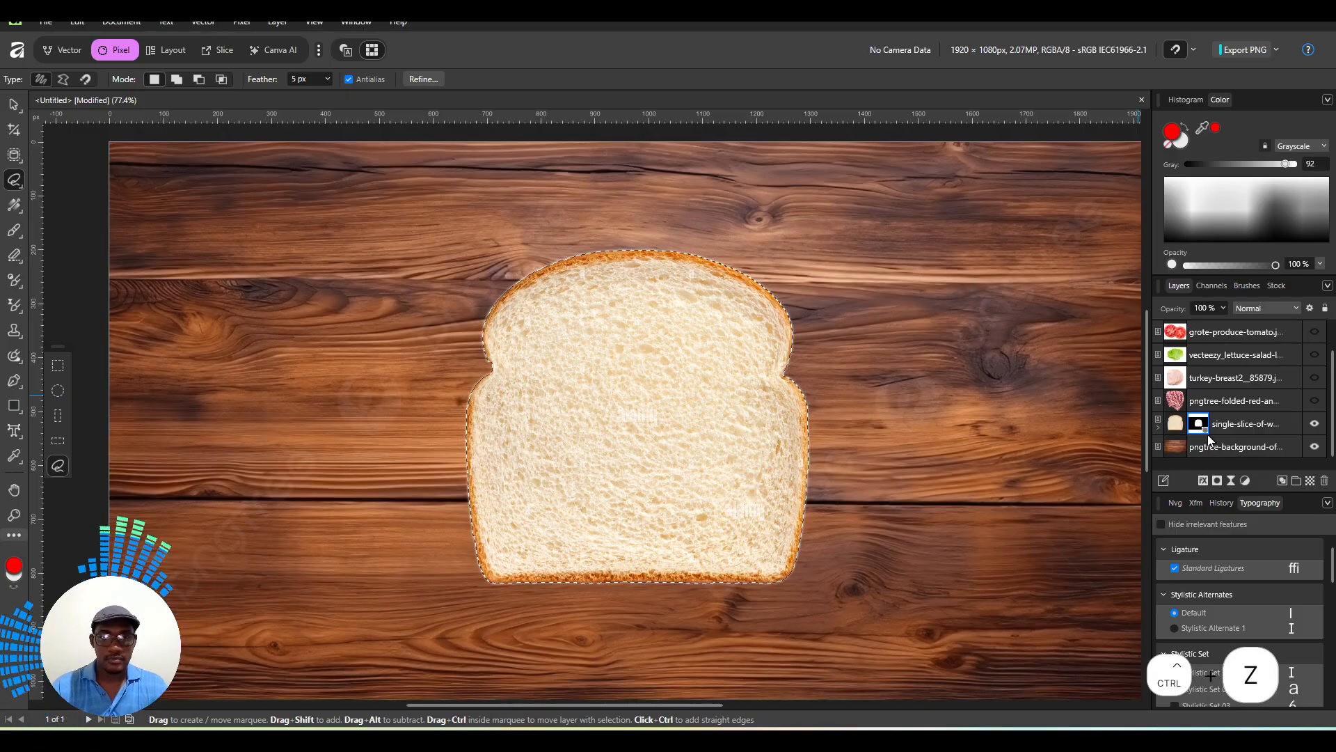
key(ctrl+z)
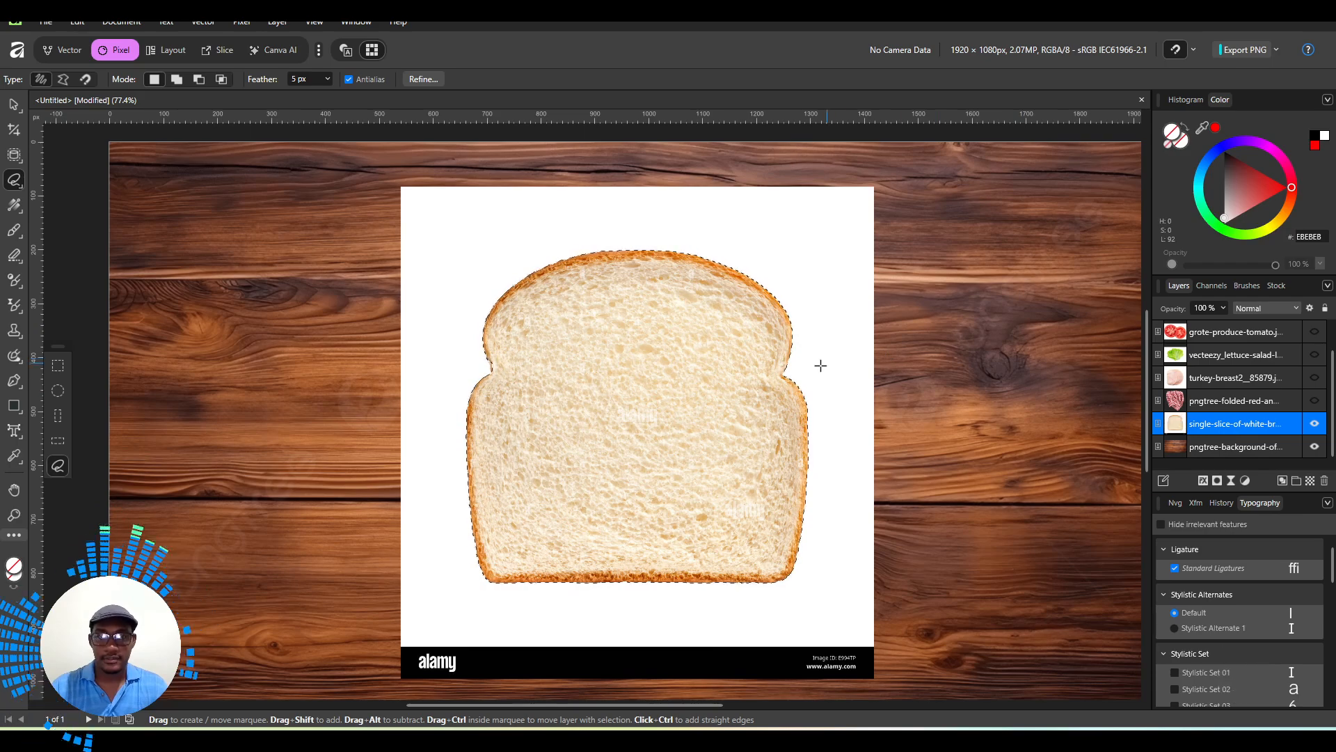
Open the selection tool's feather value for editing, and clear the selection around the bread slice.
click(310, 81)
key(Insert)
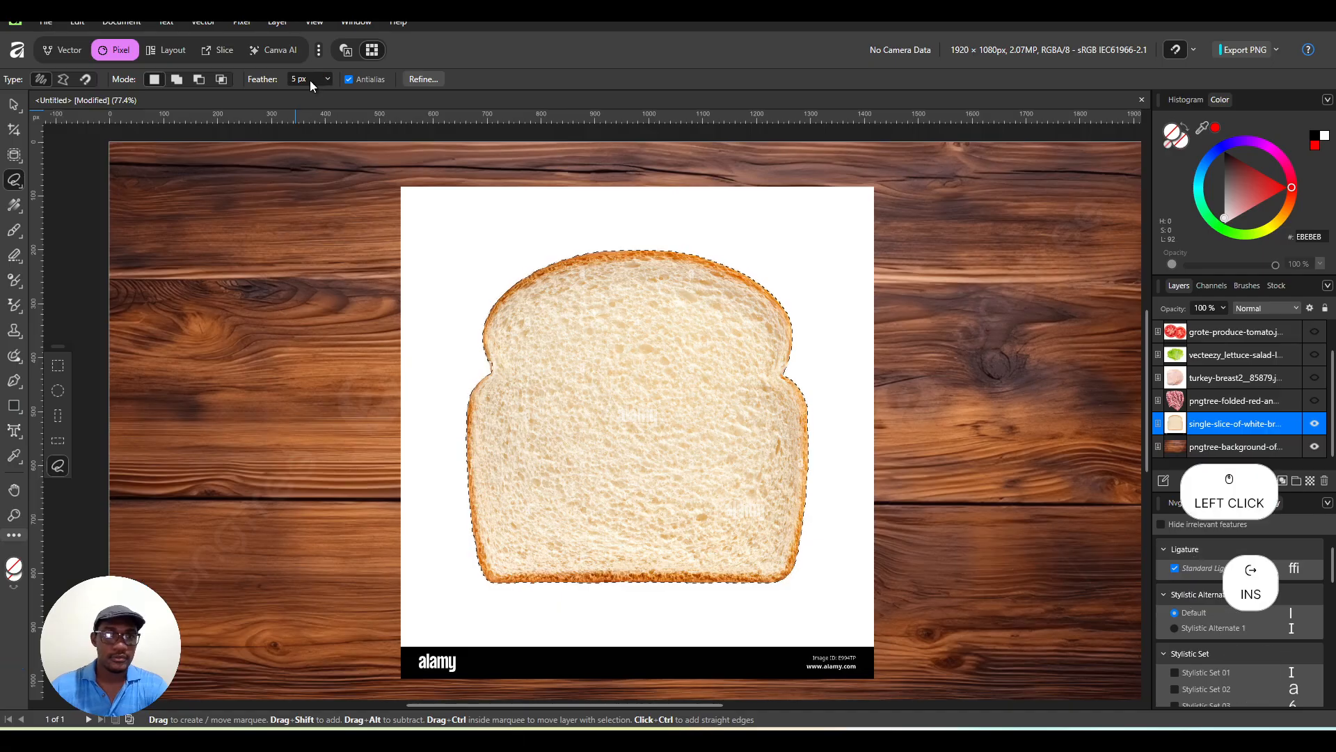
key(Return)
click(346, 268)
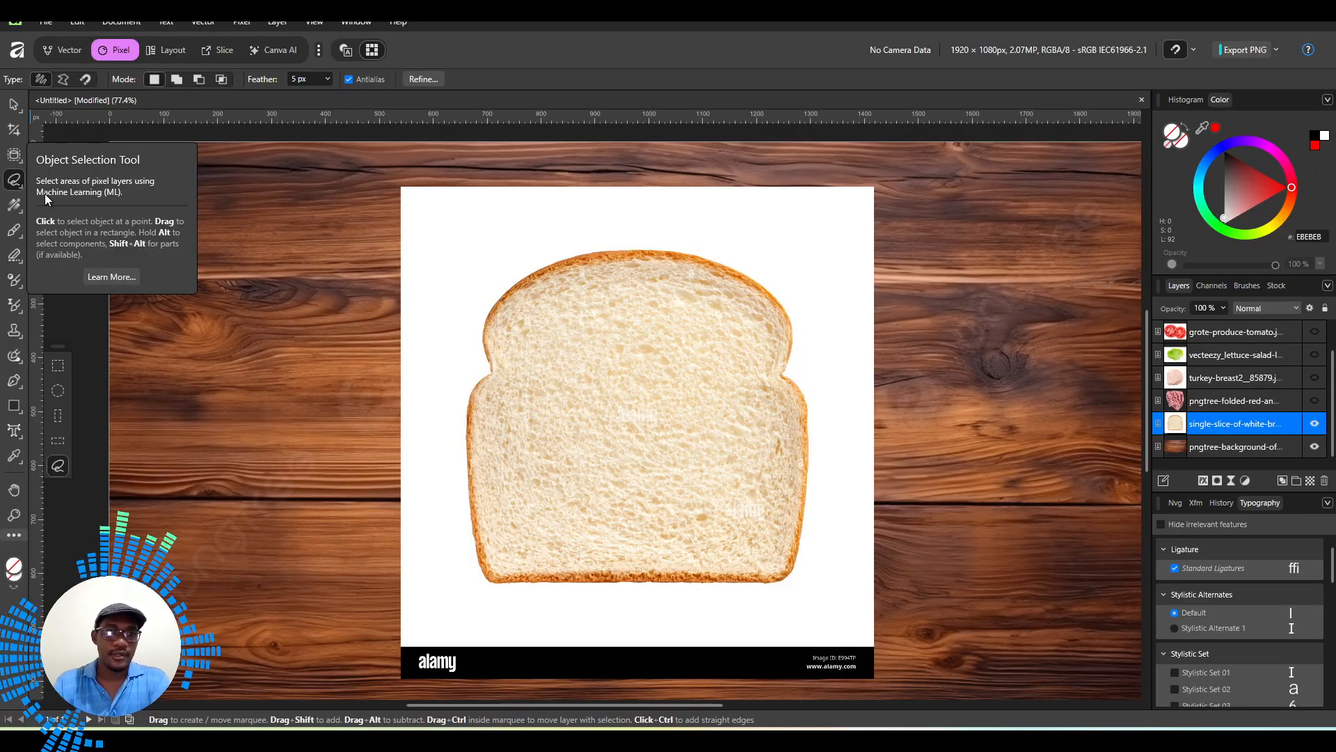
Select the bread slice with the Object Selection Tool, with multi-part objects and soft edges turned off.
click(15, 157)
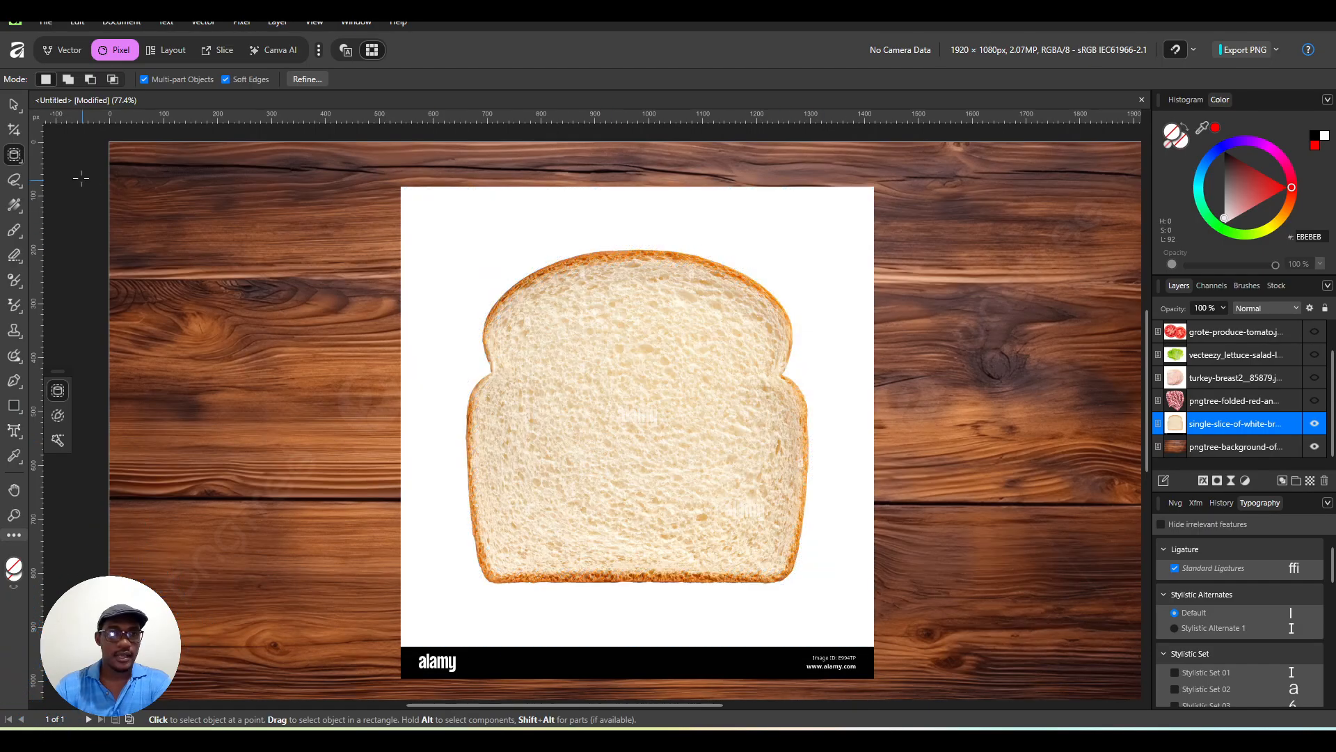
click(226, 80)
click(144, 80)
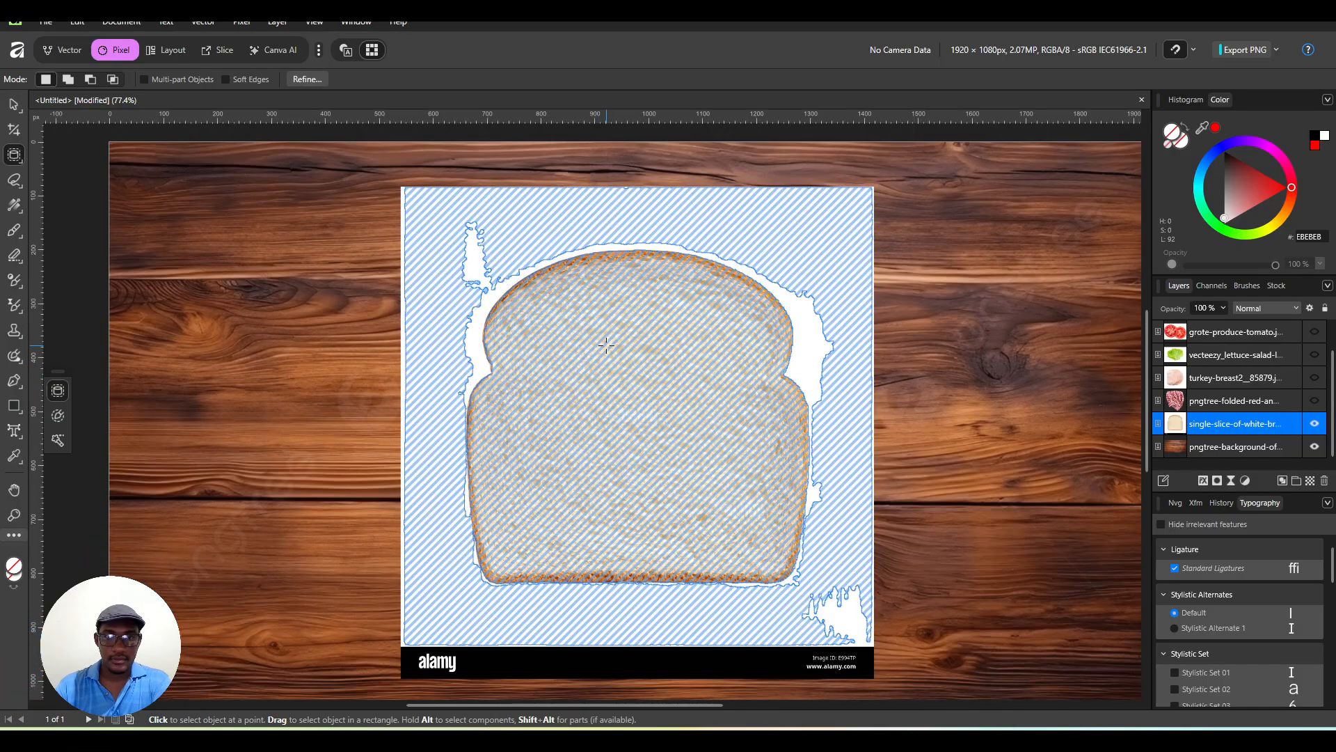
drag(438, 228, 588, 383)
drag(722, 492, 817, 604)
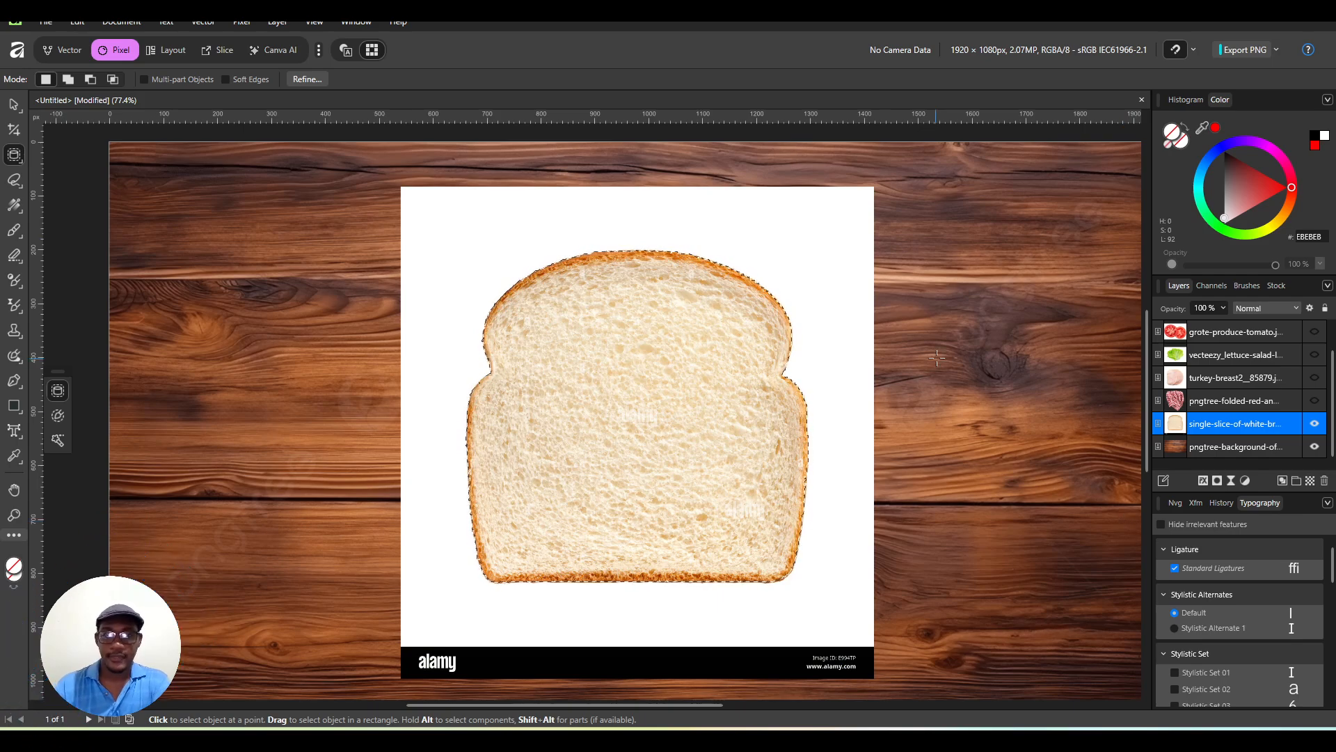
Add a mask to the bread slice layer from the selection, and clear the selection with the Freehand Selection Tool.
click(1216, 482)
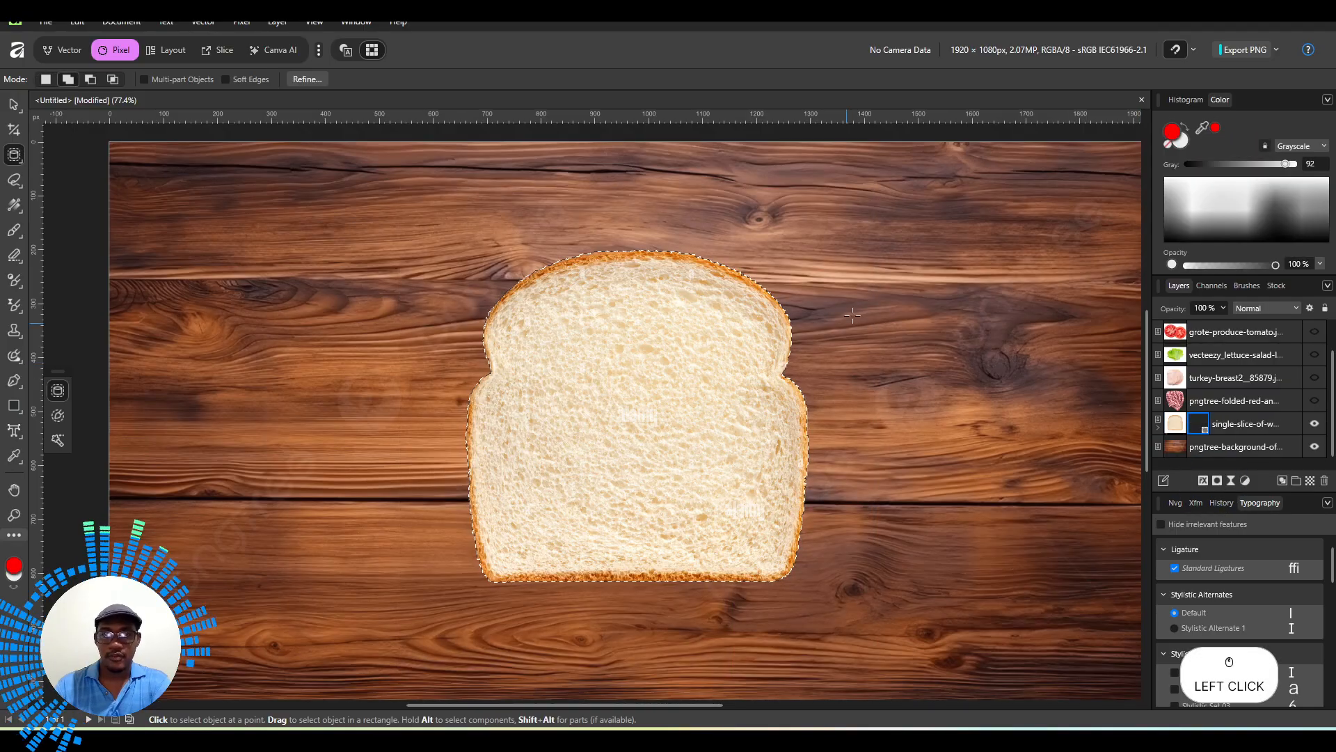
click(20, 184)
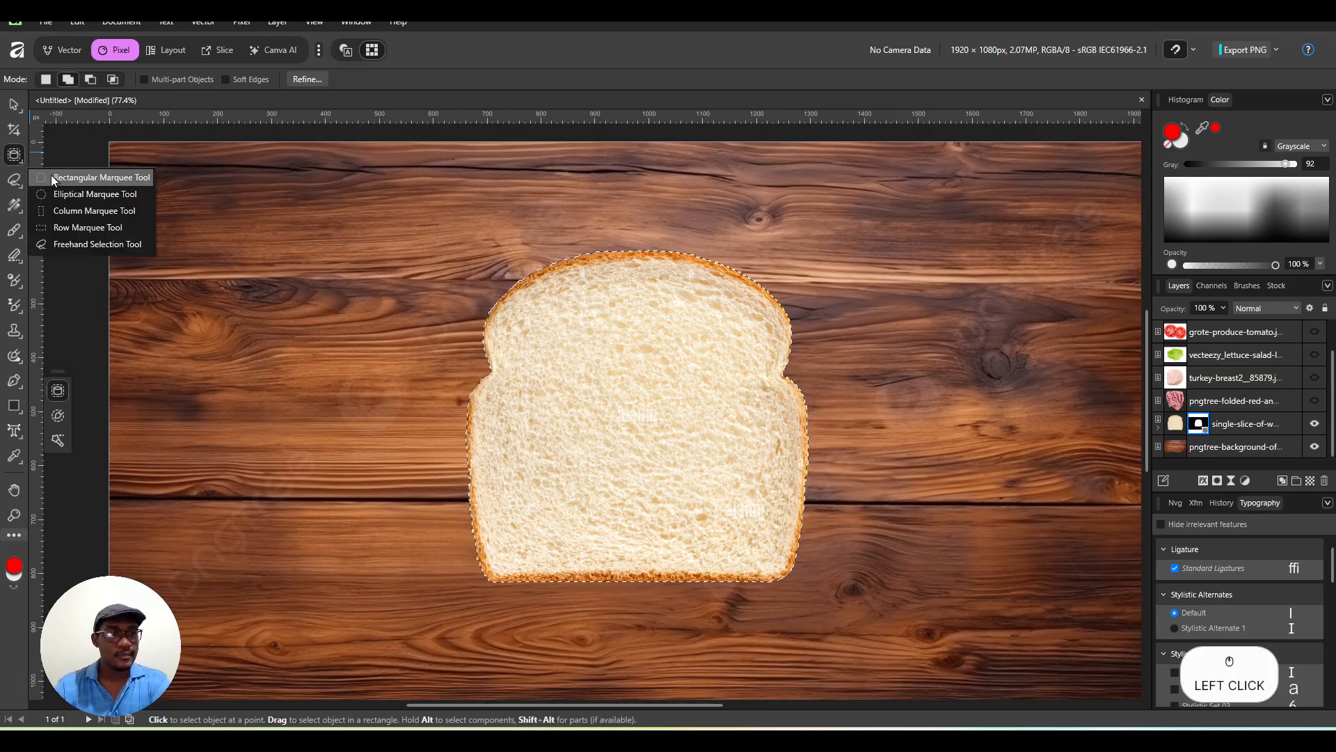
click(79, 149)
click(14, 179)
click(74, 171)
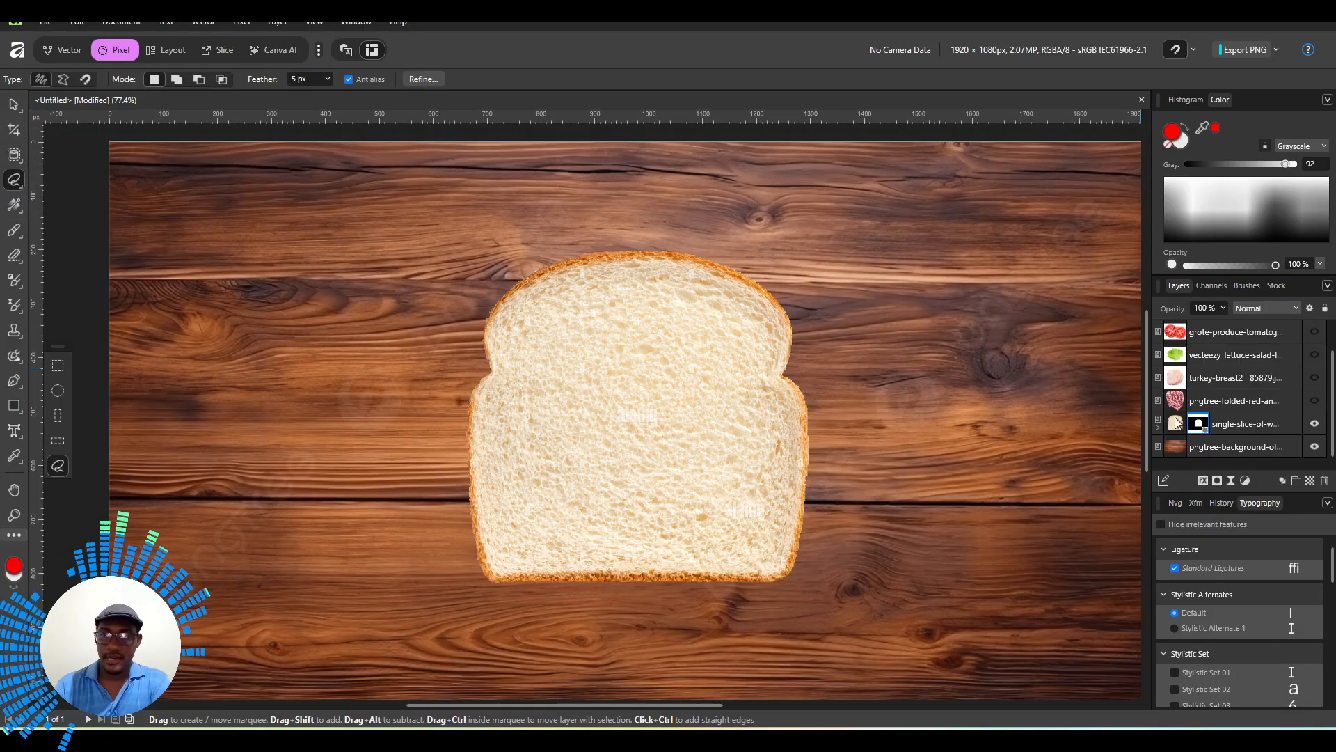
Preview the folded red checkered cloth layer without the bread slice, and restore both layers' visibility.
click(1315, 422)
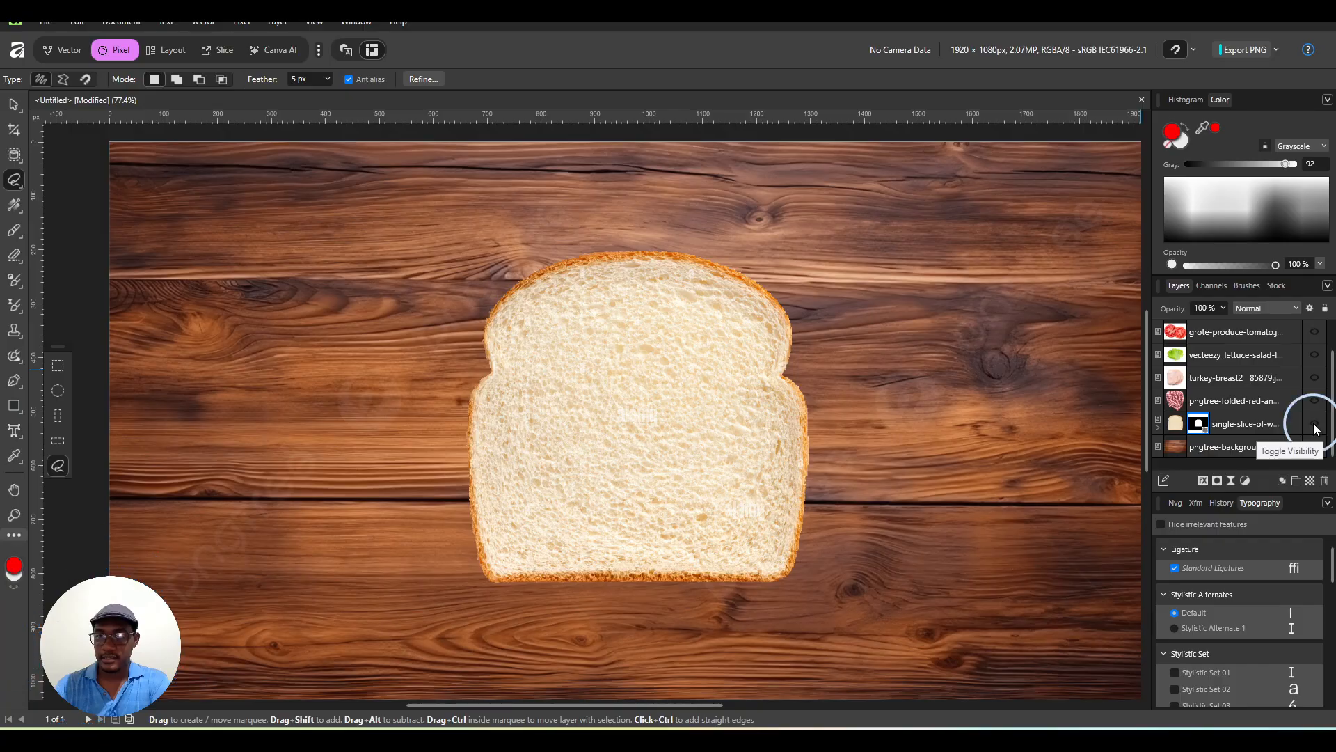
click(1315, 401)
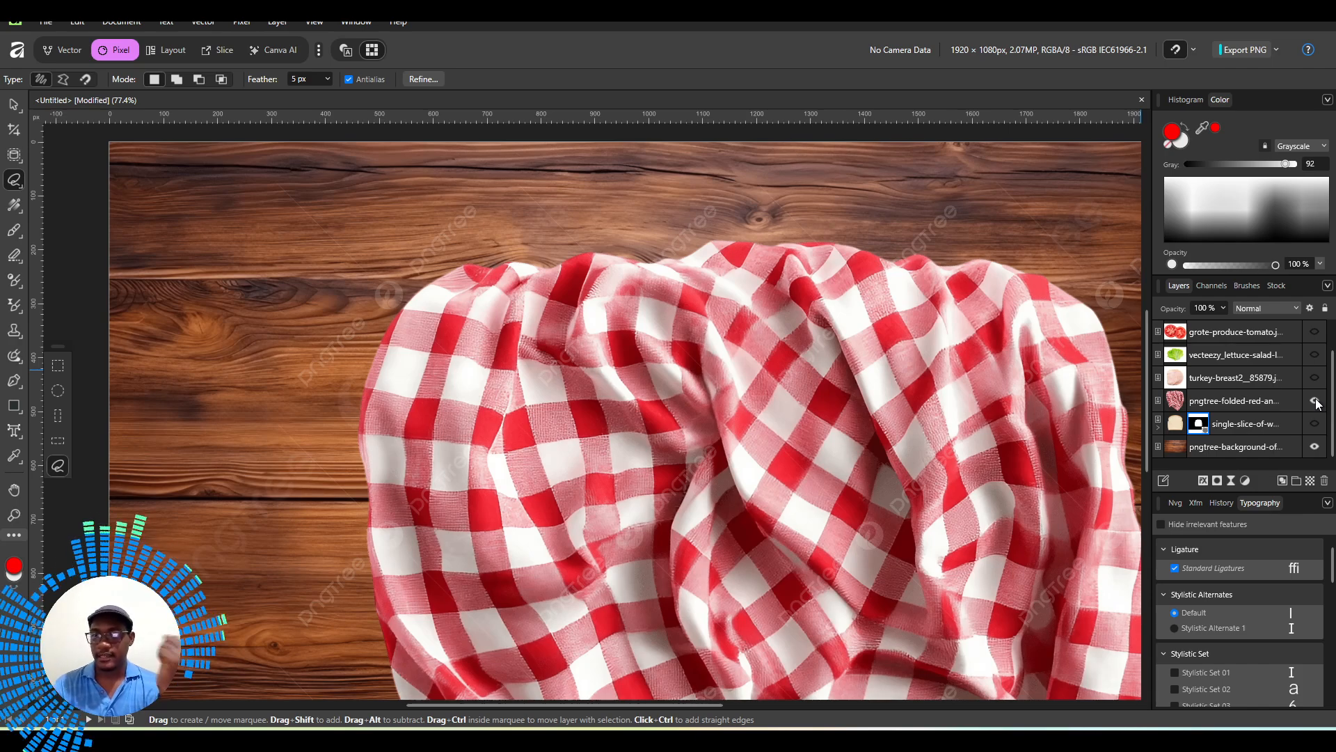
click(1315, 401)
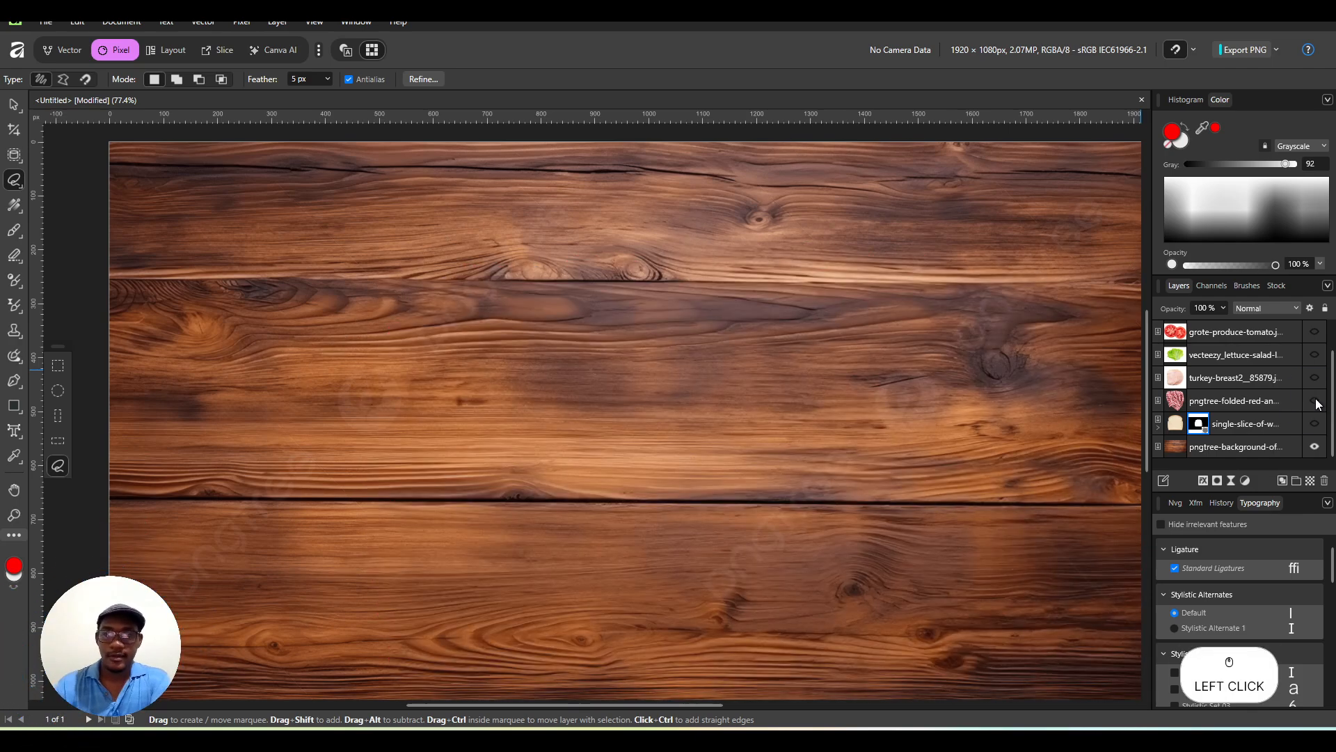
click(1317, 425)
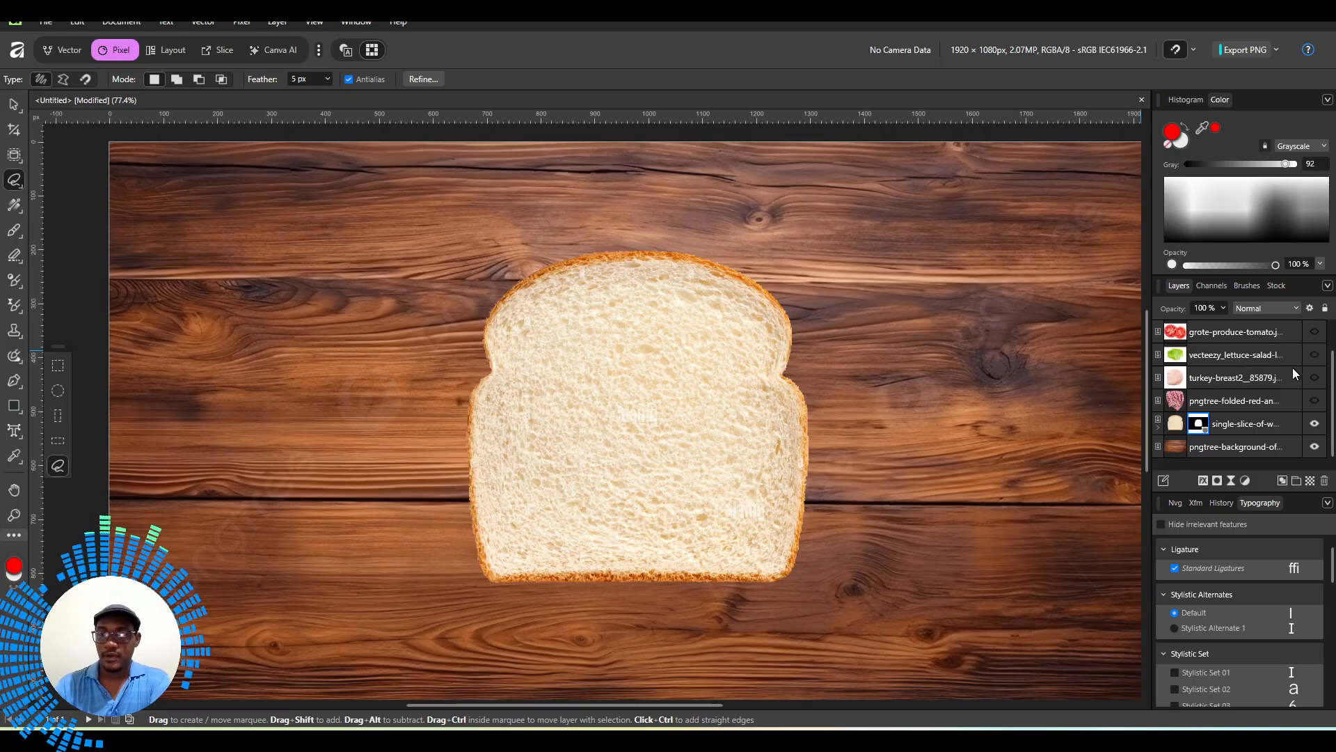
Preview the turkey breast and lettuce layers one after the other, and make the tomato layer visible.
click(1314, 378)
click(1316, 380)
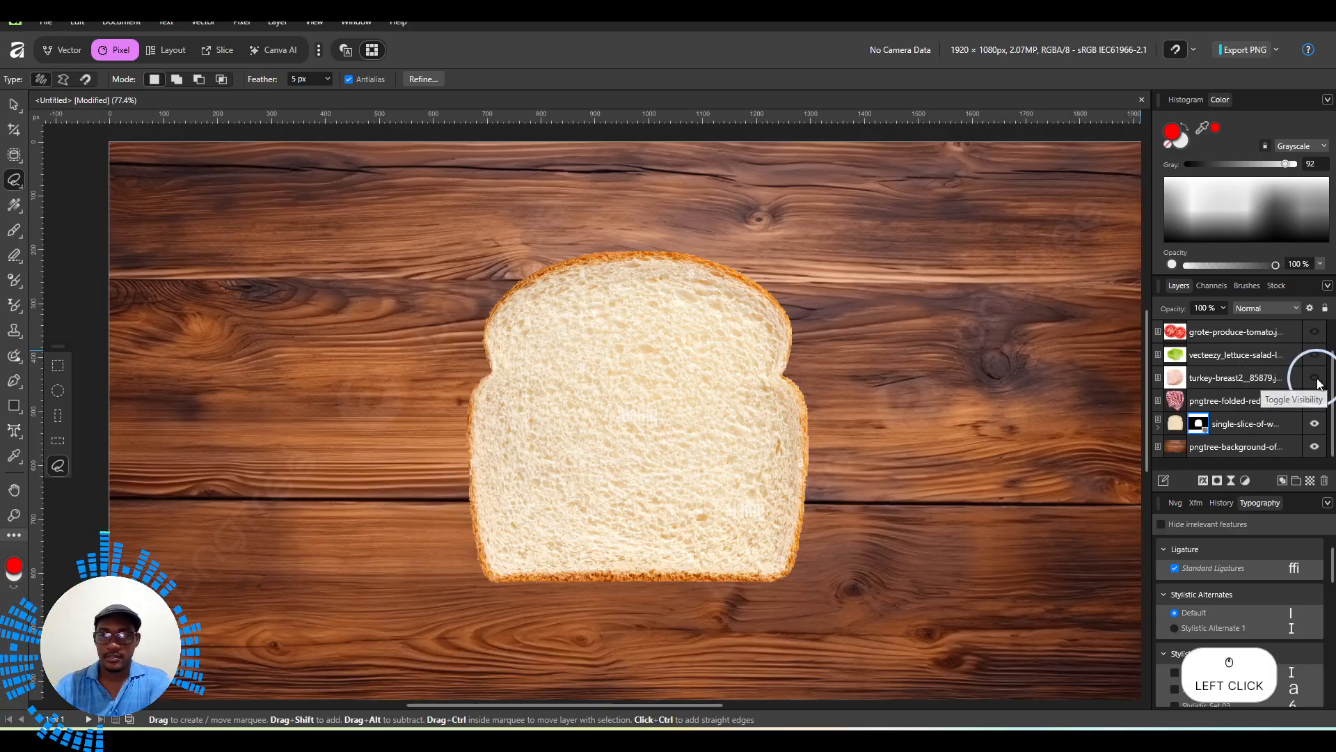
click(1314, 354)
click(1314, 355)
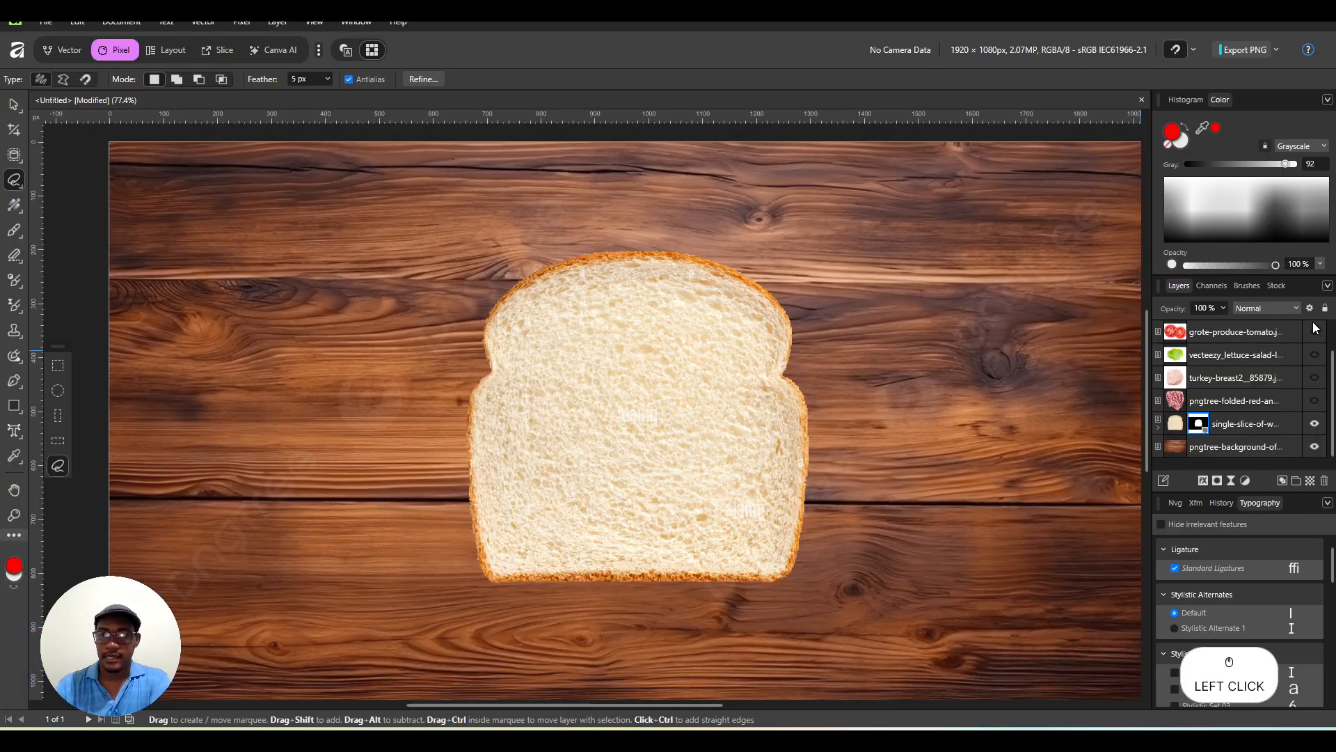
click(1315, 332)
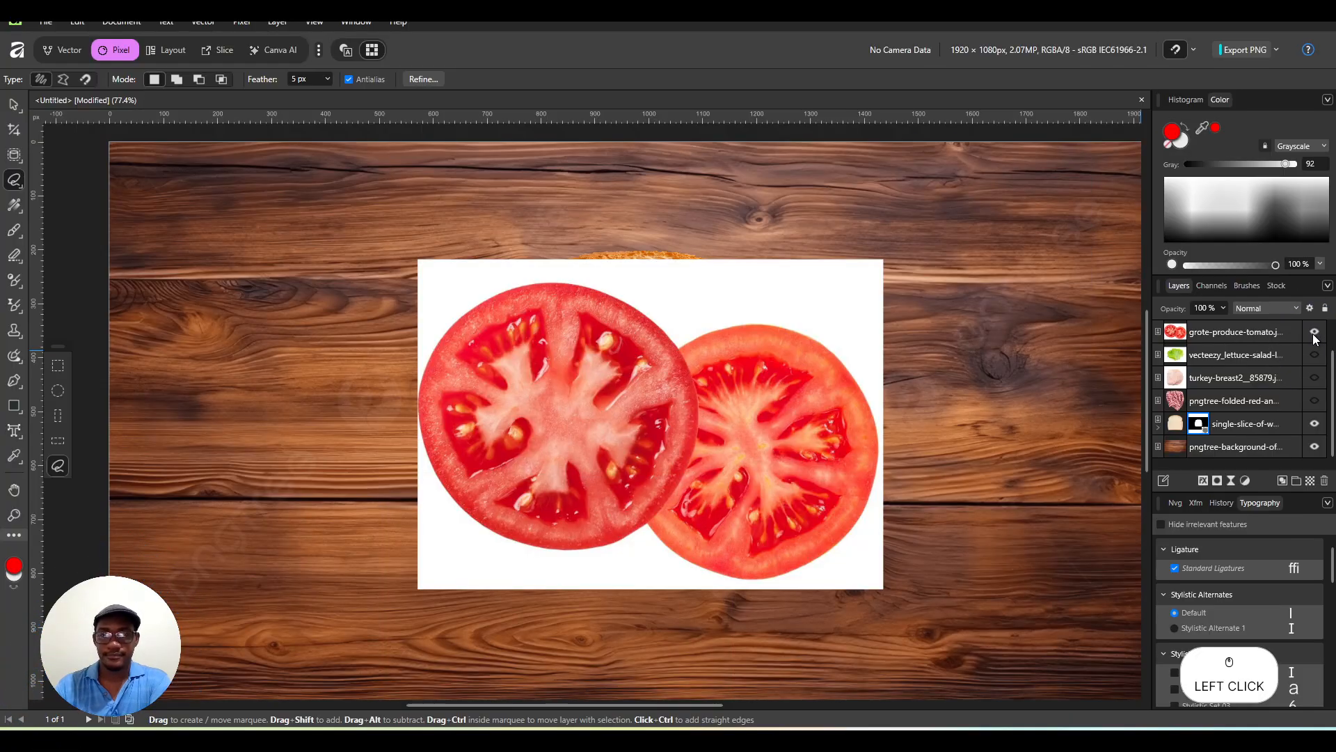
click(1314, 333)
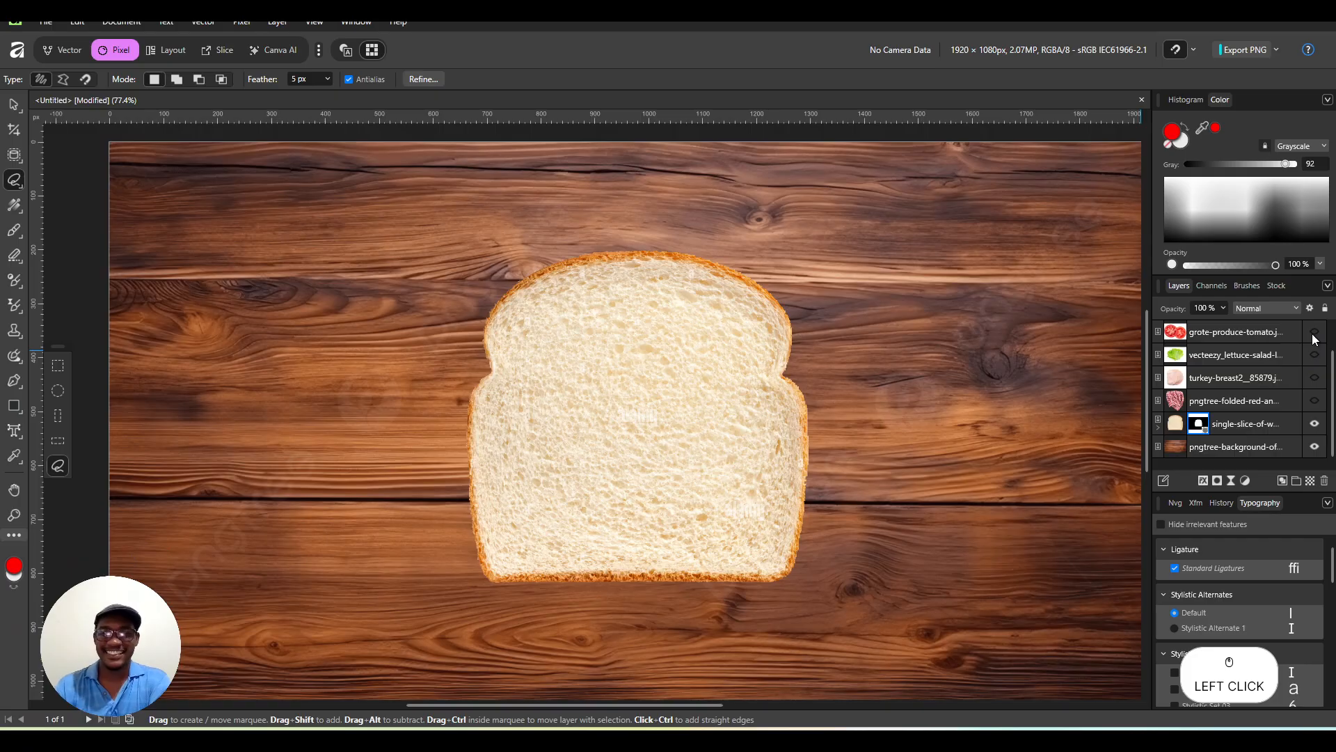
click(1314, 333)
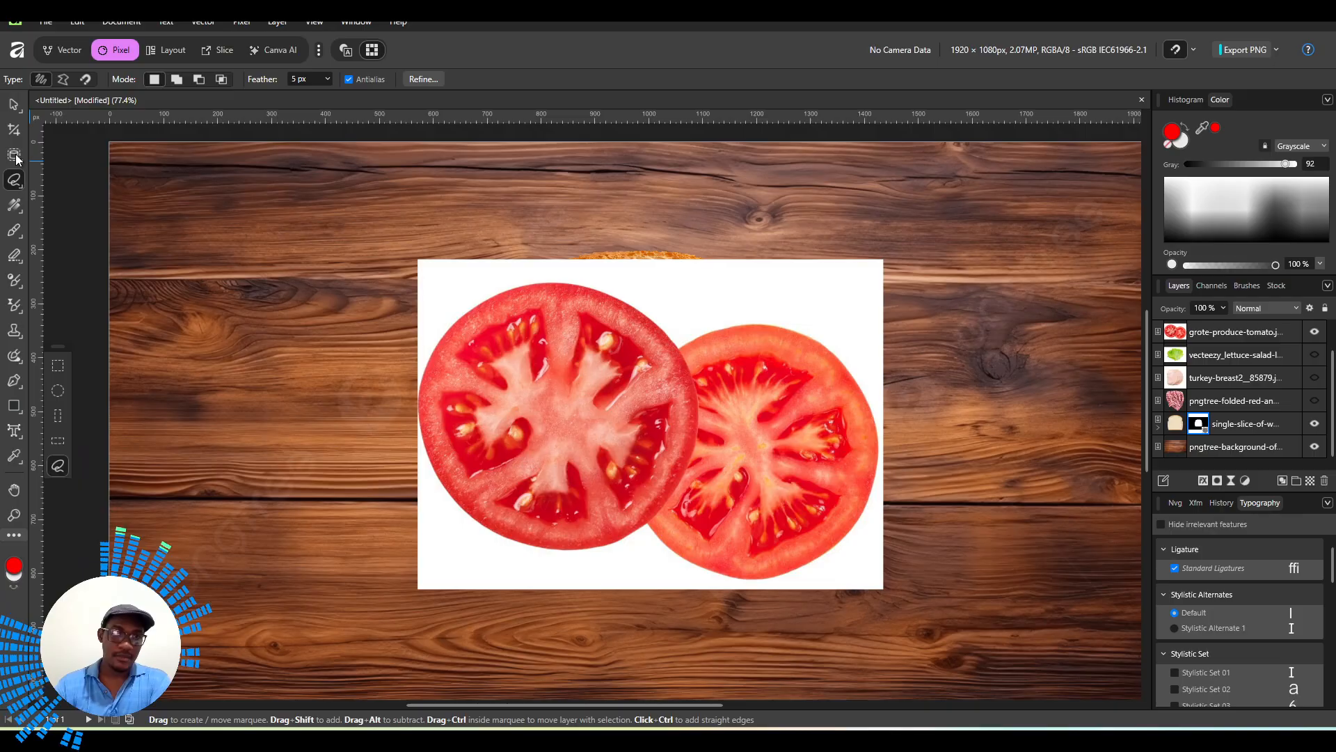
Select the white background of the tomato layer with the Flood Select Tool.
drag(16, 155, 68, 185)
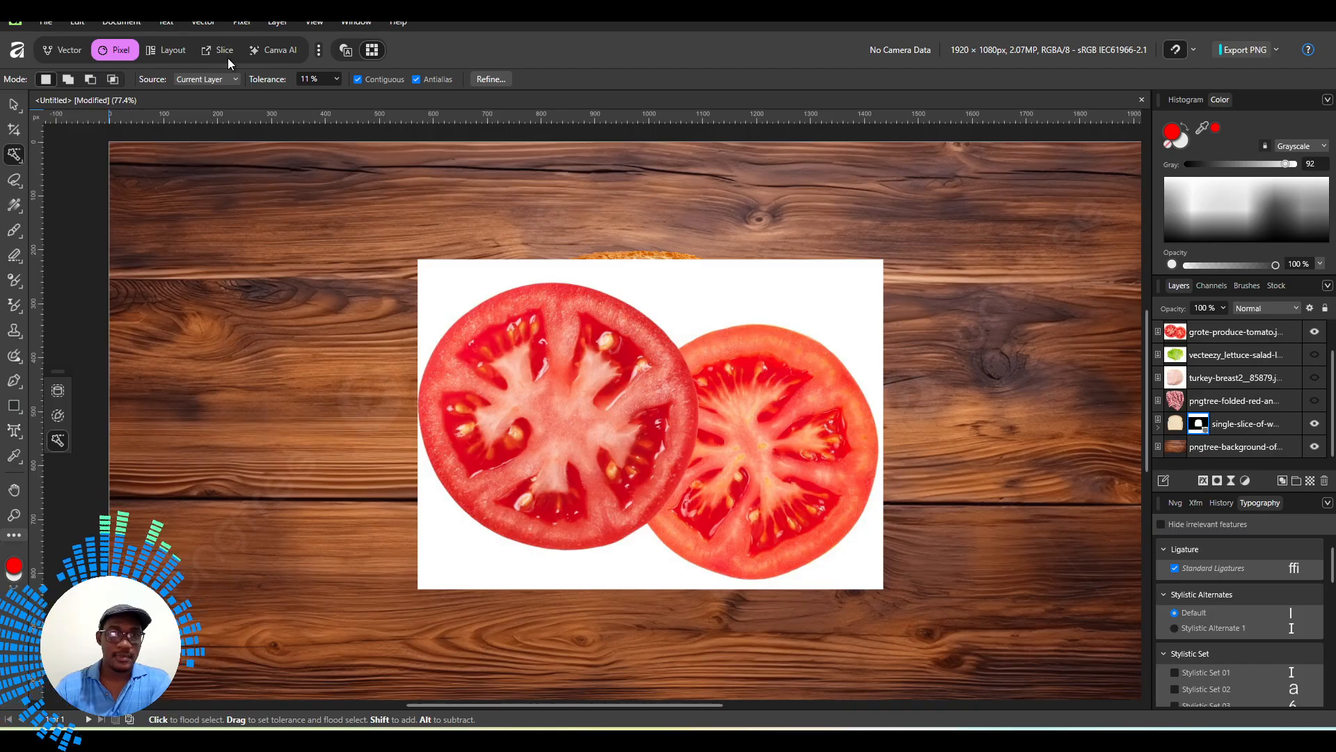
click(336, 78)
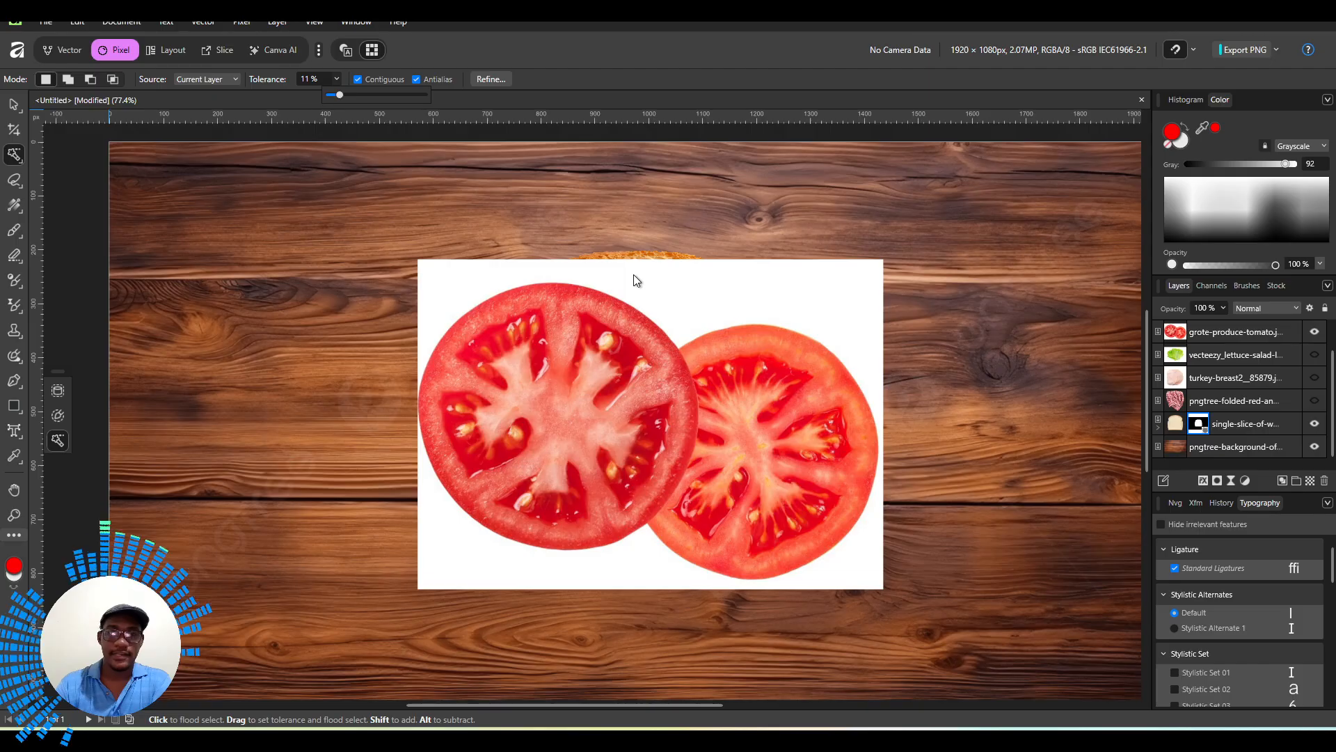
click(699, 299)
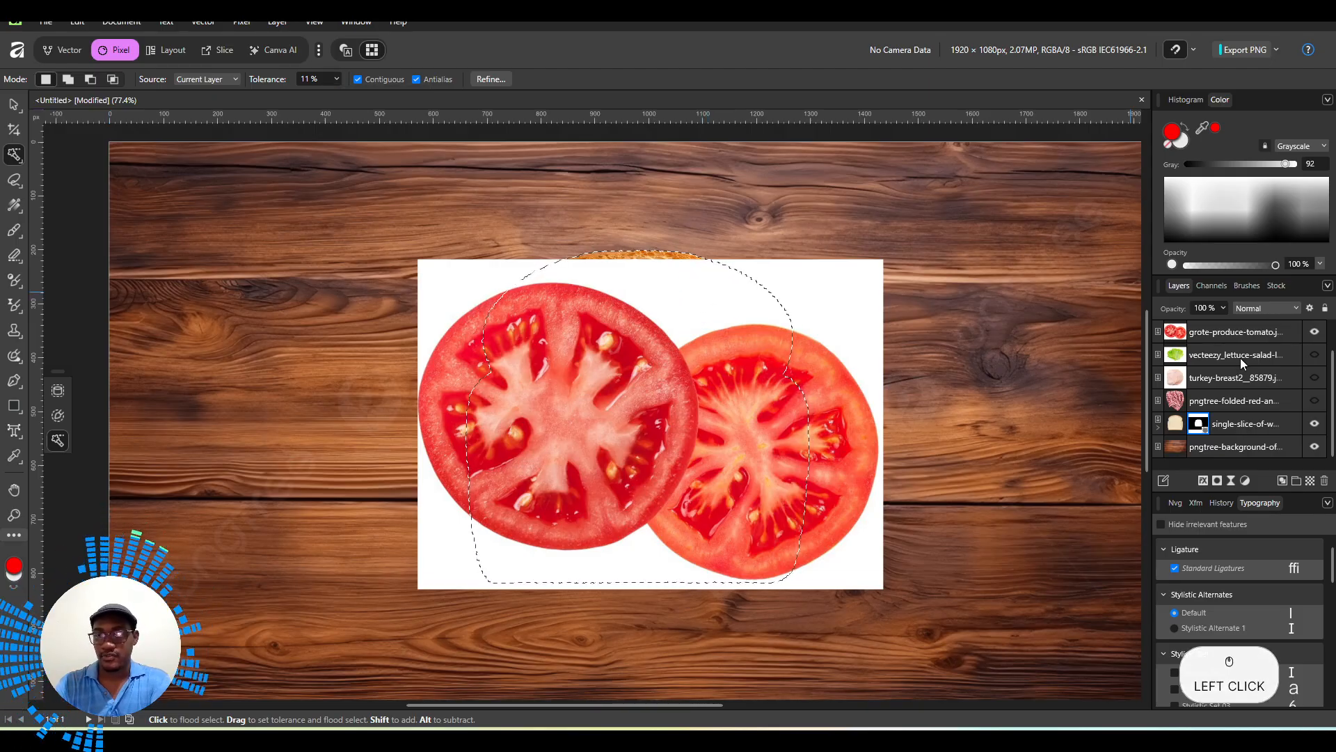
click(1229, 331)
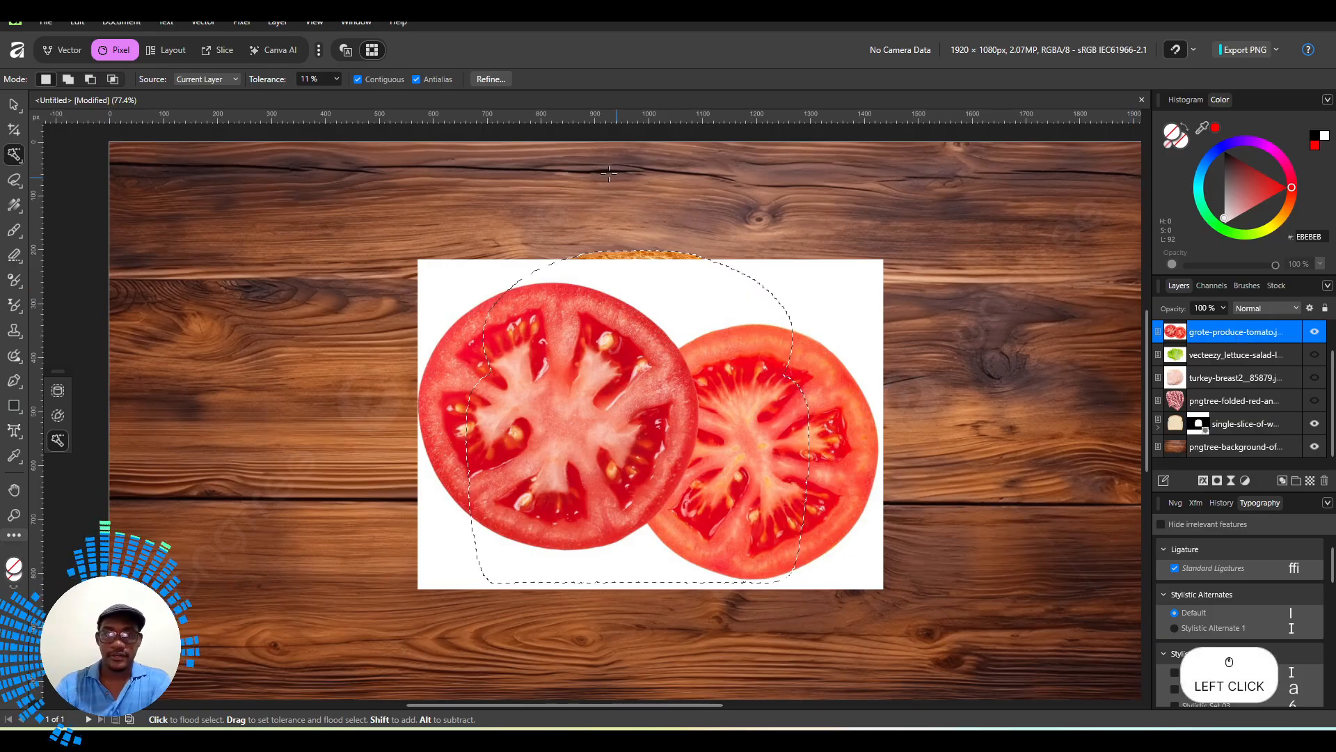
click(549, 134)
click(716, 288)
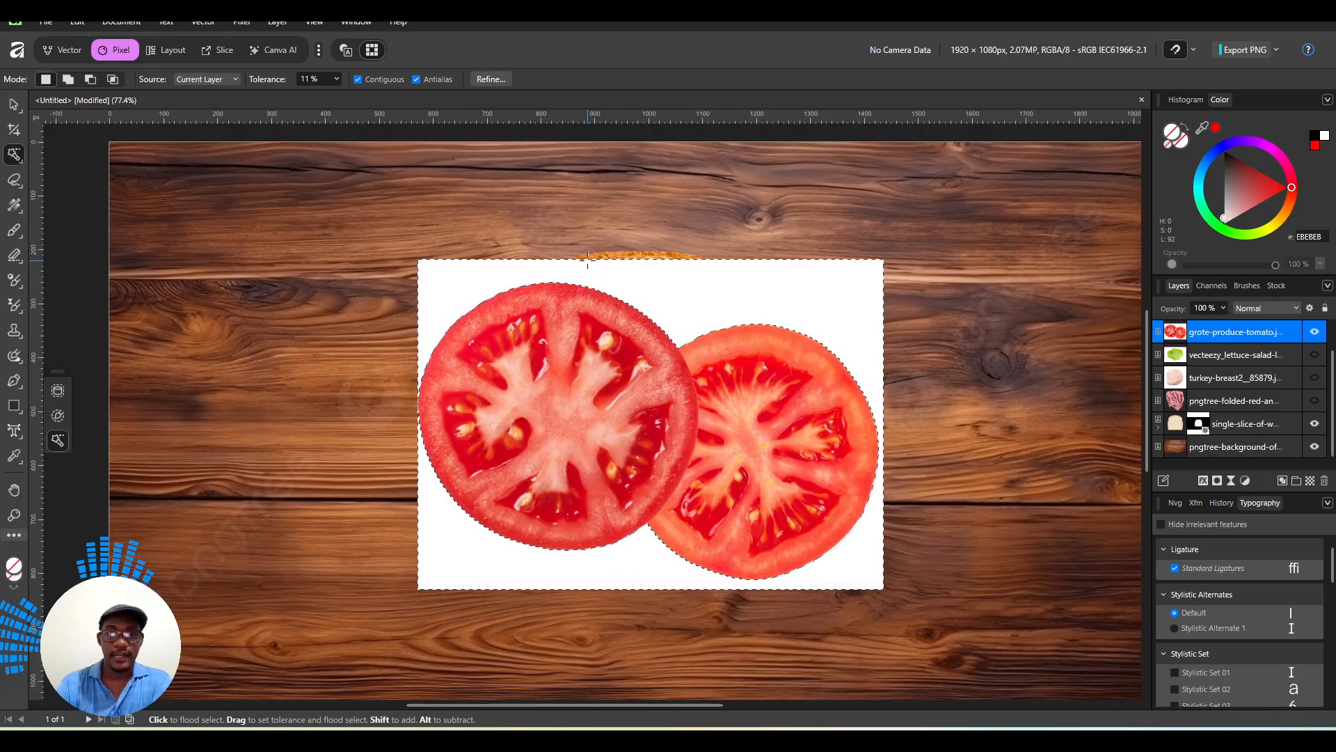
Raise the flood selection tolerance to 86% and select the tomato picture's white background again.
click(328, 78)
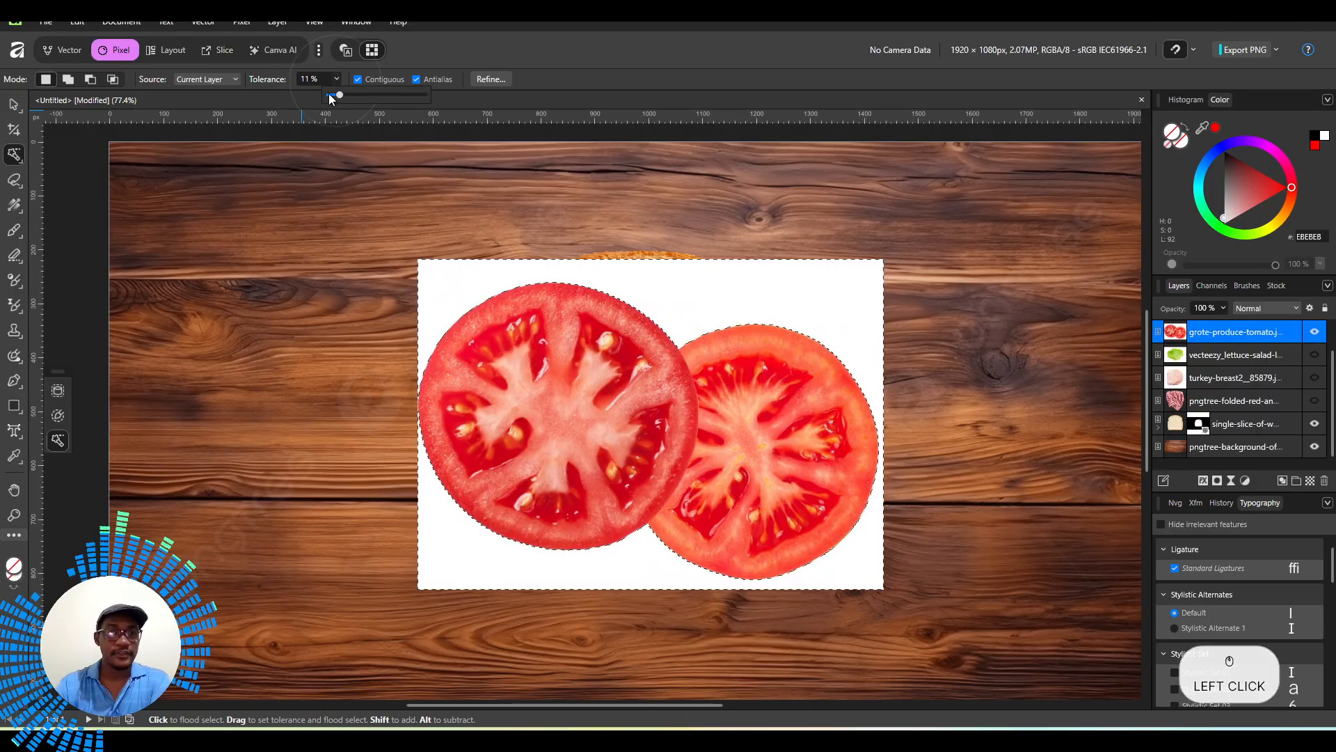
drag(341, 96, 410, 99)
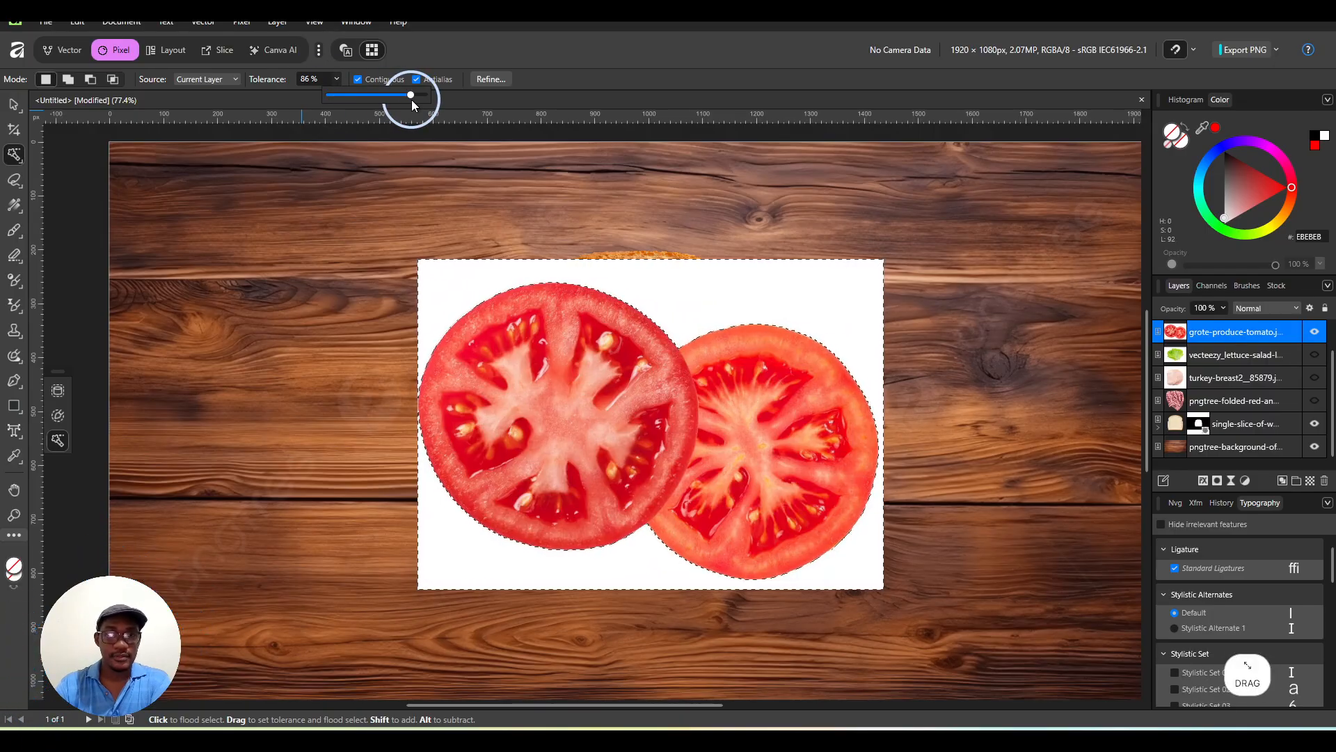
click(728, 280)
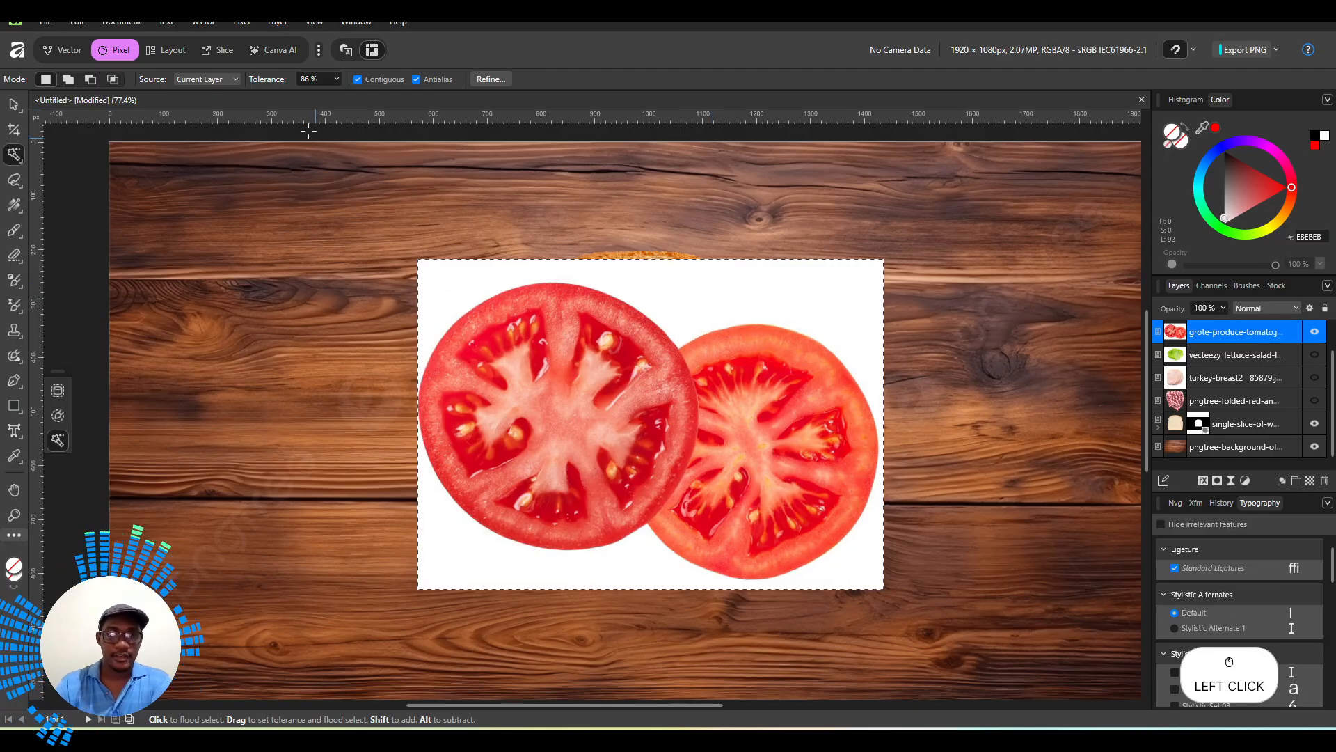
Set the flood selection tolerance to 12% and reselect the white background around the tomato slices.
click(336, 78)
click(334, 94)
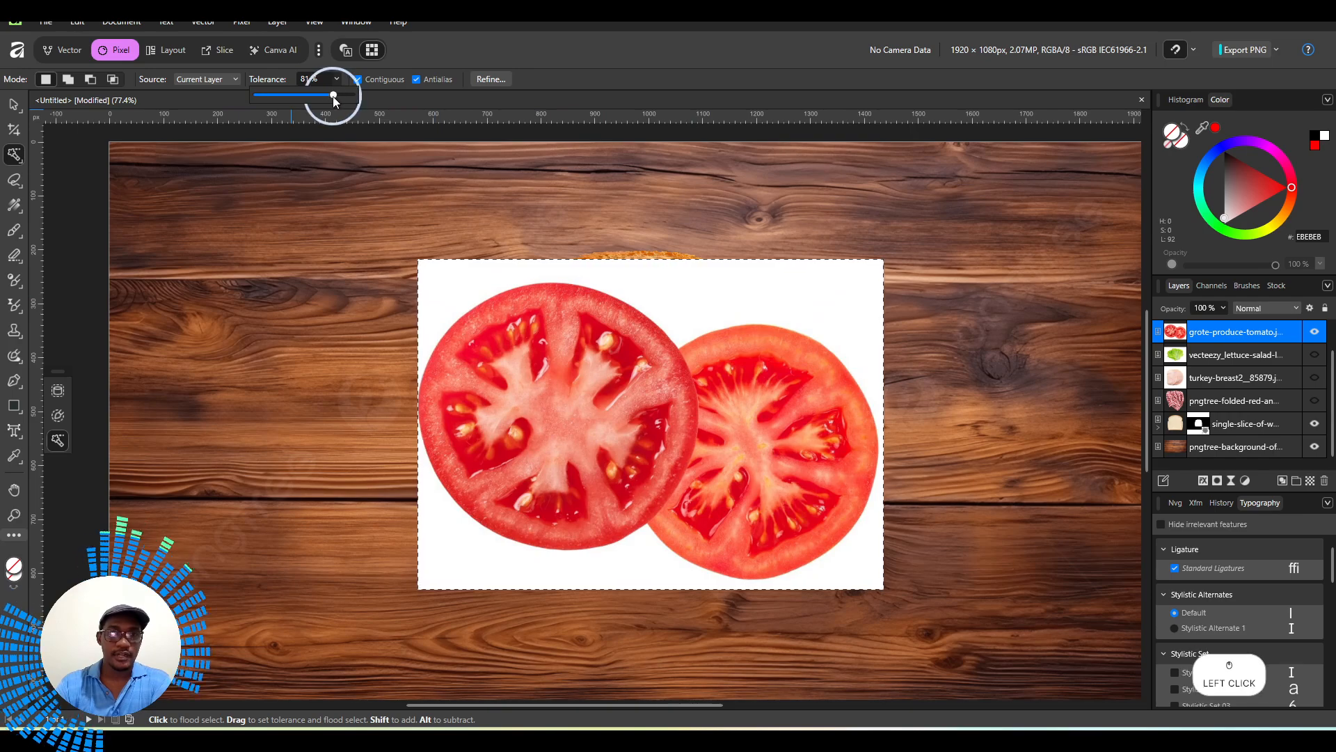
drag(333, 96, 268, 94)
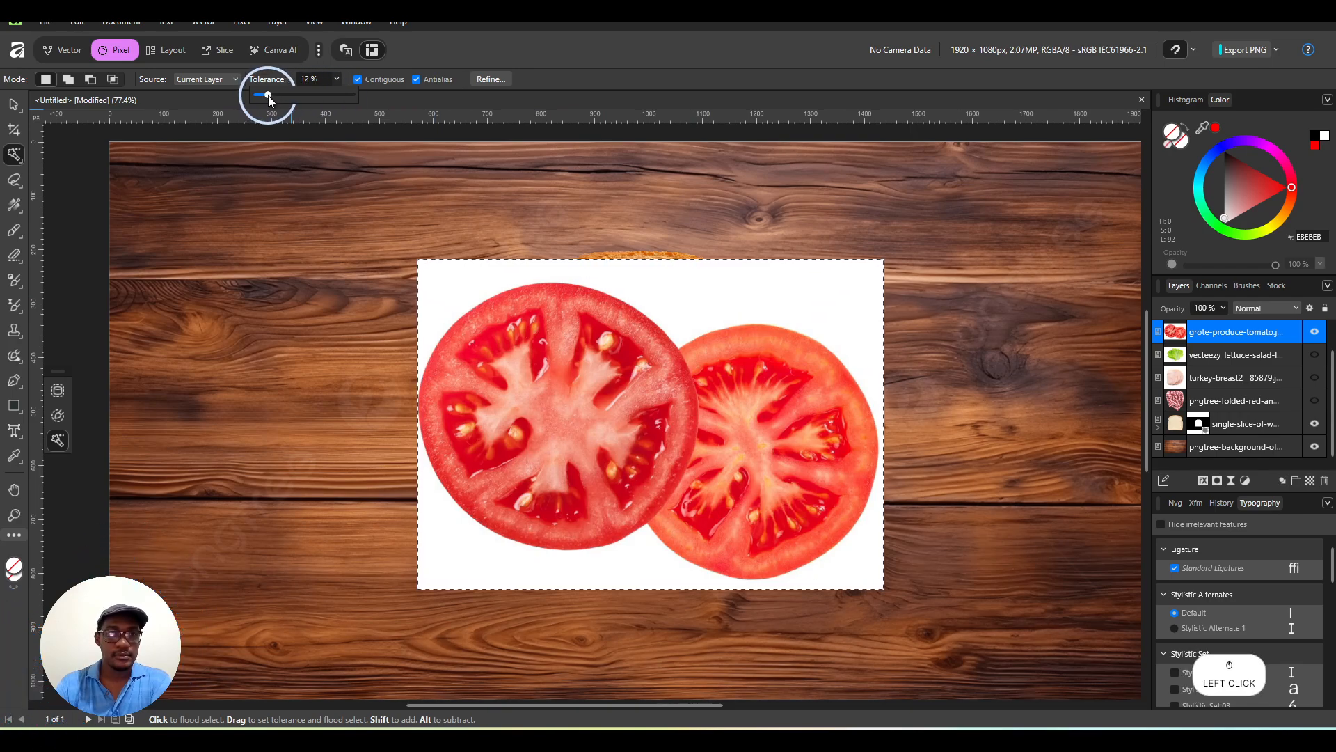
click(702, 282)
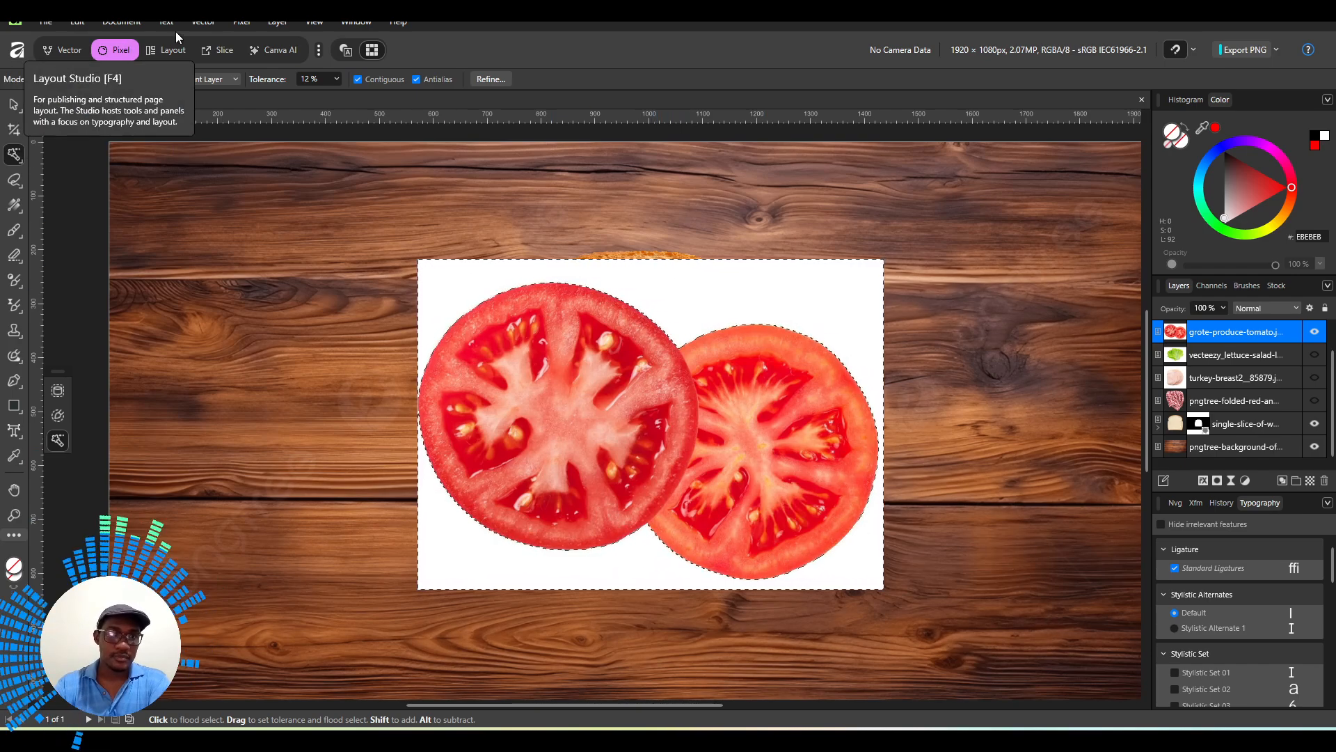
Try inverting the selection and masking the tomato layer with it, and undo both the mask and the inversion.
click(237, 25)
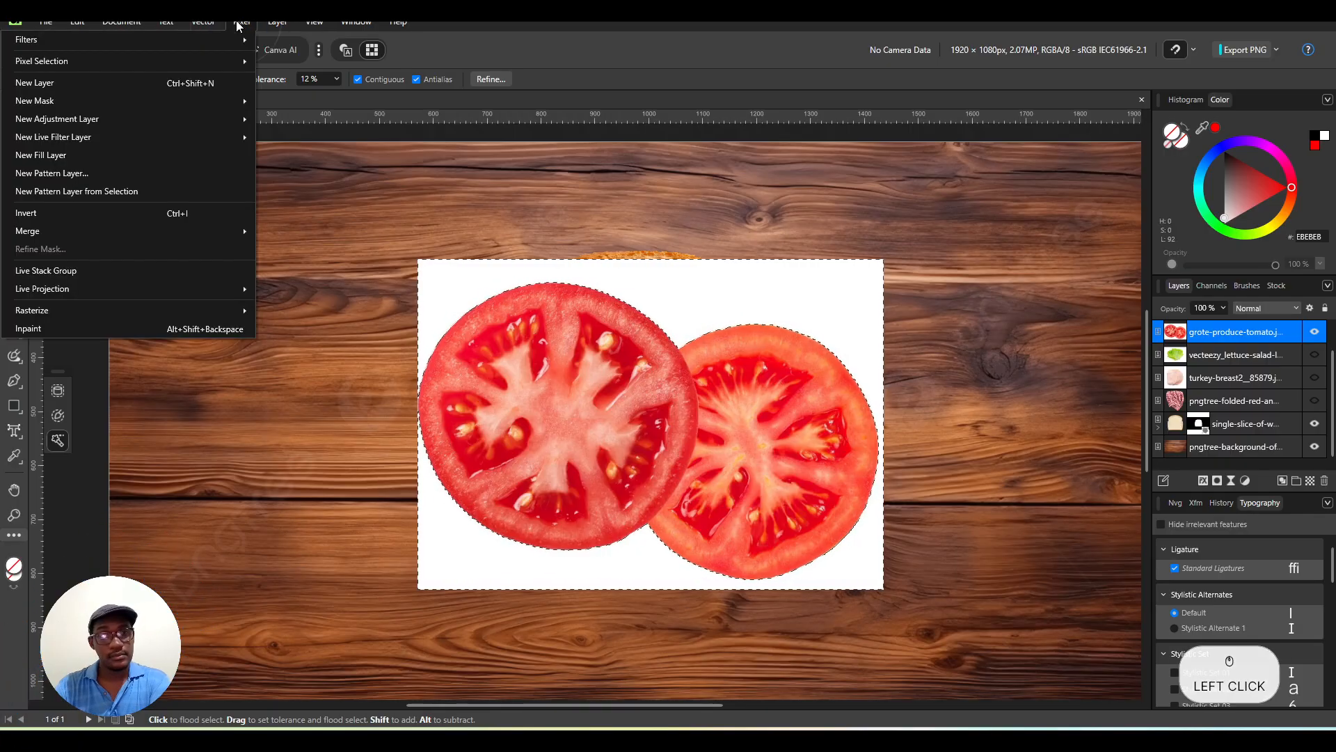
mouse_move(193, 64)
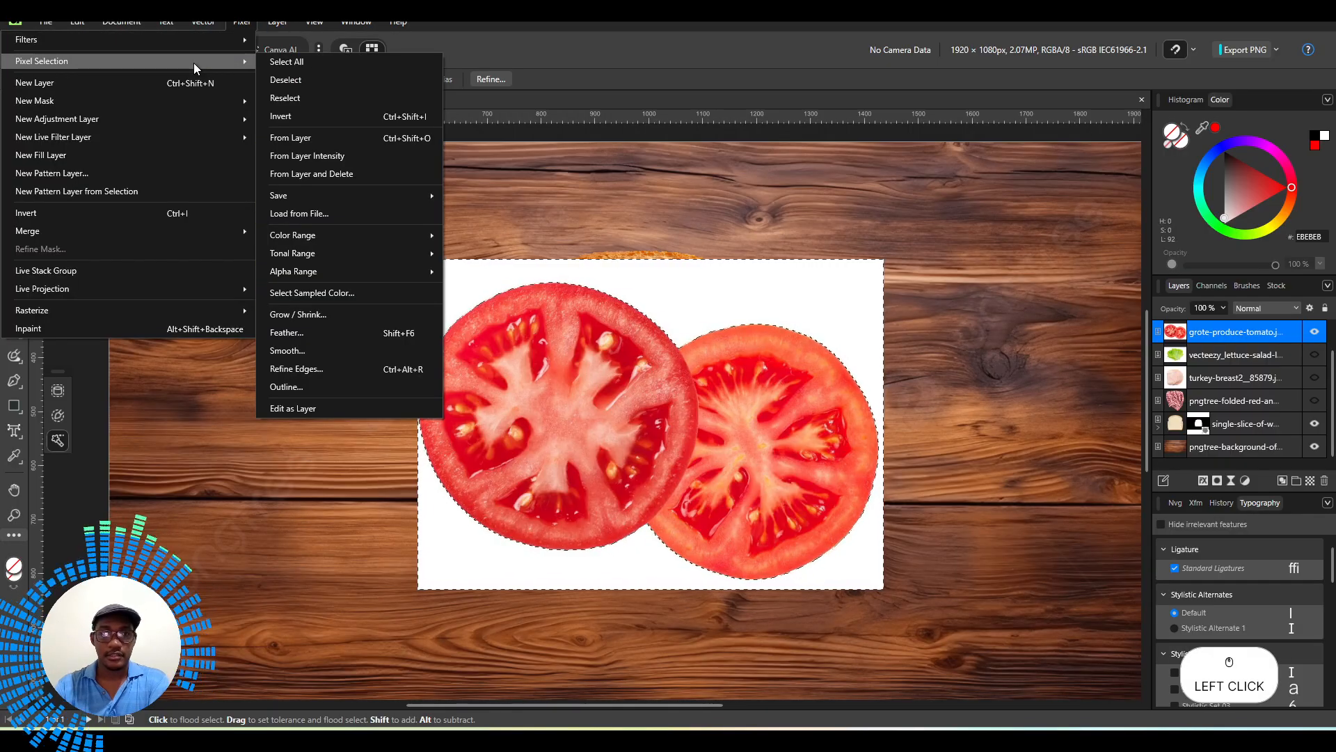
click(339, 116)
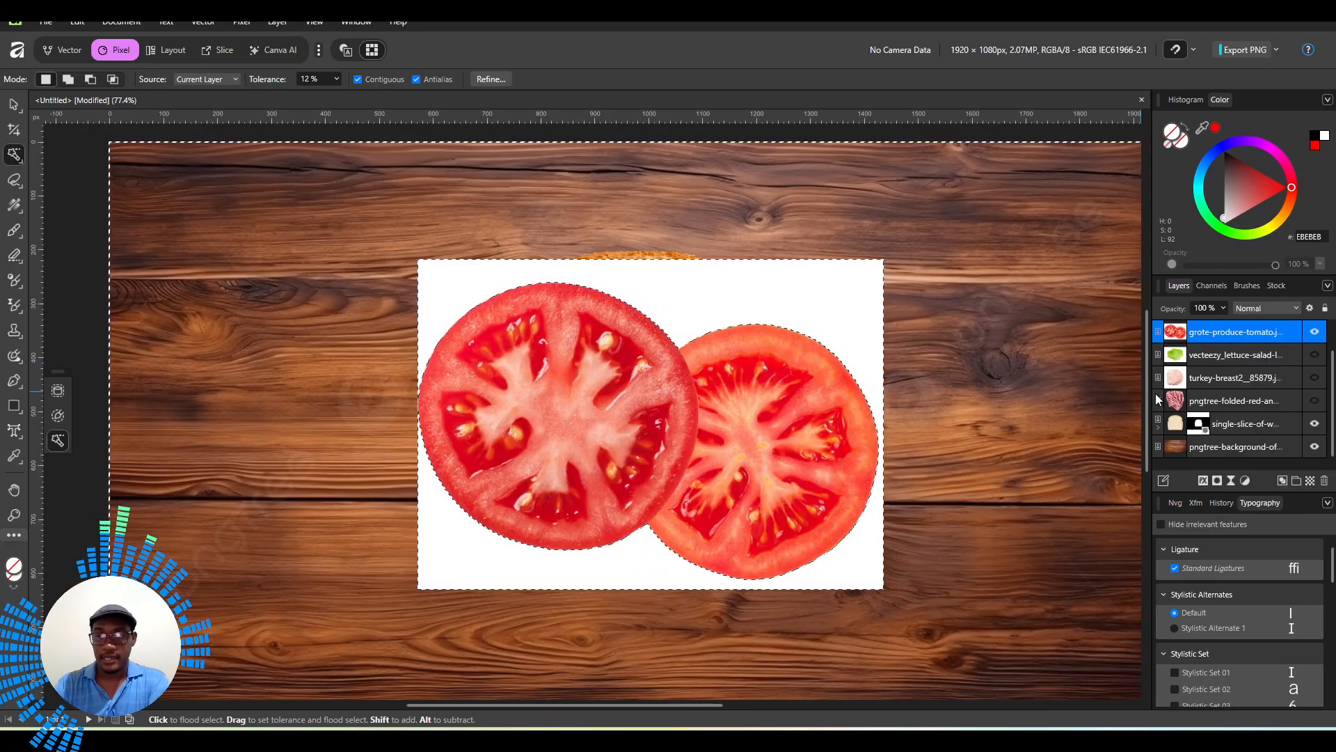
click(1217, 481)
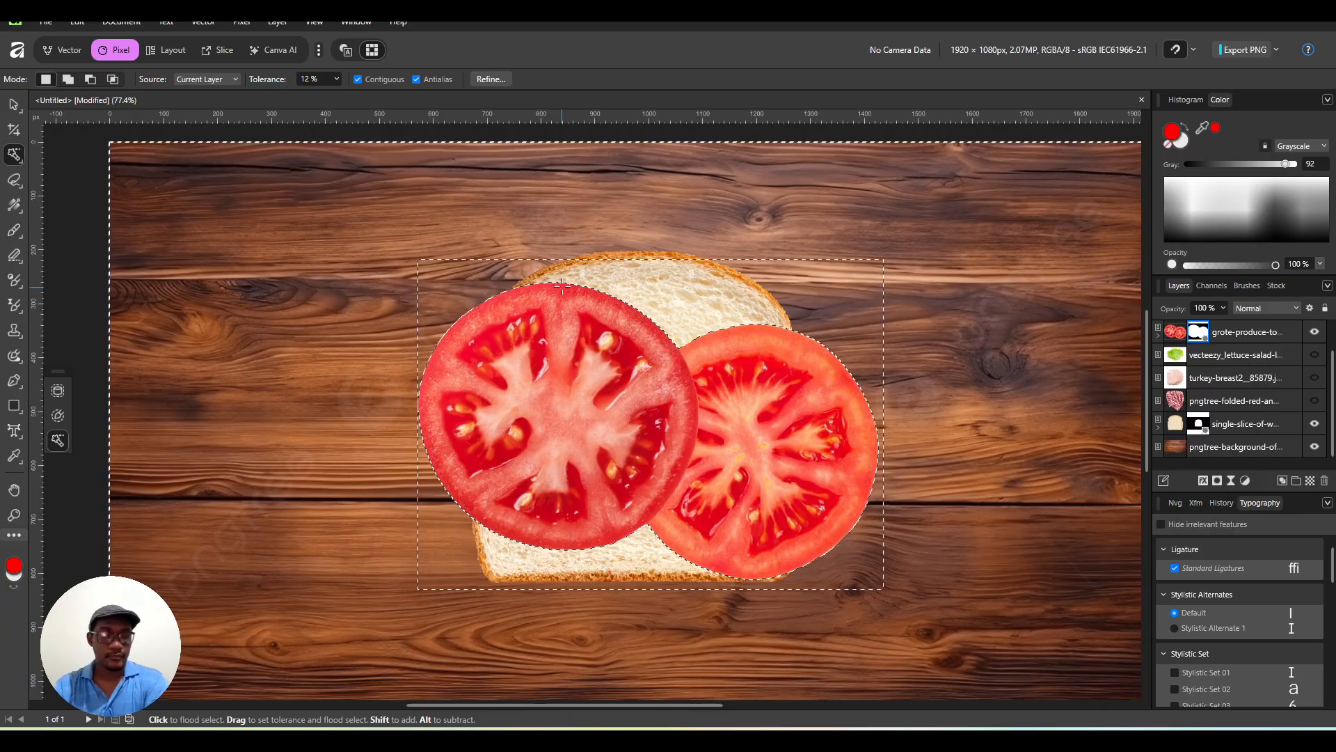
key(ctrl+z)
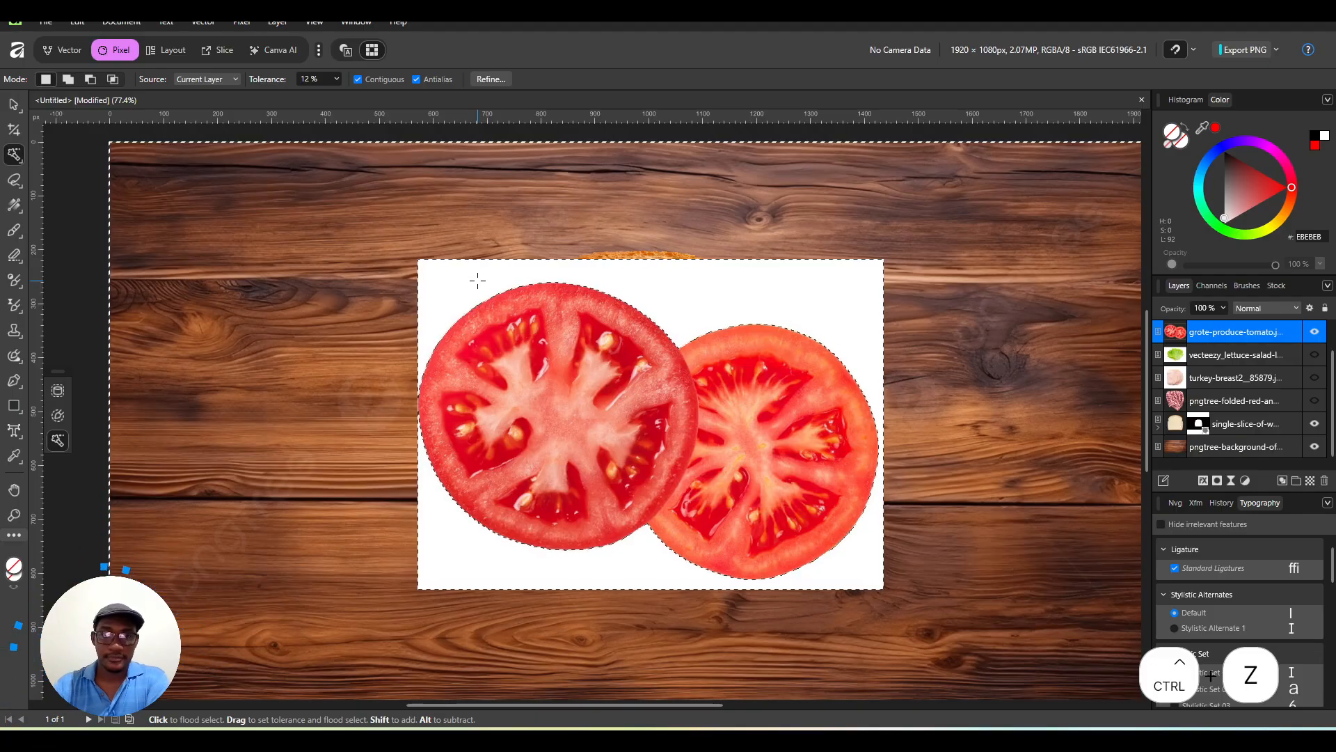
key(ctrl+z)
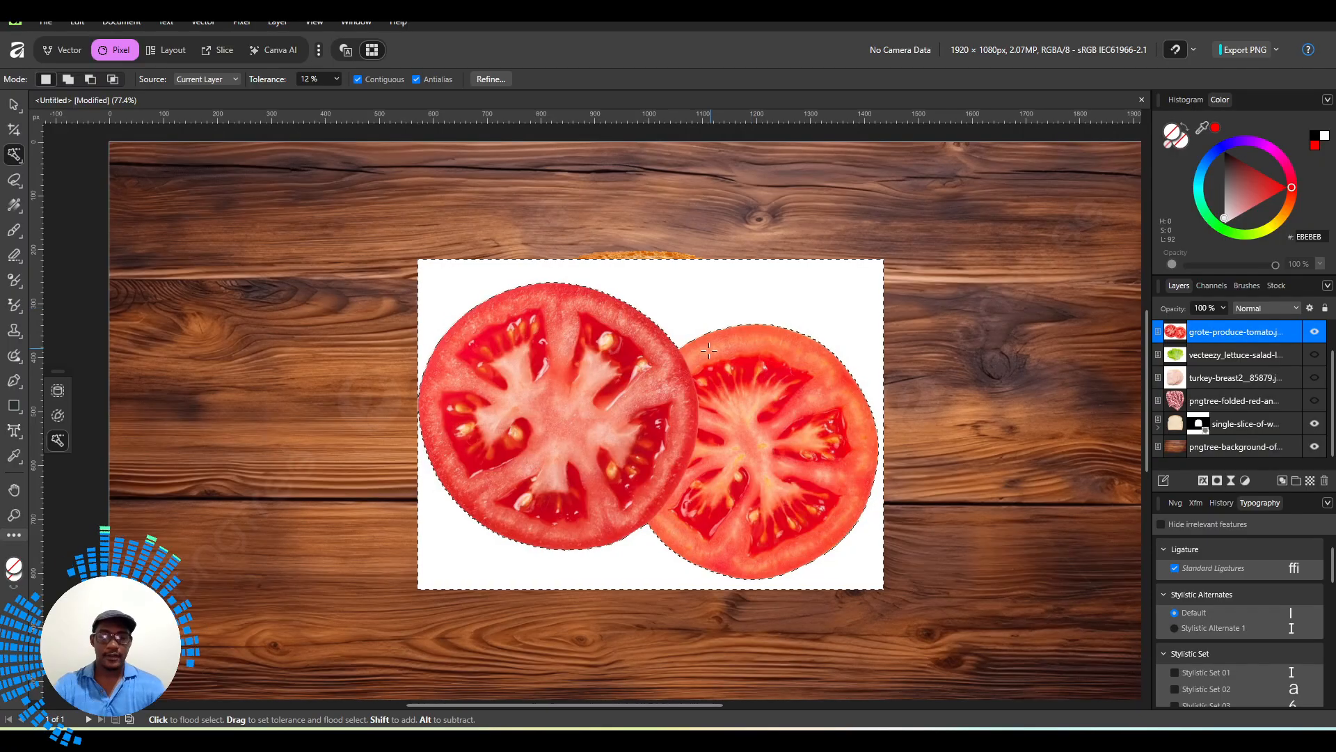
Grow the white background selection around the tomato slices by 1 px, leaving the circular option off.
scroll(709, 351, up, 5)
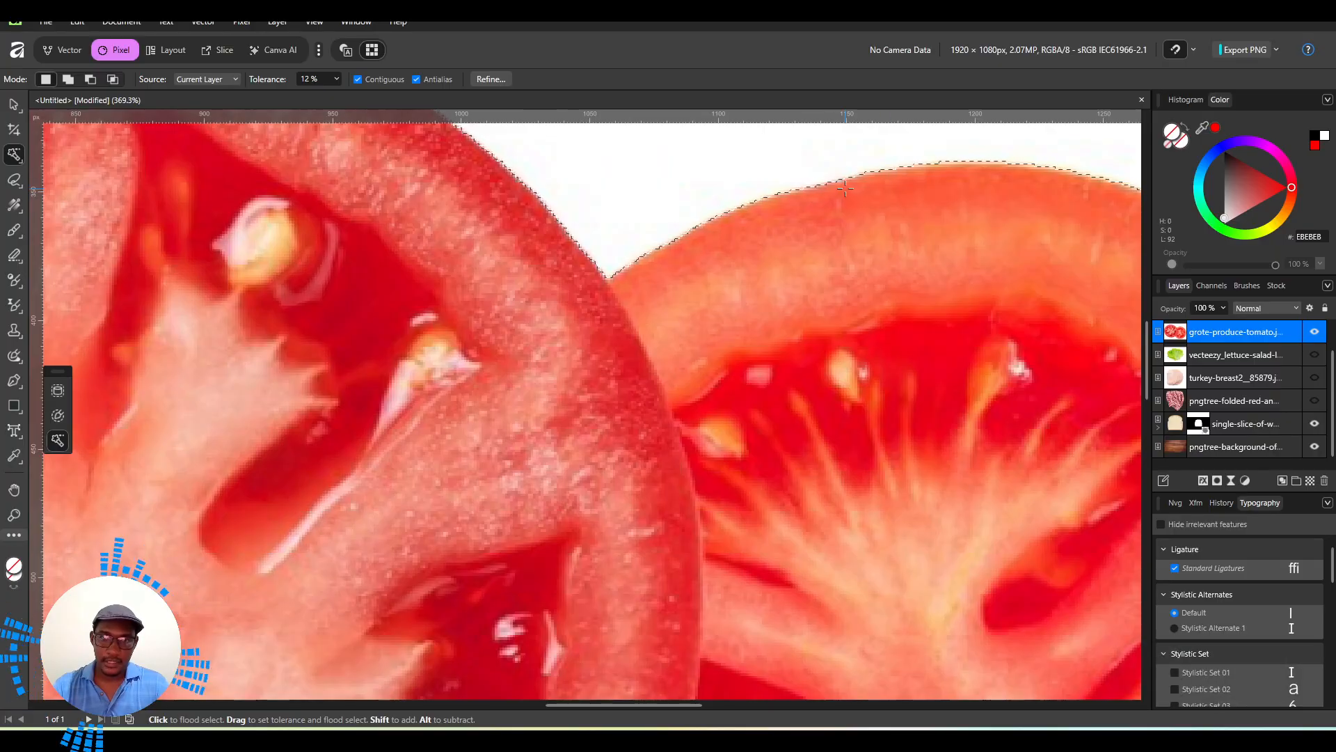
drag(538, 295, 751, 511)
drag(335, 239, 864, 308)
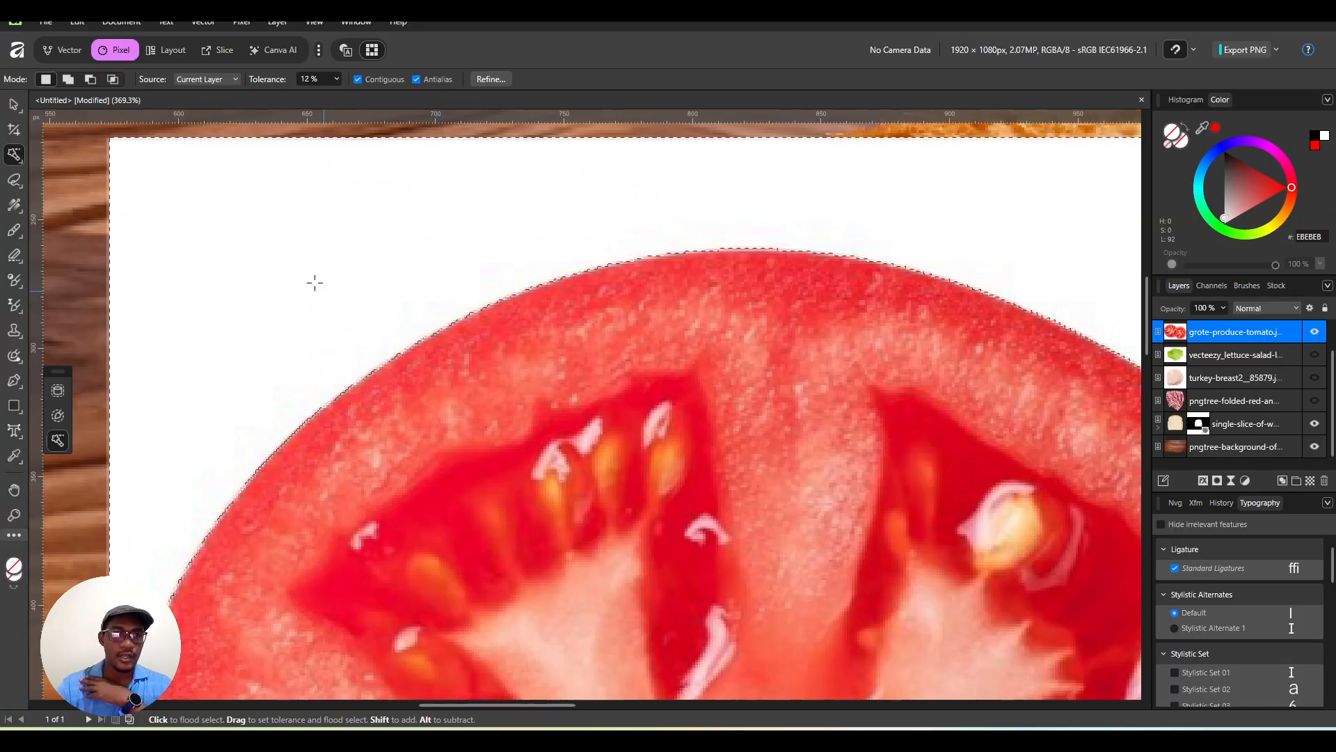
click(245, 25)
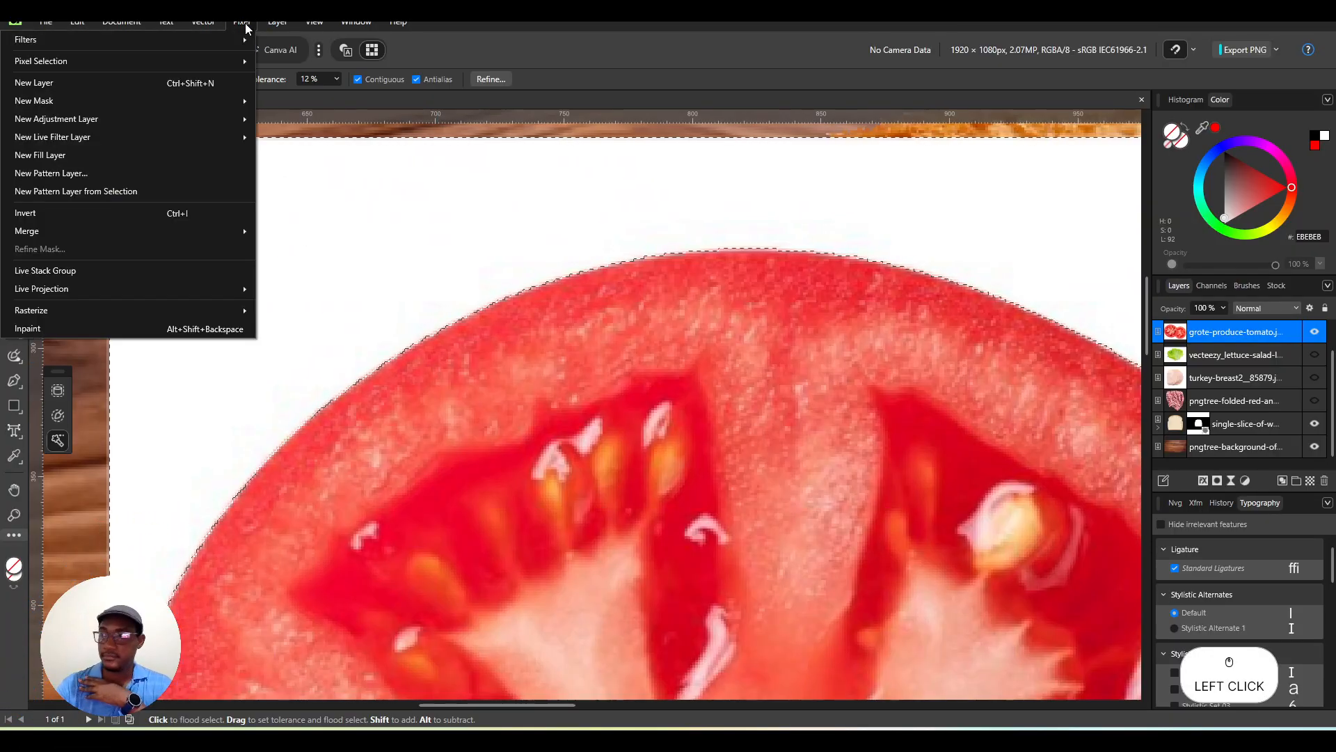
mouse_move(204, 60)
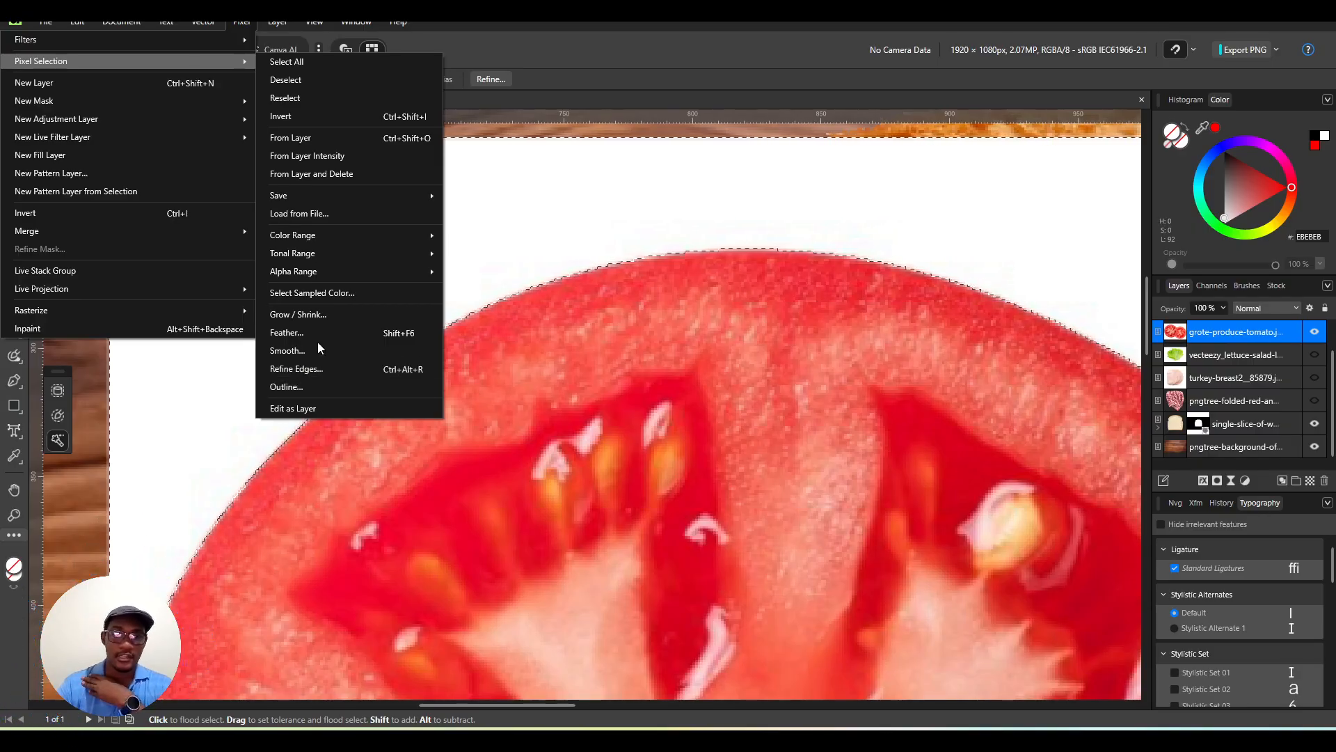
click(338, 314)
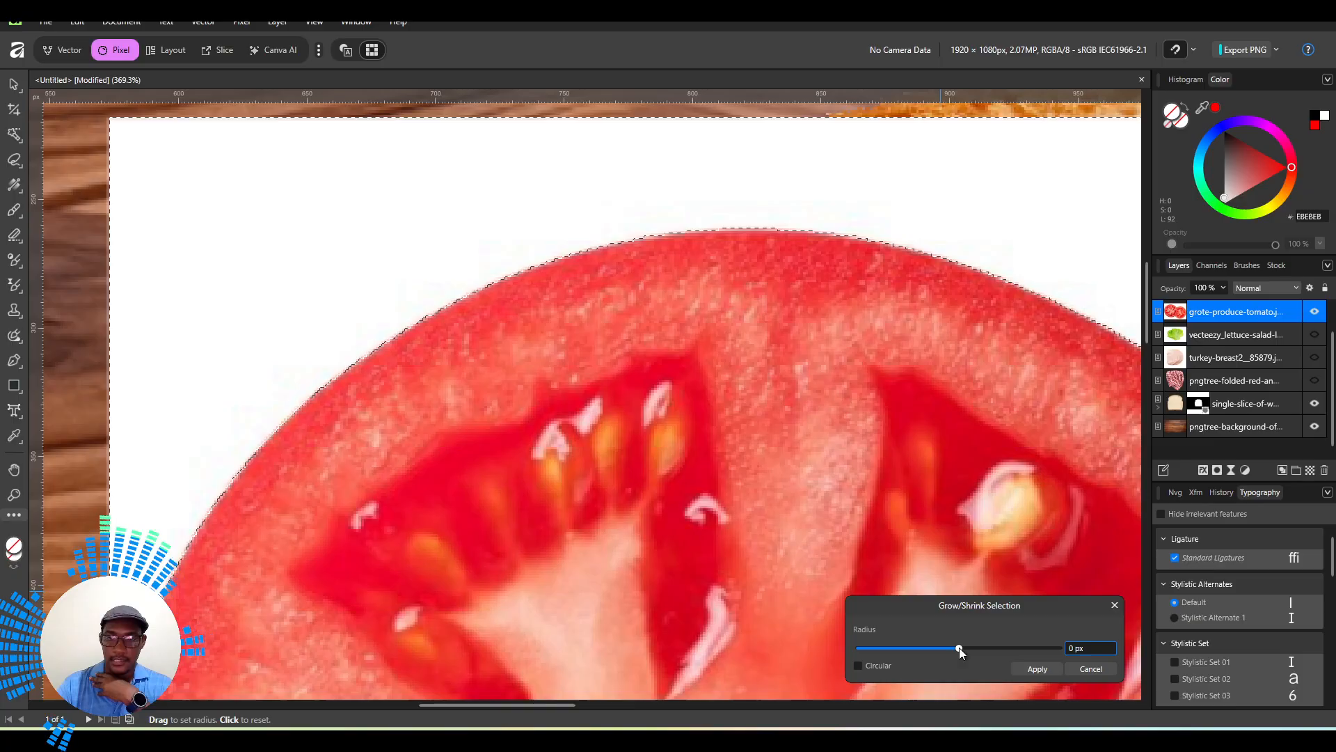
drag(959, 647, 959, 646)
click(1073, 648)
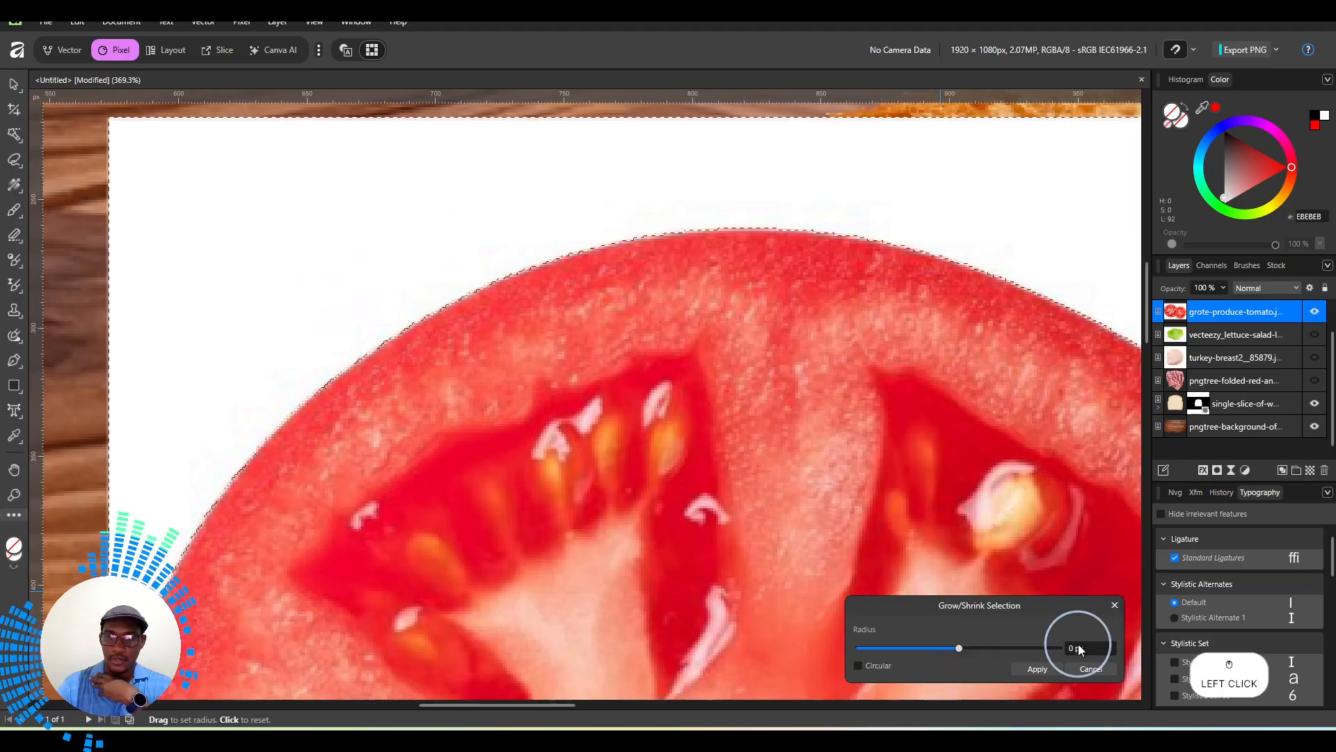
key(BackSpace)
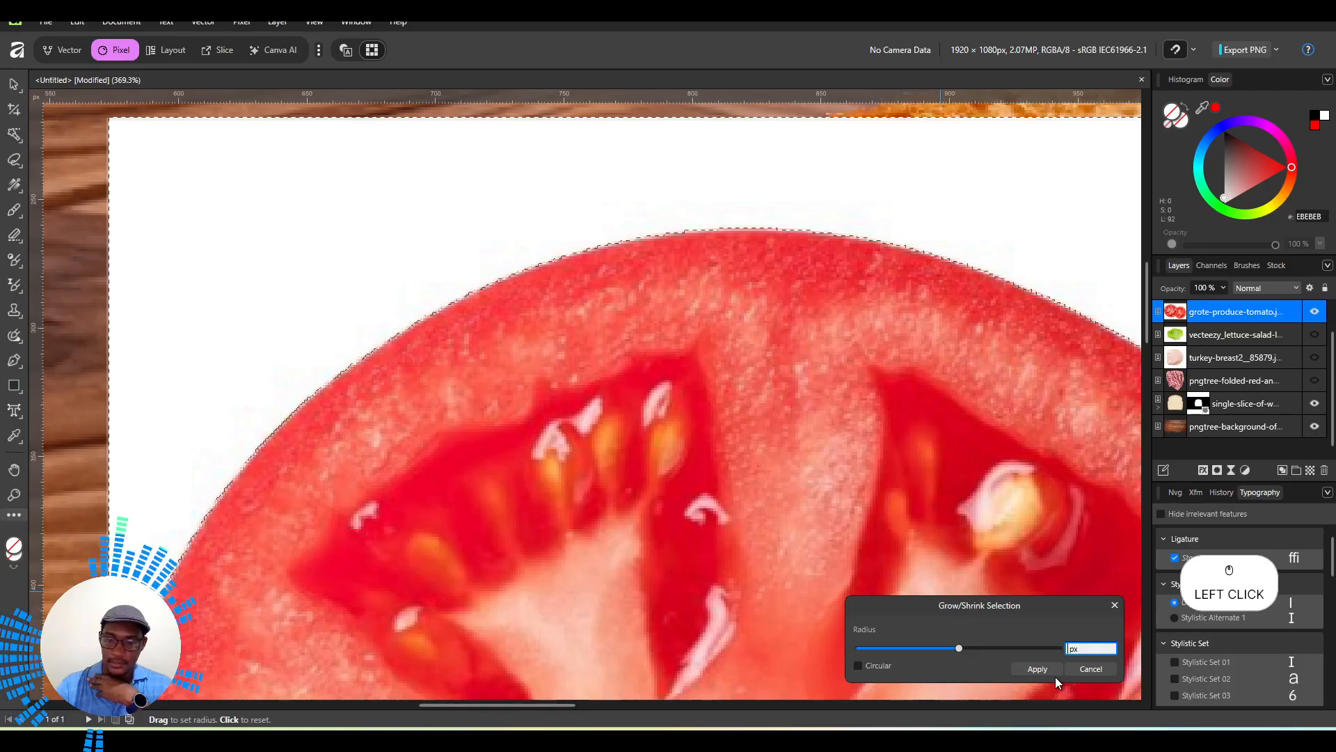
key(End)
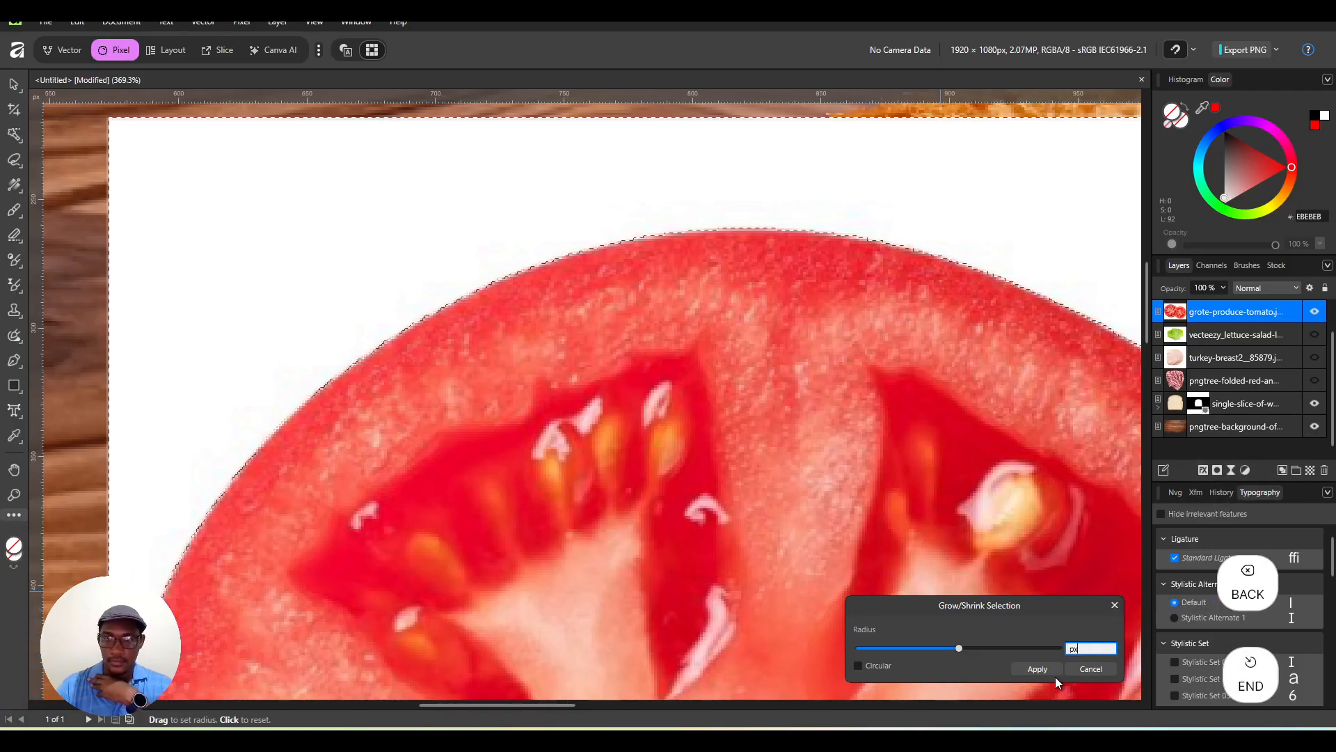
key(Return)
click(1079, 647)
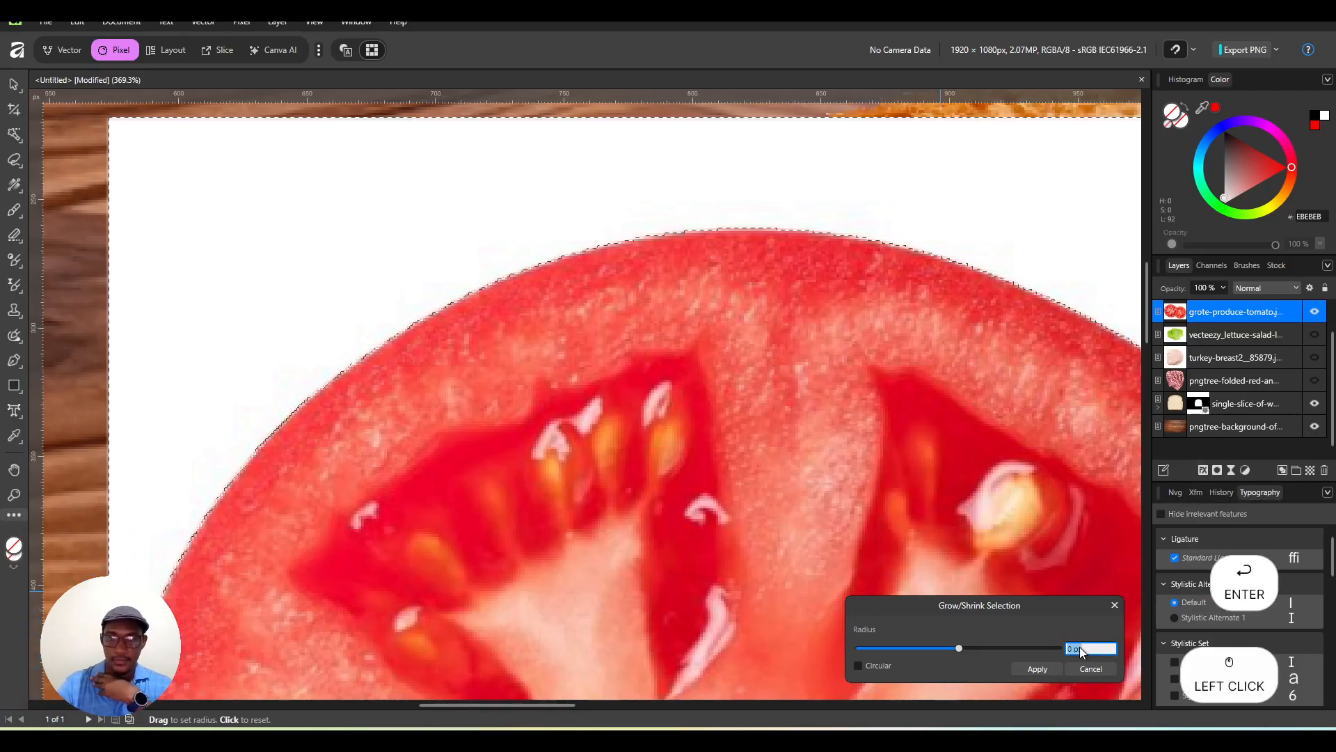
key(Num_Lock)
text(1)
key(End)
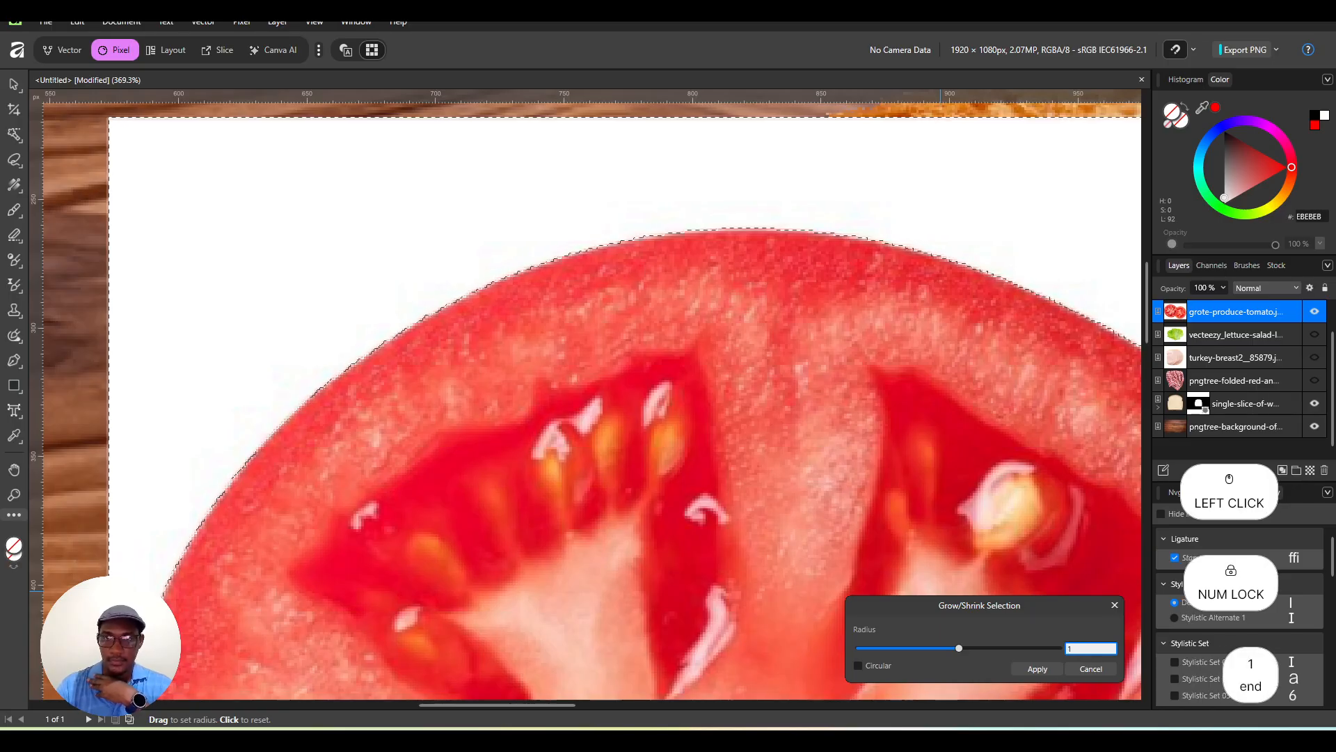
key(Return)
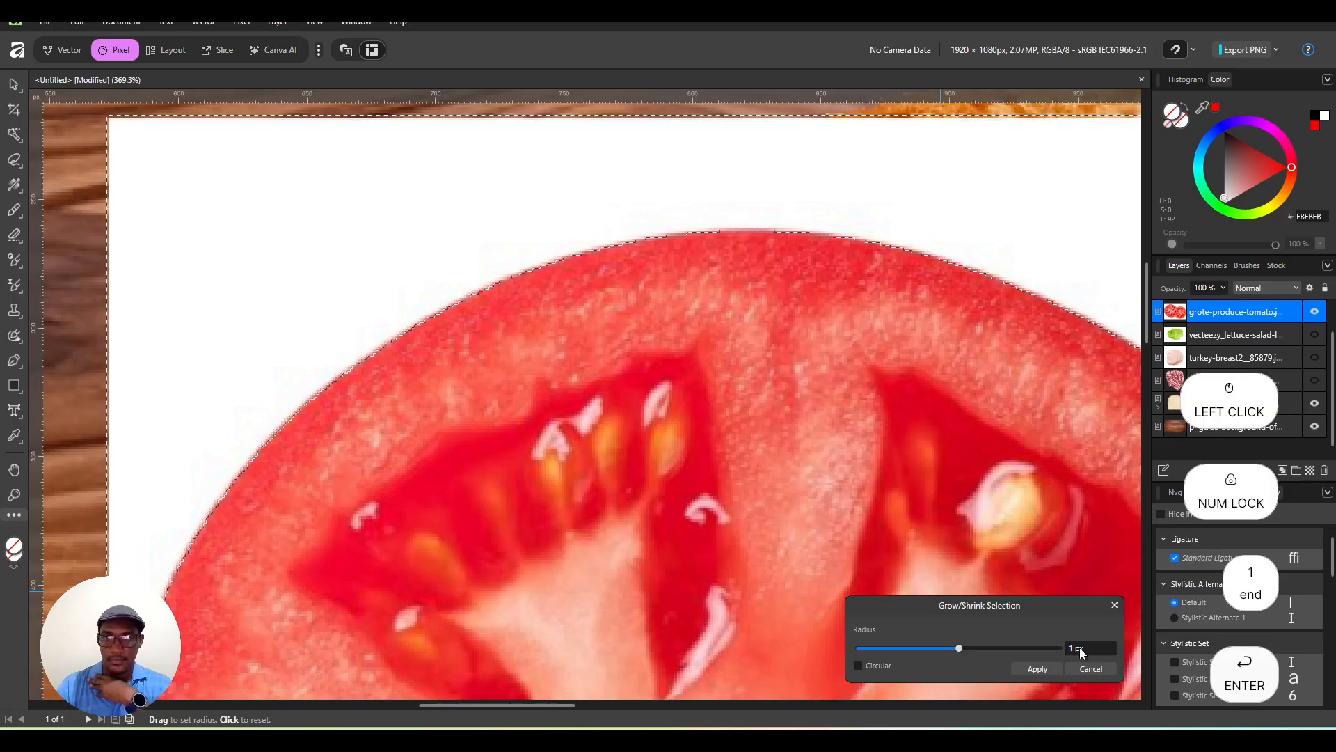
click(1031, 666)
Delete the selected white background from the tomato layer and clear the selection.
scroll(948, 468, down, 5)
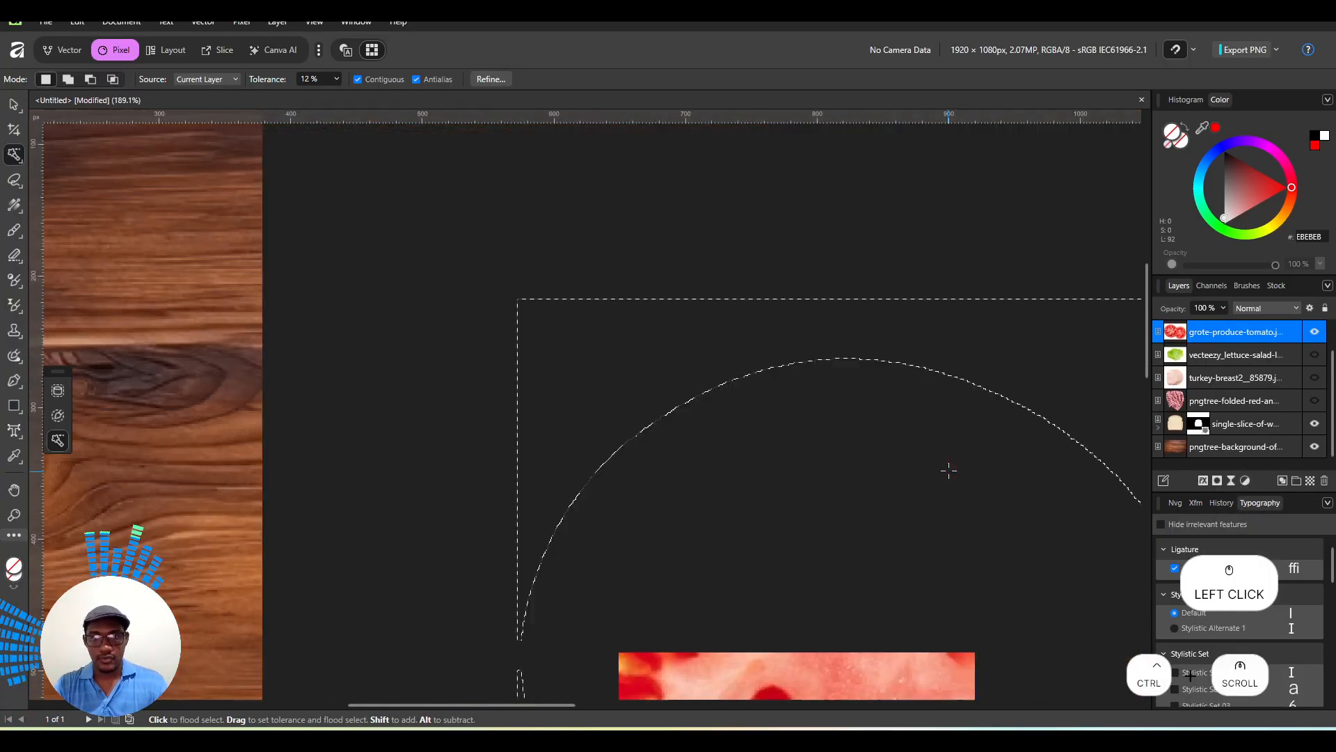
key(space)
drag(875, 541, 353, 333)
scroll(512, 369, down, 2)
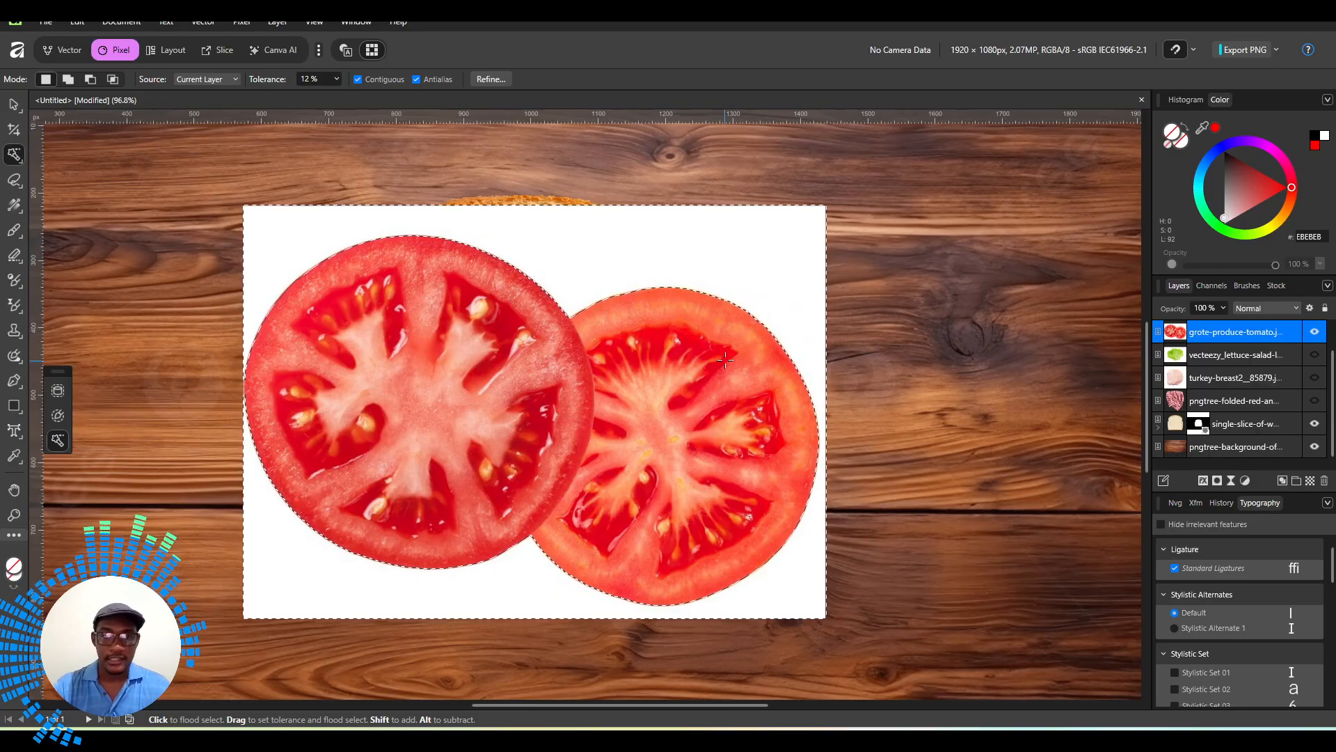
key(Delete)
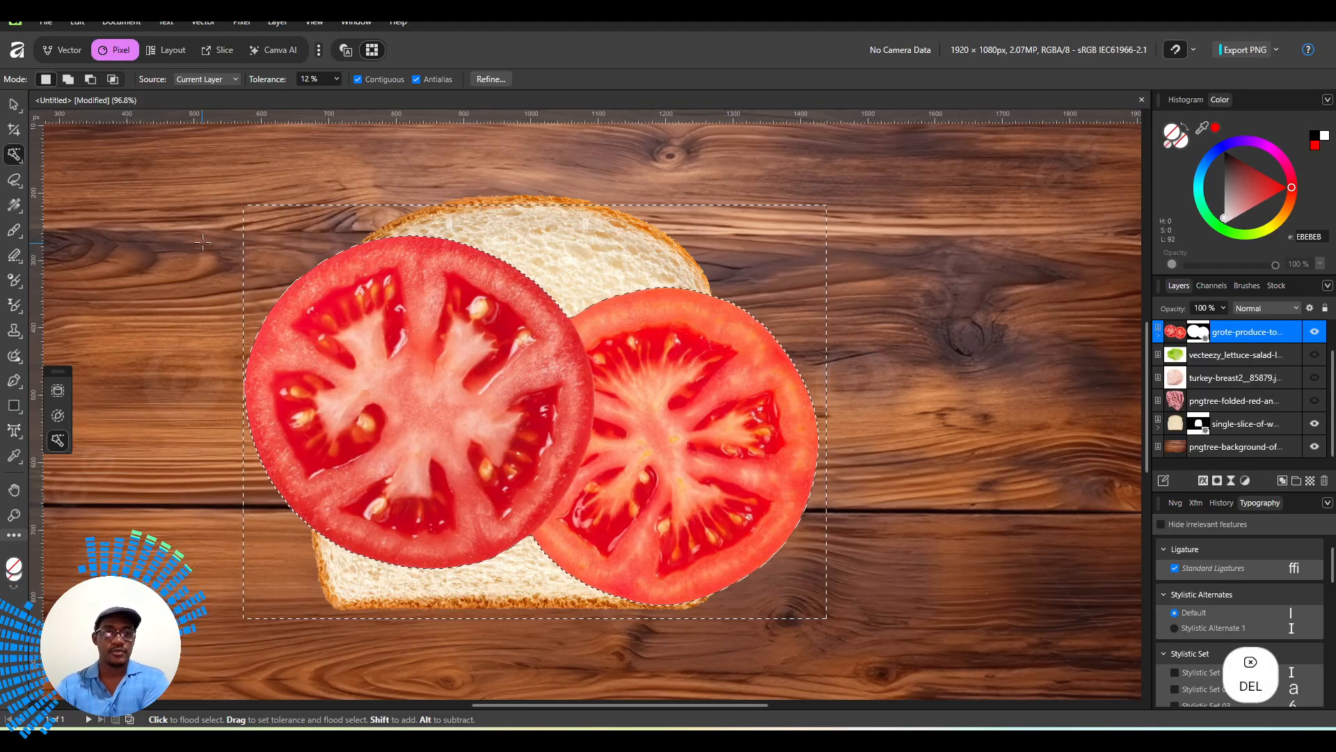
click(73, 180)
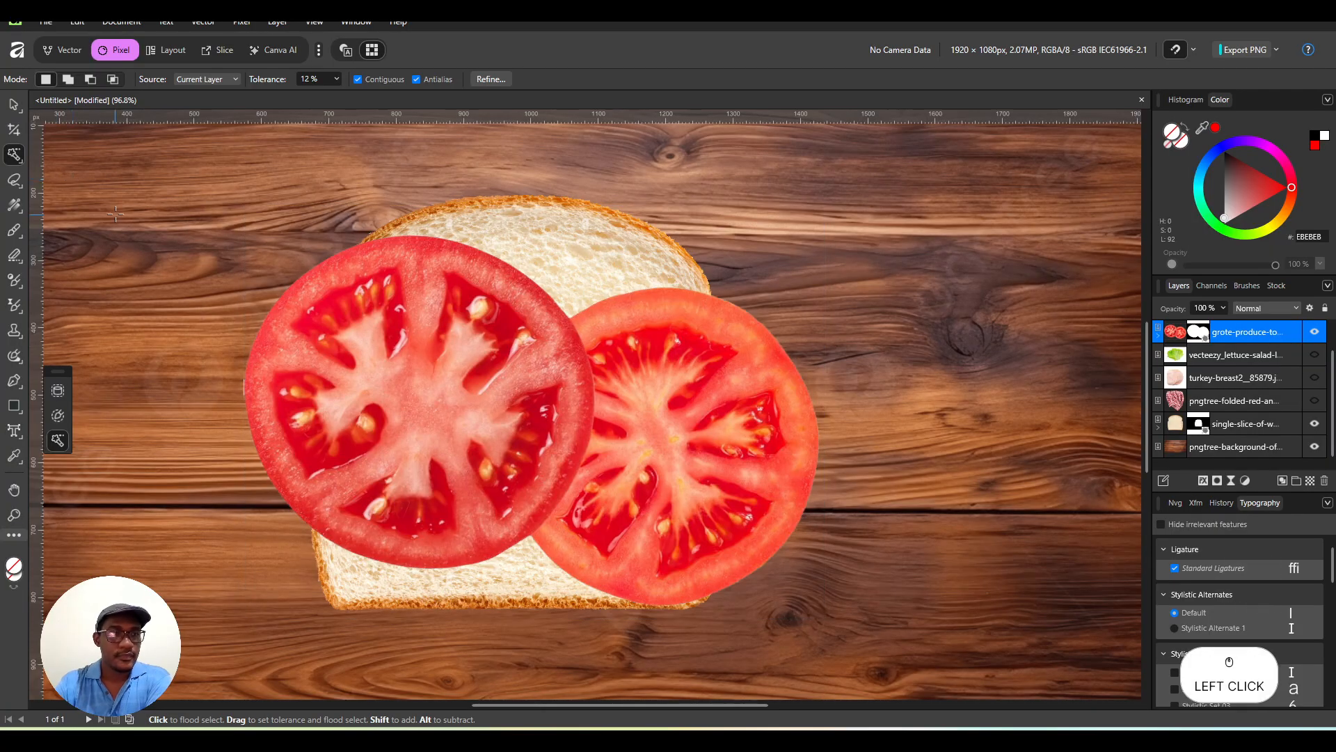
Scale the tomato image down to about 63% so both slices fit within the bread.
click(14, 108)
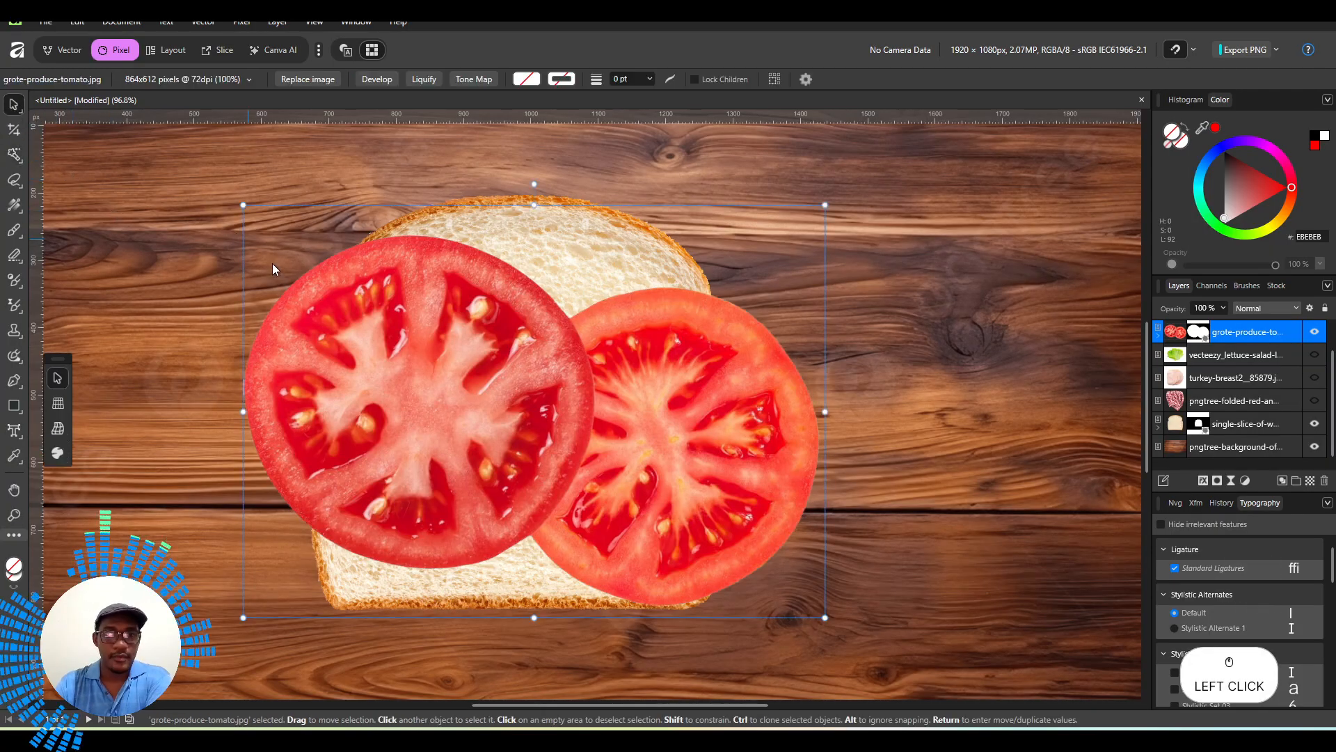
drag(243, 205, 448, 369)
drag(530, 429, 518, 420)
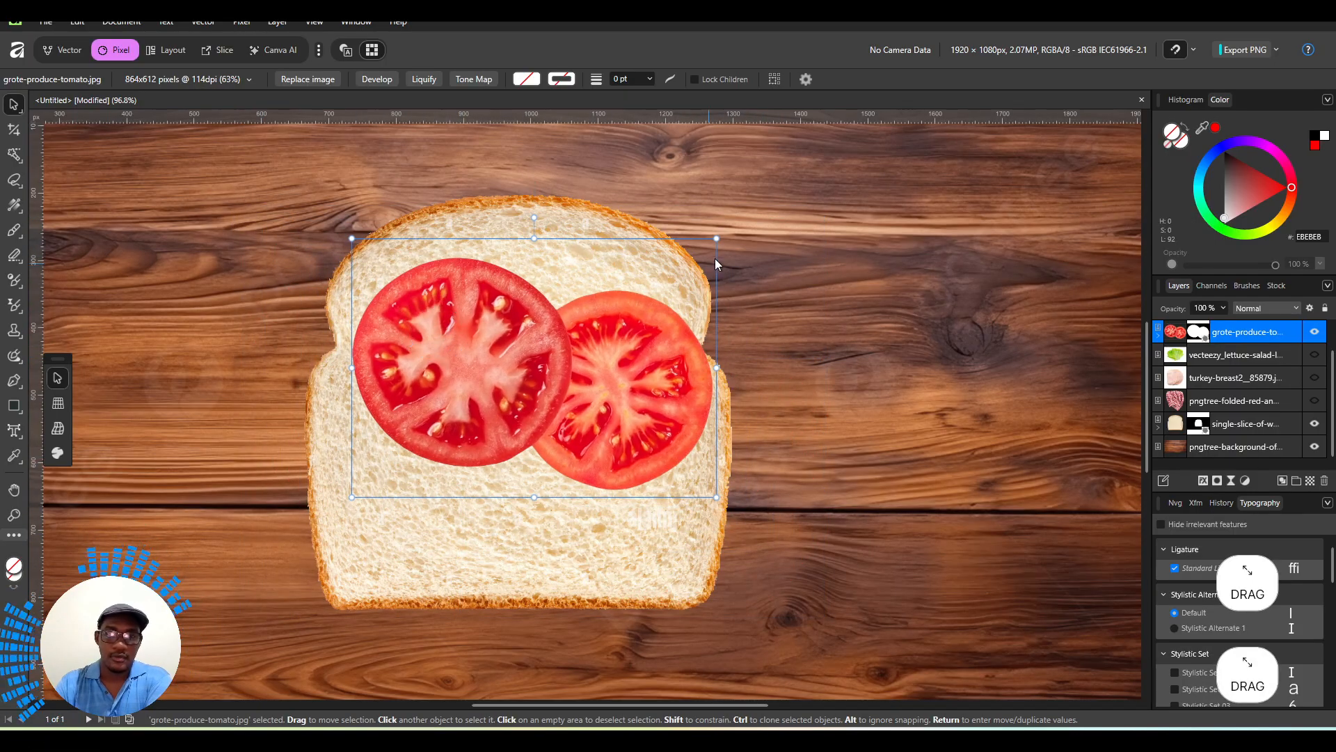
Rotate the tomato slices clockwise and position them over the upper part of the bread.
drag(727, 237, 768, 331)
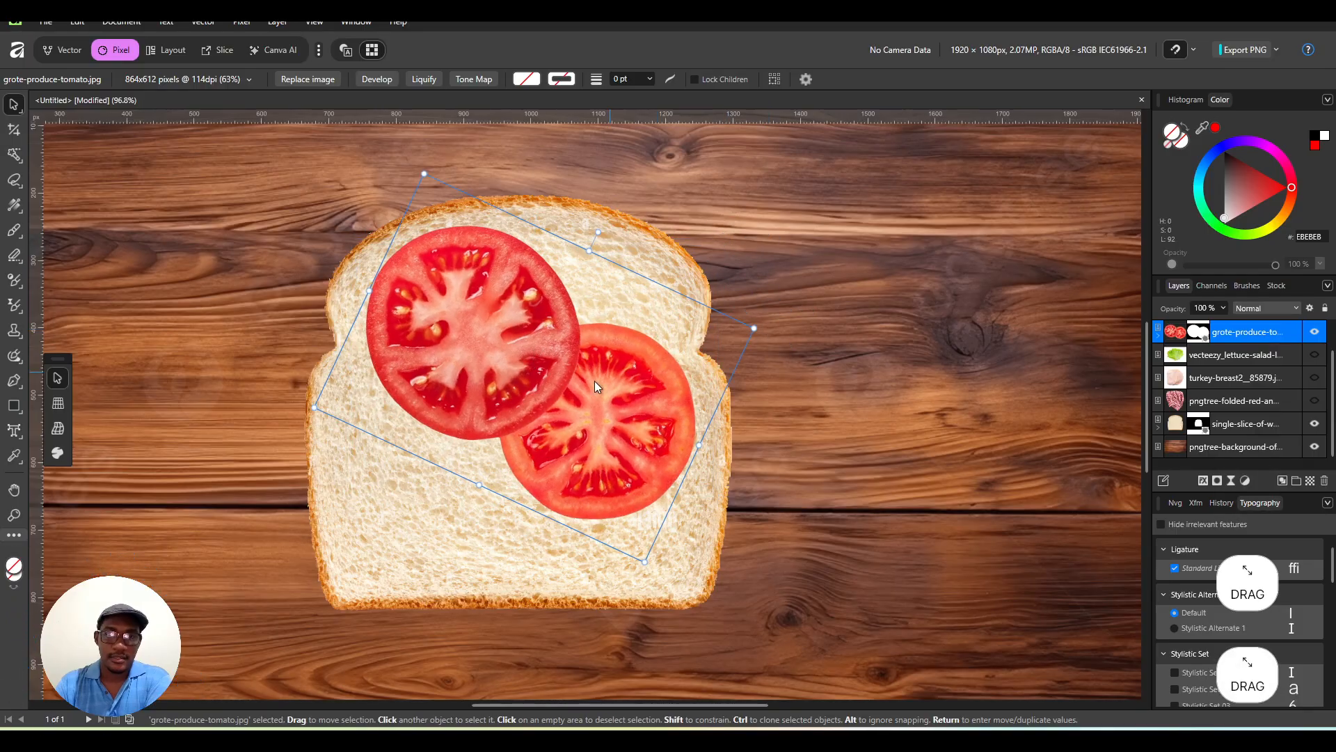
mouse_move(592, 385)
mouse_down()
mouse_move(604, 373)
mouse_move(578, 388)
mouse_move(590, 391)
mouse_up()
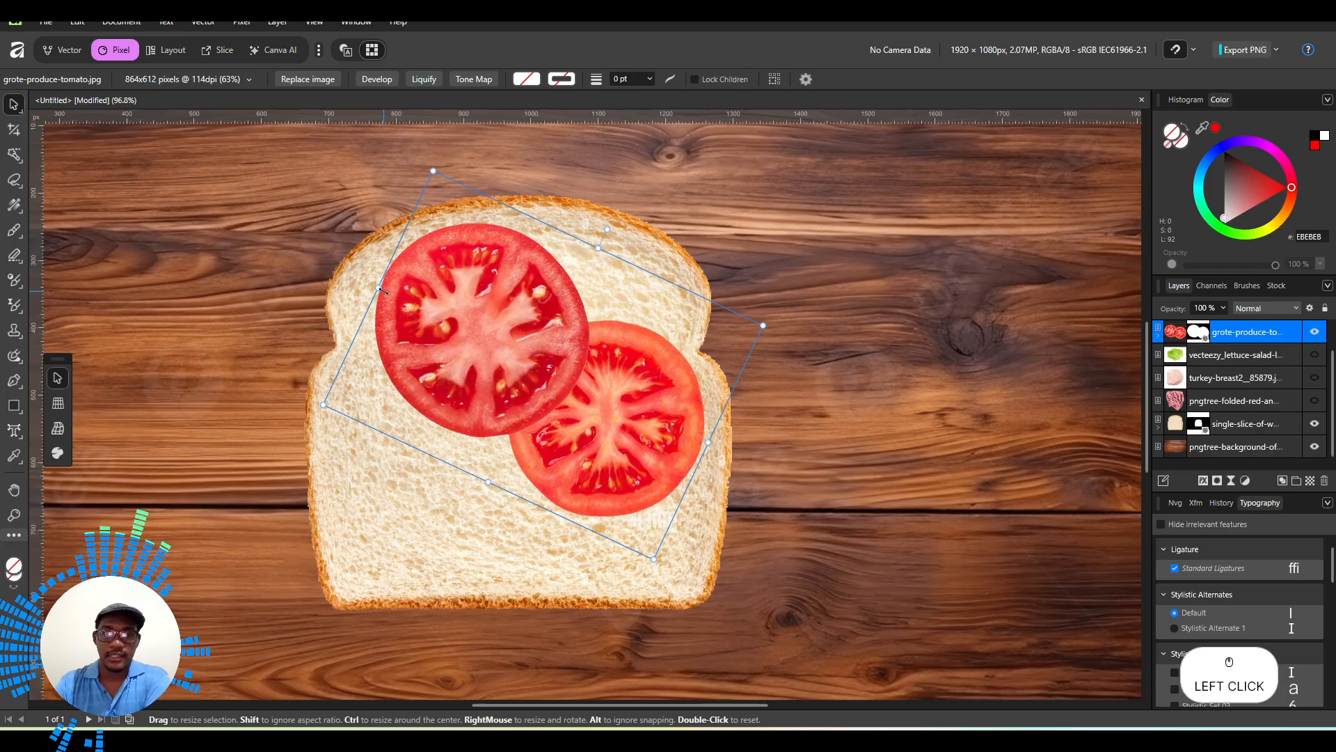
click(817, 296)
click(536, 369)
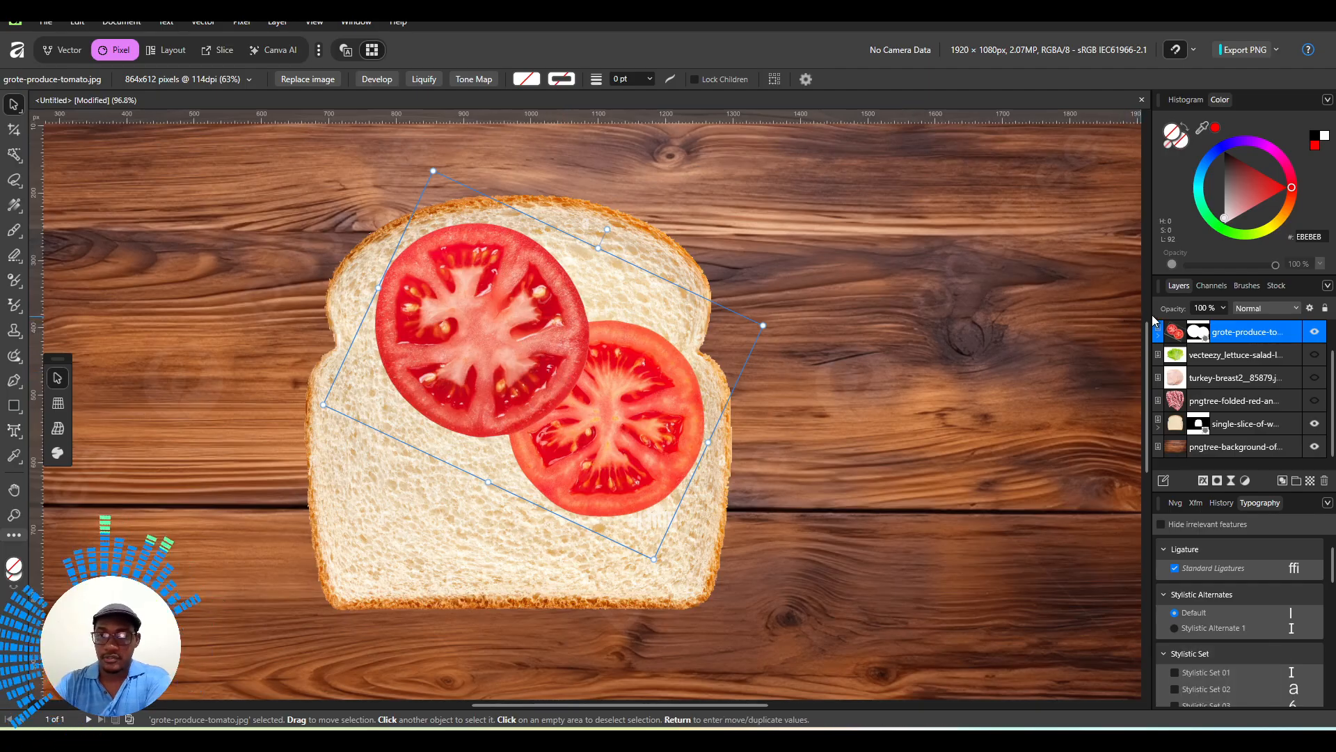
Duplicate the tomato layer, rotate the copy counterclockwise and place it over the lower half of the bread.
right_click(1286, 338)
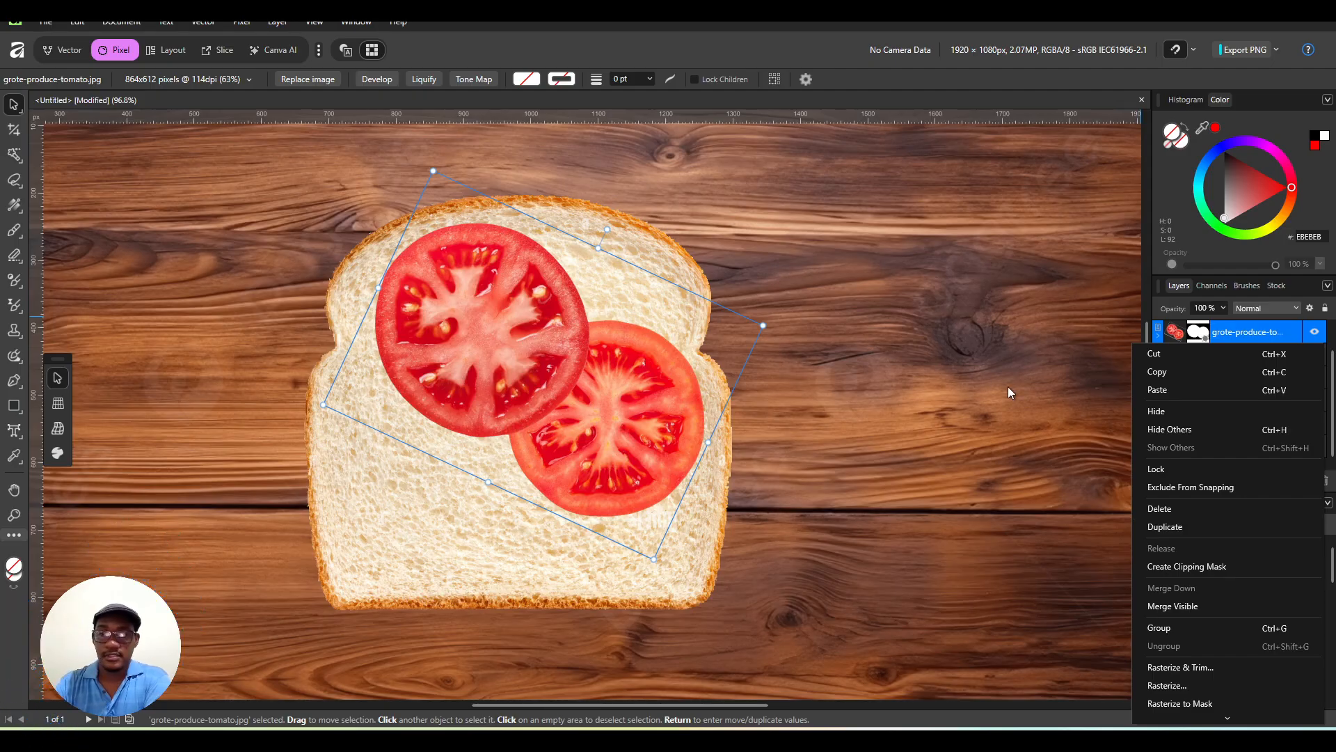
click(1176, 526)
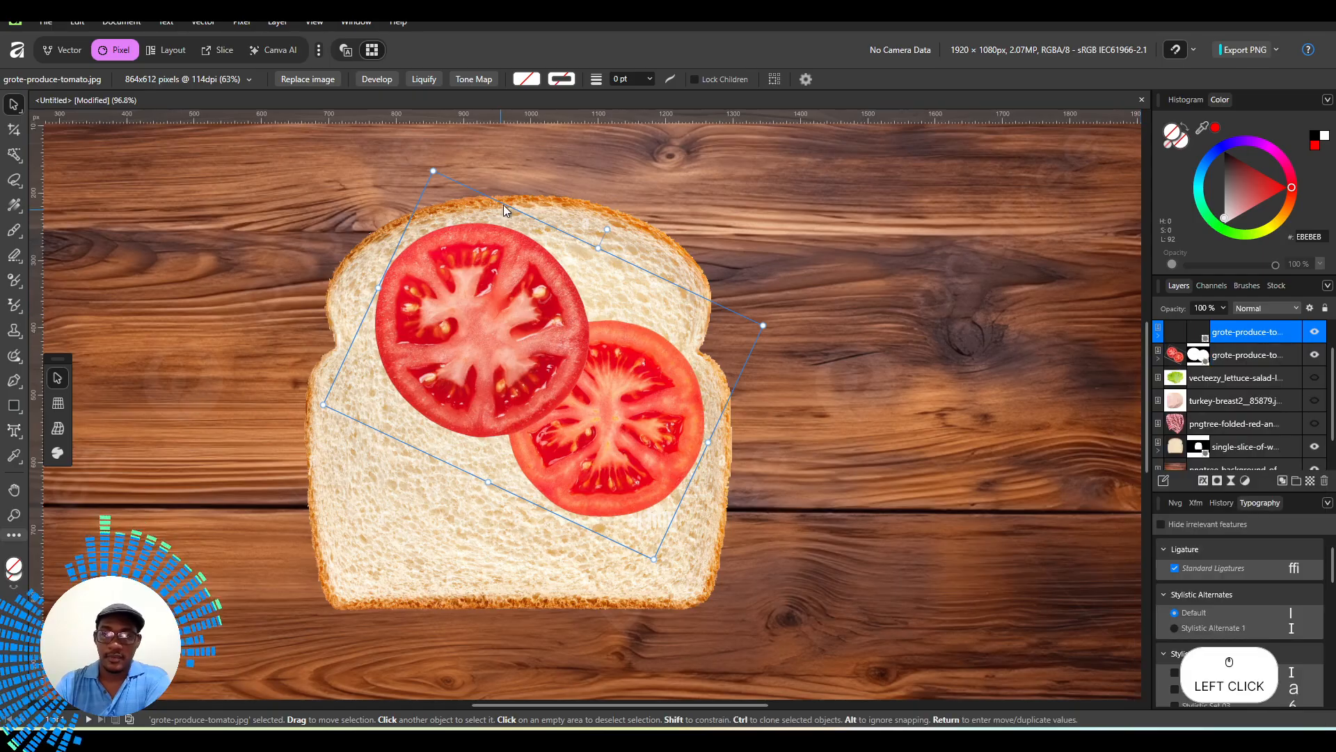
drag(546, 379, 450, 506)
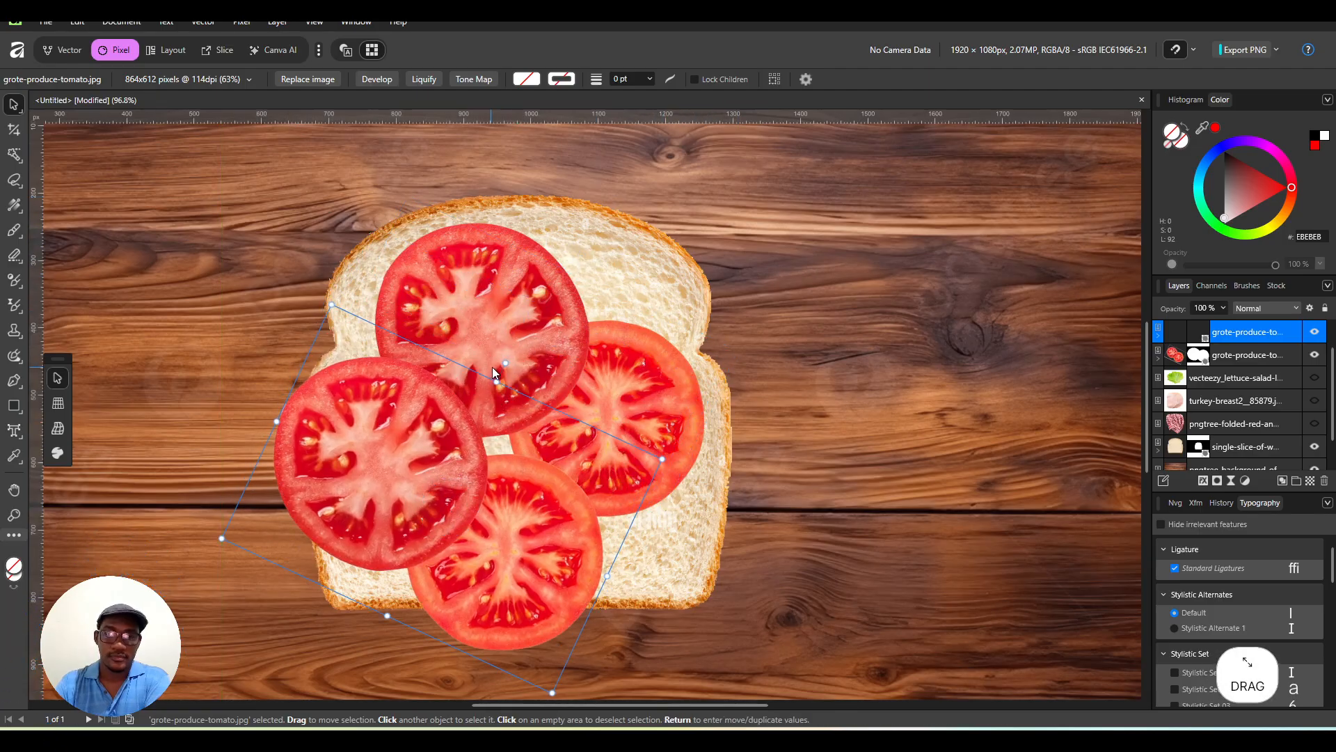
drag(503, 364, 388, 311)
drag(494, 466, 571, 461)
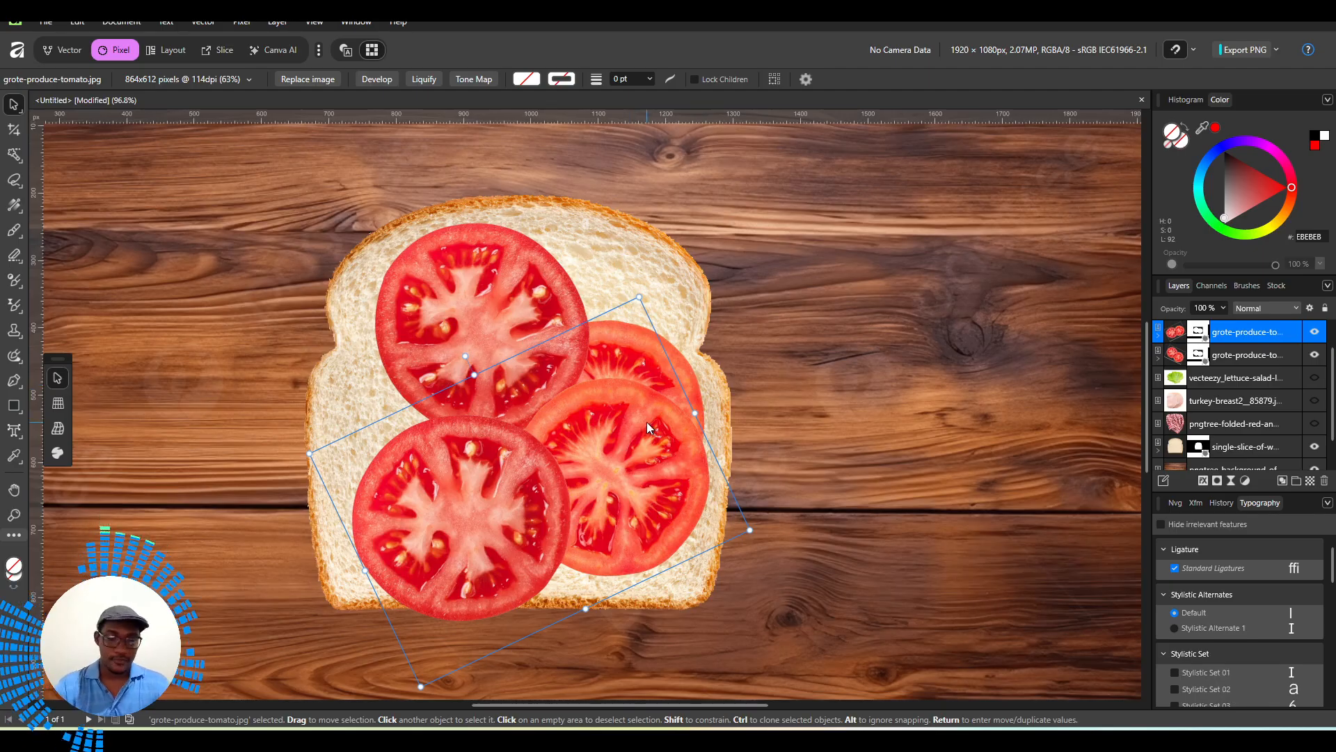
Duplicate the tomato copy again and spread further clones over and beside the bread.
key(ctrl+j)
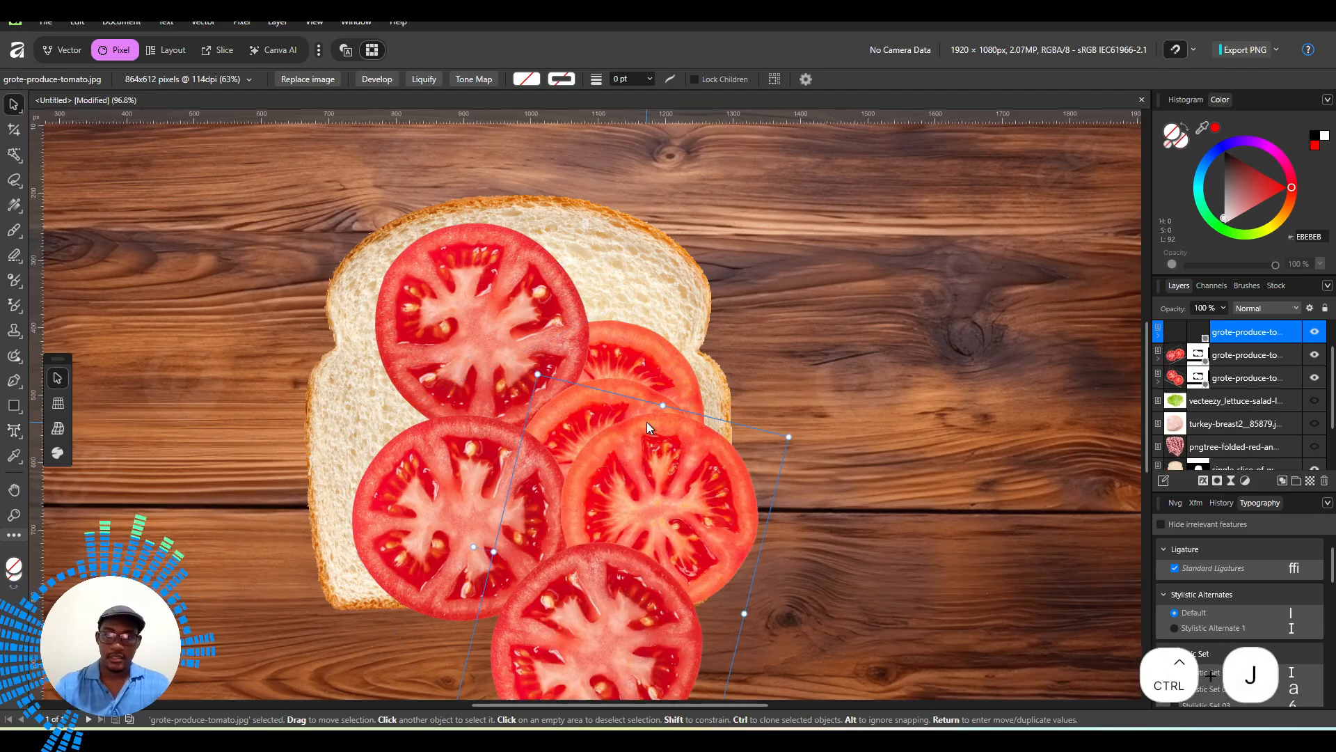
drag(662, 467, 955, 284)
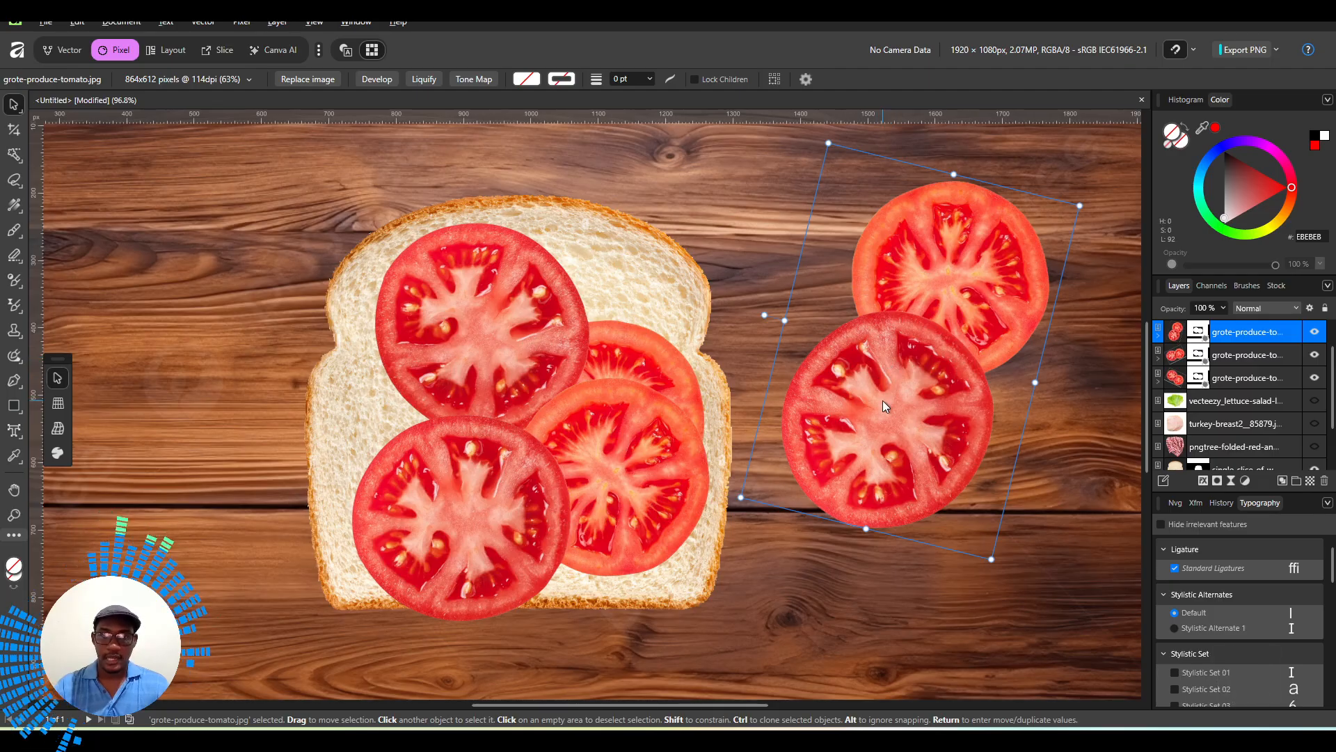
drag(885, 378, 552, 533)
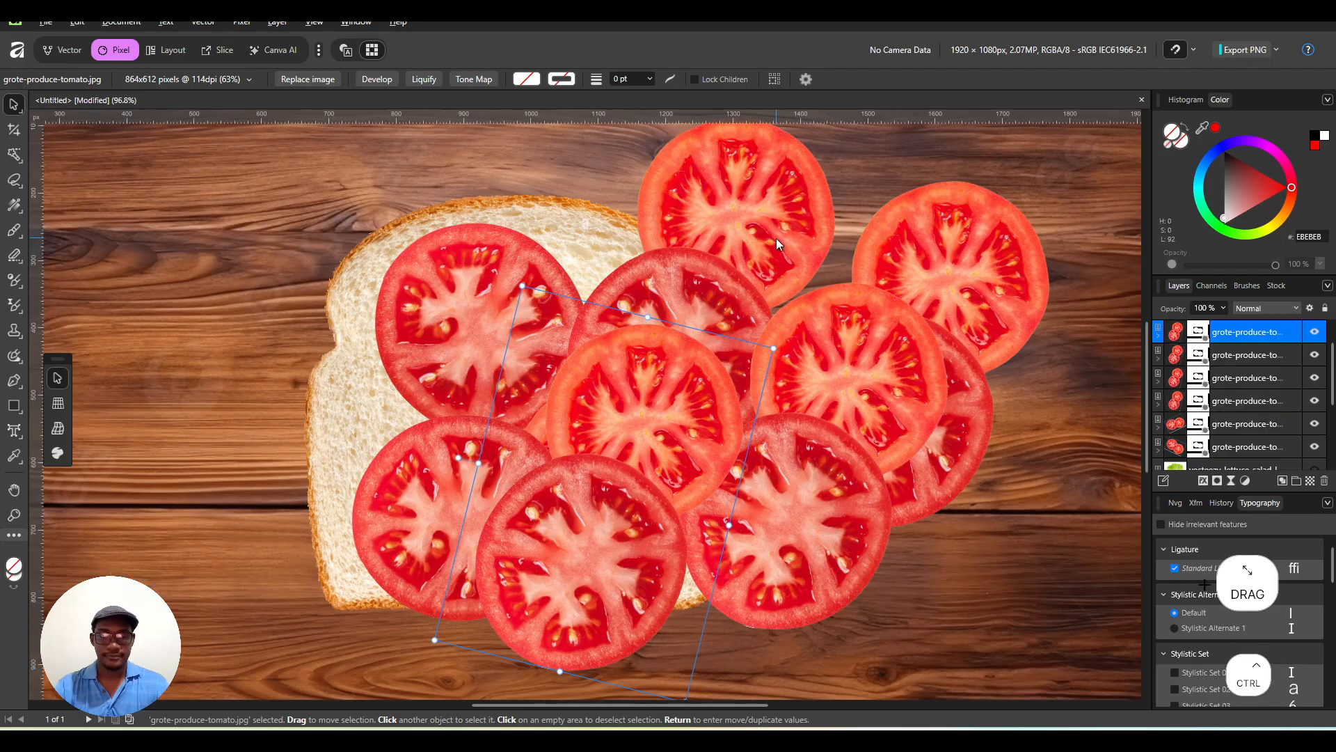
Delete all the duplicated tomato layers, keeping only the original one.
ctrl+click(1249, 421)
shift+click(1243, 333)
key(Delete)
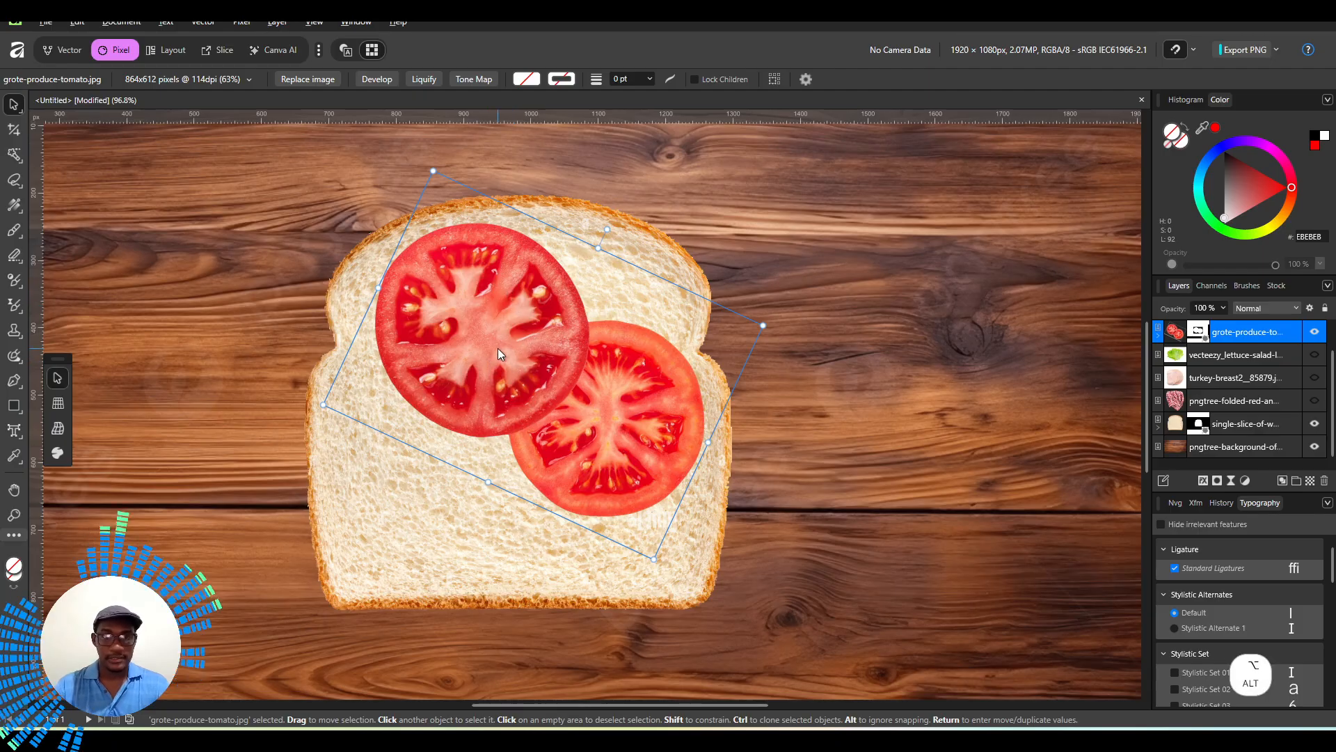
Clone the tomato slices onto the lower half of the bread and rotate the copy counterclockwise to overlap the original.
drag(499, 348, 411, 512)
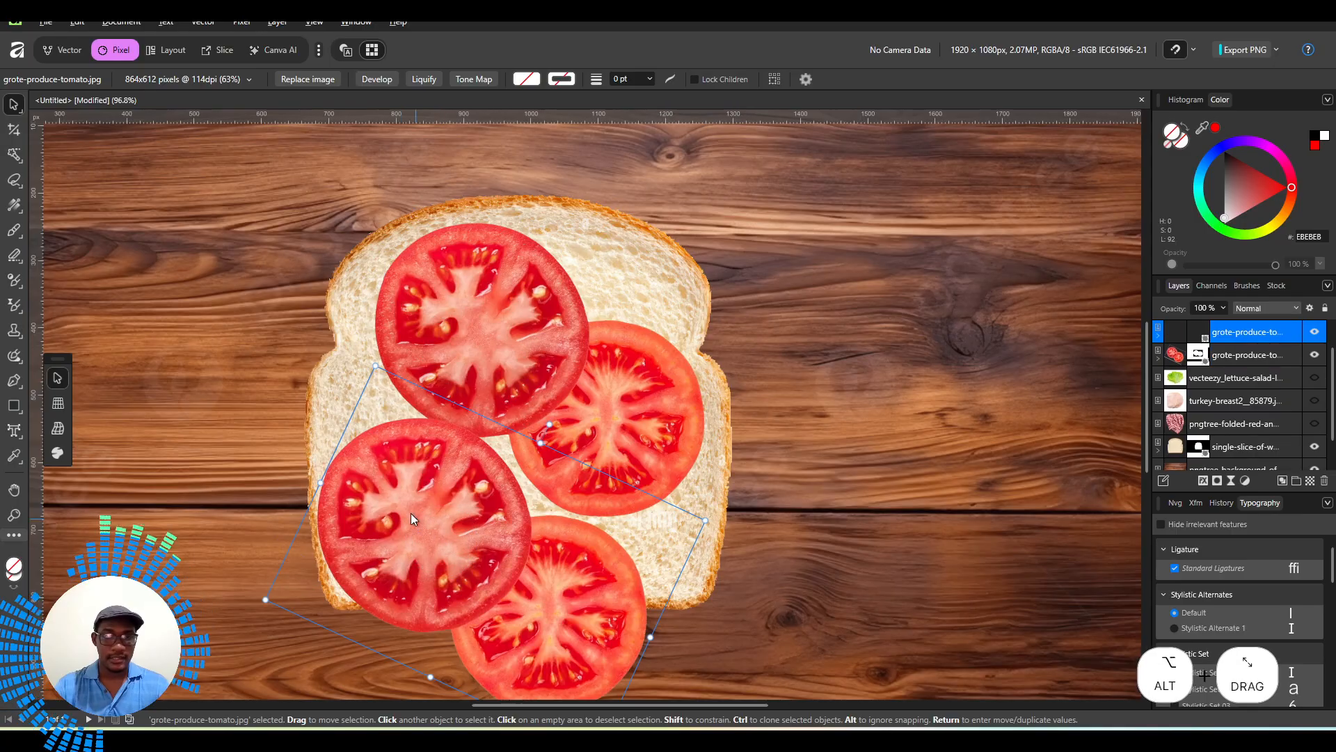
click(712, 521)
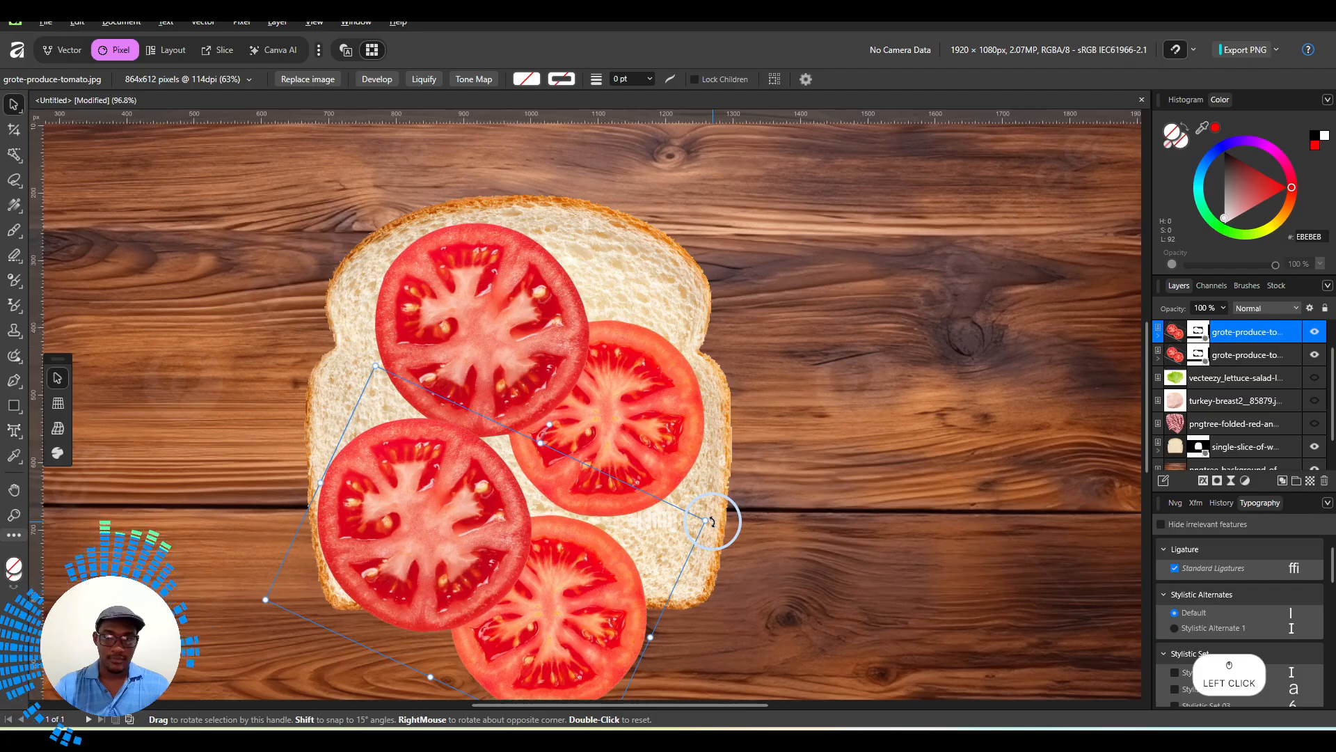
drag(712, 521, 557, 347)
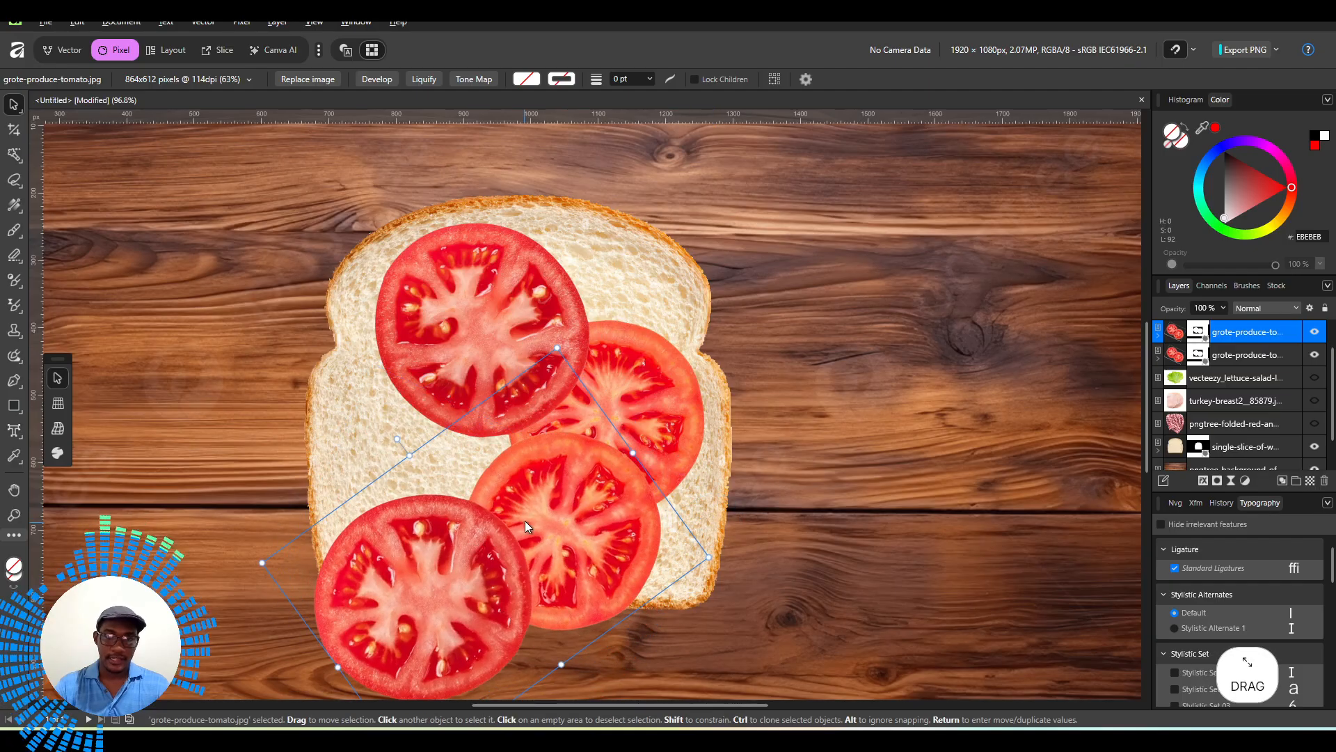
drag(525, 520, 561, 463)
Activate the Paint Brush and target the mask of the topmost tomato layer for editing.
scroll(550, 487, up, 2)
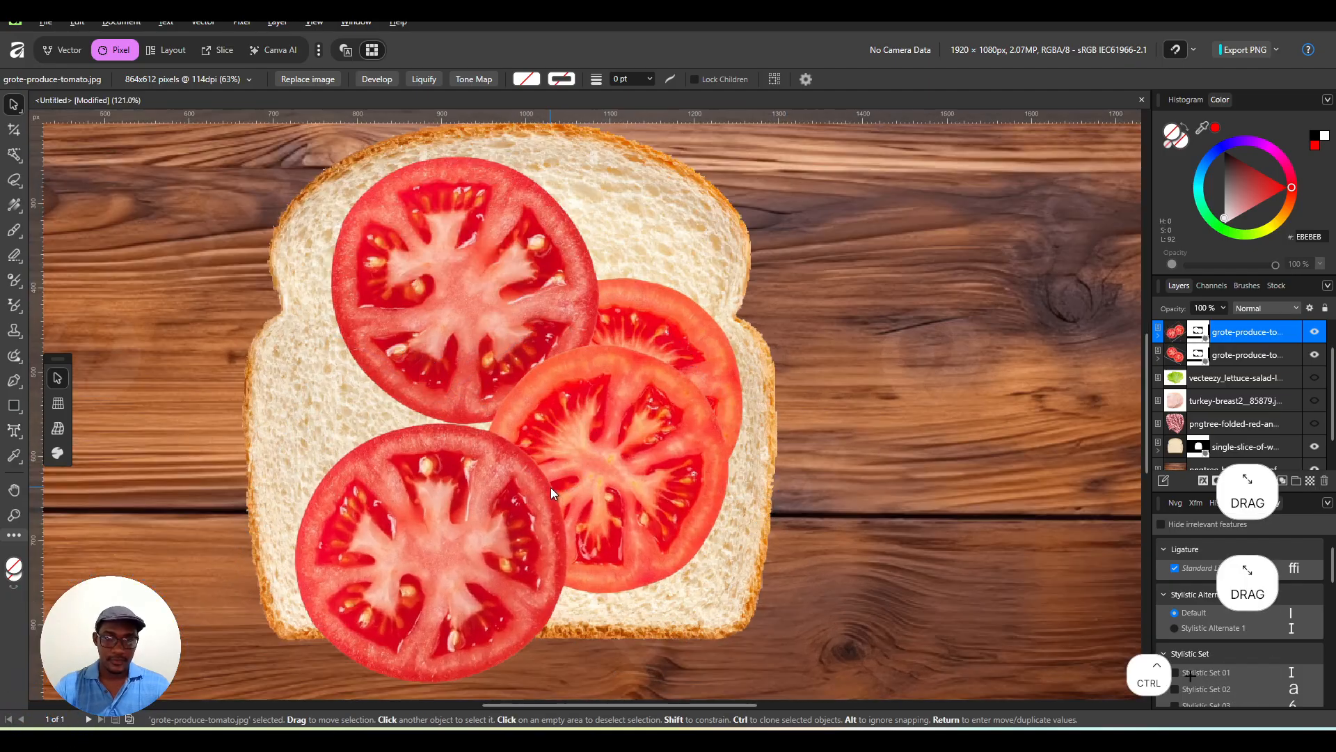
scroll(550, 487, up, 2)
key(space)
drag(564, 411, 593, 361)
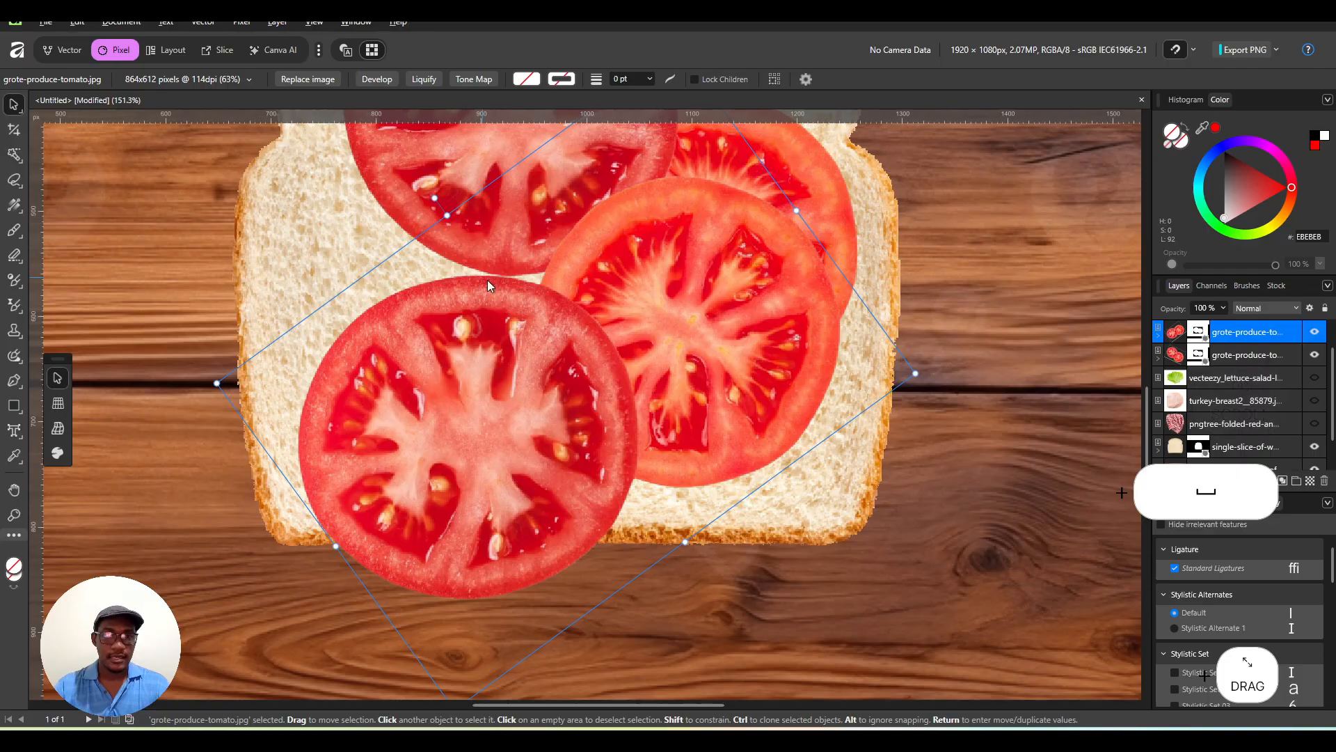
click(14, 232)
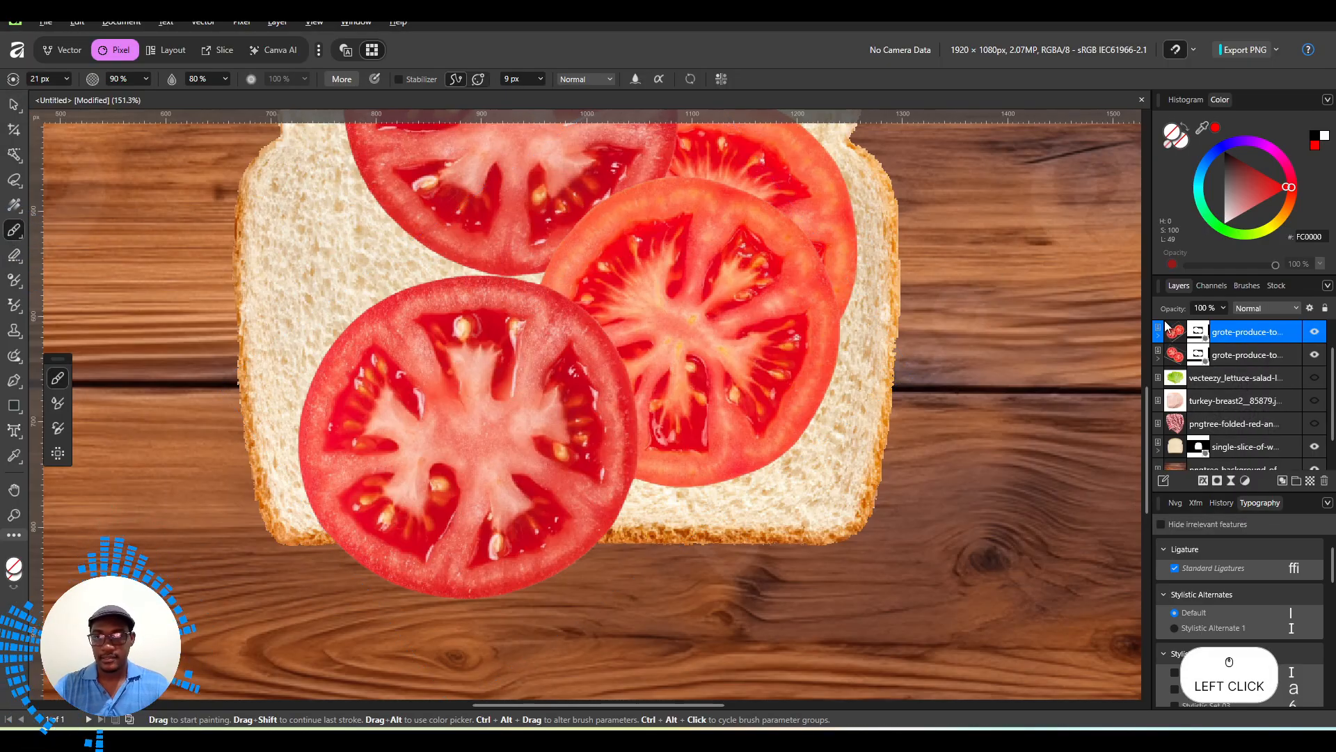
click(1198, 334)
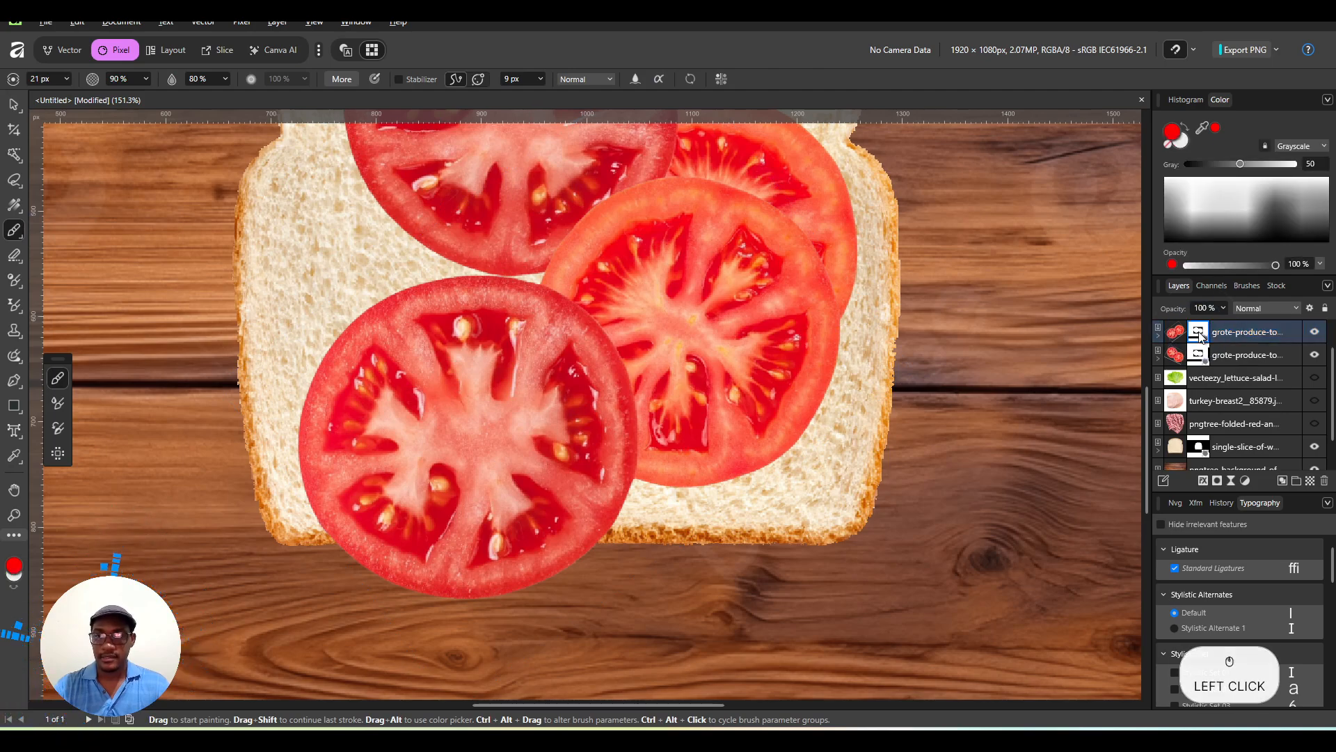
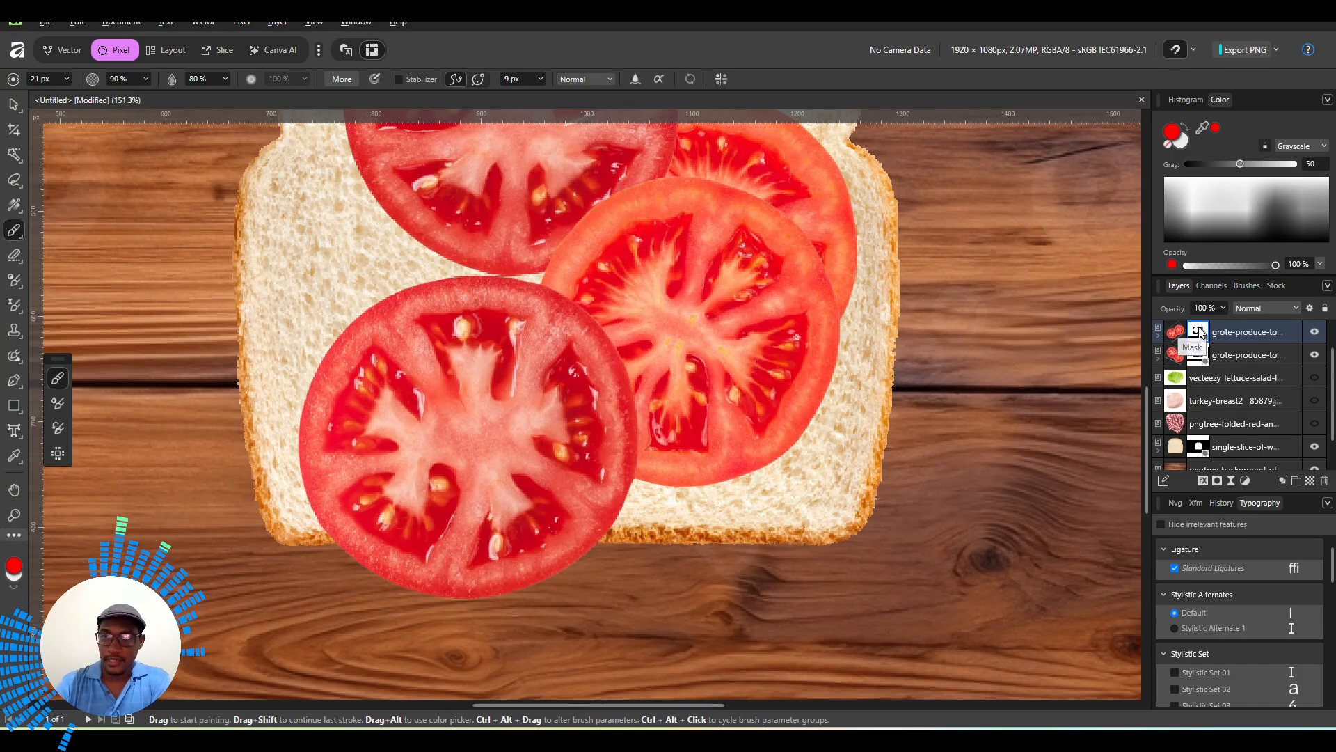
click(1198, 333)
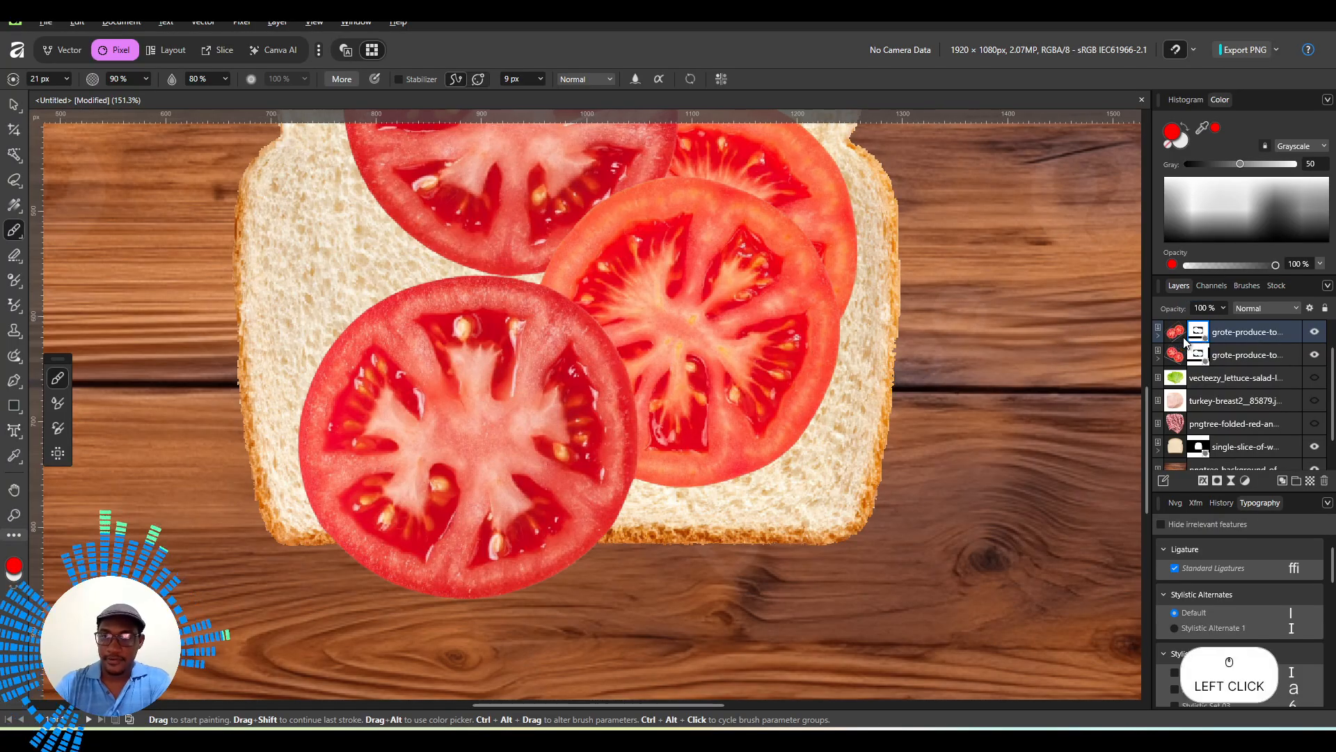
click(1315, 332)
click(1314, 332)
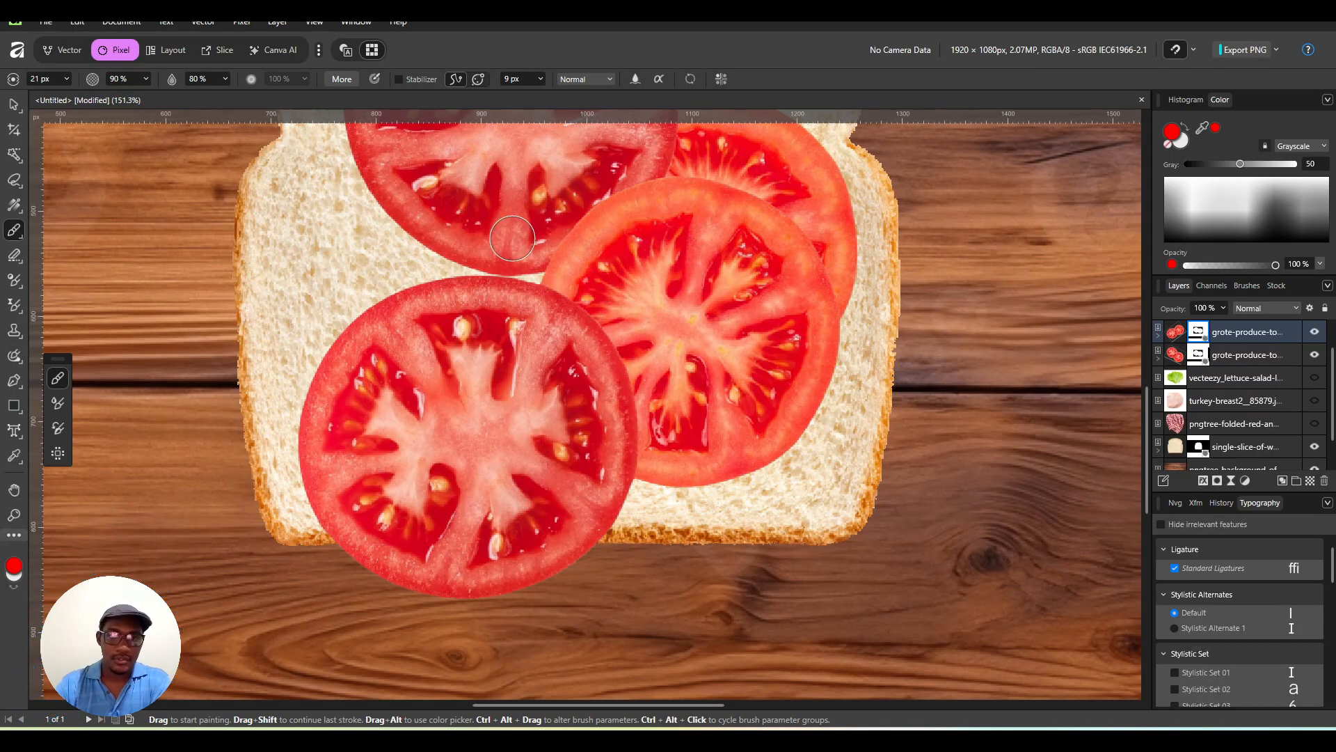
Choose the 8 px Round Brush from the Basic brush category and set its width to 45 px.
click(59, 381)
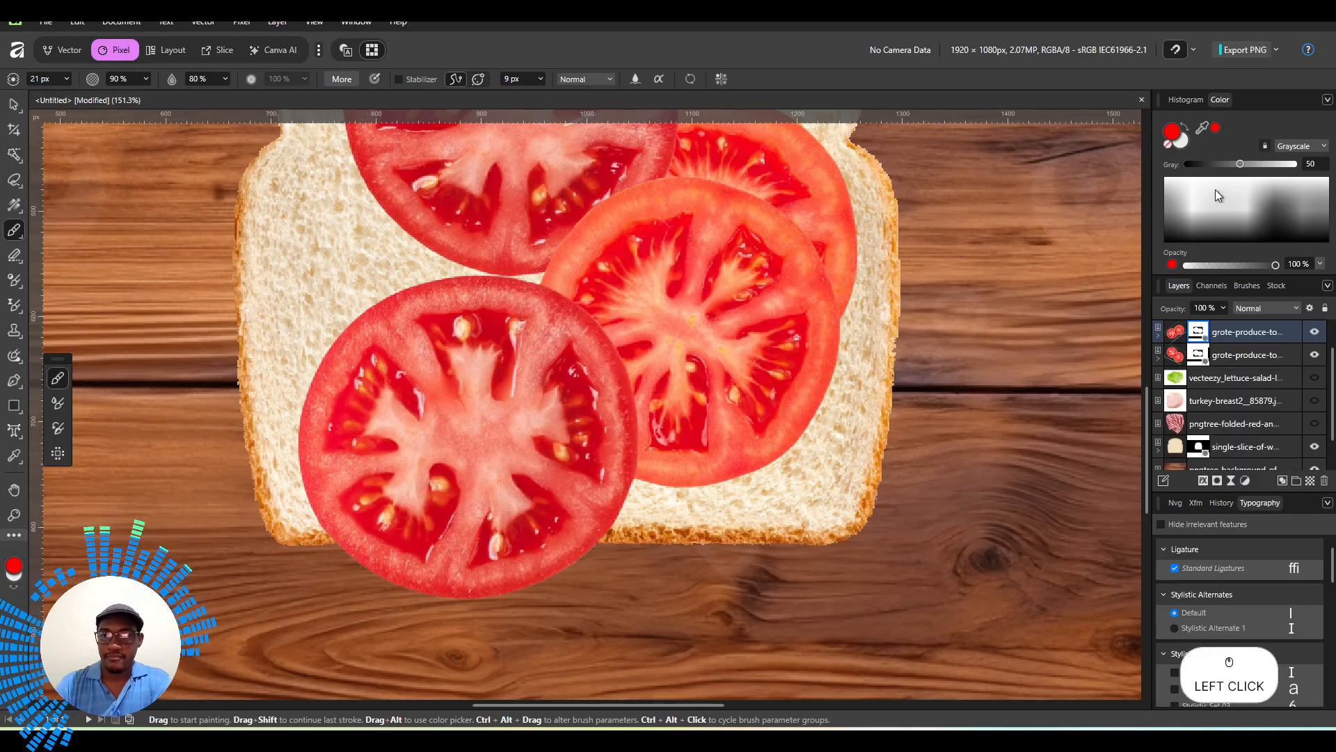
click(1245, 286)
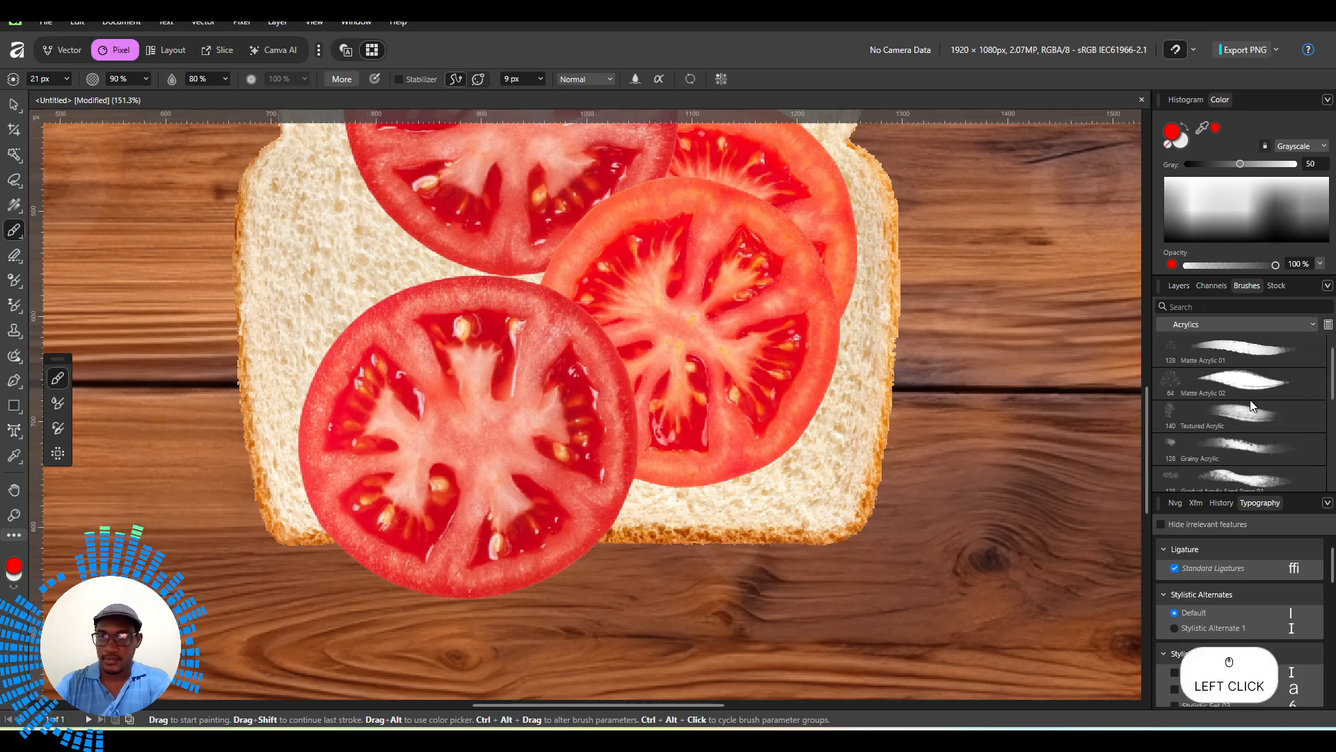
scroll(1254, 403, down, 1)
click(1278, 325)
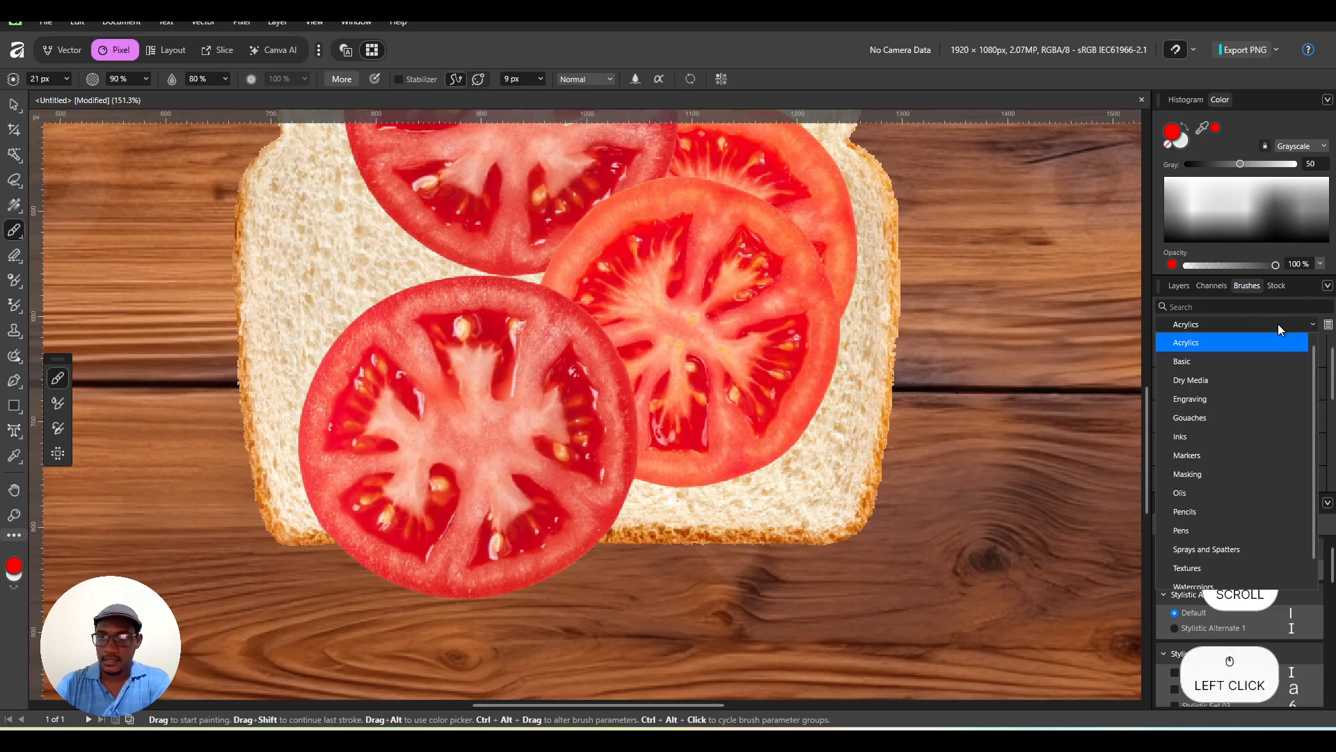
click(1205, 364)
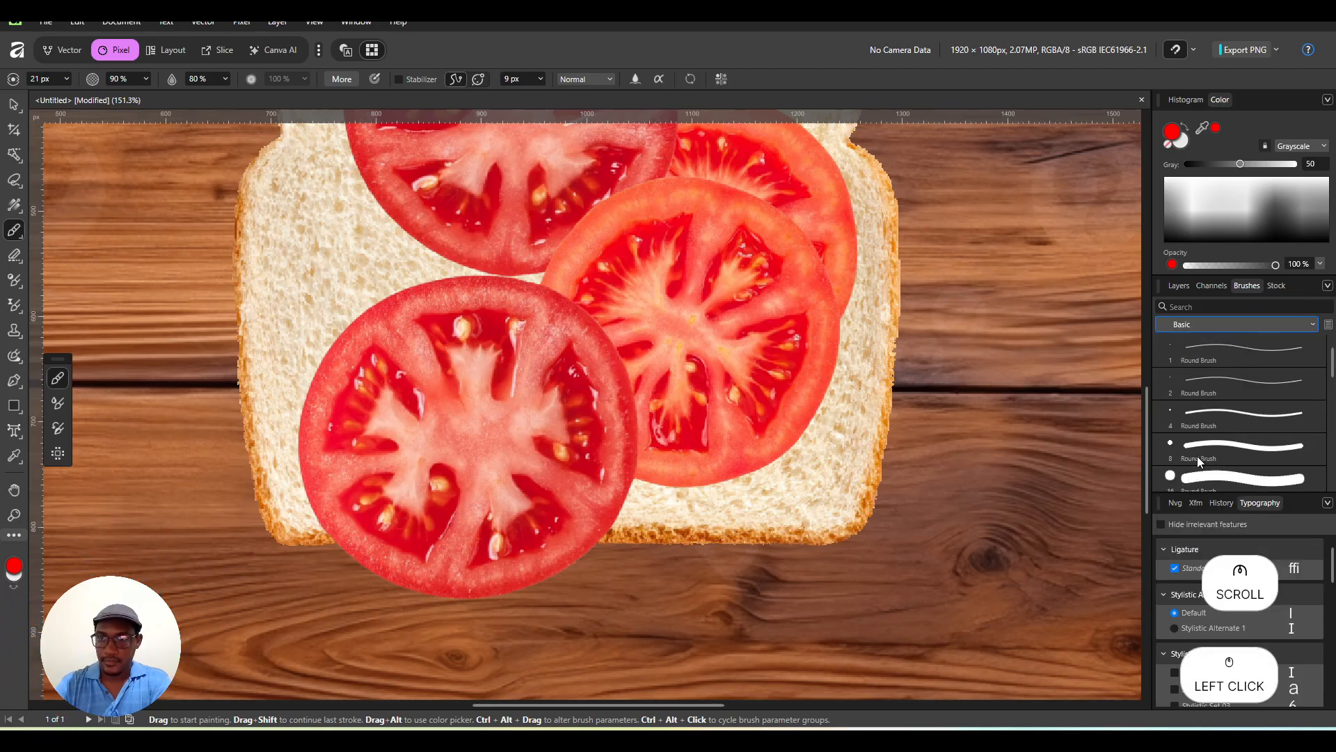
click(1197, 457)
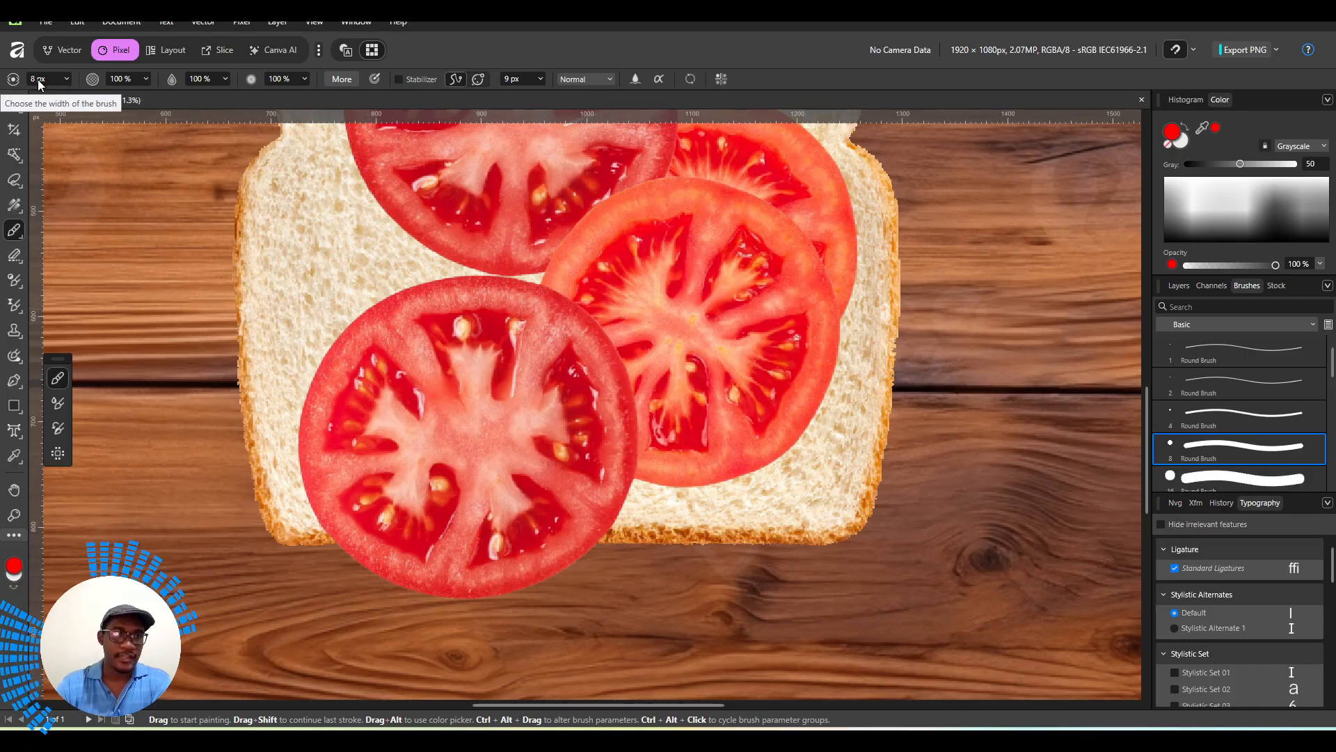
click(65, 78)
click(81, 96)
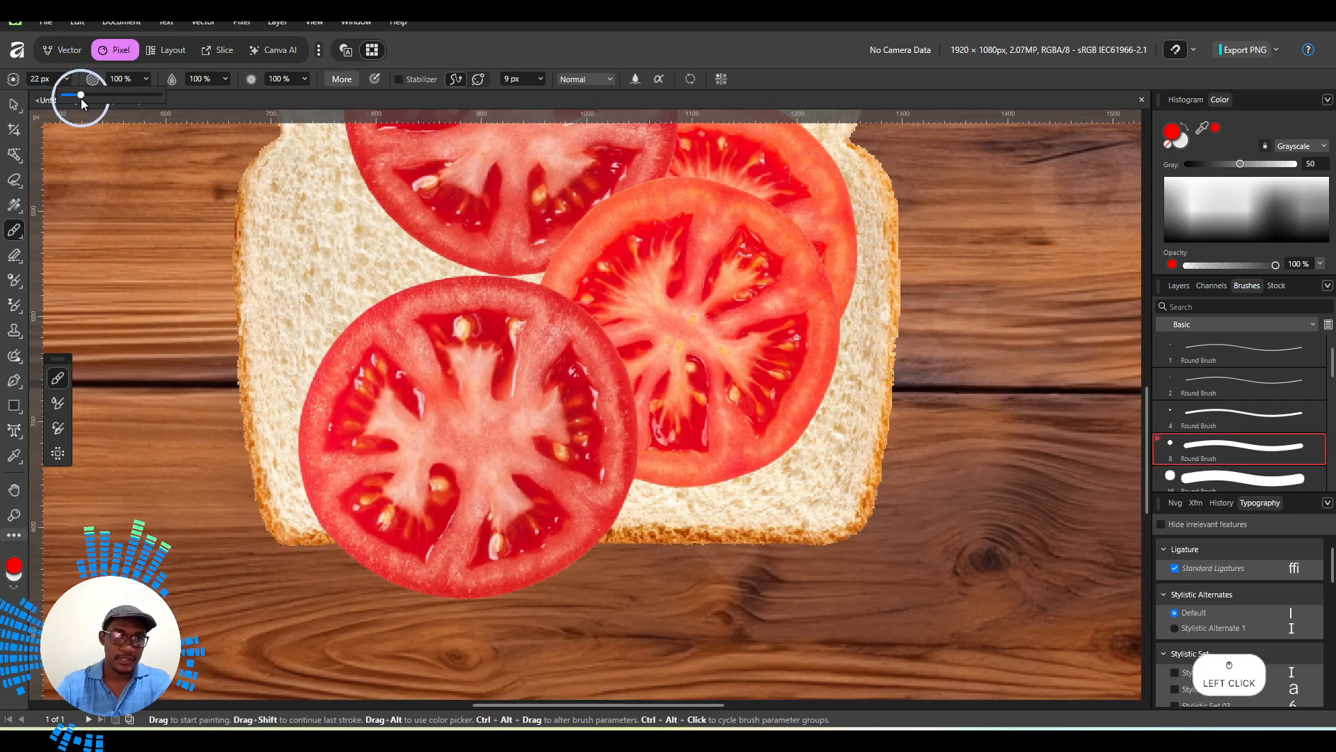
drag(98, 104, 99, 105)
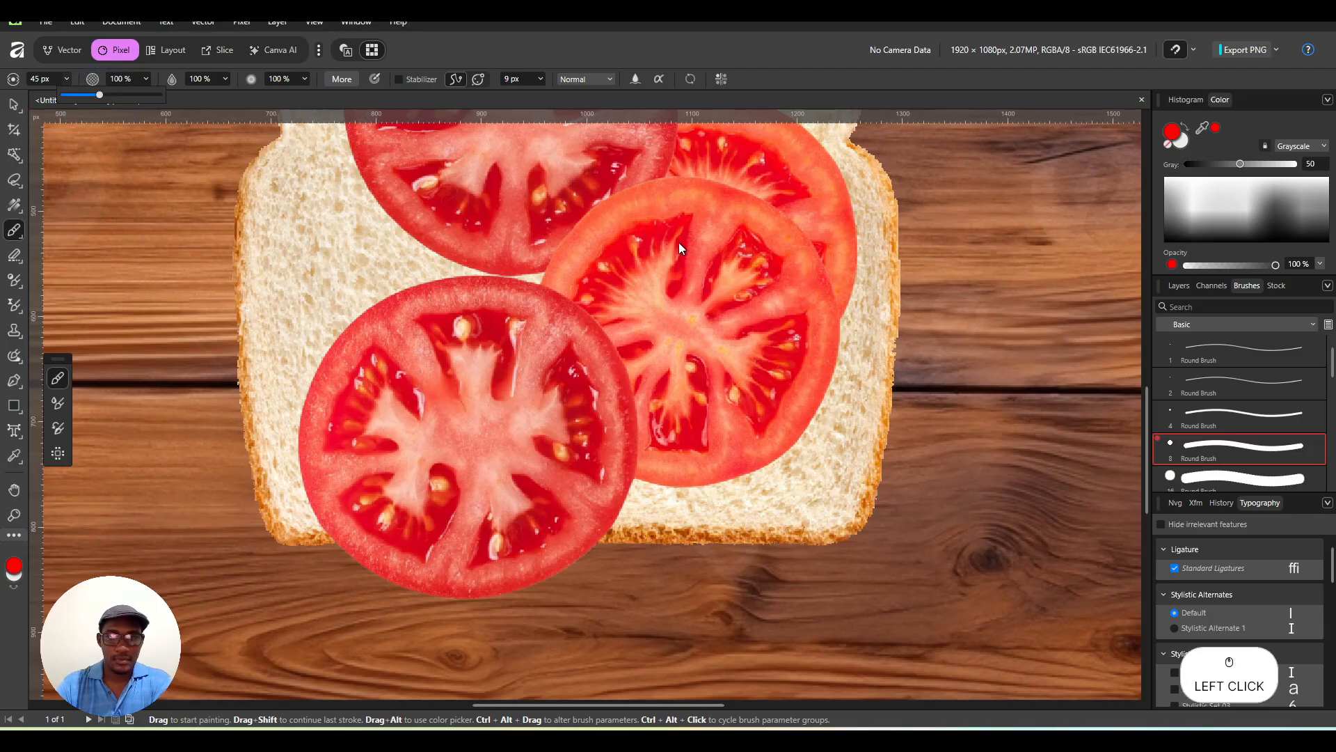
Select the topmost tomato layer's mask again and set the painting colour to black with a Gray value of 0.
click(1179, 288)
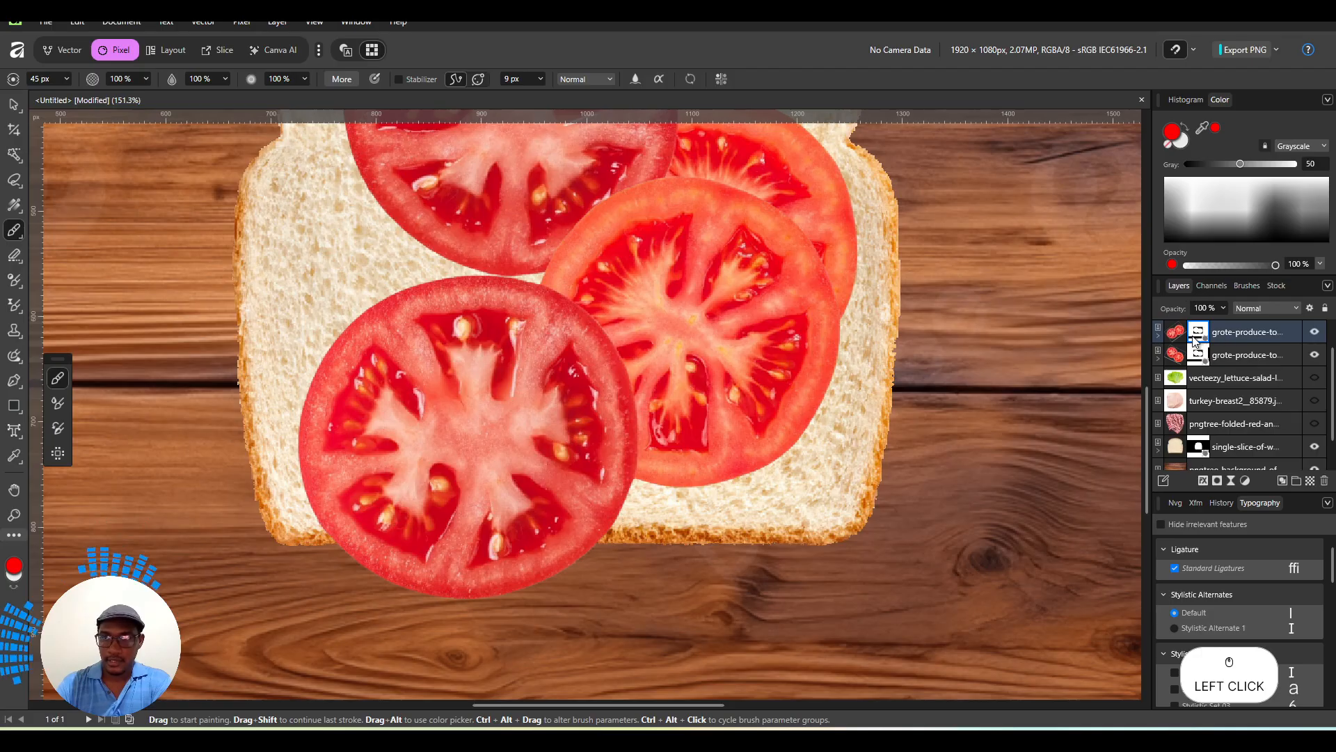
click(1192, 337)
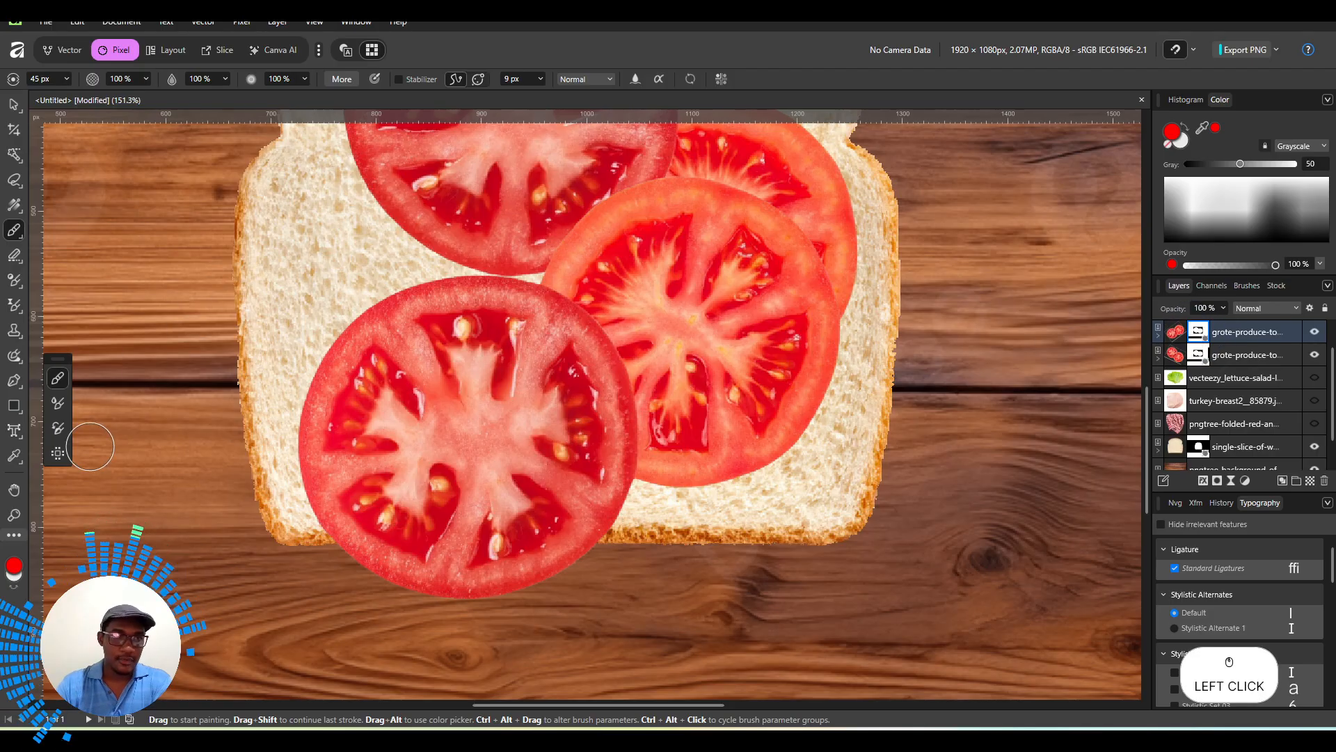
click(1173, 134)
drag(1241, 164, 1188, 164)
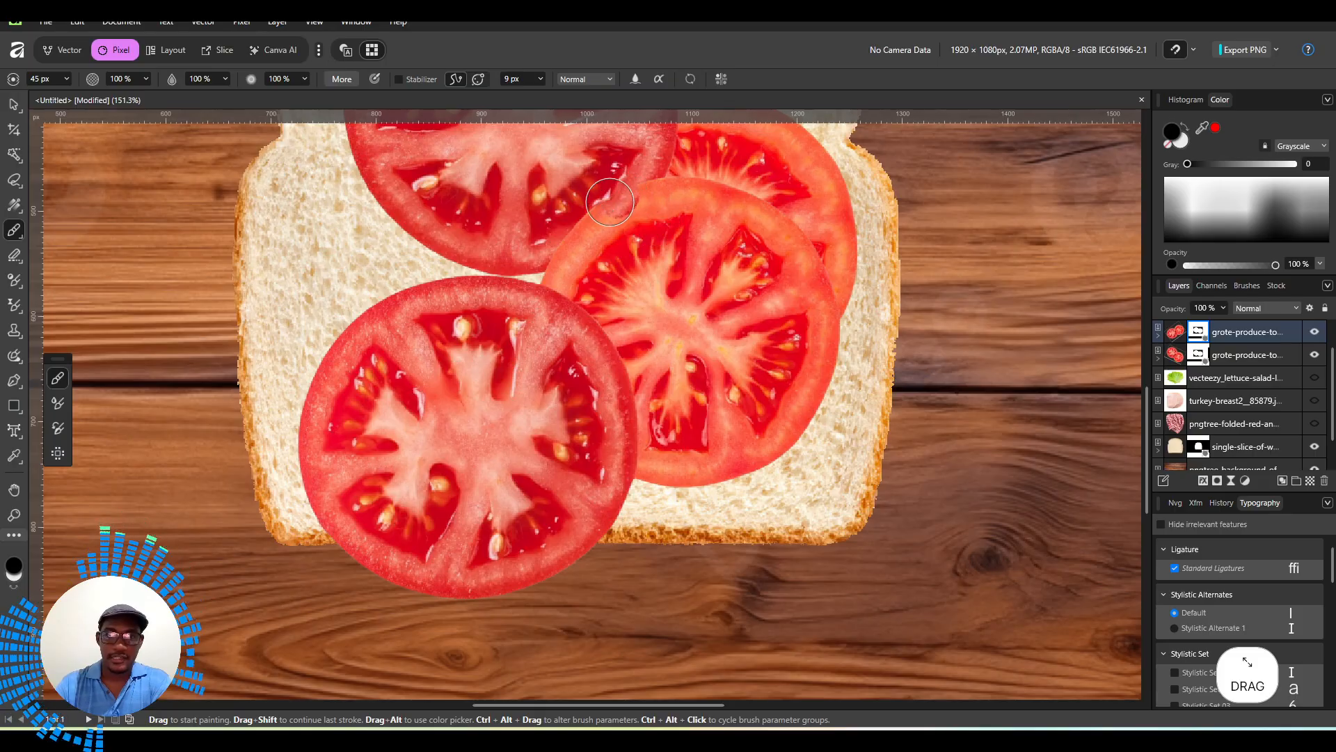
Hide the original tomato layer and paint over the copy's lighter, seedier slice on its mask, keeping the darker overlapping slice.
drag(819, 263, 797, 259)
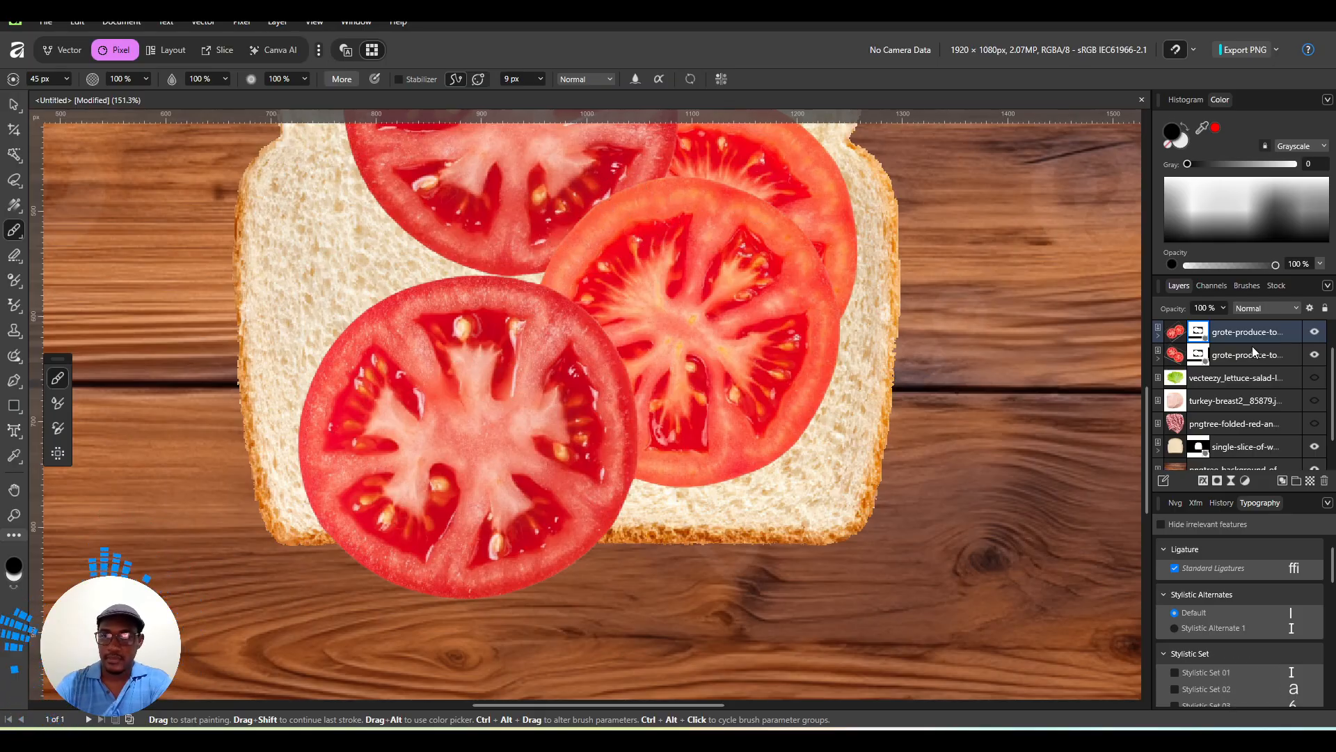
click(1314, 354)
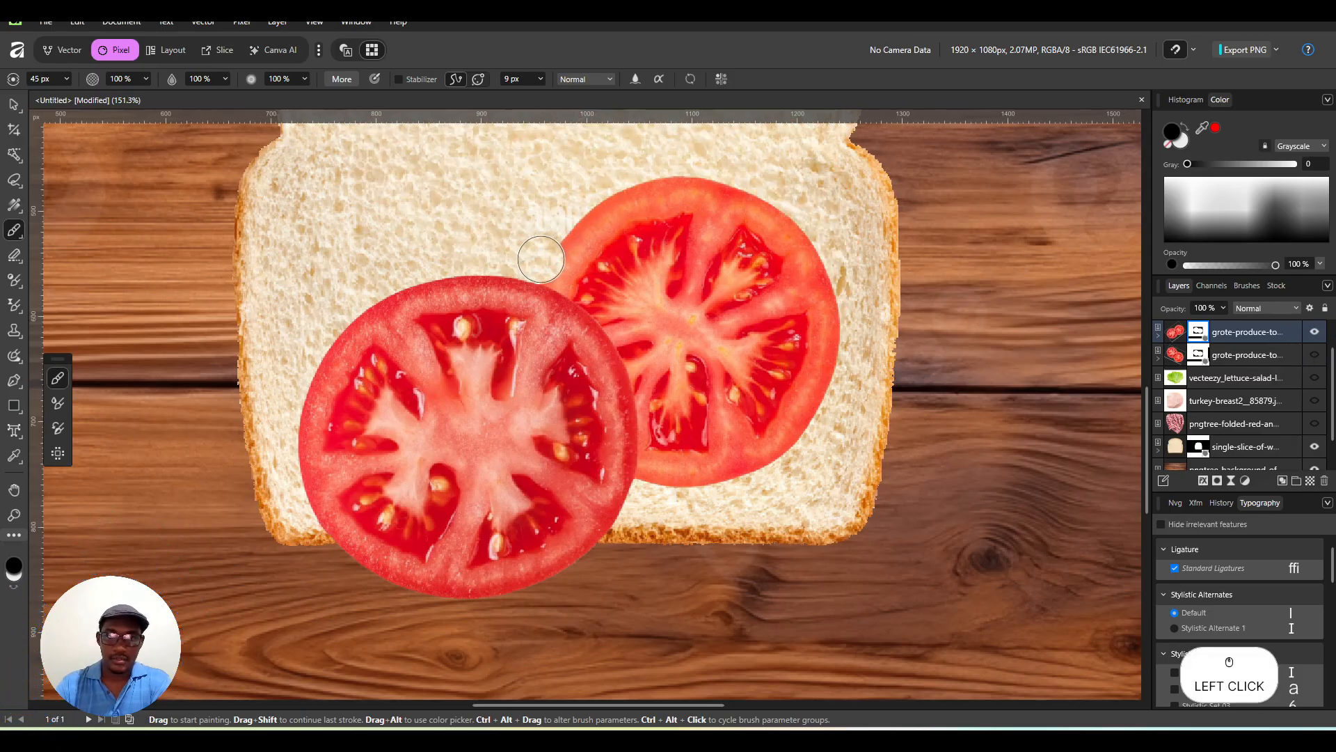
mouse_move(541, 258)
mouse_down()
mouse_move(639, 193)
mouse_move(680, 190)
mouse_move(799, 231)
mouse_move(844, 313)
mouse_move(807, 403)
mouse_move(833, 366)
mouse_move(766, 457)
mouse_move(668, 489)
mouse_move(751, 341)
mouse_move(721, 478)
mouse_move(791, 301)
mouse_move(751, 448)
mouse_move(794, 285)
mouse_move(816, 363)
mouse_move(794, 282)
mouse_move(702, 213)
mouse_move(644, 204)
mouse_move(622, 224)
mouse_move(694, 242)
mouse_move(755, 289)
mouse_move(739, 315)
mouse_move(594, 229)
mouse_move(692, 362)
mouse_move(713, 346)
mouse_move(665, 485)
mouse_move(656, 341)
mouse_move(583, 265)
mouse_move(545, 251)
mouse_move(636, 309)
mouse_up()
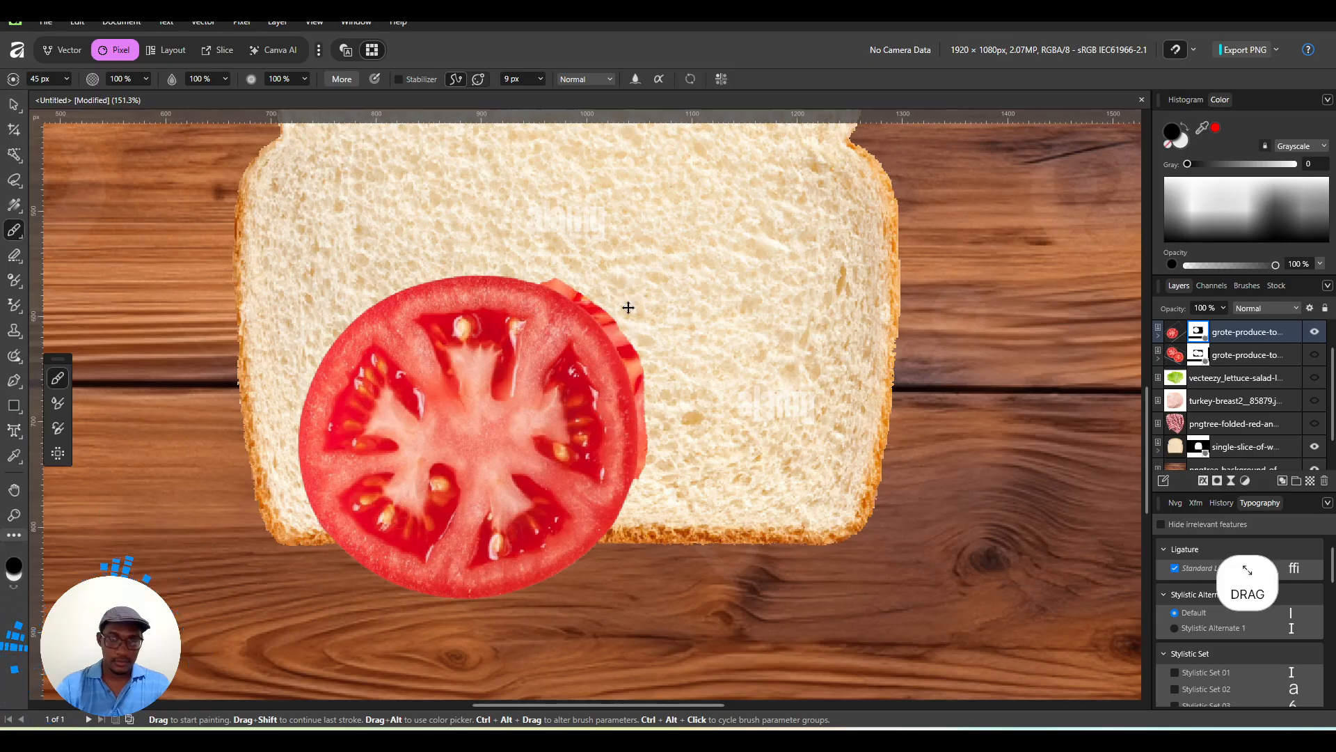
Paint black on the front tomato slice's mask to hide the leftover red fringe along its lower-right edge.
scroll(628, 307, up, 5)
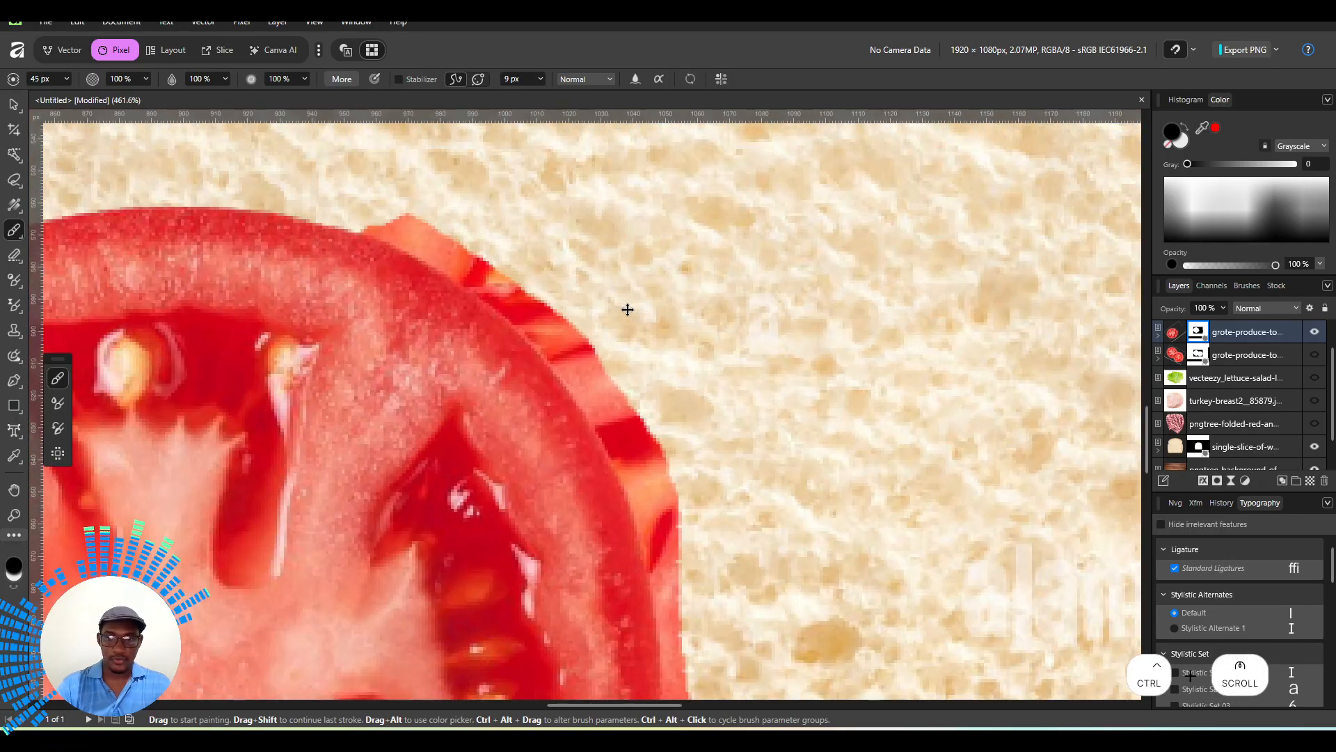
mouse_move(592, 316)
mouse_down()
mouse_move(605, 229)
mouse_move(581, 169)
mouse_up()
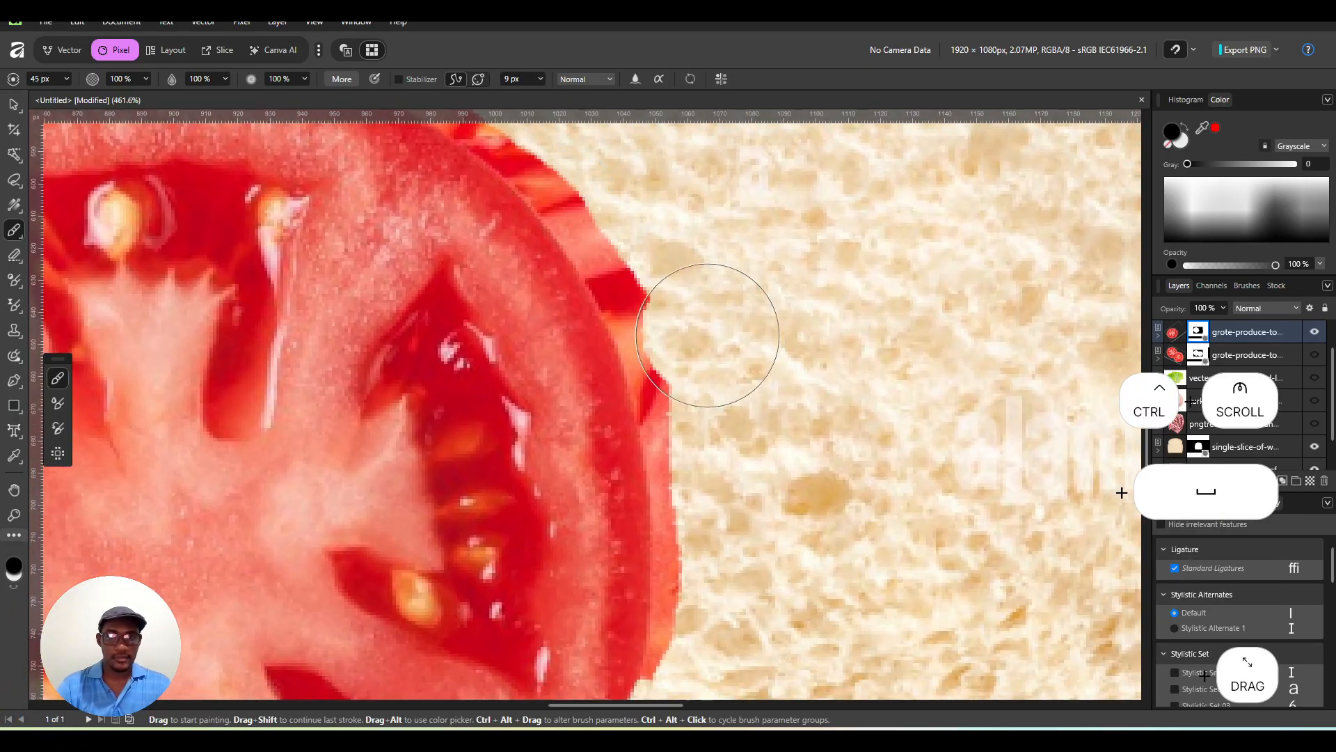
click(711, 686)
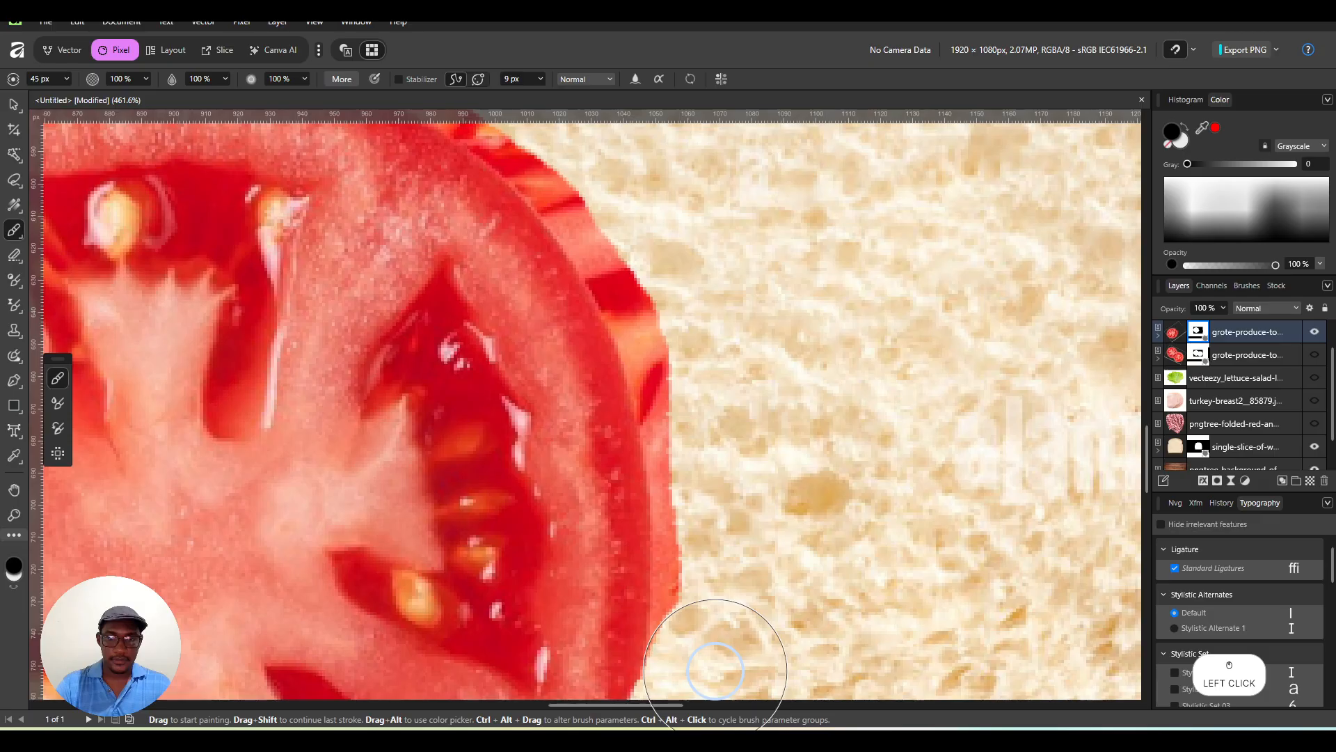
mouse_move(716, 670)
mouse_down()
mouse_move(731, 582)
mouse_move(716, 552)
mouse_move(715, 639)
mouse_up()
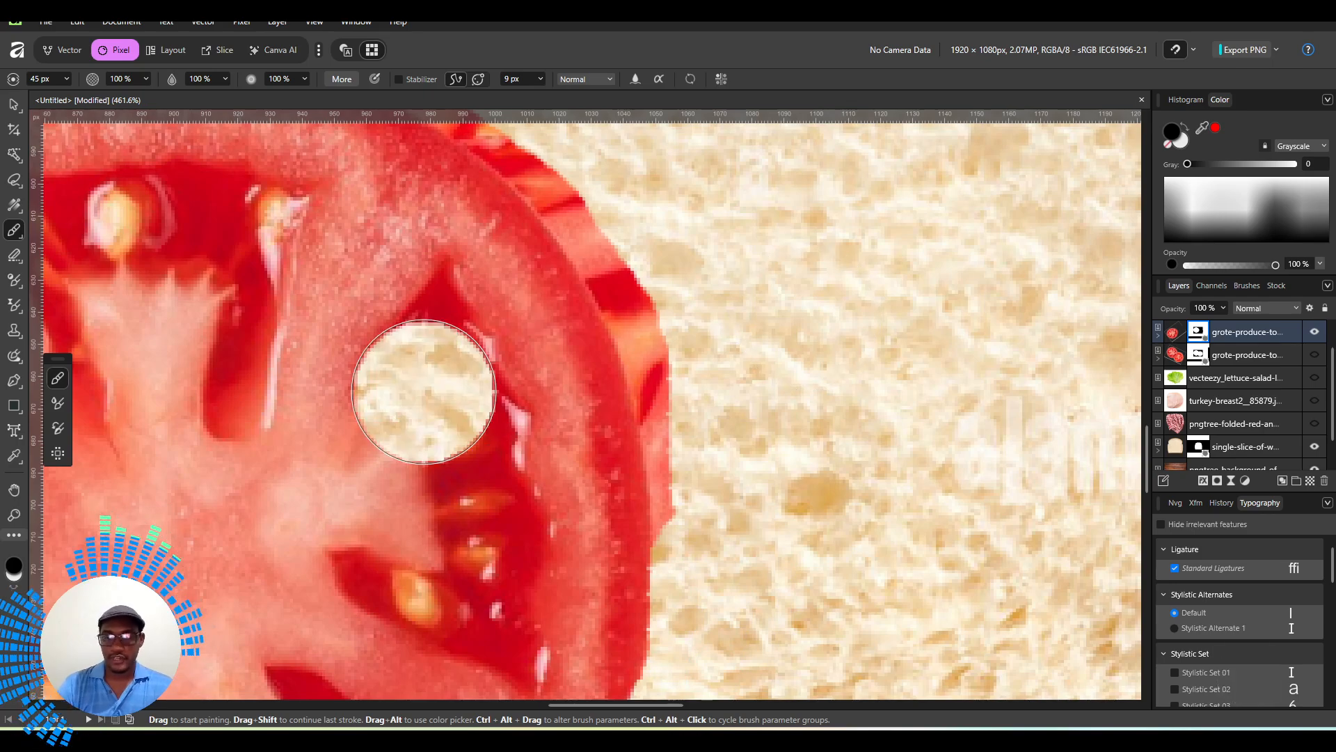
Try out smaller and larger mask brush sizes, from 28 px up to 112 px.
key(bracketleft)
key(bracketleft)
key(bracketleft)
key(bracketleft)
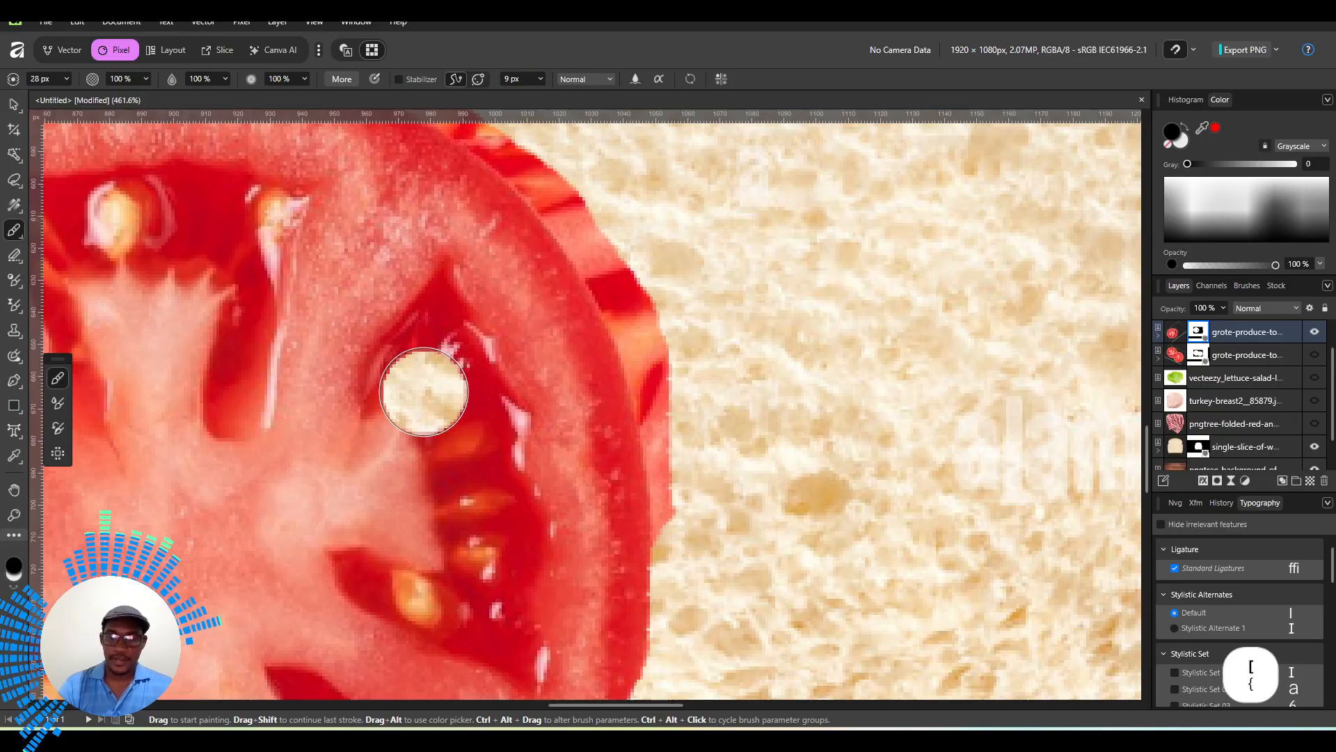
key(bracketright)
key(bracketright)
key(bracketright)
key(bracketright)
key(bracketright)
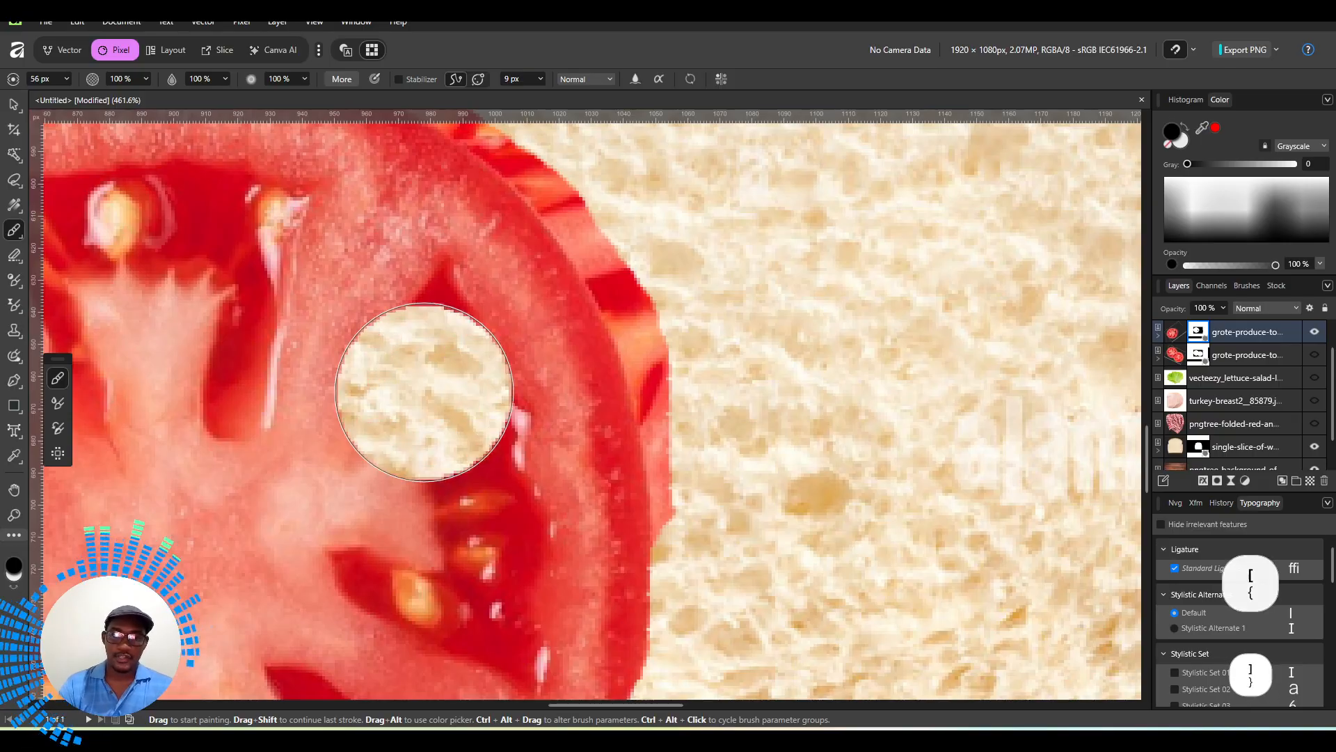
key(bracketright)
key(bracketright)
key(bracketright)
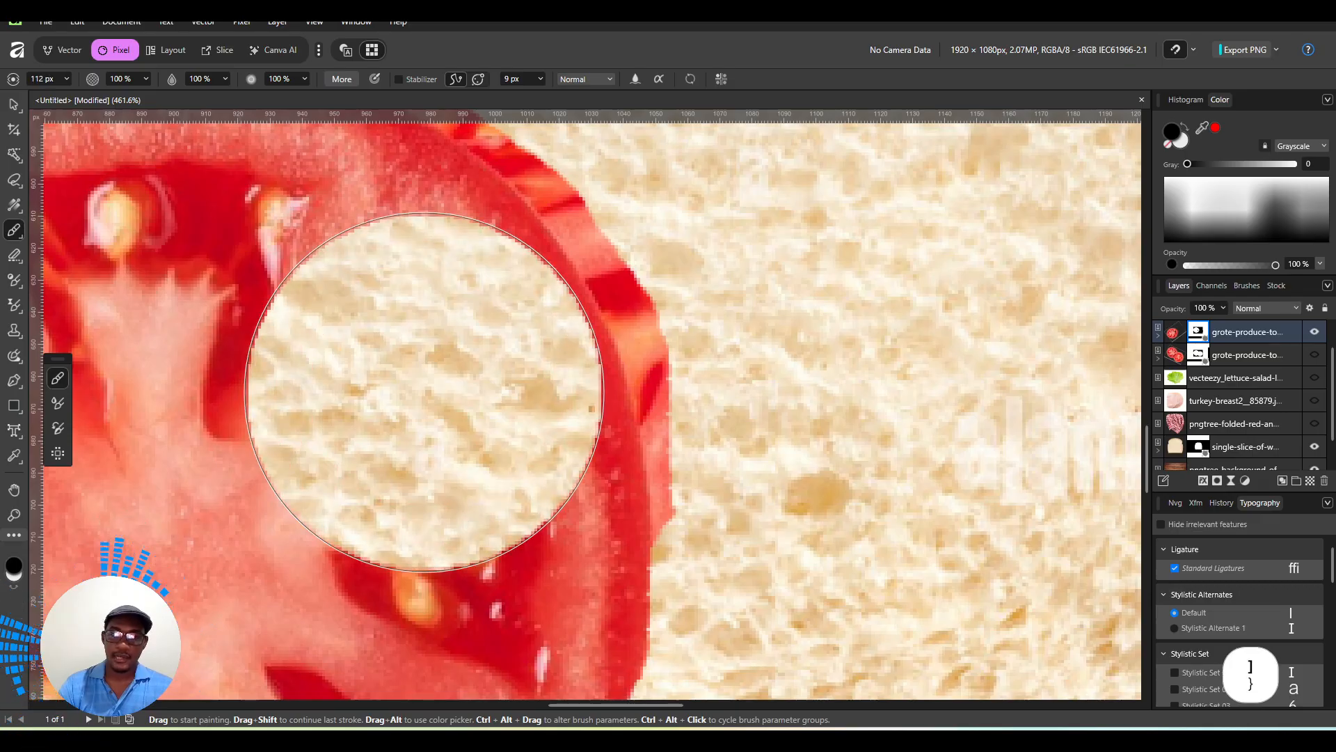
Reduce the brush to 30 px and mask out the remaining tomato fringe along the slice's upper-right edge.
key(bracketleft)
key(bracketleft)
key(bracketleft)
key(bracketleft)
key(bracketleft)
key(bracketleft)
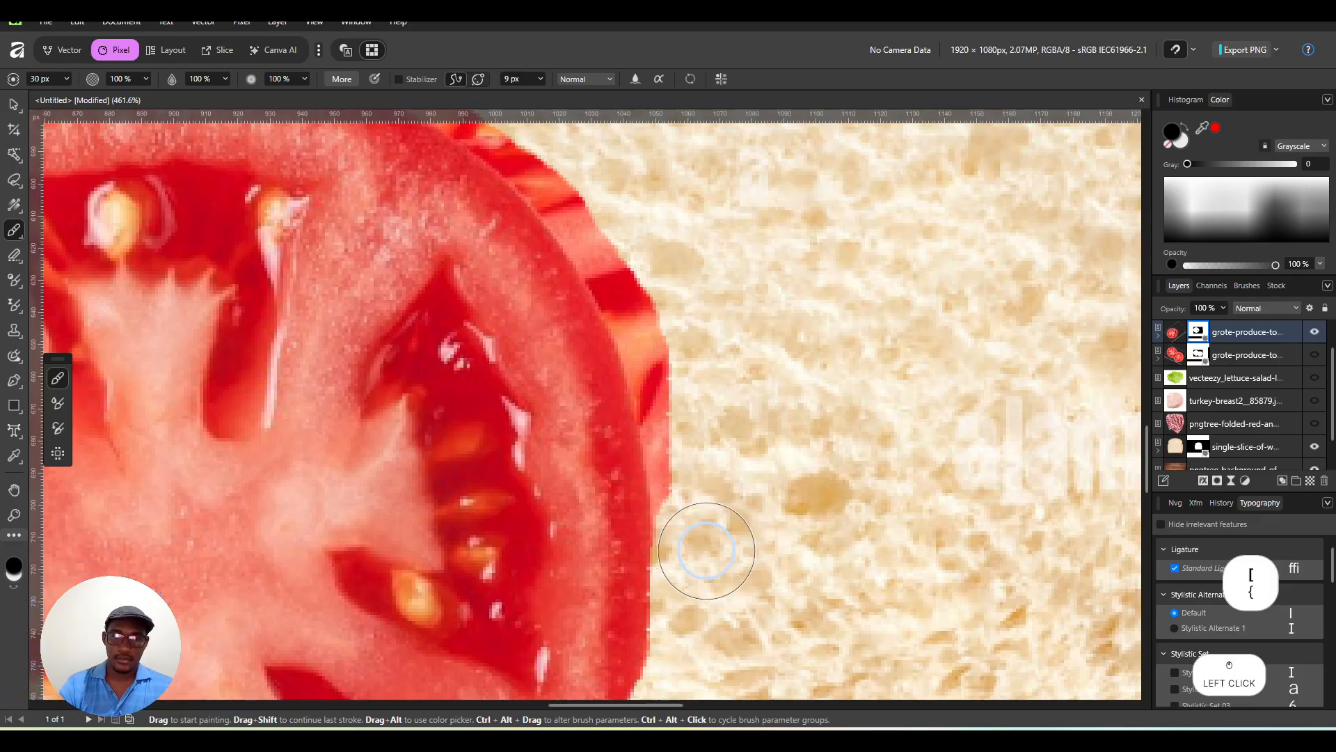
mouse_move(698, 547)
mouse_down()
mouse_move(686, 410)
mouse_move(620, 259)
mouse_up()
mouse_move(579, 200)
mouse_down()
mouse_move(531, 144)
mouse_move(596, 187)
mouse_move(743, 465)
mouse_move(696, 406)
mouse_move(587, 357)
mouse_up()
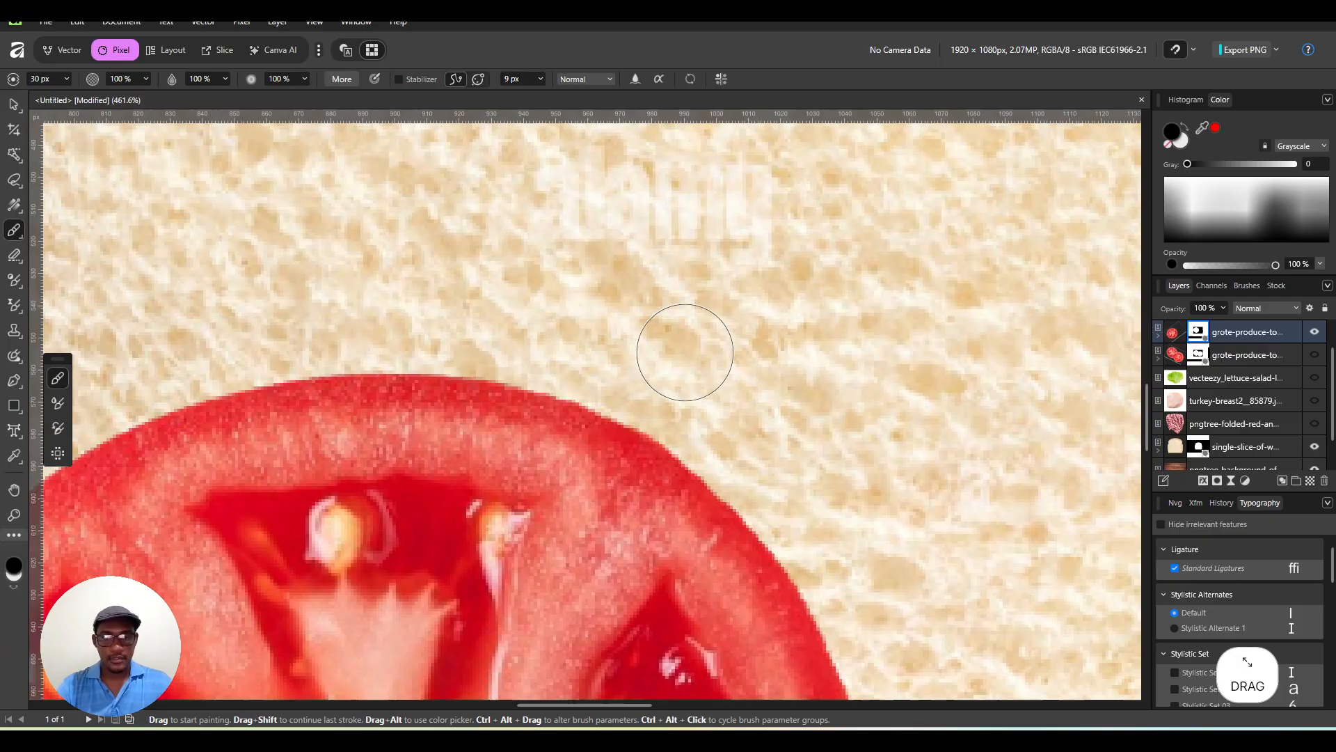
Show the other tomato layer and move the single tomato slice up against the other two slices on the bread.
scroll(685, 353, down, 5)
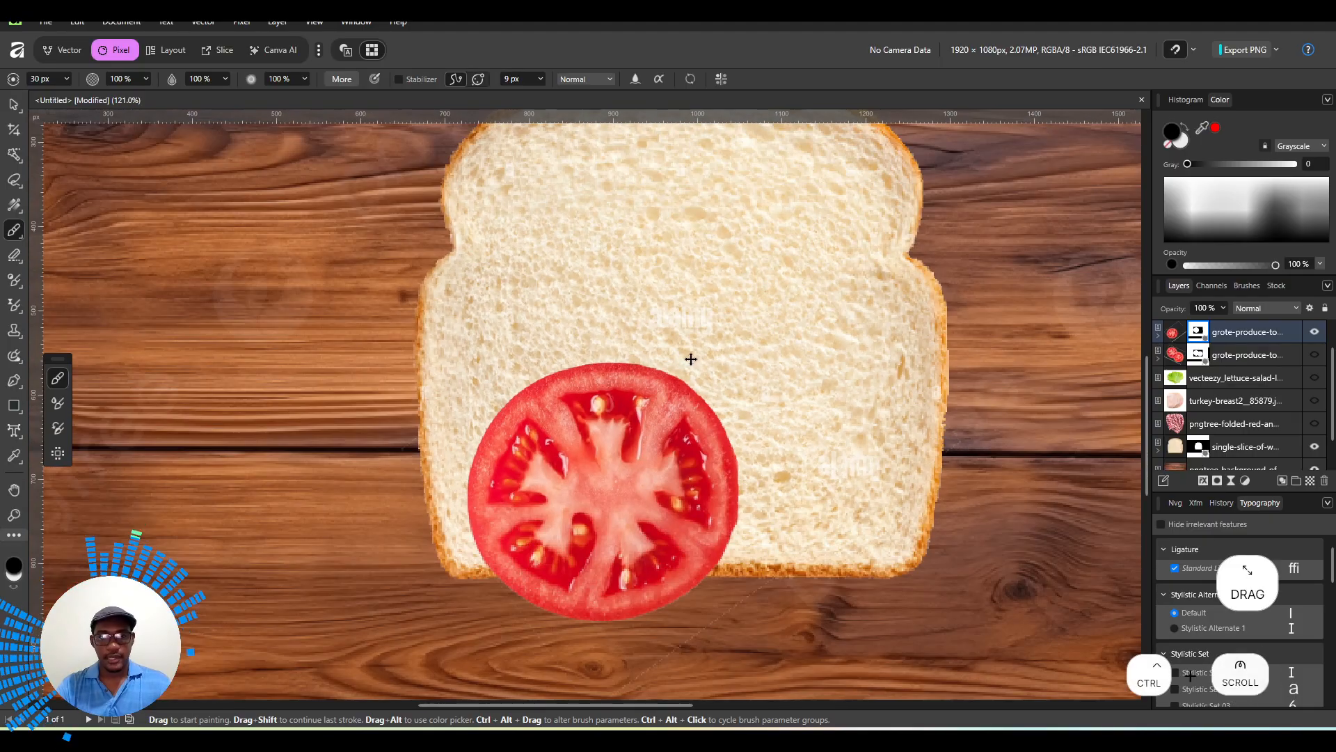
click(1315, 356)
click(13, 106)
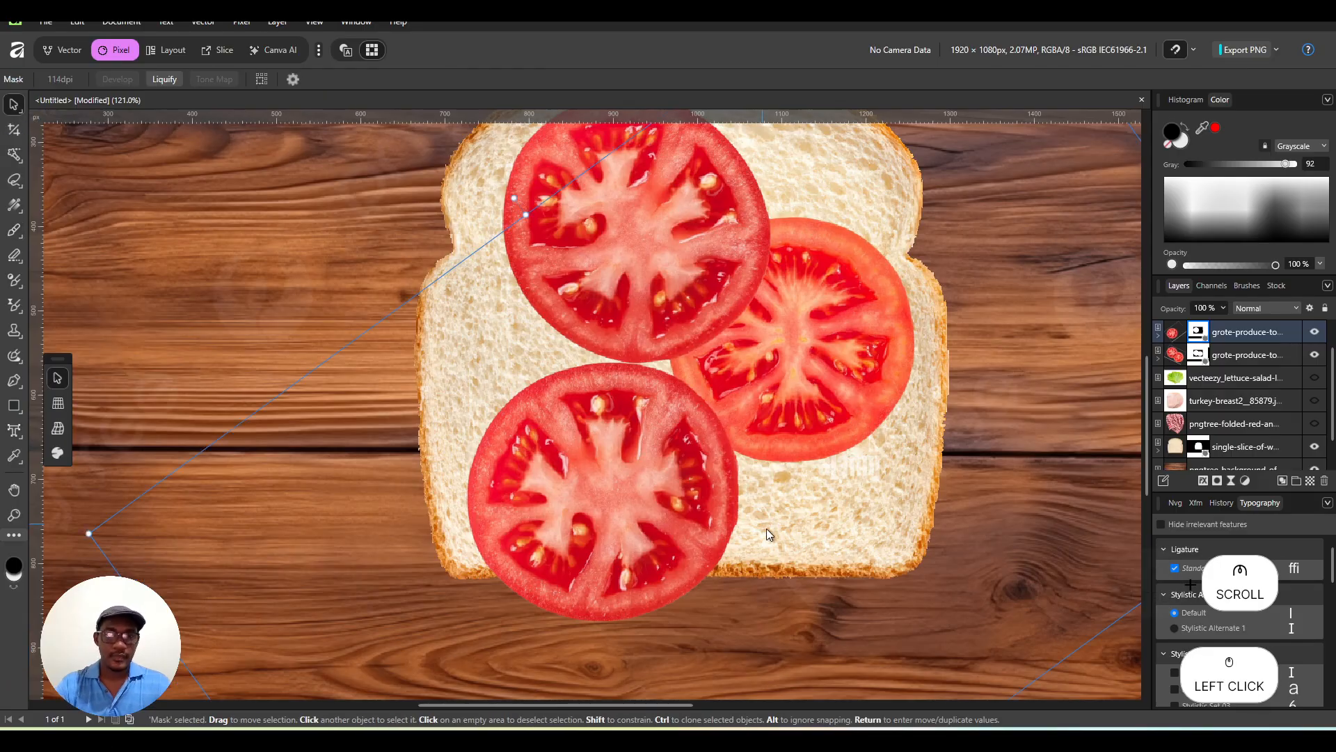
click(597, 477)
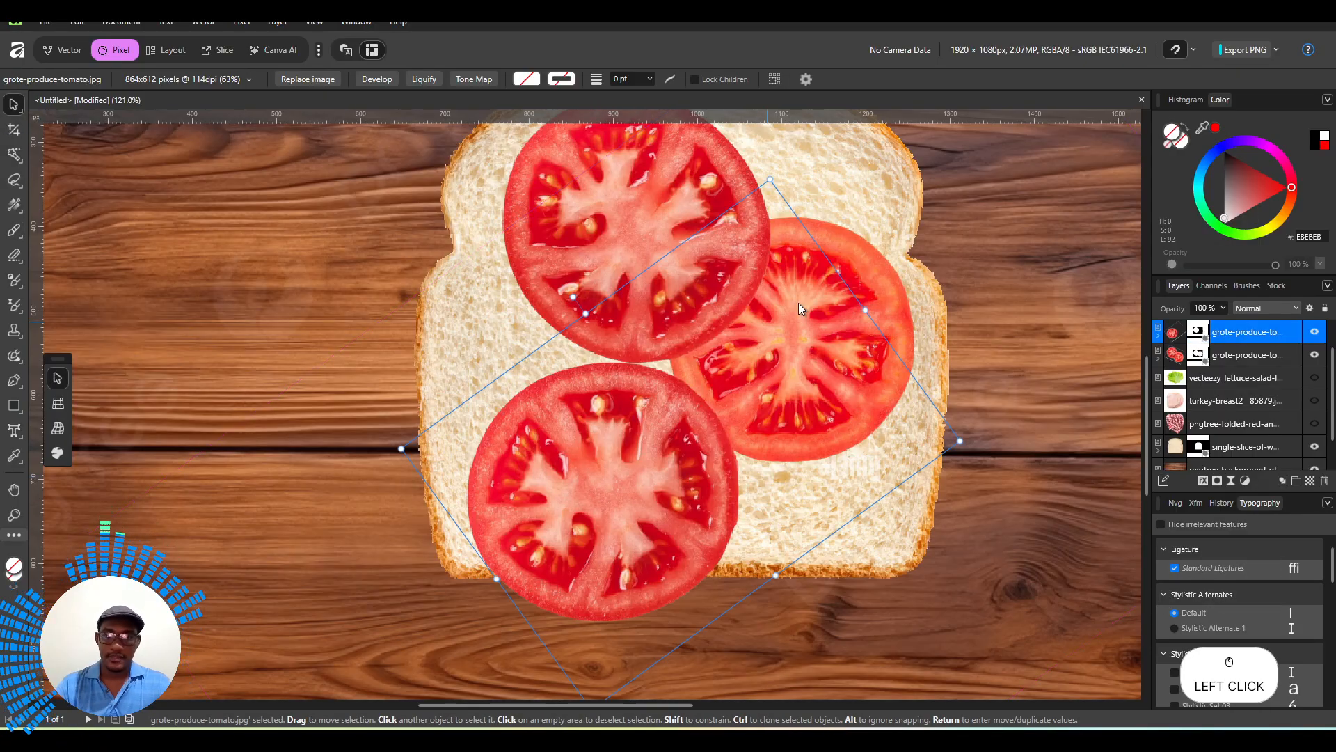
drag(629, 457, 550, 473)
Show the lettuce layer and hide both tomato layers.
ctrl+scroll(732, 386, down, 4)
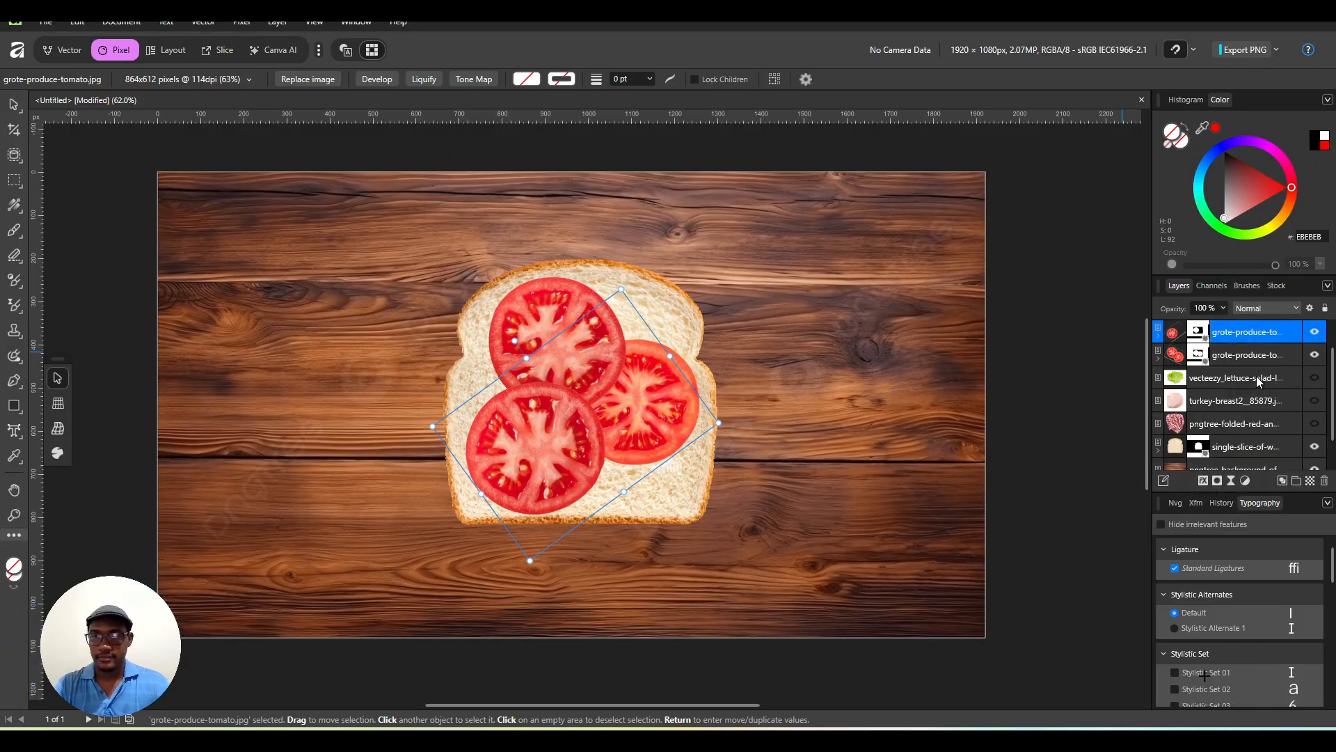
click(1294, 386)
click(1313, 379)
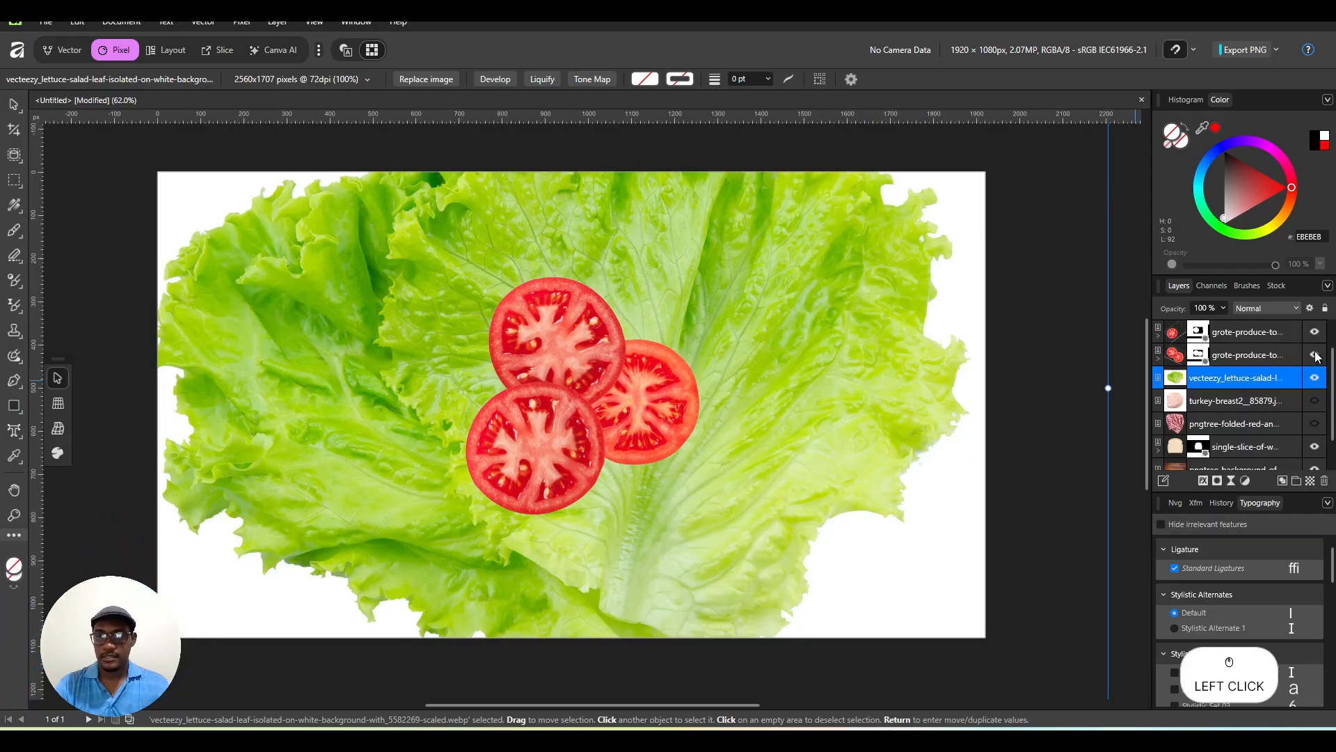
click(1314, 355)
click(1314, 333)
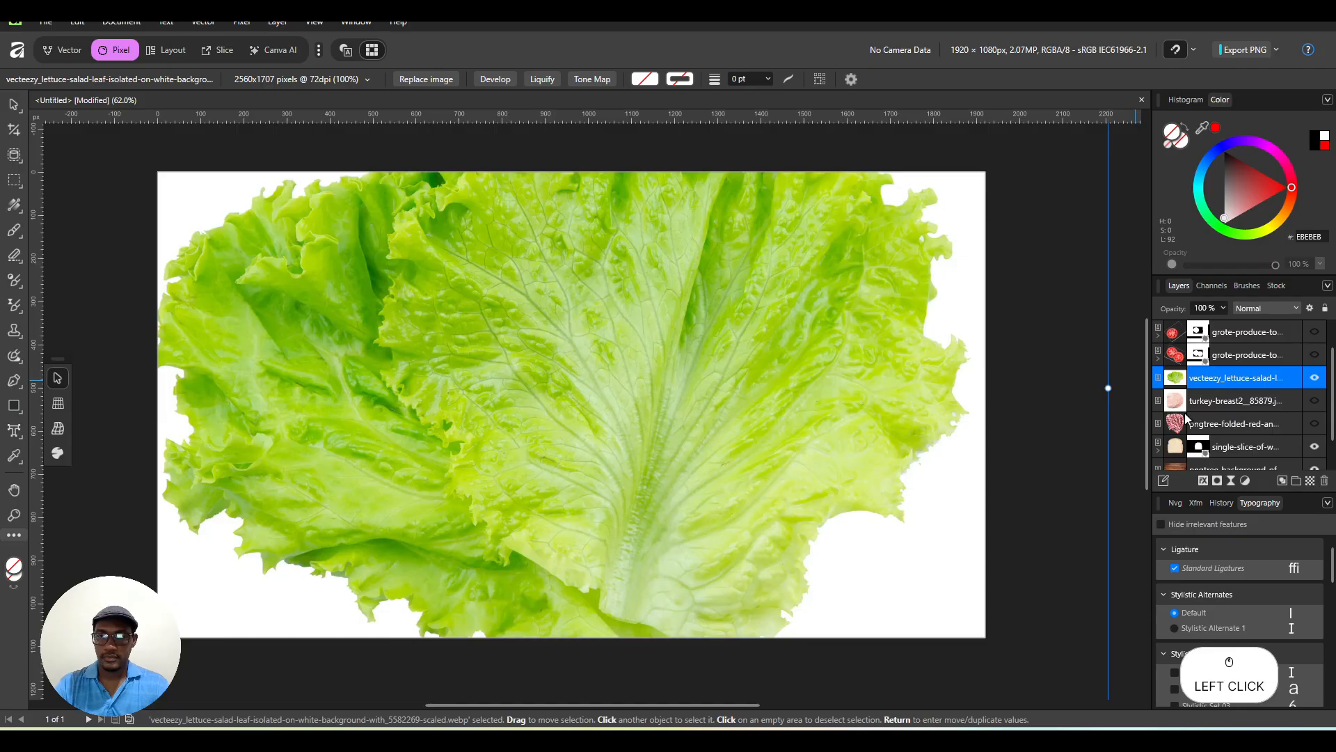
Scale the lettuce image down to about 37%, position it over the bread slice and rotate it nearly level.
drag(1109, 387, 709, 387)
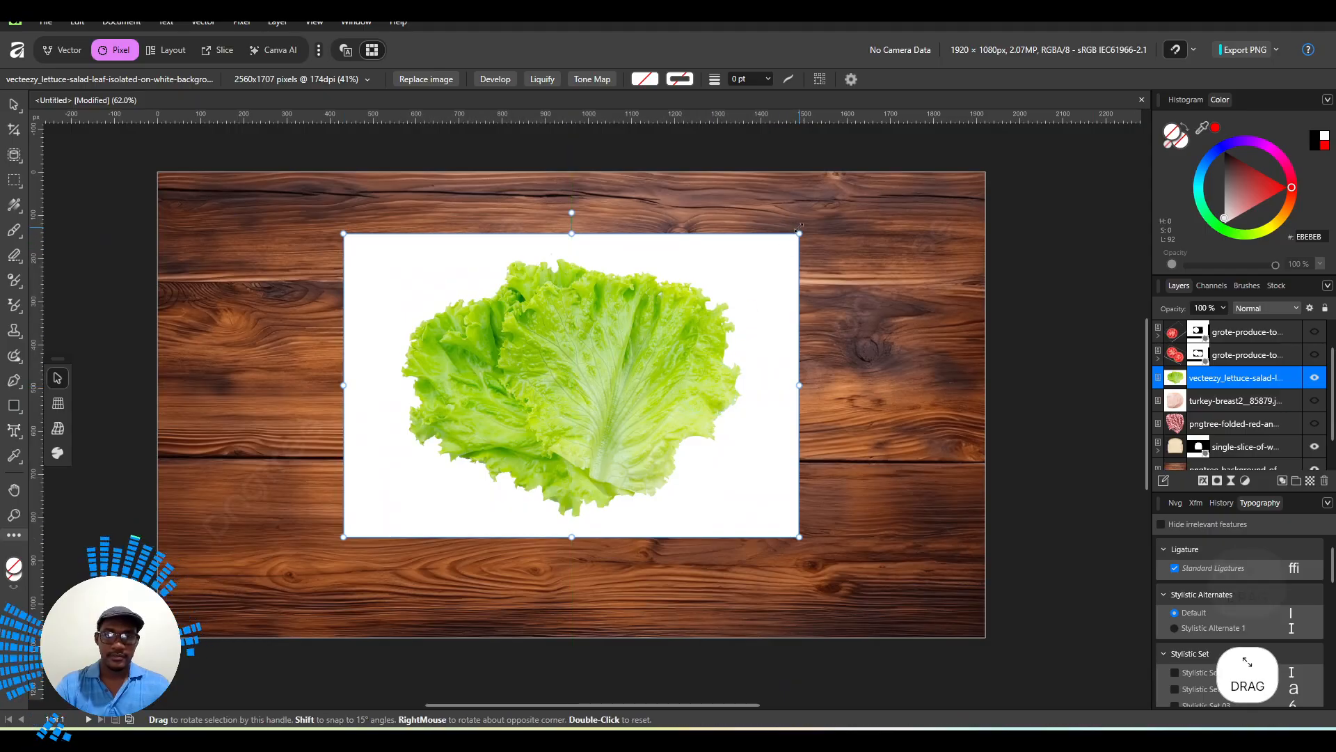
drag(800, 236, 728, 332)
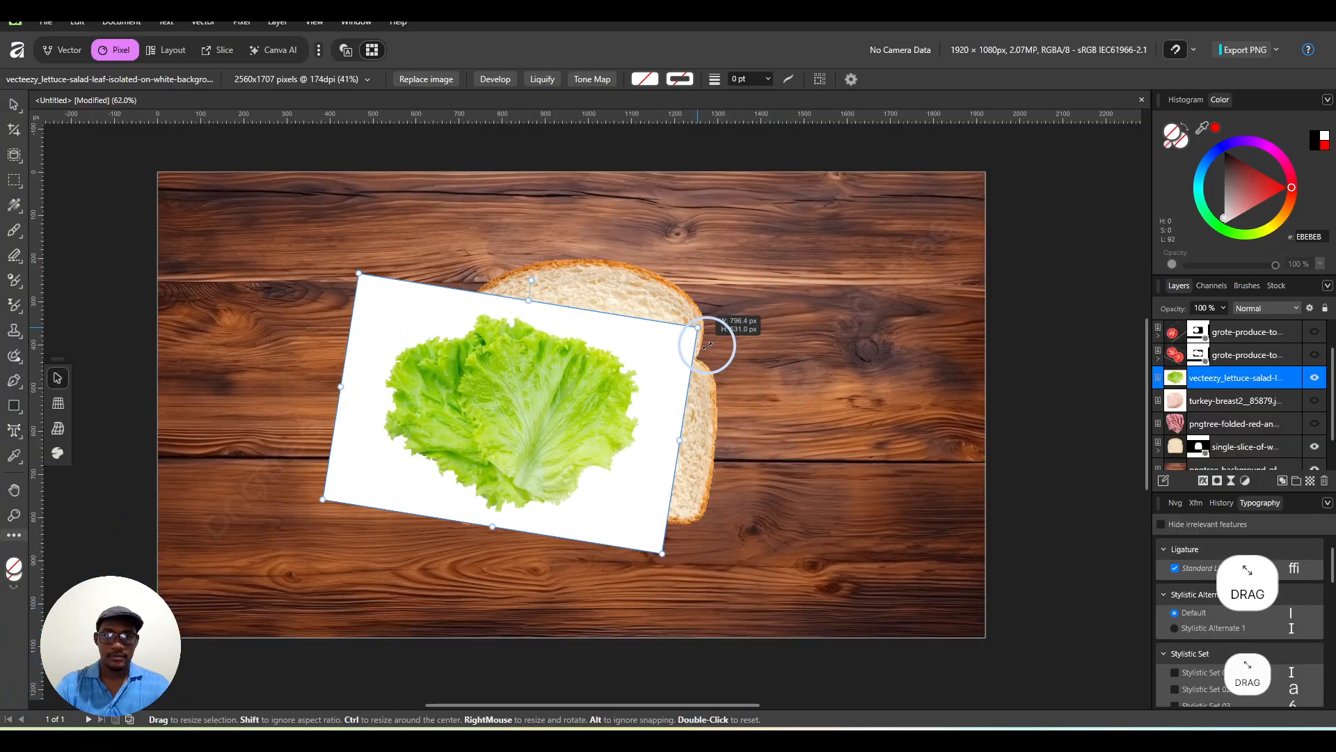
drag(608, 363, 650, 344)
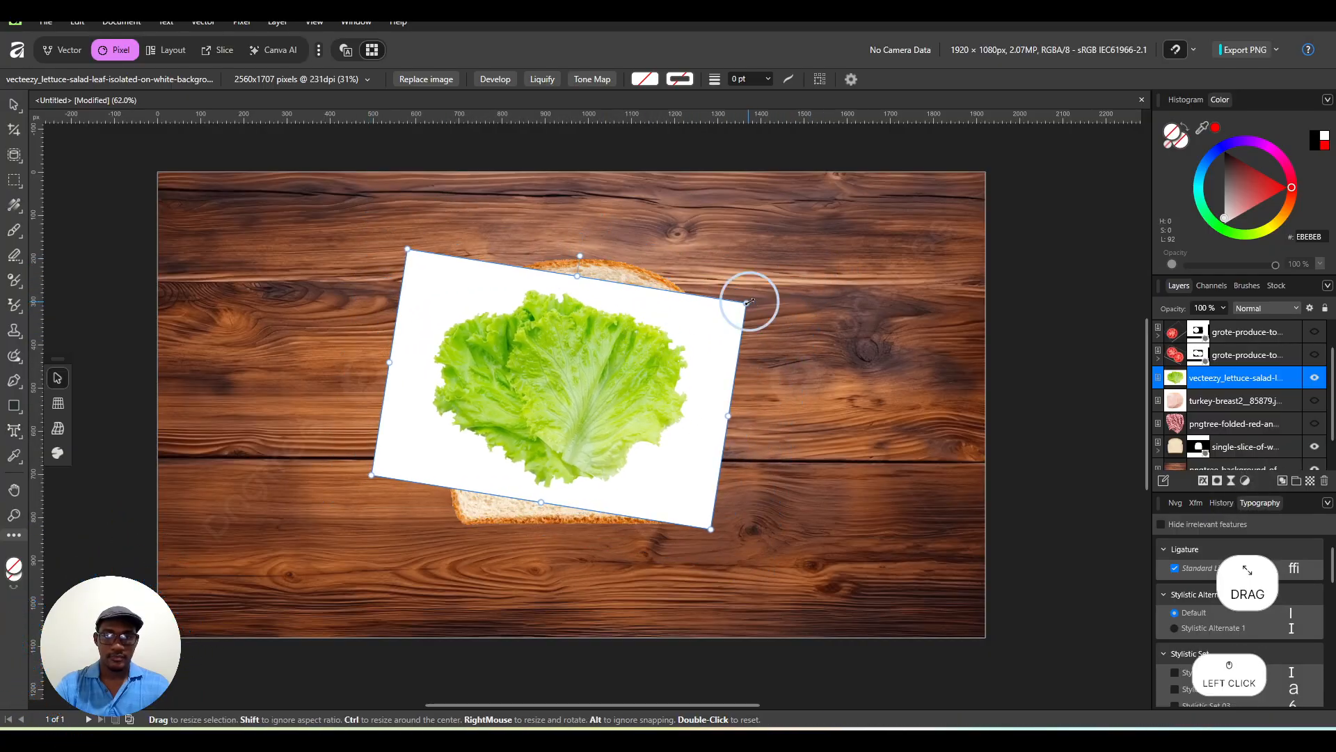
drag(745, 302, 800, 280)
drag(699, 350, 680, 365)
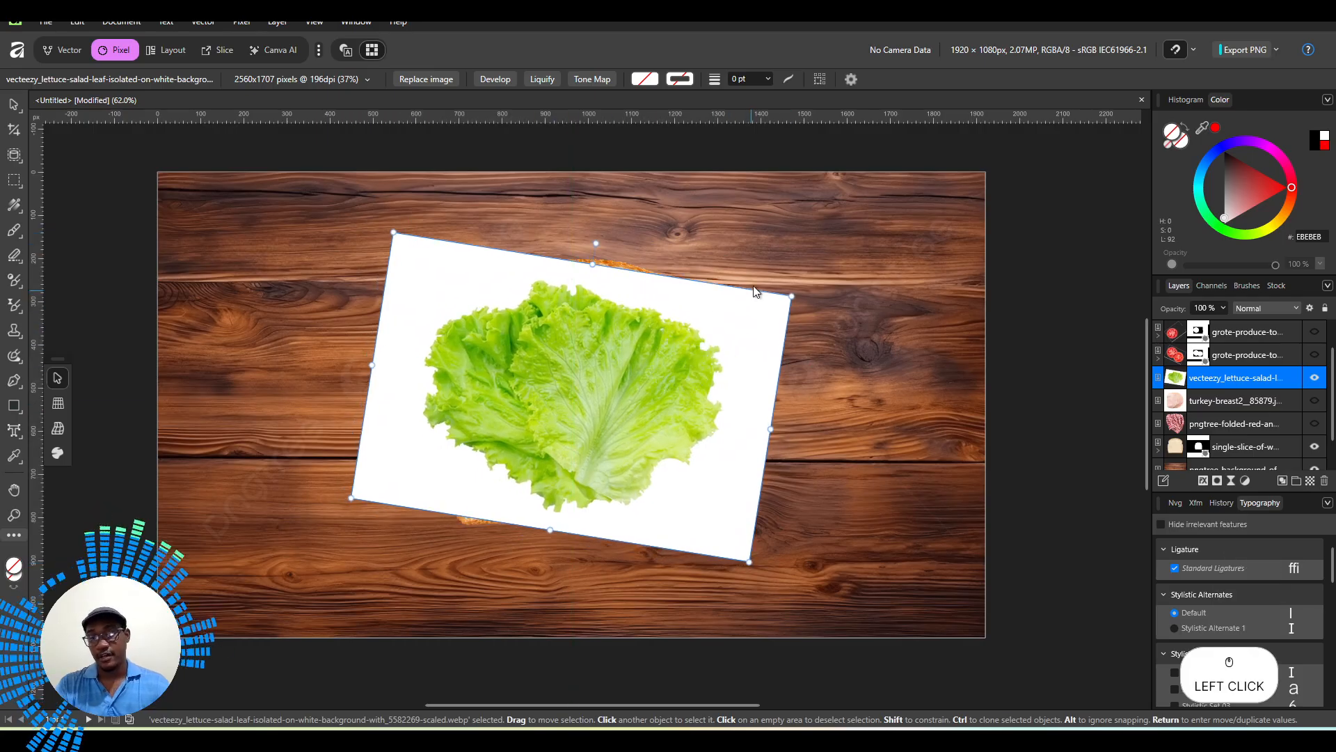
drag(795, 299, 785, 252)
click(785, 261)
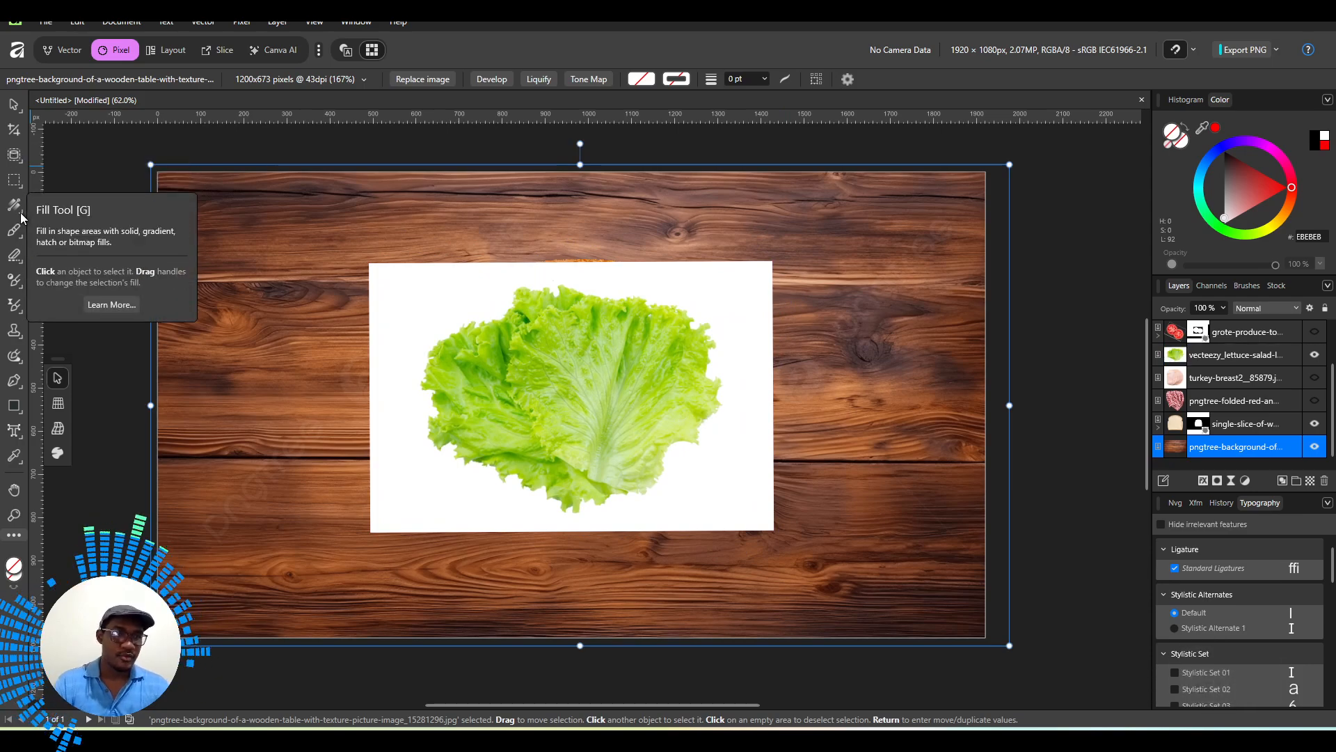
Select the lettuce leaf on the lettuce layer with the Object Selection Tool.
click(15, 156)
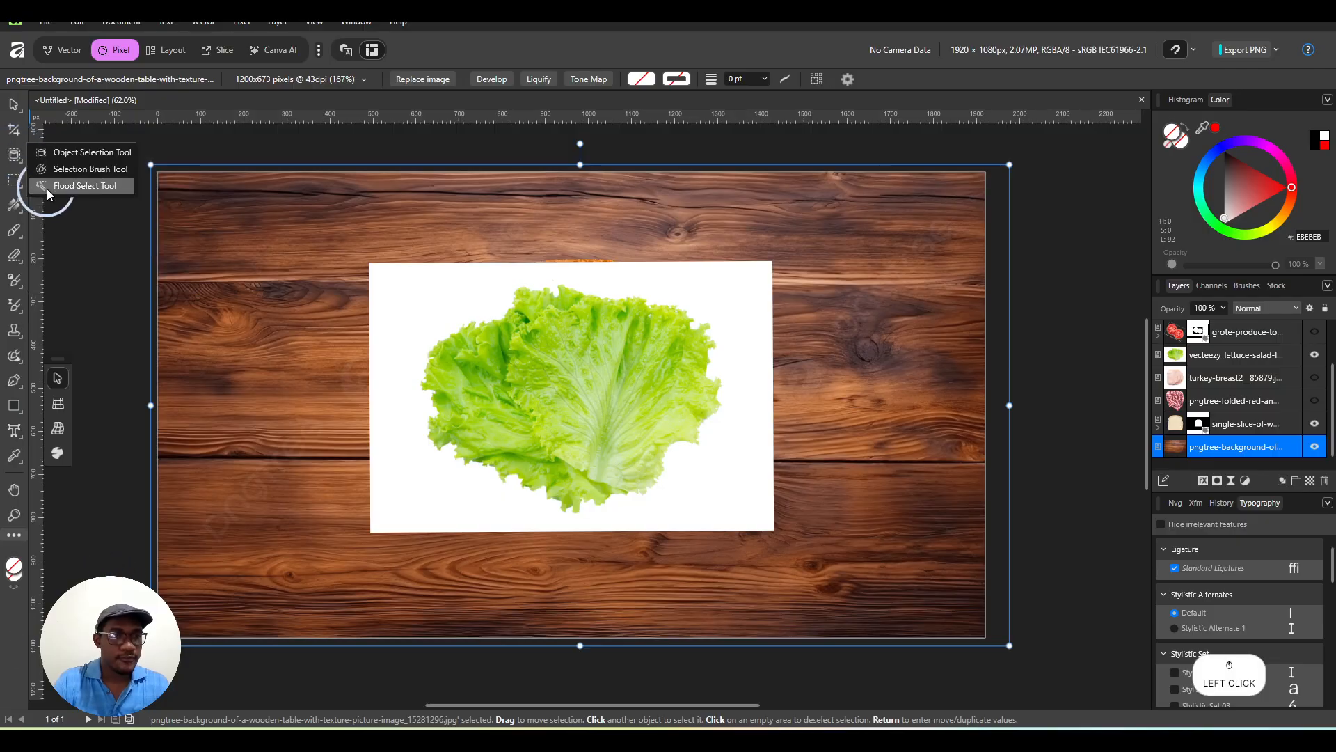
click(62, 157)
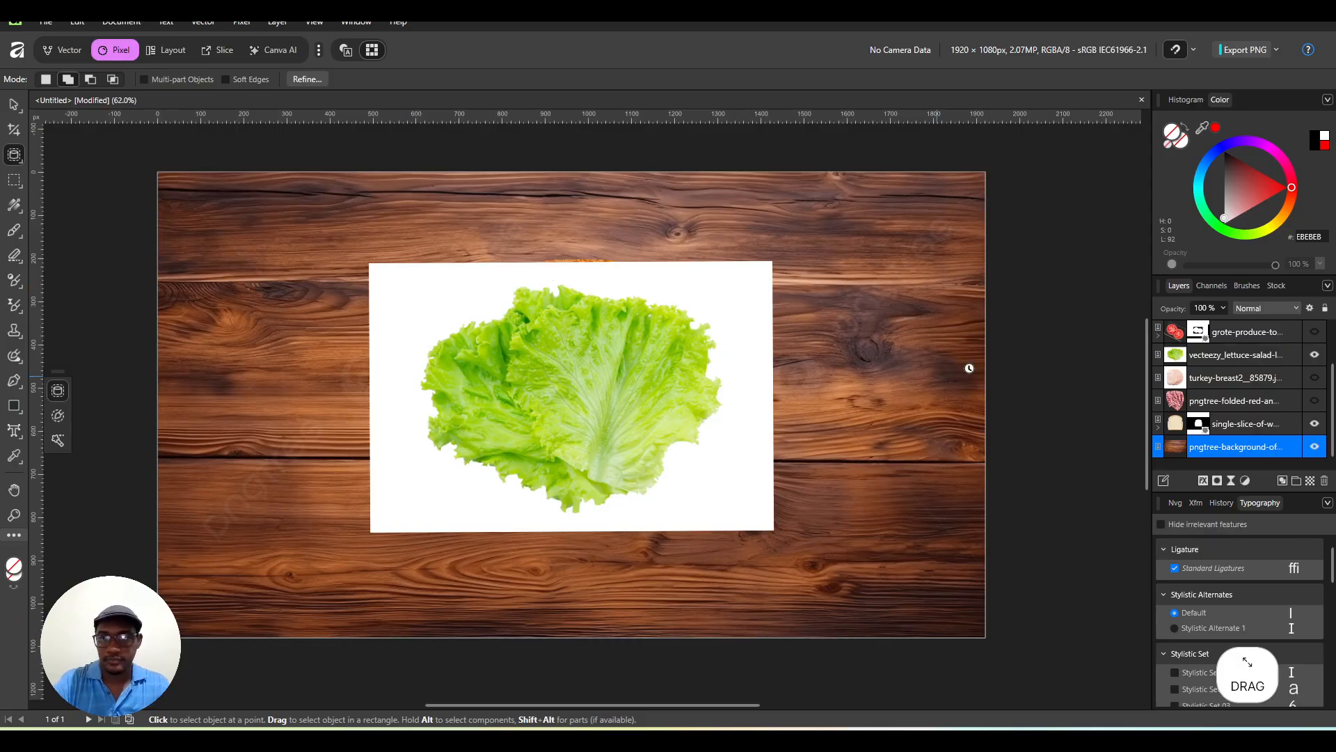
click(1225, 355)
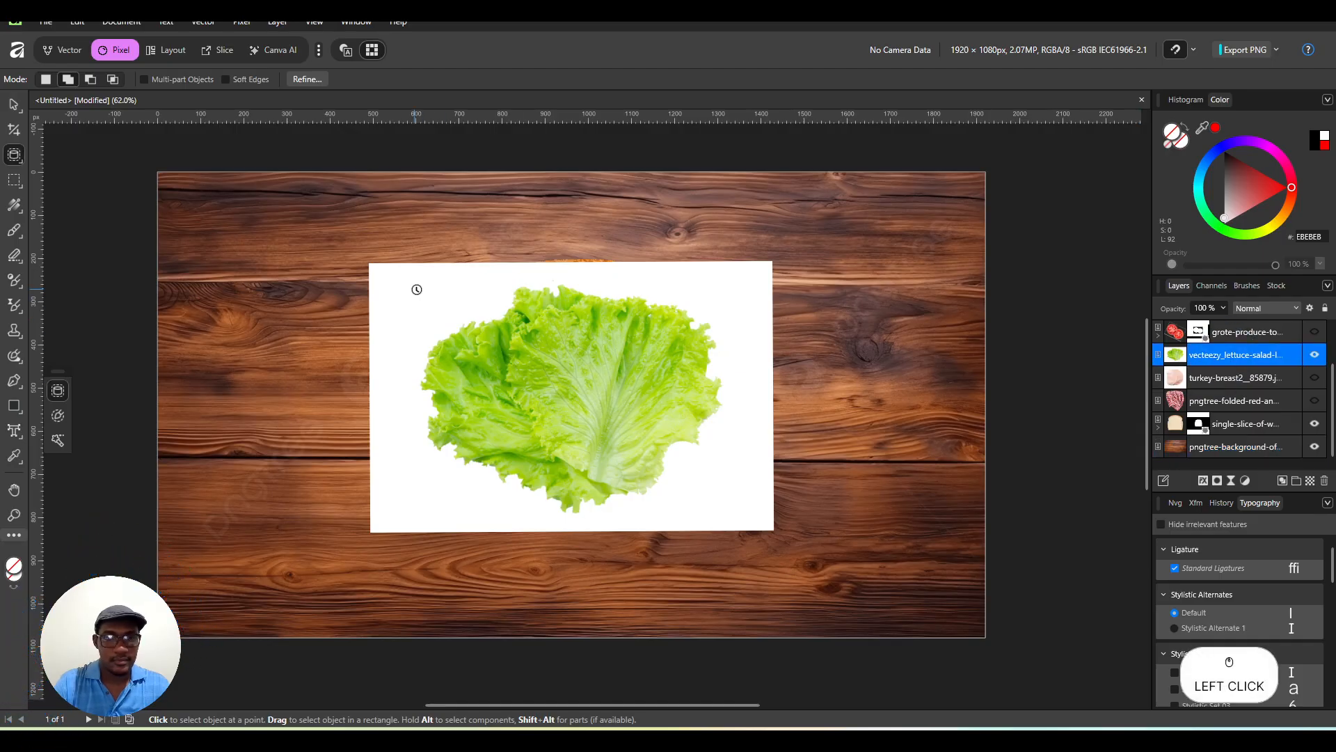
drag(407, 287, 727, 509)
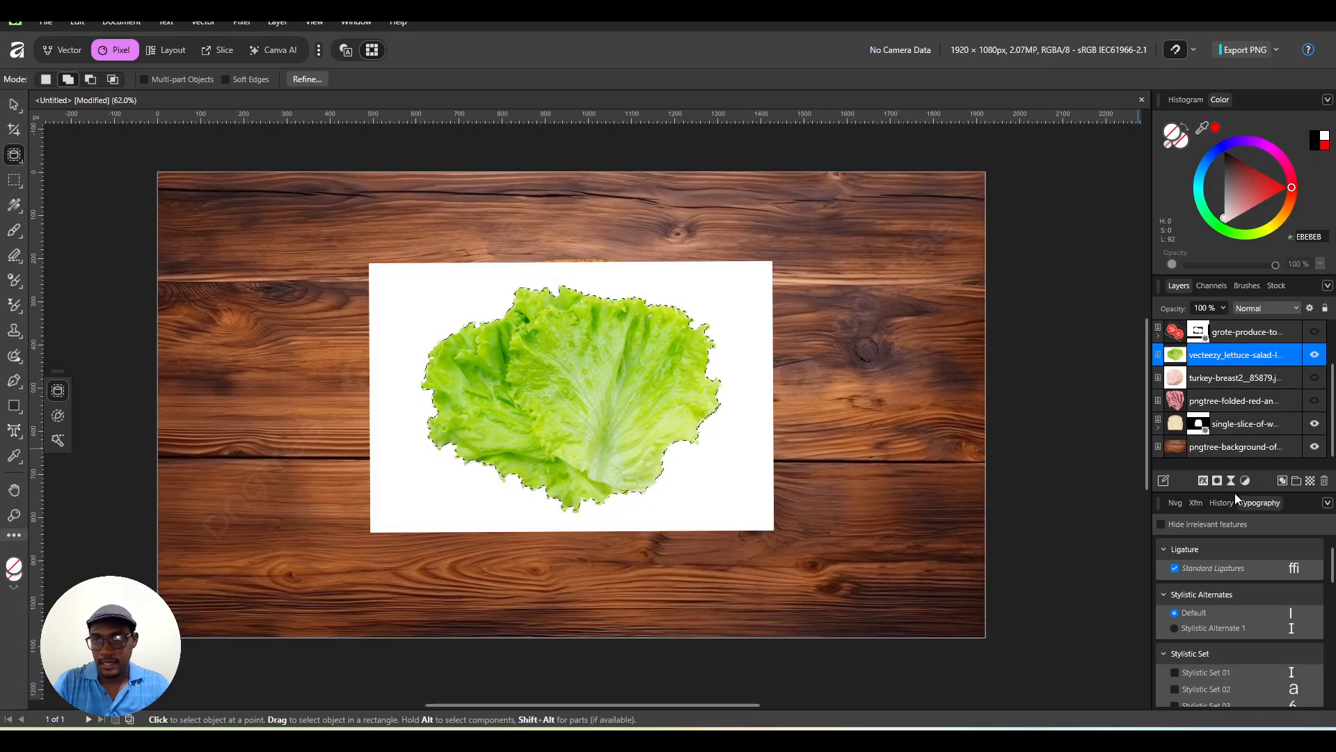
click(1217, 480)
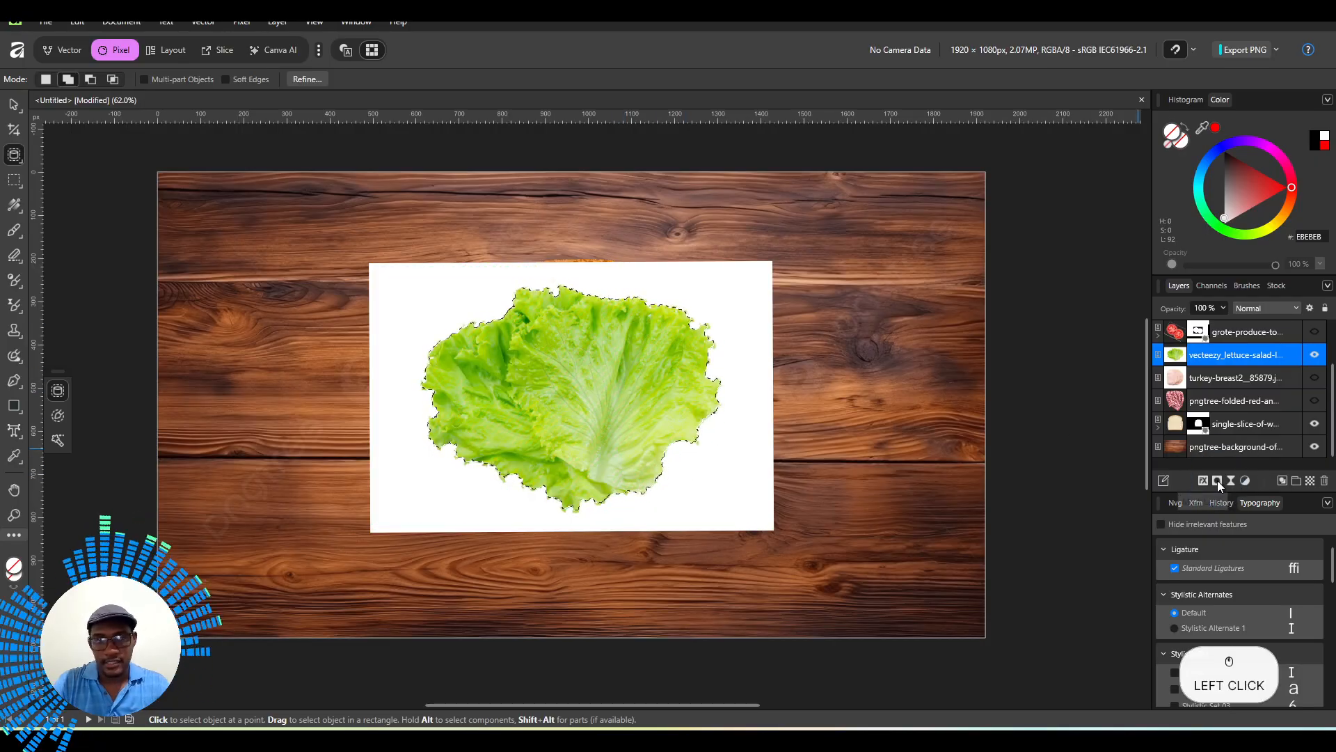
ctrl+scroll(564, 350, up, 5)
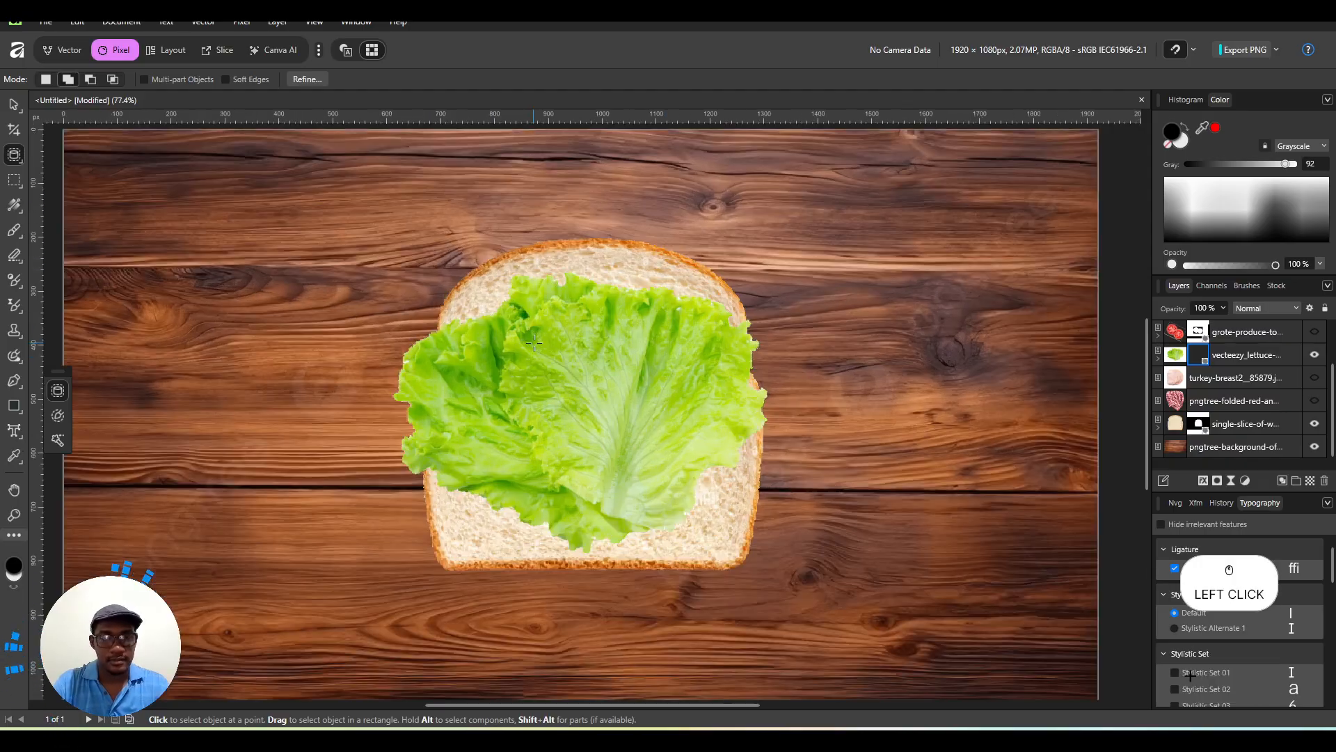
key(ctrl+z)
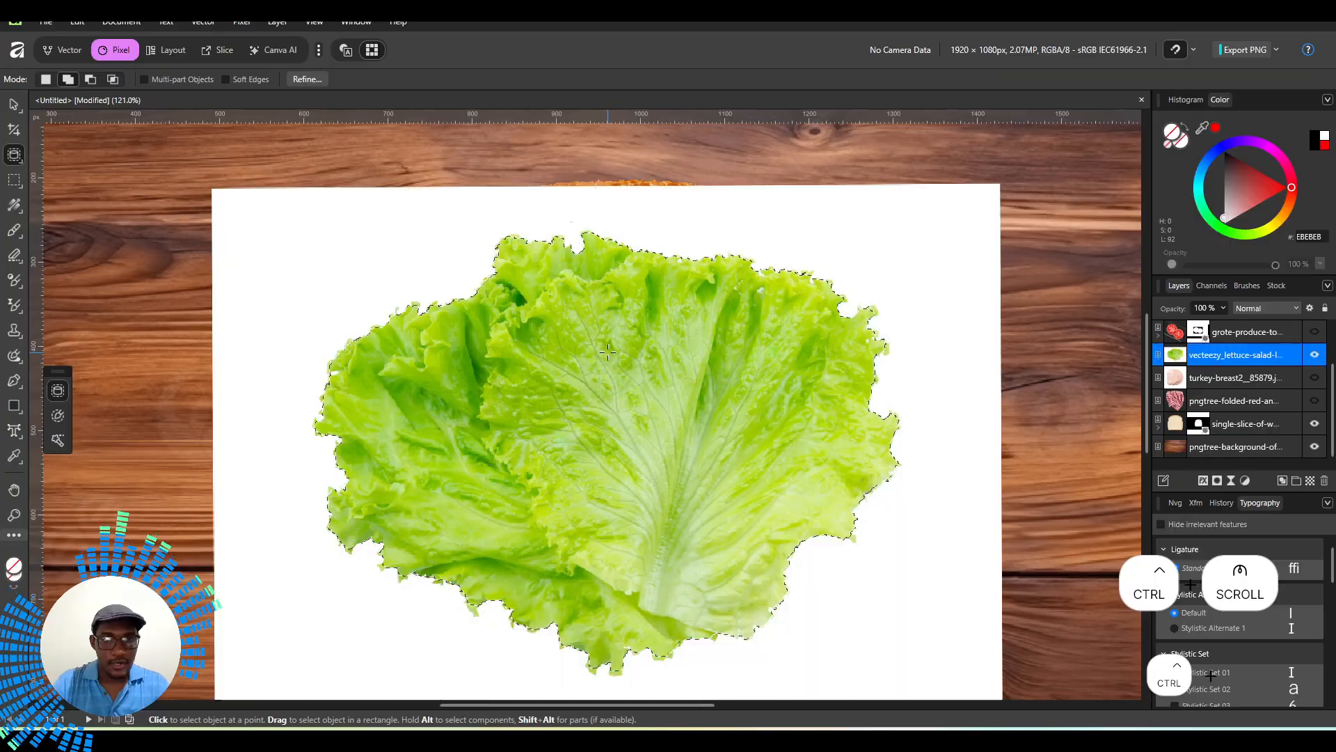
Add a mask to the lettuce layer from the selection to hide its white background.
ctrl+scroll(478, 292, up, 4)
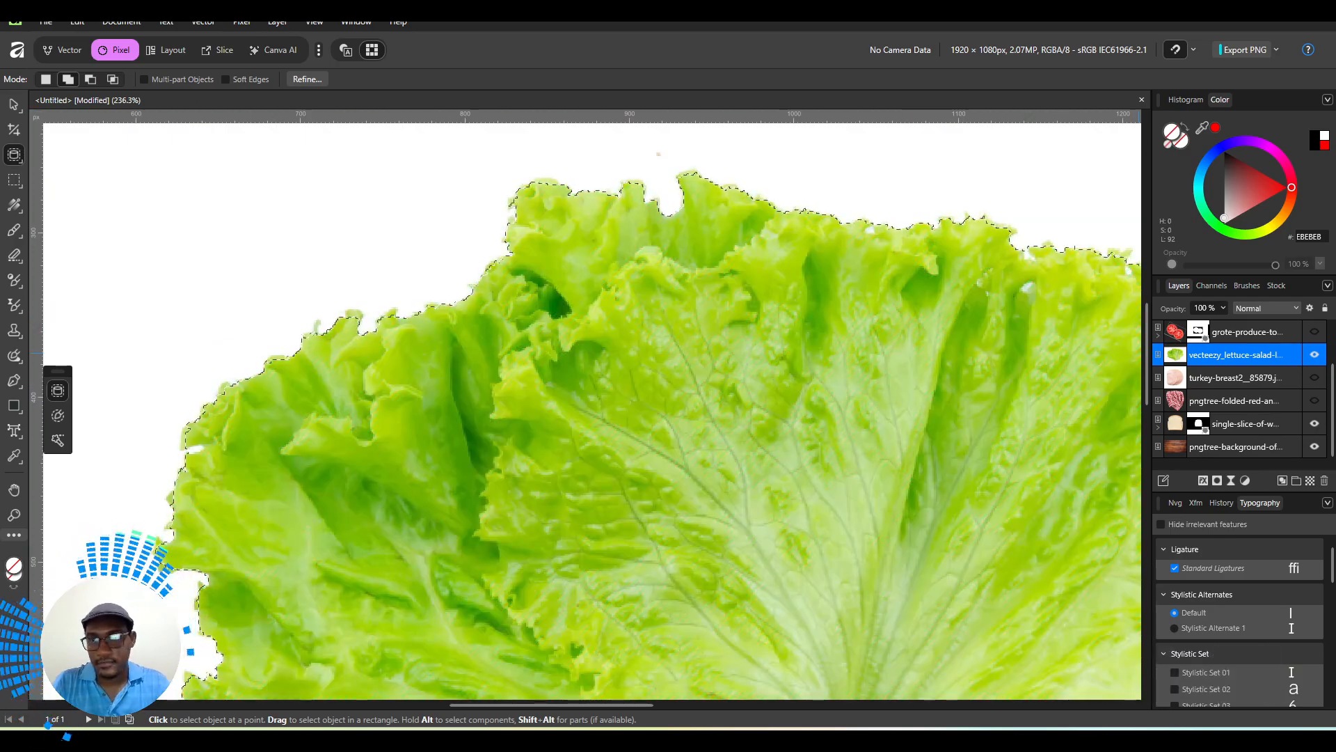
click(1217, 480)
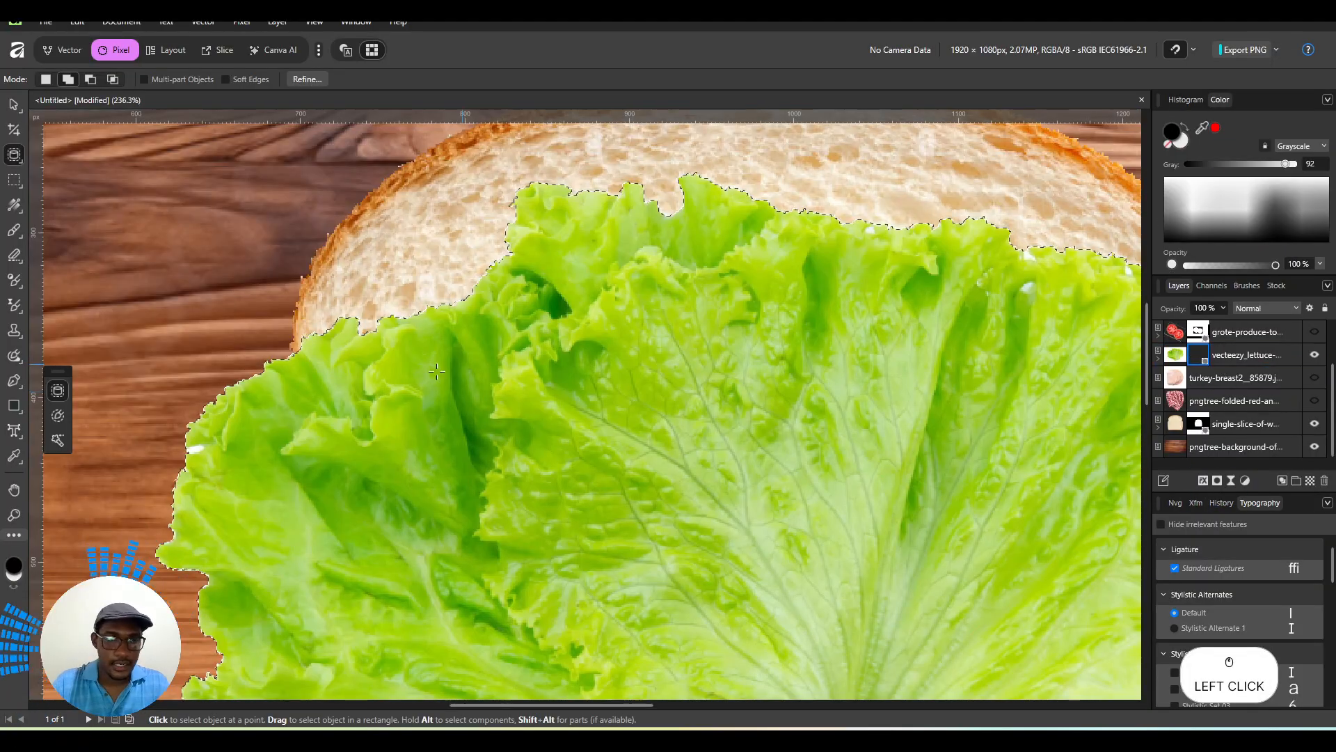
ctrl+scroll(436, 372, down, 3)
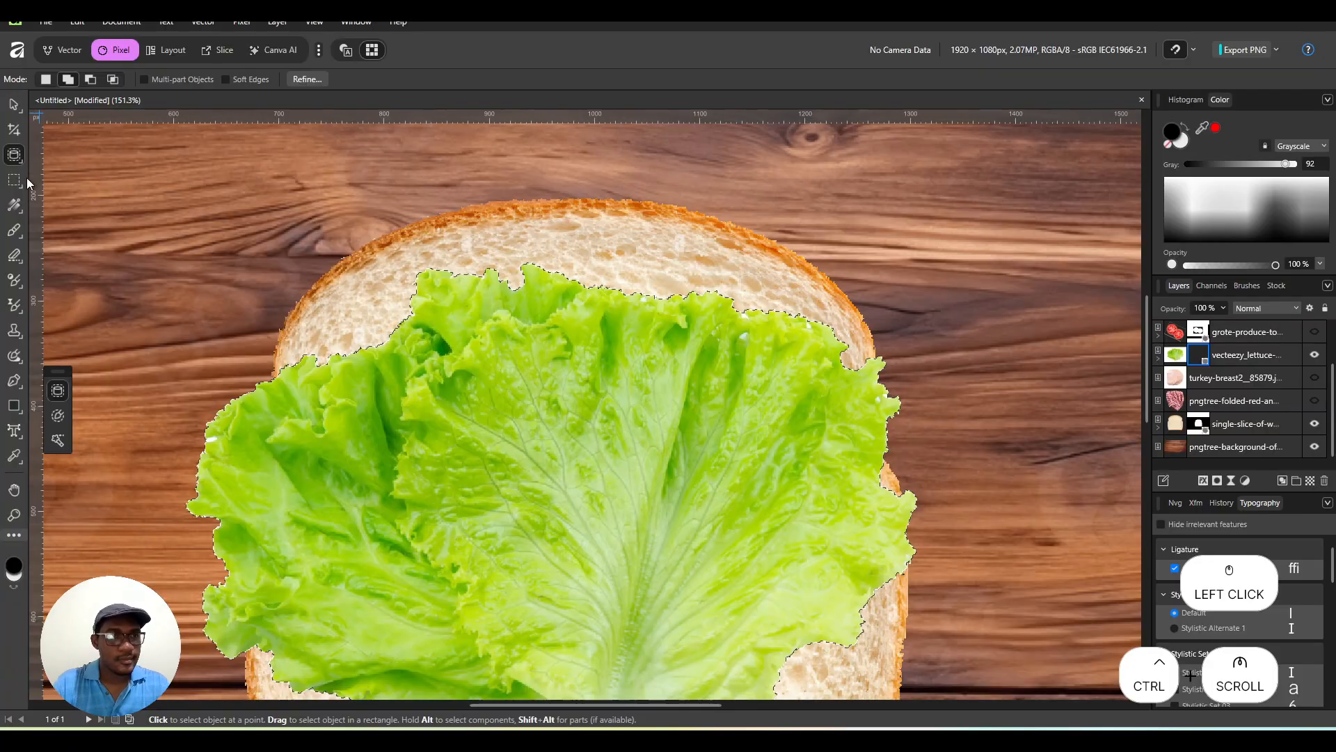
Clear the selection around the lettuce with the marquee tool.
click(14, 180)
click(121, 169)
drag(154, 268, 352, 164)
Hide the white spot on the lettuce's left edge by painting black on the lettuce layer's mask with a 5 px Paint Brush.
ctrl+scroll(439, 359, up, 5)
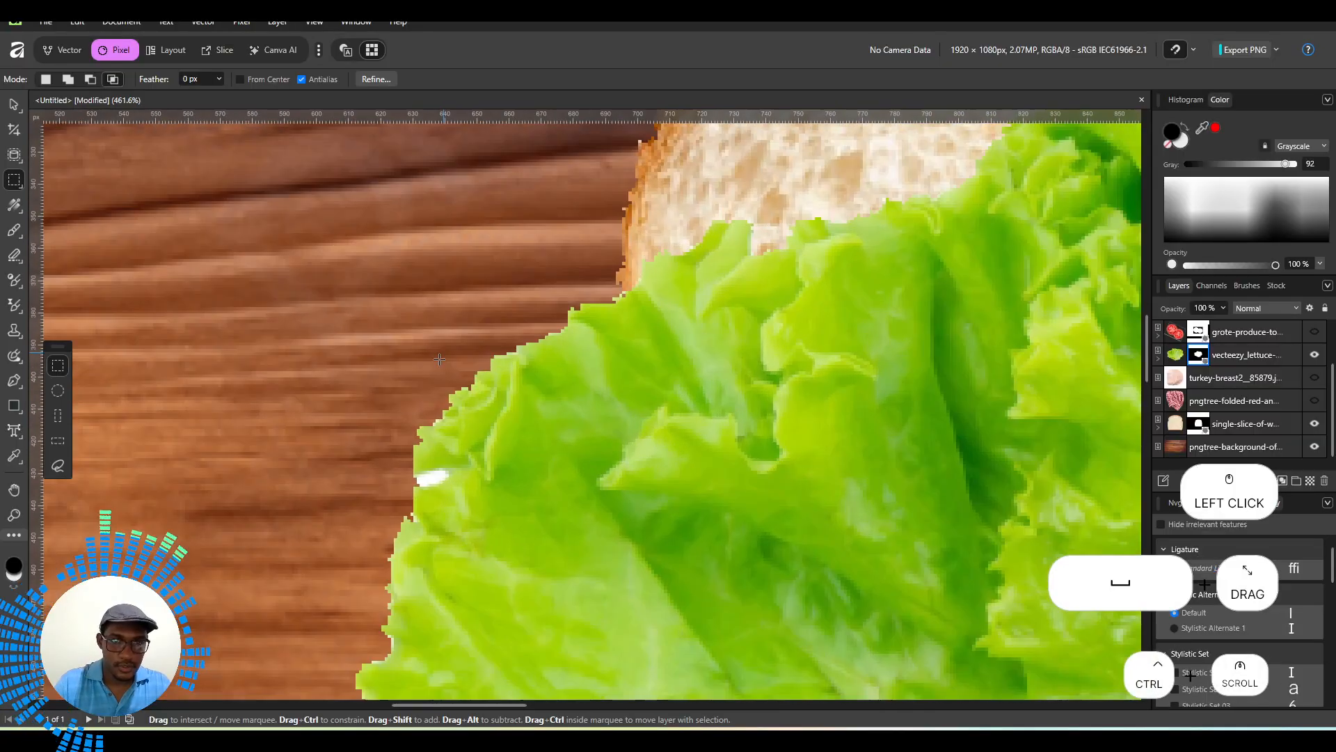
drag(439, 359, 462, 218)
ctrl+scroll(467, 250, up, 3)
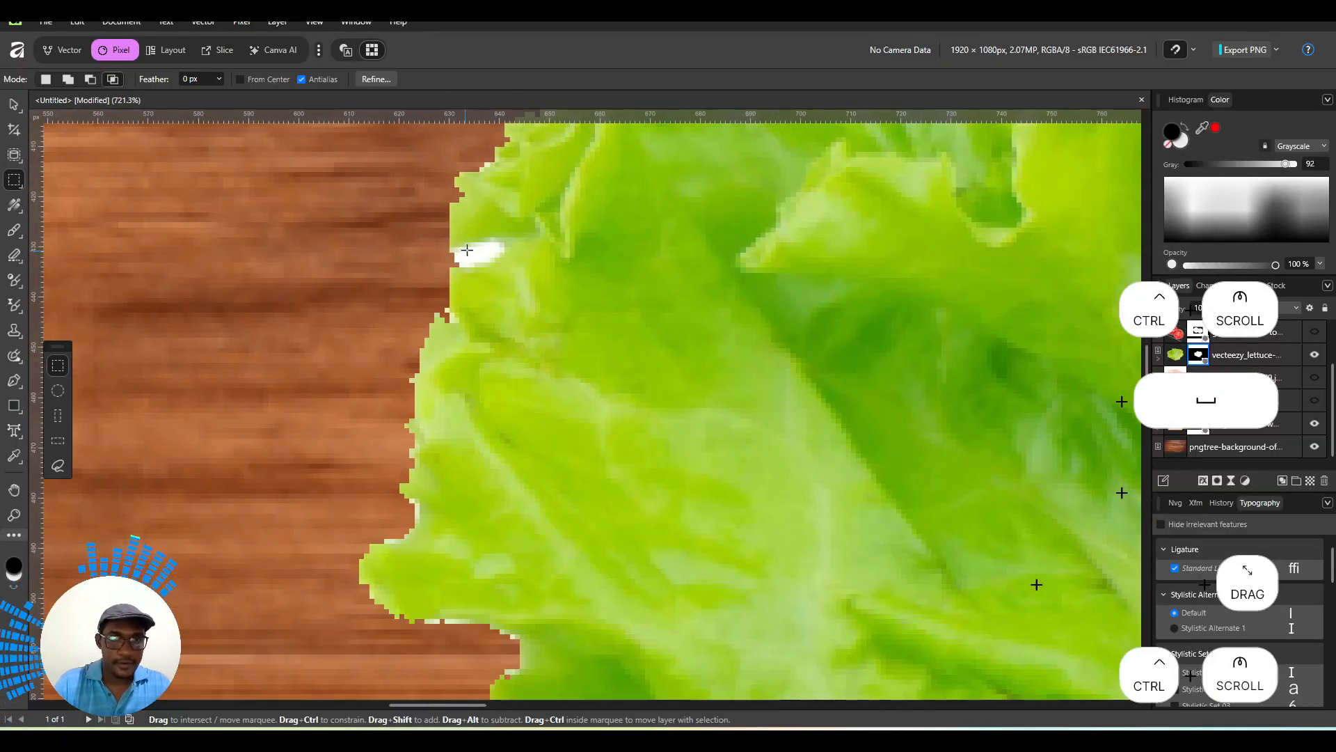
click(14, 229)
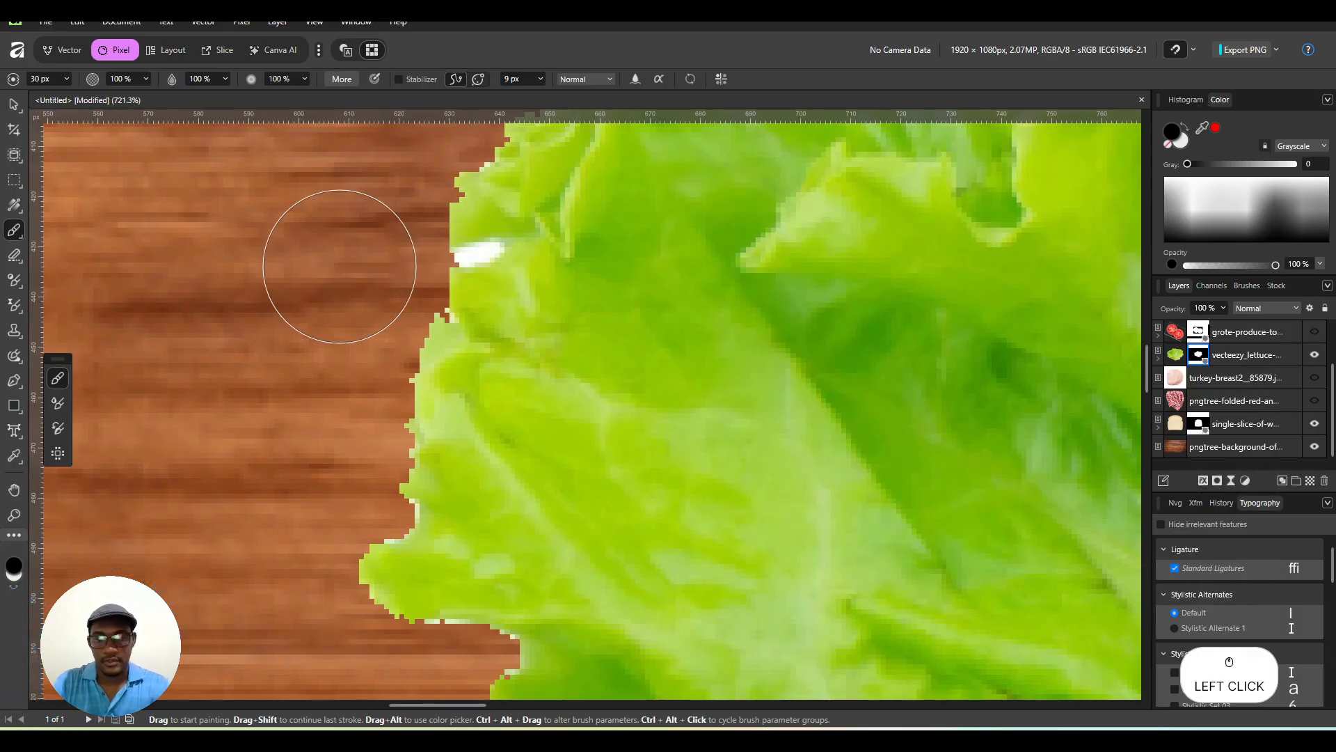
key(bracketleft)
key(bracketleft)
key(bracketleft)
key(bracketleft)
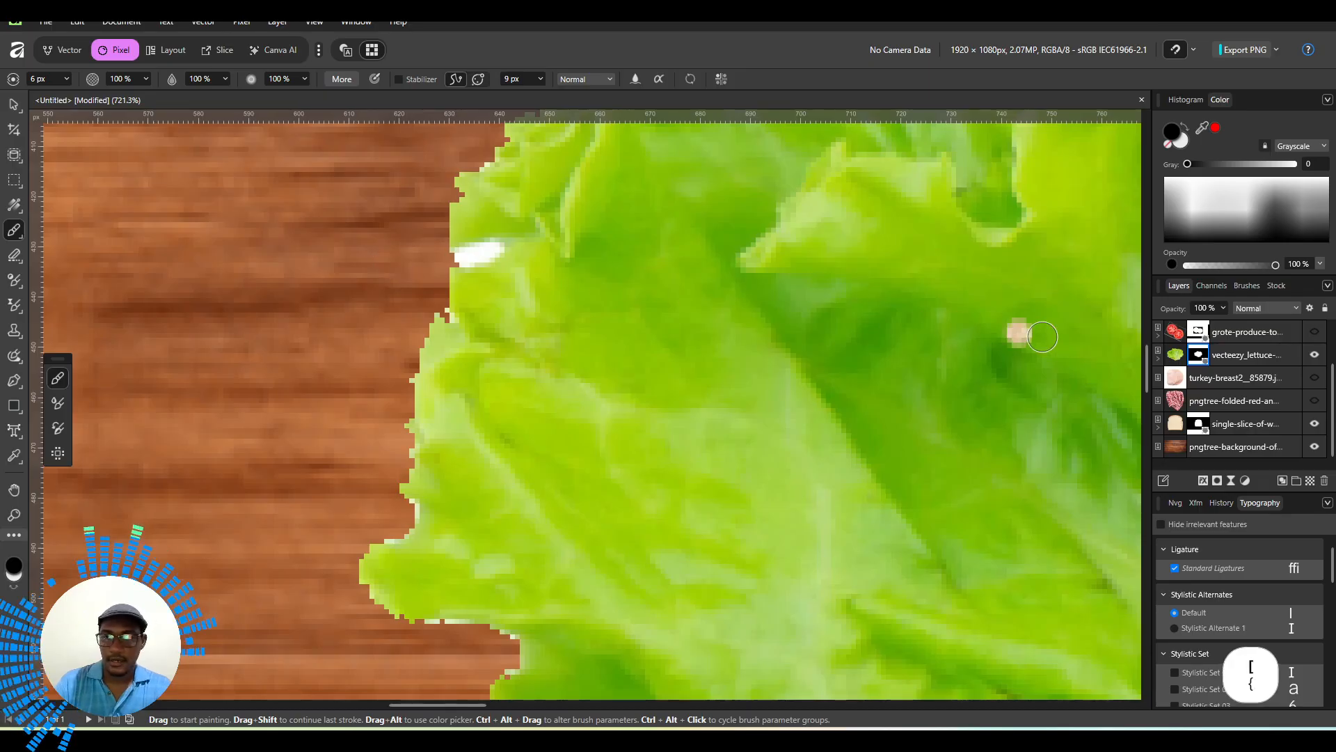
click(1198, 356)
click(593, 329)
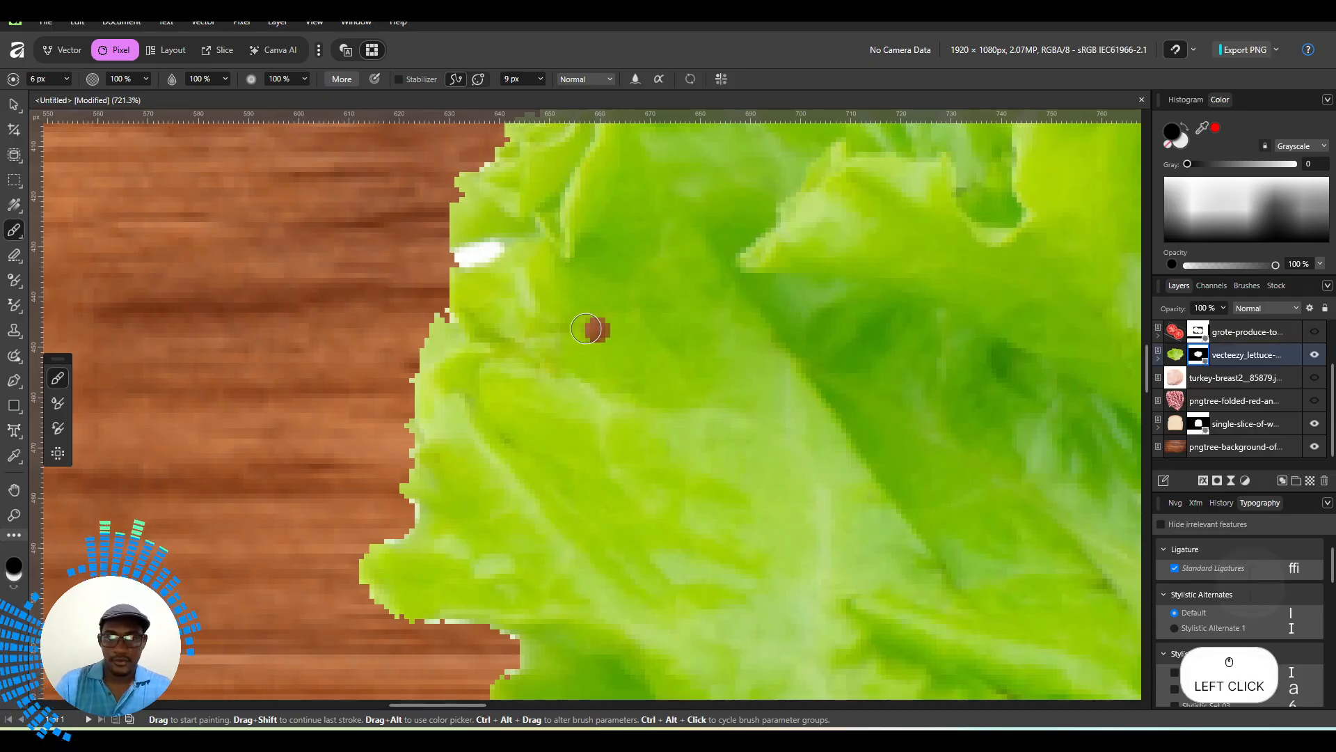
key(bracketleft)
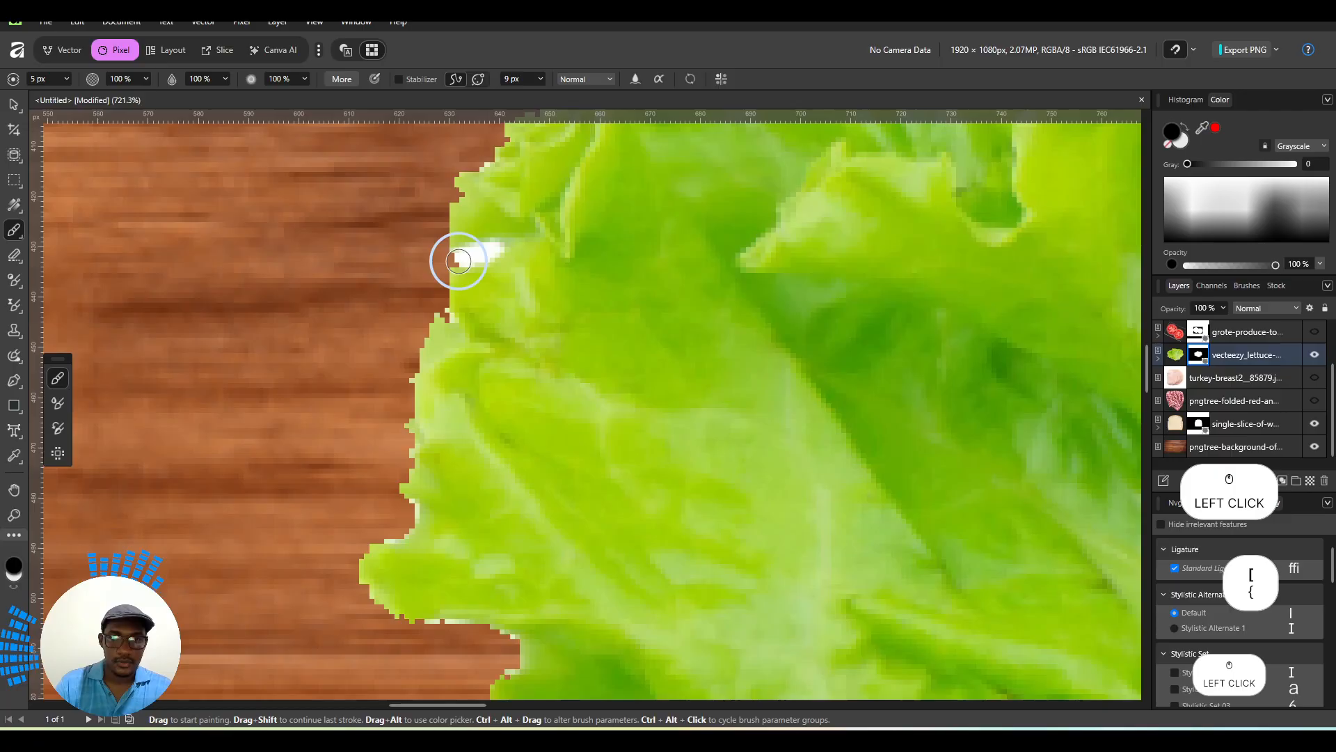
click(459, 261)
drag(485, 249, 494, 252)
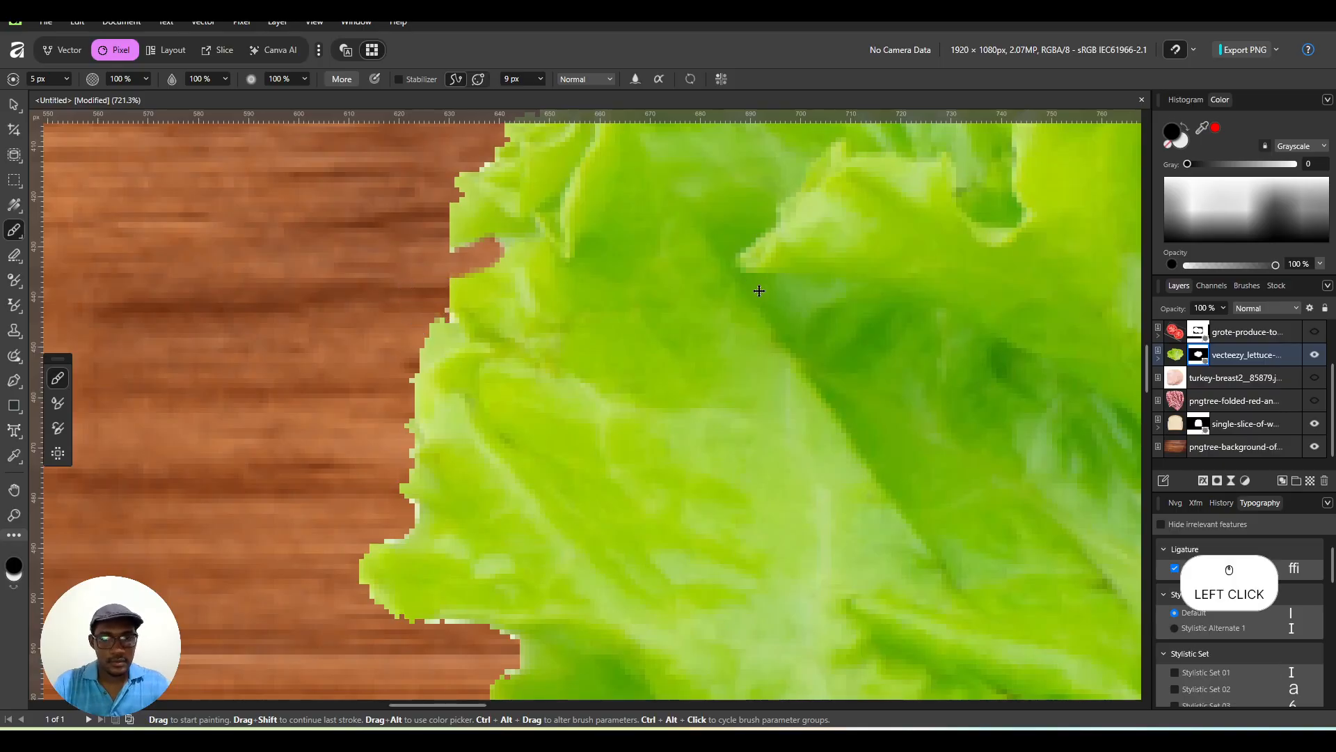
Paint black on the lettuce mask over the two white spots along the leaf's upper edge.
scroll(719, 328, down, 5)
drag(735, 379, 259, 700)
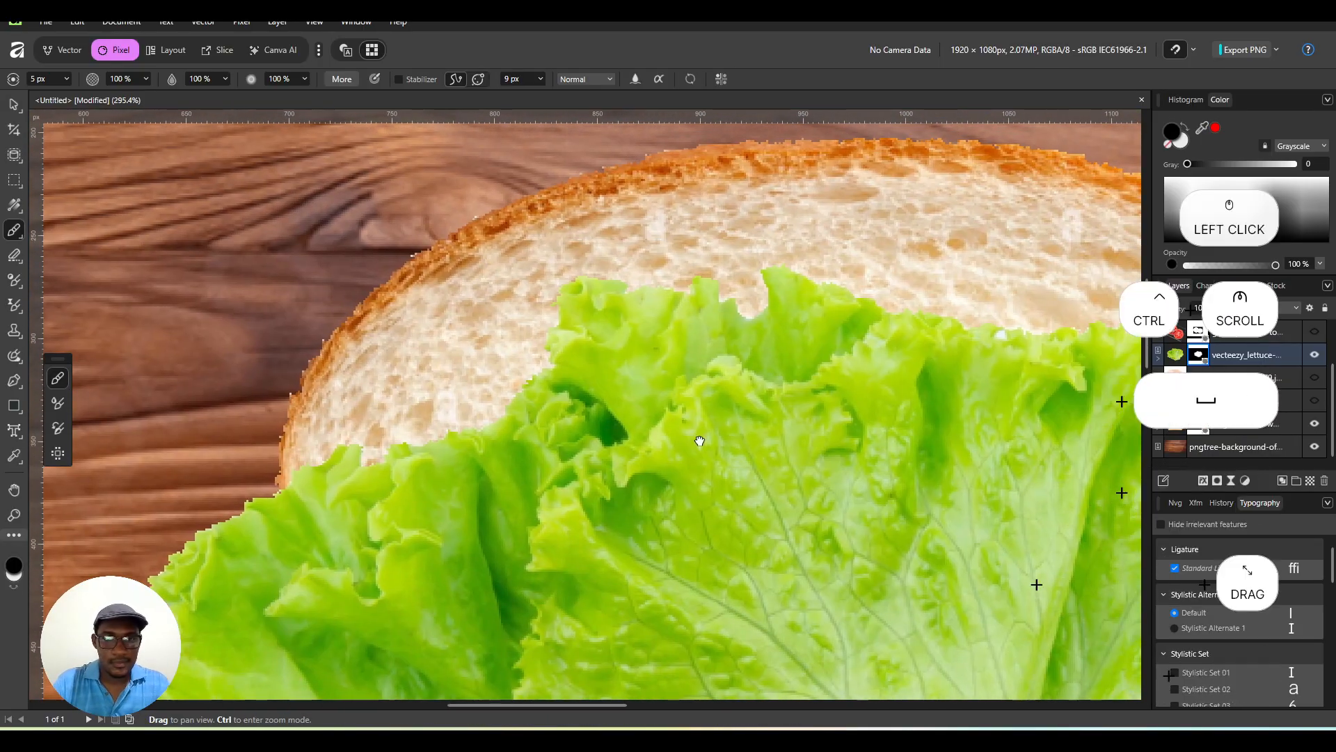
drag(716, 332, 300, 353)
scroll(692, 388, up, 5)
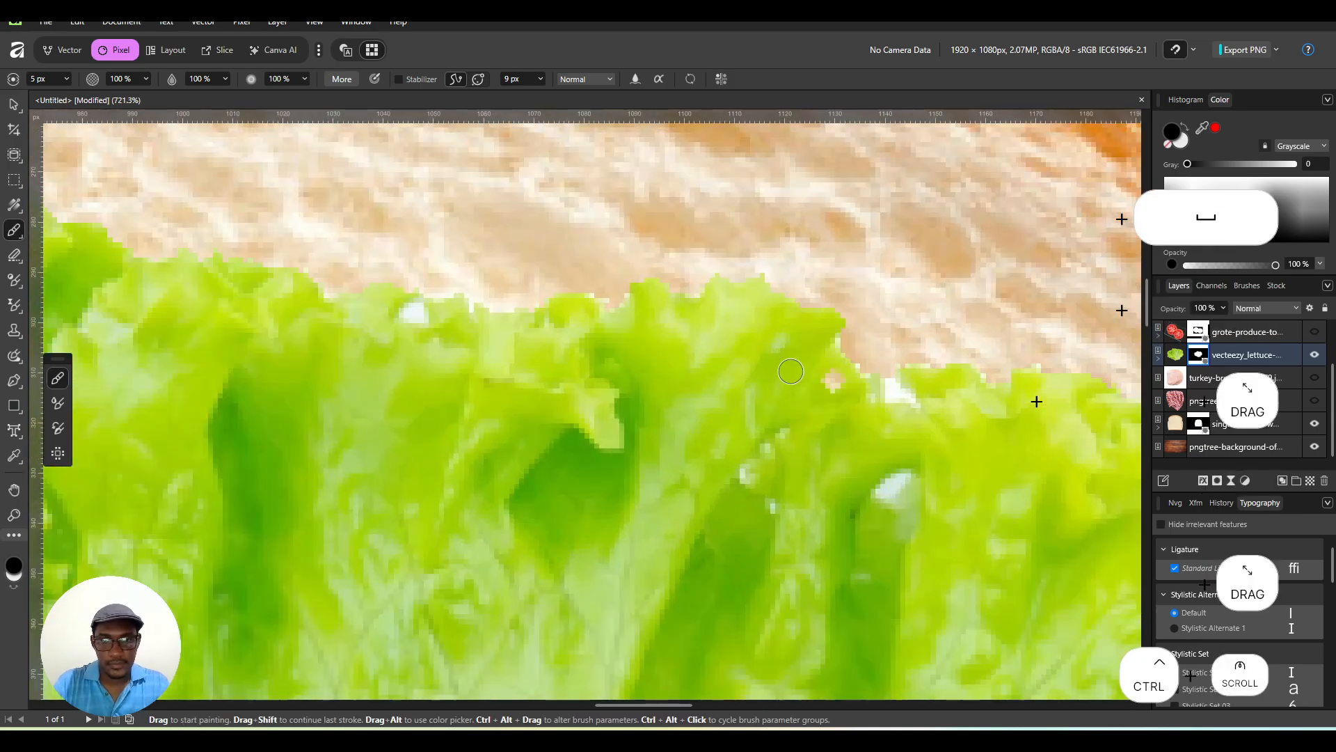
click(411, 315)
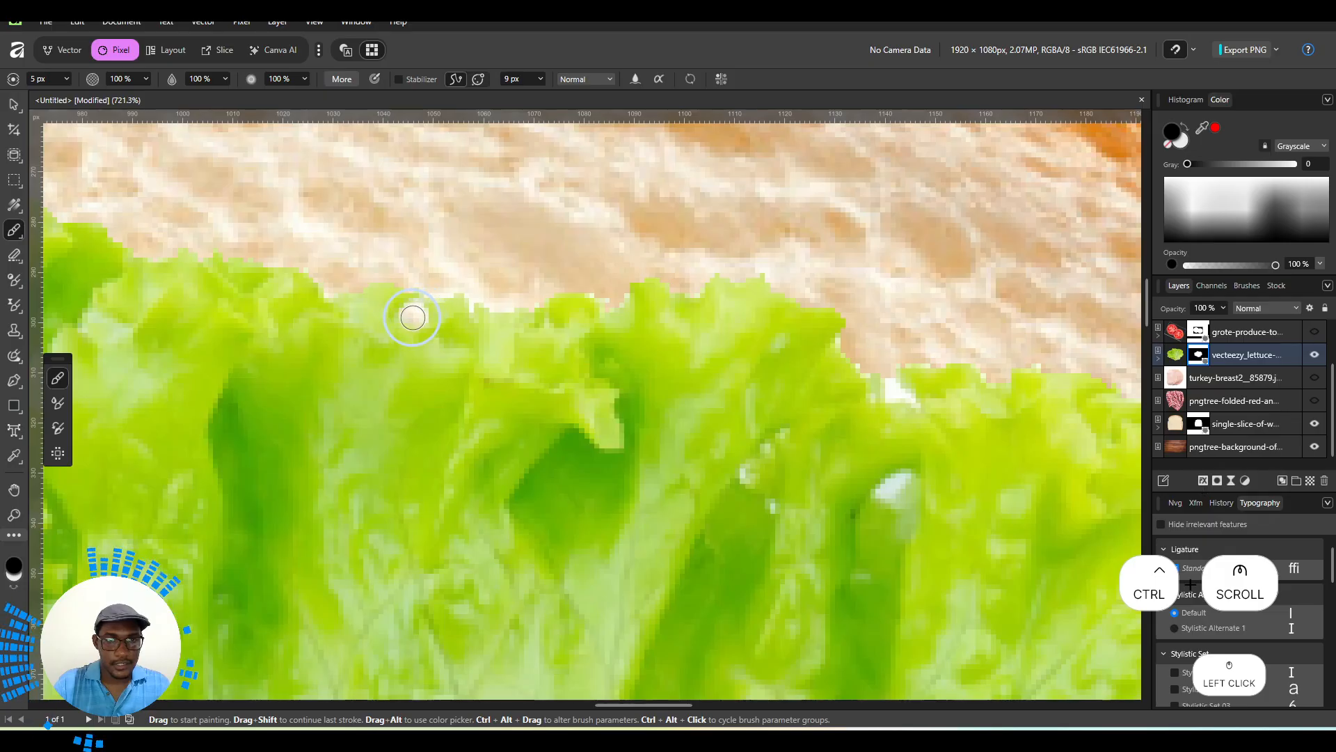
drag(410, 312, 416, 315)
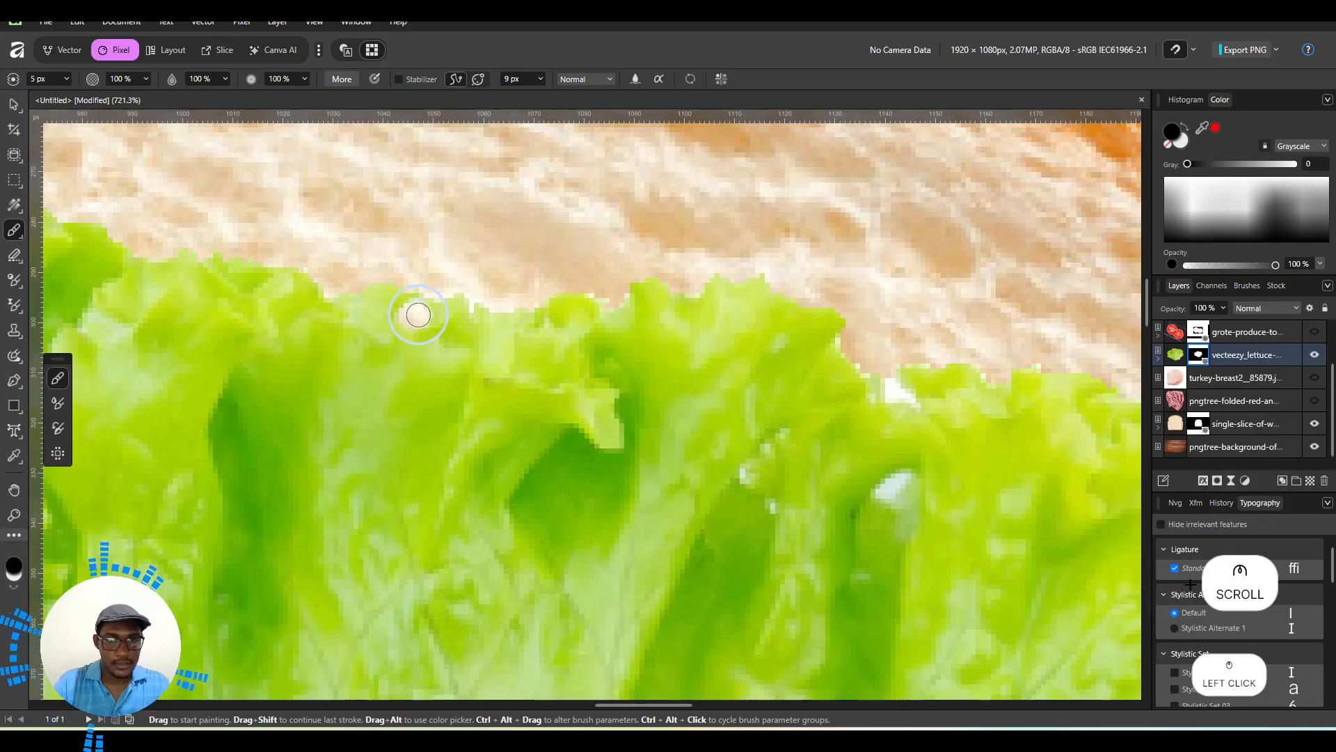
click(888, 385)
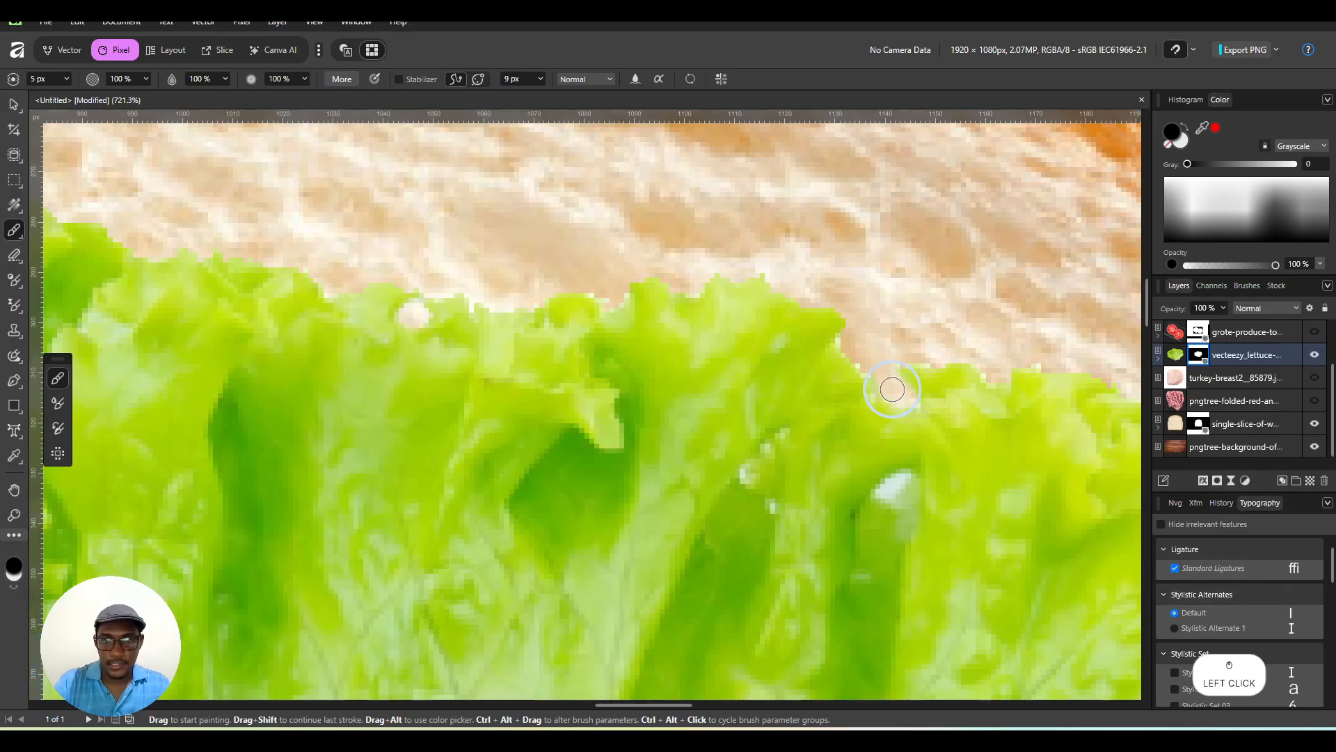
Mask out the white spots inside the leaf's upper right area and along its right edge with the black brush.
key(space)
mouse_move(894, 455)
mouse_down()
mouse_move(702, 232)
mouse_move(696, 280)
mouse_move(725, 272)
mouse_move(699, 275)
mouse_move(447, 436)
mouse_up()
key(space)
click(616, 327)
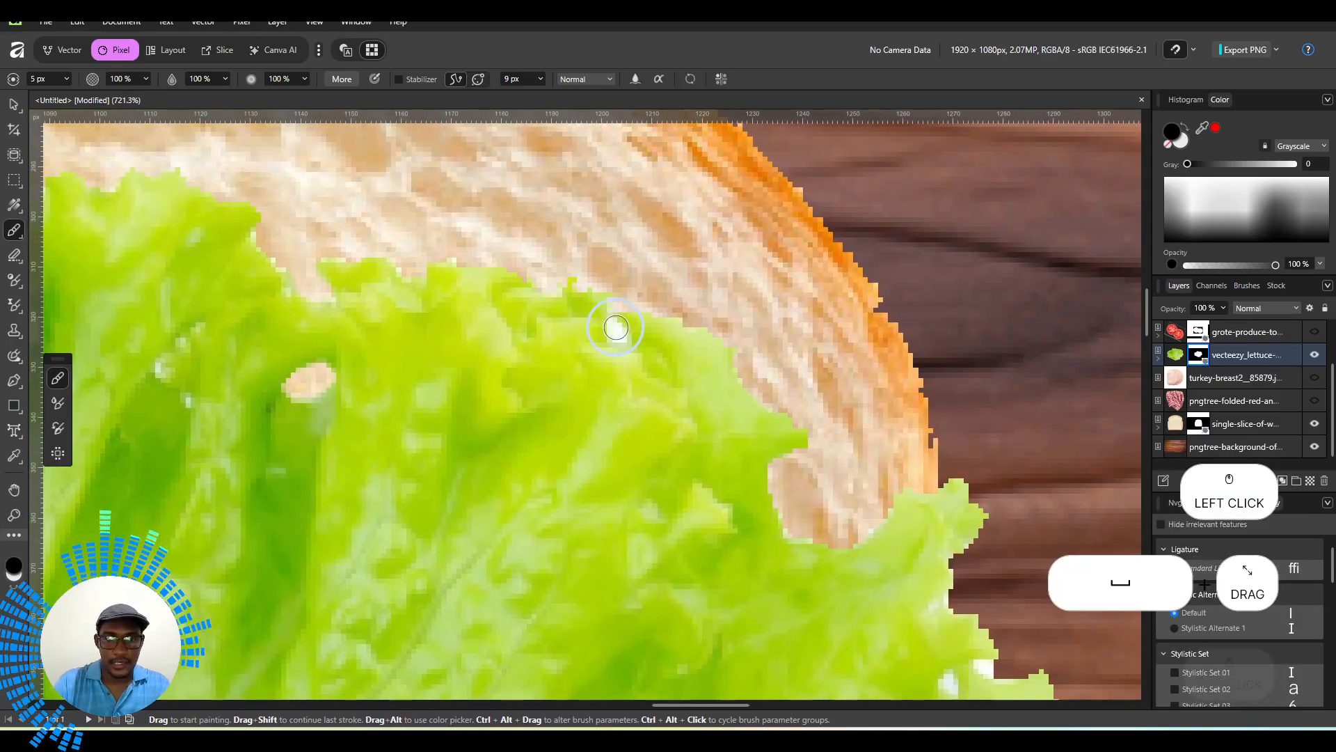
key(space)
mouse_move(726, 388)
mouse_down()
mouse_move(549, 259)
mouse_move(417, 105)
mouse_up()
click(681, 414)
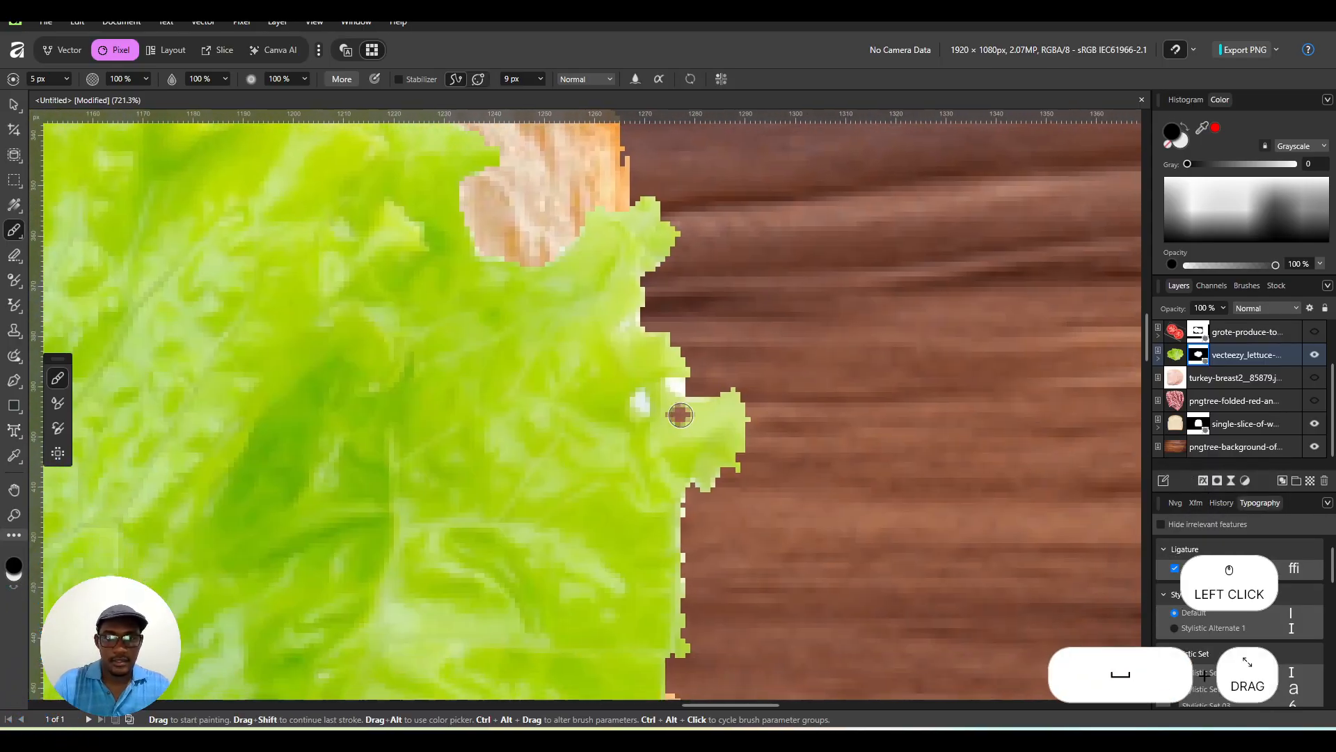
click(676, 387)
mouse_move(673, 386)
mouse_down()
mouse_move(687, 397)
mouse_move(640, 410)
mouse_up()
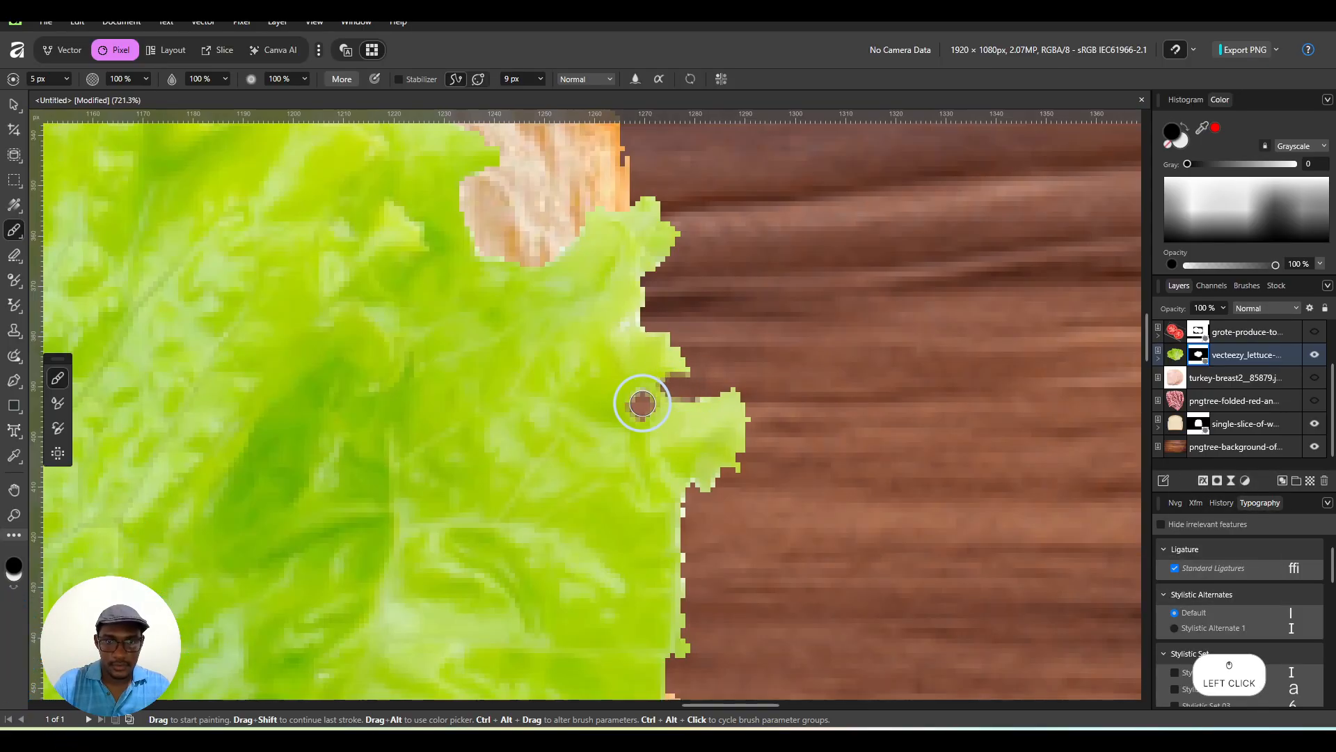
Paint out the white speck where the lettuce's lower right edge meets the bread crust.
key(space)
drag(659, 558, 883, 94)
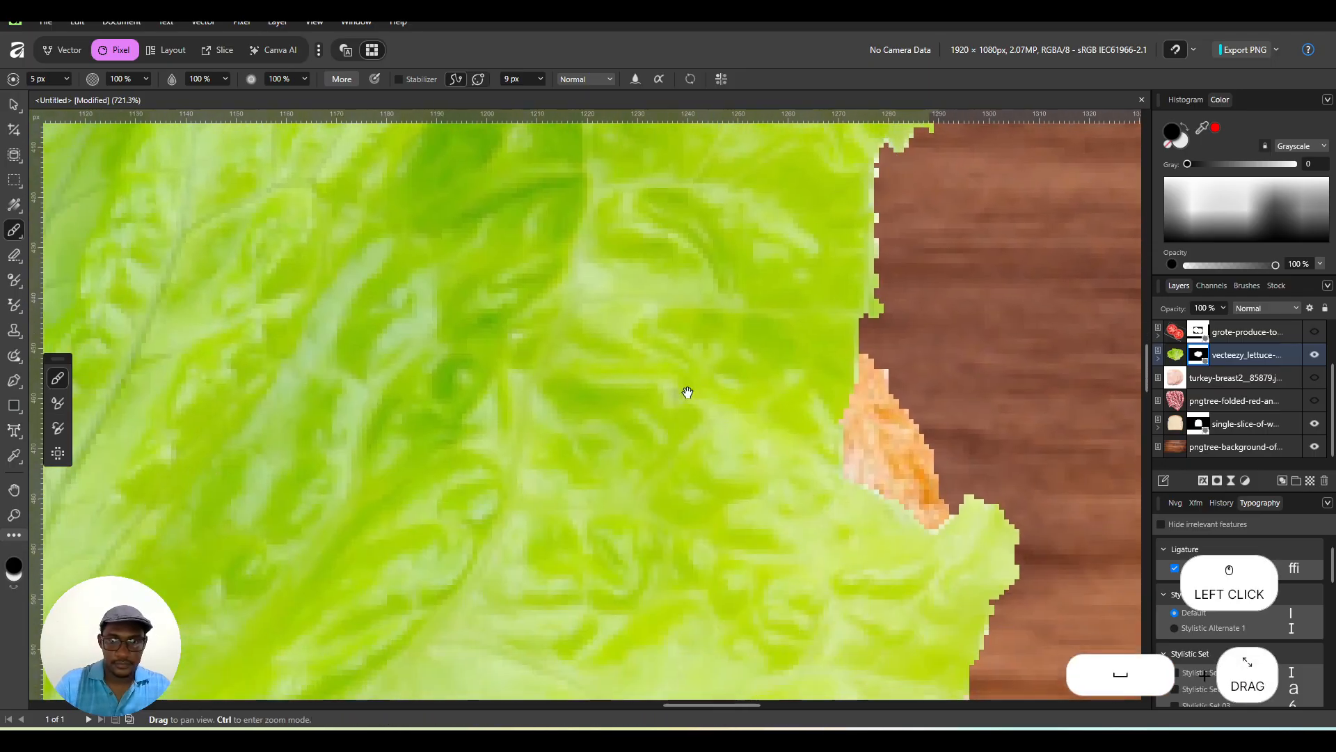
mouse_move(686, 388)
mouse_down()
mouse_move(635, 97)
mouse_move(651, 50)
mouse_up()
drag(608, 271, 611, 227)
click(762, 440)
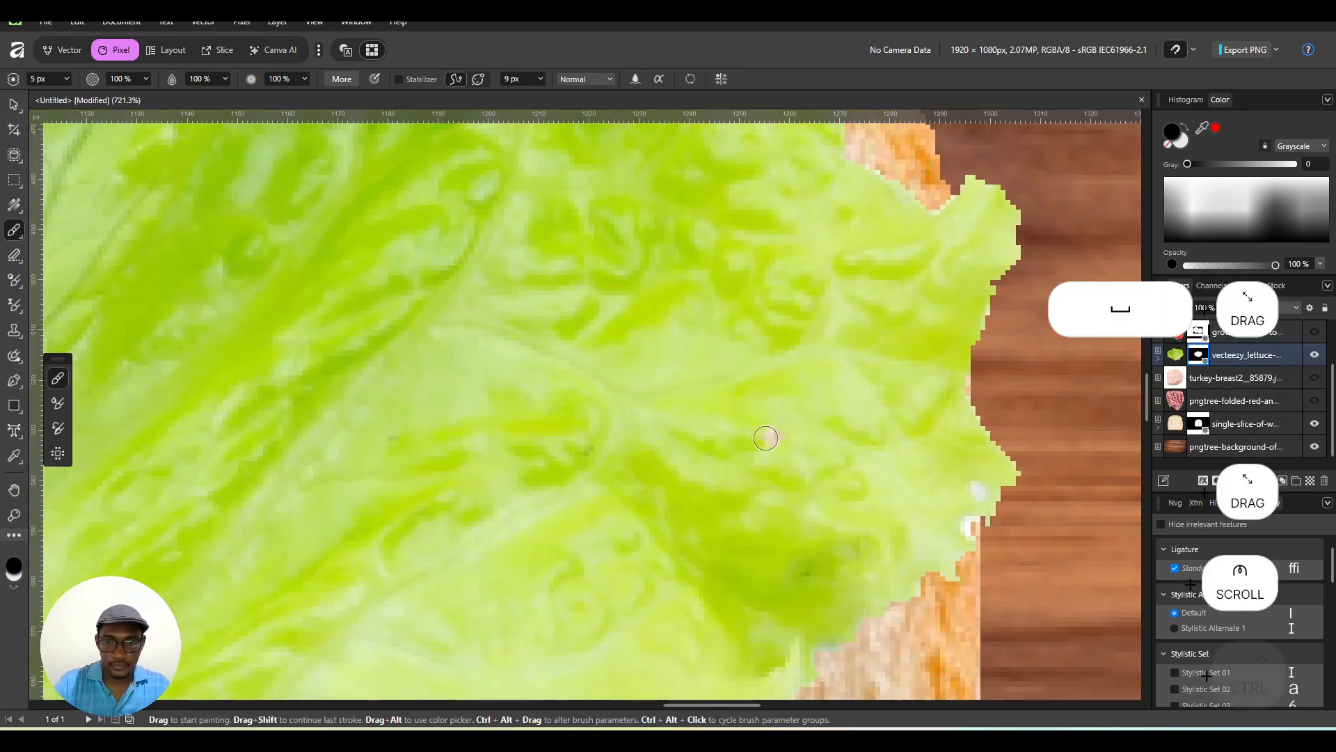
key(space)
drag(674, 419, 346, 98)
click(644, 205)
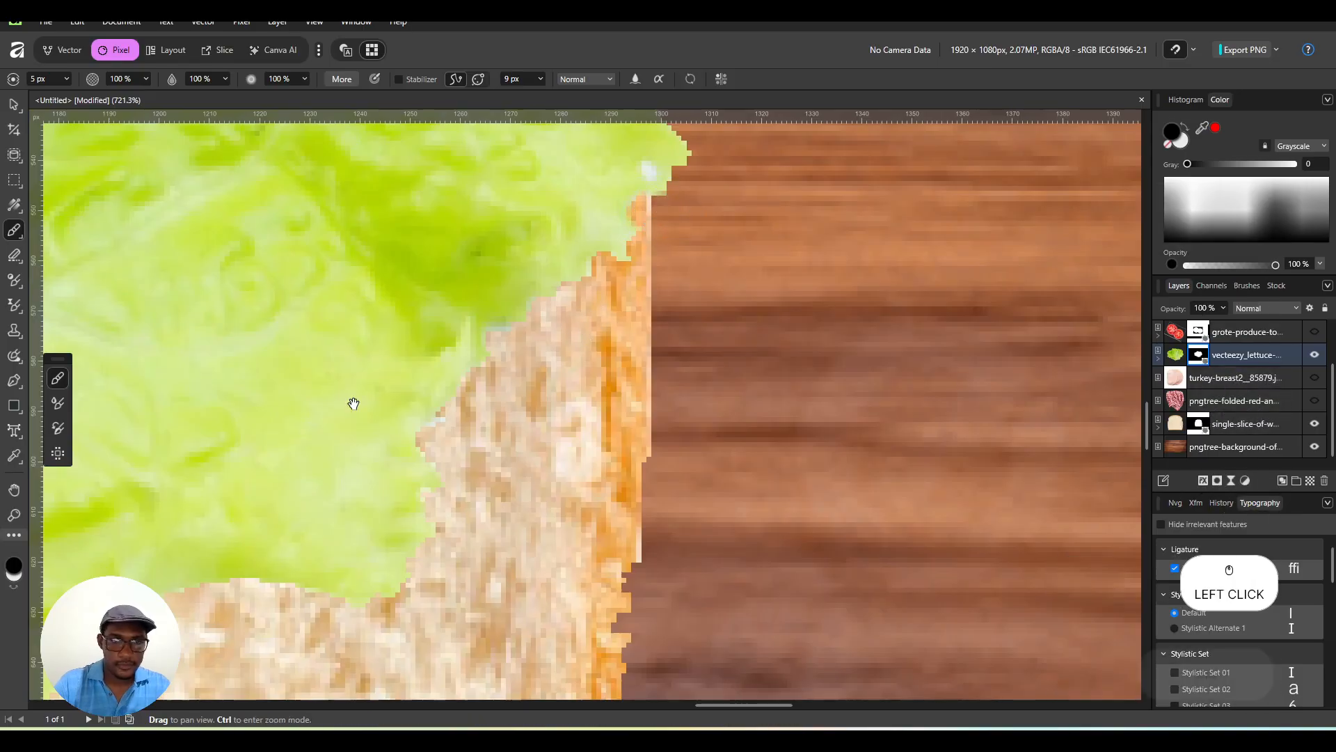
Mask out the remaining white speck on the lettuce's lower edge above the bread.
ctrl+scroll(289, 385, down, 4)
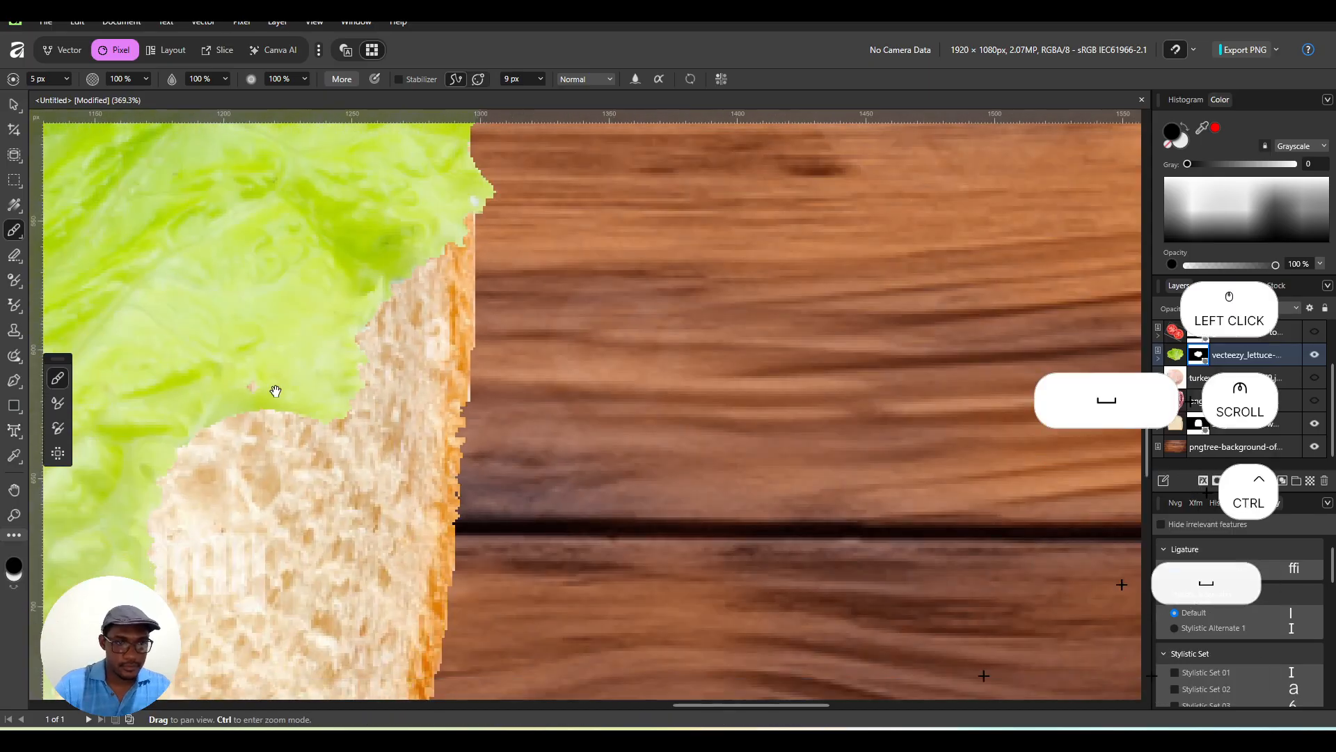
drag(276, 391, 795, 272)
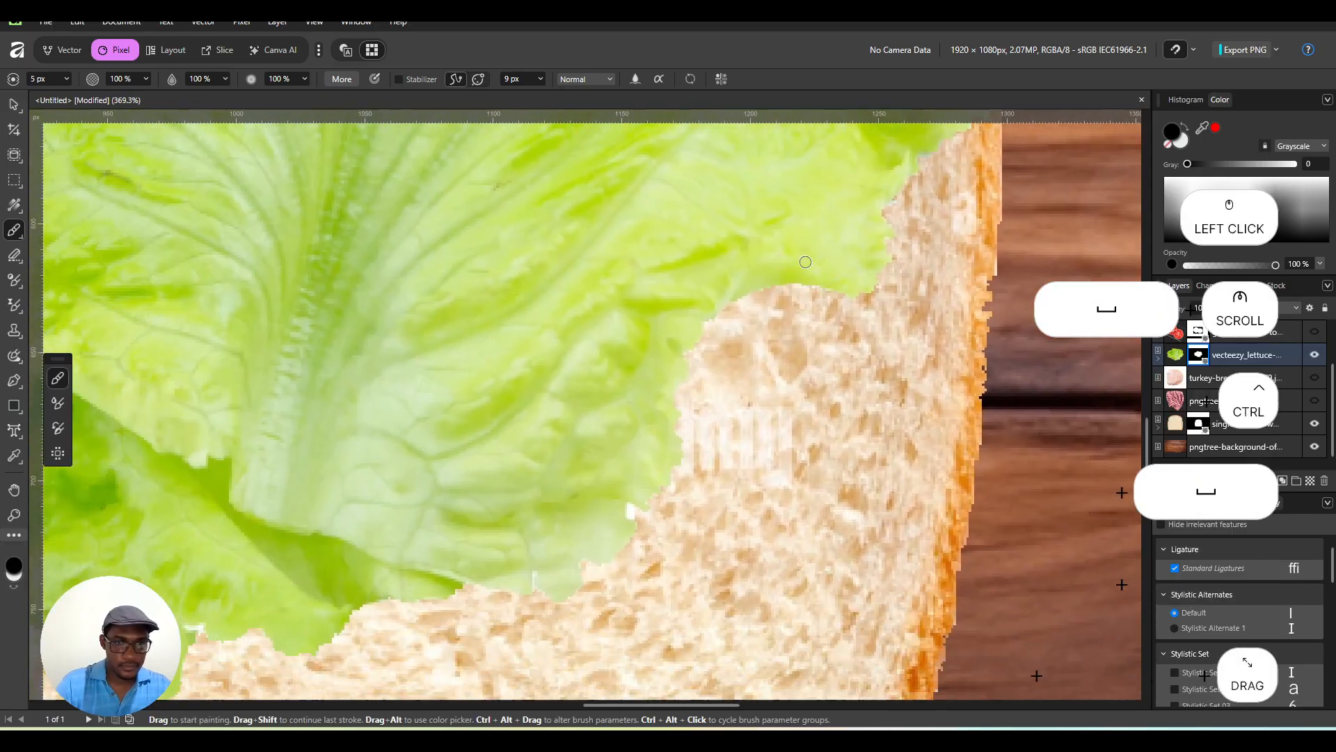
ctrl+scroll(527, 328, down, 2)
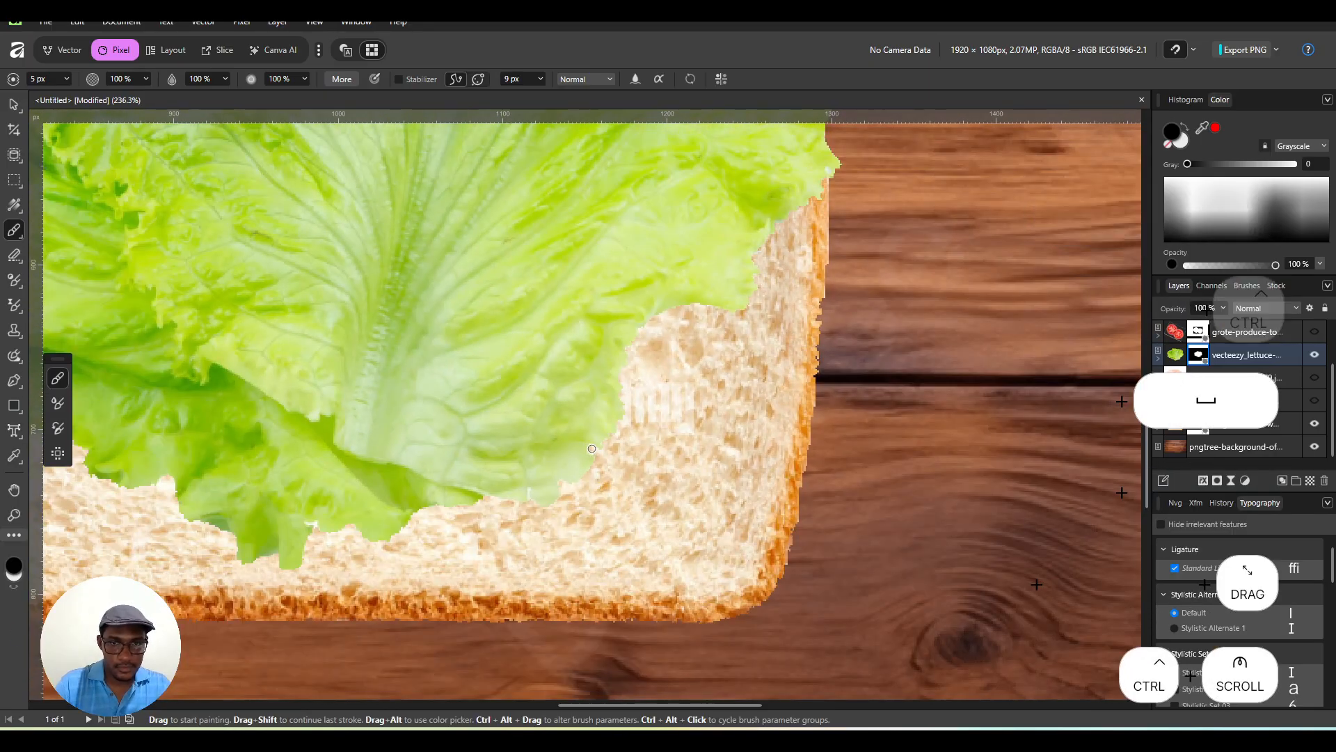
drag(592, 446, 590, 452)
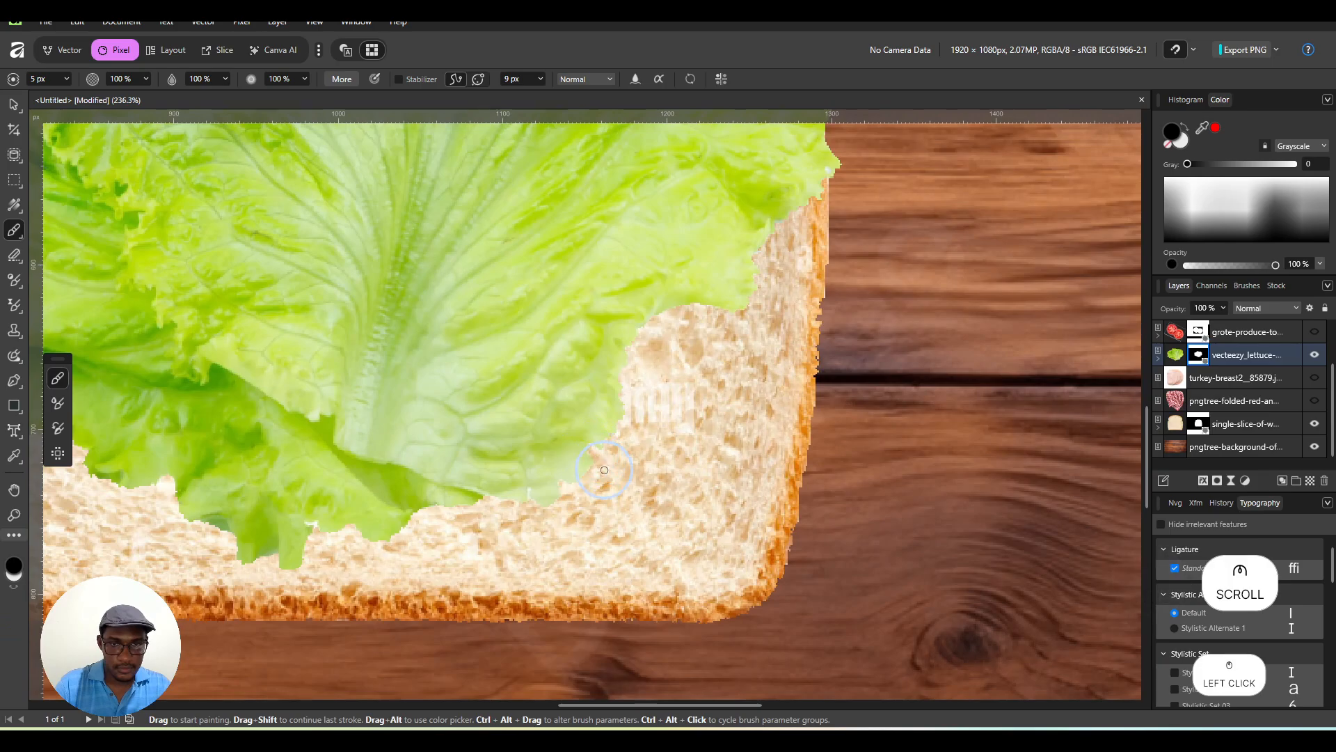
ctrl+scroll(390, 468, down, 4)
drag(387, 469, 454, 571)
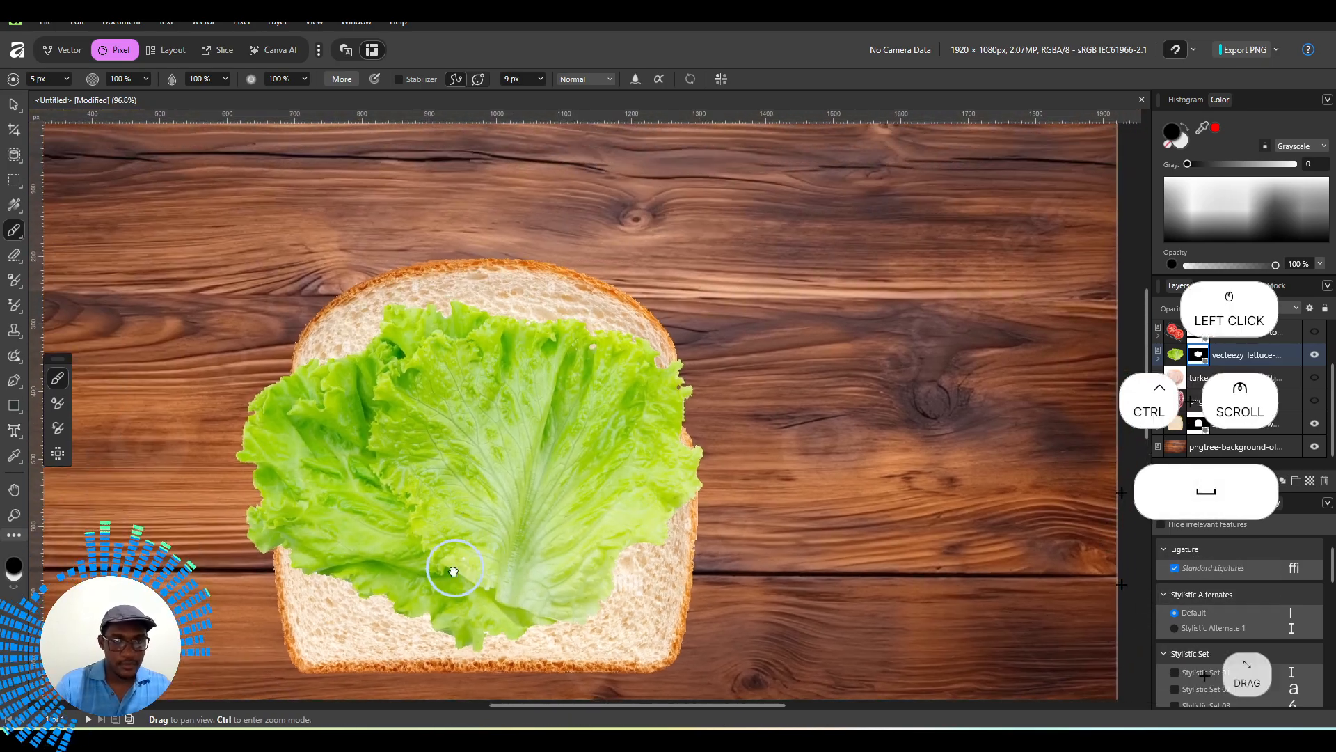
ctrl+scroll(488, 473, down, 1)
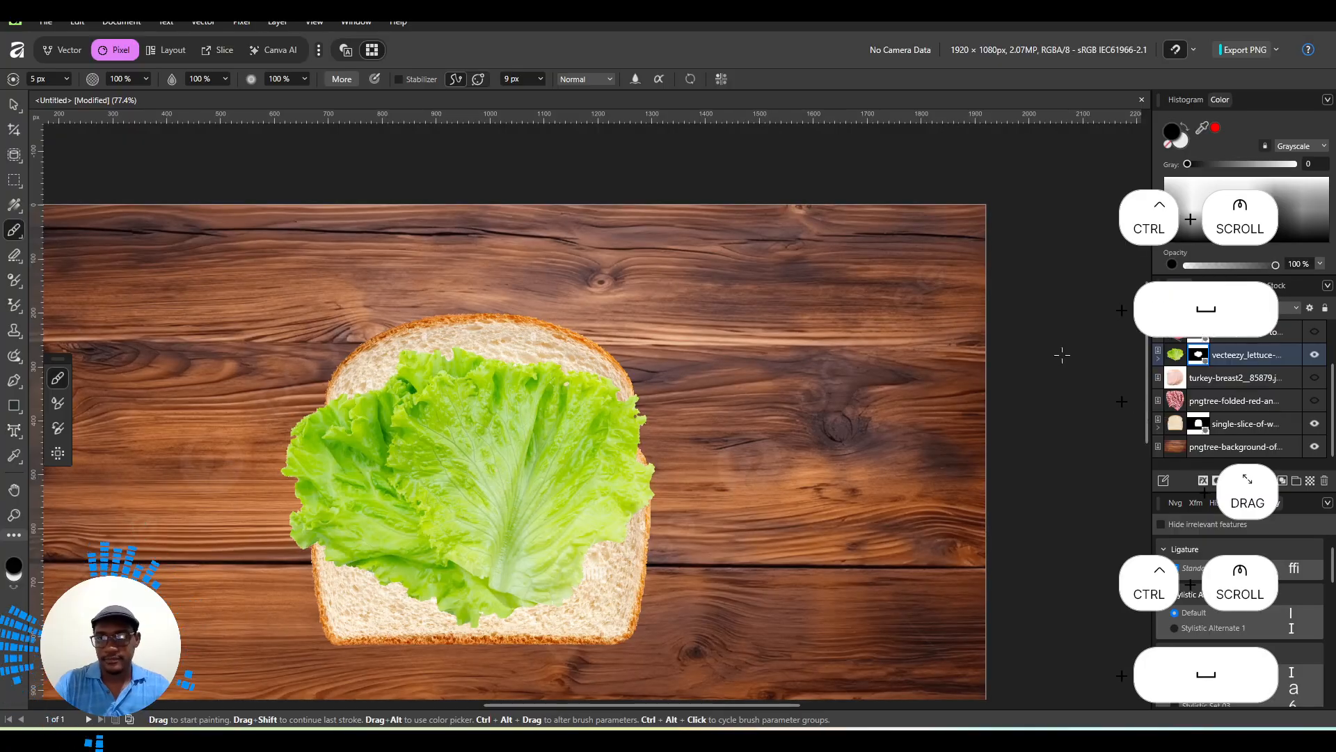
Show the turkey breast layer, scale its image to 51%, and rotate it counterclockwise into a diamond orientation centred over the bread slice.
click(1314, 377)
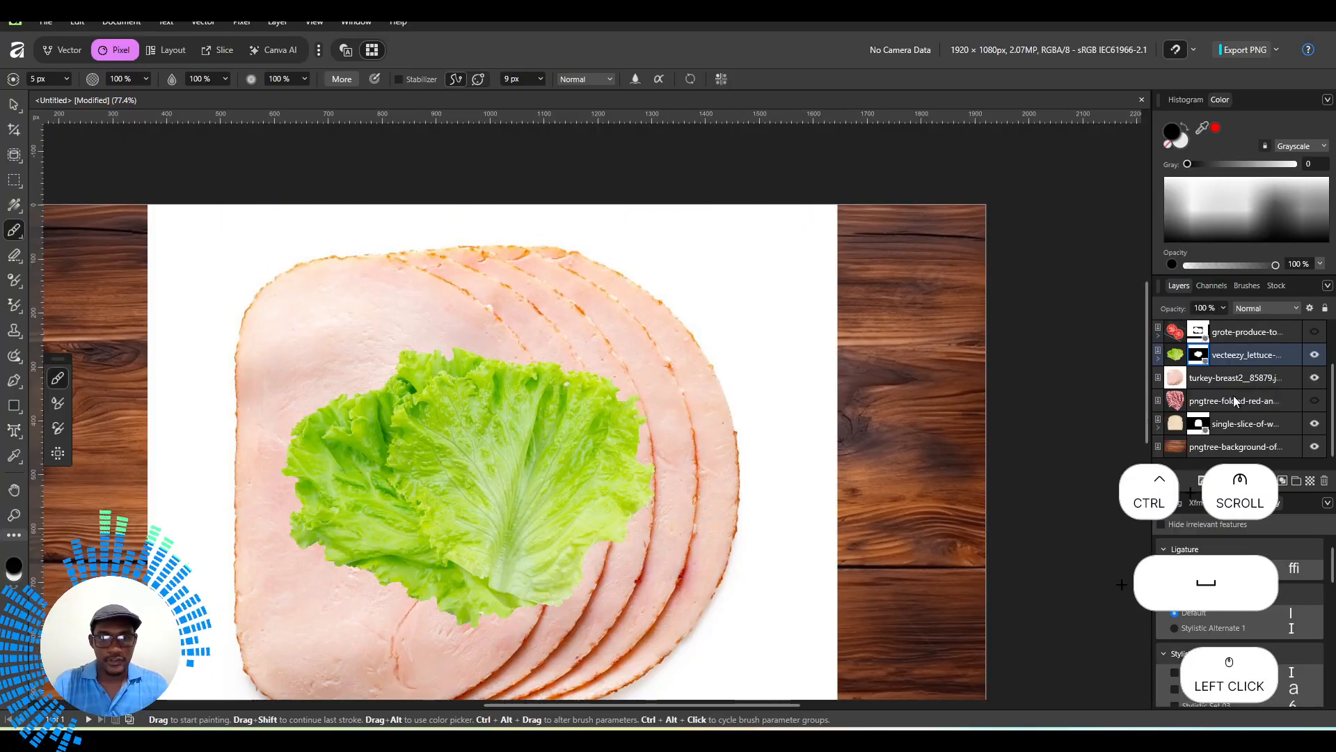
ctrl+scroll(417, 306, down, 2)
drag(233, 293, 215, 182)
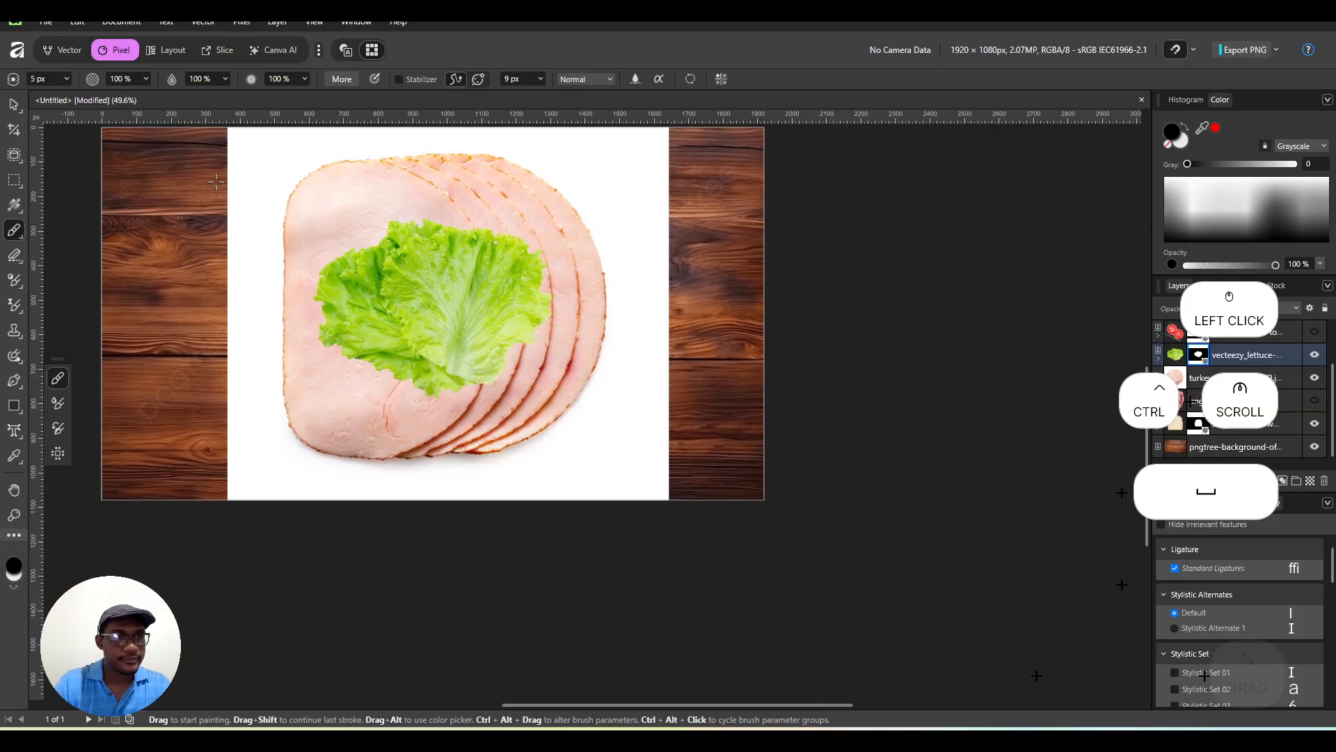
click(13, 104)
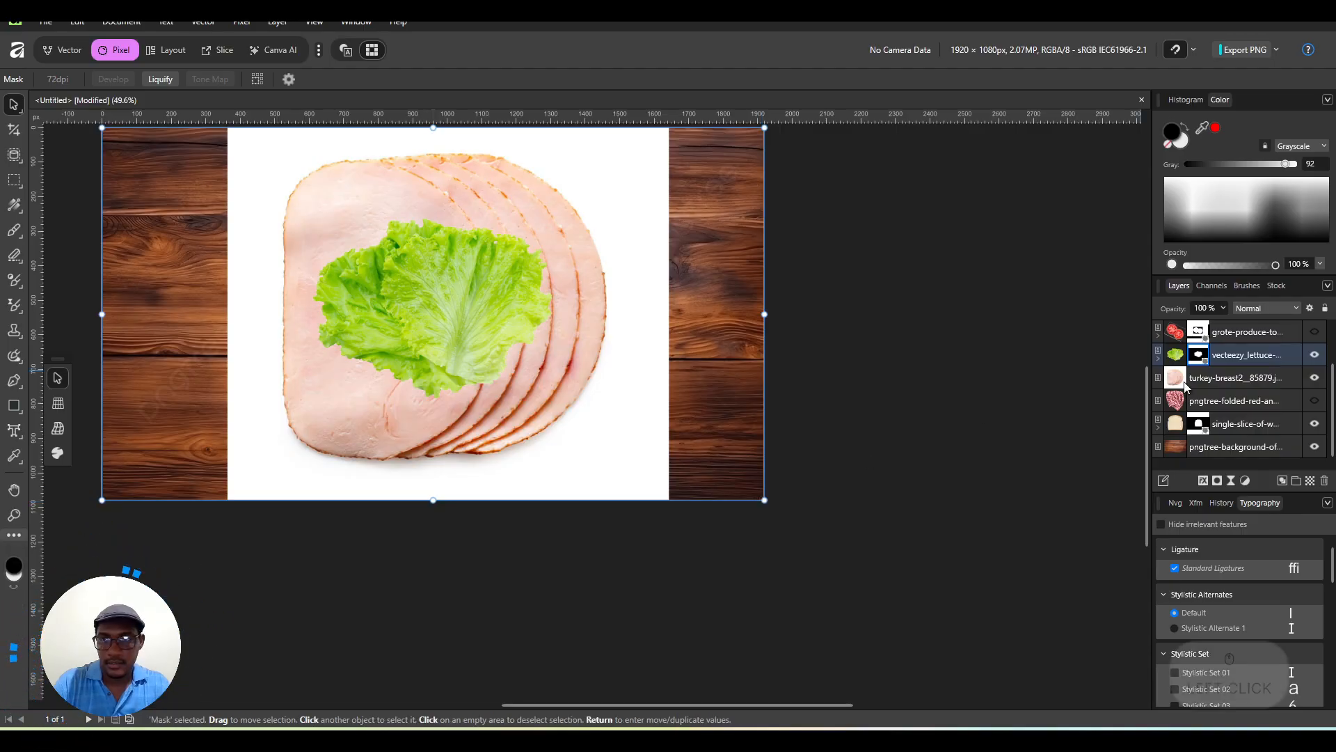
click(1203, 380)
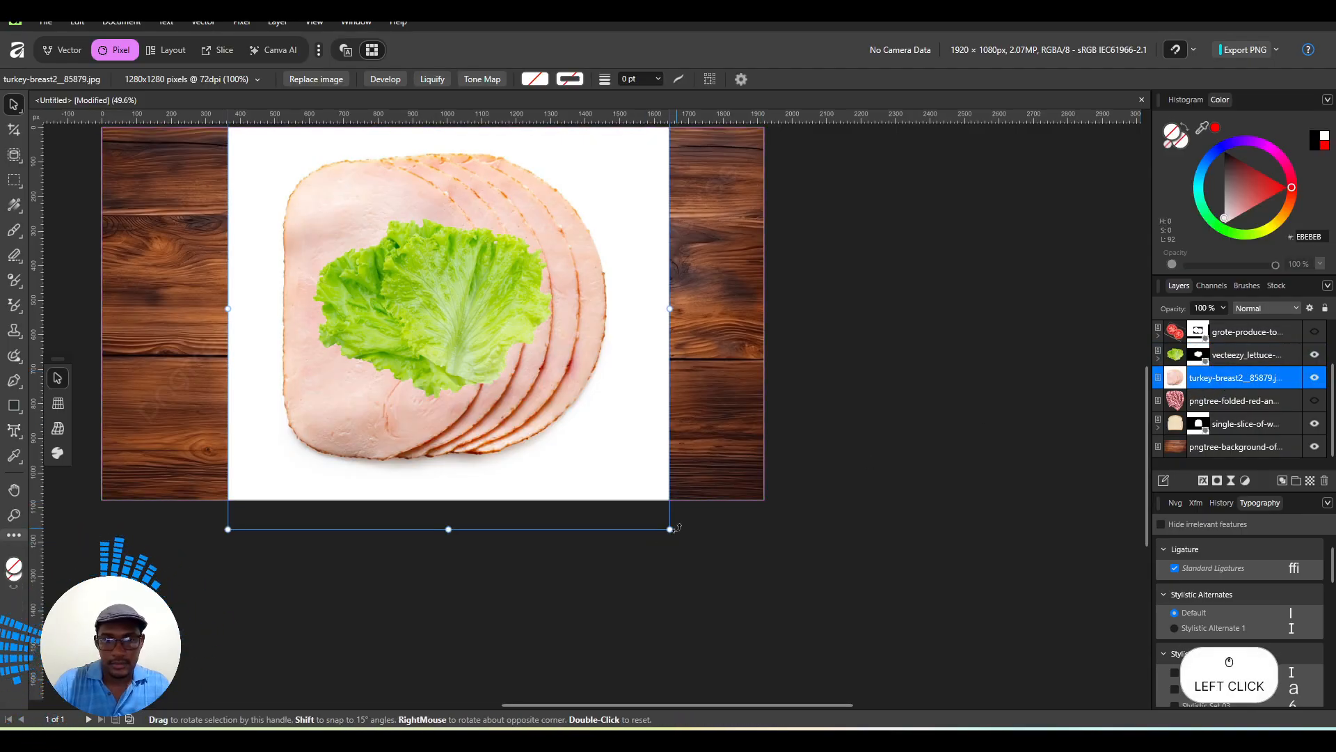
drag(672, 528, 529, 511)
drag(468, 383, 570, 470)
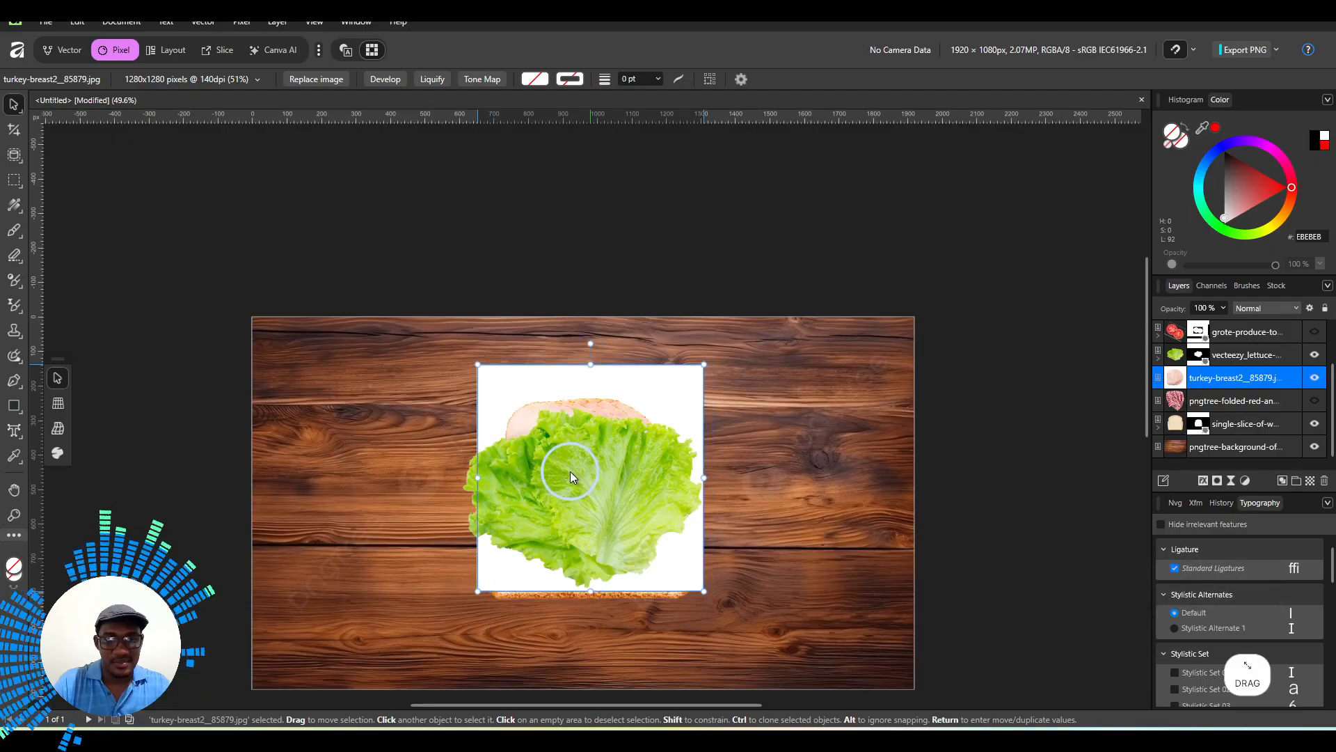
drag(713, 360, 581, 271)
drag(578, 384, 578, 400)
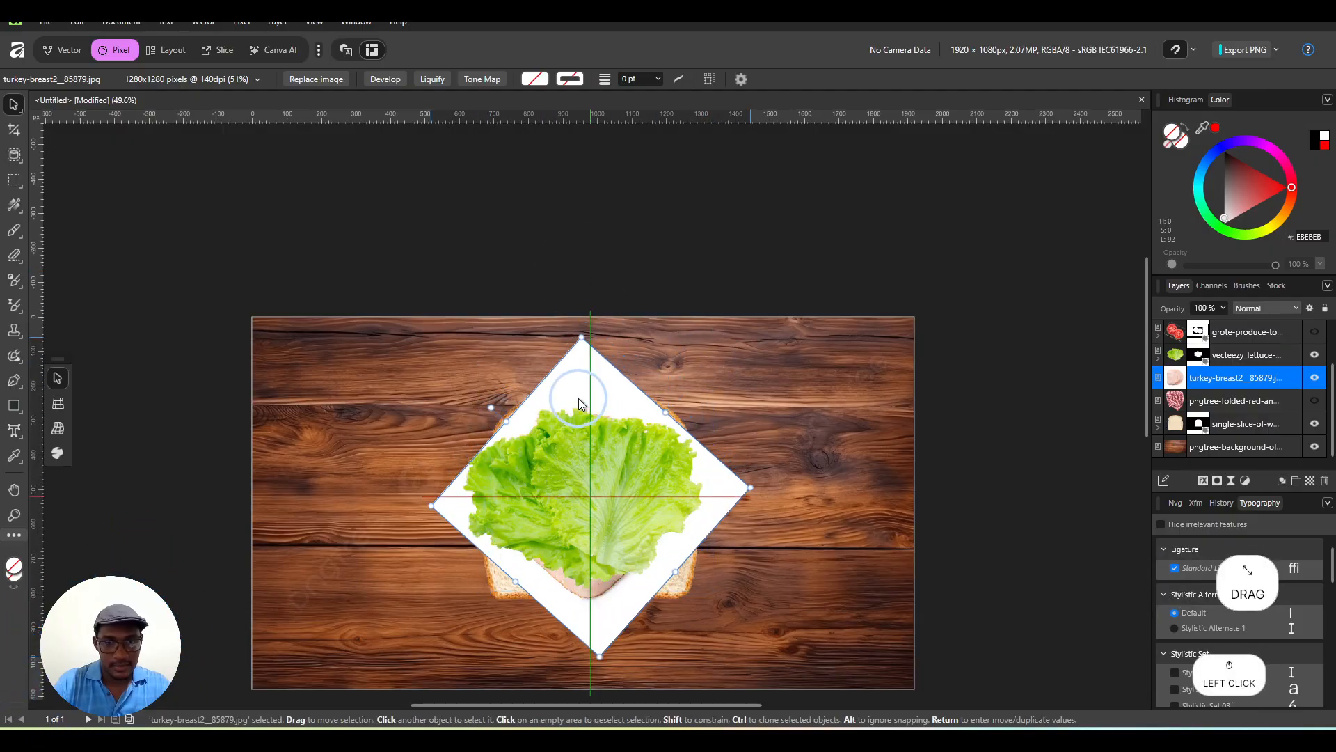
Hide the lettuce layer and select the turkey slices in the turkey breast layer with the Object Selection Tool.
click(1315, 355)
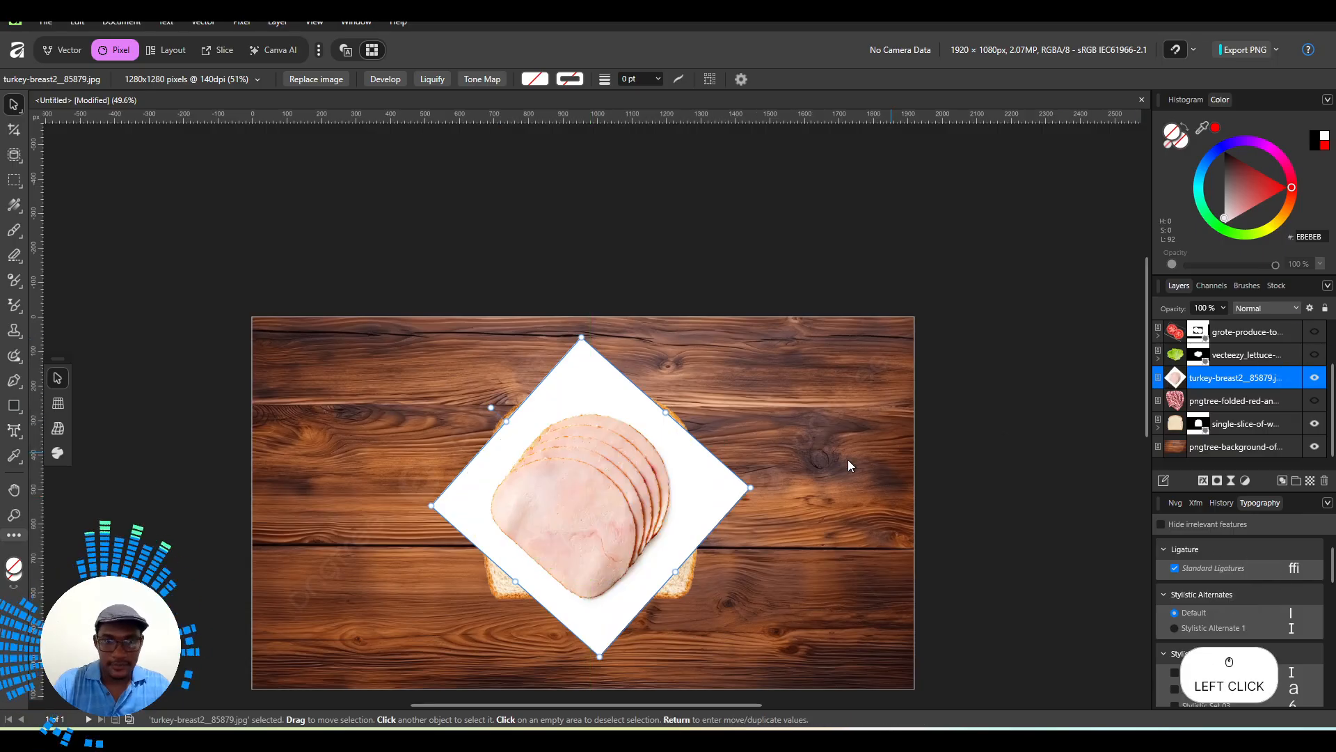
click(14, 159)
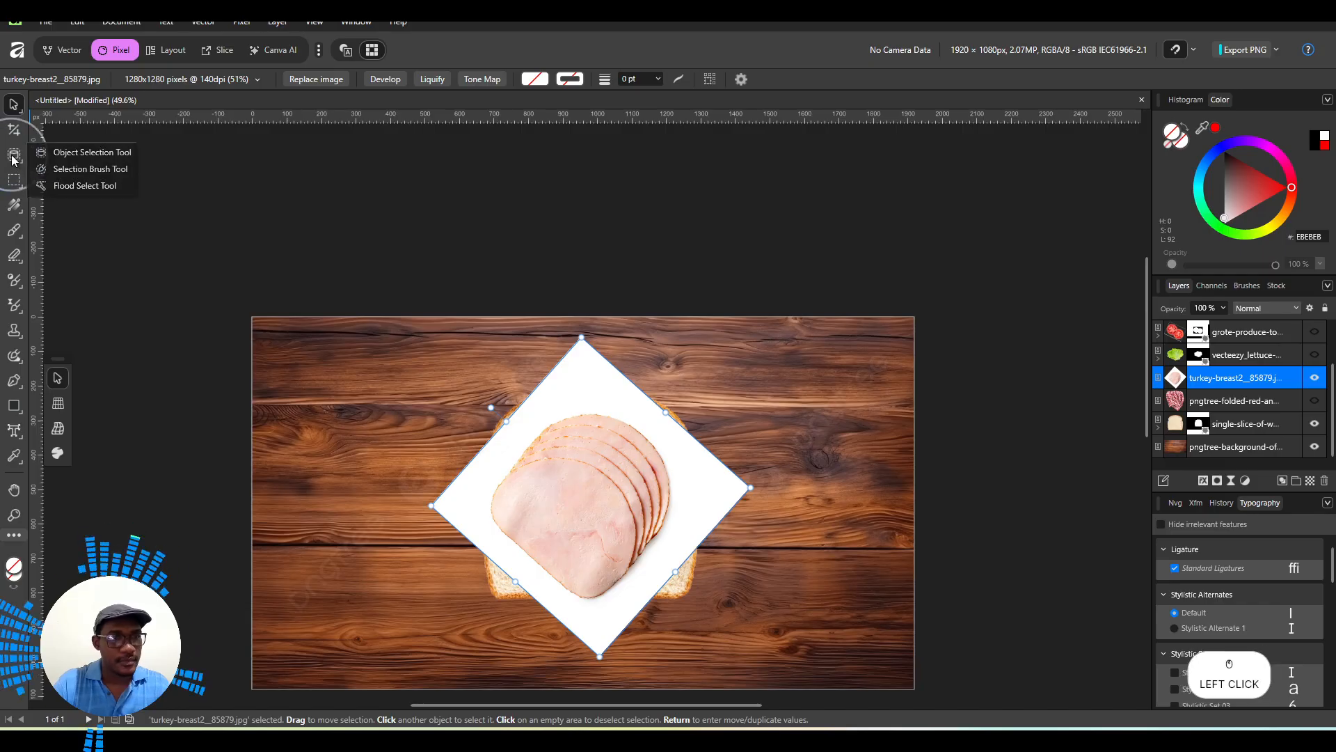
click(86, 153)
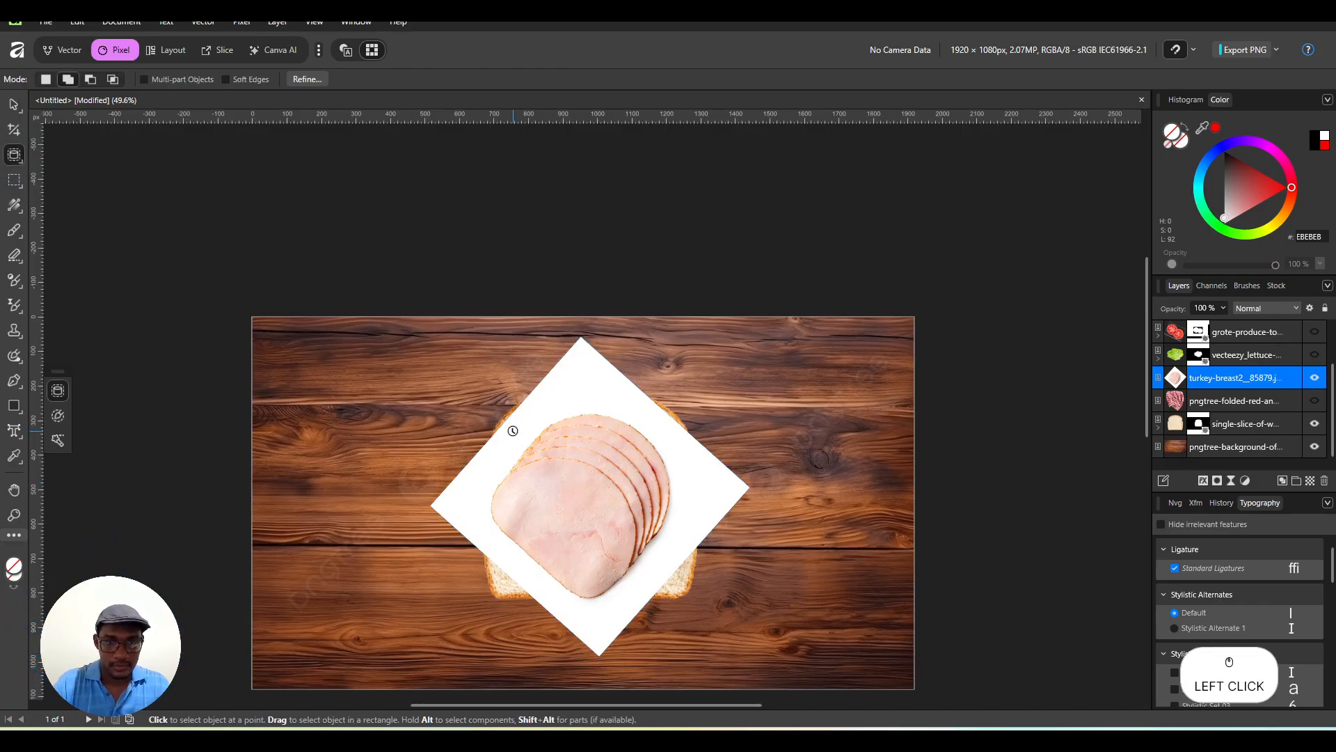
drag(491, 414, 684, 609)
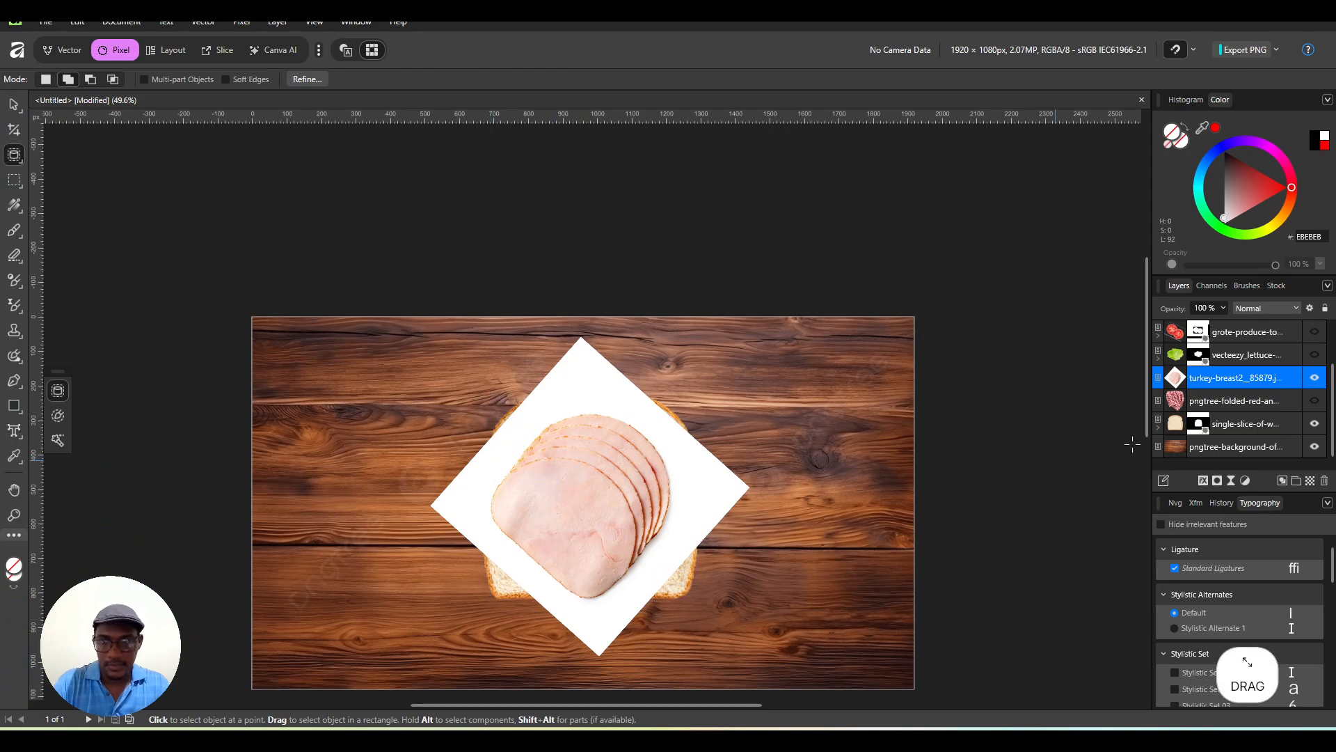
double_click(1227, 380)
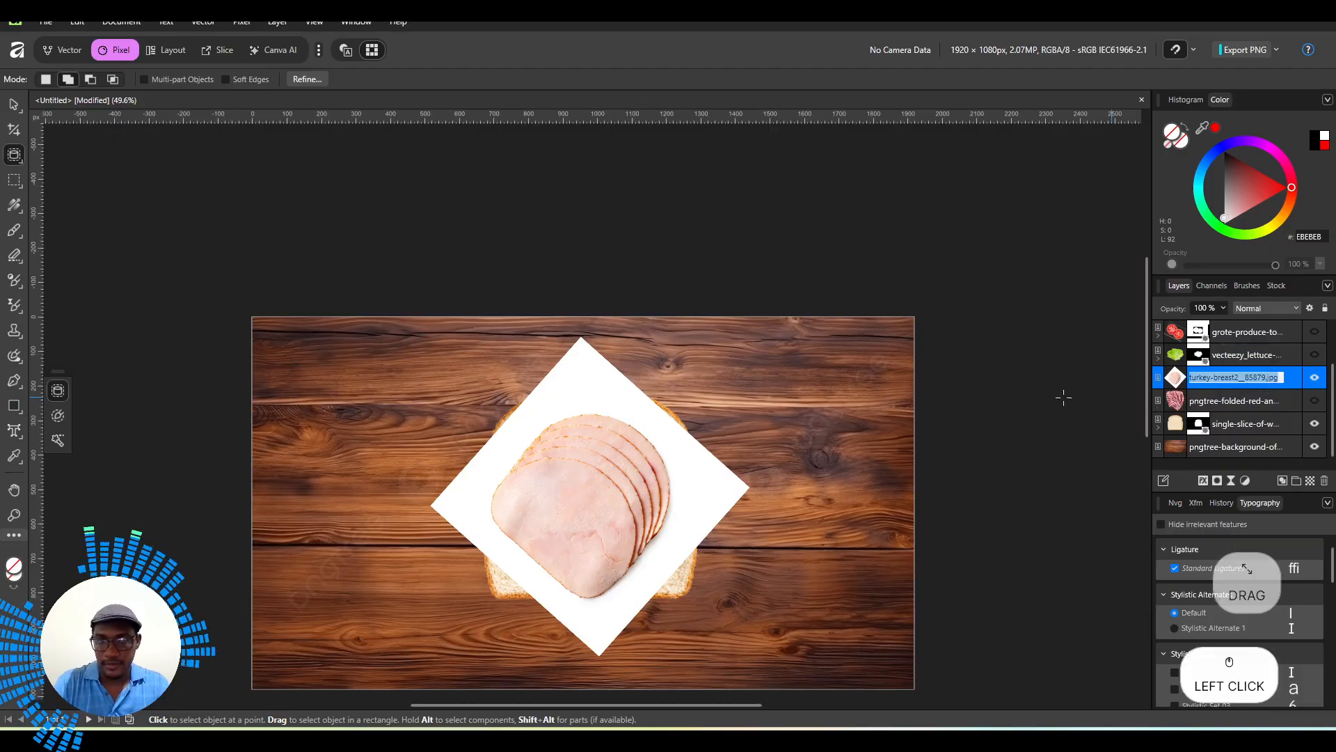
click(571, 480)
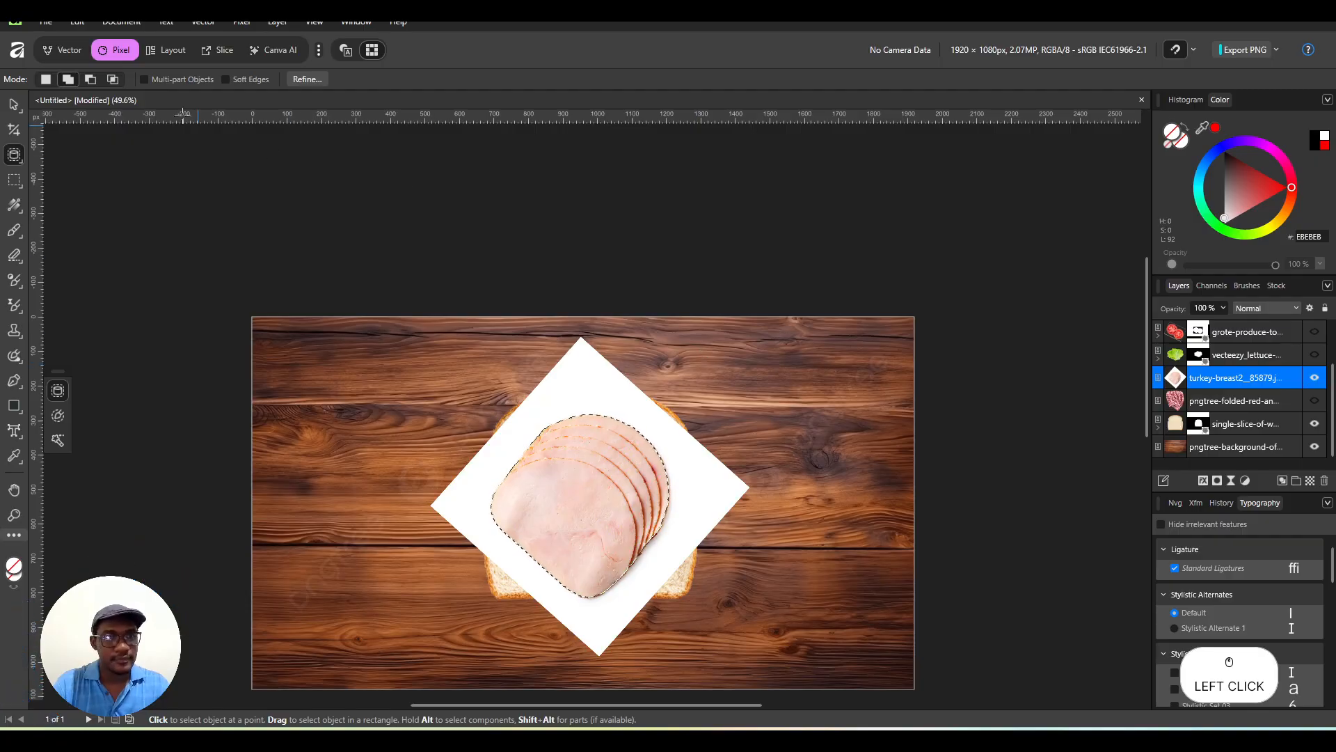
Enable Multi-part Objects and Soft Edges, mask the turkey breast layer to the selected slices, and clear the selection.
click(144, 79)
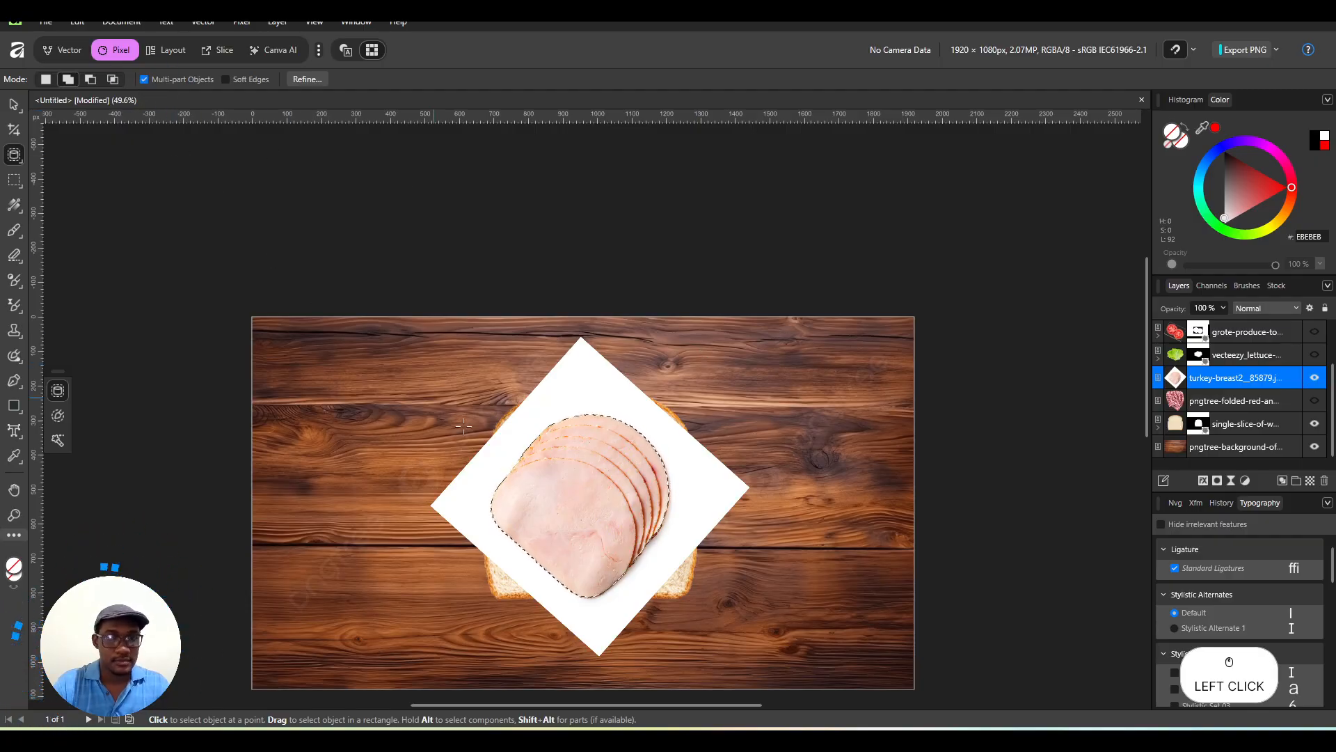
click(225, 80)
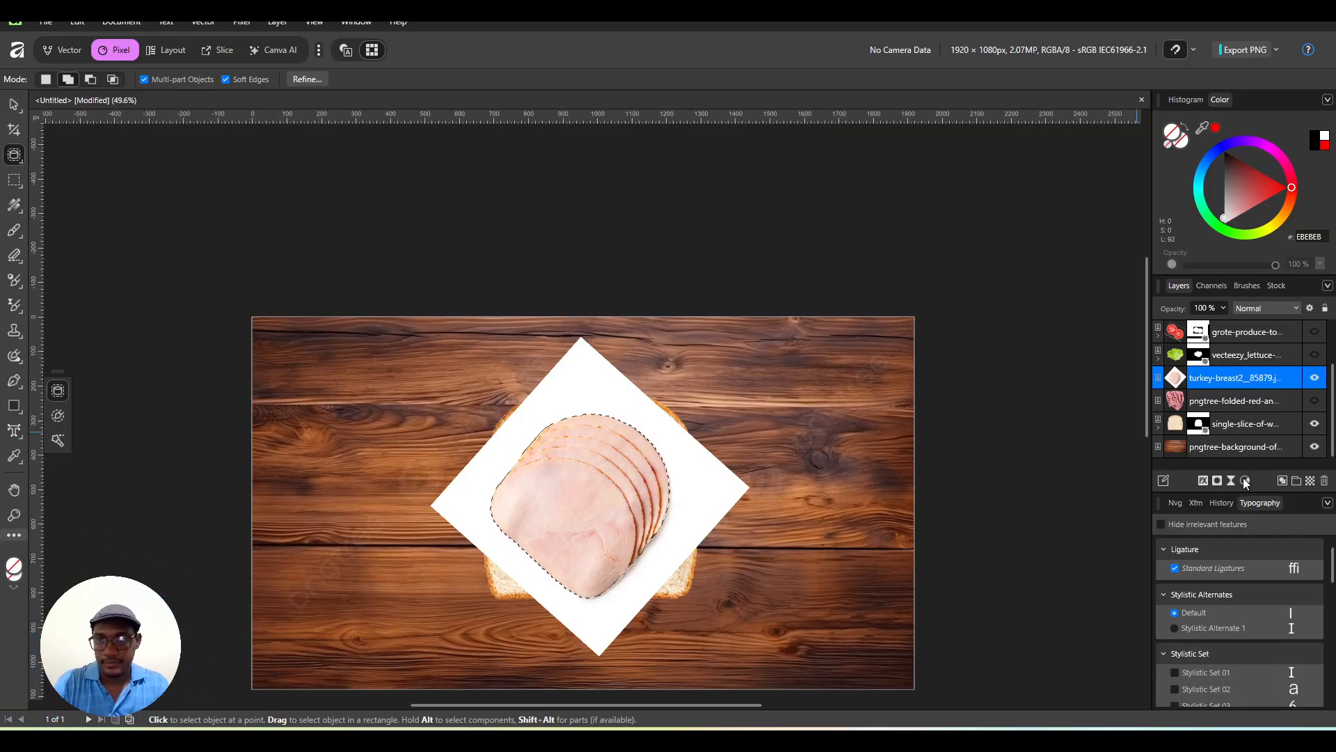
click(1217, 481)
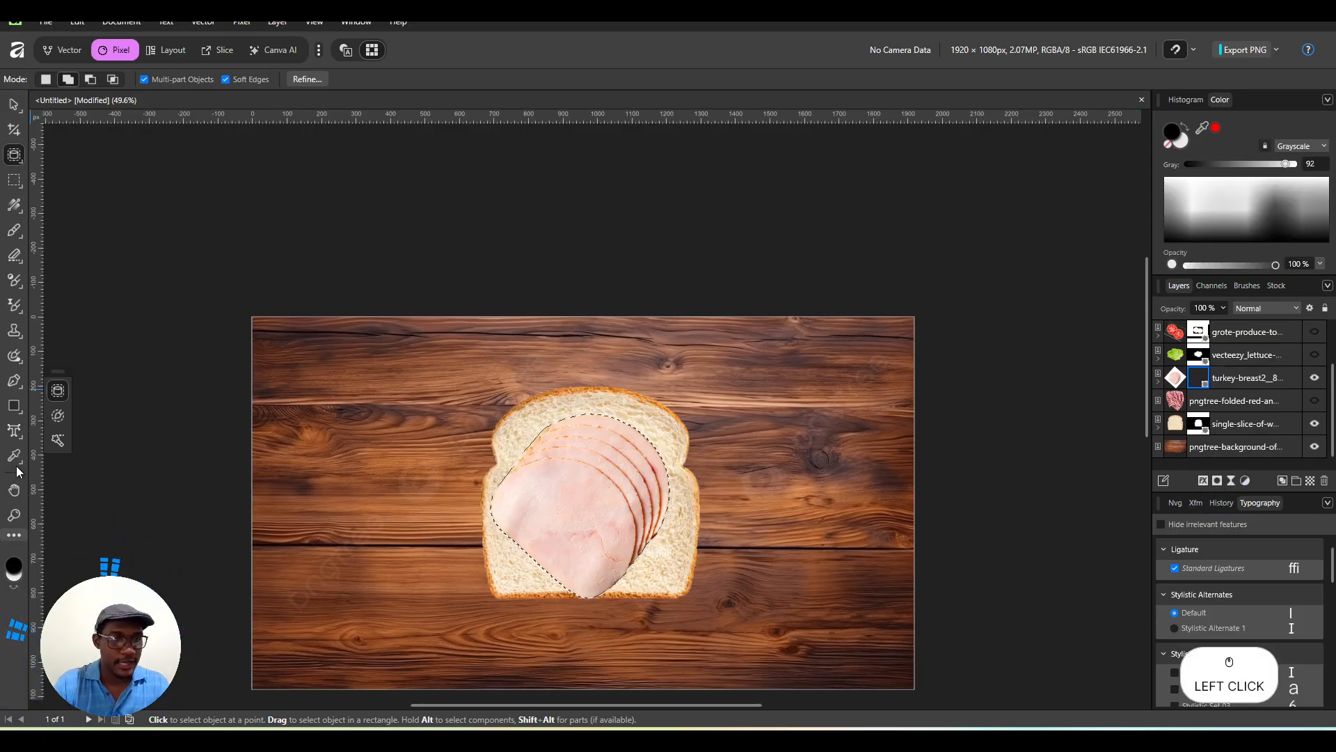
click(15, 180)
click(126, 239)
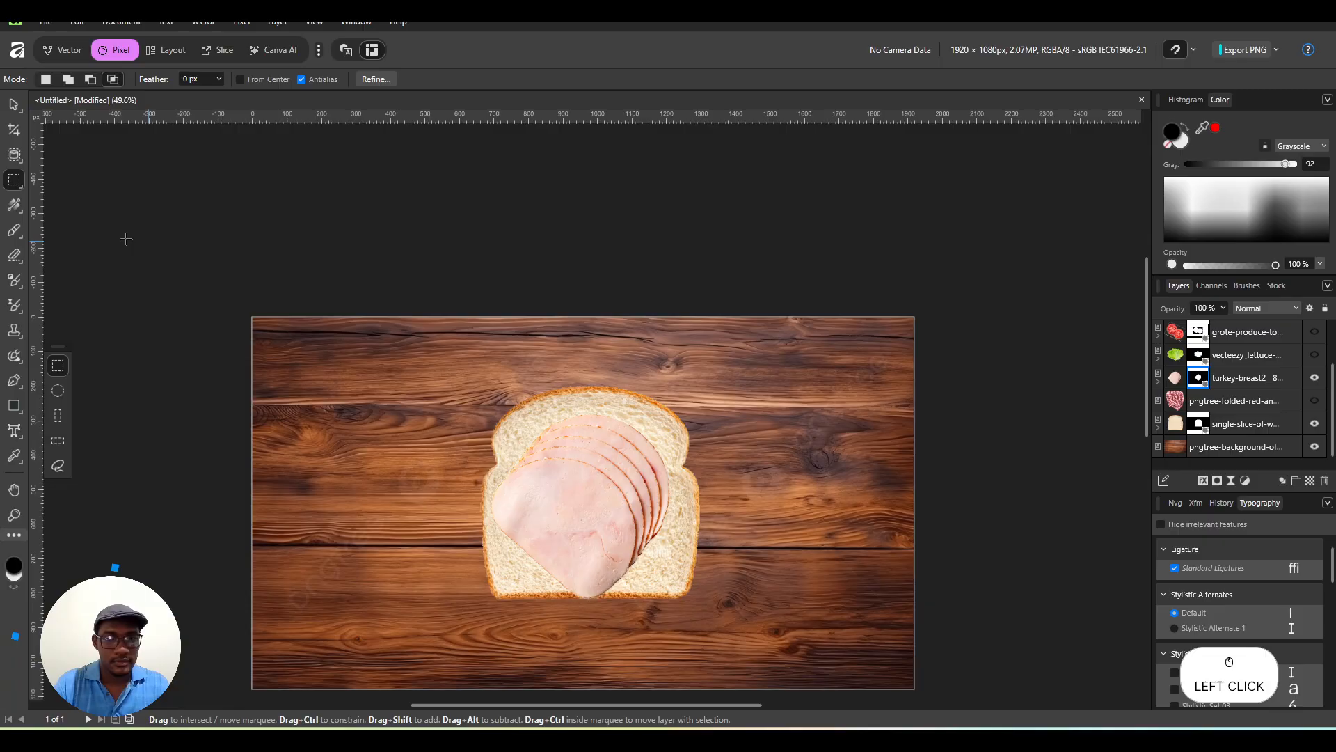
Enlarge the turkey to 57%, rotate it slightly counterclockwise, shift it toward the bread's right side, and show the lettuce again.
click(14, 104)
click(636, 478)
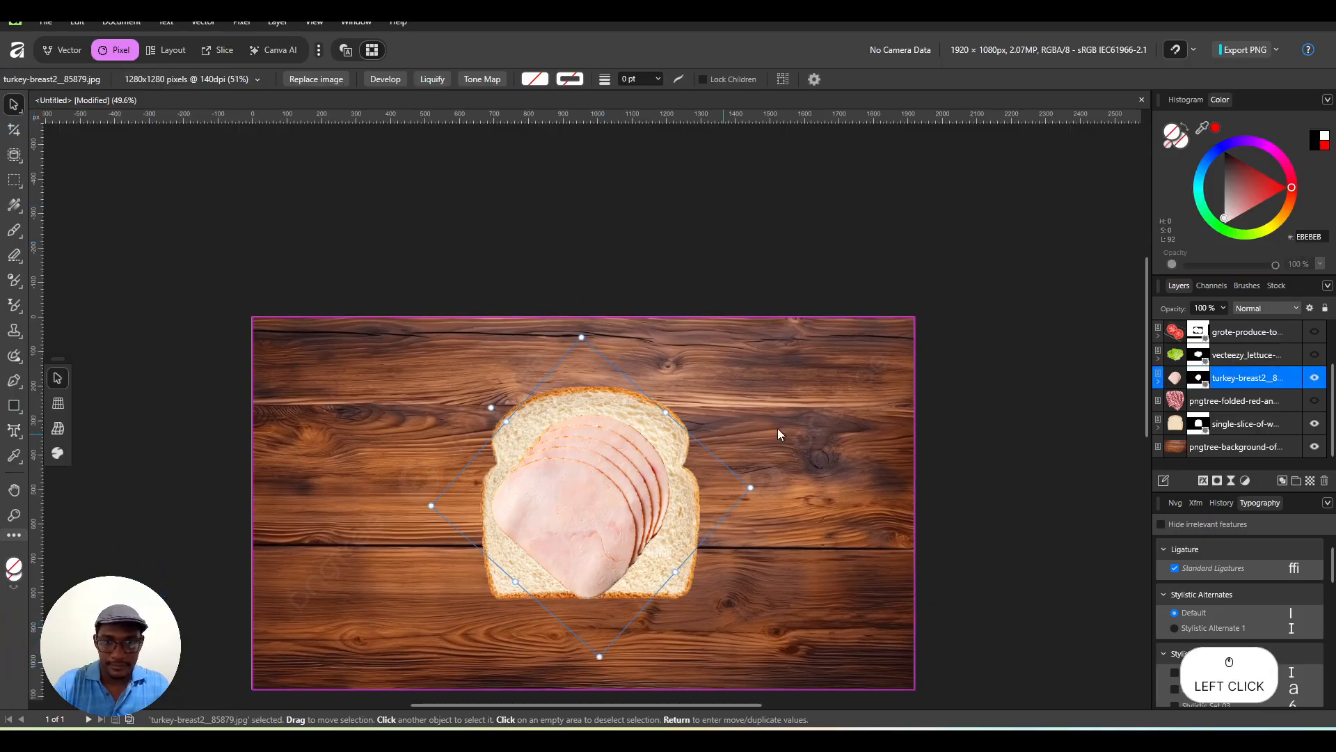
drag(750, 487, 779, 449)
drag(624, 478, 647, 475)
click(1312, 359)
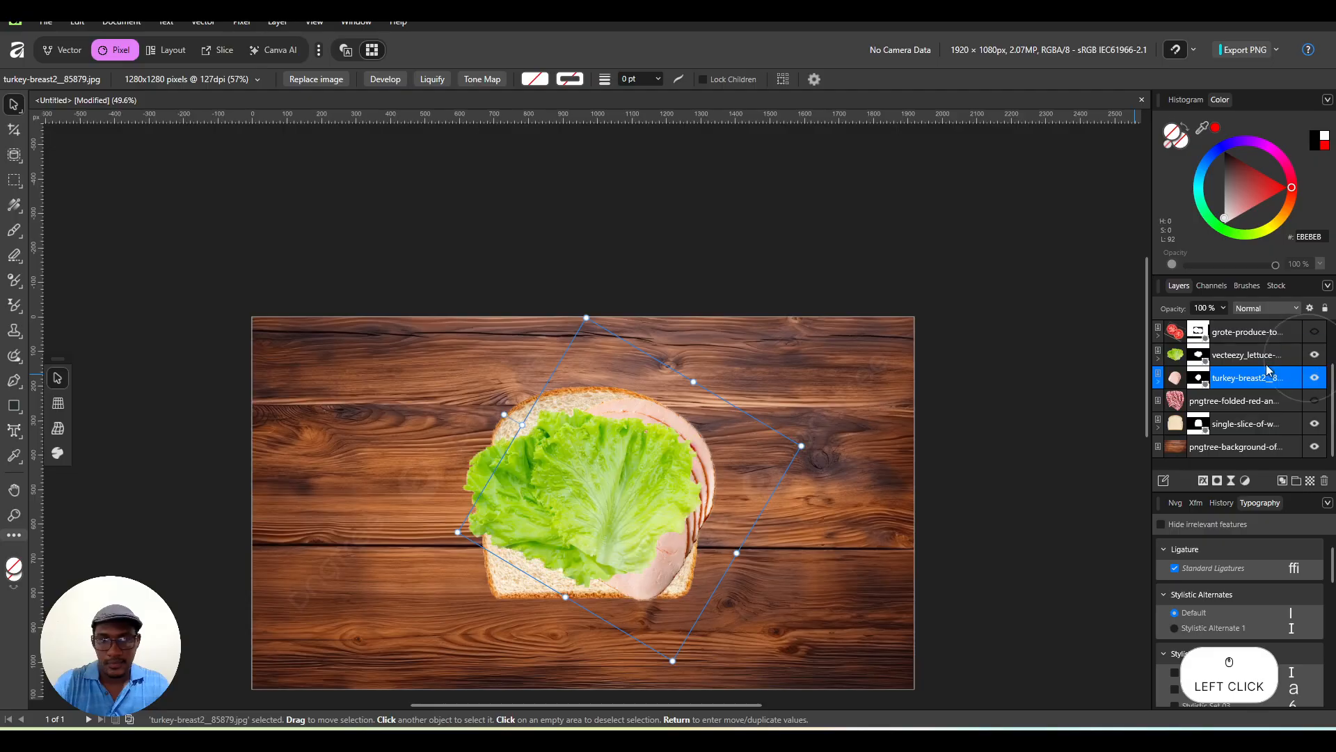
mouse_move(586, 466)
mouse_down()
mouse_move(550, 470)
mouse_move(588, 462)
mouse_up()
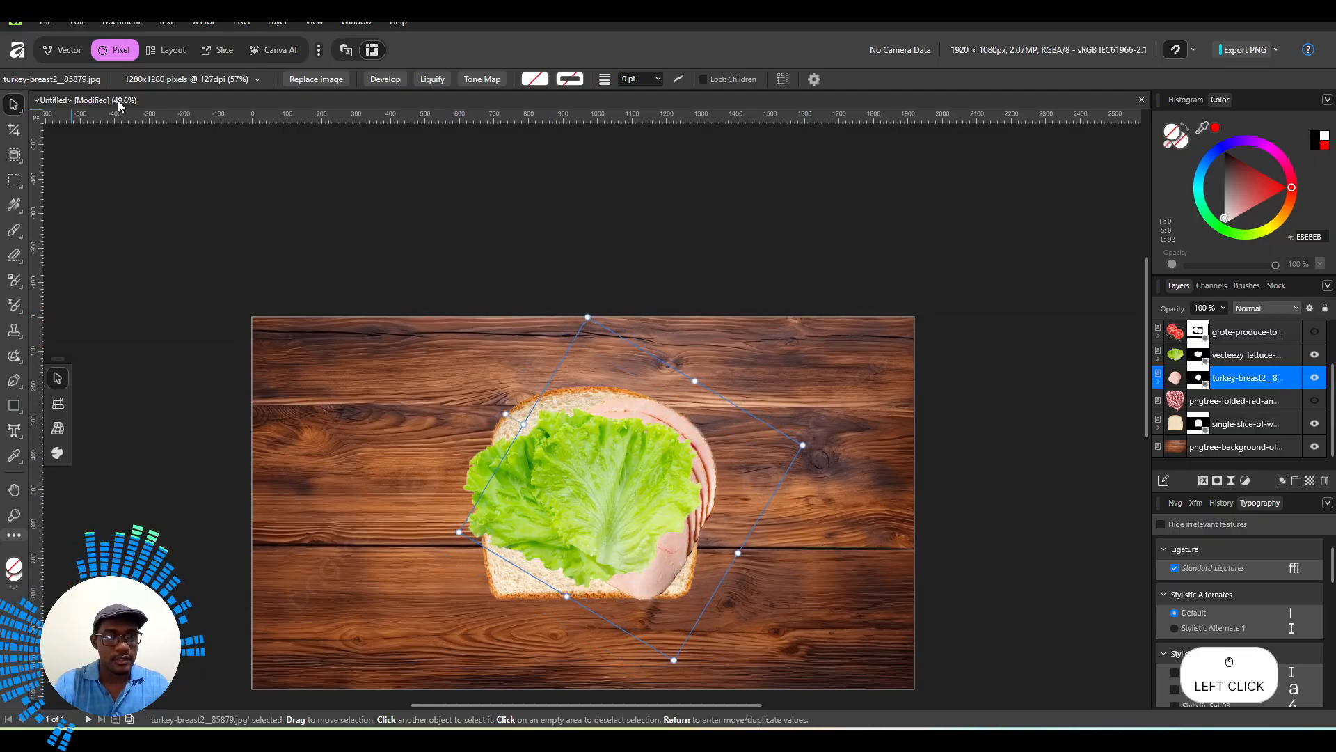
Move the lettuce up and left on the bread, then show the pair of tomato slices and place them over its left part.
click(1243, 356)
drag(543, 474, 518, 460)
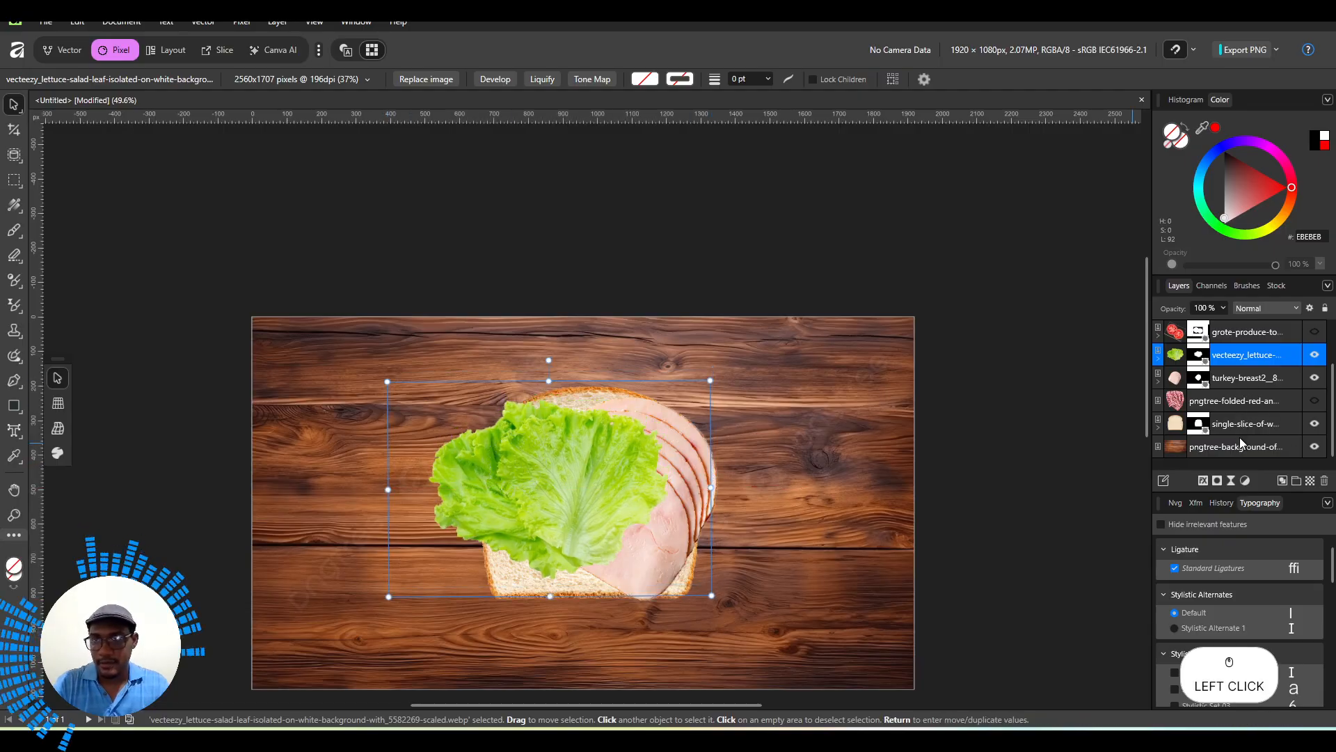
click(1243, 332)
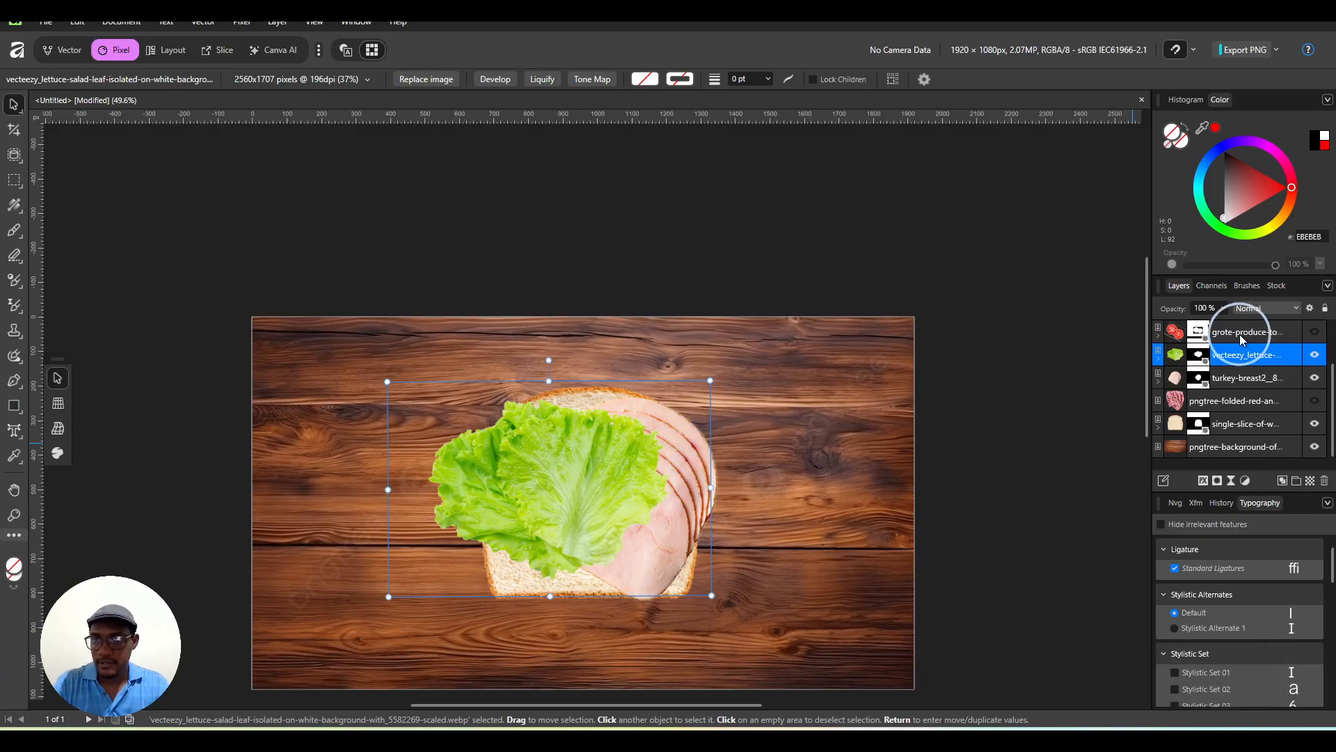
click(1315, 334)
drag(589, 474, 530, 487)
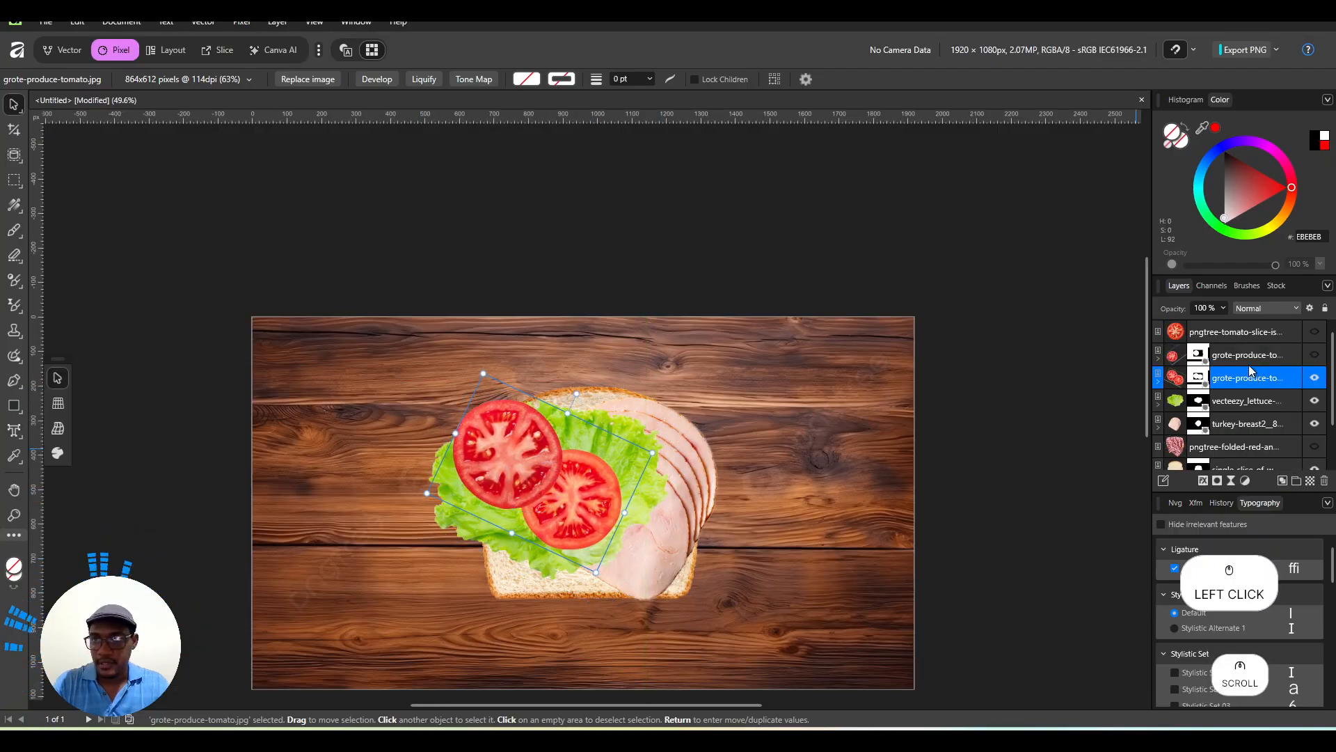
scroll(1256, 334, up, 1)
click(1255, 333)
click(1315, 333)
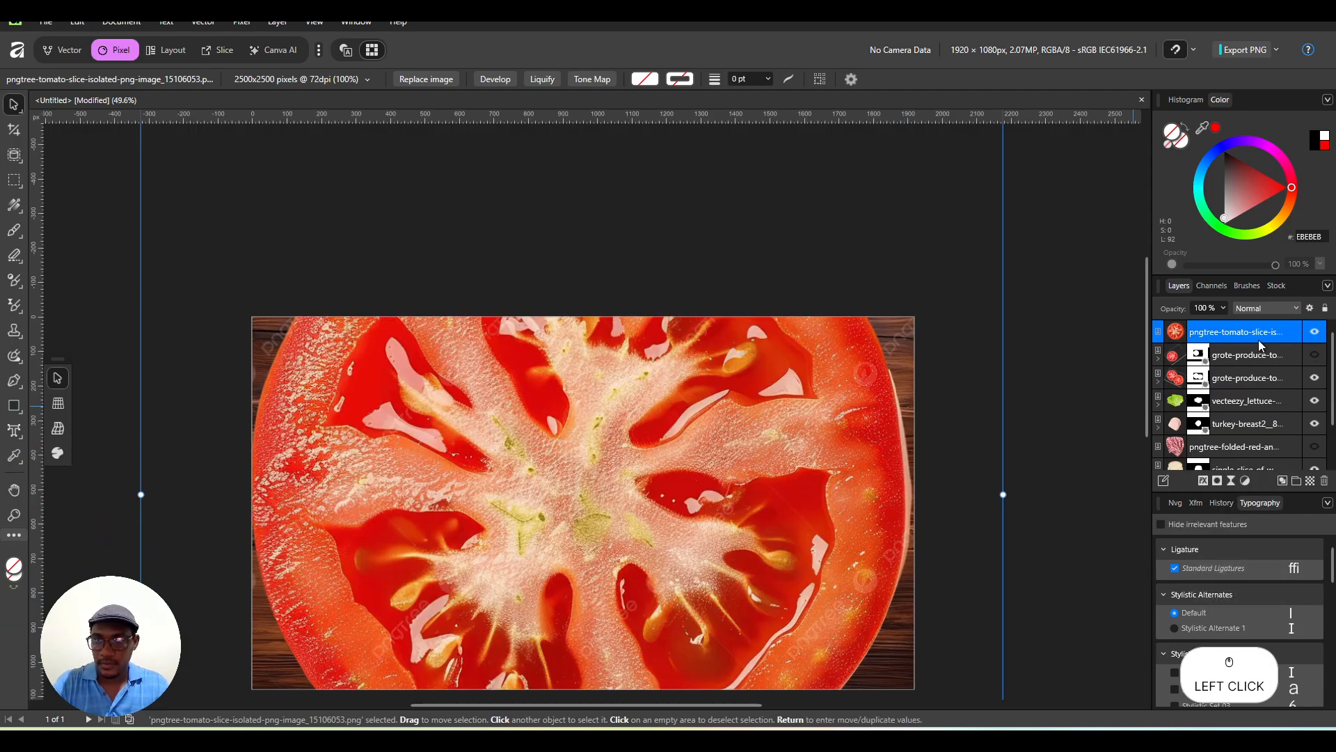
click(1308, 334)
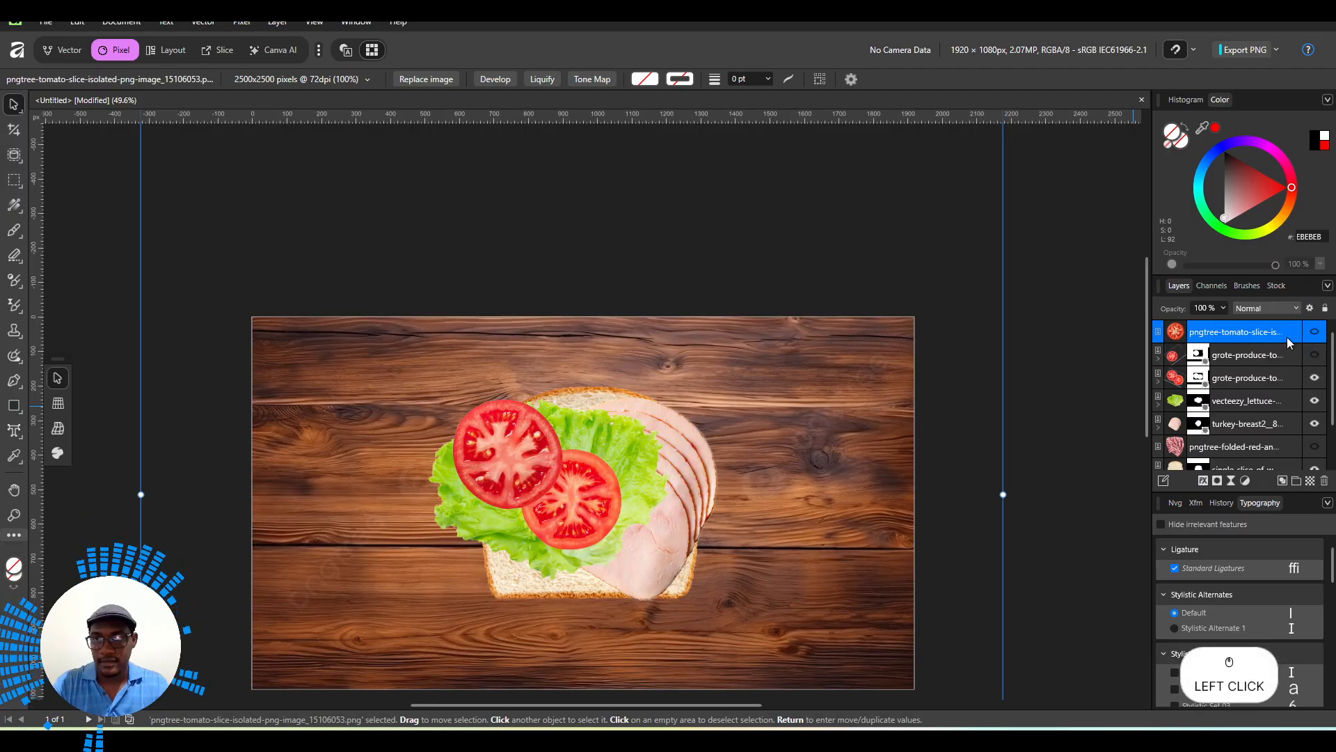
double_click(1242, 332)
click(1174, 335)
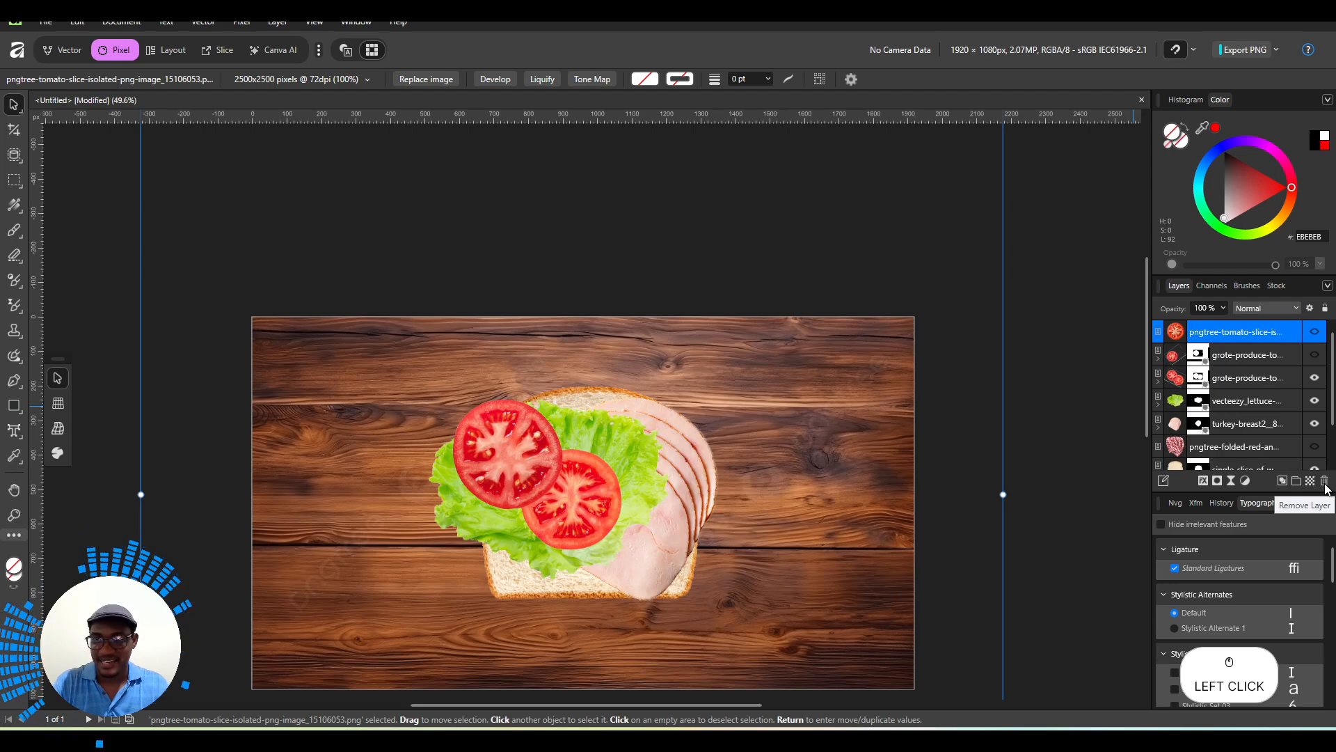
click(1257, 357)
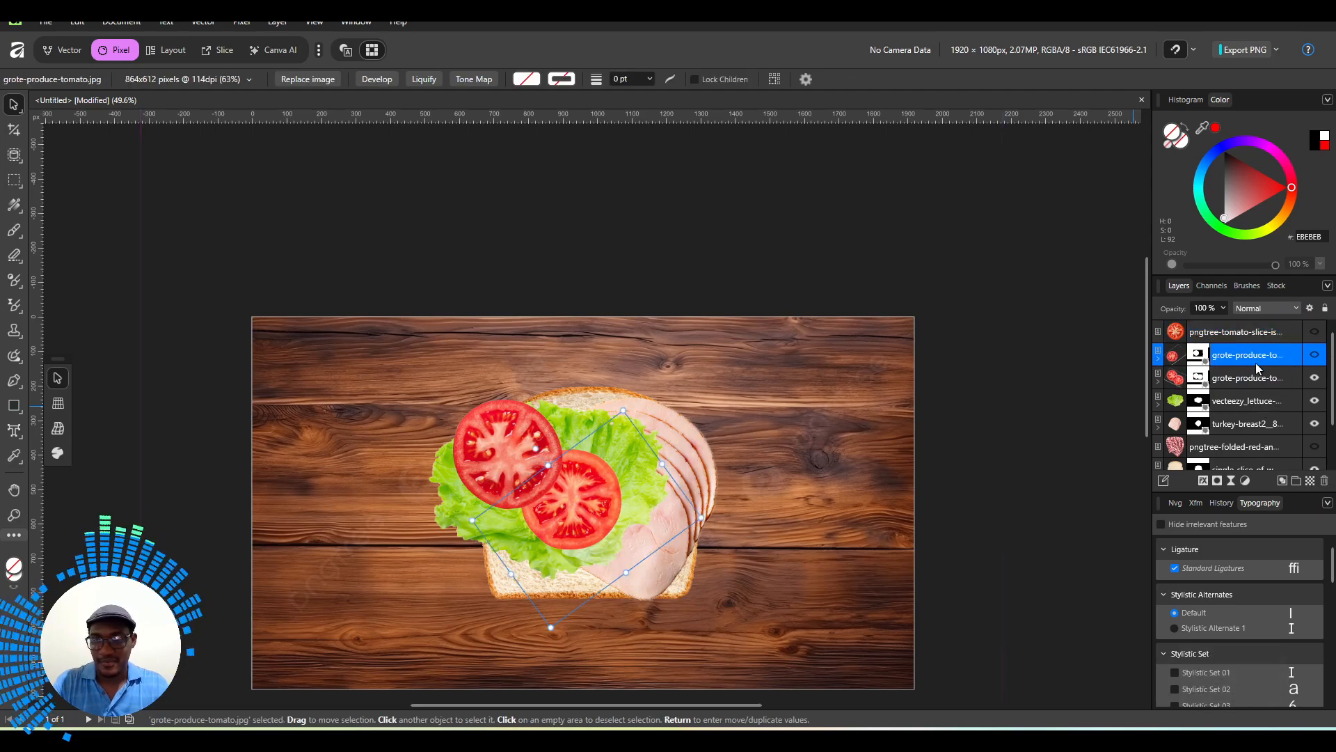
Show the pngtree tomato slice layer, scale it to 15%, and place it below the tomato pair near the bread's lower left corner.
click(1181, 337)
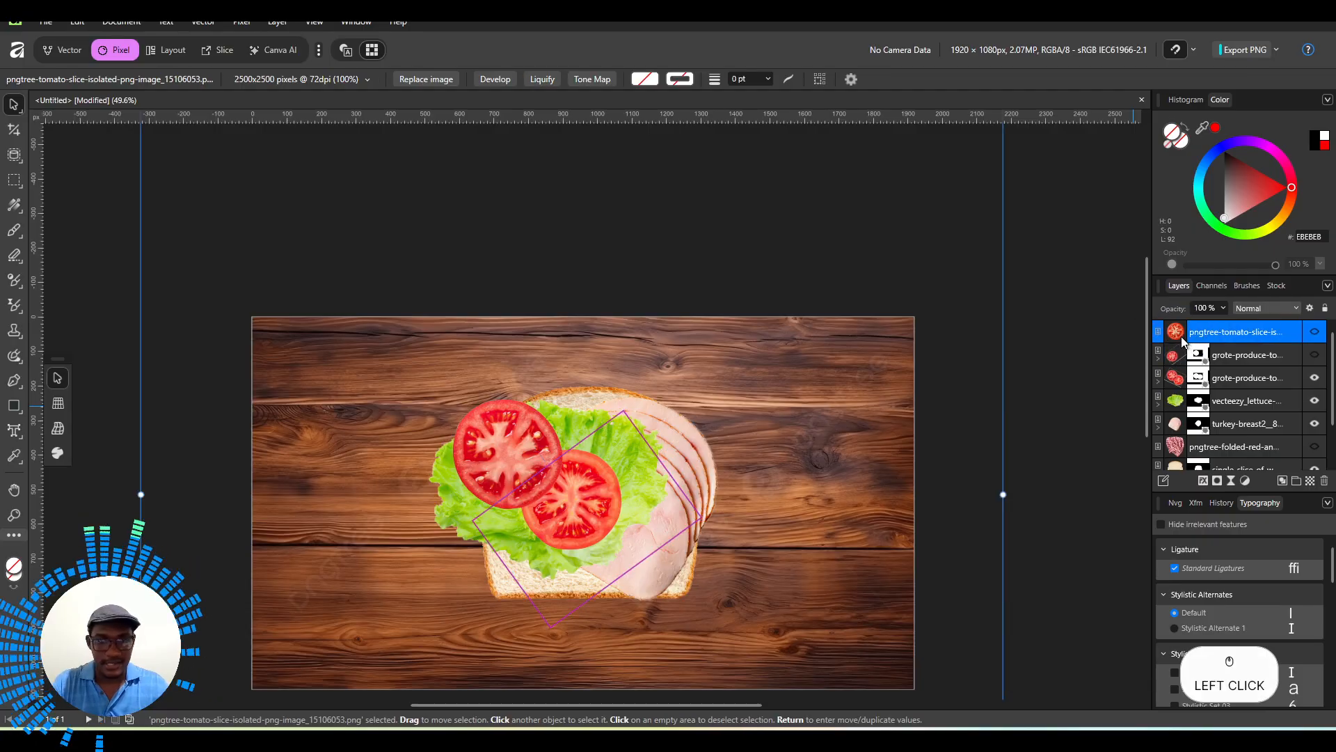
click(1313, 335)
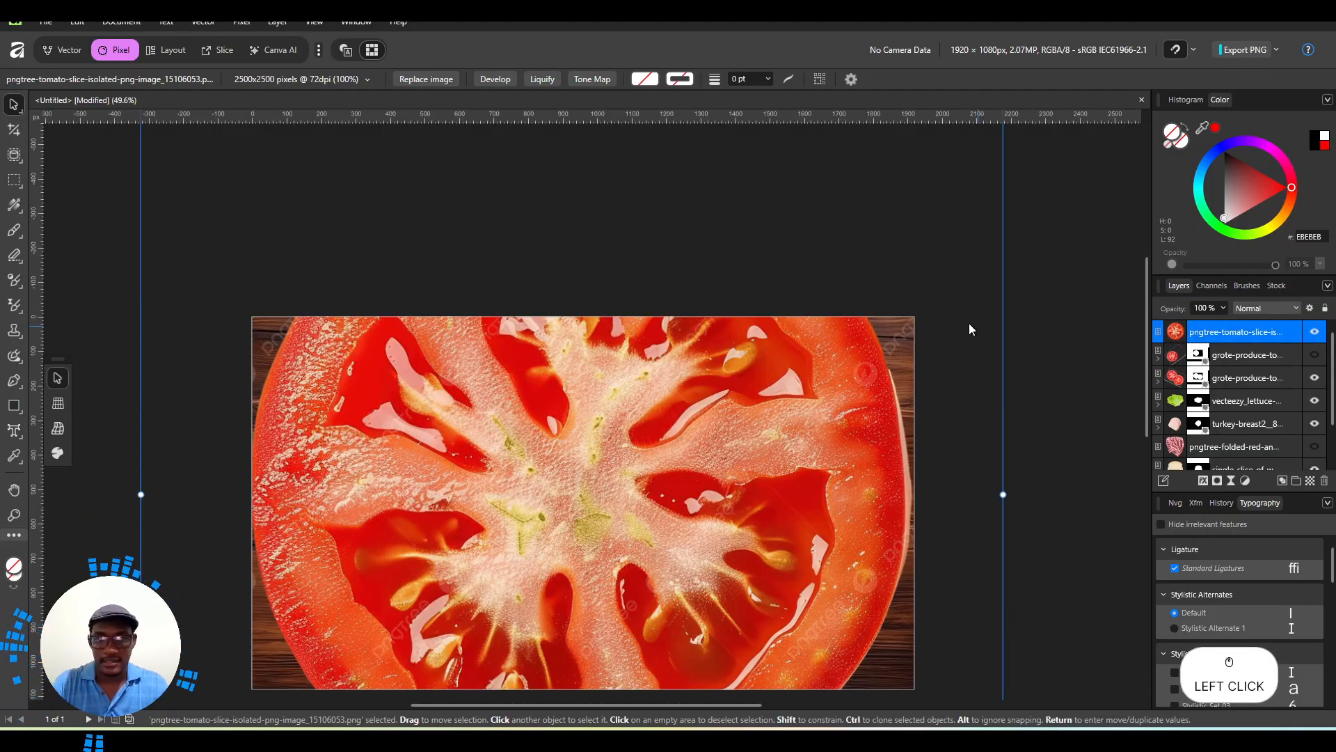
drag(1003, 493, 461, 493)
drag(378, 491, 732, 498)
drag(827, 364, 724, 456)
drag(627, 560, 647, 468)
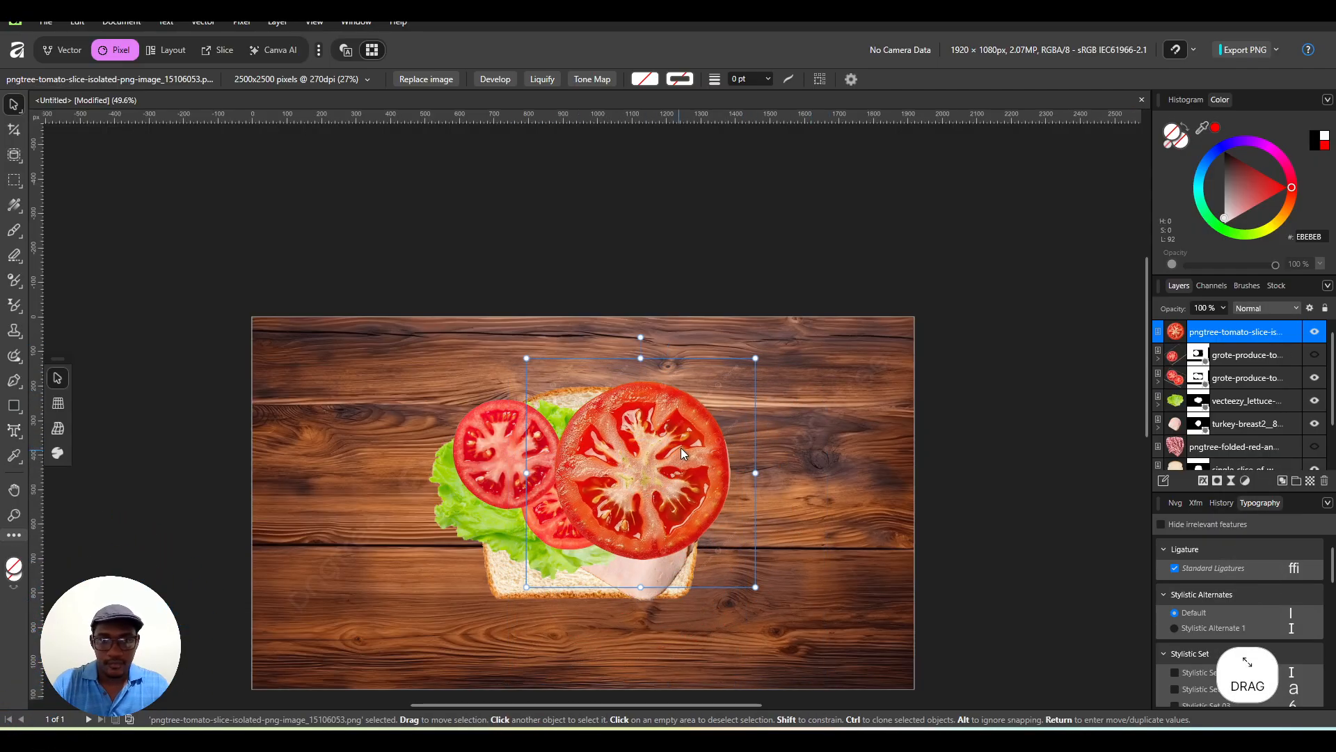
drag(755, 358, 652, 460)
drag(579, 539, 502, 581)
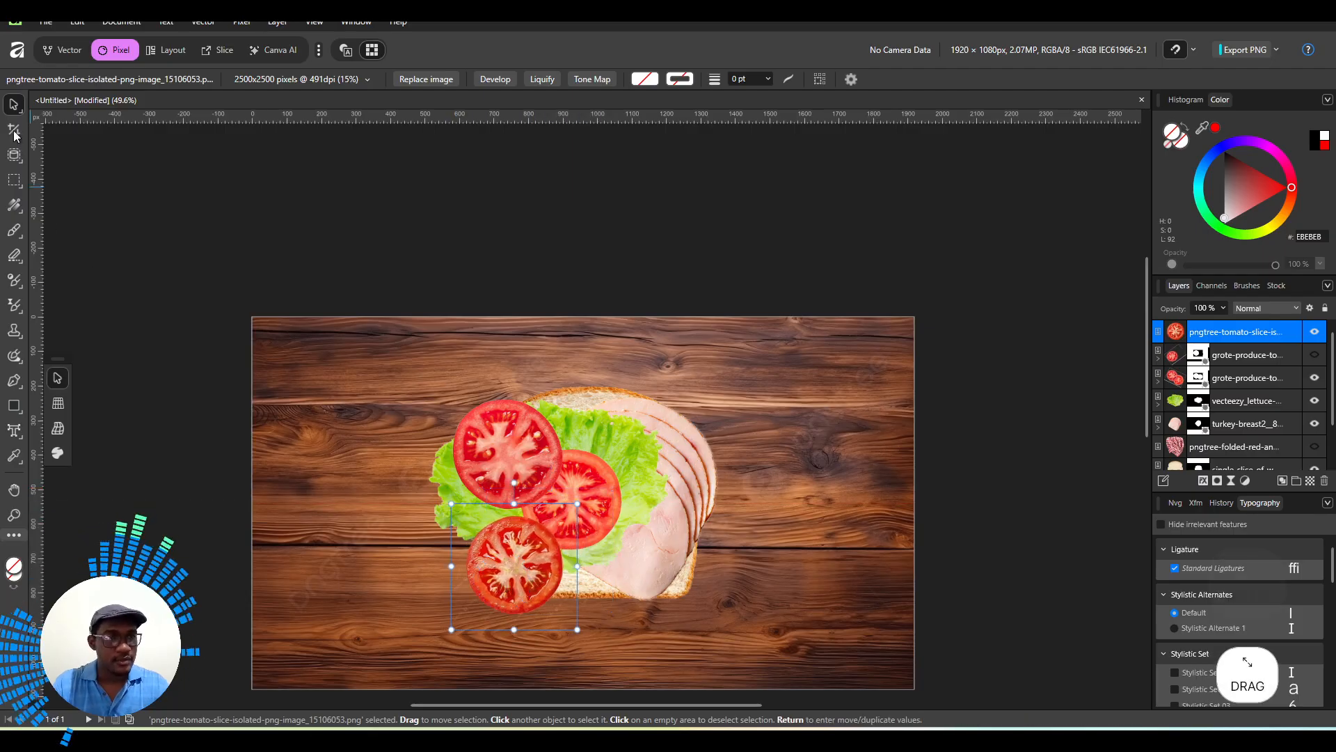
Select the single tomato slice with the Object Selection Tool and mask its layer to that selection.
click(14, 153)
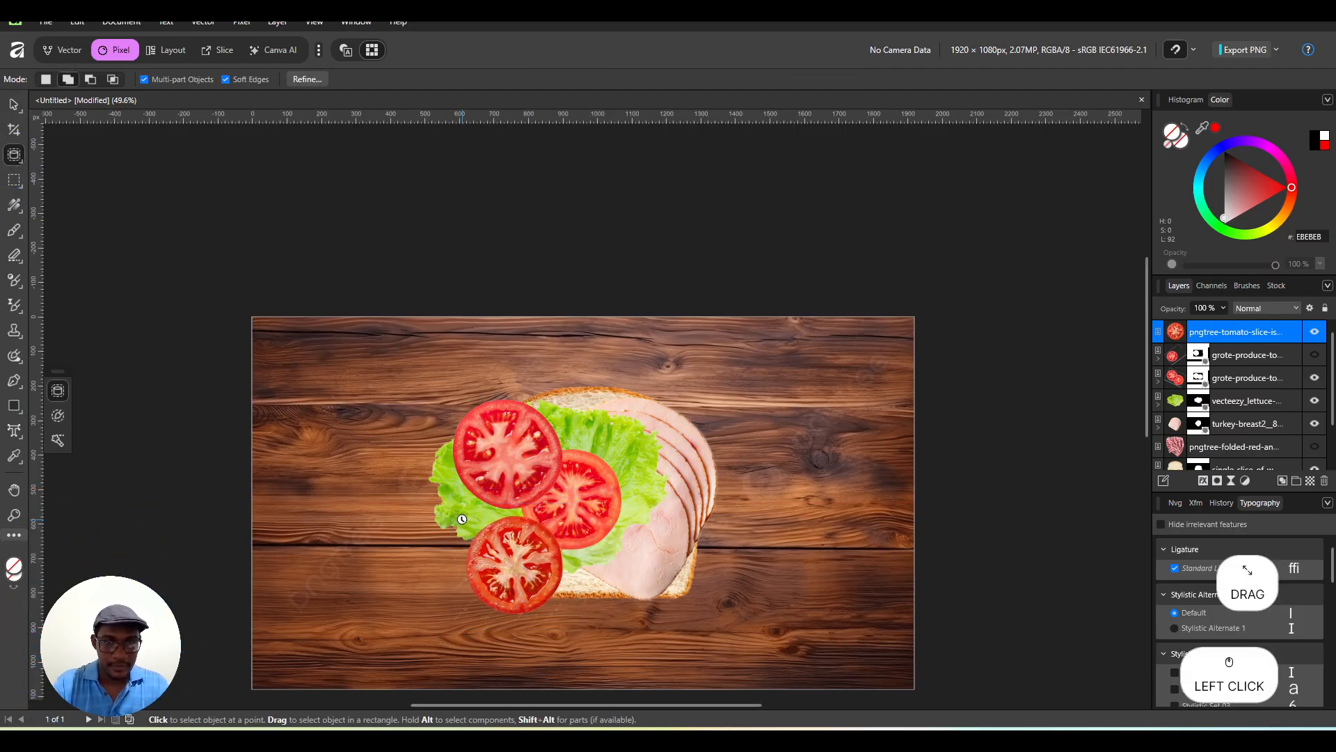
click(494, 547)
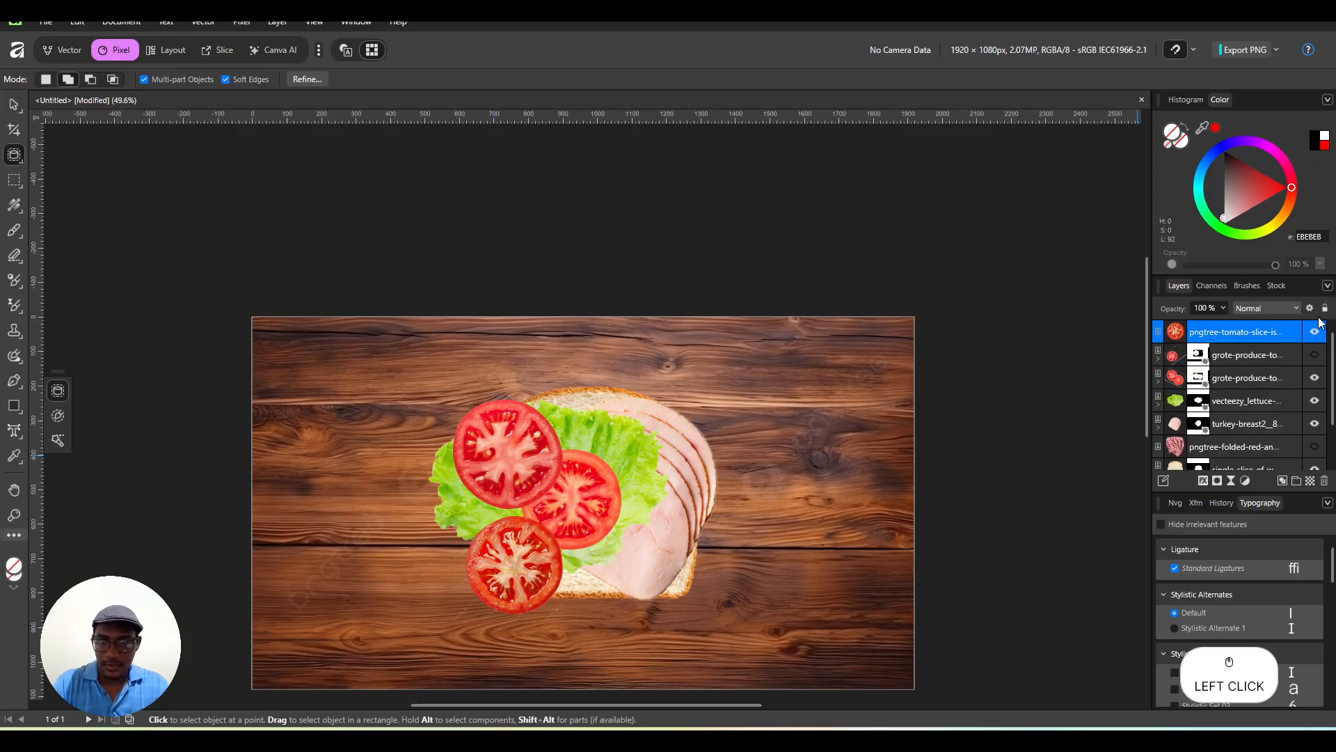
click(502, 551)
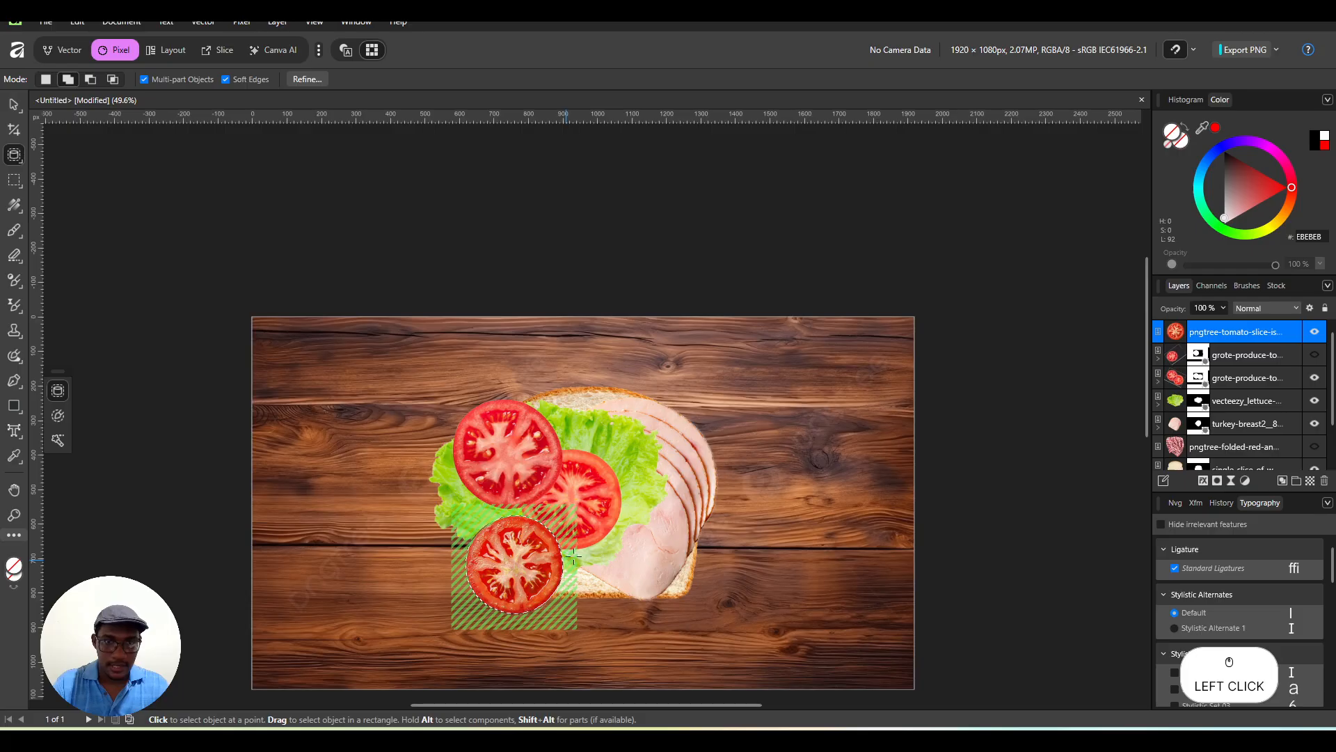
click(1217, 481)
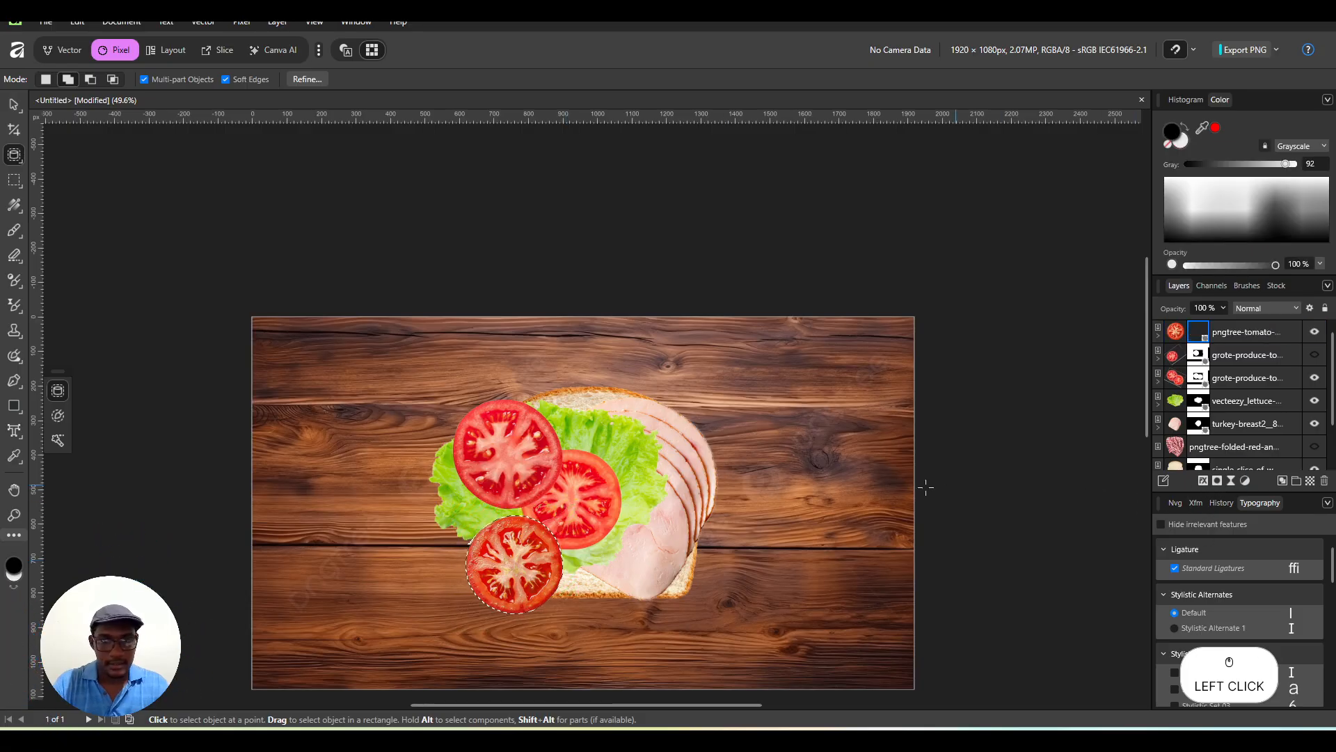
key(v)
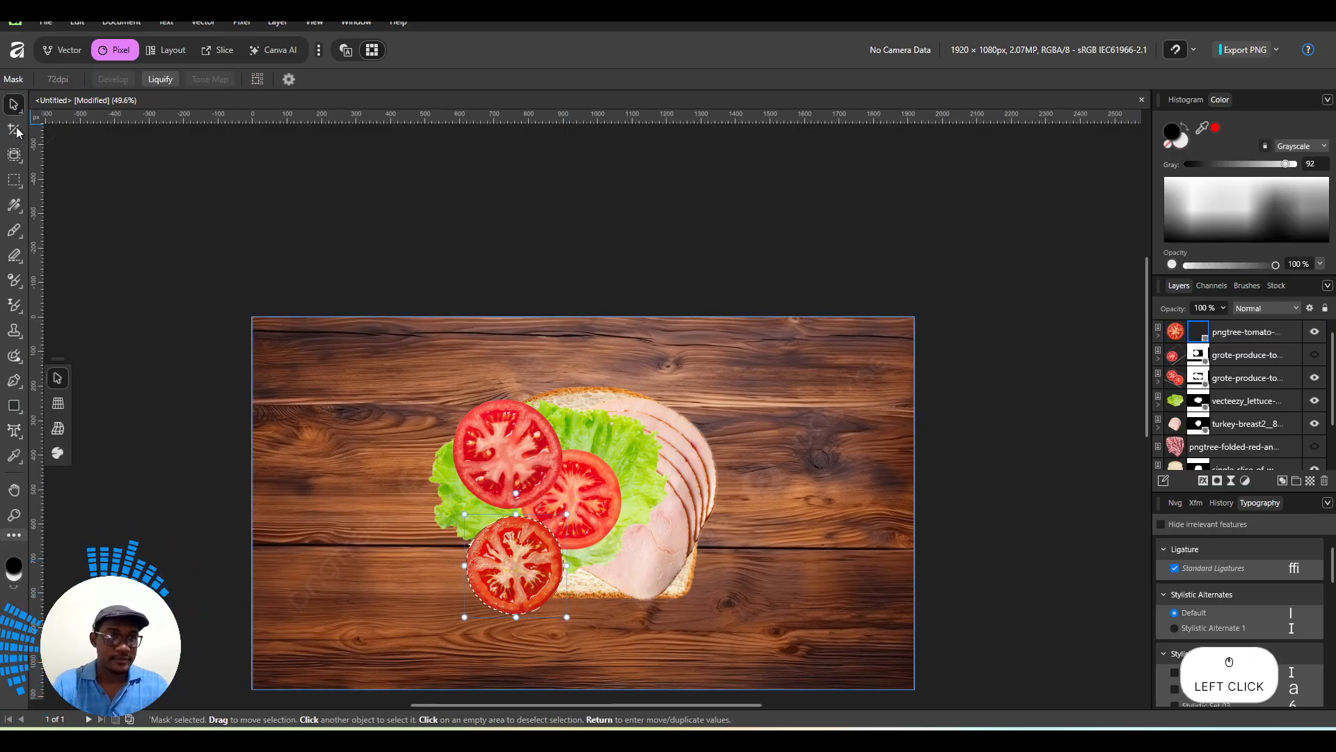
Delete the hidden duplicate grote-produce-tomato layer and clear the pixel selection around the single tomato slice.
click(1277, 355)
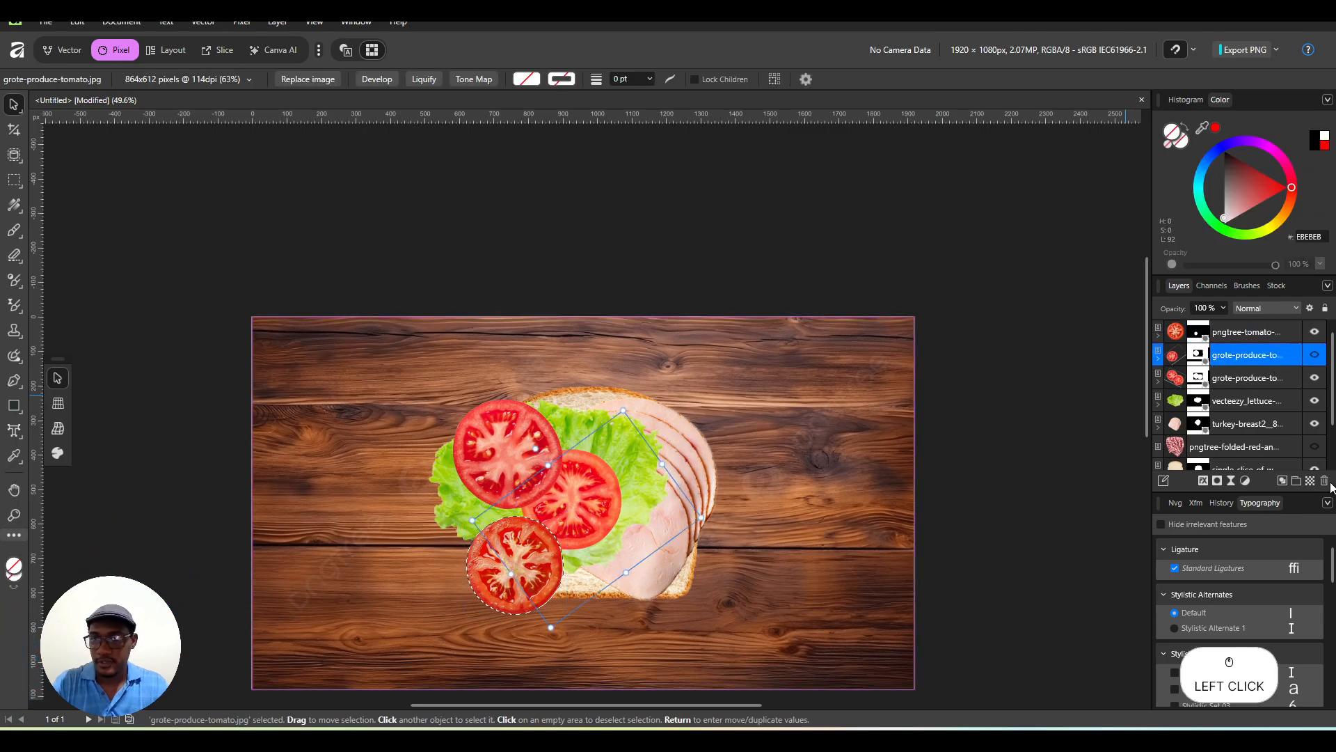
key(ctrl+e)
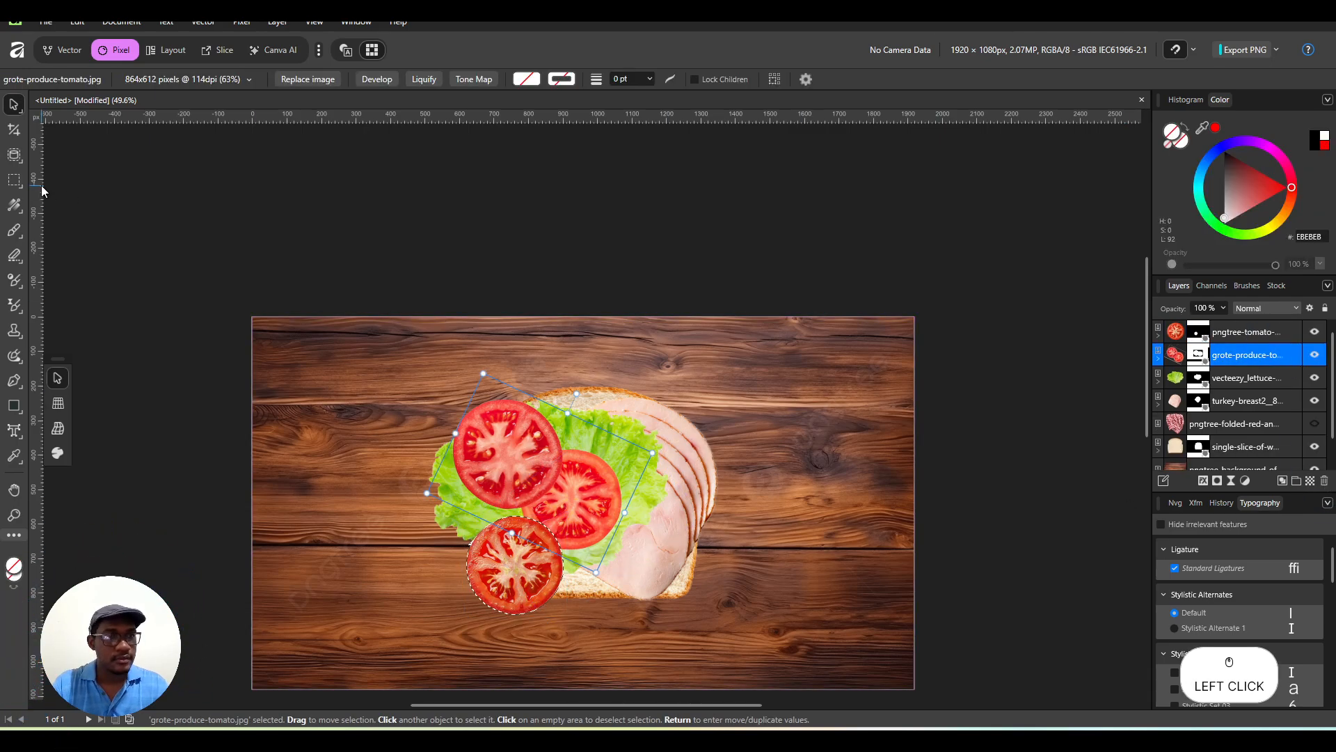
click(14, 180)
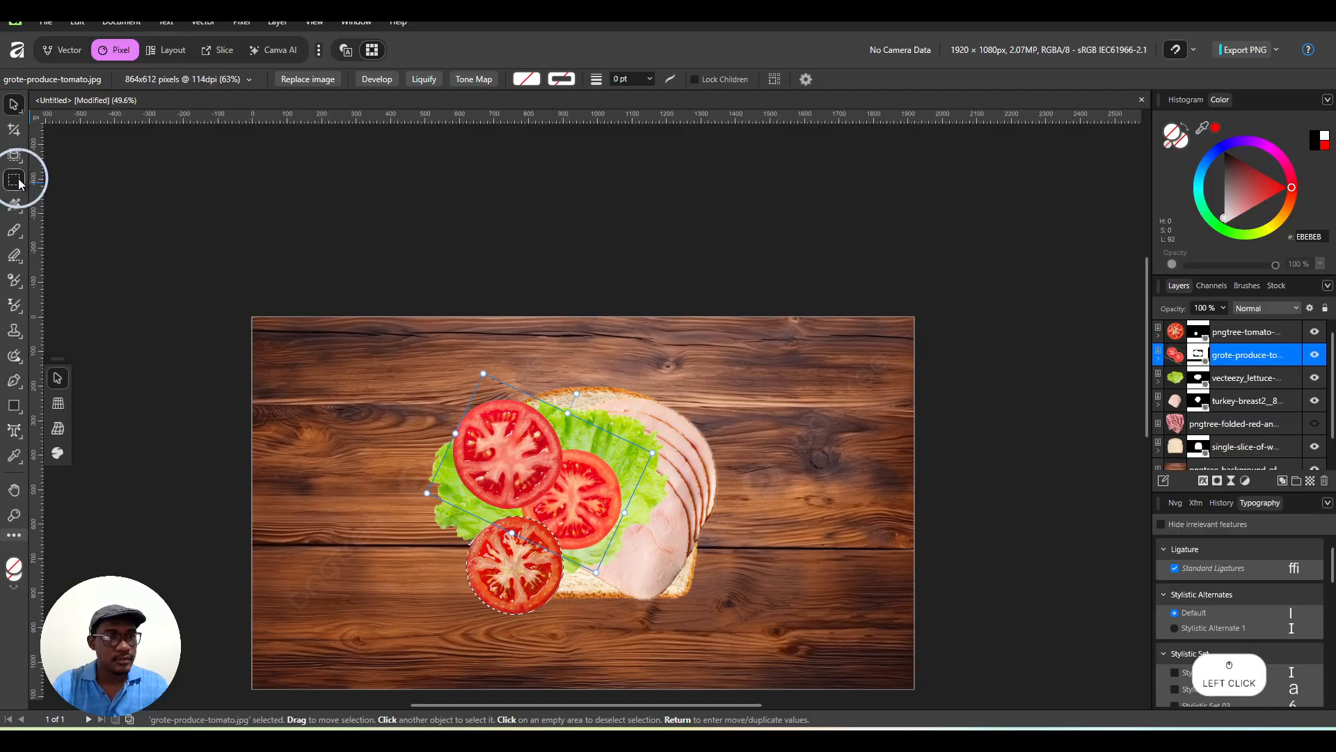
Move the single tomato slice right to the middle of the bread's lower edge, and shift the tomato pair slightly up and right.
click(13, 104)
click(531, 578)
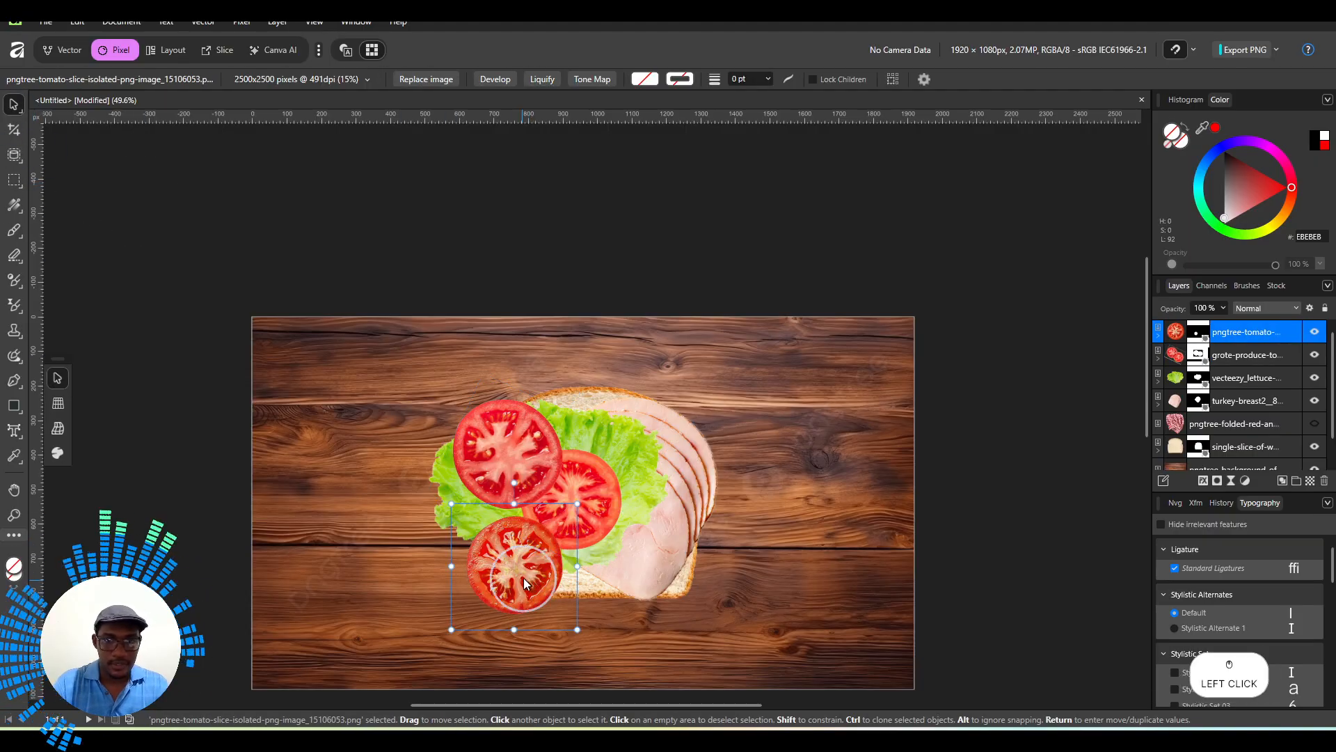
drag(523, 578, 577, 574)
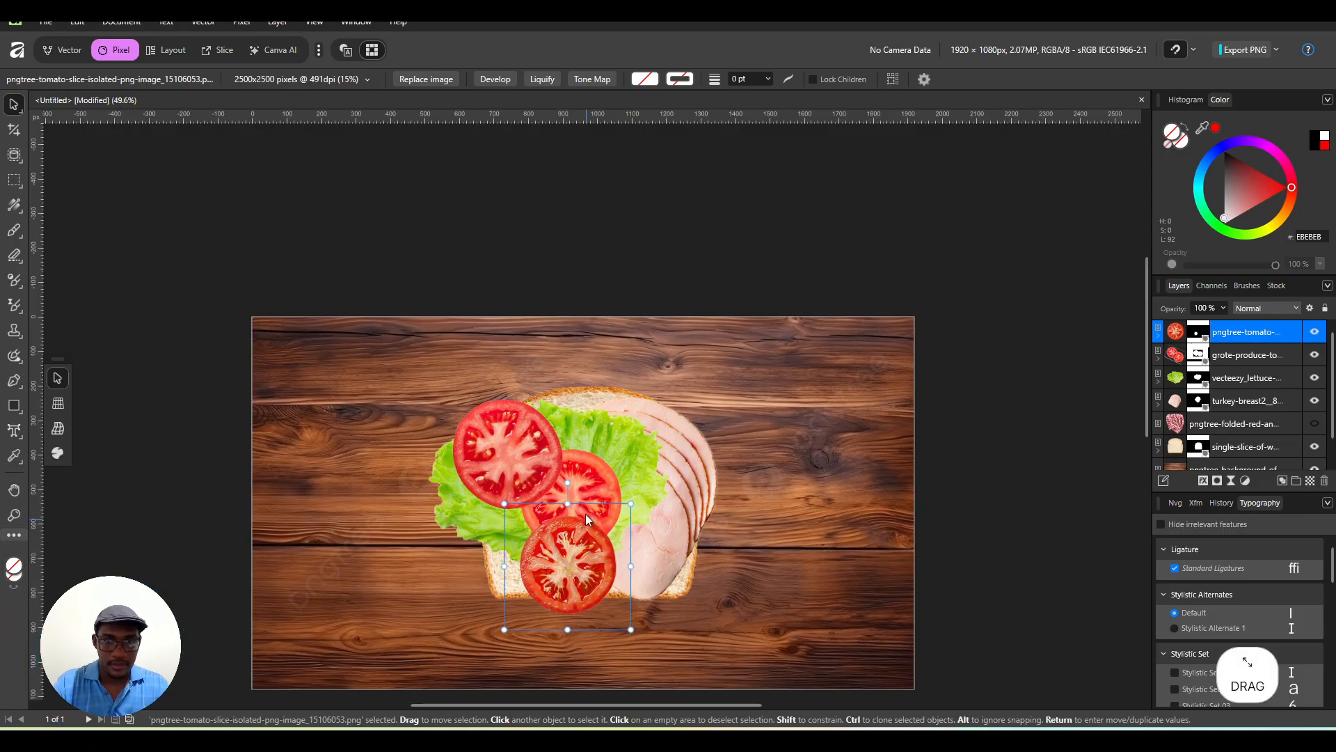
drag(592, 487, 599, 456)
click(774, 407)
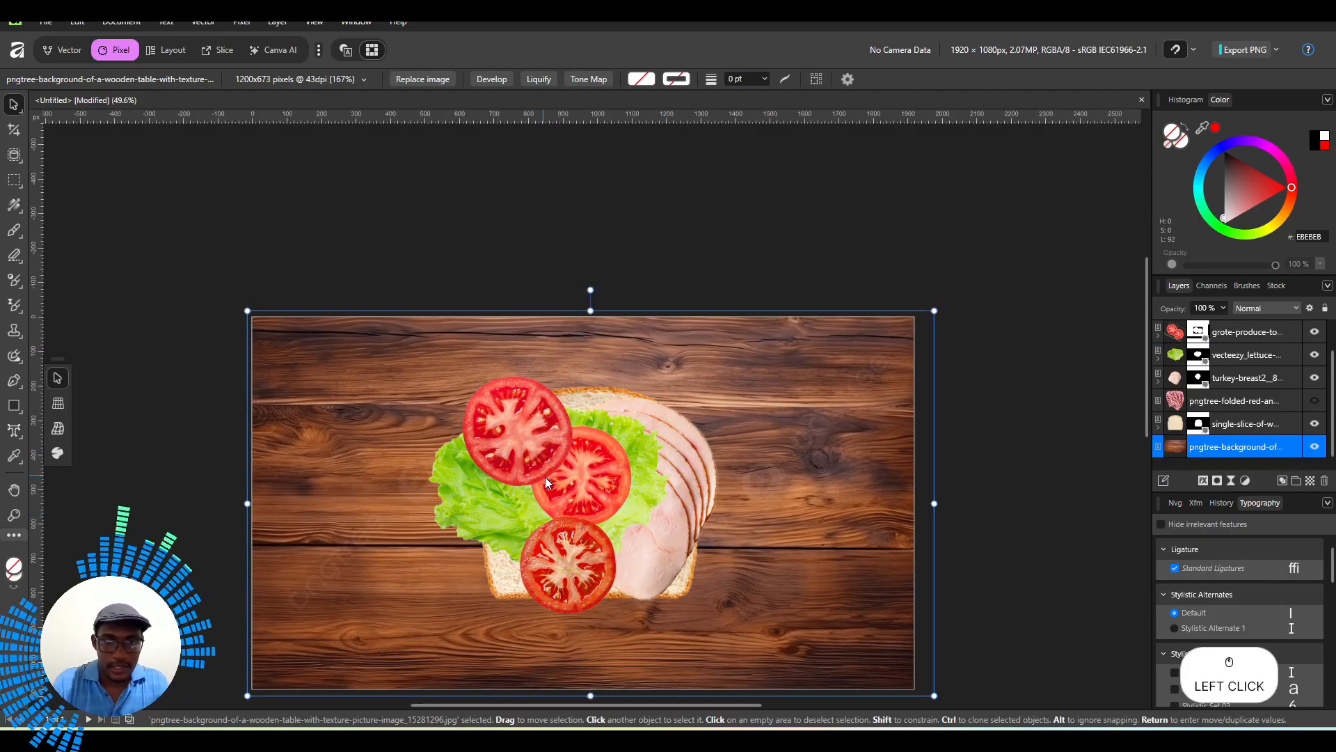
Rotate the tomato pair counter-clockwise so one slice sits upper right, enlarge it slightly, and position it over the upper lettuce.
click(570, 533)
click(583, 487)
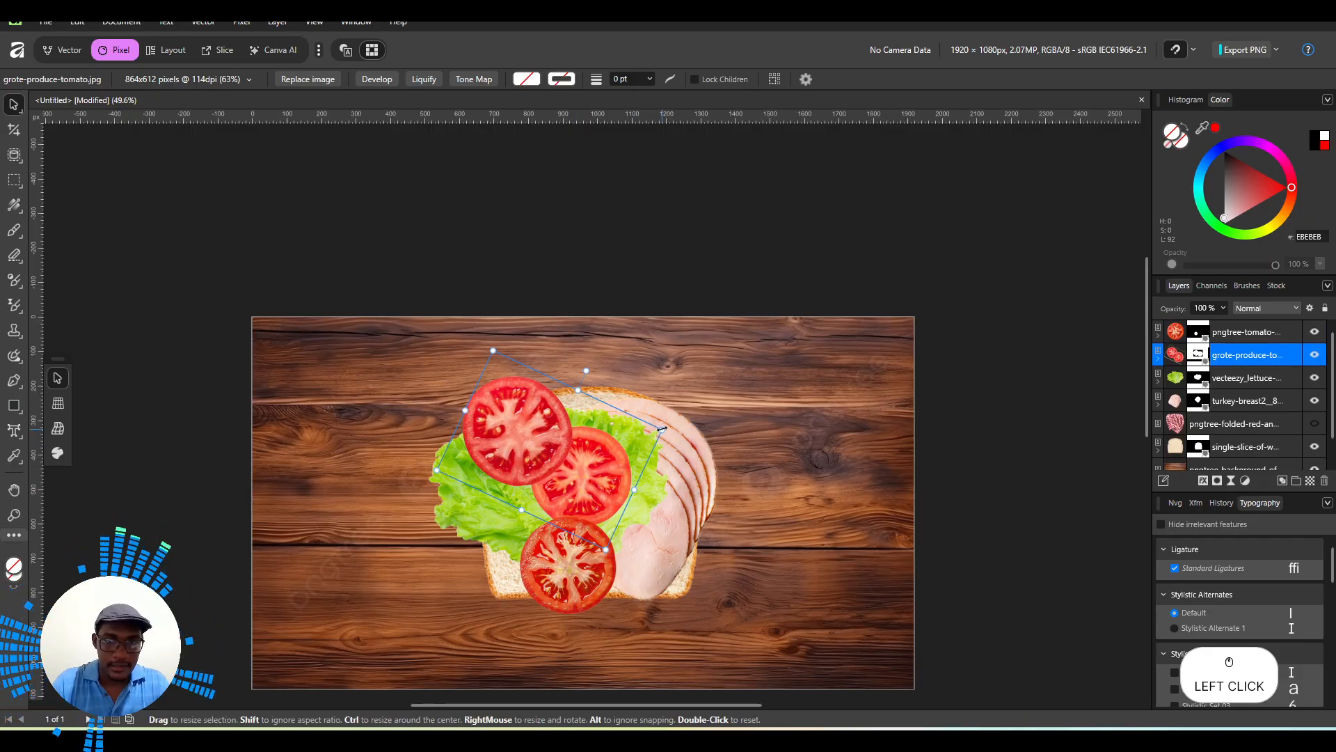
drag(672, 427, 625, 363)
drag(582, 426, 590, 408)
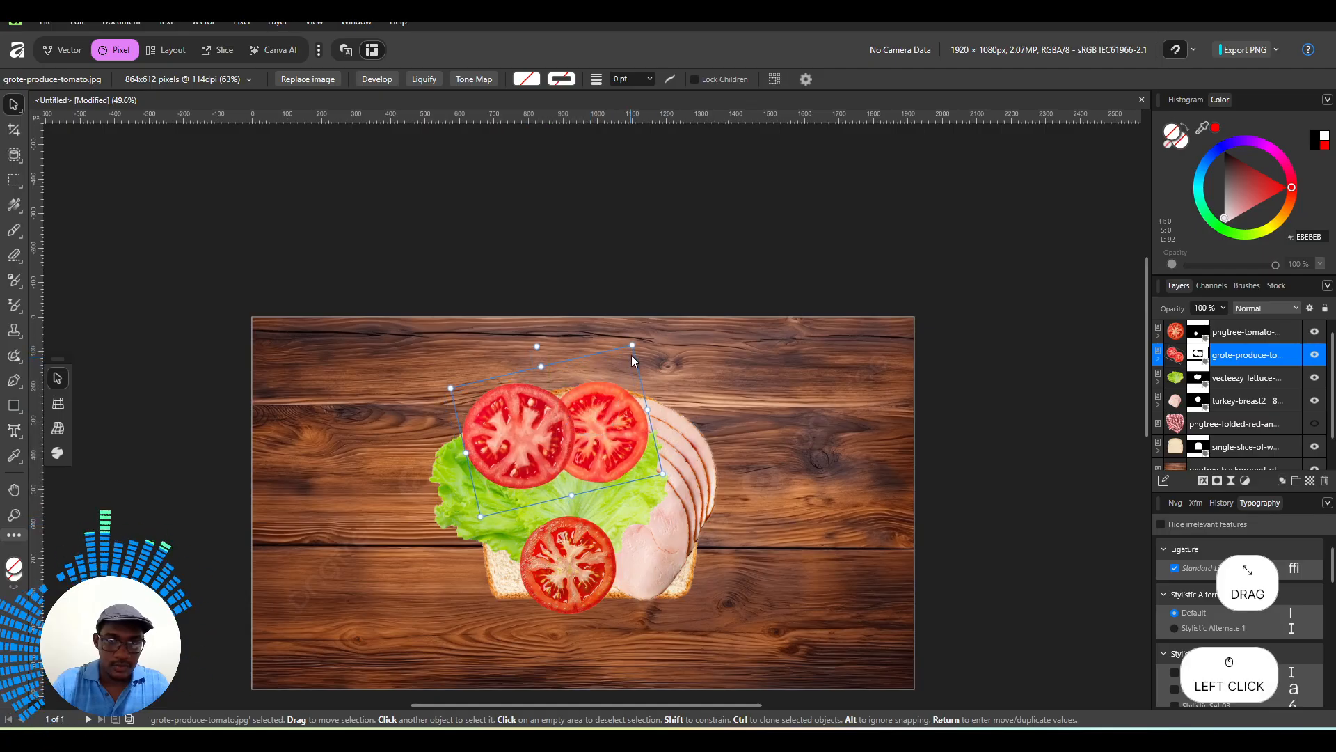
drag(631, 351, 615, 319)
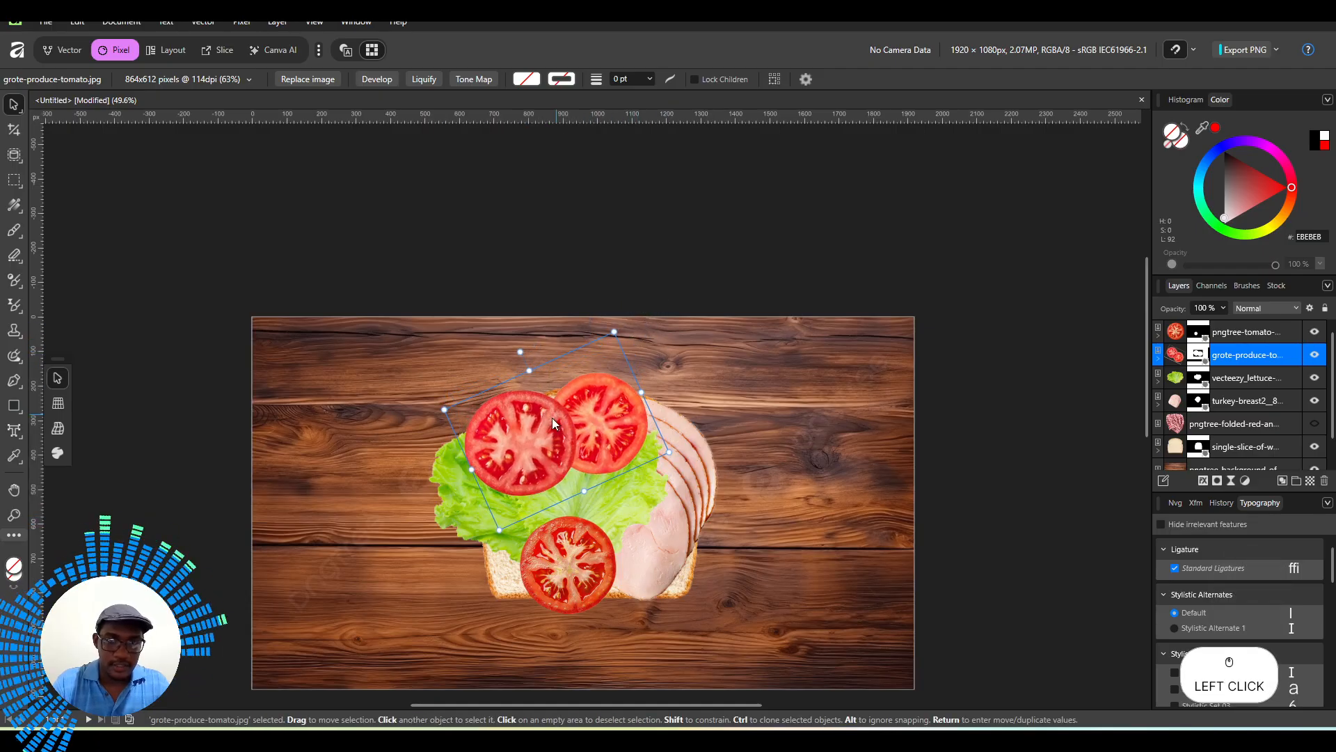
mouse_move(553, 419)
mouse_down()
mouse_move(529, 440)
mouse_move(545, 424)
mouse_up()
drag(606, 337, 611, 327)
mouse_move(530, 422)
mouse_down()
mouse_move(528, 442)
mouse_move(526, 428)
mouse_up()
click(798, 396)
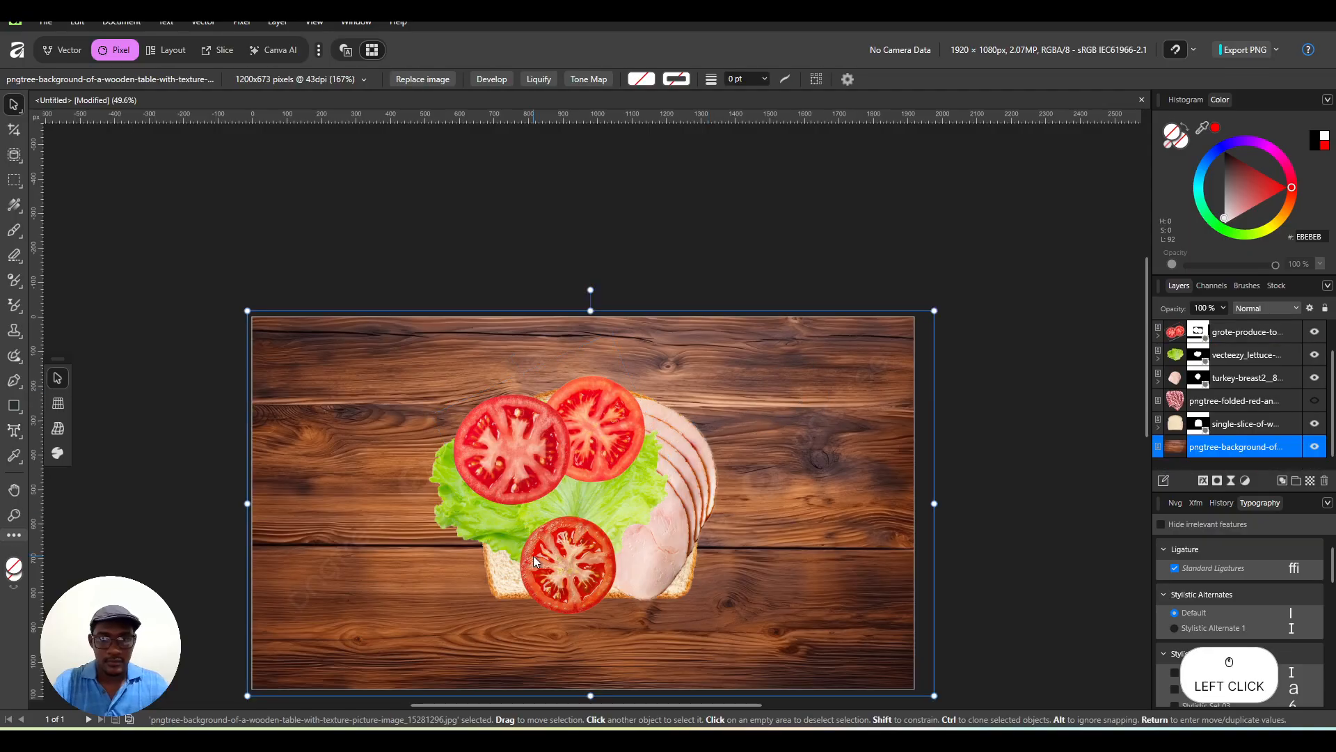
Scale the single tomato slice to 16% and move it slightly right along the bread's lower edge.
click(533, 555)
drag(503, 503, 488, 487)
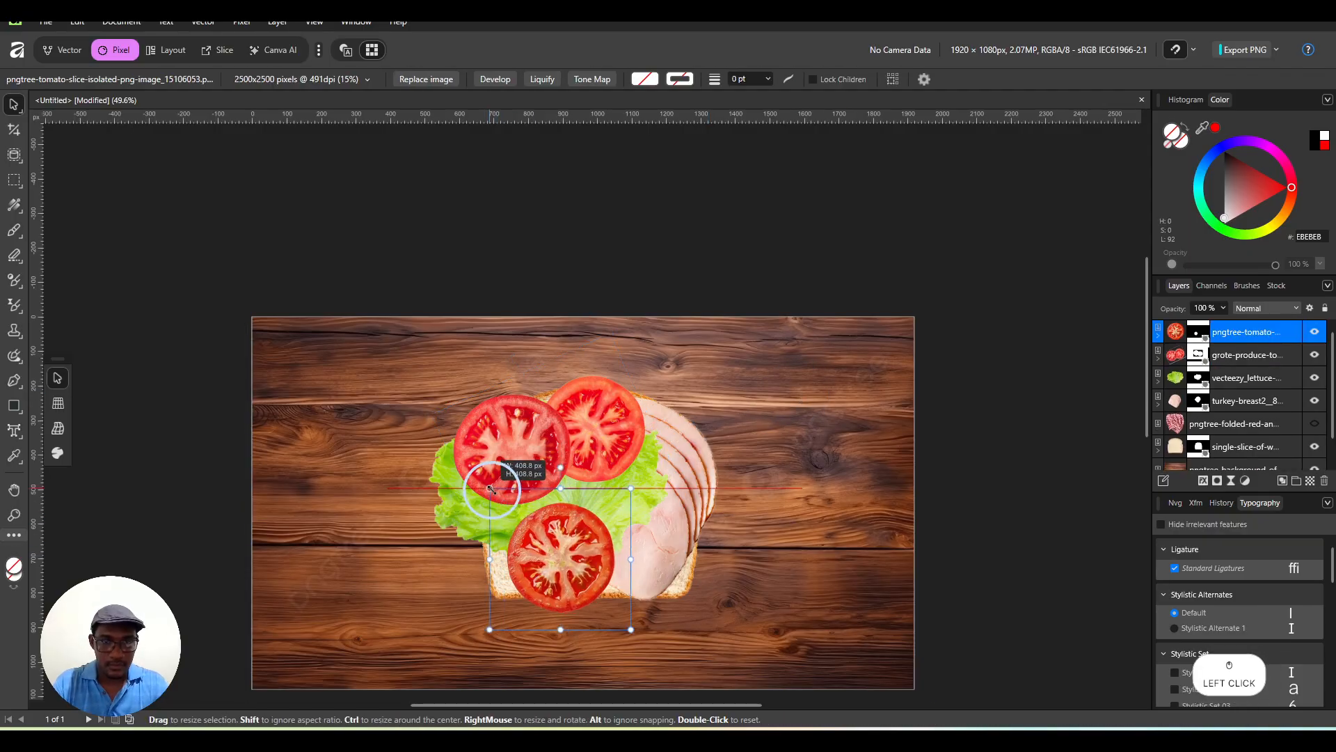
drag(556, 567, 573, 569)
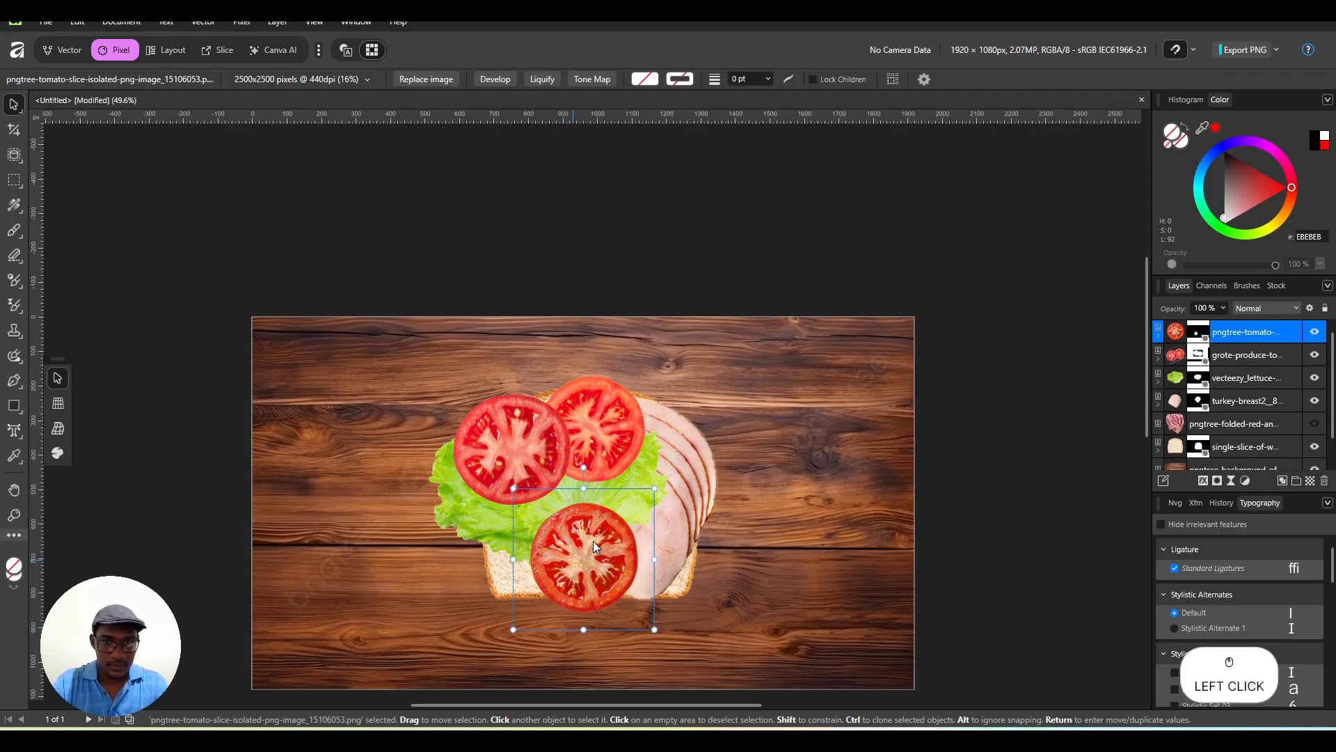
click(956, 380)
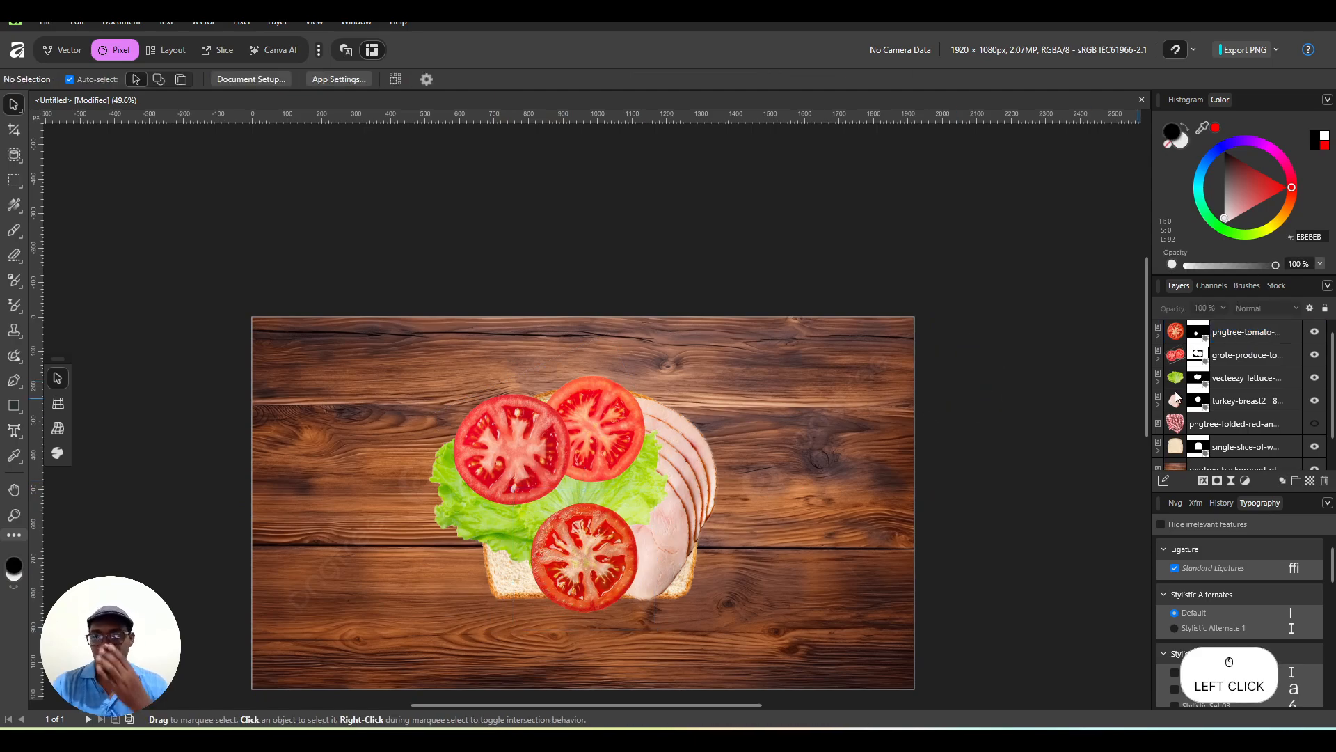
Duplicate the masked bread slice and move the copy to the top of the layer stack.
scroll(1274, 428, down, 1)
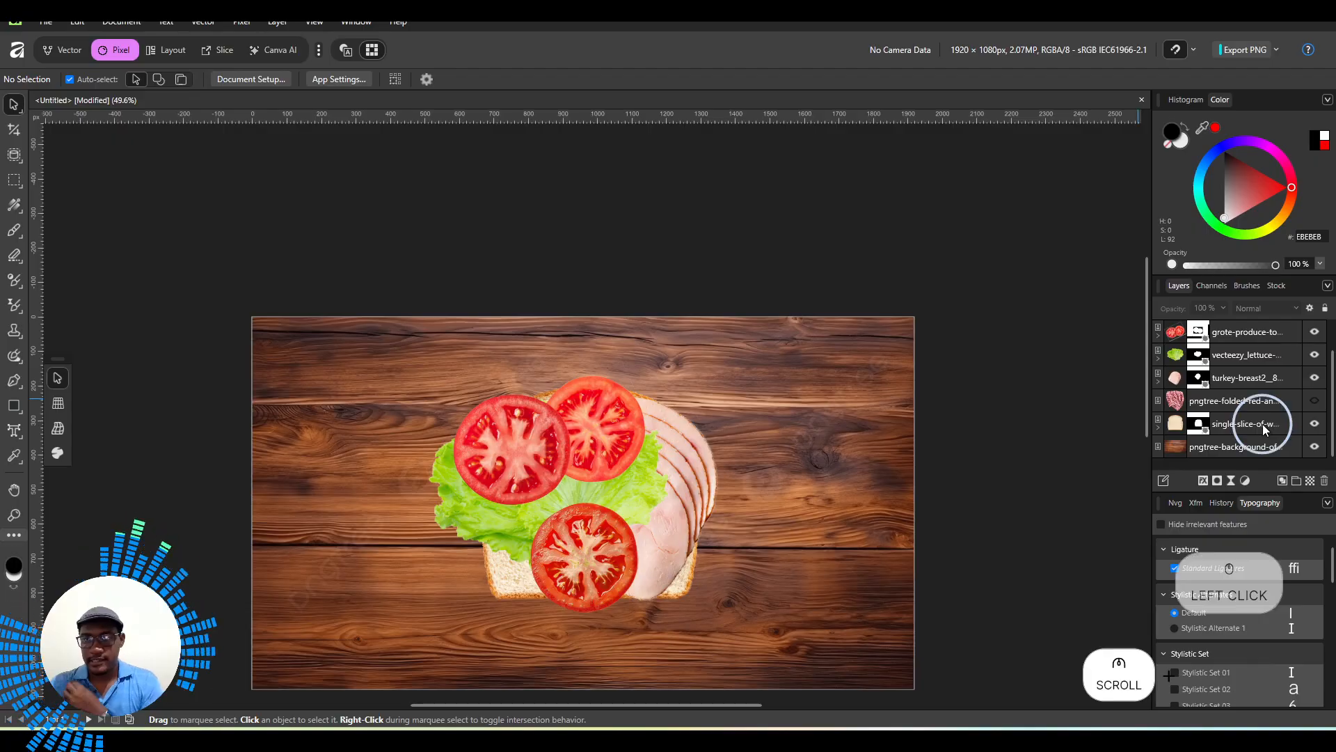
click(1262, 424)
drag(674, 591, 725, 596)
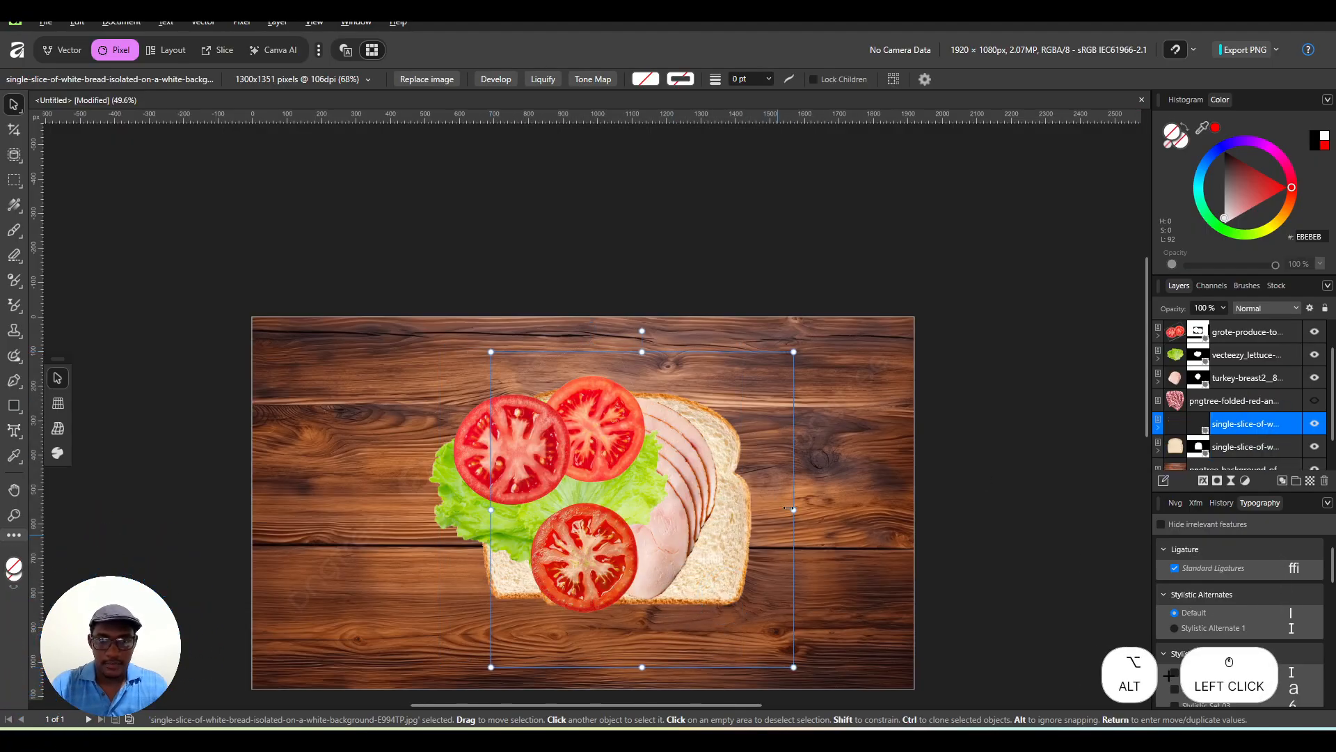
drag(1250, 426, 1251, 332)
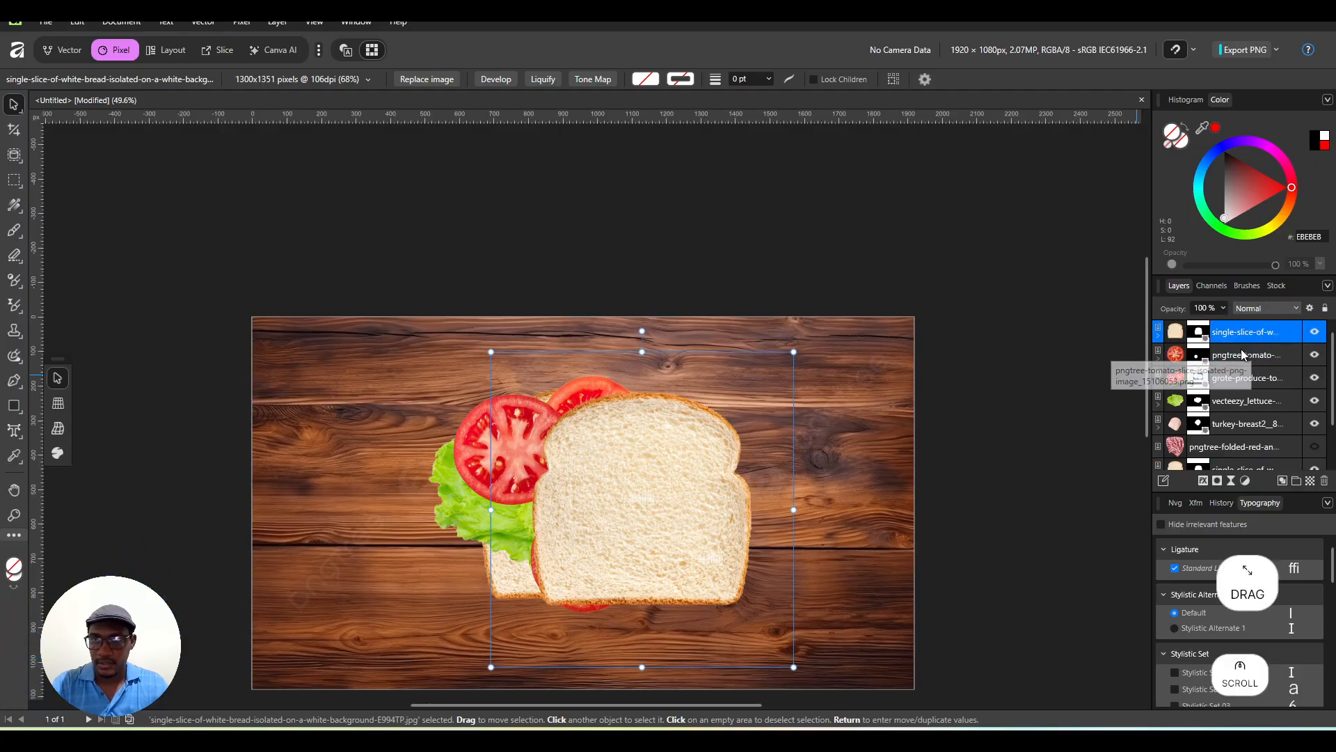
Center the top bread slice over the fillings and rotate it a few degrees clockwise.
drag(633, 527, 586, 515)
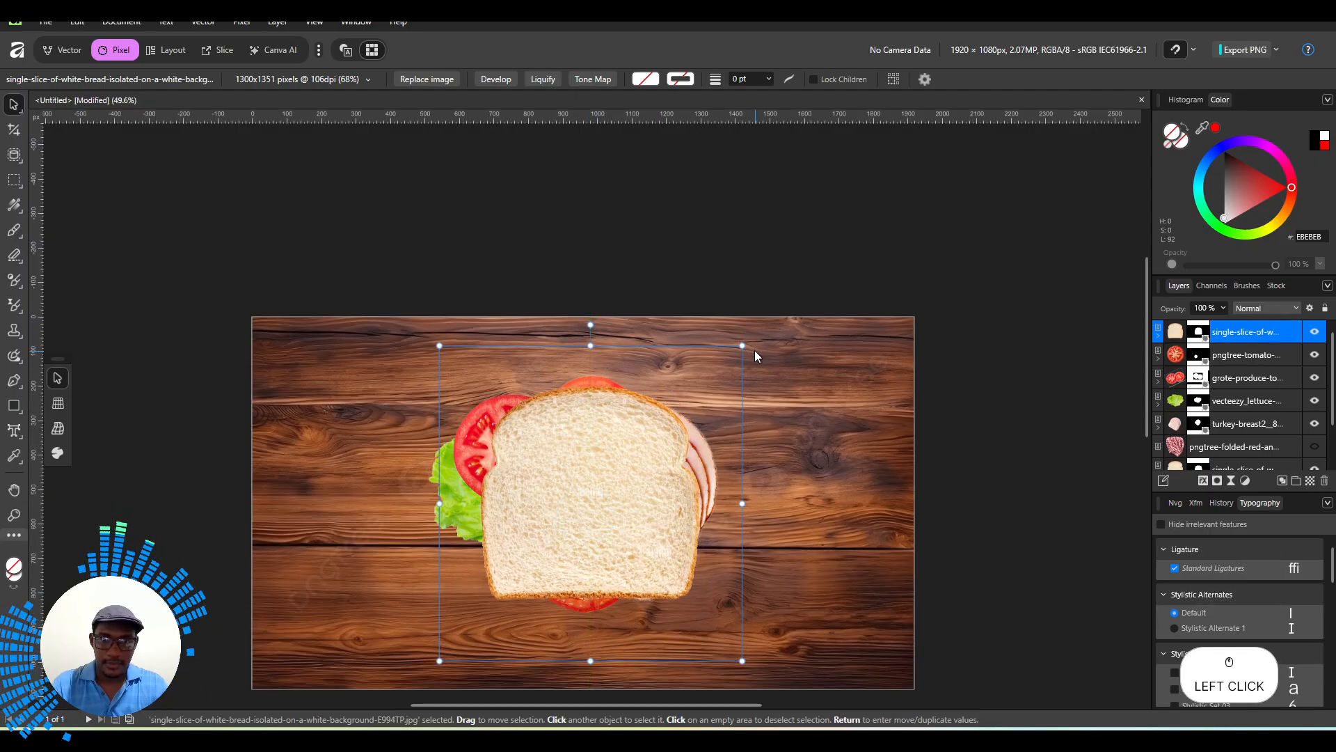
drag(754, 350, 771, 356)
drag(617, 449, 617, 447)
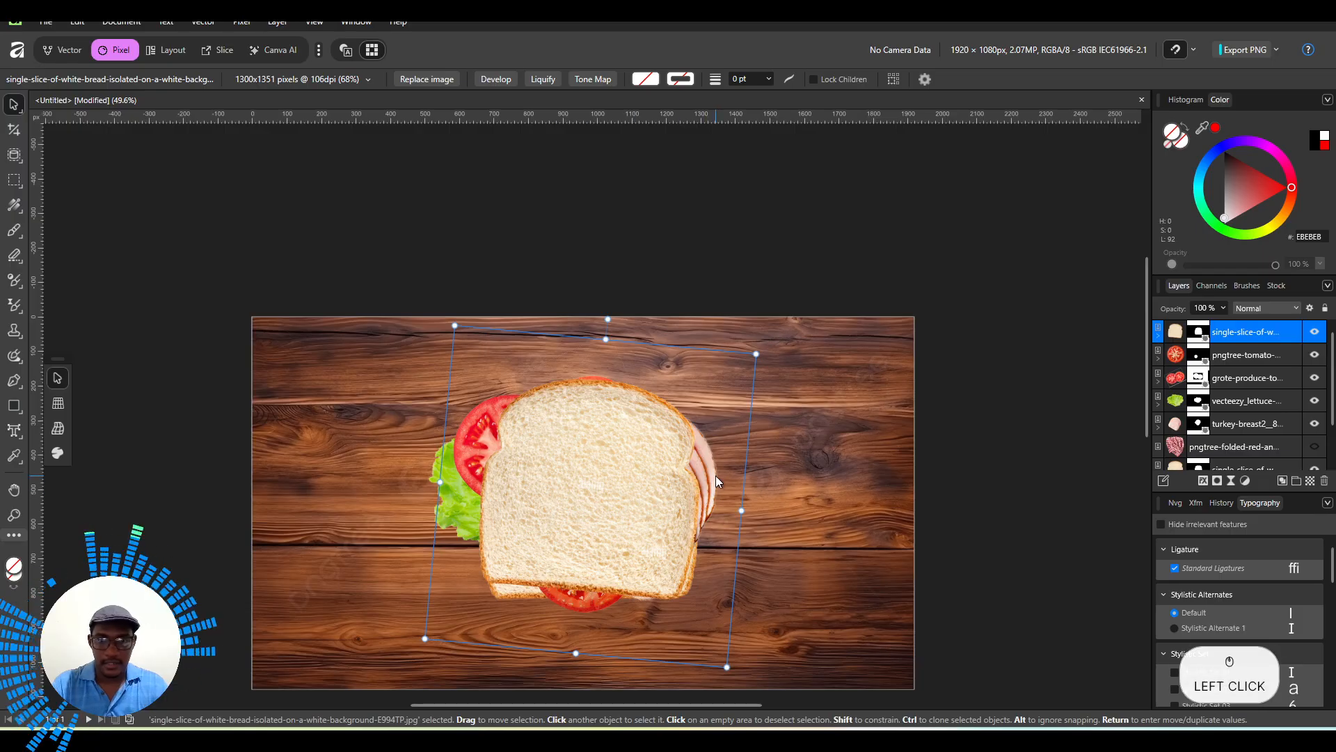
click(854, 275)
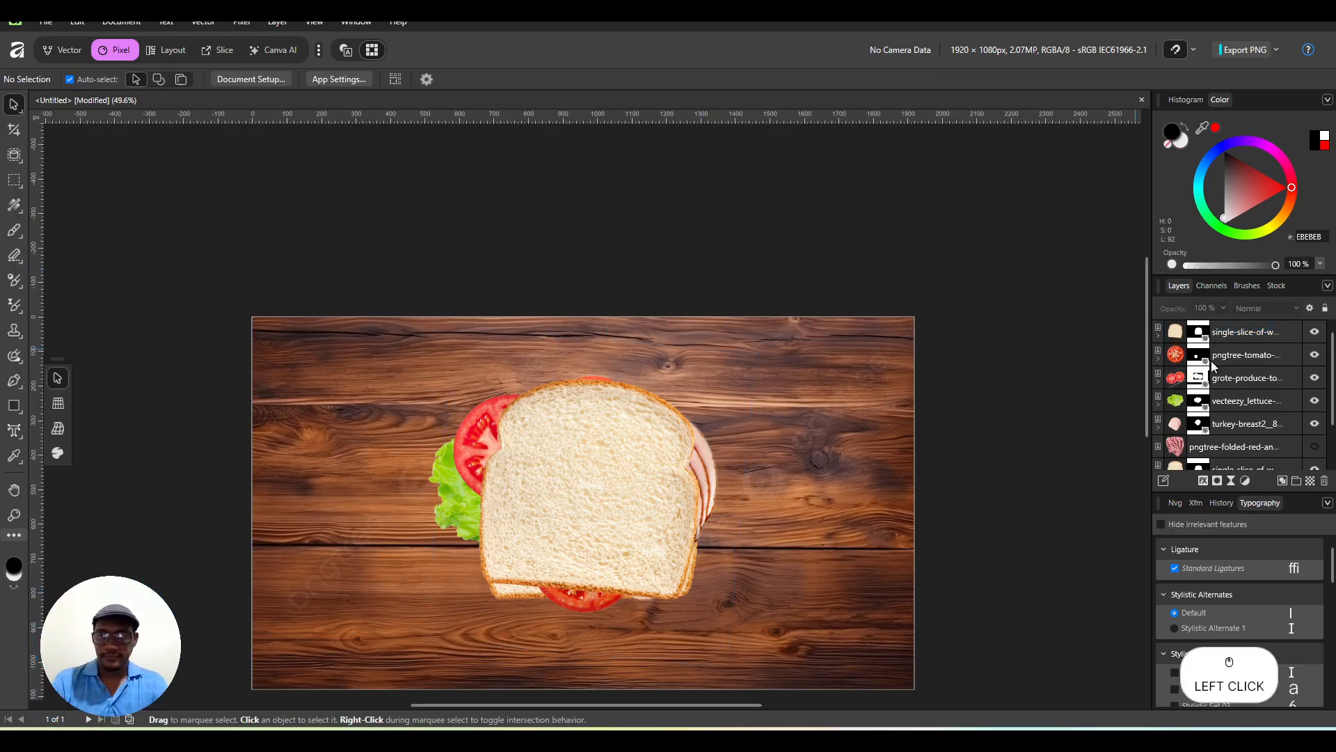
scroll(1262, 359, up, 2)
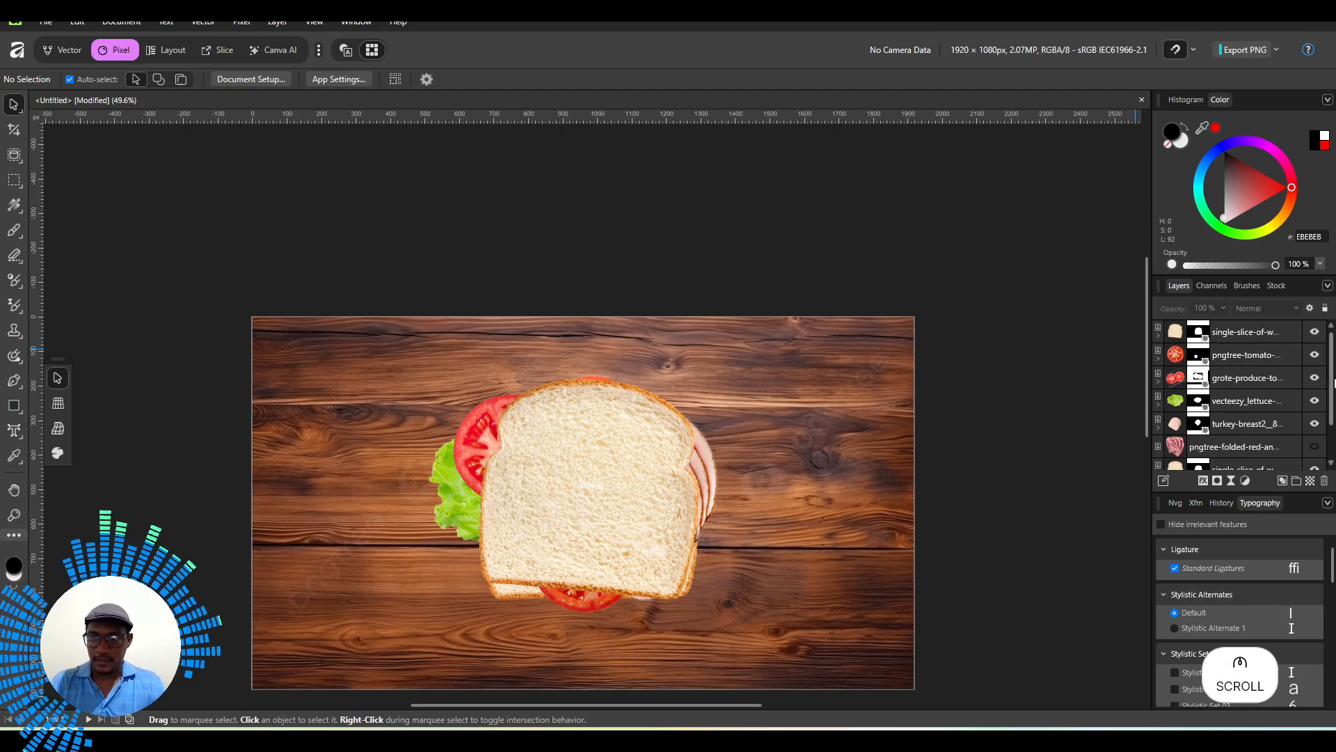
click(1246, 331)
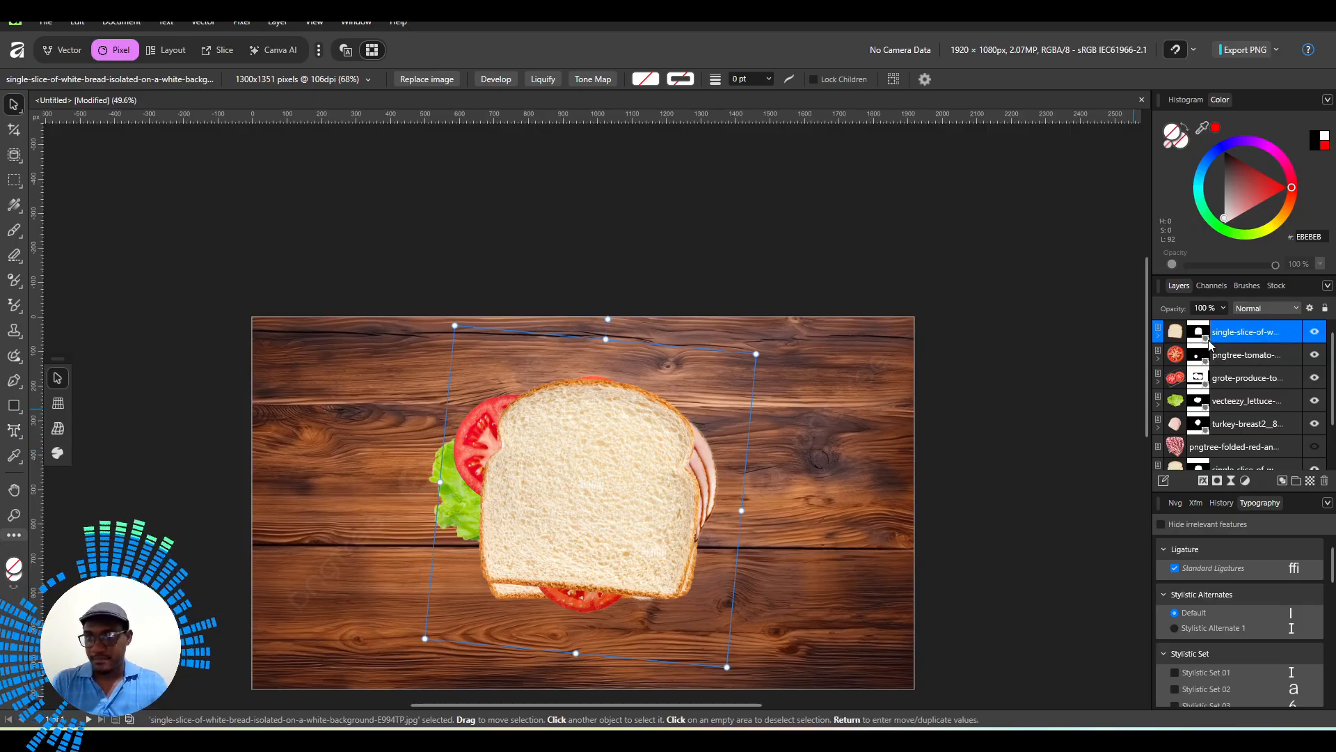
click(678, 314)
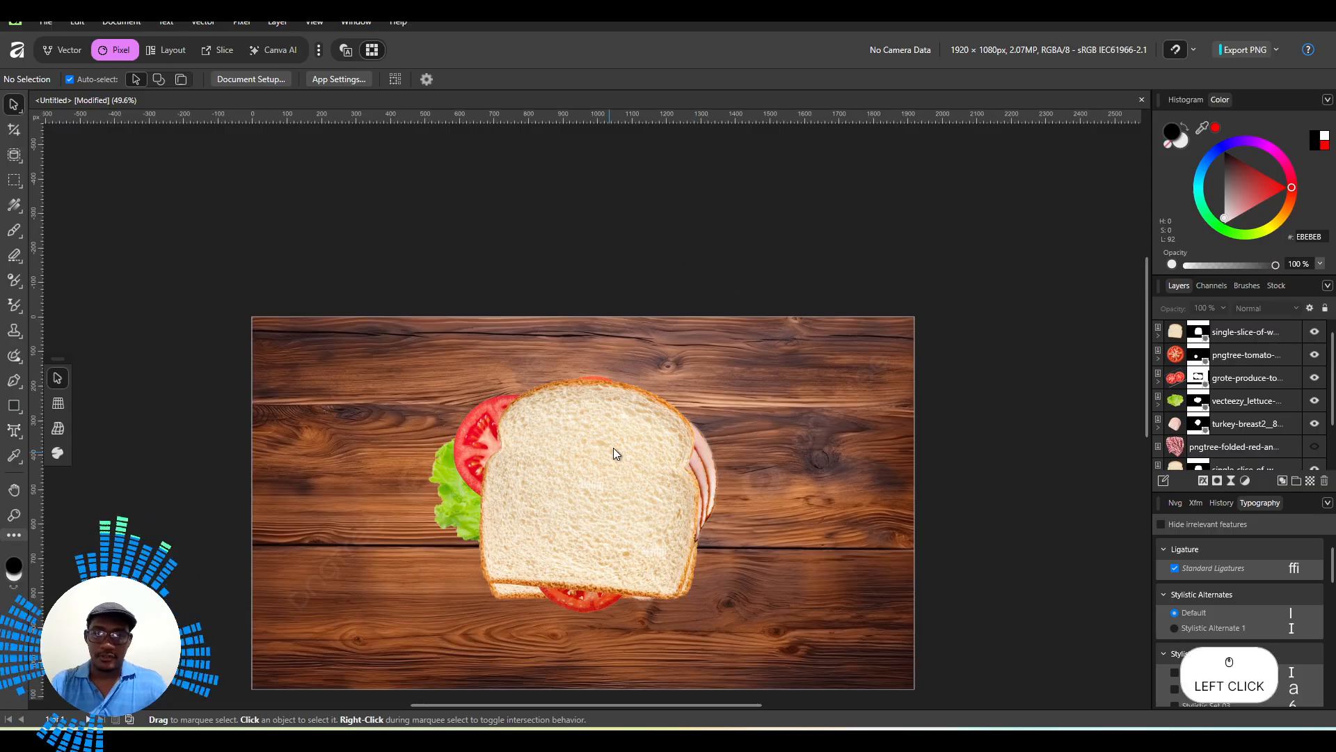
Move the hidden checkered-cloth layer below the lower bread slice, directly above the wooden background.
click(1257, 331)
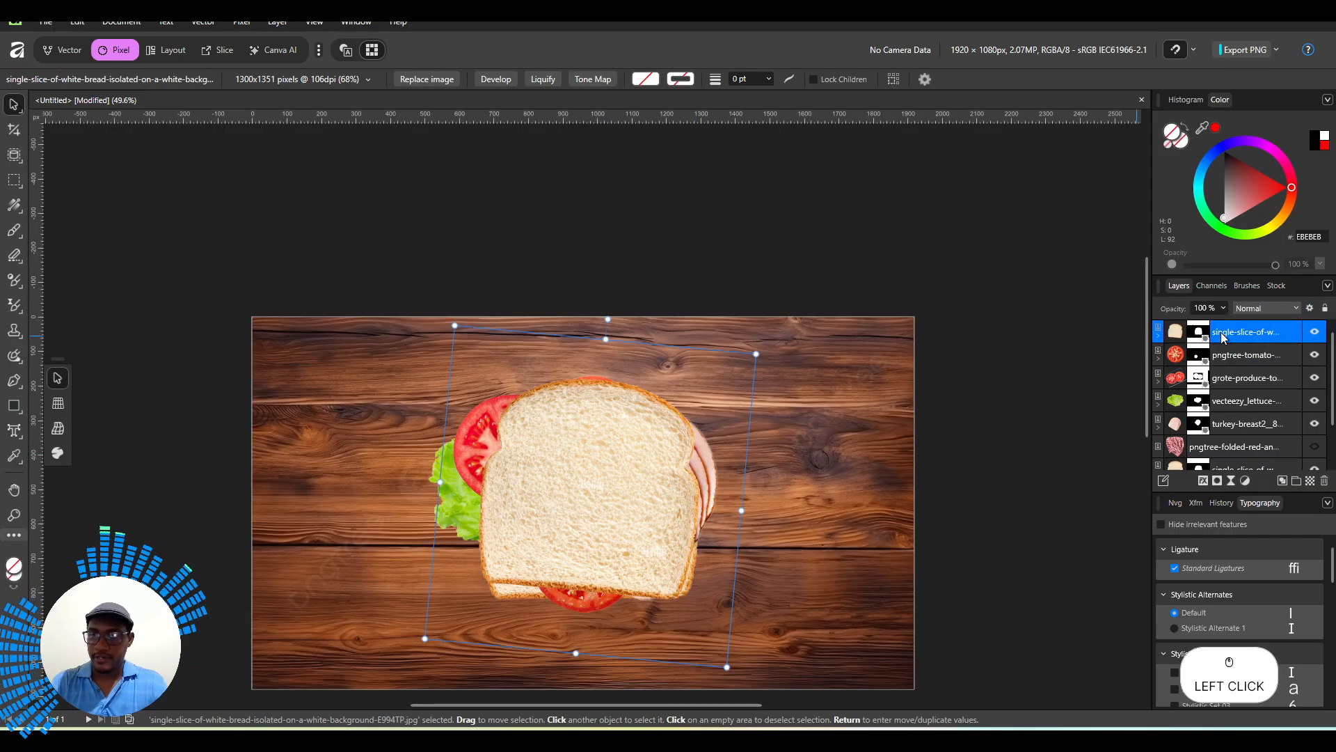
scroll(1244, 410, down, 2)
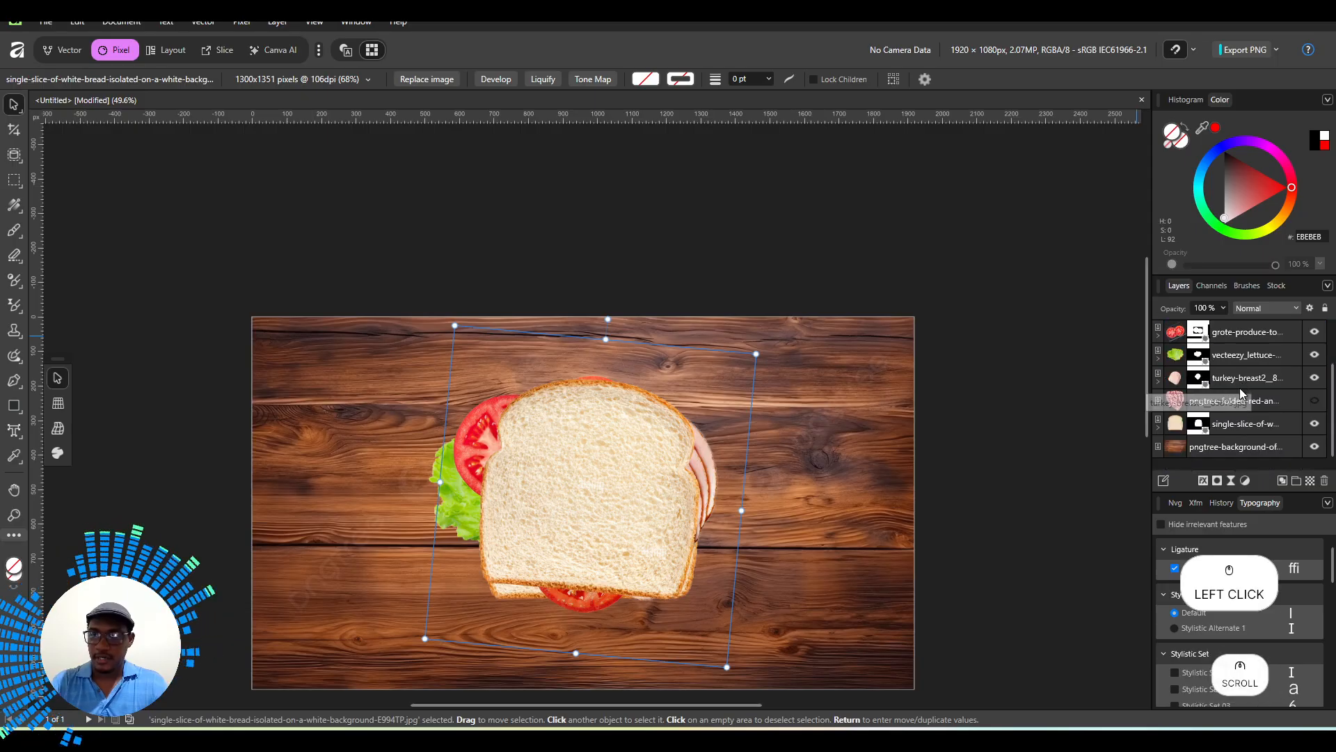
click(1232, 426)
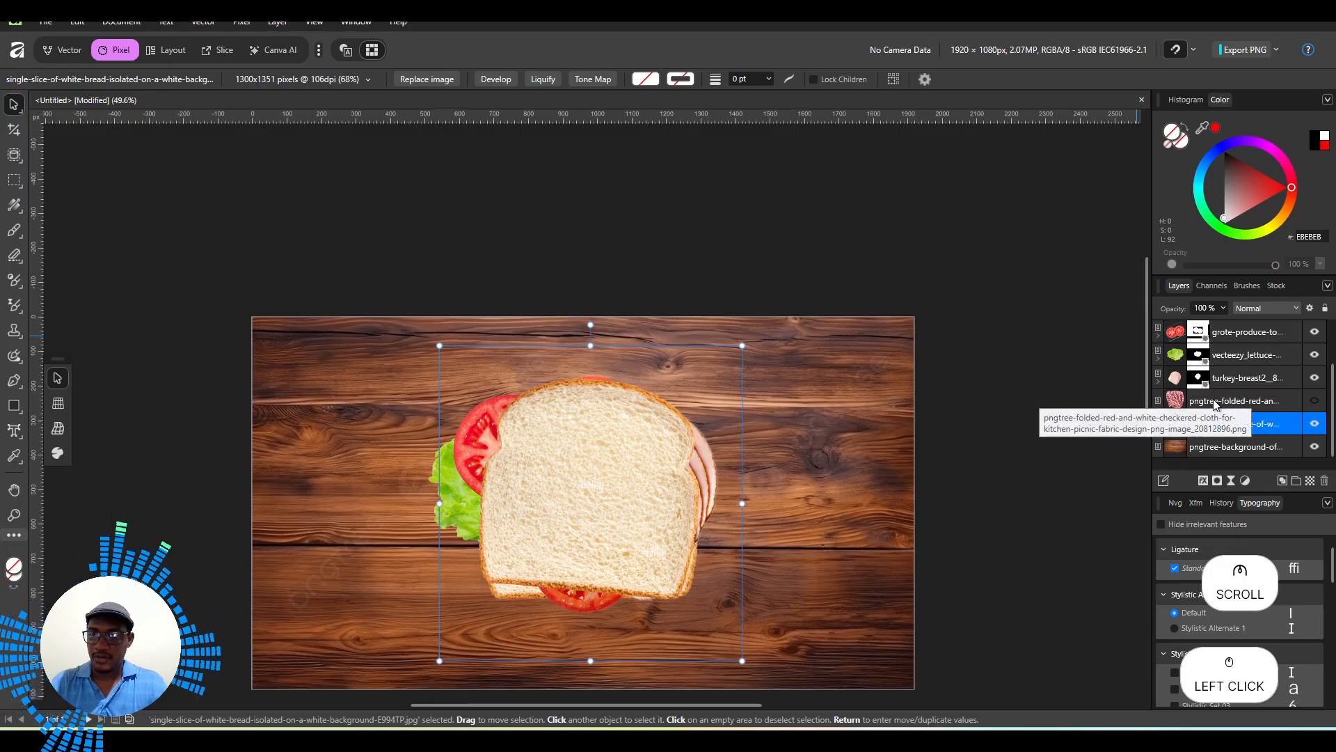
click(1217, 409)
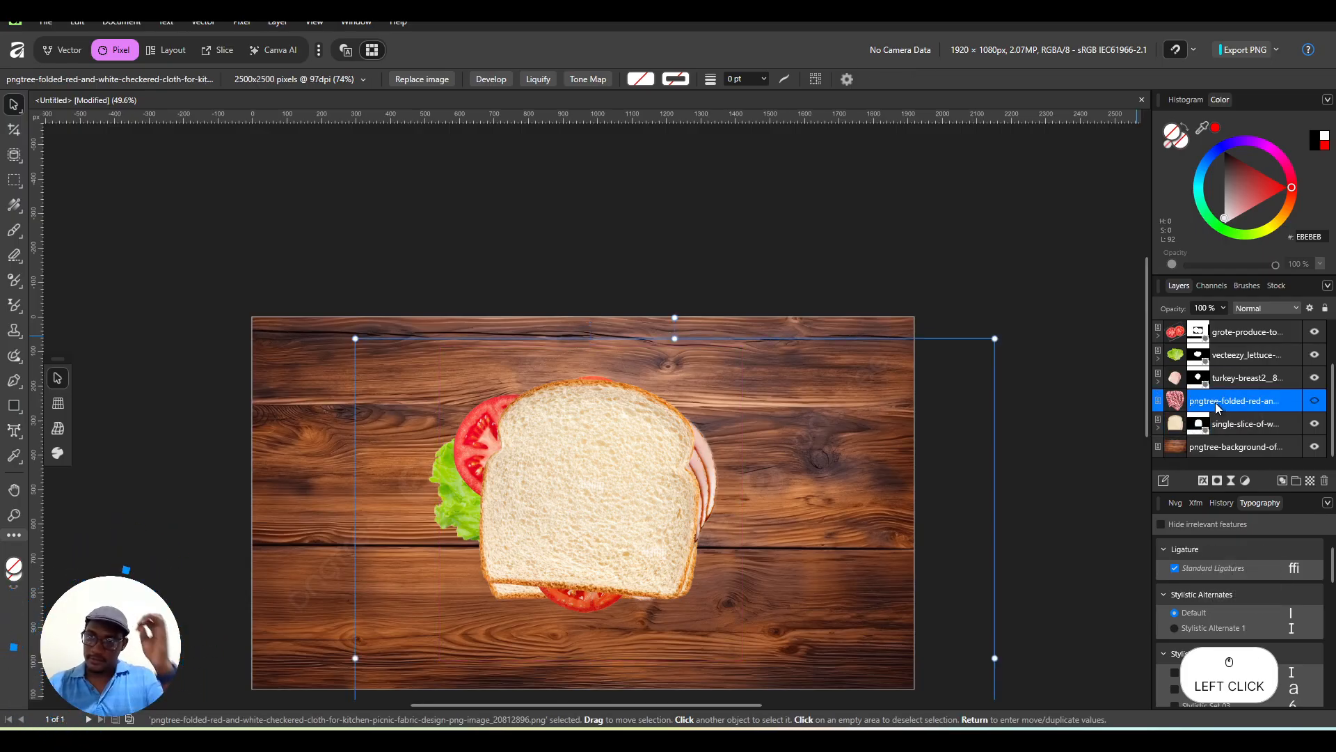
drag(1217, 408, 1221, 443)
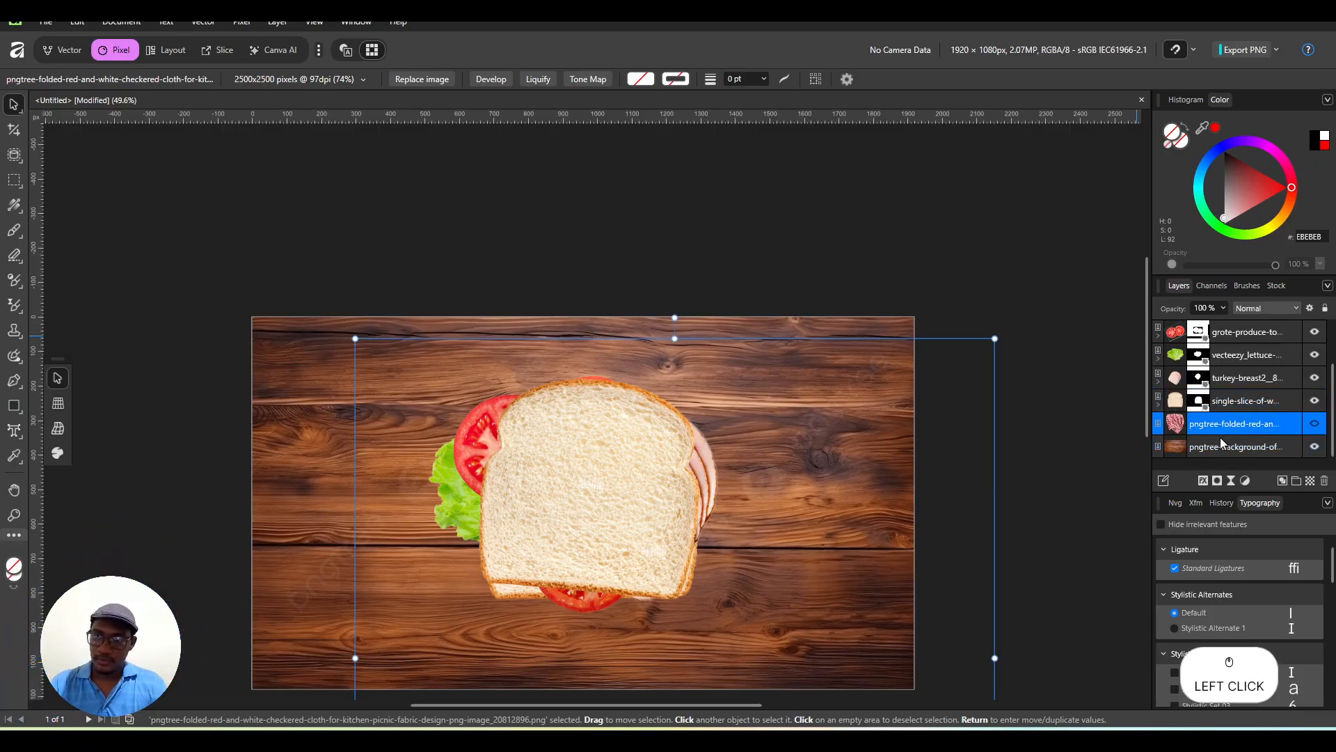
Select the range of layers from the lower bread slice up to the top bread slice, and reduce the selection to the top slice.
click(1234, 410)
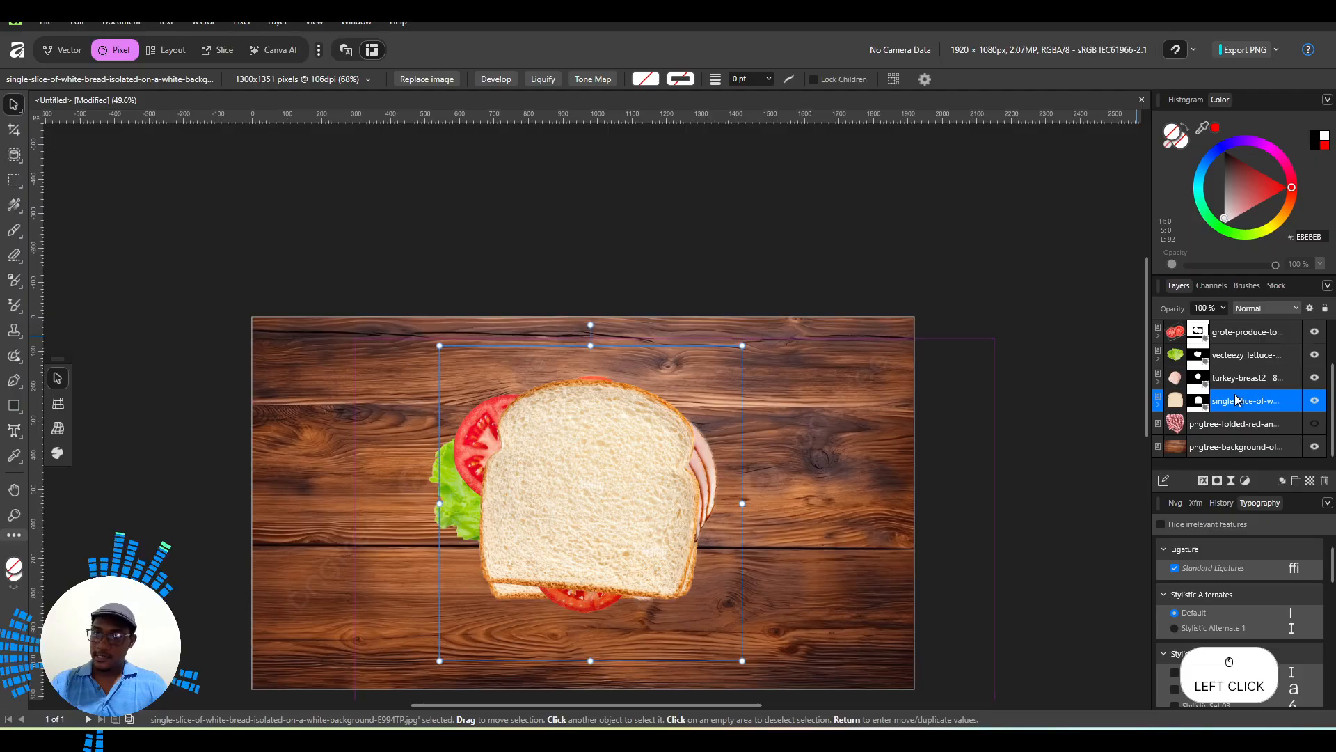
scroll(1235, 401, up, 1)
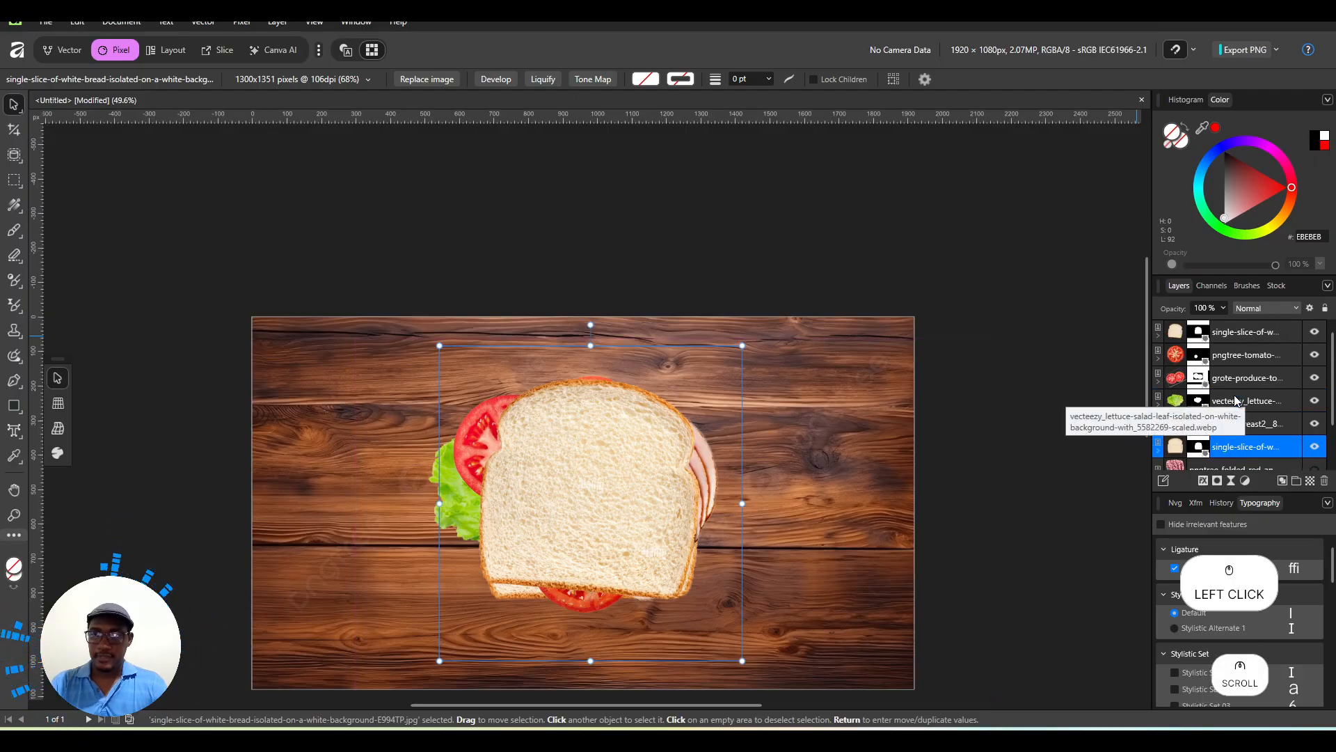
shift+click(1244, 335)
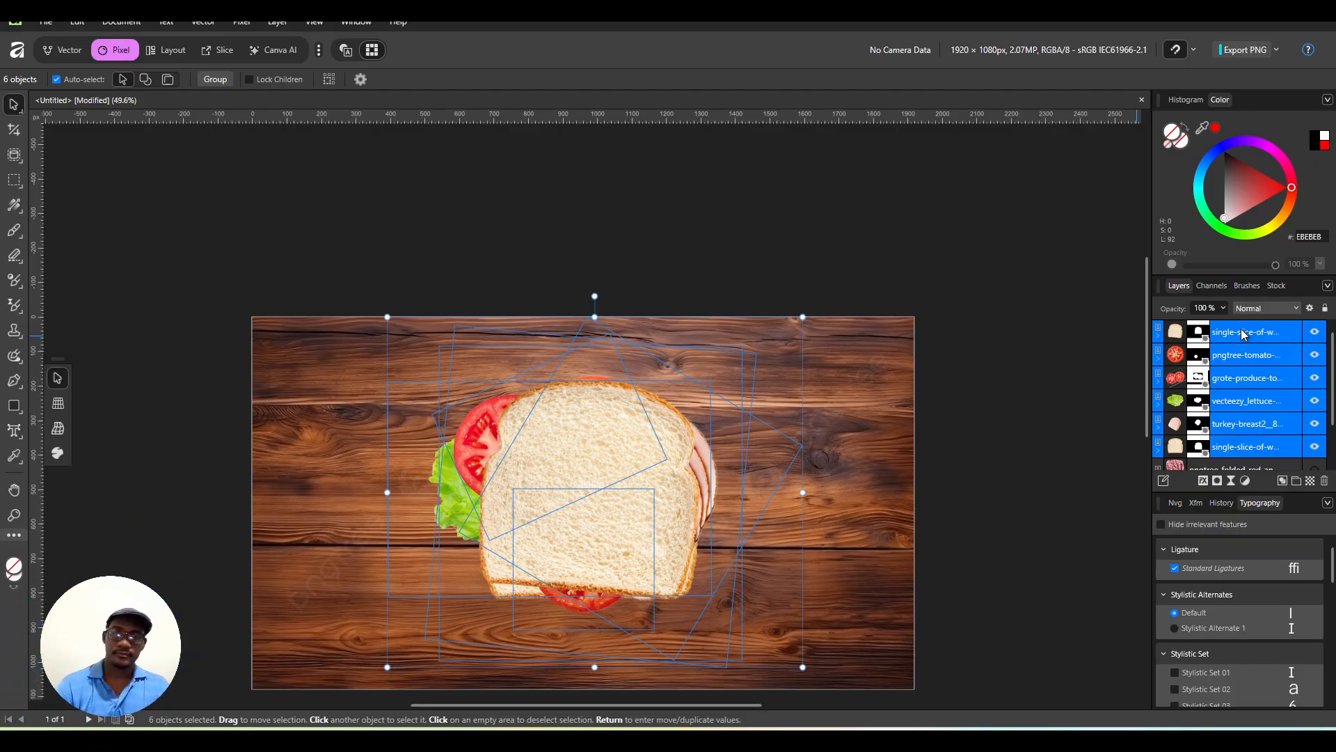
click(1243, 335)
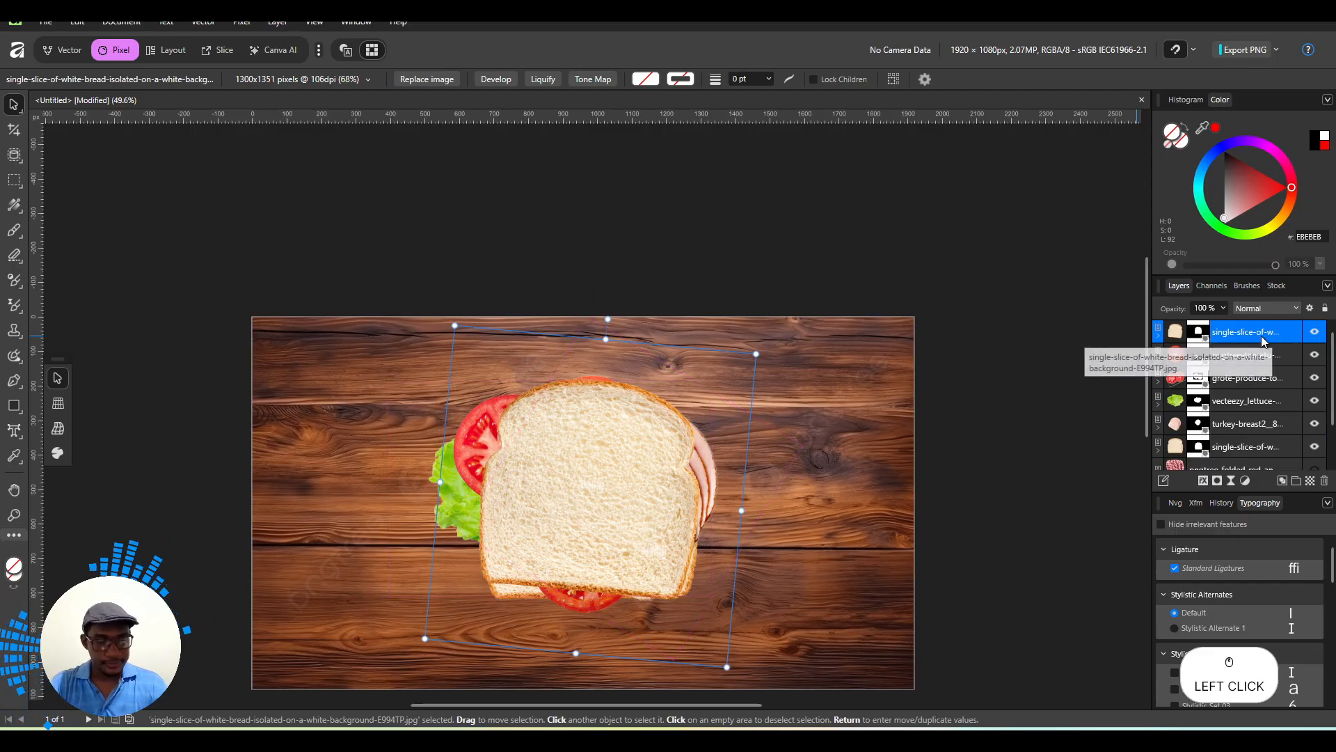
Add the lower bread, both tomato layers, lettuce and turkey to the top bread's layer selection one at a time.
scroll(1223, 403, down, 2)
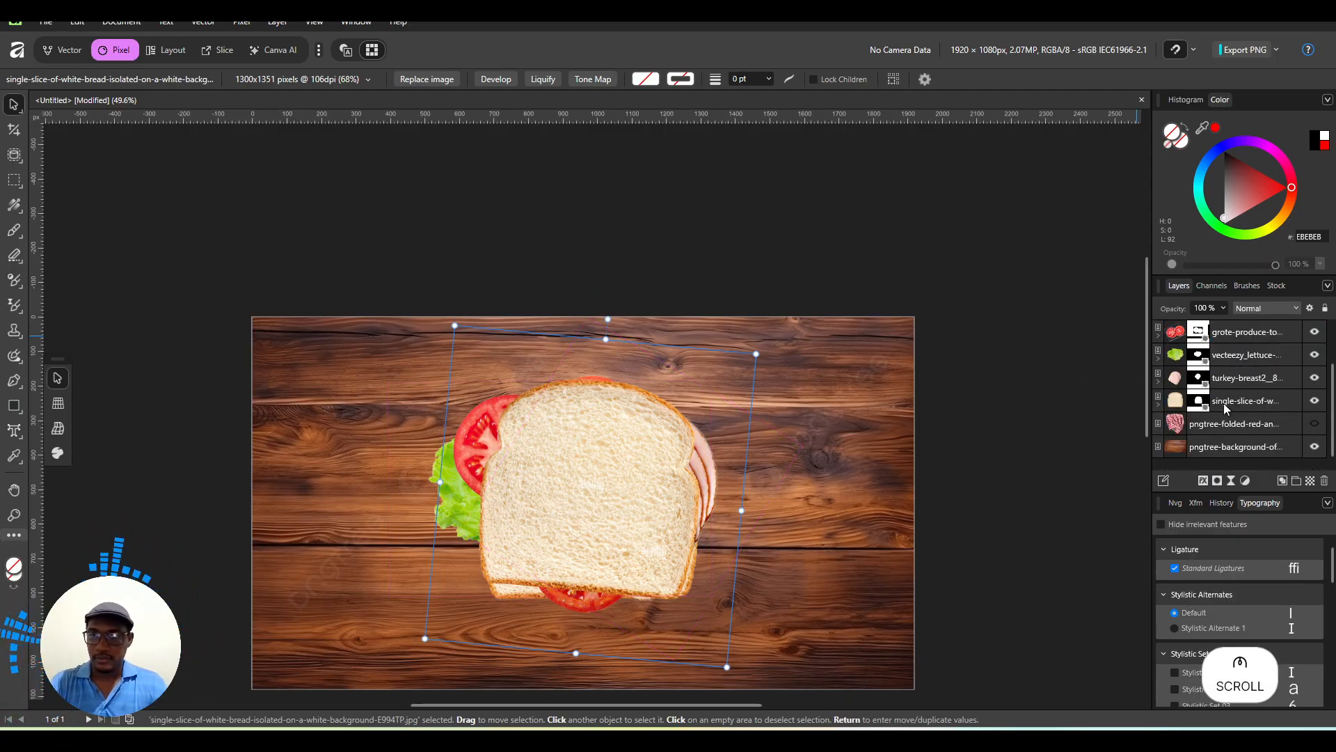
ctrl+click(1242, 403)
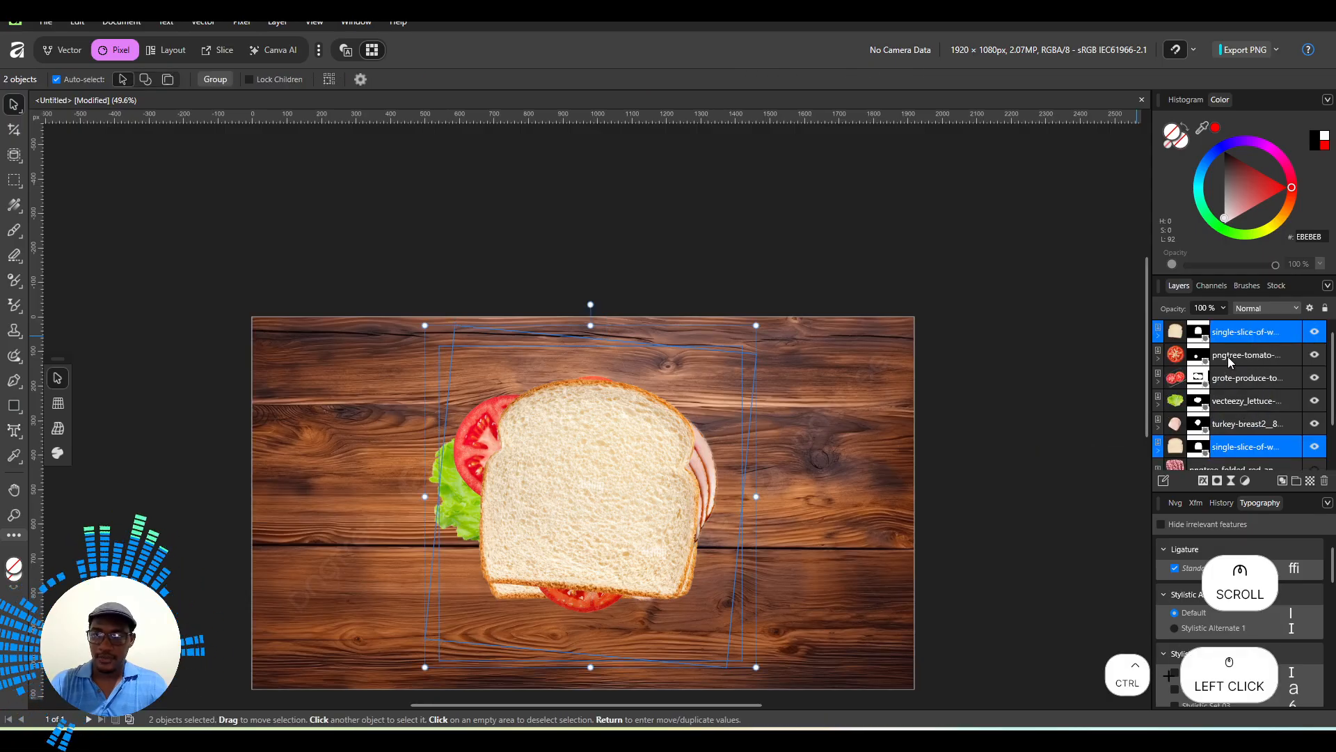
ctrl+click(1227, 356)
ctrl+click(1243, 378)
ctrl+click(1242, 400)
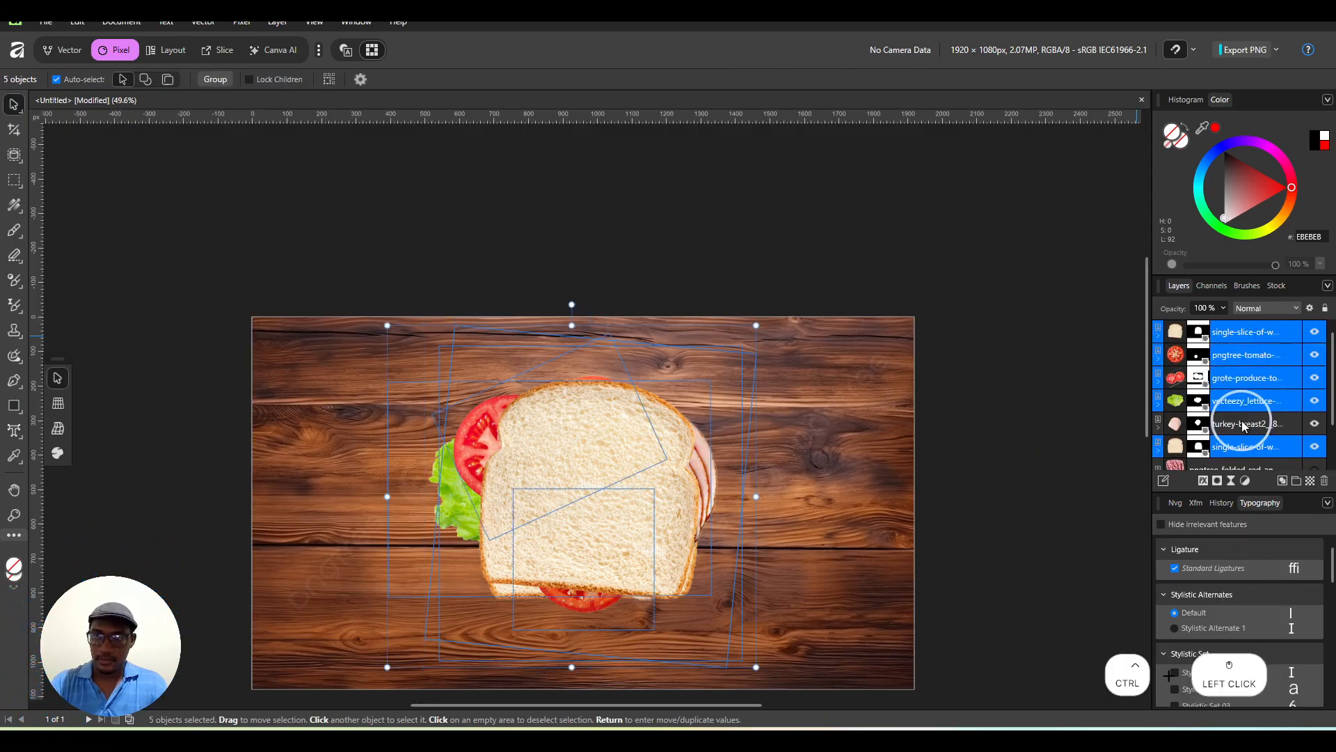
ctrl+click(1244, 426)
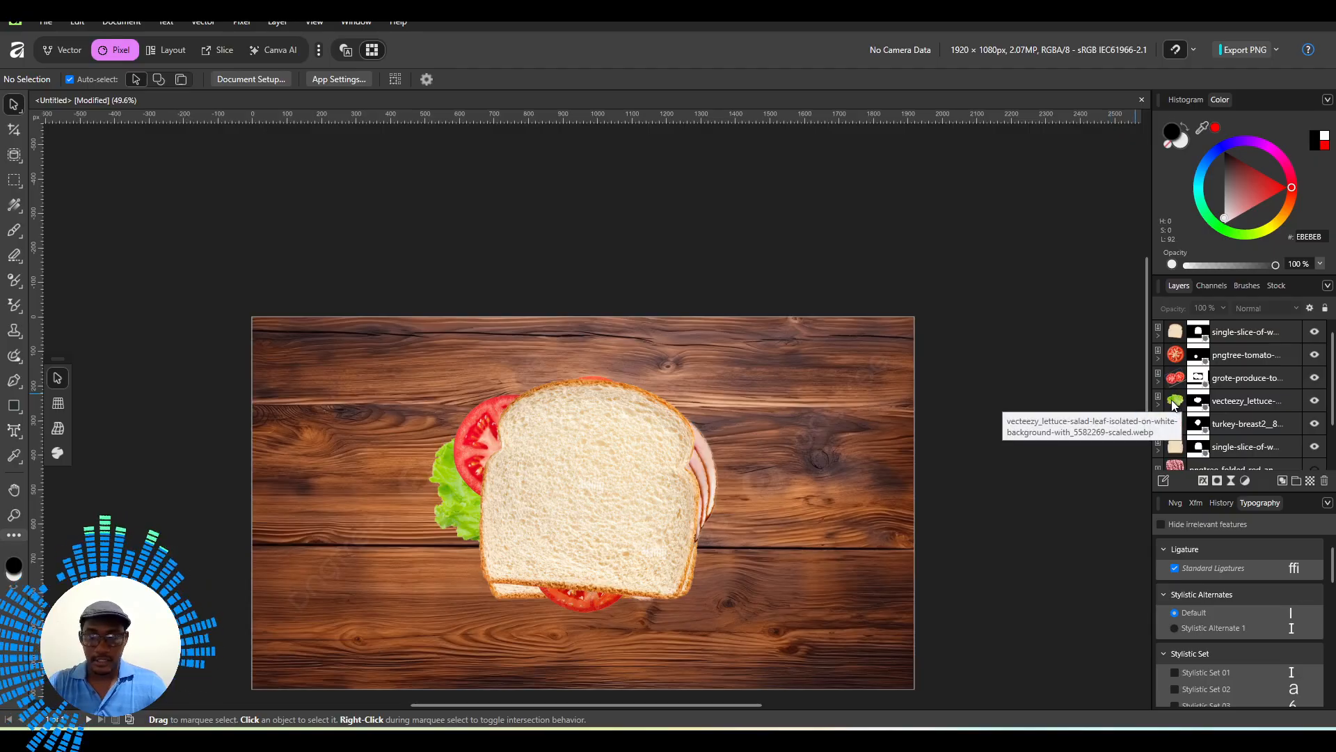
Load the lettuce layer's outline as a pixel selection and clear it with the marquee tool active.
key(ctrl)
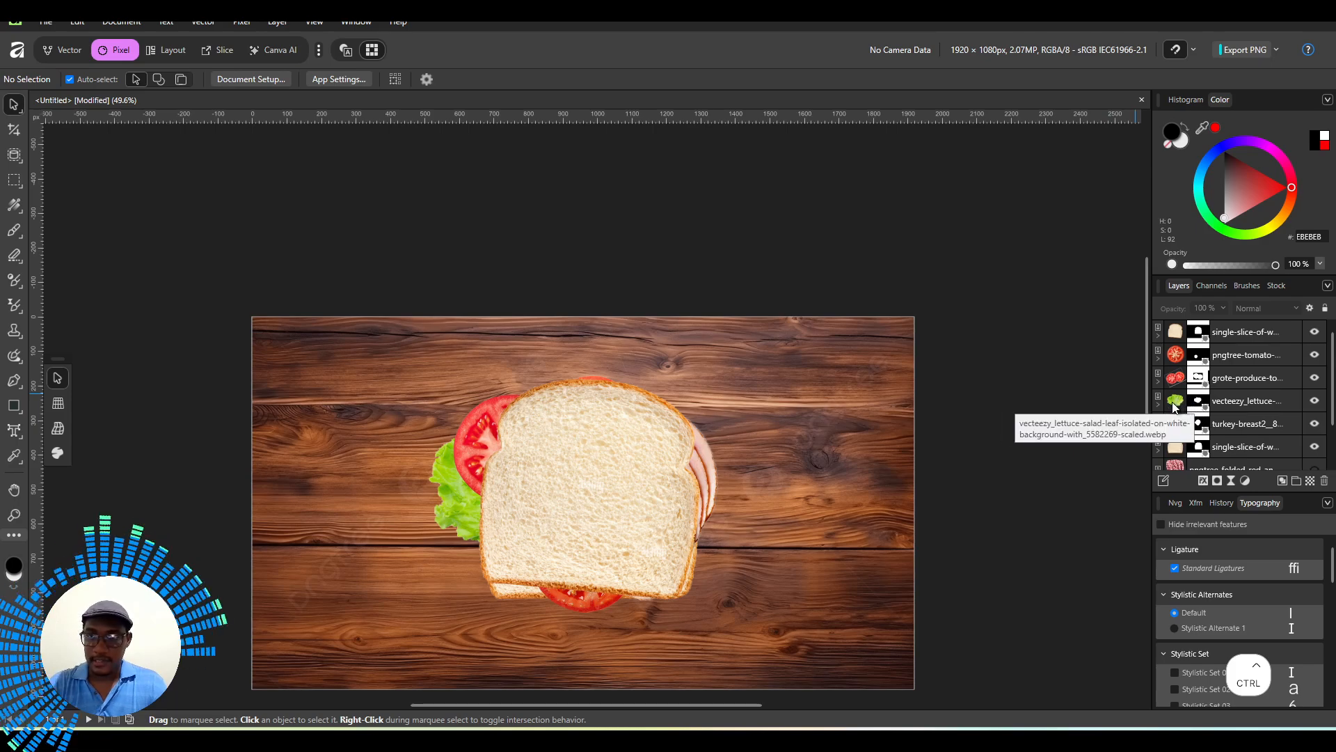
ctrl+click(1174, 404)
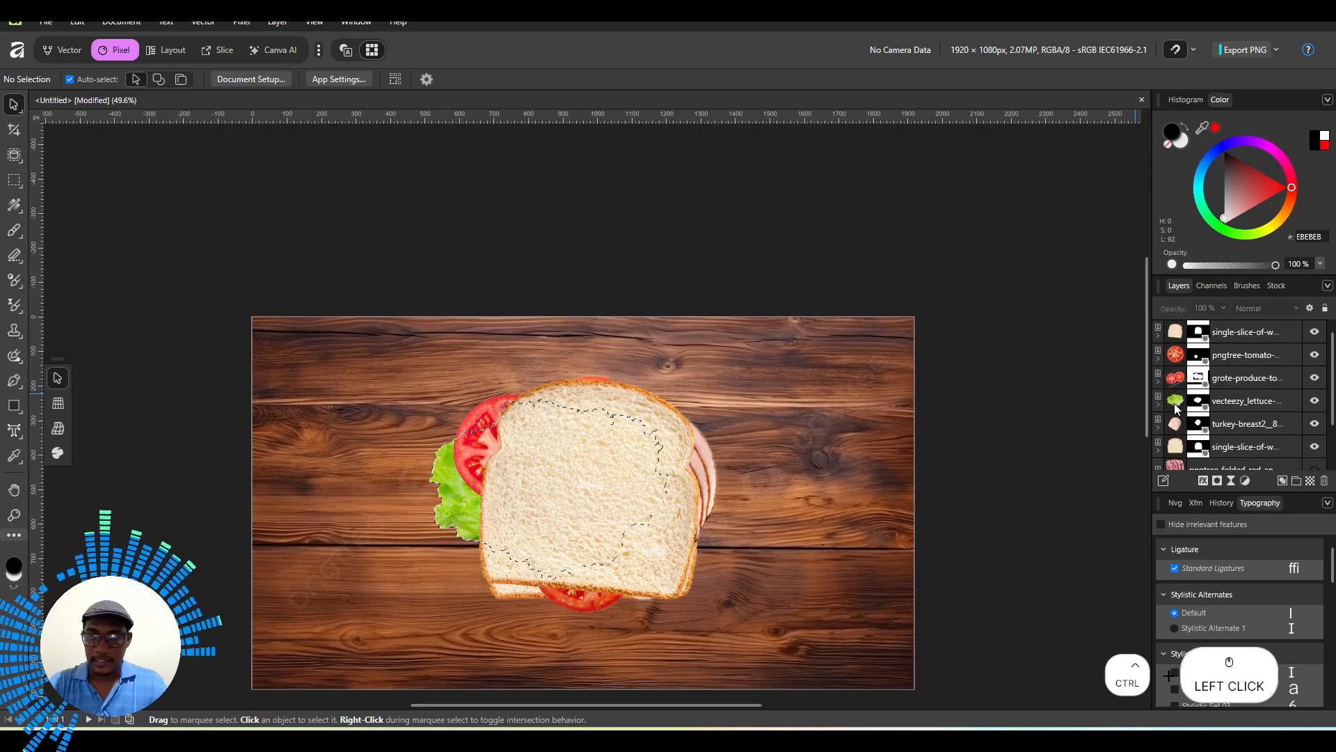
key(ctrl)
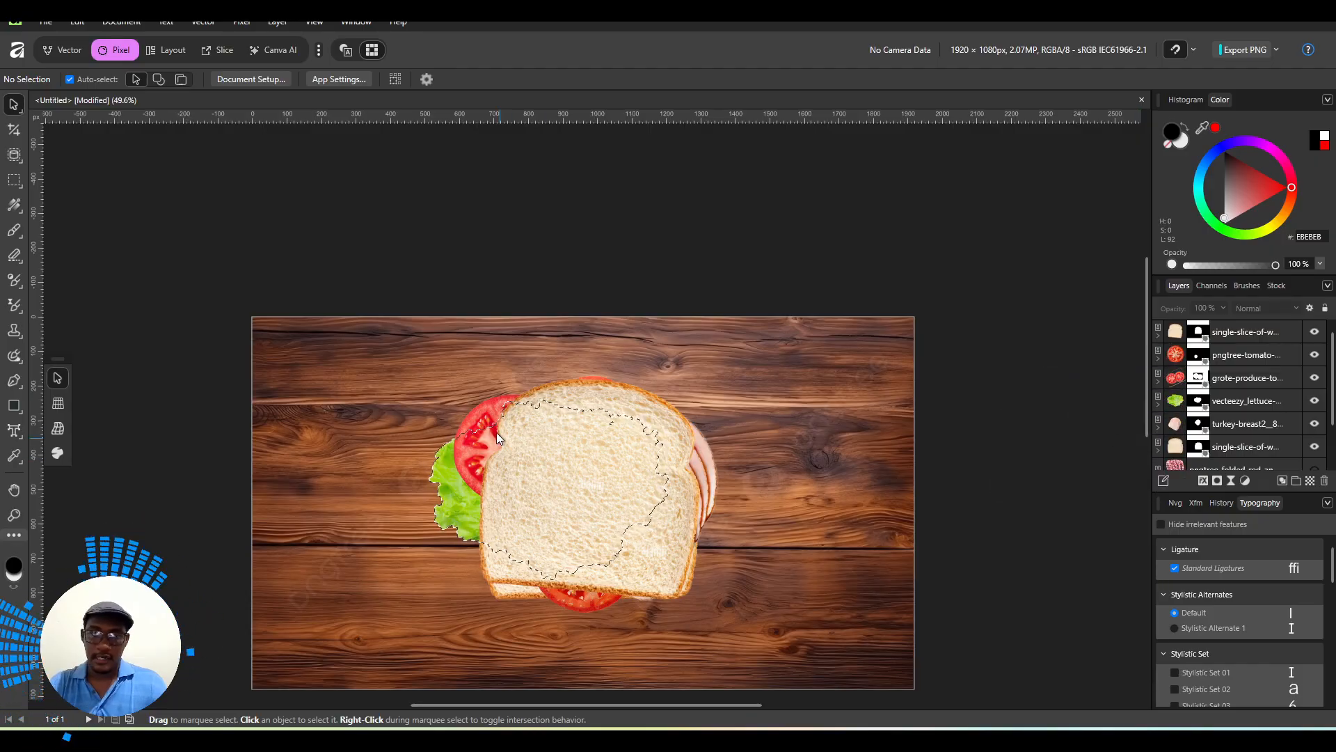
click(14, 179)
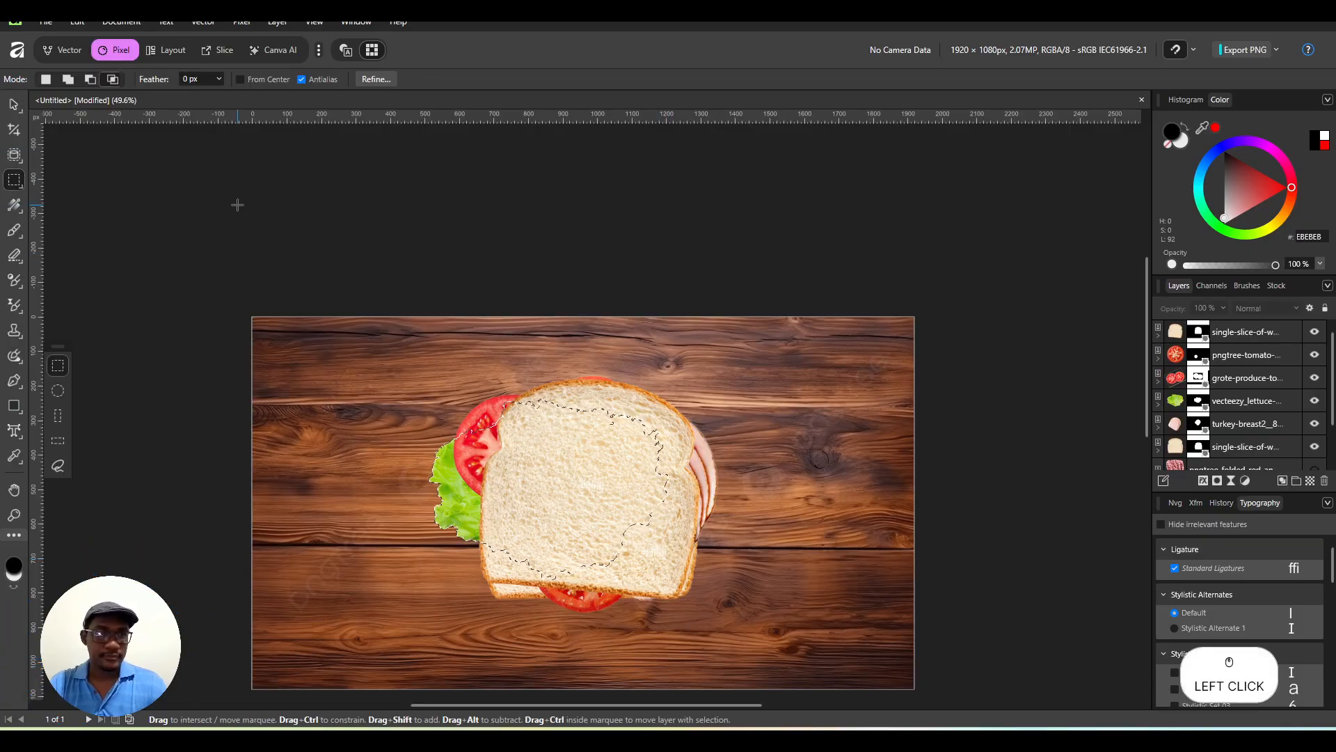
Select all six sandwich layers, from the top bread slice down to the lower bread slice, and group them.
scroll(1252, 333, up, 1)
click(1250, 333)
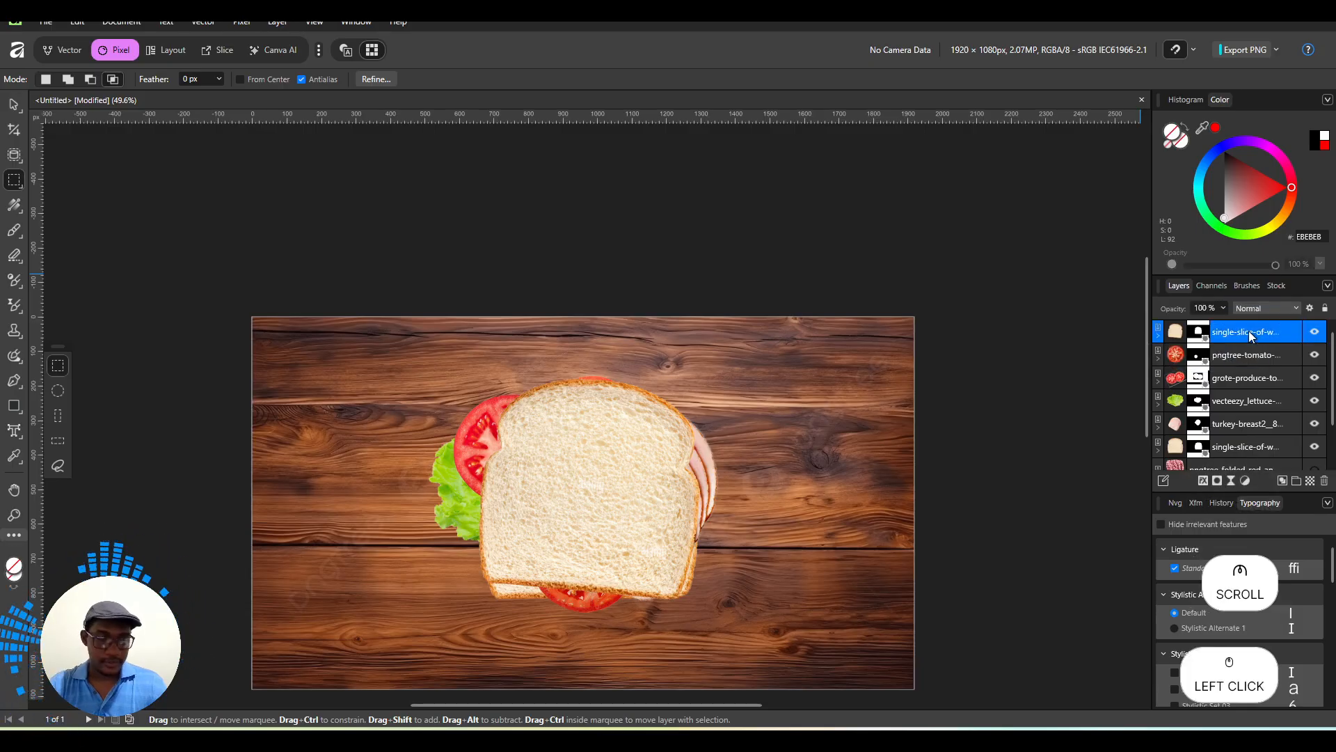
shift+click(1243, 445)
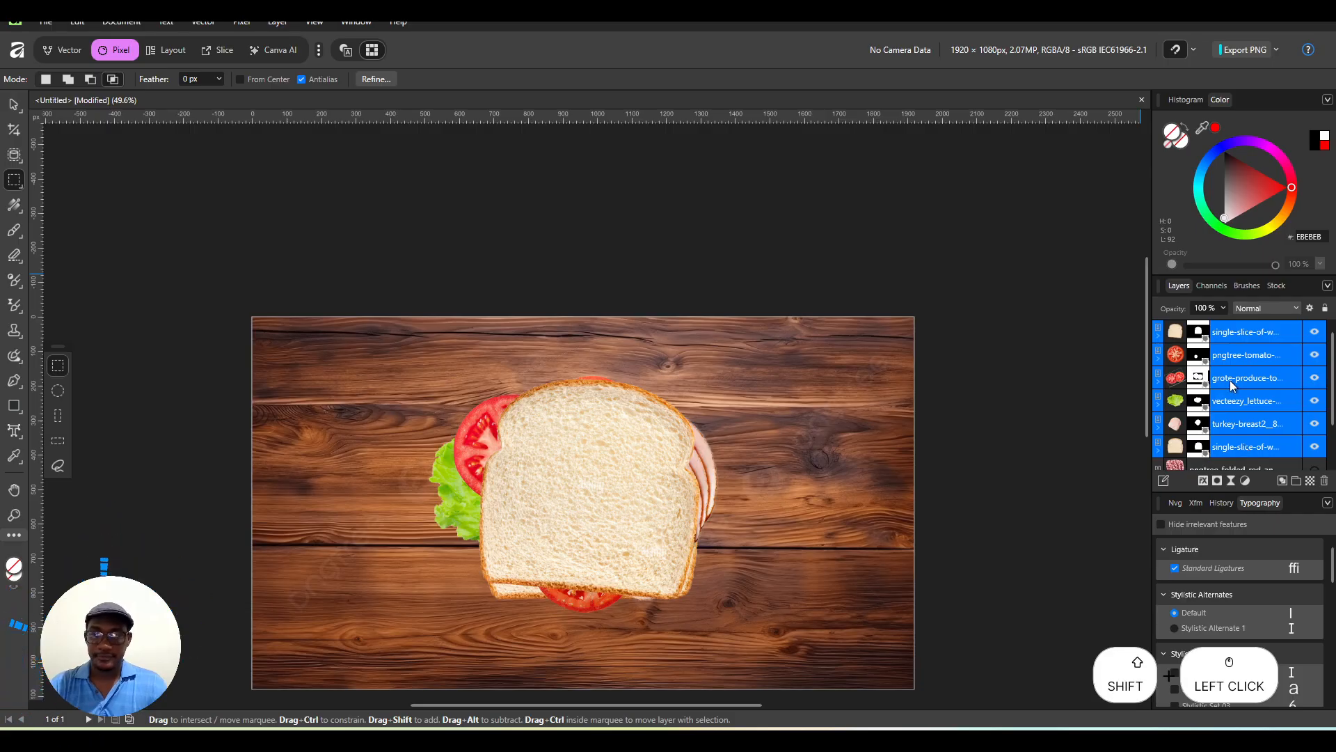
click(1295, 481)
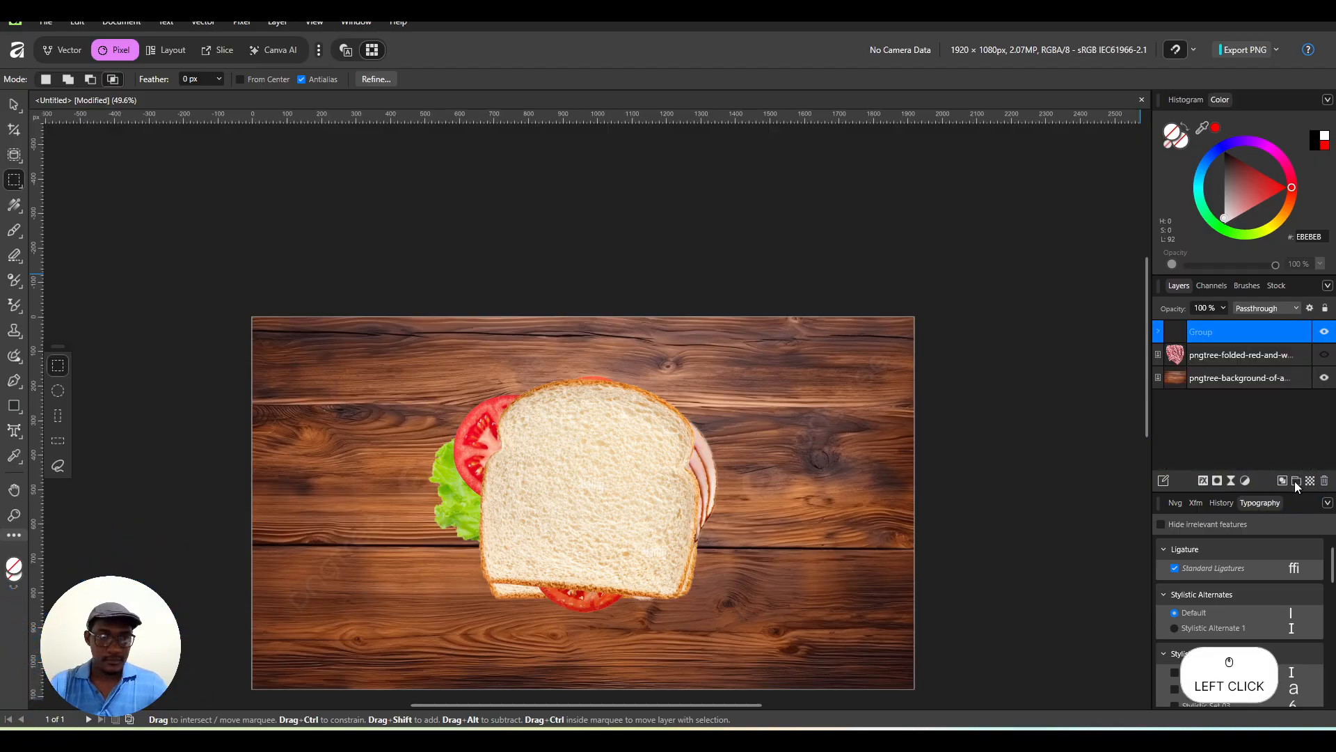
Rename the new layer group as sandwich.
double_click(1209, 330)
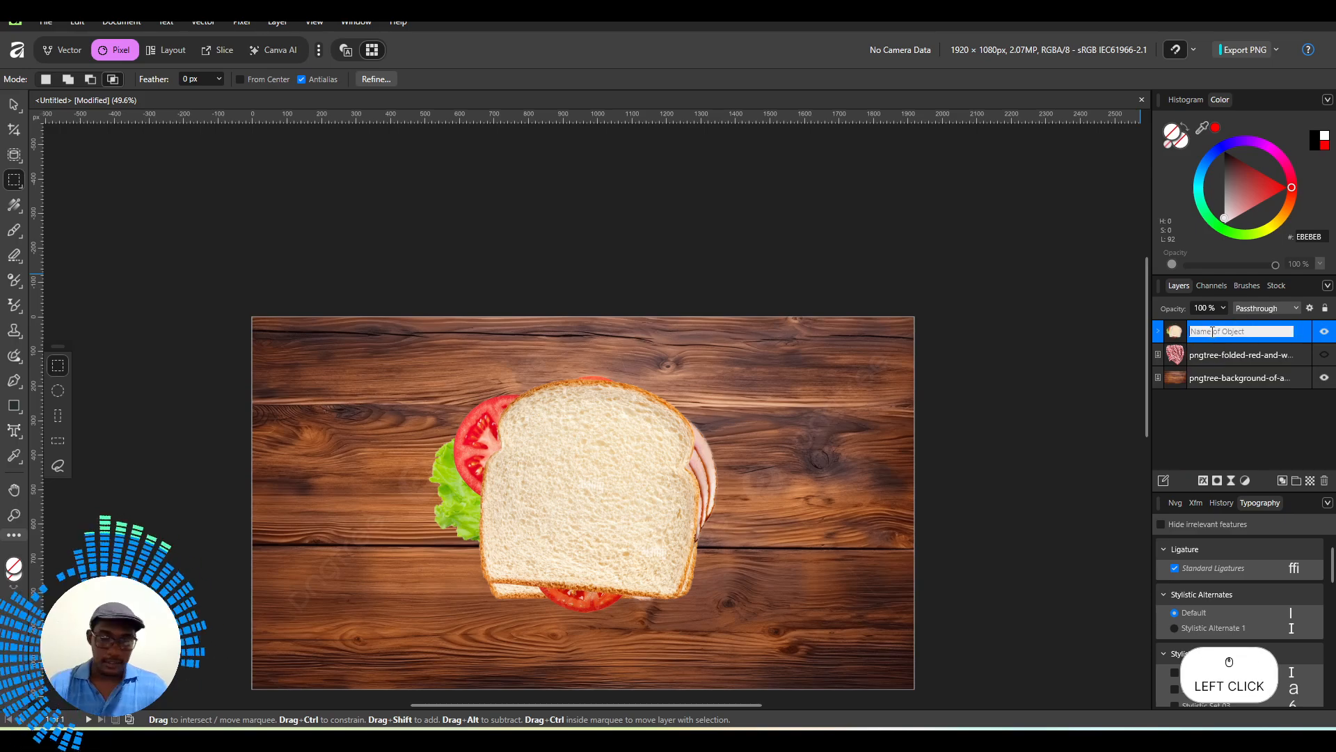
text(sab)
key(BackSpace)
text(n)
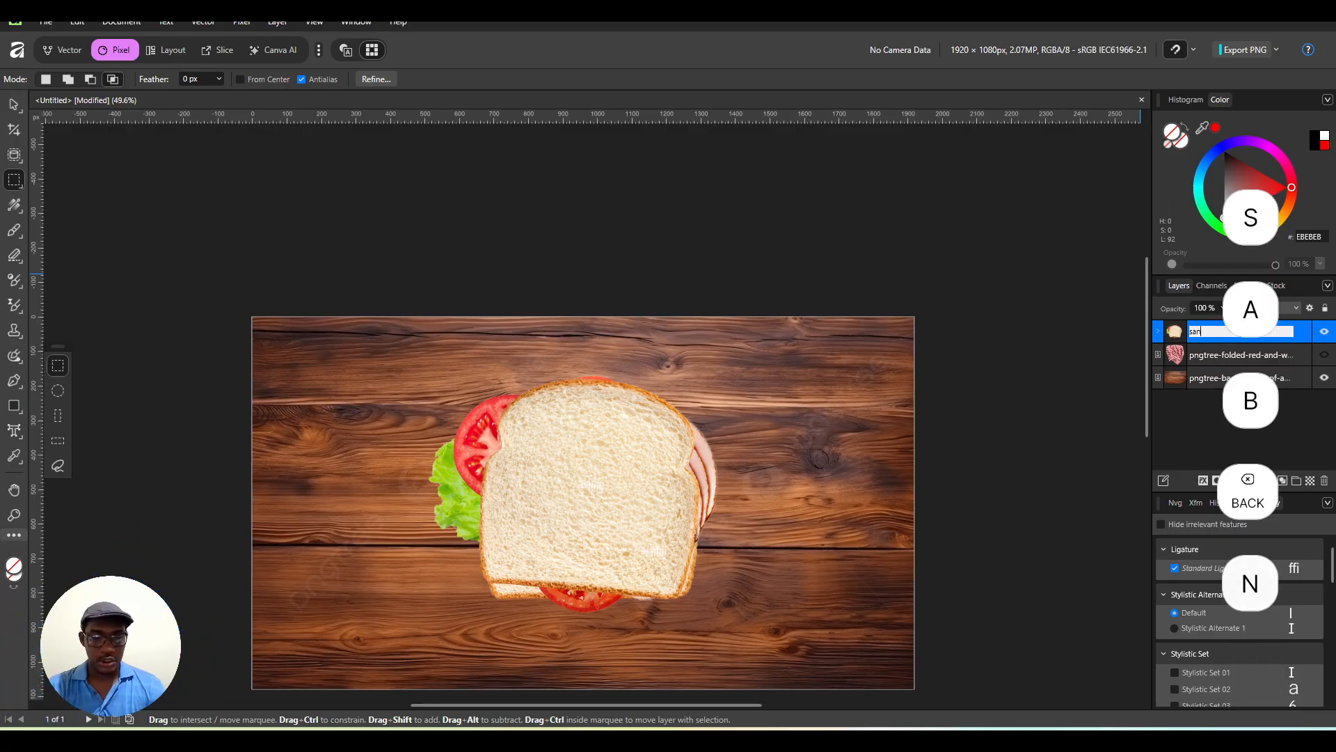
text(dwich)
key(Return)
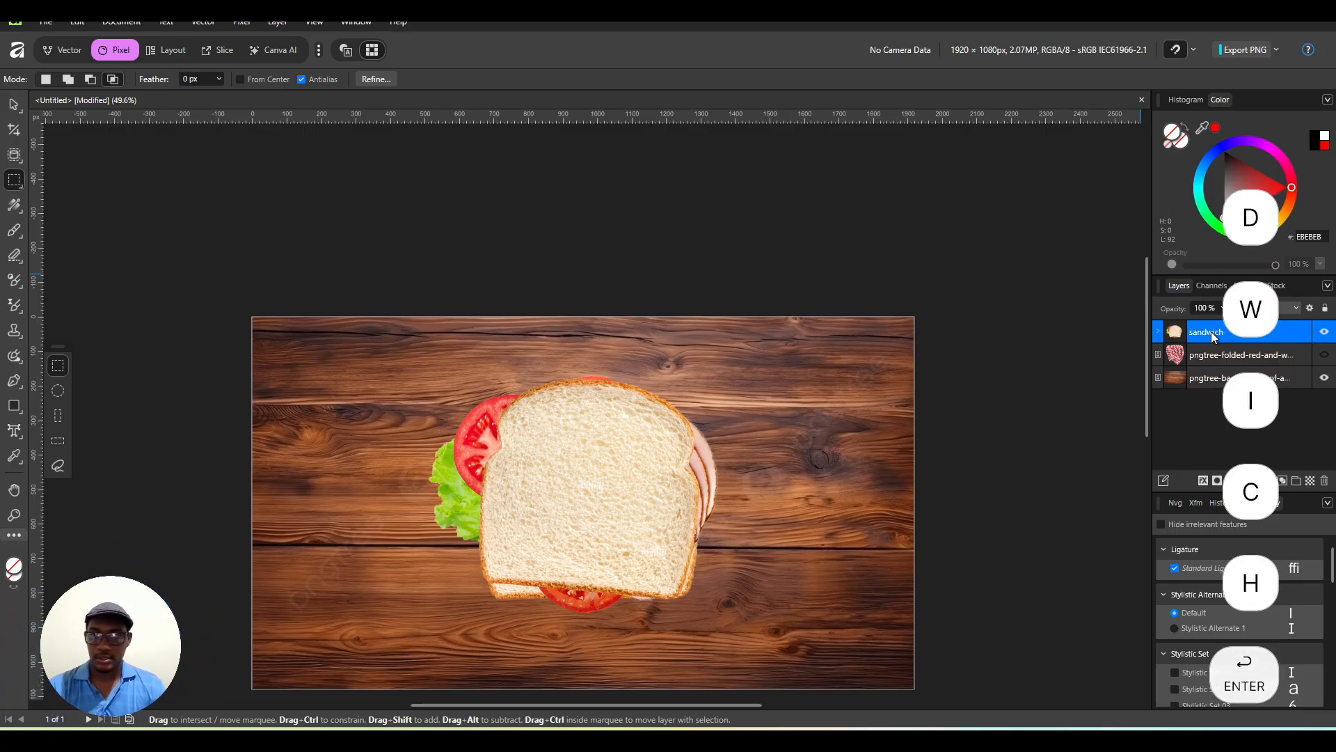
click(1090, 328)
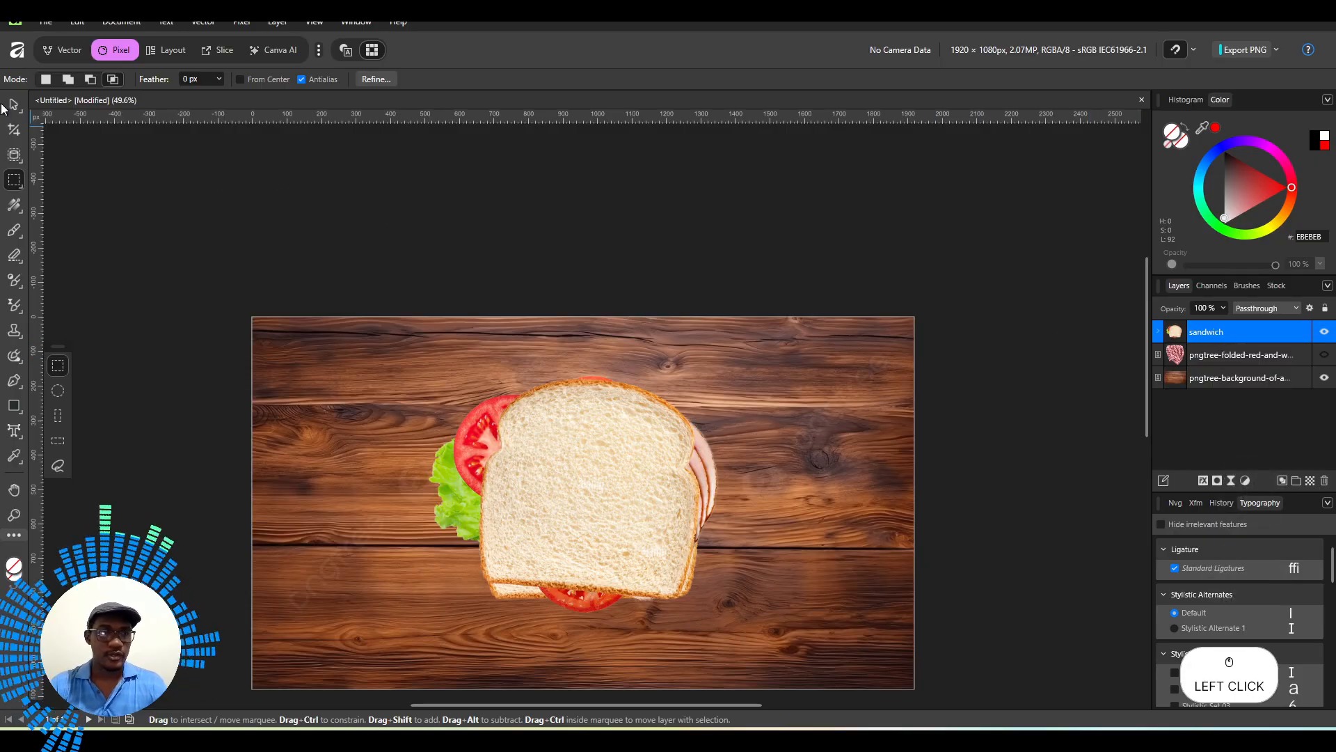
Move the whole sandwich group with the Move Tool up and left, into the upper-left half of the wooden background.
key(v)
click(230, 231)
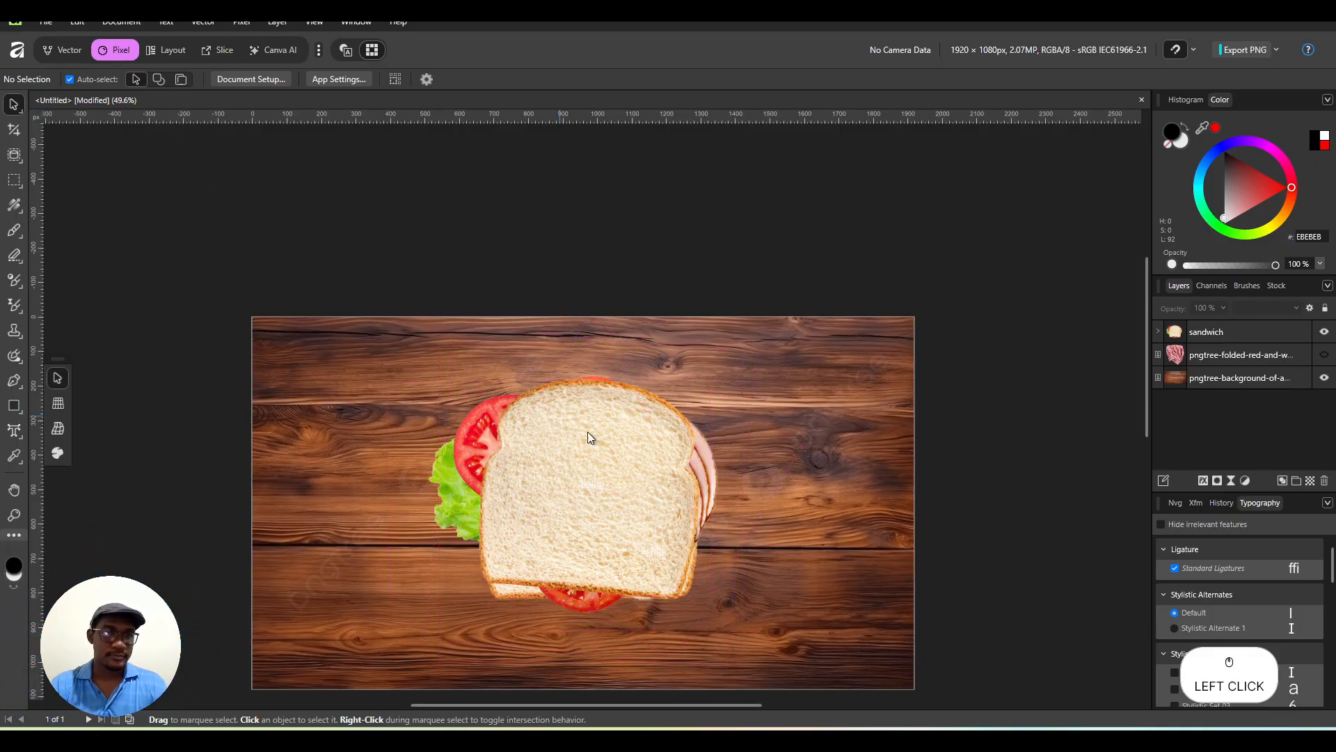
click(17, 115)
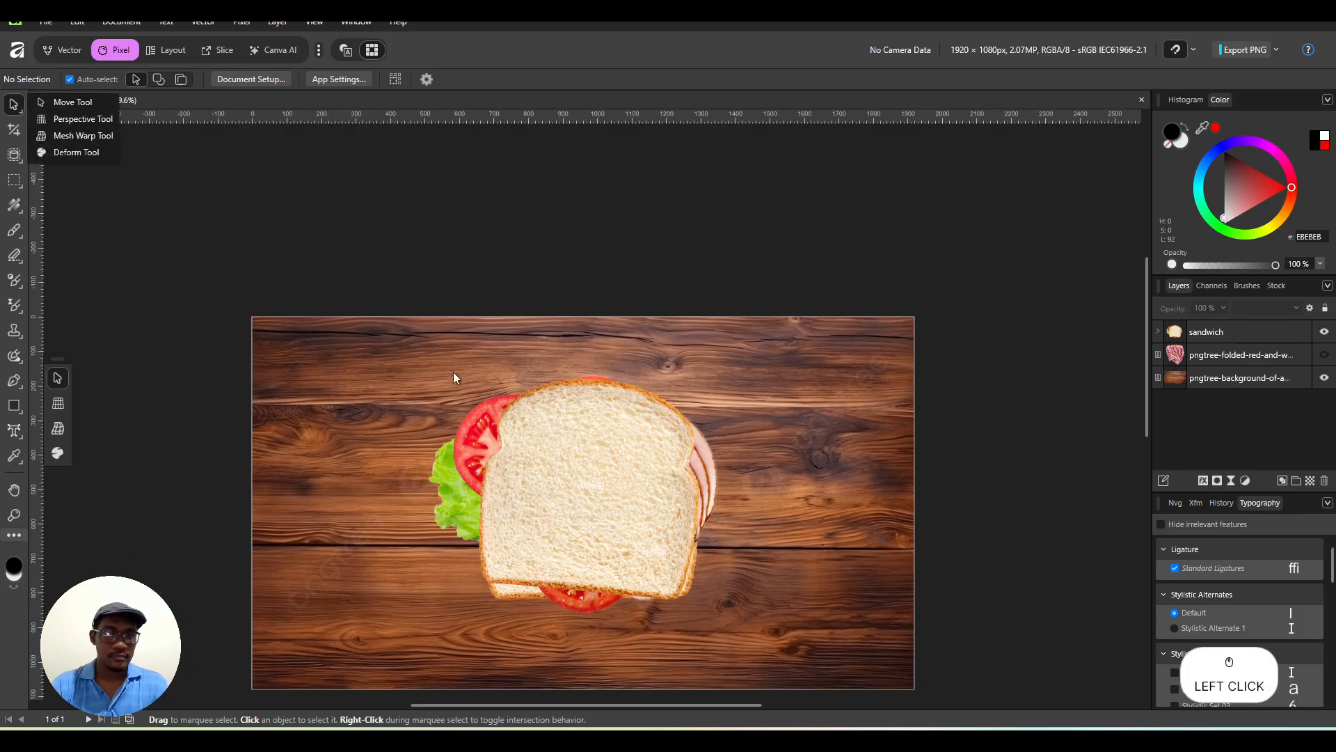
click(595, 428)
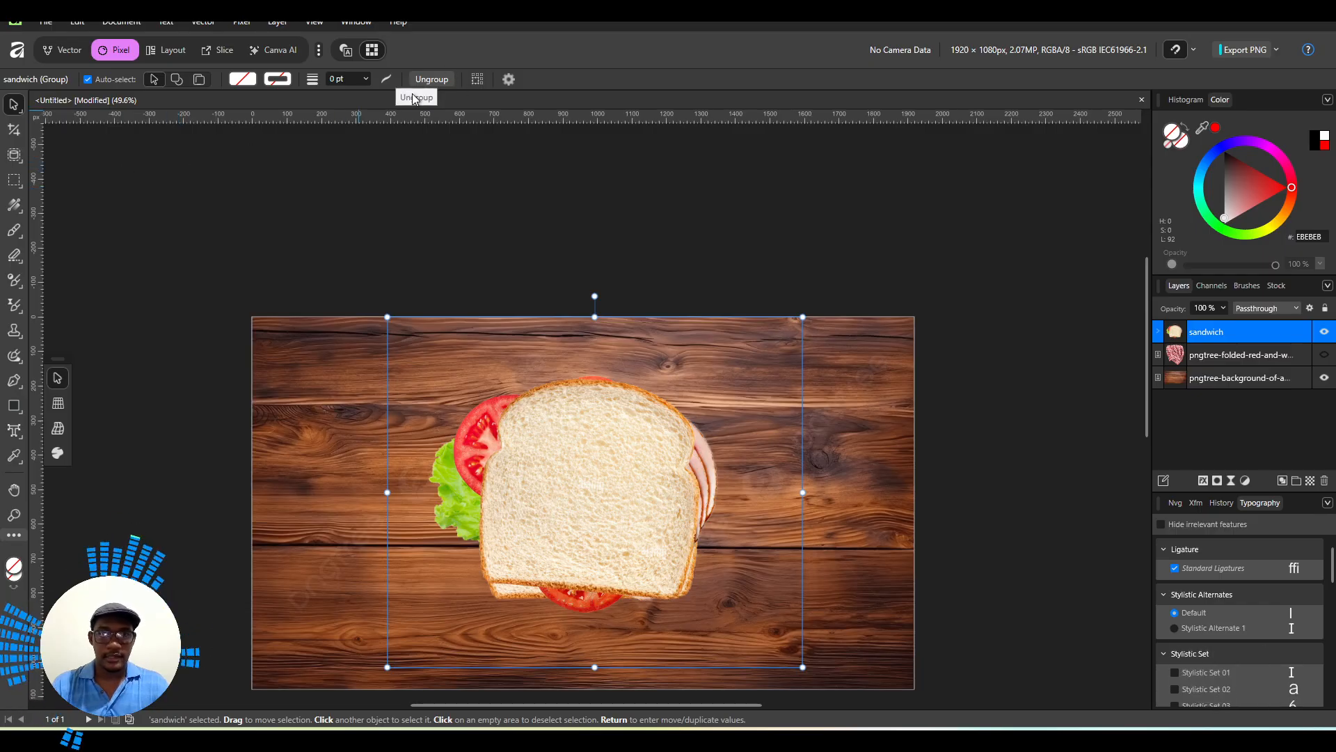
drag(595, 523, 557, 395)
scroll(614, 521, down, 1)
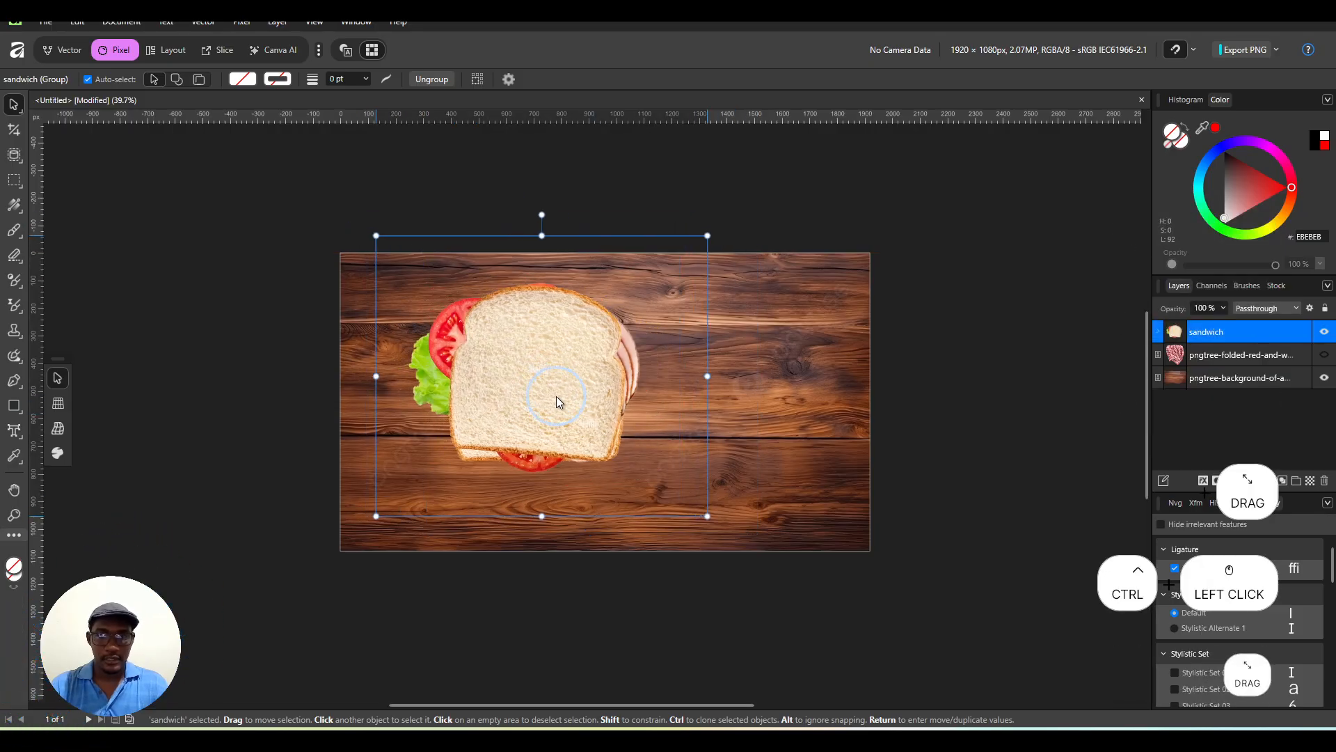
Show the hidden checkered-cloth layer and rotate the cloth counterclockwise so it lies diagonally on the background.
click(1324, 358)
click(767, 432)
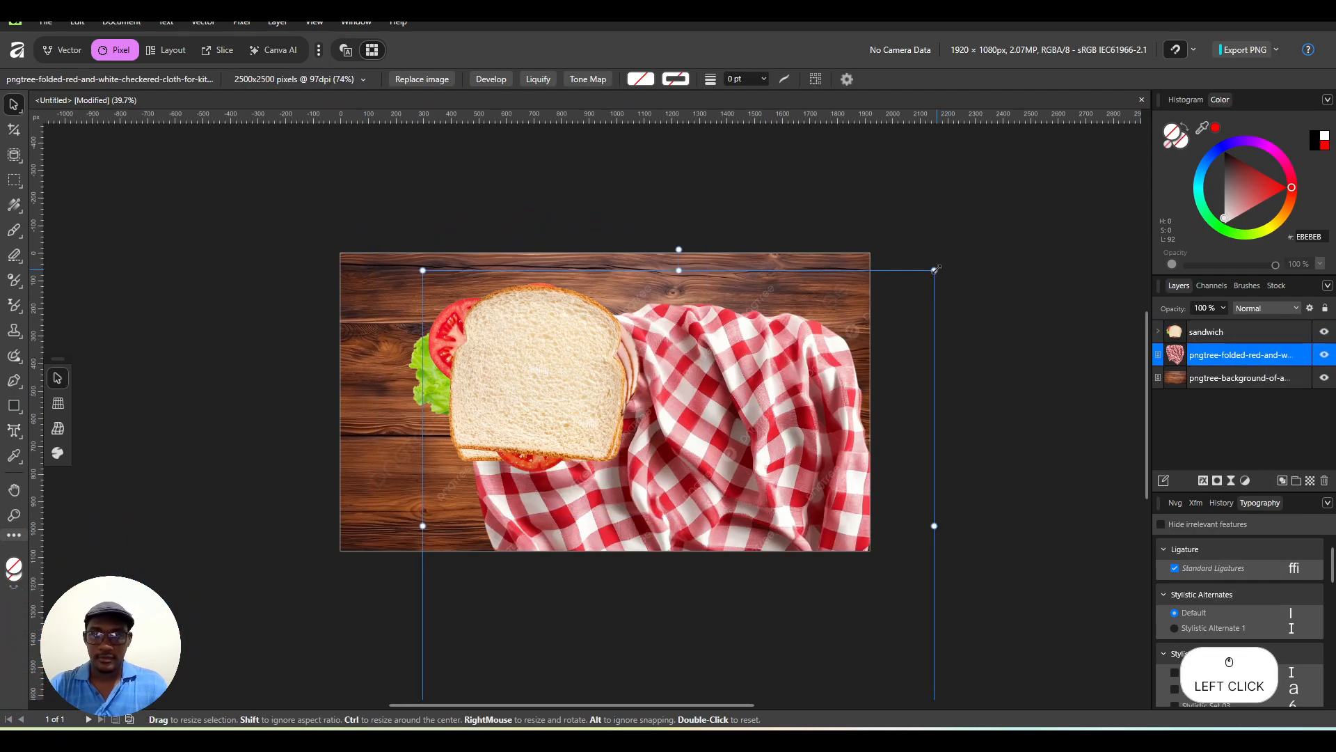
drag(937, 268, 765, 157)
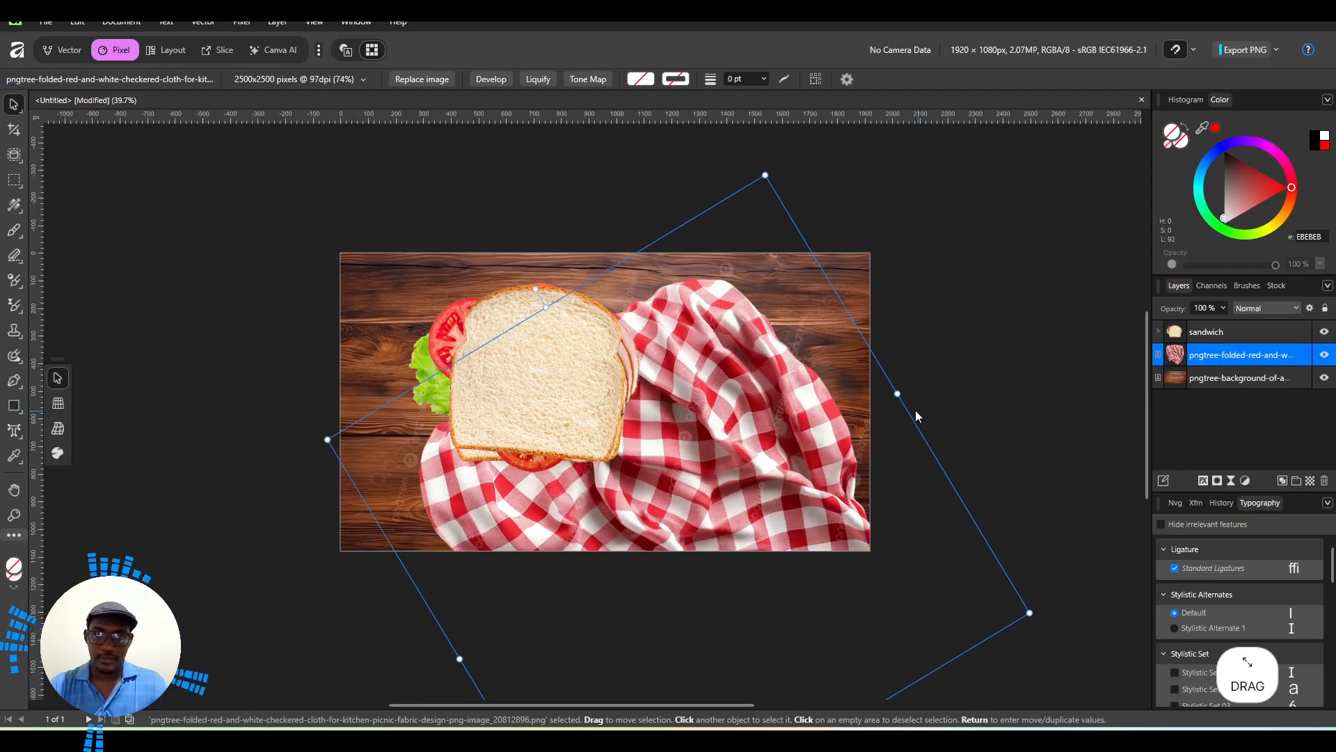
Enlarge the checkered cloth and move it down and right so it covers only the canvas's lower-right corner.
drag(897, 394, 982, 338)
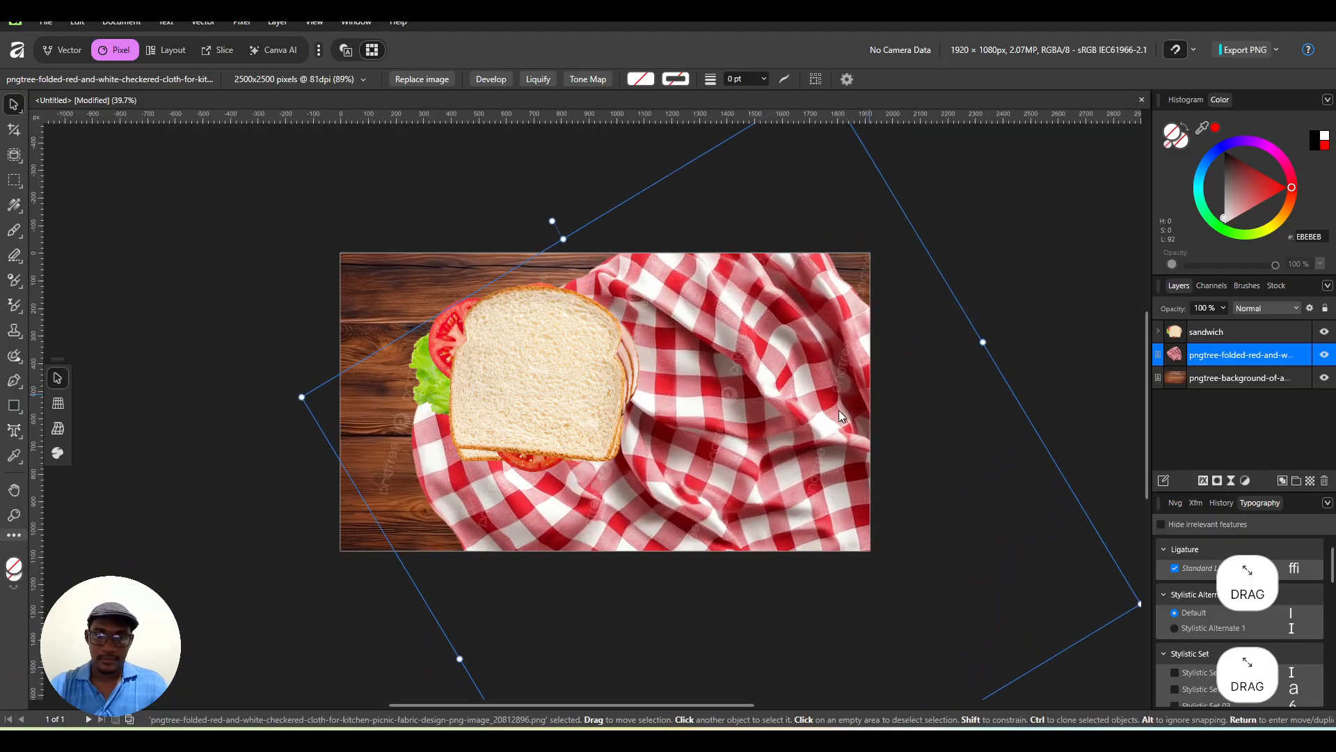
drag(776, 438, 870, 566)
click(900, 266)
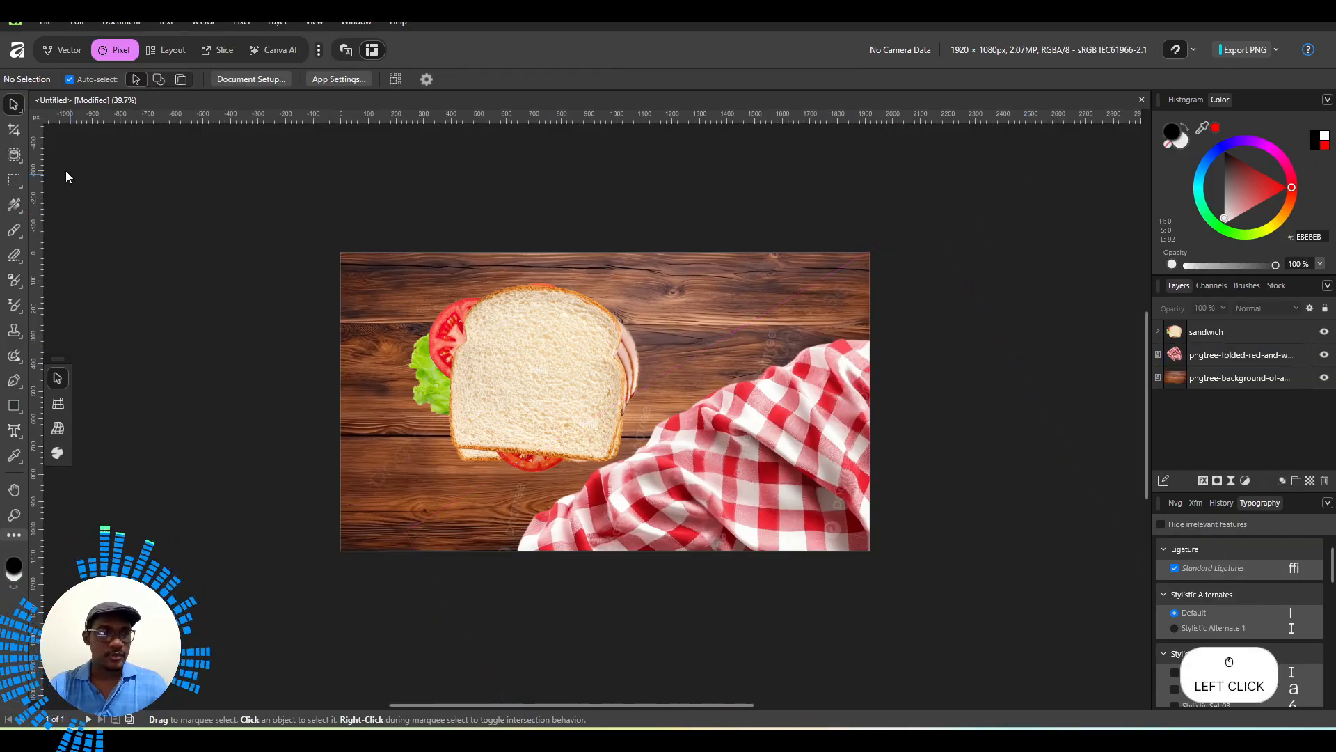
Compare the composition with the sandwich group hidden and shown.
click(1325, 333)
click(1326, 333)
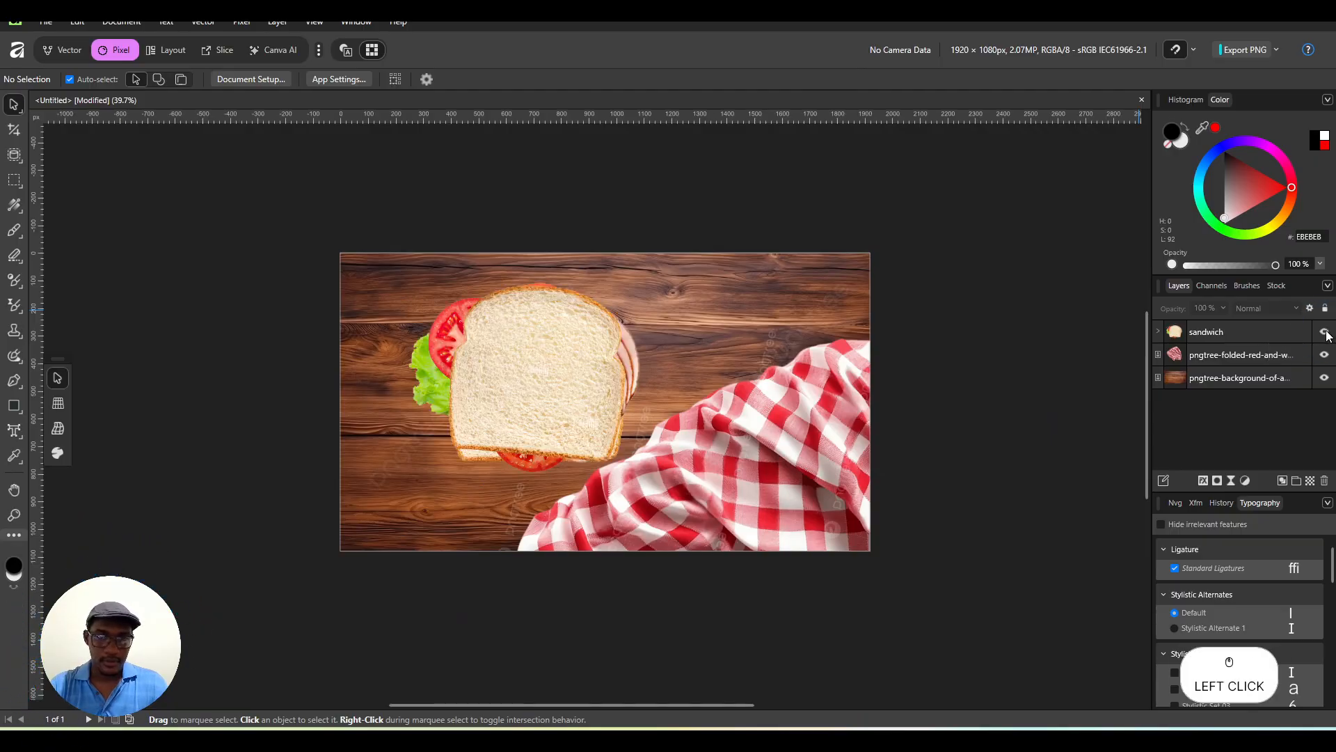
click(1325, 333)
click(1323, 334)
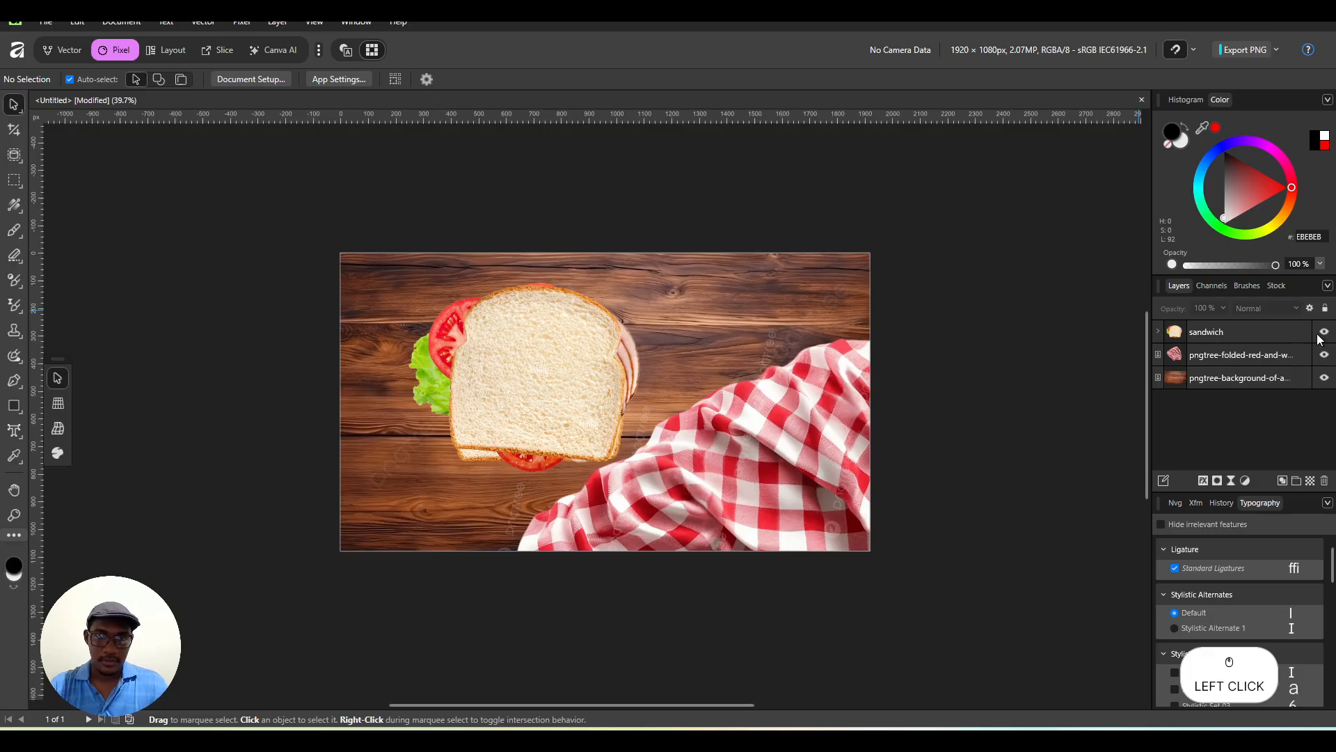
Mask the checkered-cloth layer to the cloth using an object selection, and clear the pixel selection.
click(1230, 360)
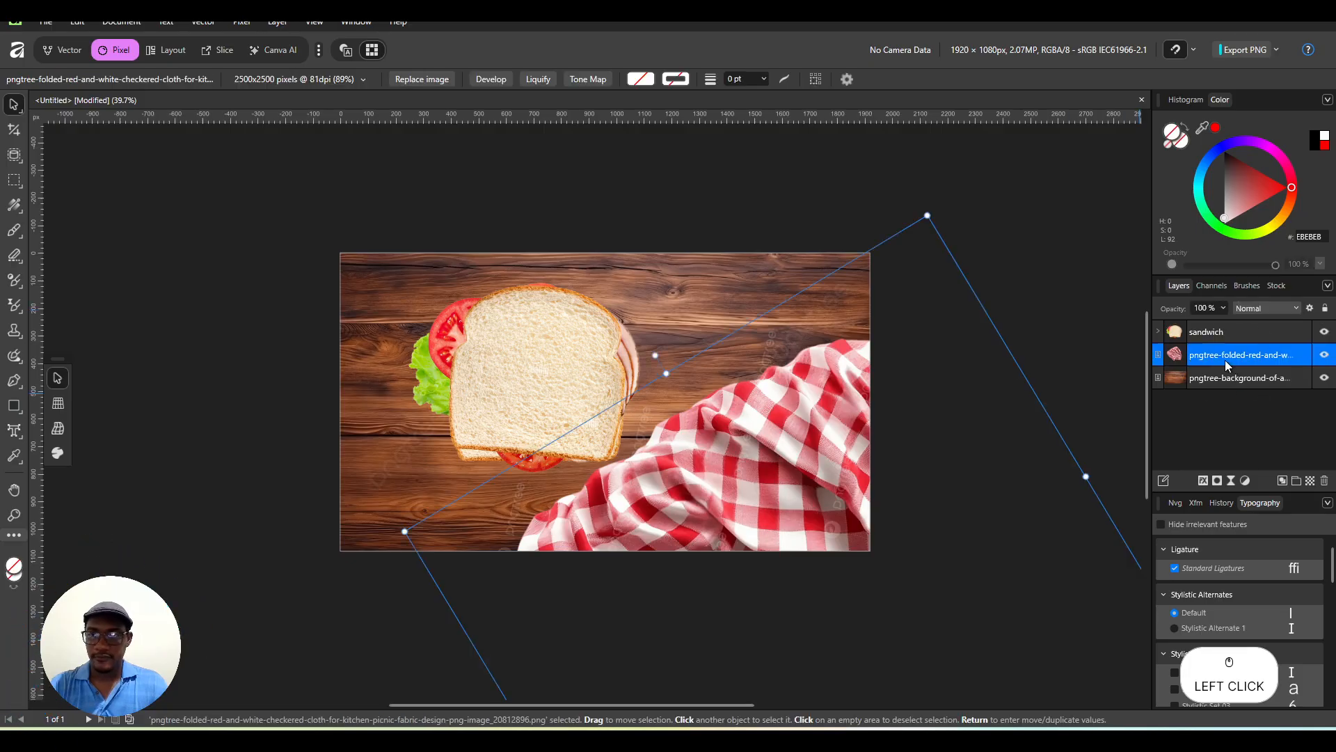
click(13, 156)
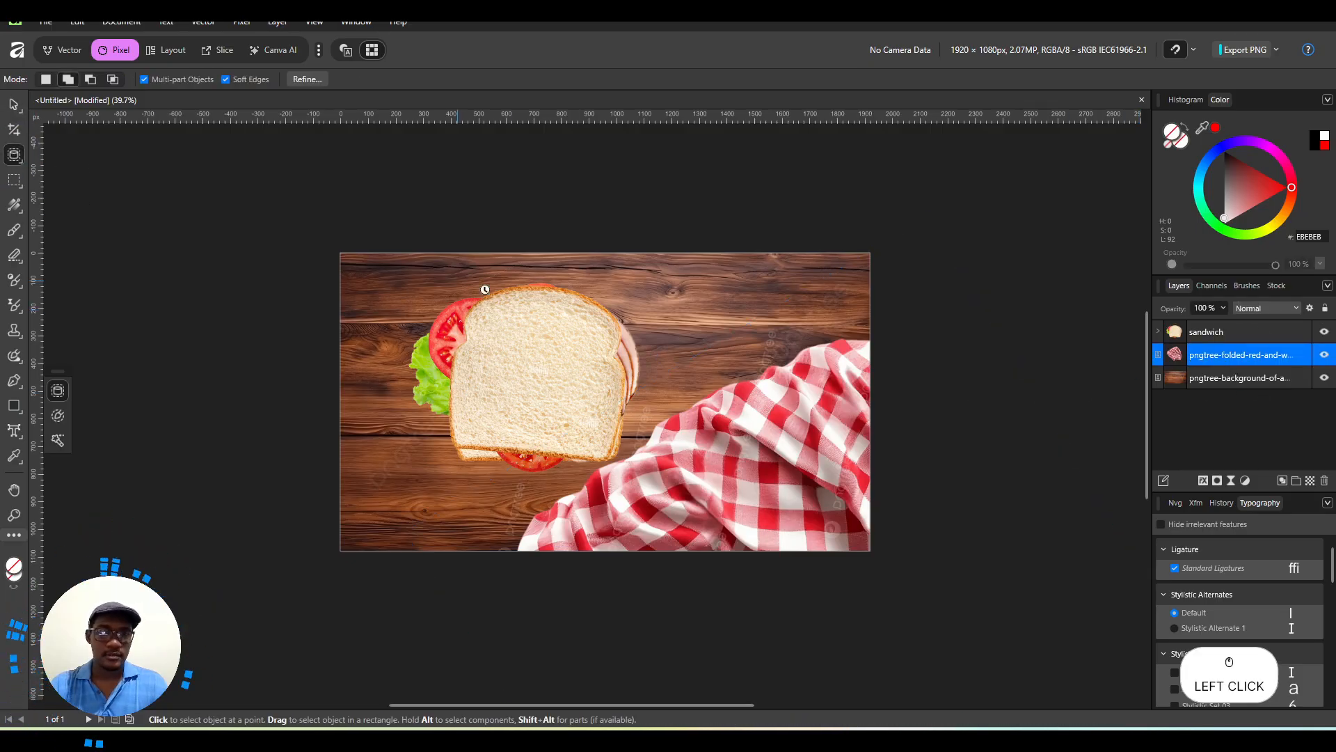
click(731, 449)
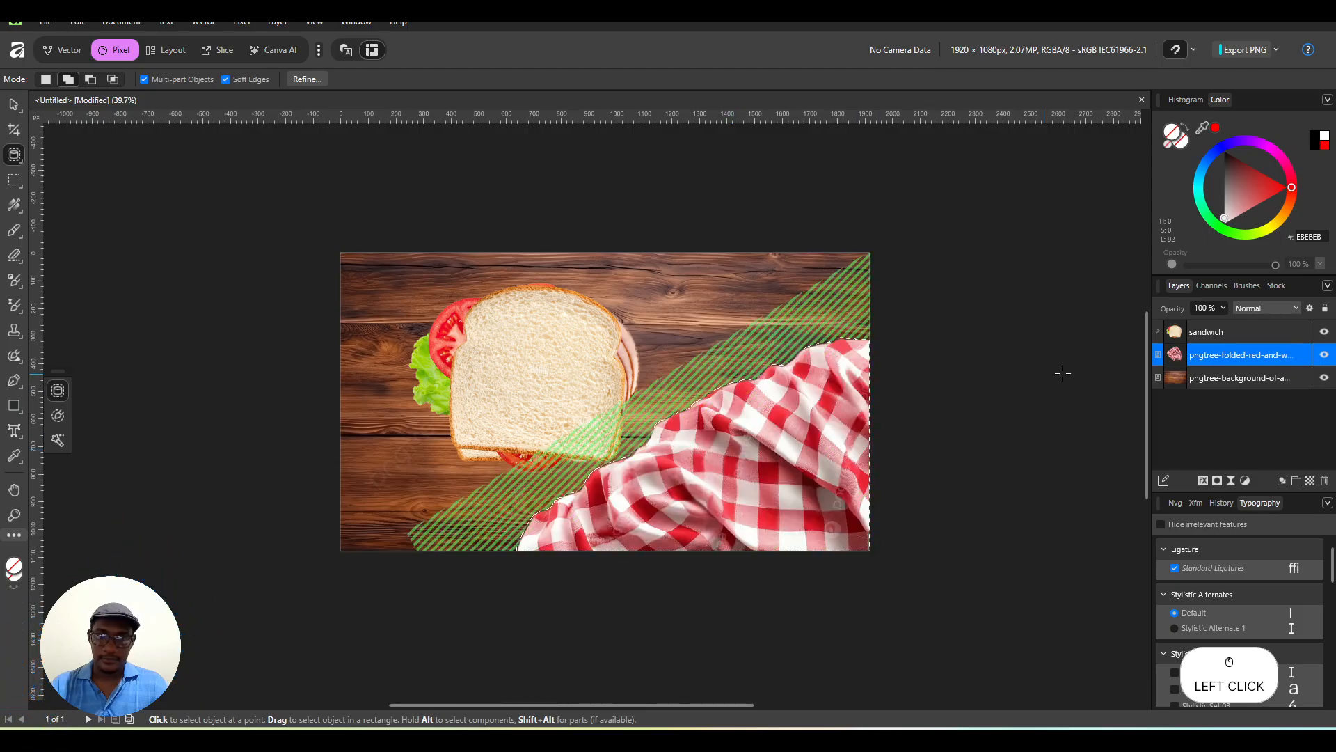
click(1217, 480)
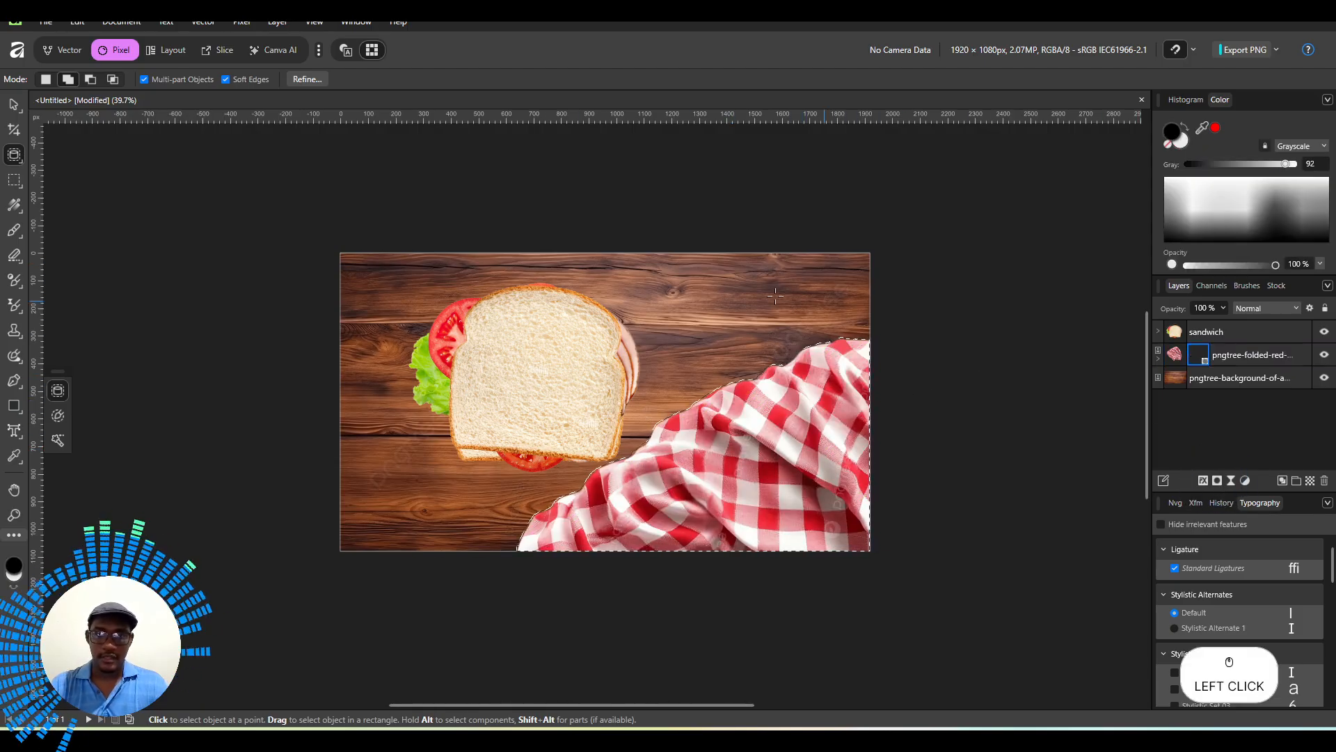
key(m)
click(179, 219)
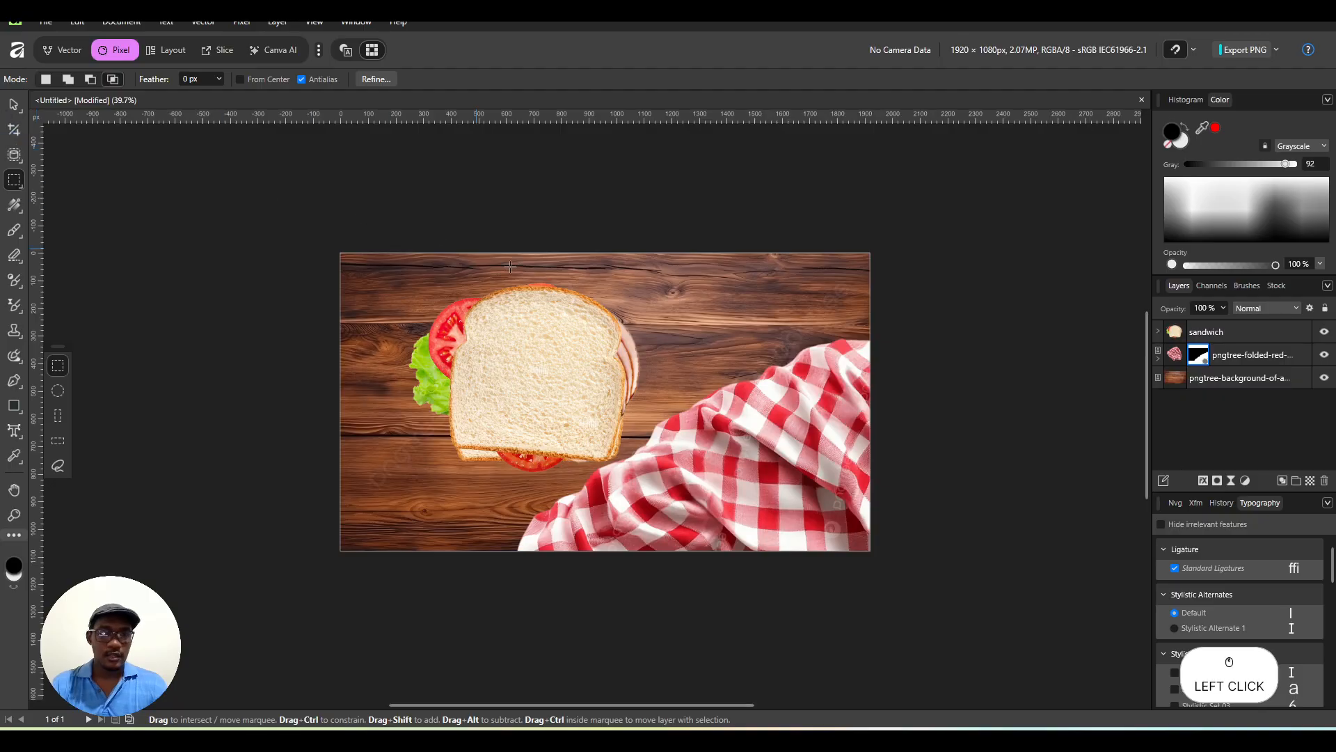
Move the sandwich group further left, away from the checkered cloth, and deselect it.
click(13, 105)
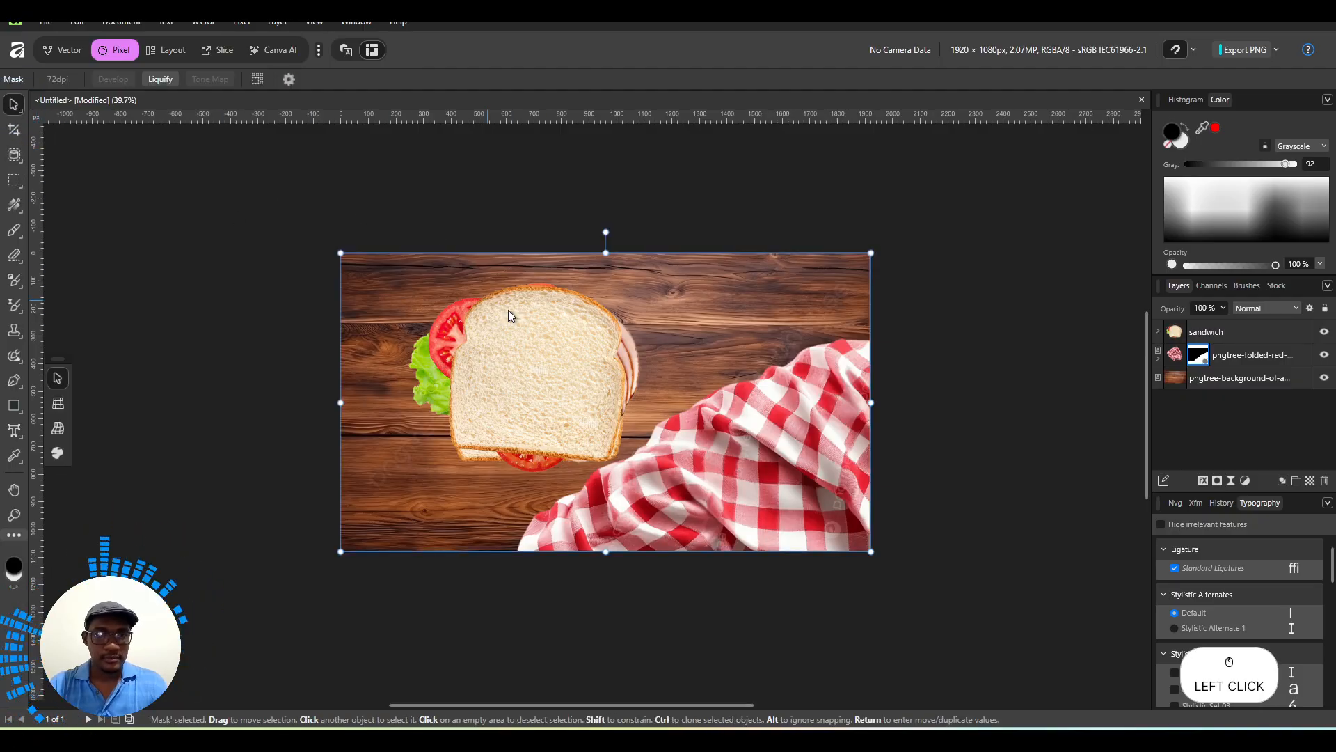
click(519, 359)
key(ctrl+z)
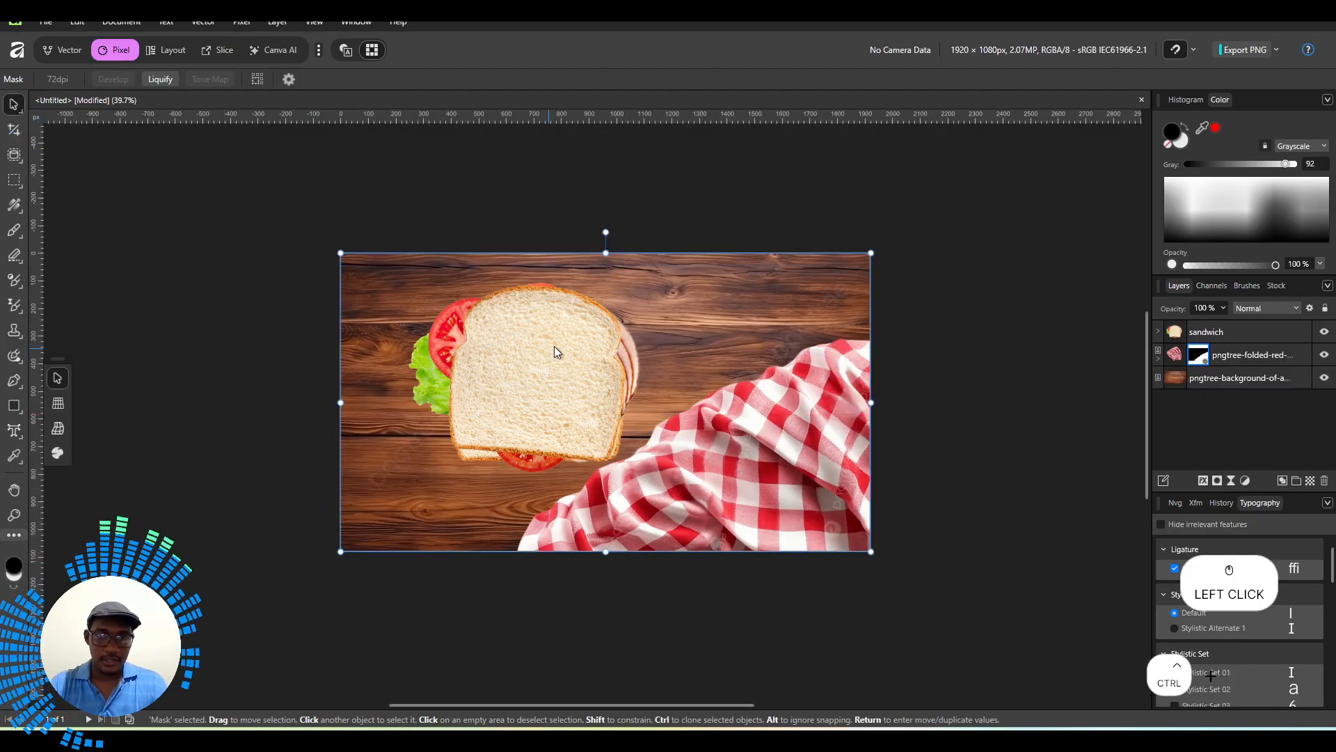
click(898, 326)
click(1051, 230)
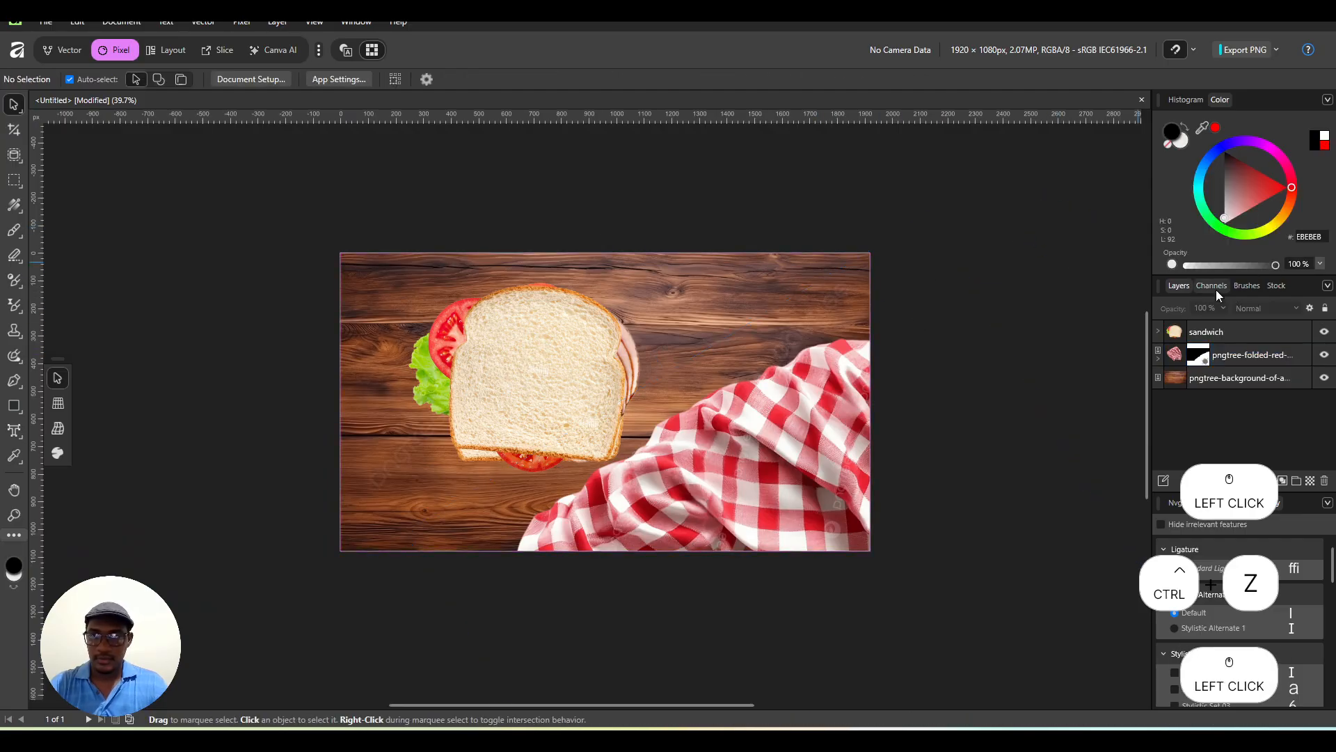
click(1220, 331)
drag(527, 344, 478, 347)
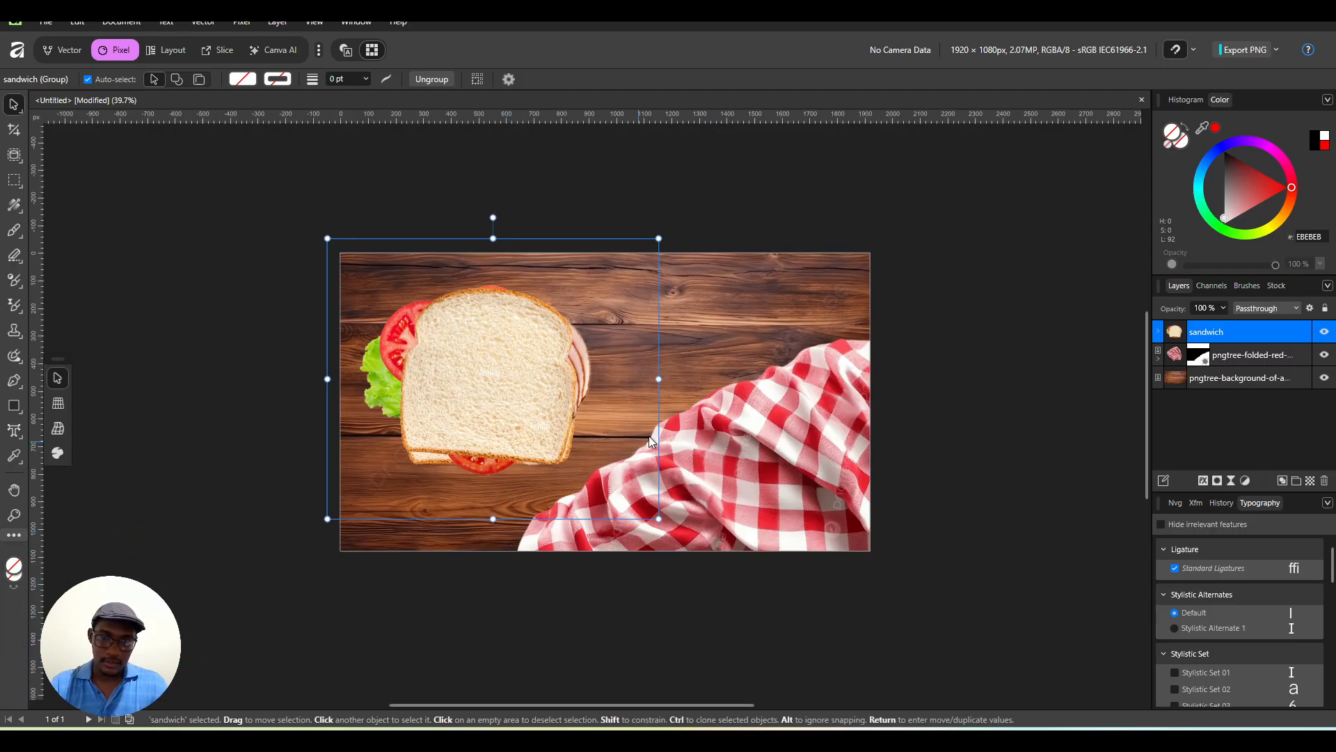
click(982, 272)
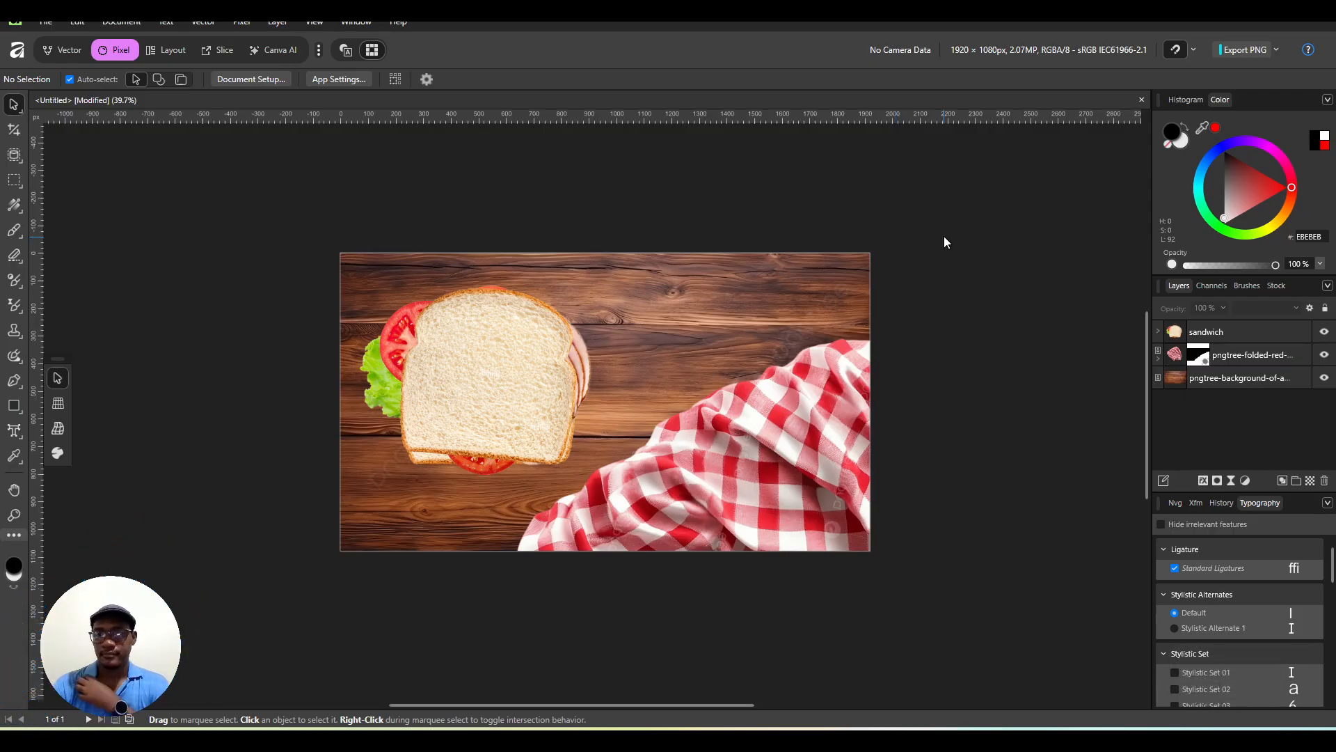
Enable the Outer Shadow layer effect on the checkered-cloth layer and display its settings beside the cloth.
click(1228, 357)
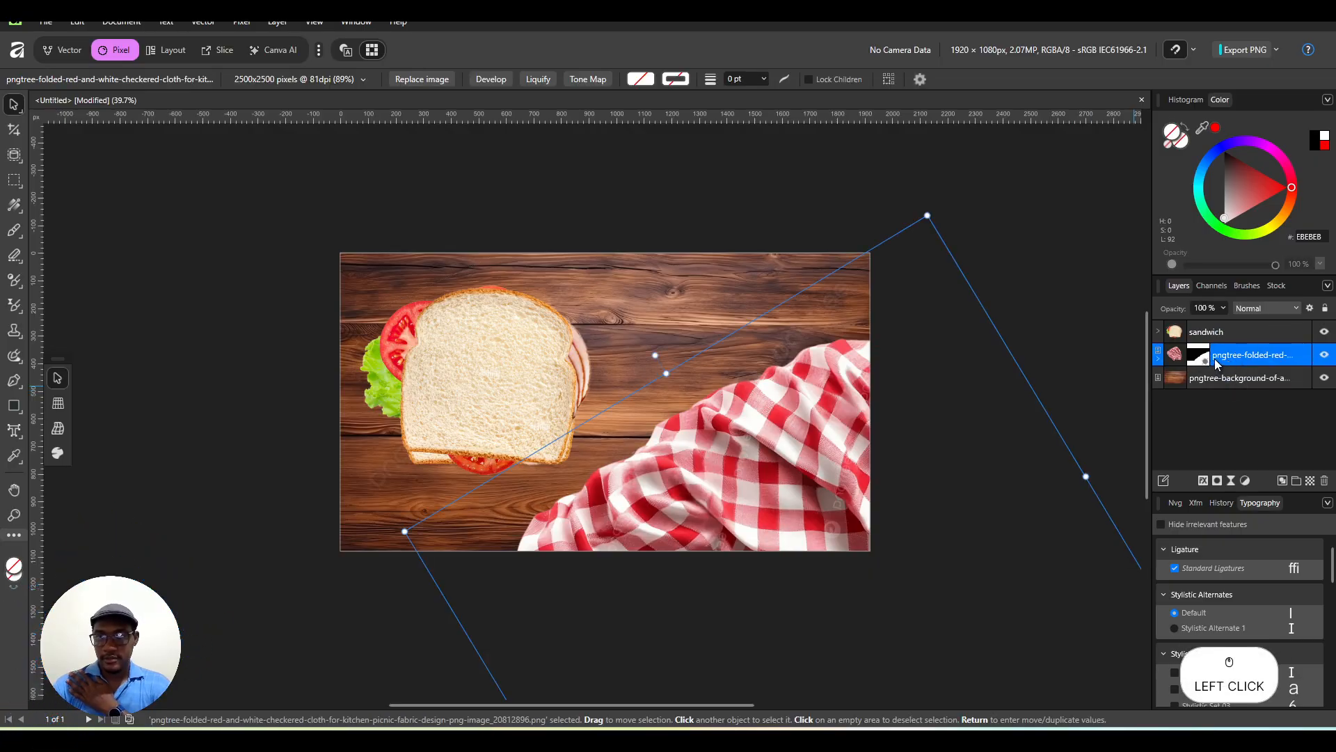
click(1204, 481)
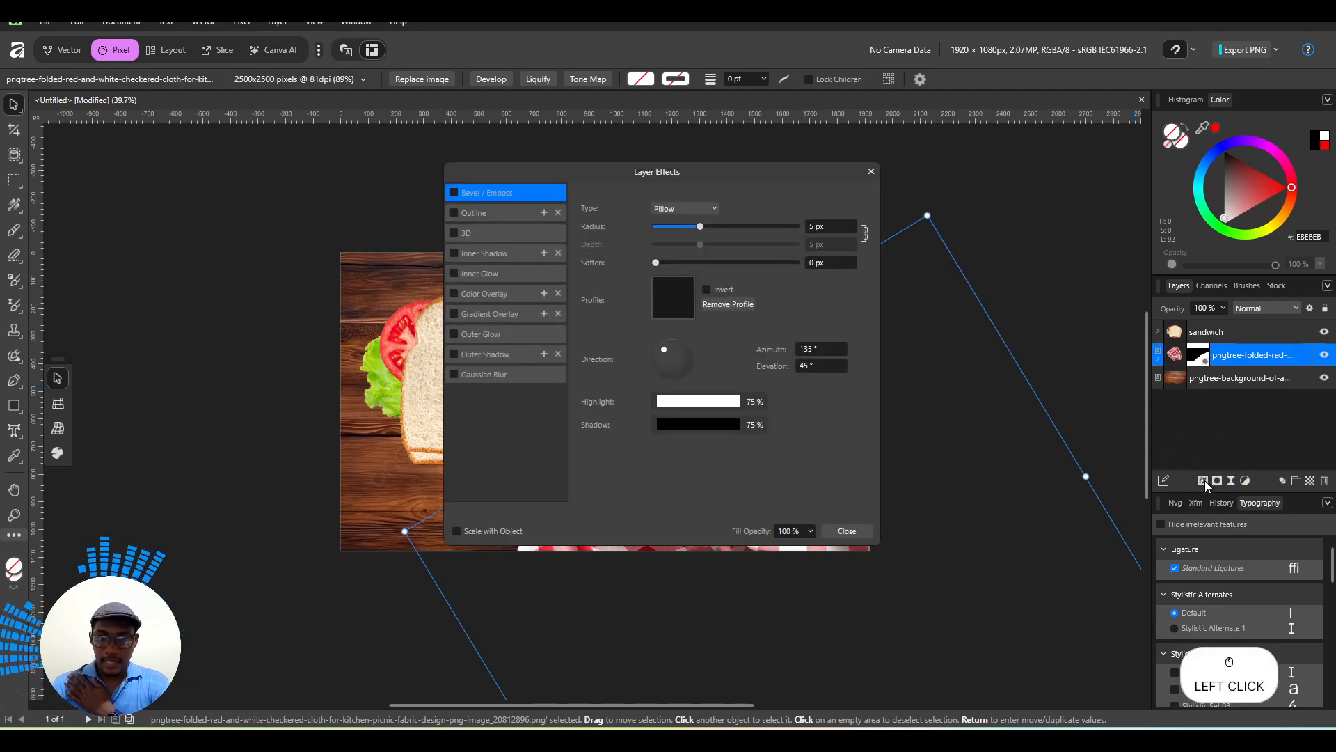
drag(714, 175, 345, 160)
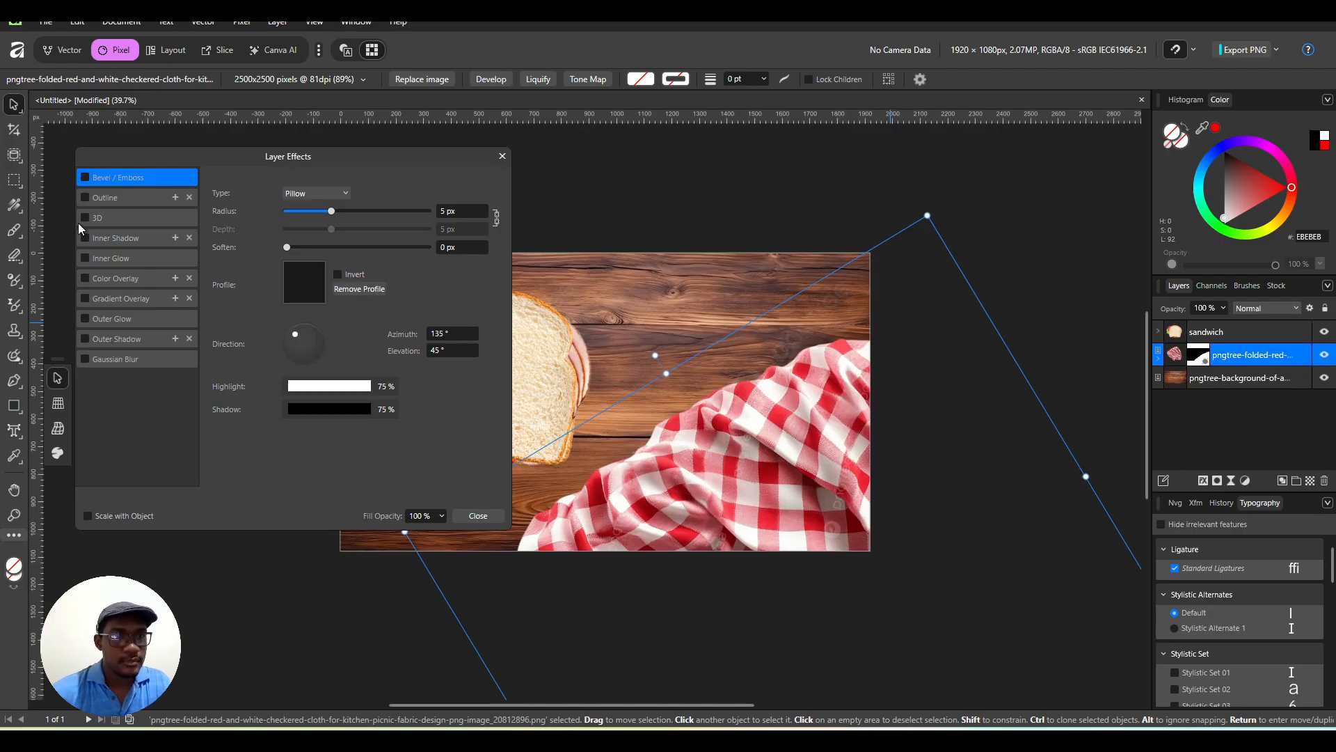
click(84, 338)
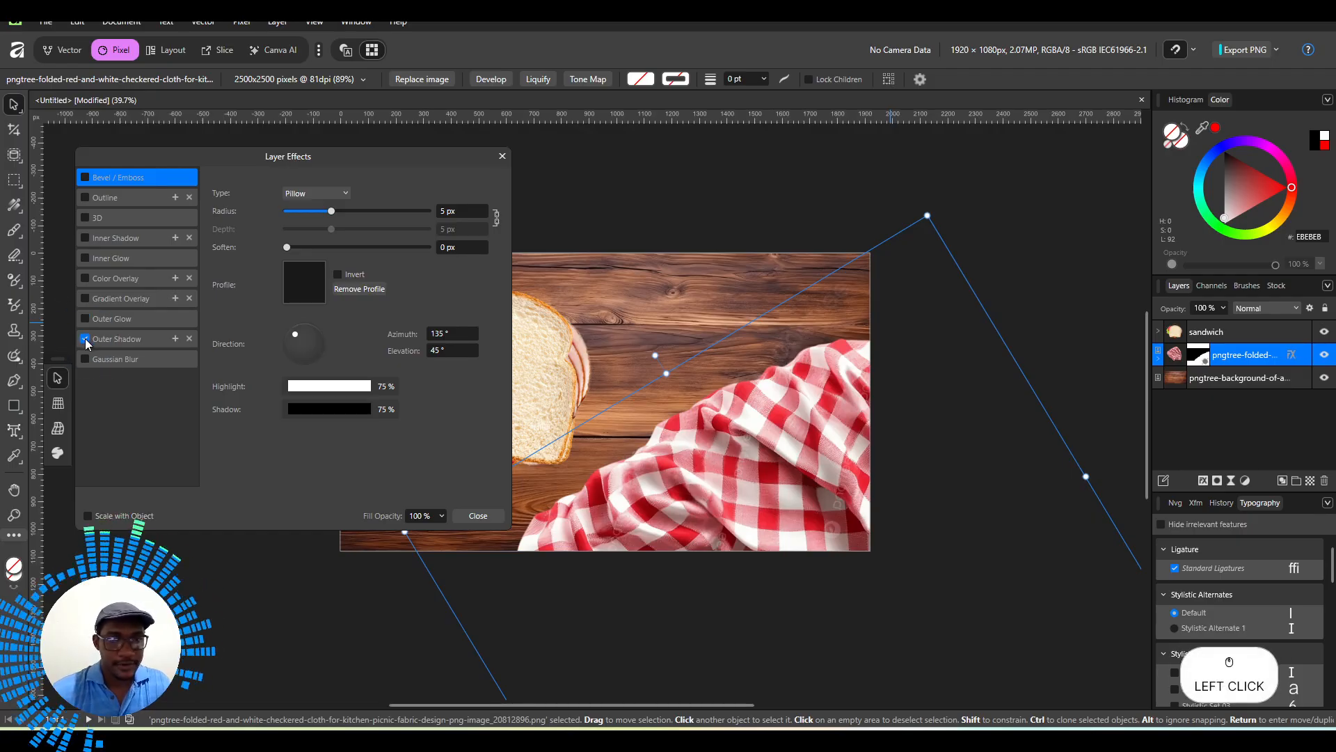
click(123, 340)
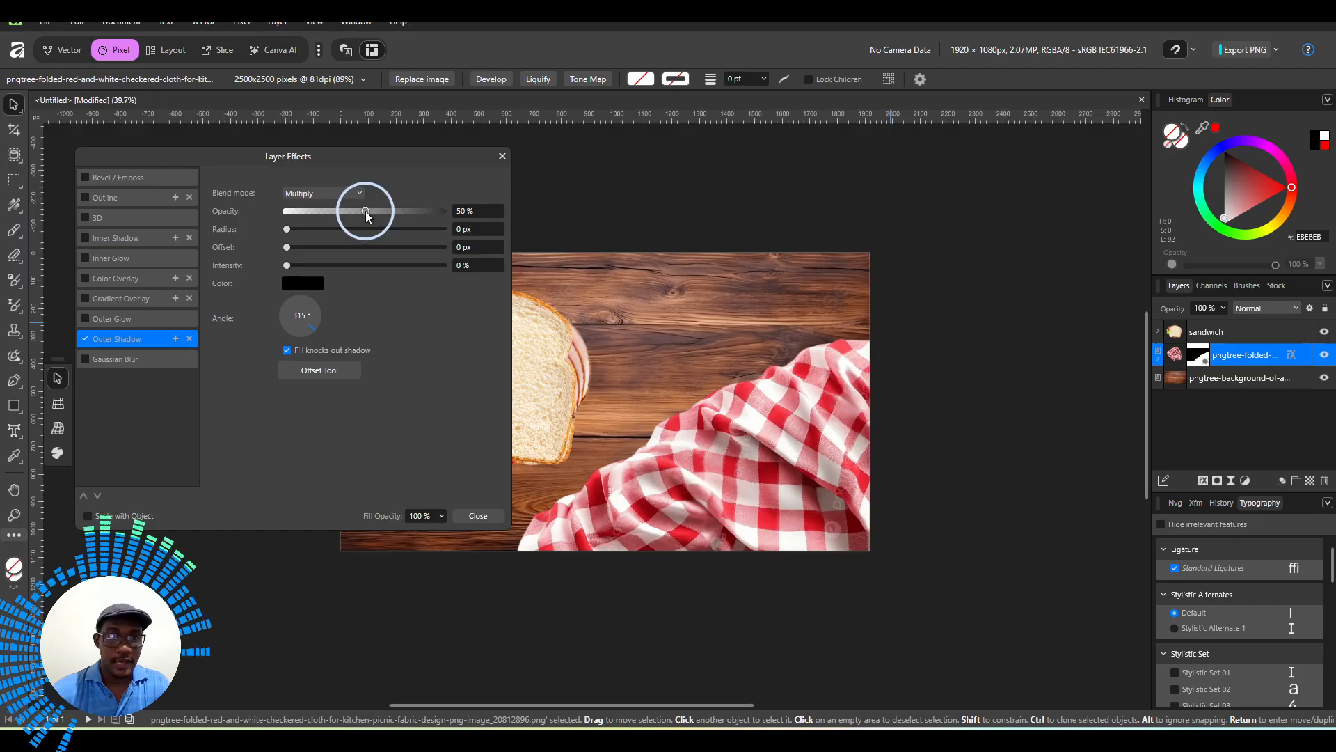
Set the cloth's outer shadow radius to 100 px, keeping its opacity at 50 %.
drag(366, 212, 391, 210)
key(ctrl+z)
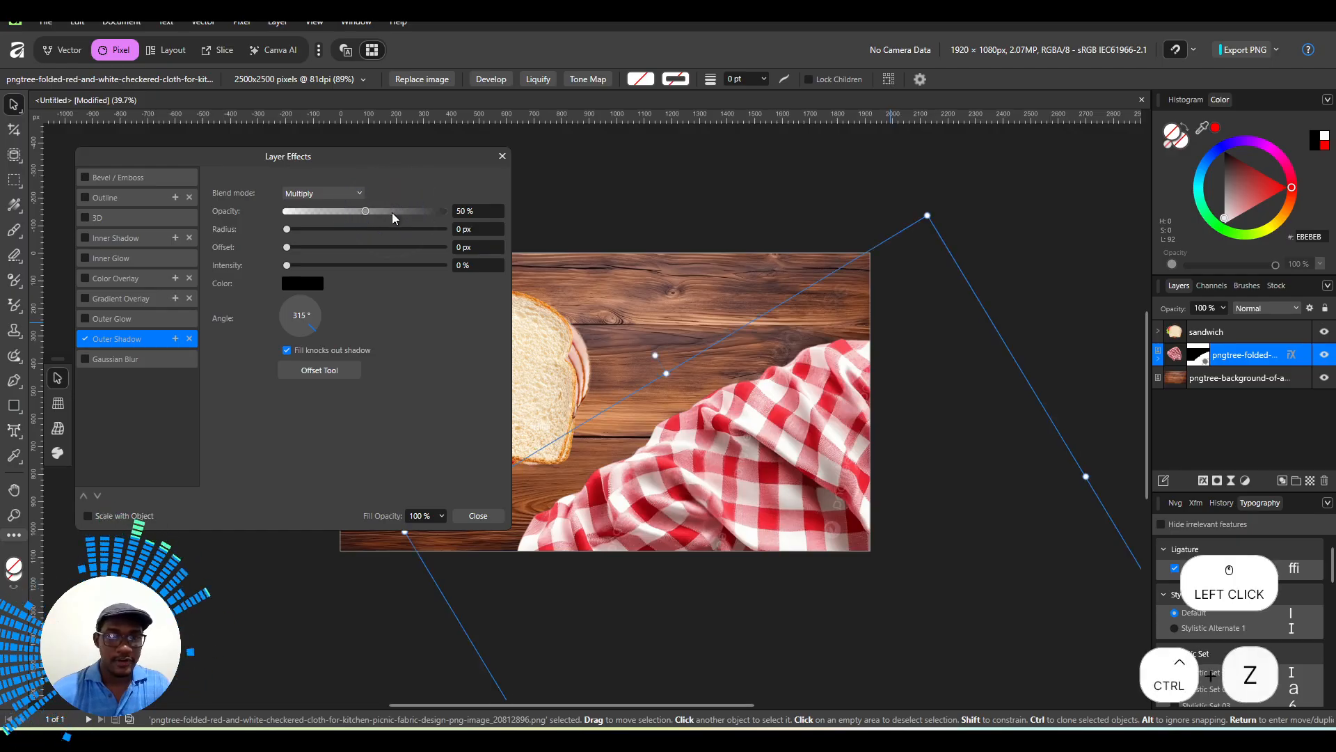
click(297, 228)
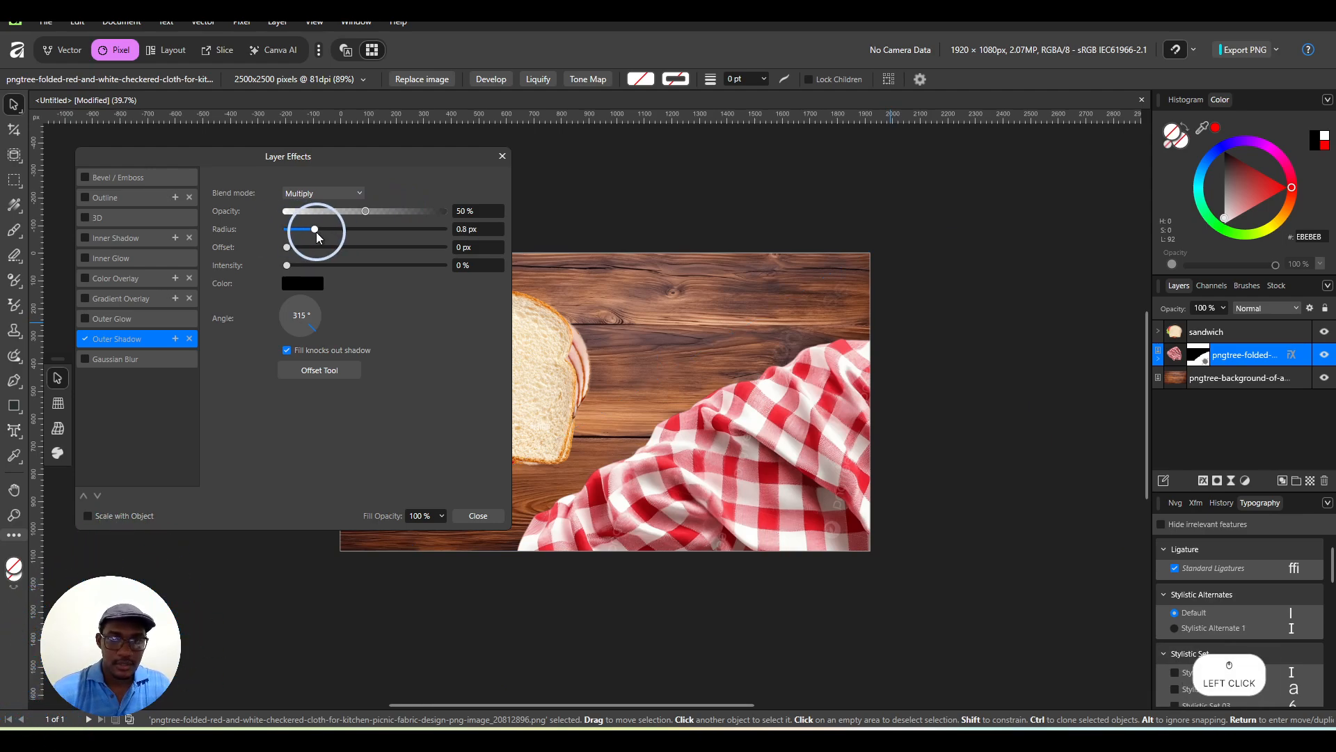
drag(317, 232, 452, 219)
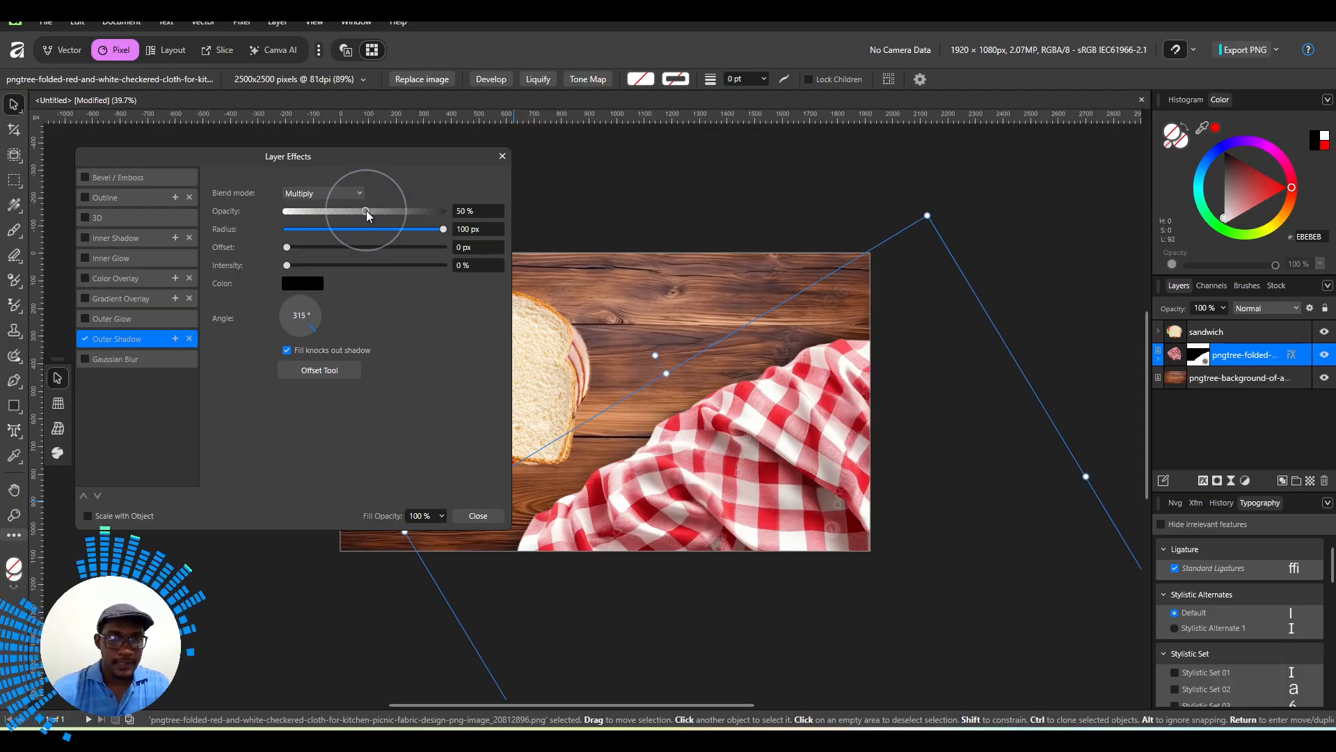
Try a 135° angle and a 20.8 px offset for the cloth's outer shadow.
mouse_move(366, 210)
mouse_down()
mouse_move(477, 208)
mouse_move(348, 220)
mouse_move(413, 208)
mouse_move(368, 204)
mouse_move(399, 205)
mouse_move(290, 224)
mouse_move(360, 217)
mouse_up()
drag(370, 221, 365, 213)
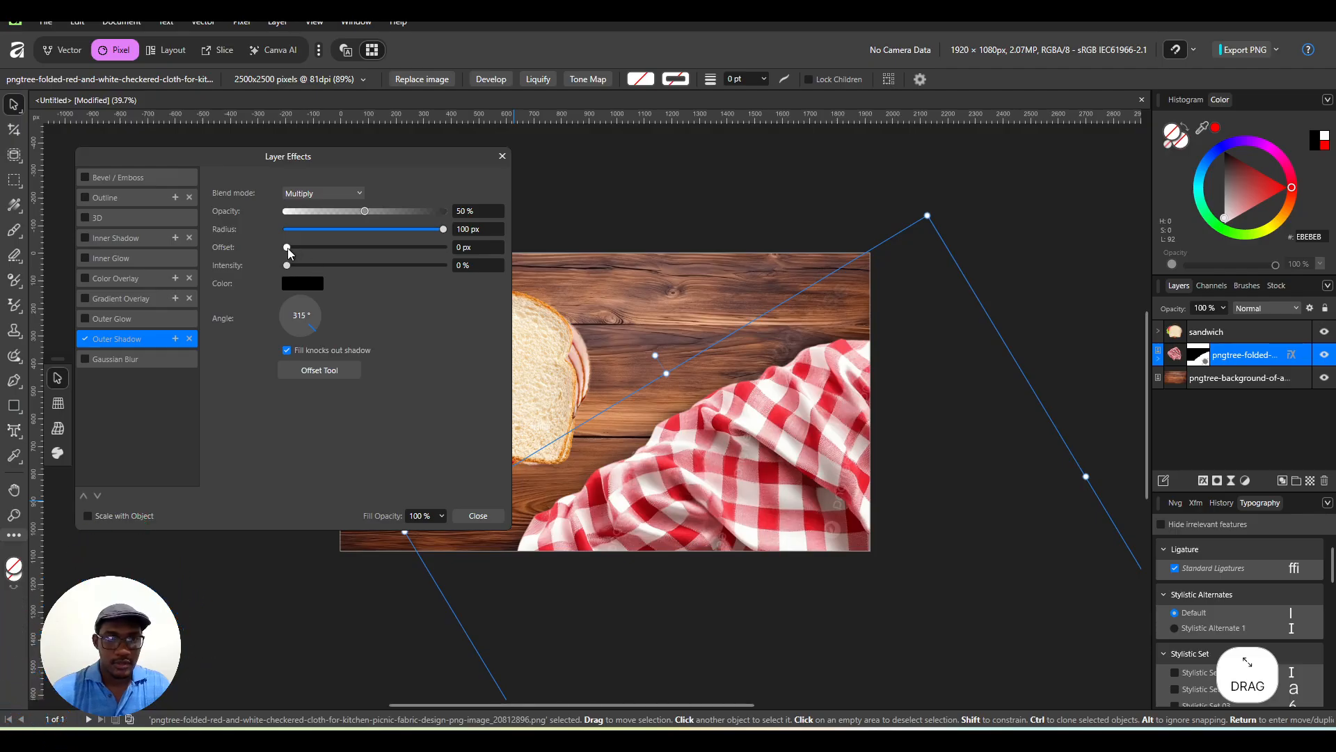
mouse_move(288, 247)
mouse_down()
mouse_move(473, 259)
mouse_move(232, 253)
mouse_move(477, 269)
mouse_move(284, 257)
mouse_up()
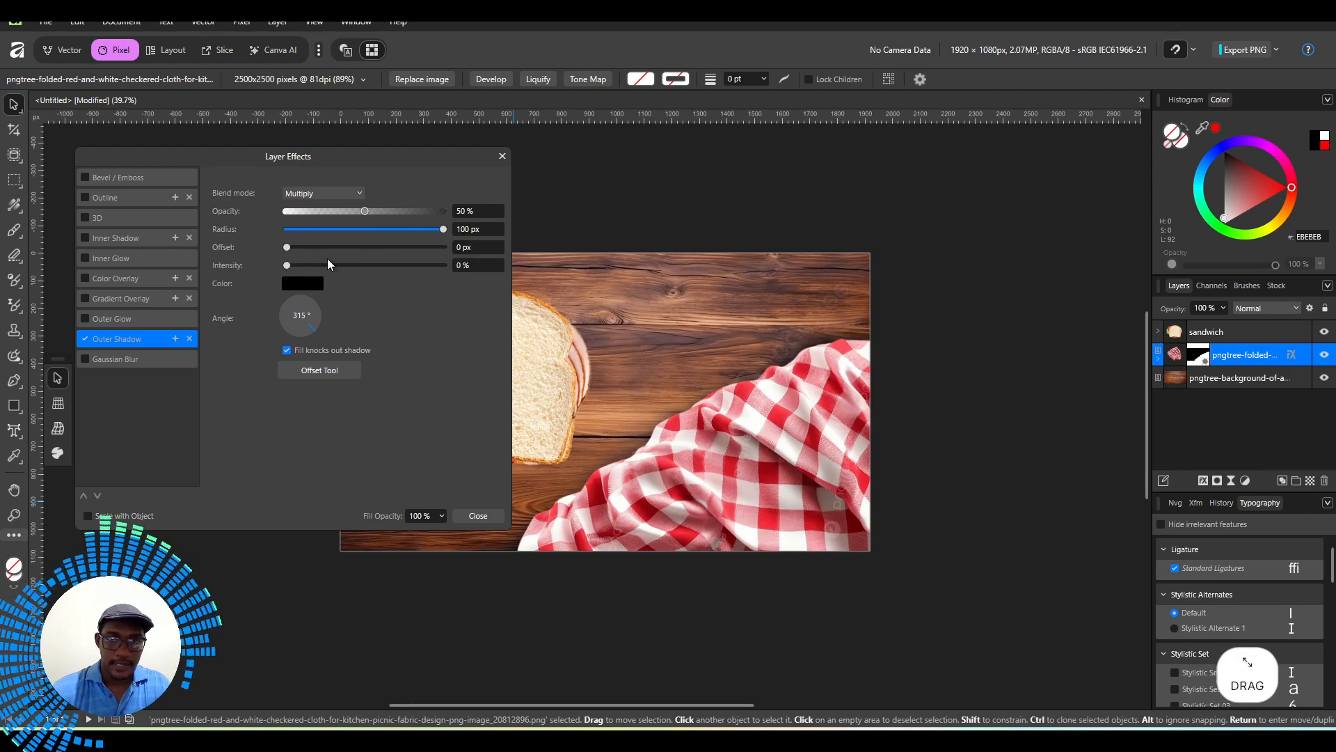
click(331, 374)
drag(310, 327, 265, 316)
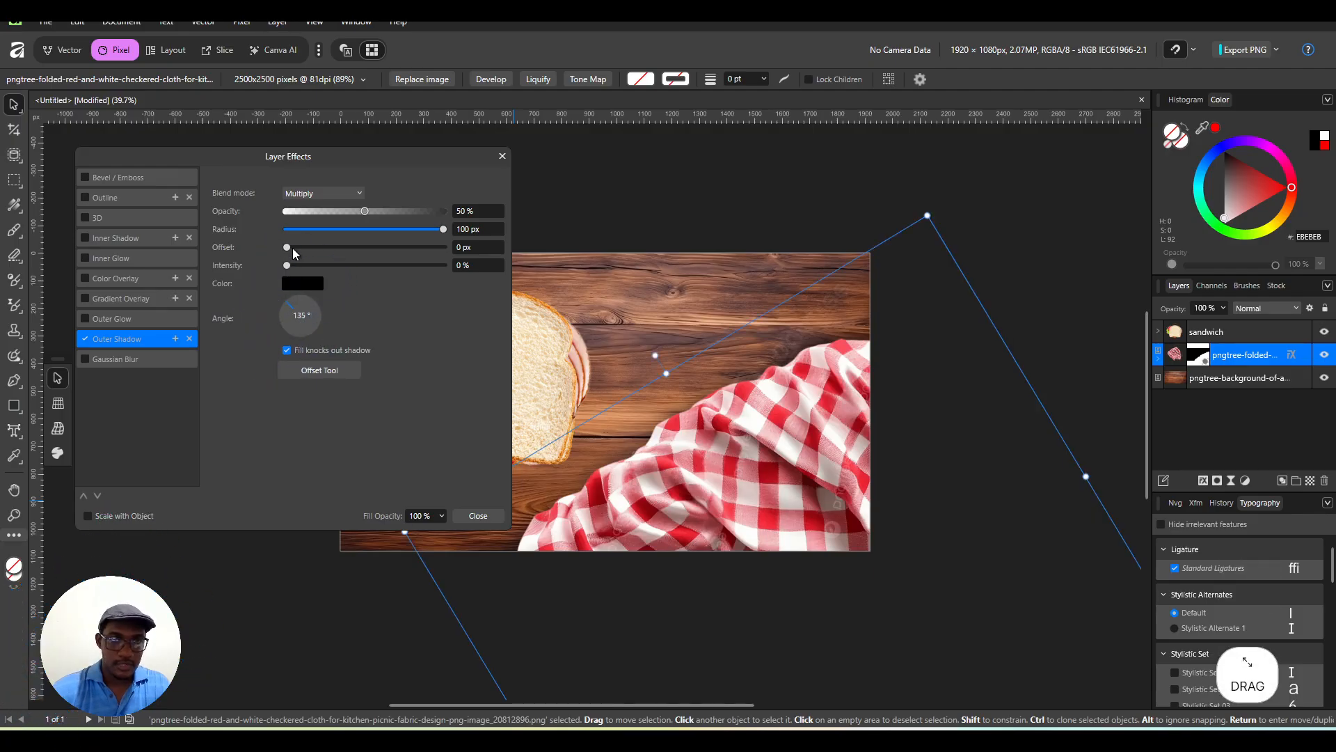
drag(289, 246, 373, 251)
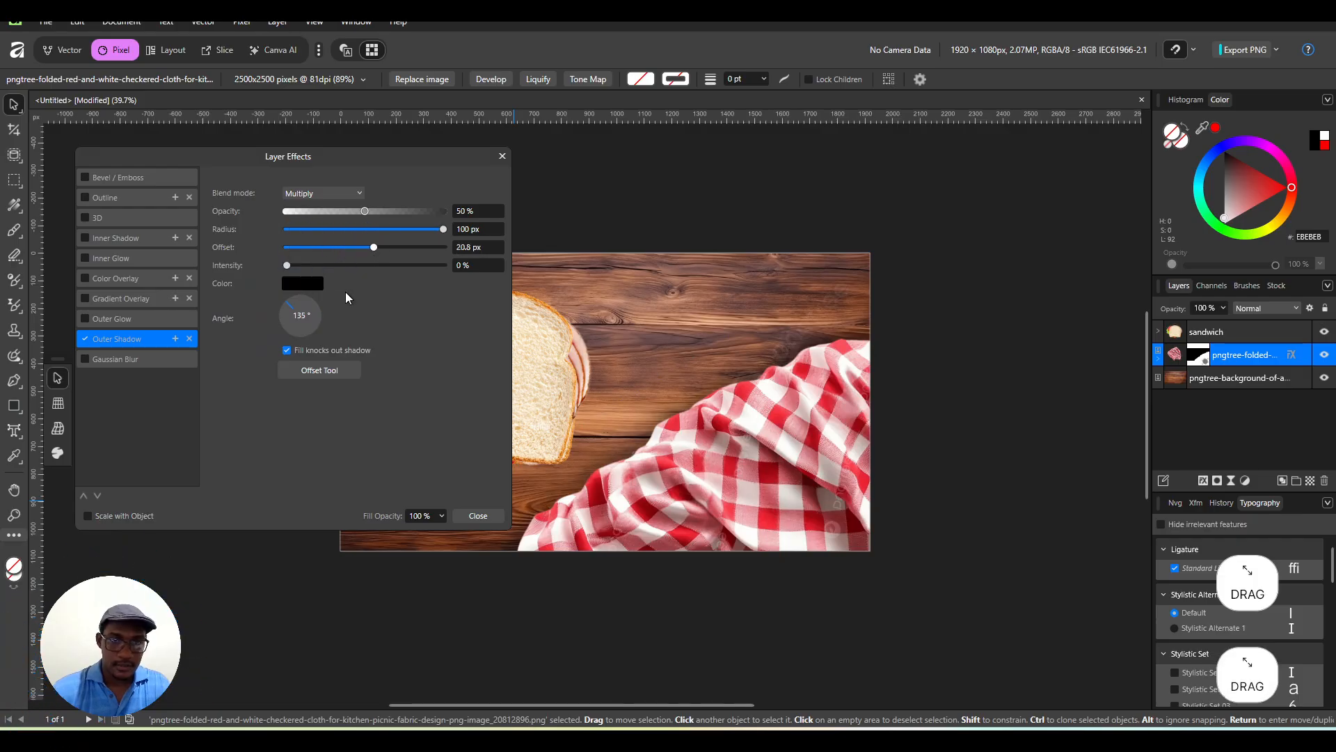
drag(285, 301, 251, 292)
Use the Offset Tool on the canvas to set the cloth's shadow to a 73.1 px offset at 207°, and deselect the cloth.
click(319, 370)
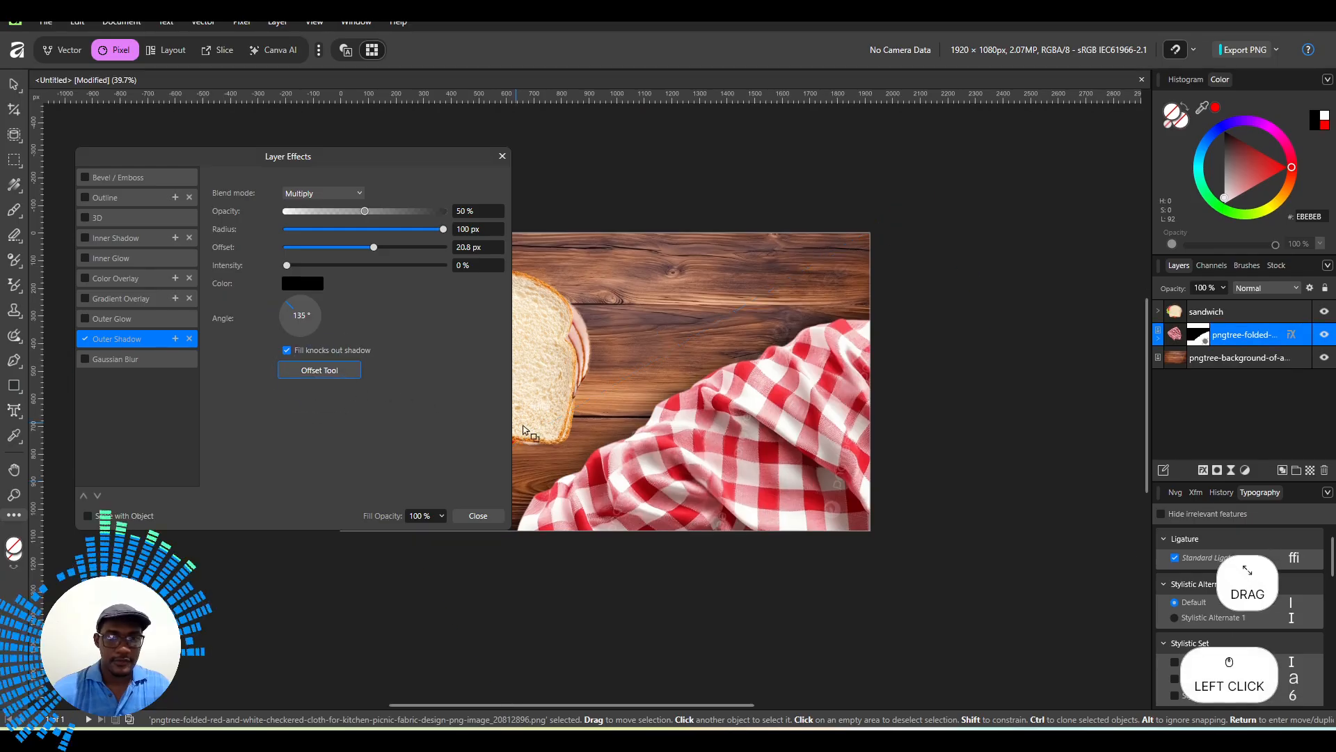
mouse_move(651, 456)
mouse_down()
mouse_move(614, 402)
mouse_move(653, 355)
mouse_move(621, 427)
mouse_move(633, 466)
mouse_up()
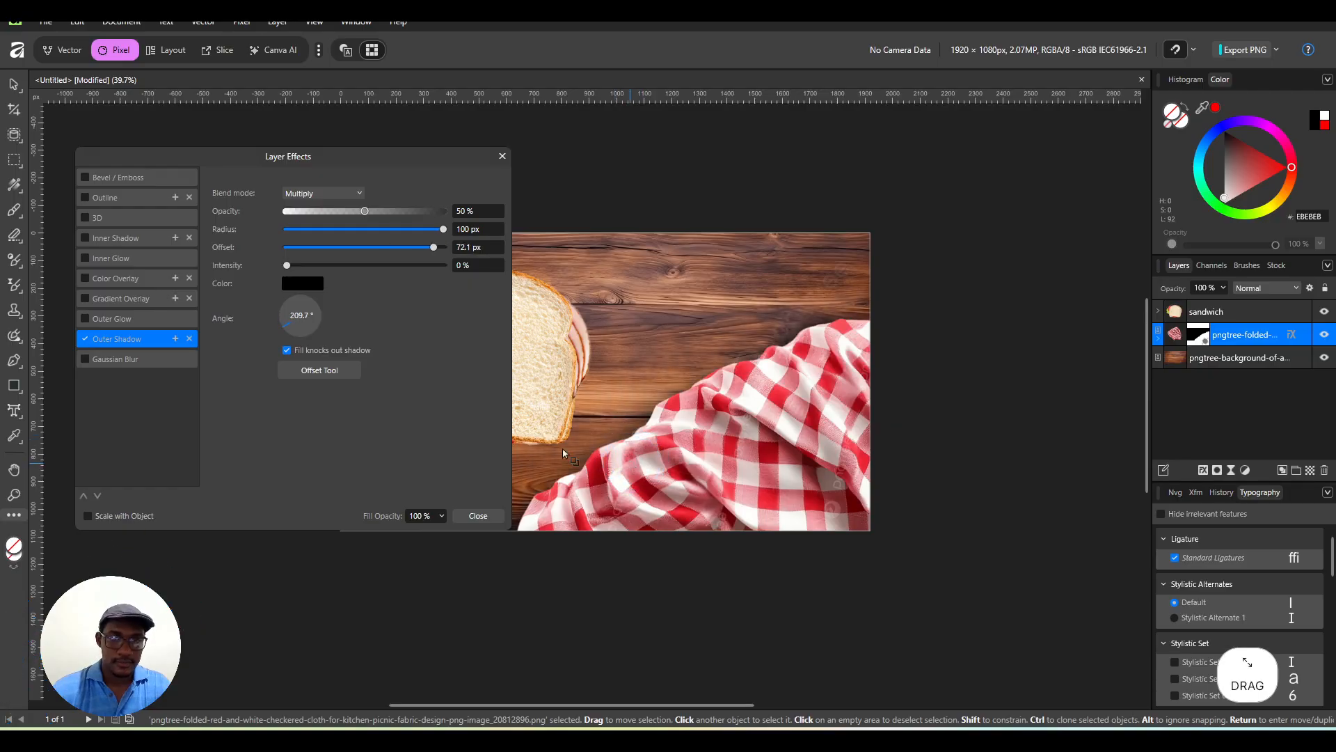
click(288, 351)
click(288, 350)
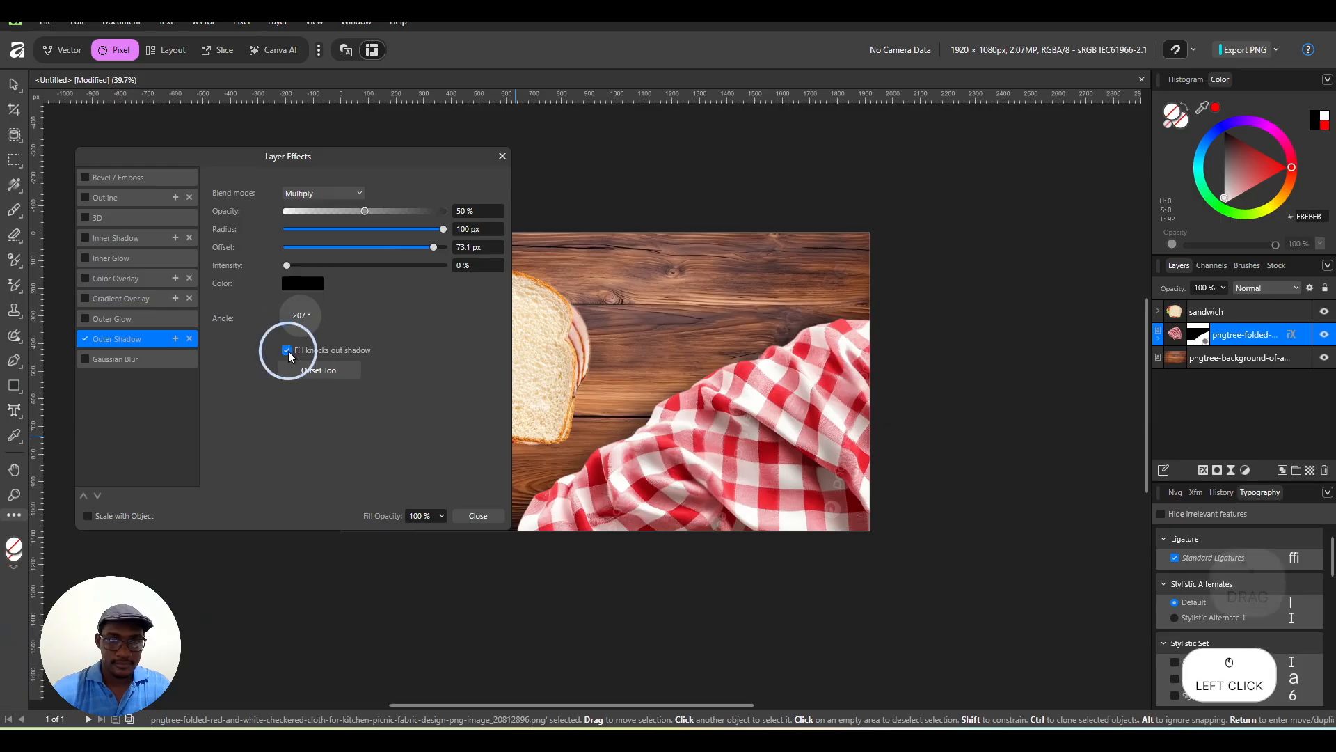
click(426, 313)
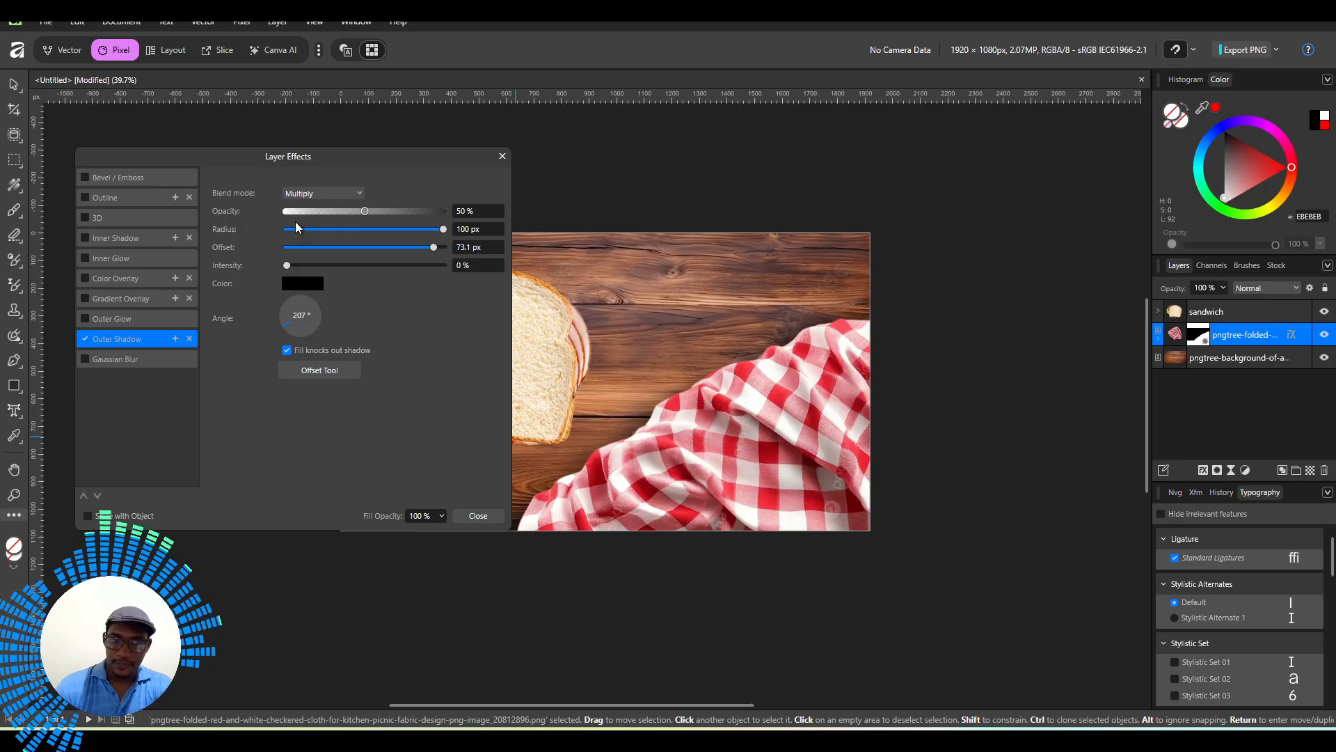
click(479, 516)
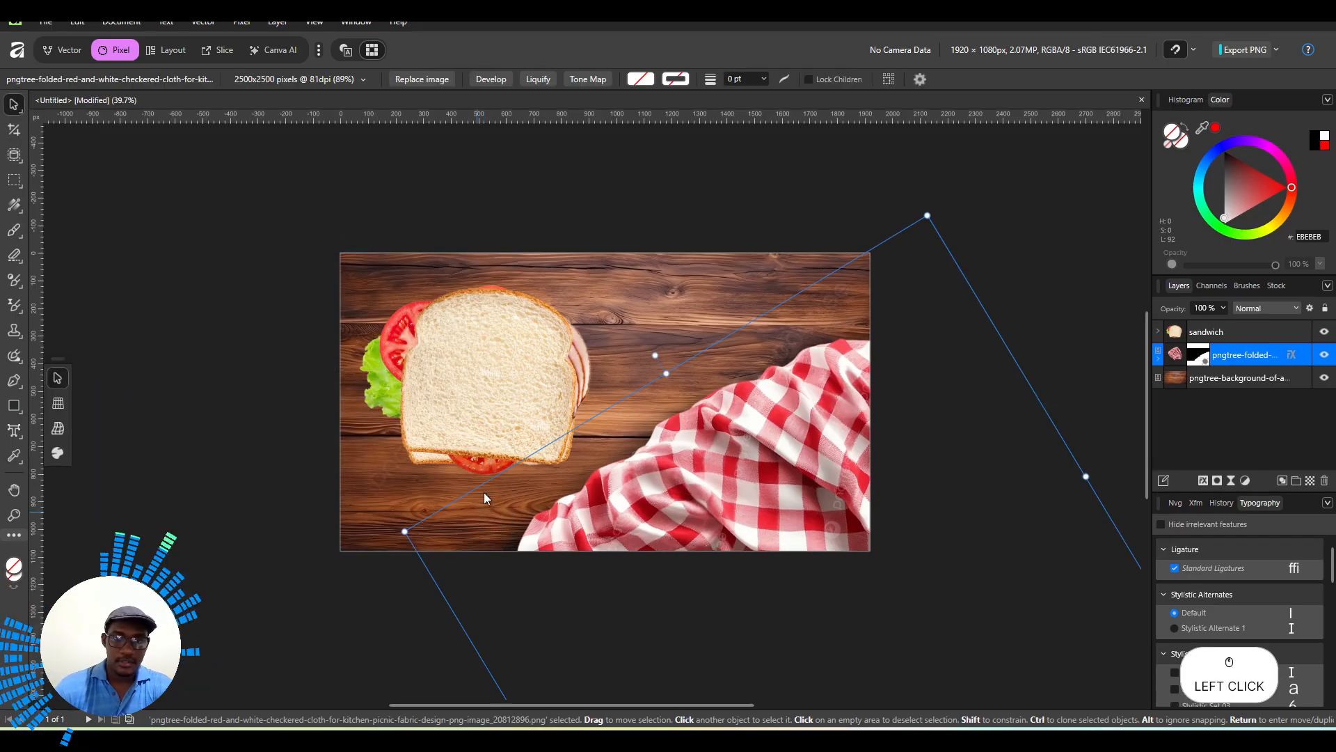
click(1012, 219)
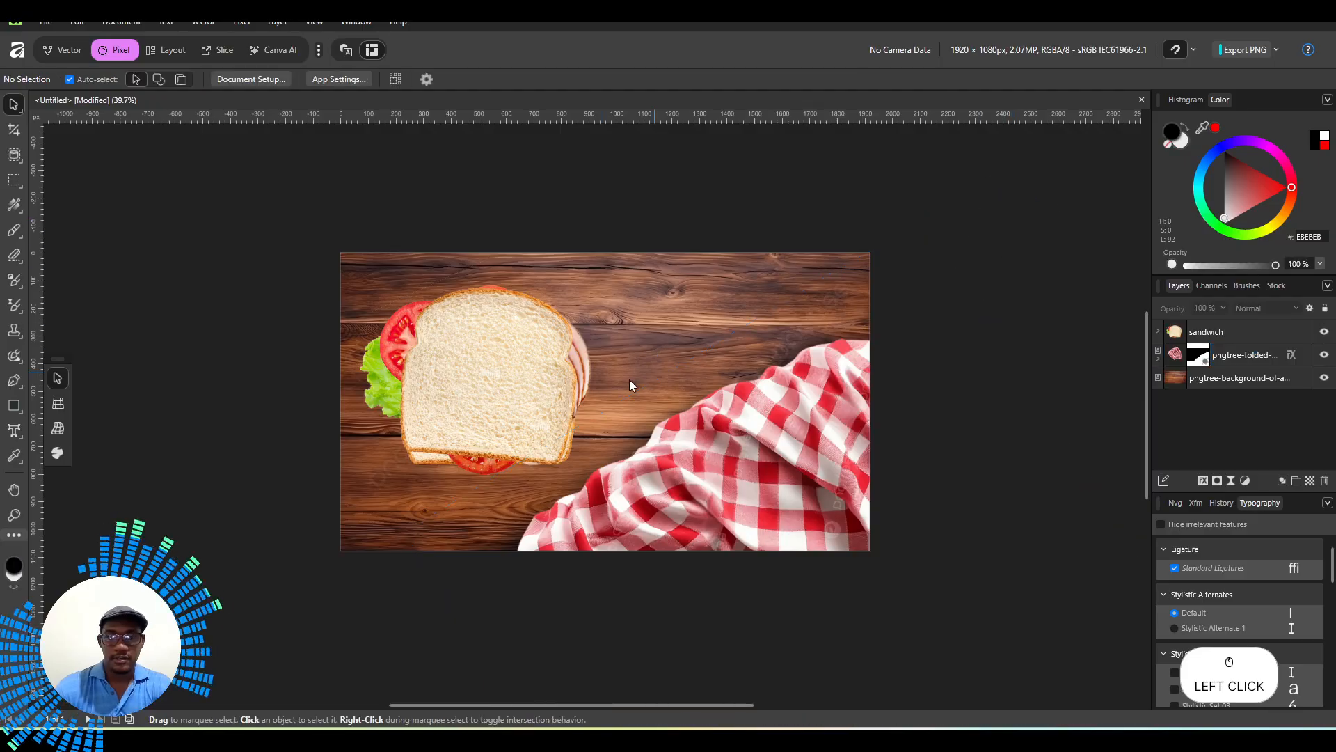
Add an Outer Shadow layer effect to the sandwich group with a radius of 42.6 px.
click(532, 373)
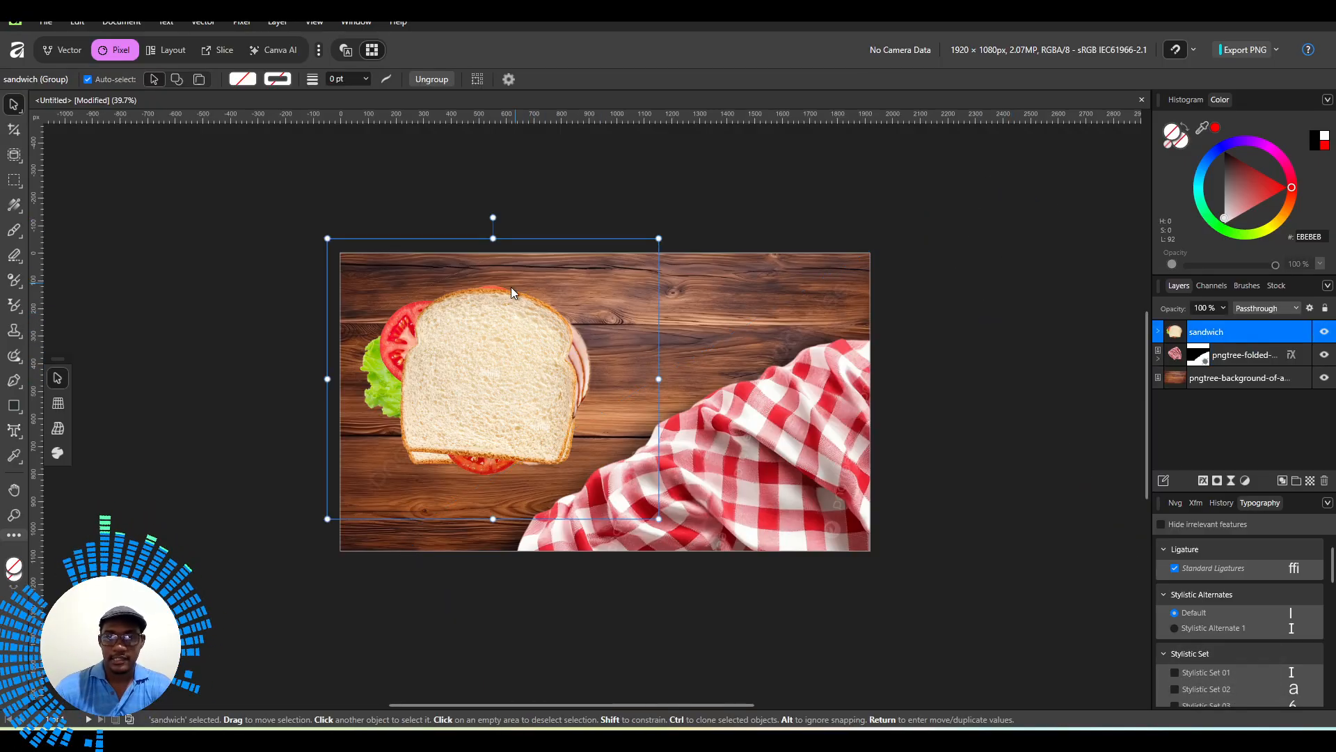
click(1219, 333)
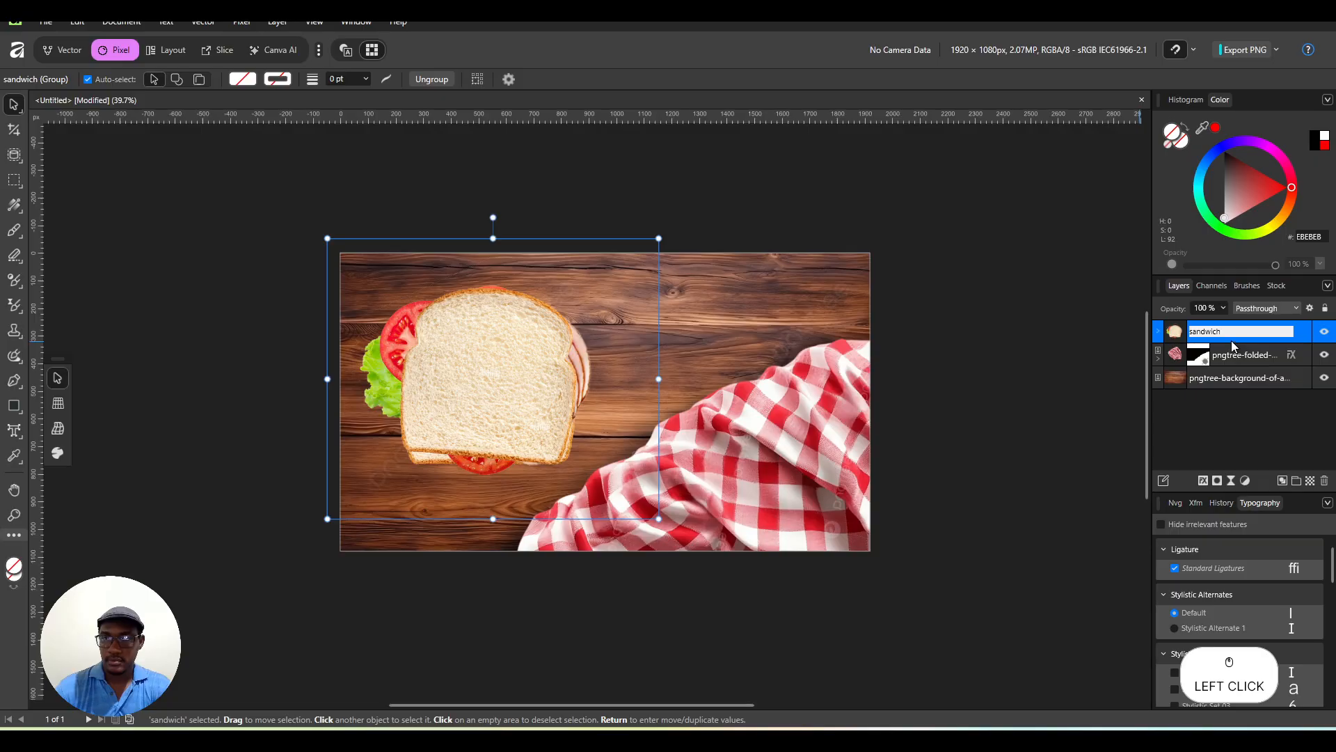
click(1230, 341)
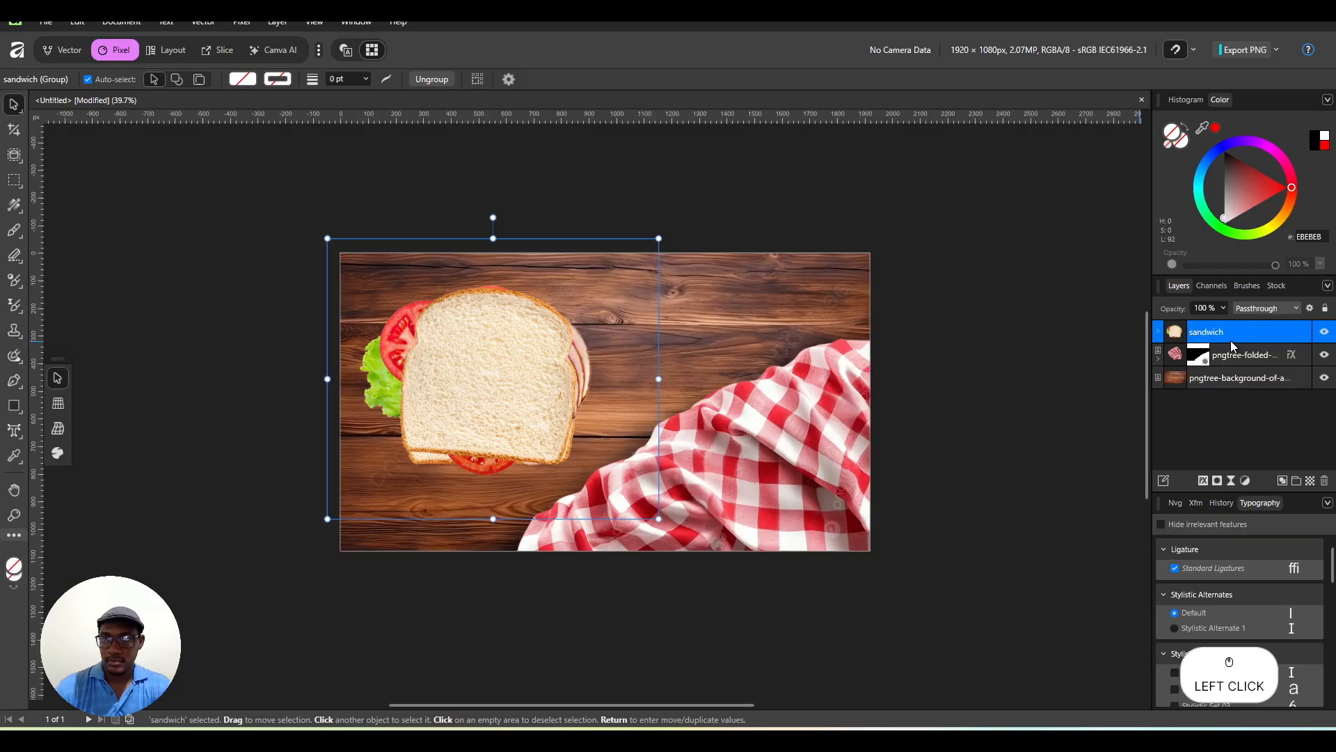
click(1202, 479)
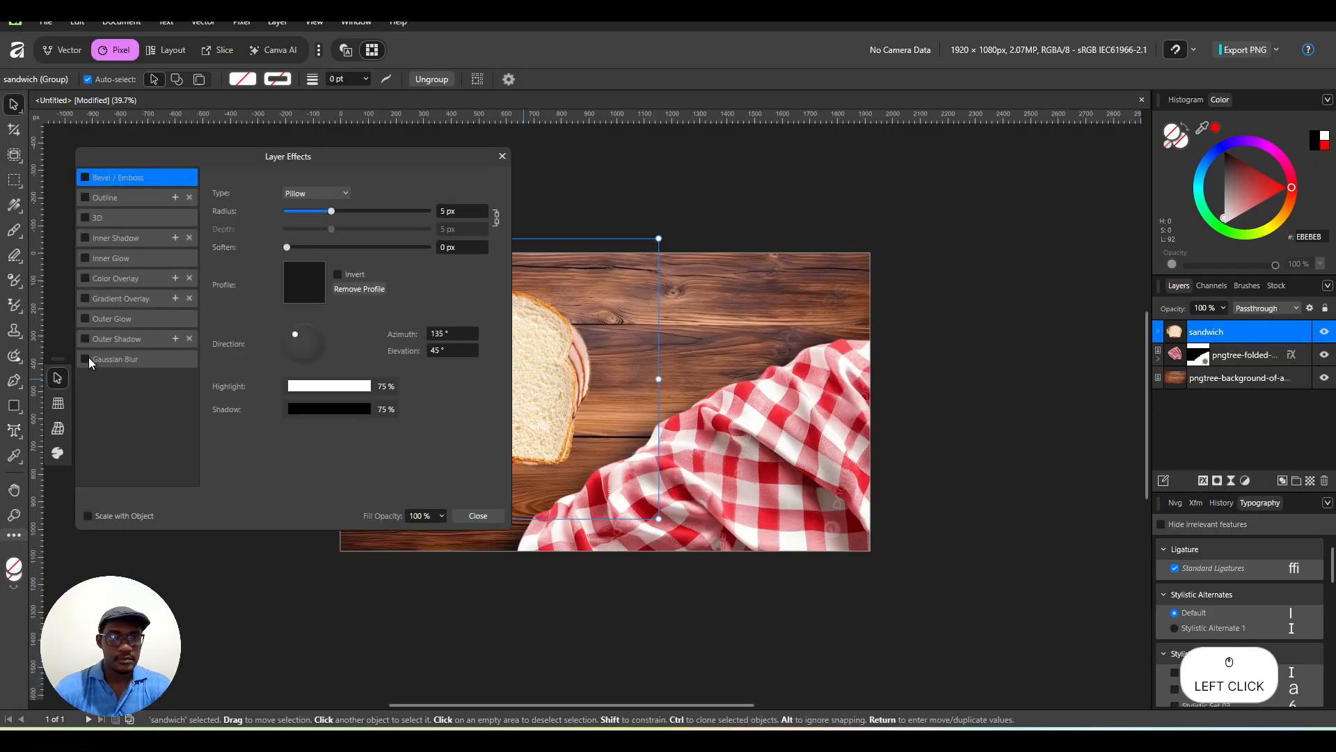
click(86, 339)
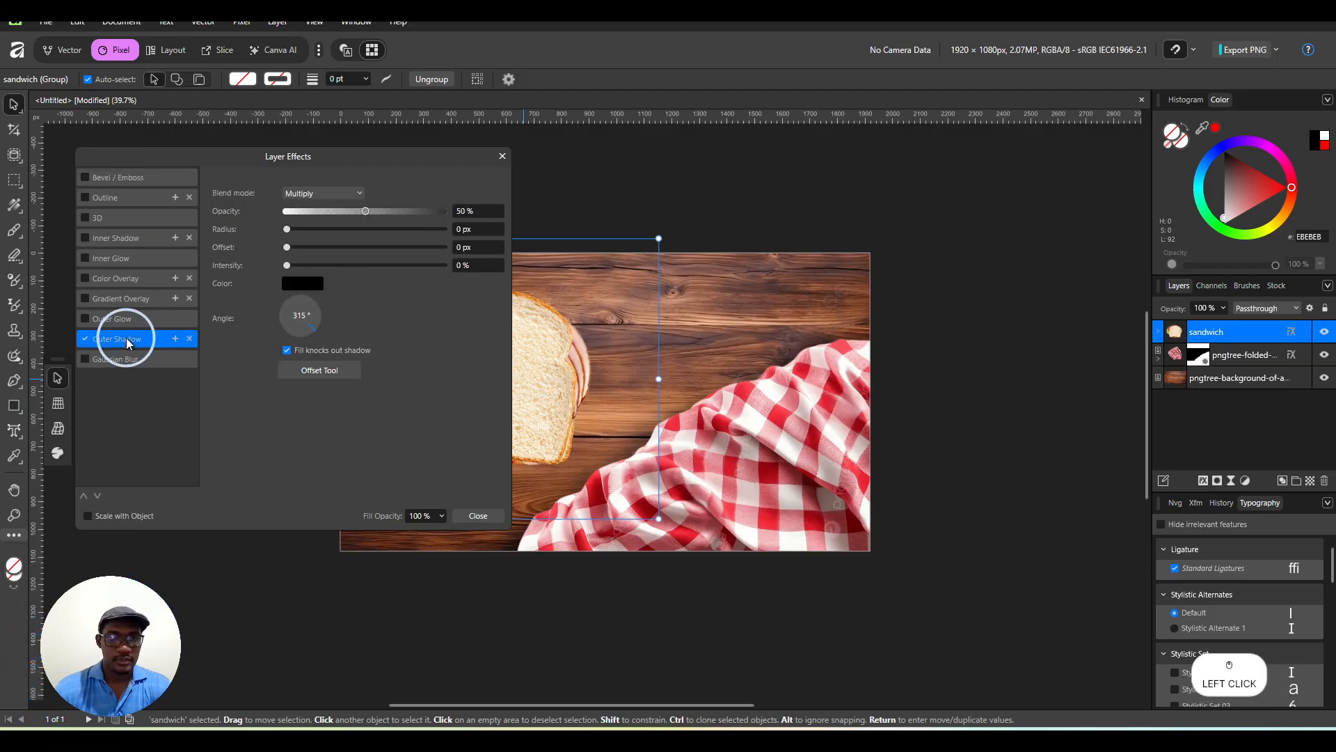
drag(288, 231, 413, 219)
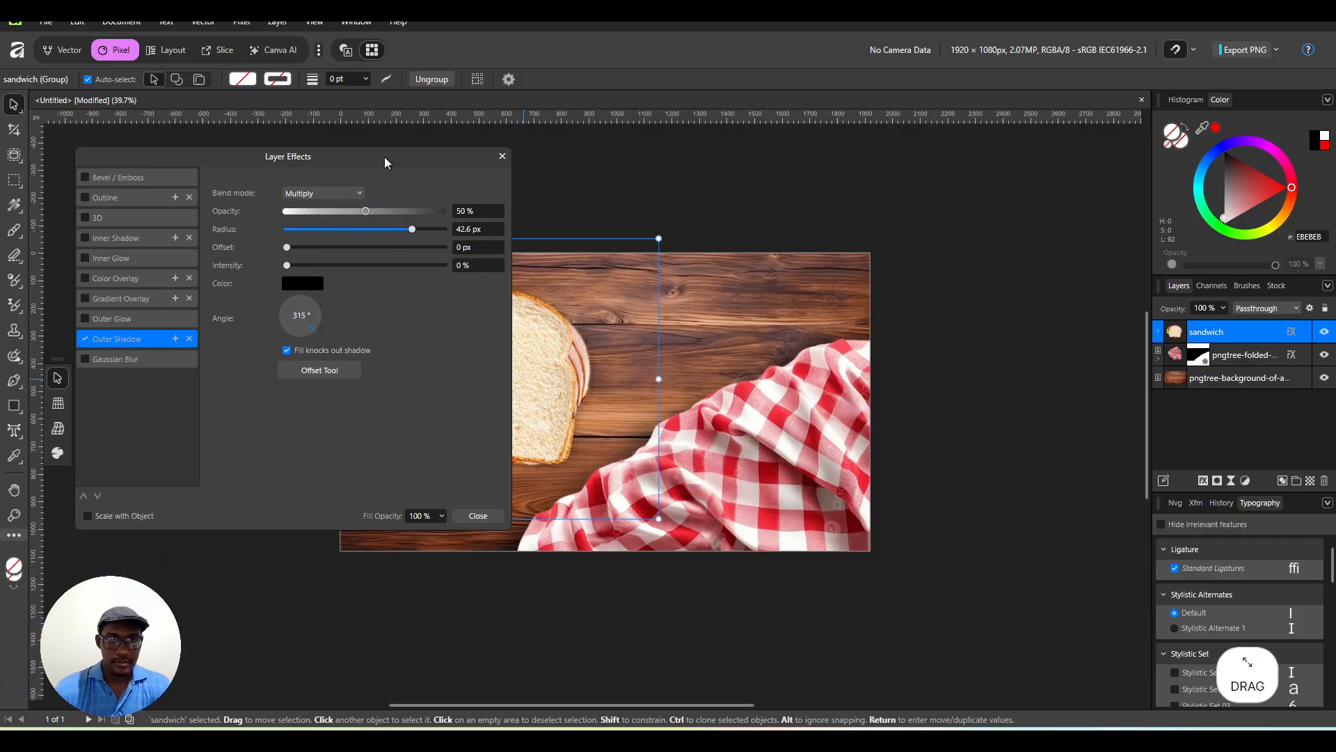
Set the sandwich shadow's angle to 135° and intensity to 37 %, close the effect settings and deselect the group.
drag(384, 160, 241, 194)
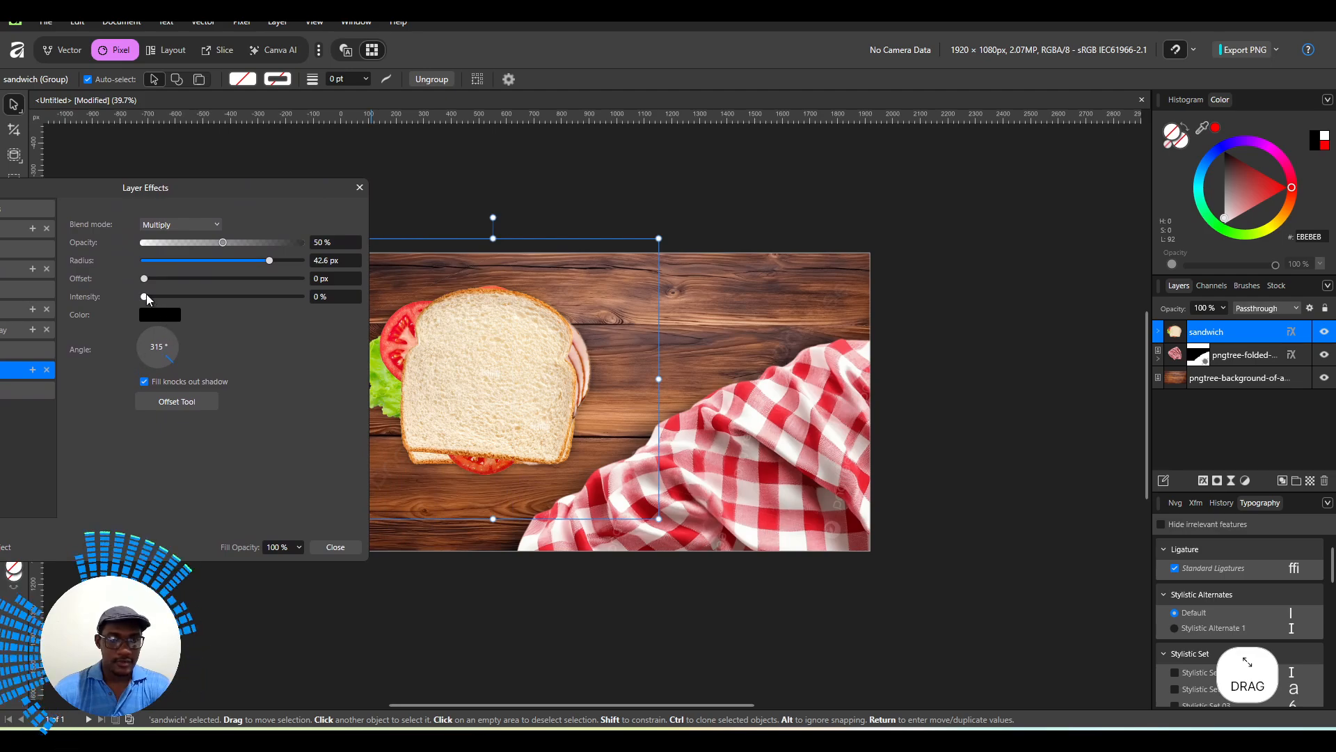
drag(144, 278, 104, 282)
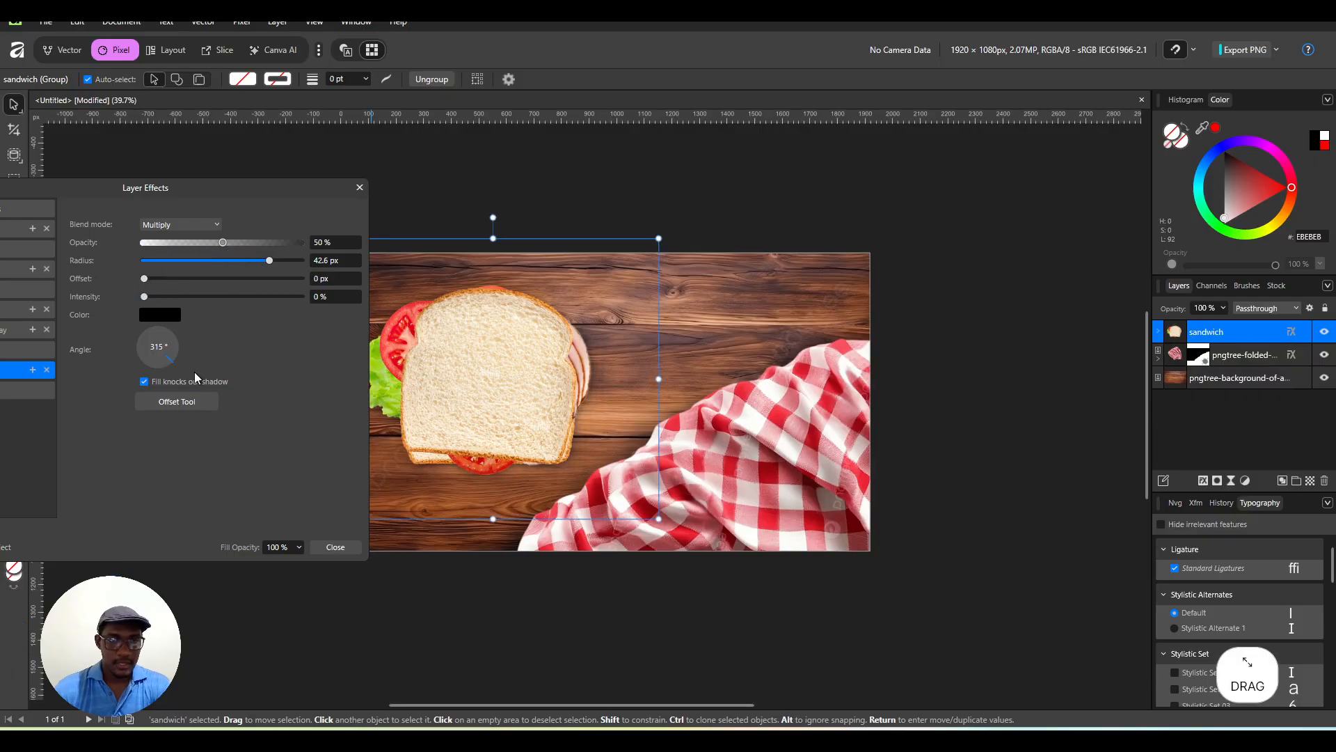
drag(163, 361, 145, 332)
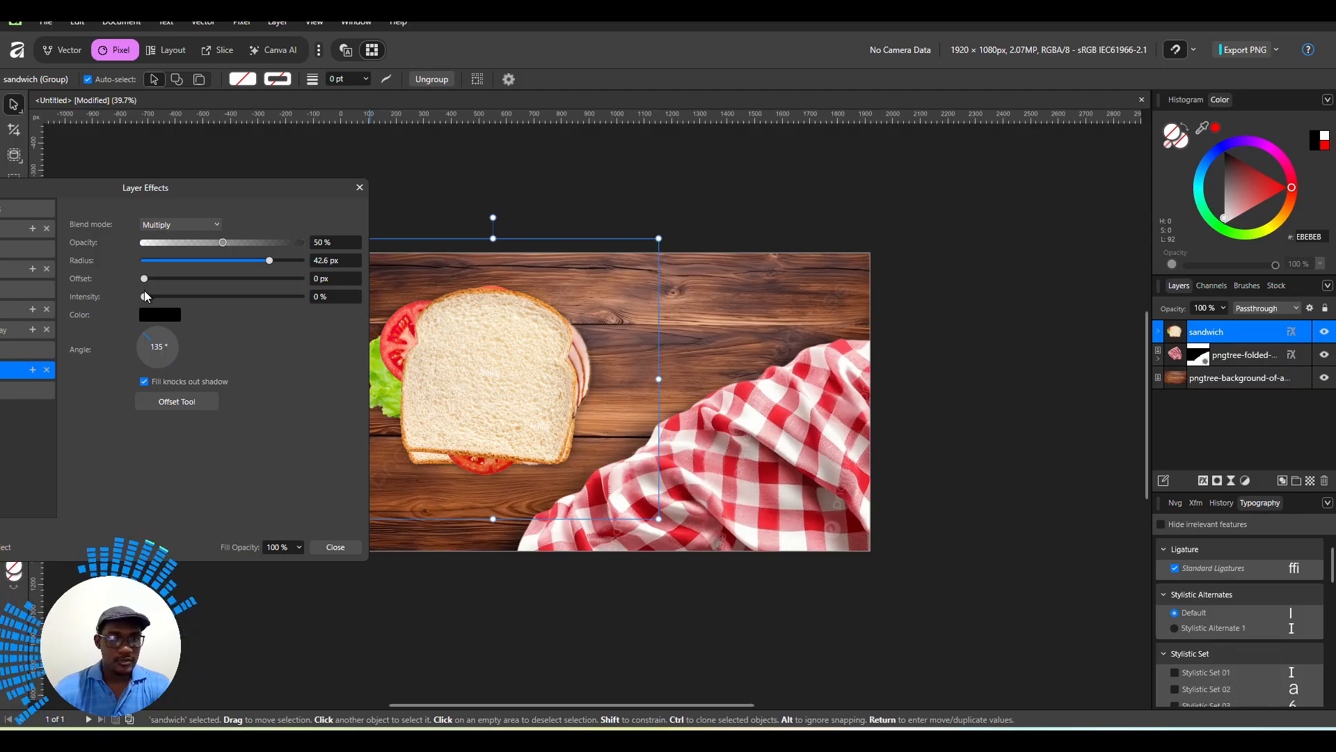
drag(144, 296, 202, 286)
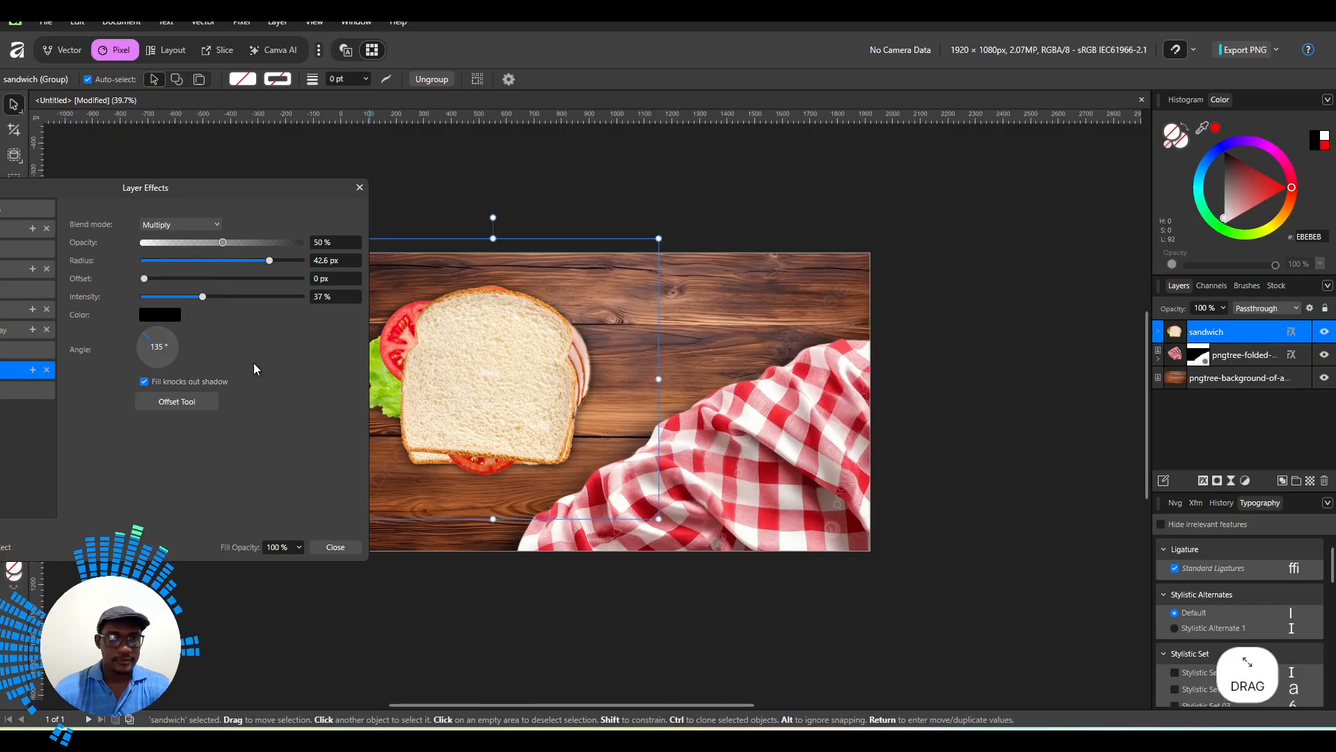
click(329, 547)
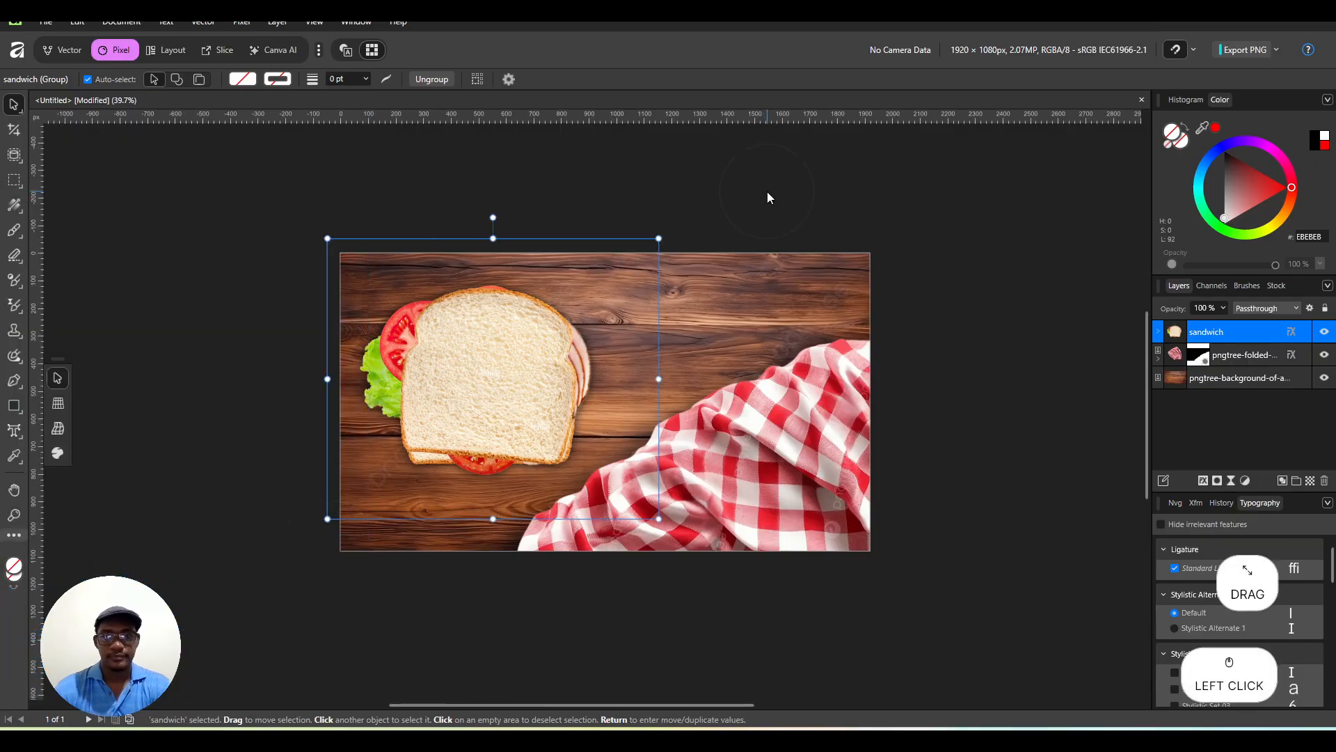
click(800, 209)
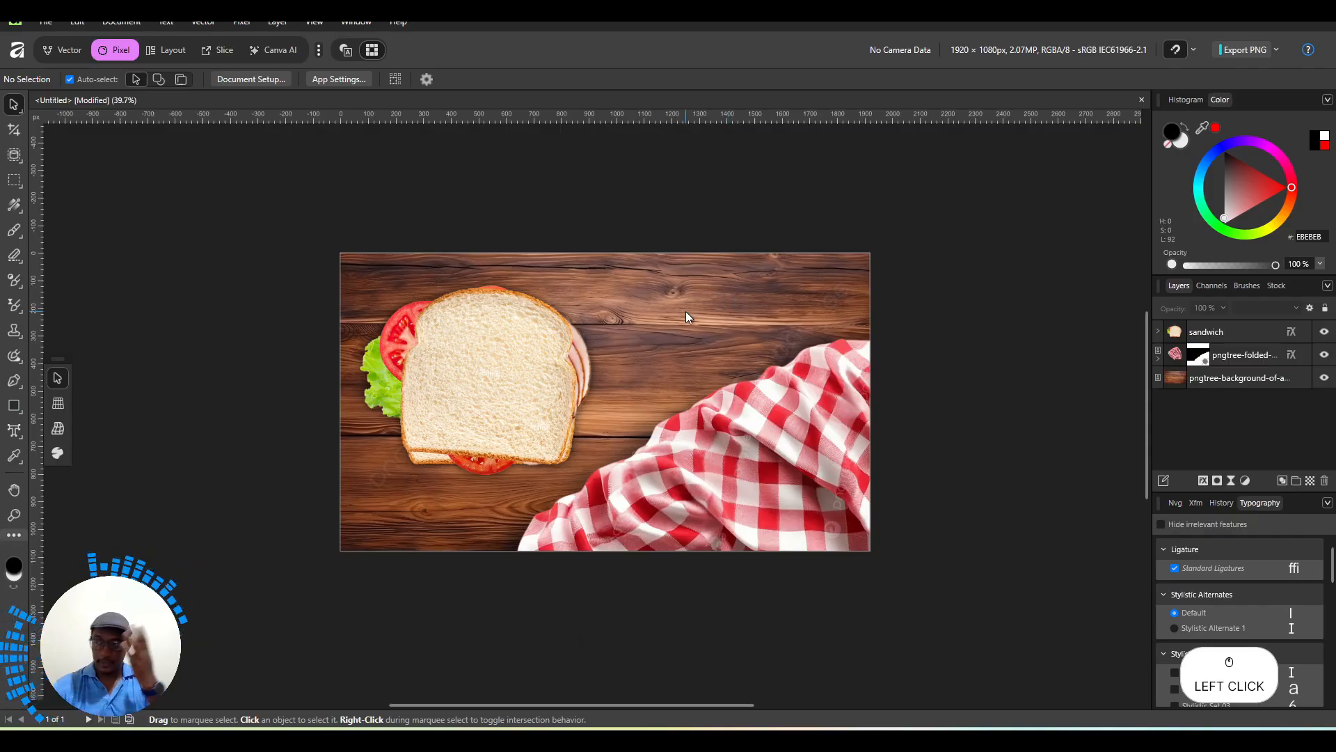
Enlarge the sandwich group and reposition it so its lower corner overlaps the checkered cloth.
click(486, 345)
mouse_move(491, 374)
mouse_down()
mouse_move(491, 392)
mouse_move(501, 375)
mouse_move(515, 382)
mouse_up()
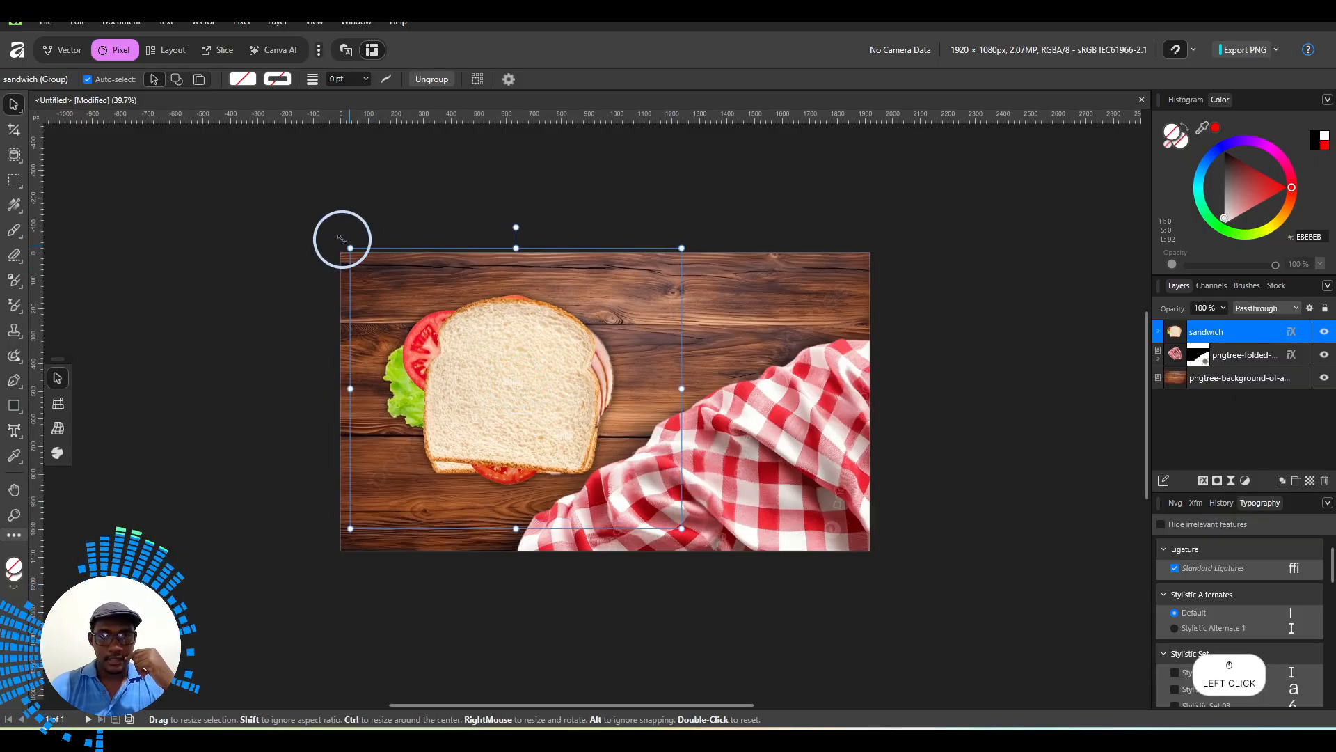
drag(342, 238, 277, 185)
drag(437, 362, 498, 415)
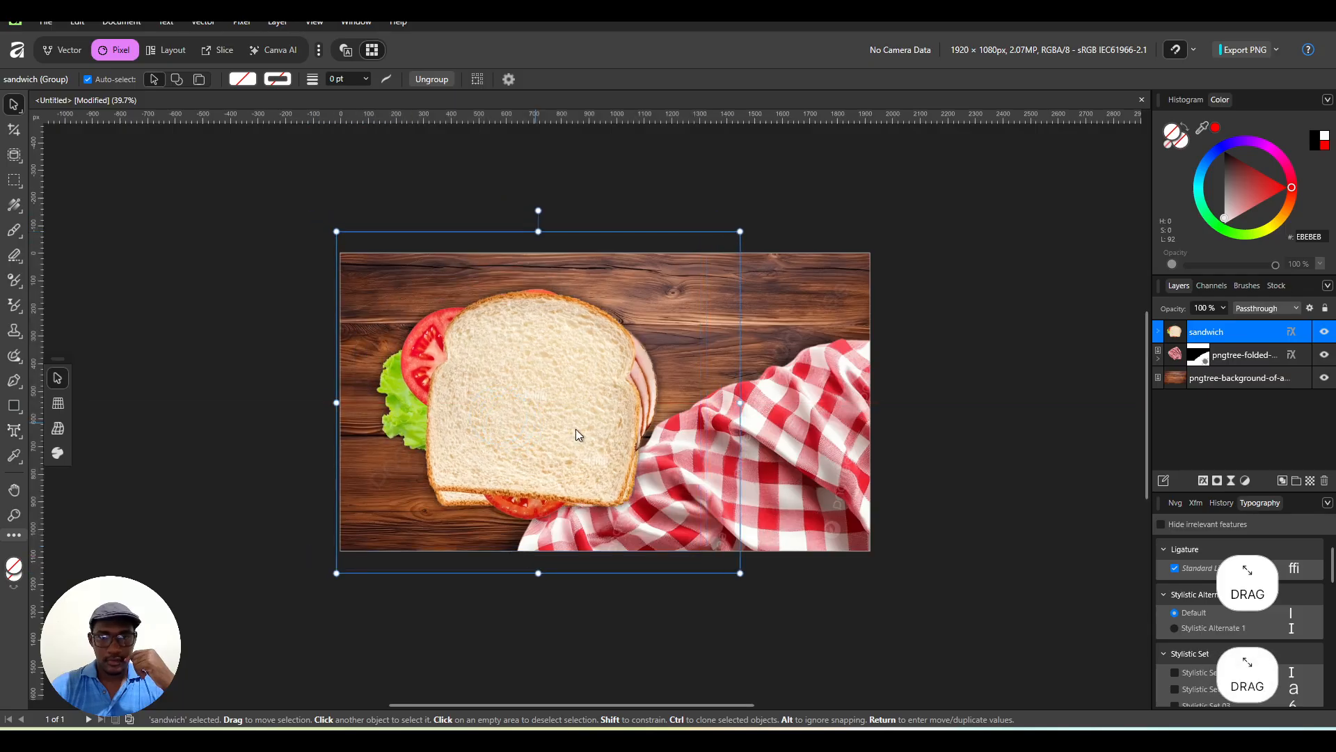
Move the checkered-cloth layer above the sandwich group in the layer order.
click(1250, 368)
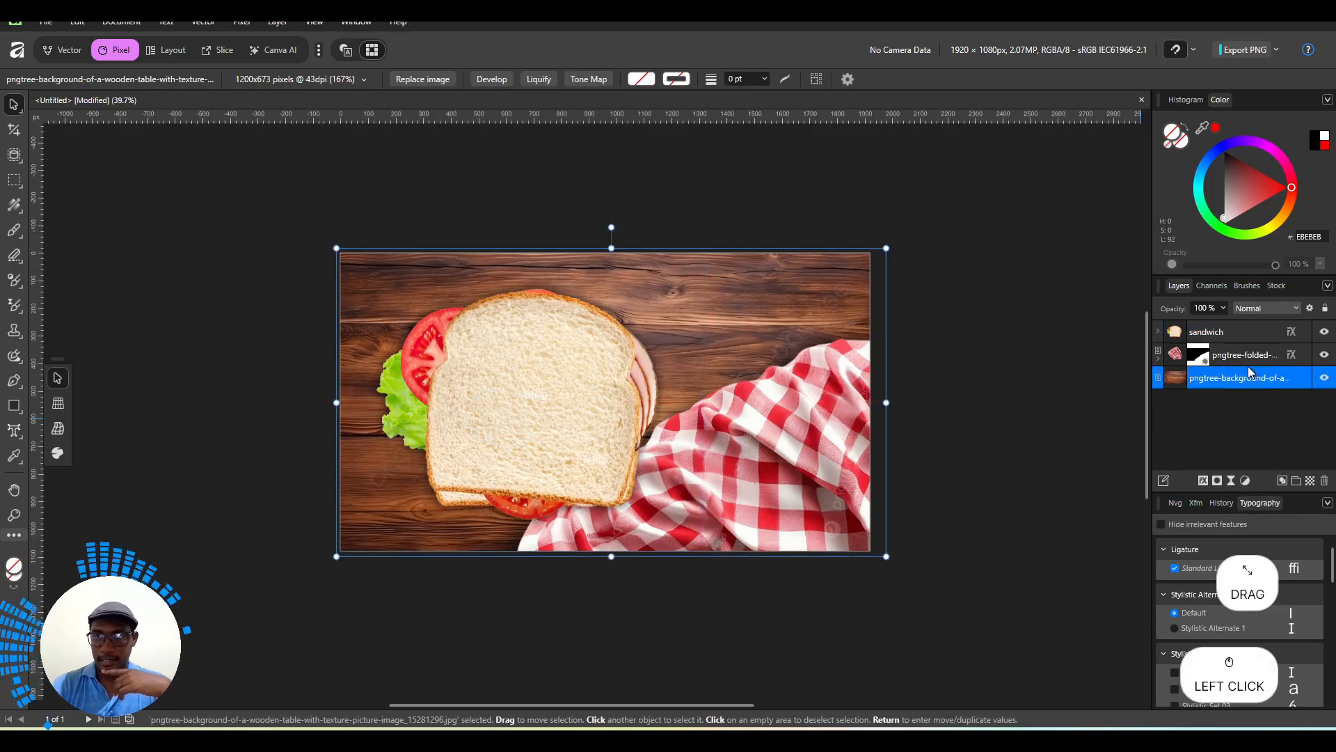
click(1250, 357)
drag(1250, 357, 1252, 323)
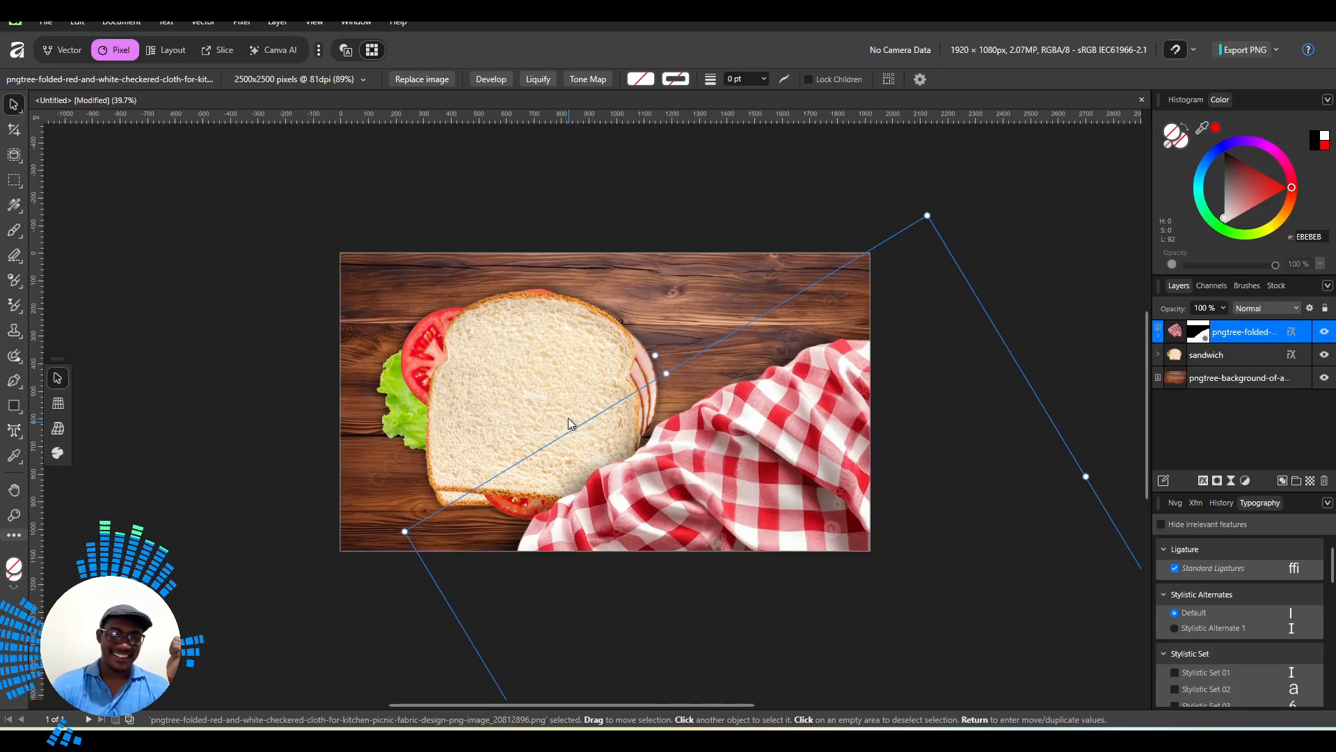
Shift the sandwich group slightly down, rotate it about 11° counterclockwise so it tucks under the cloth, and deselect it.
mouse_move(562, 399)
mouse_down()
mouse_move(594, 407)
mouse_move(567, 416)
mouse_up()
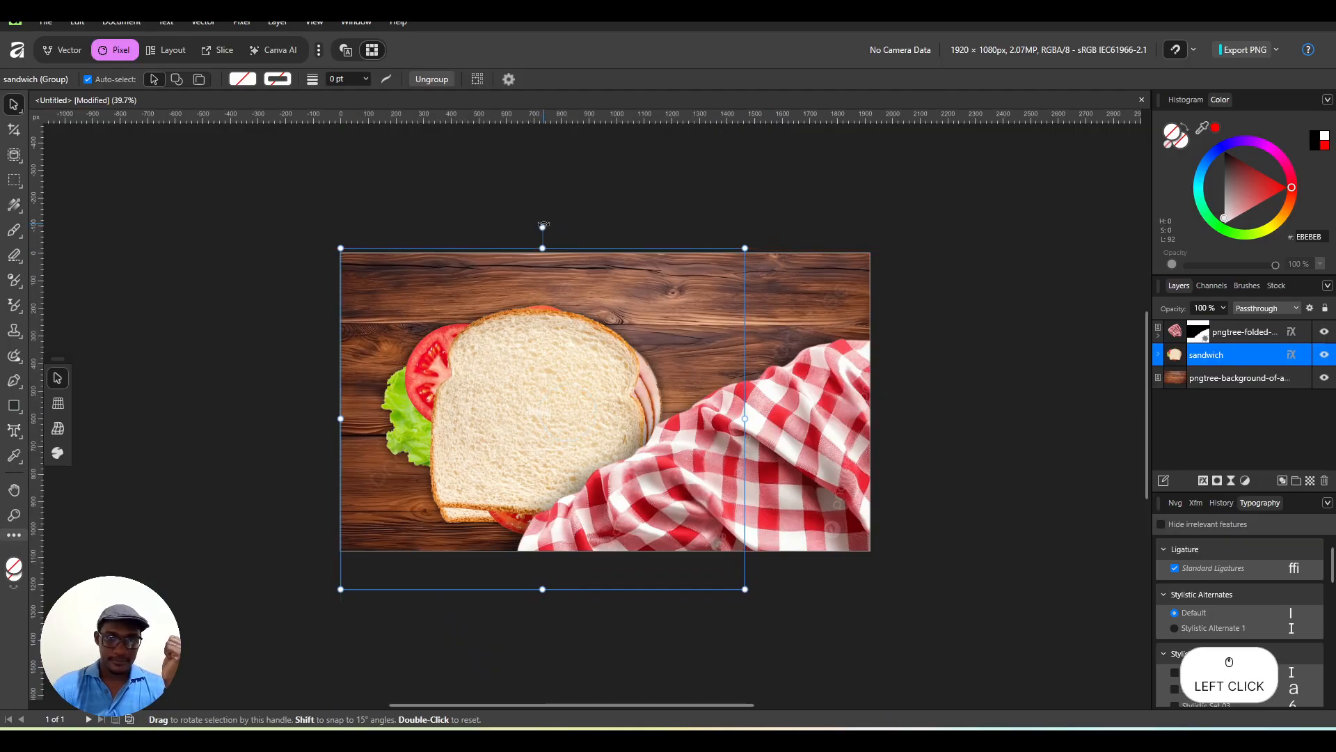
drag(542, 226, 502, 216)
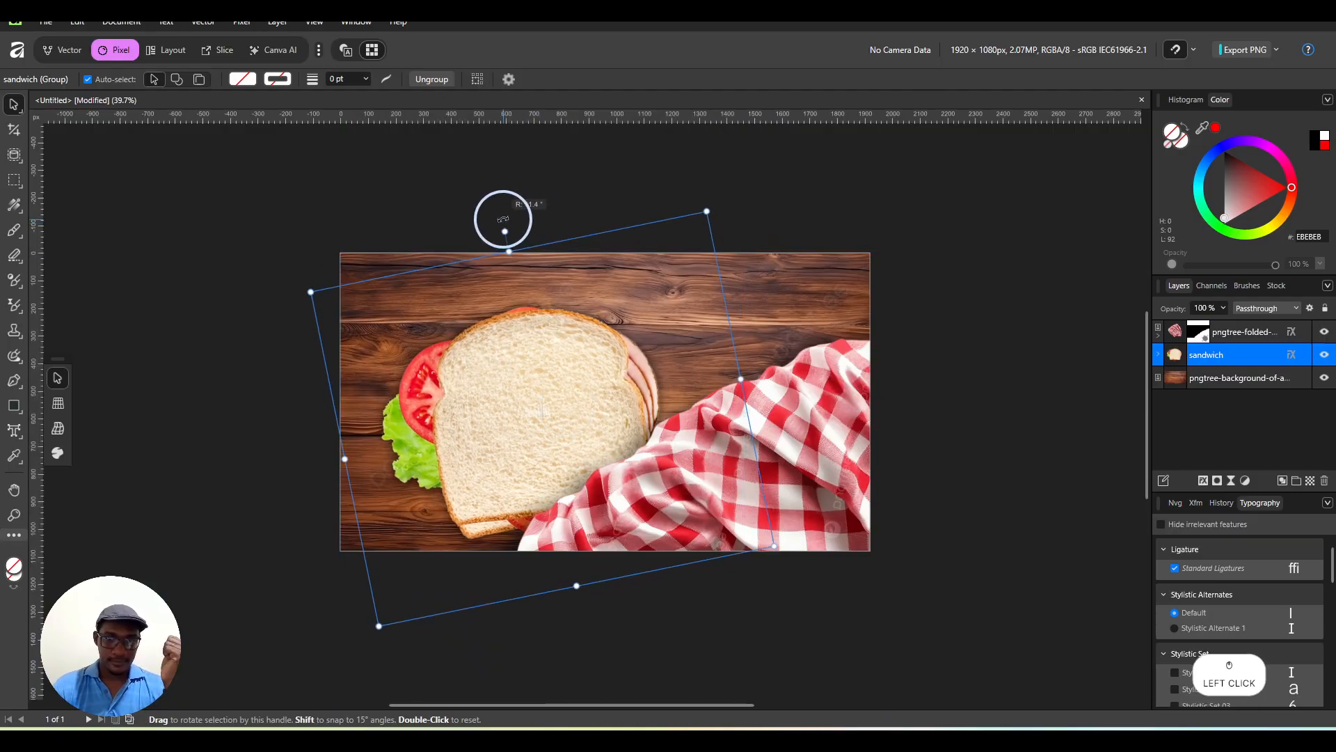
click(520, 356)
click(800, 164)
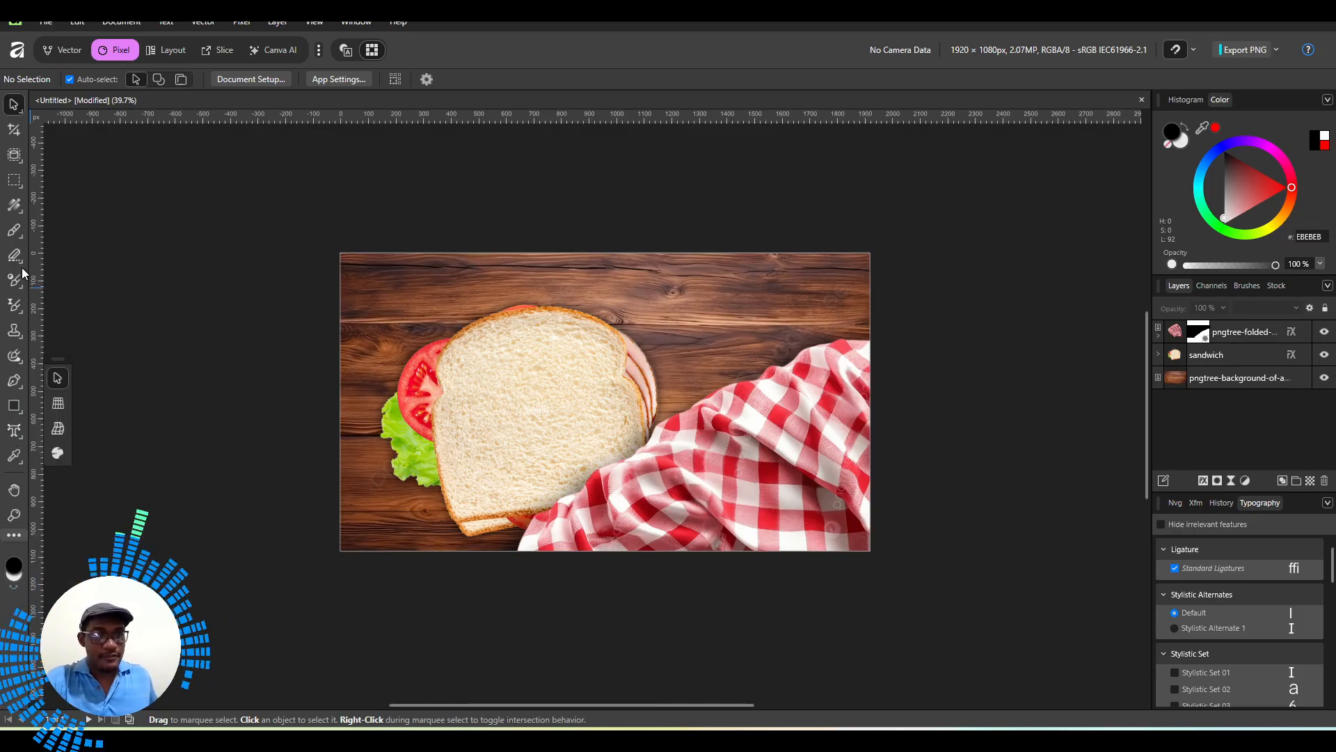
click(14, 167)
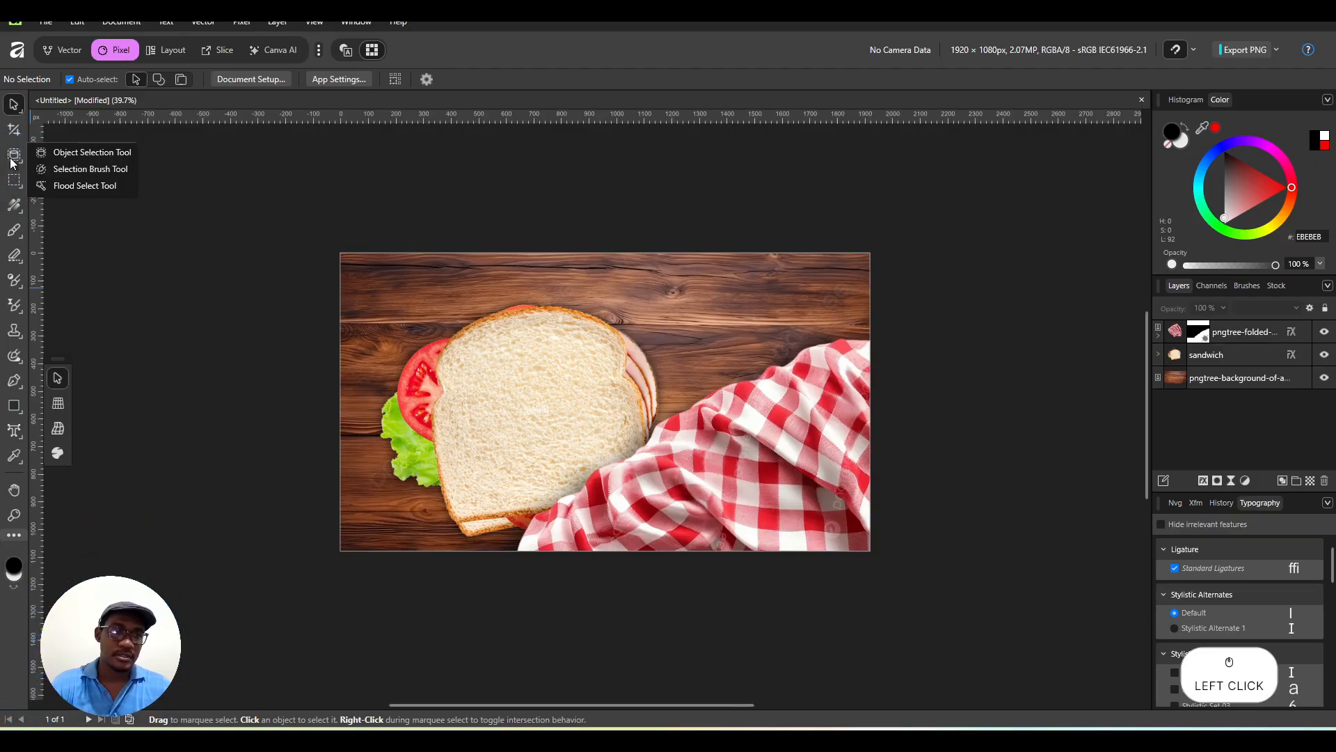
click(11, 165)
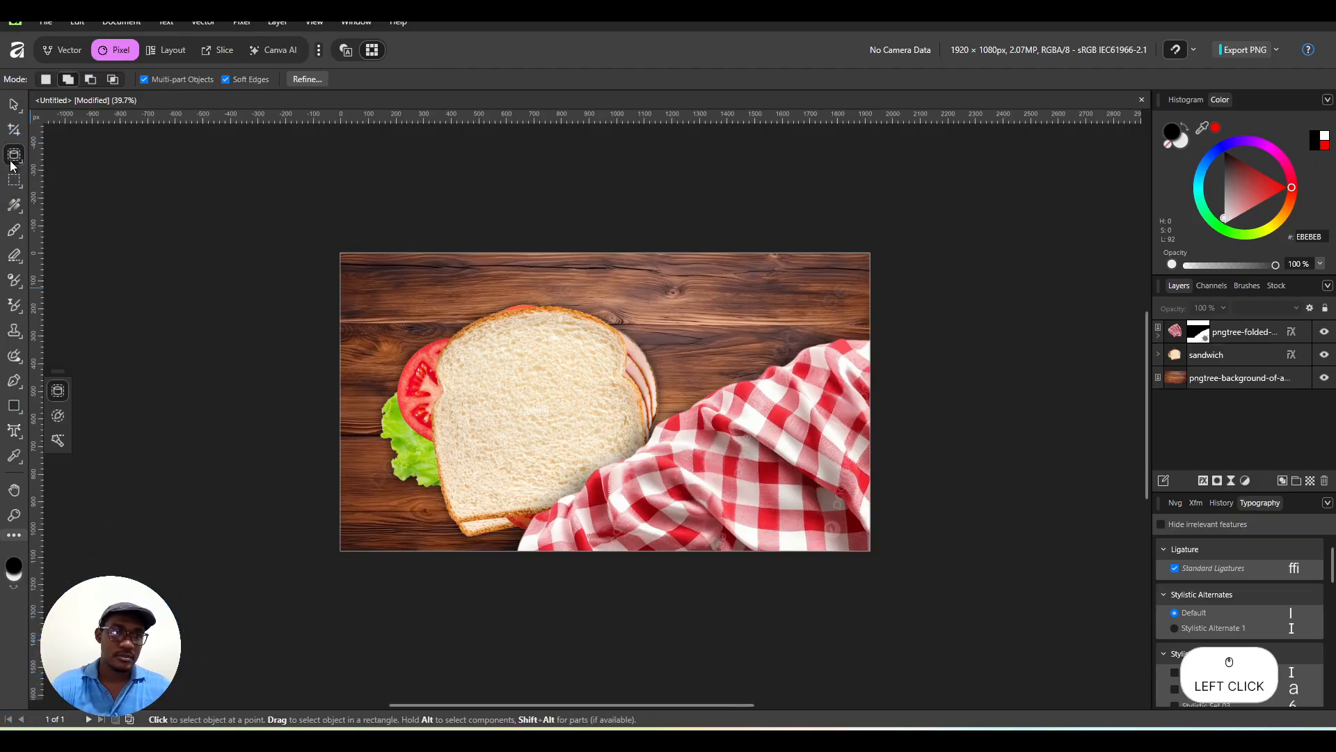
Start an artistic text object above the sandwich, with the Narrow style of Arial at 72 pt.
click(14, 433)
drag(12, 437, 60, 435)
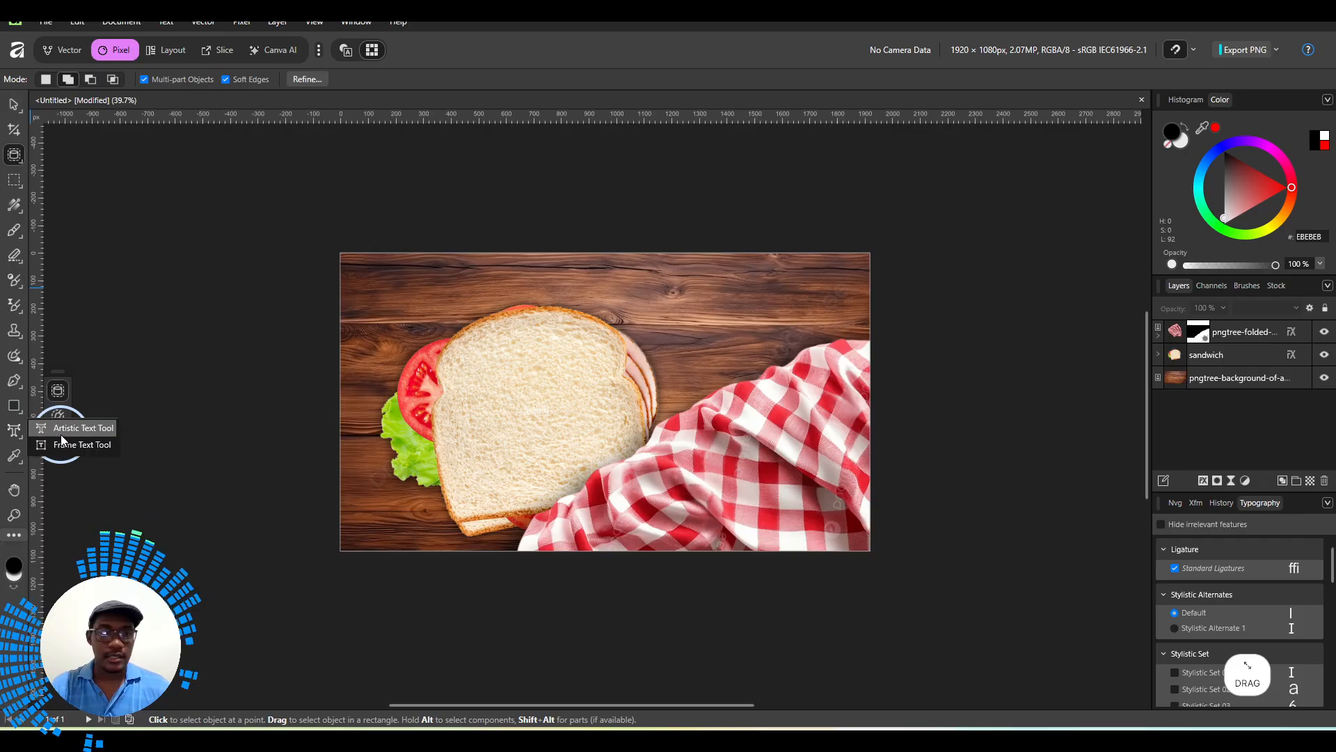
drag(60, 434, 60, 434)
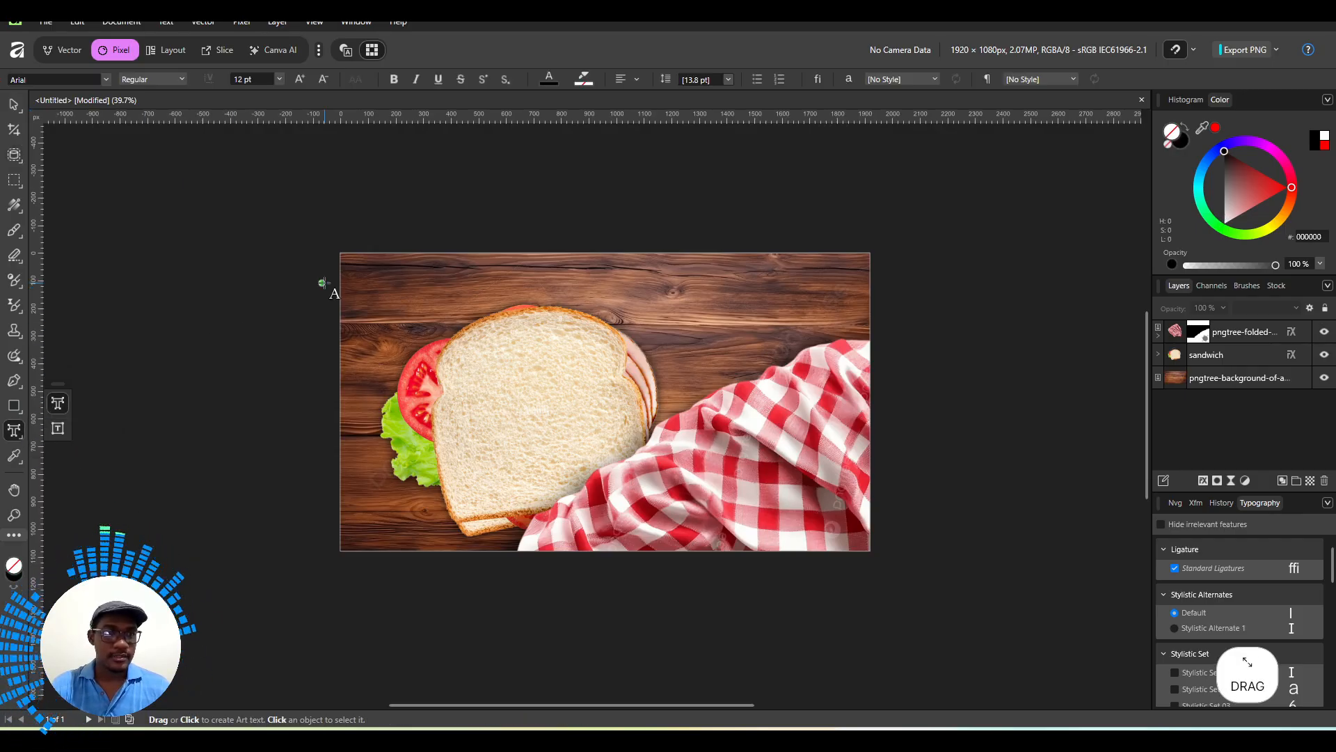
click(510, 282)
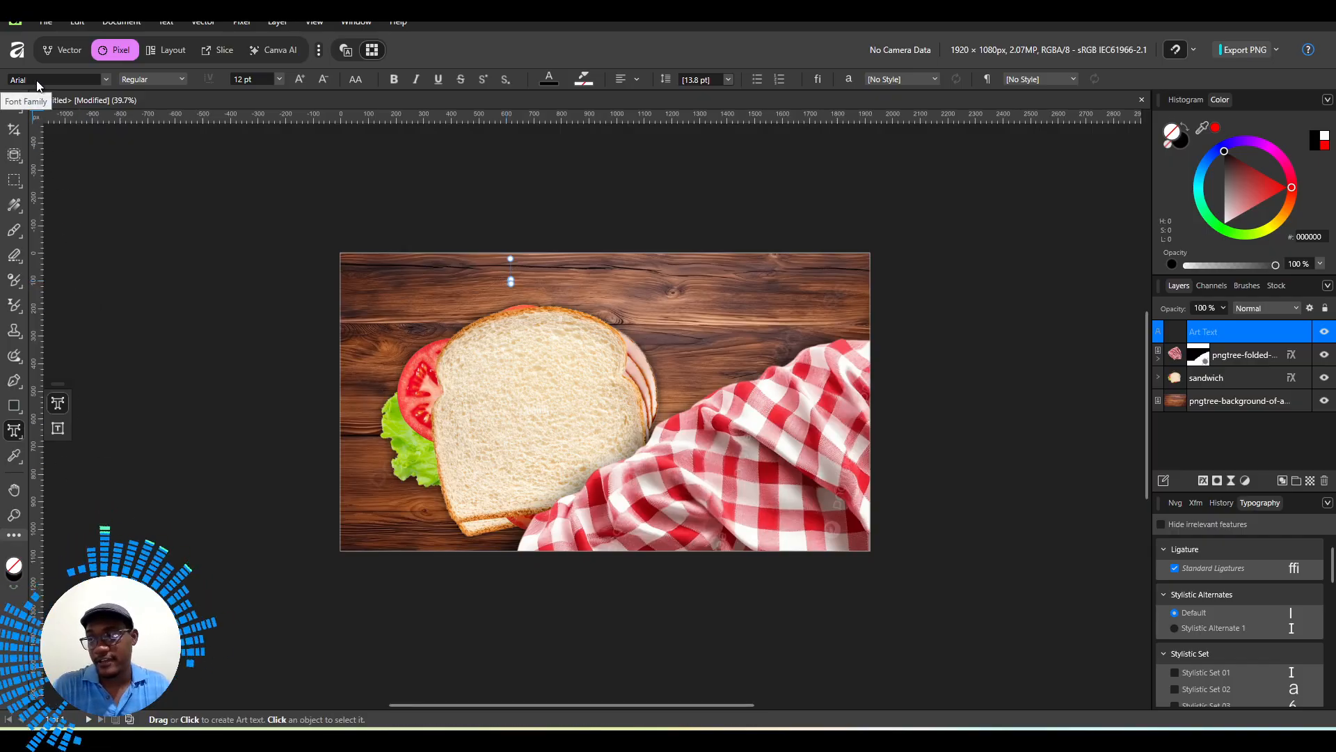
click(153, 79)
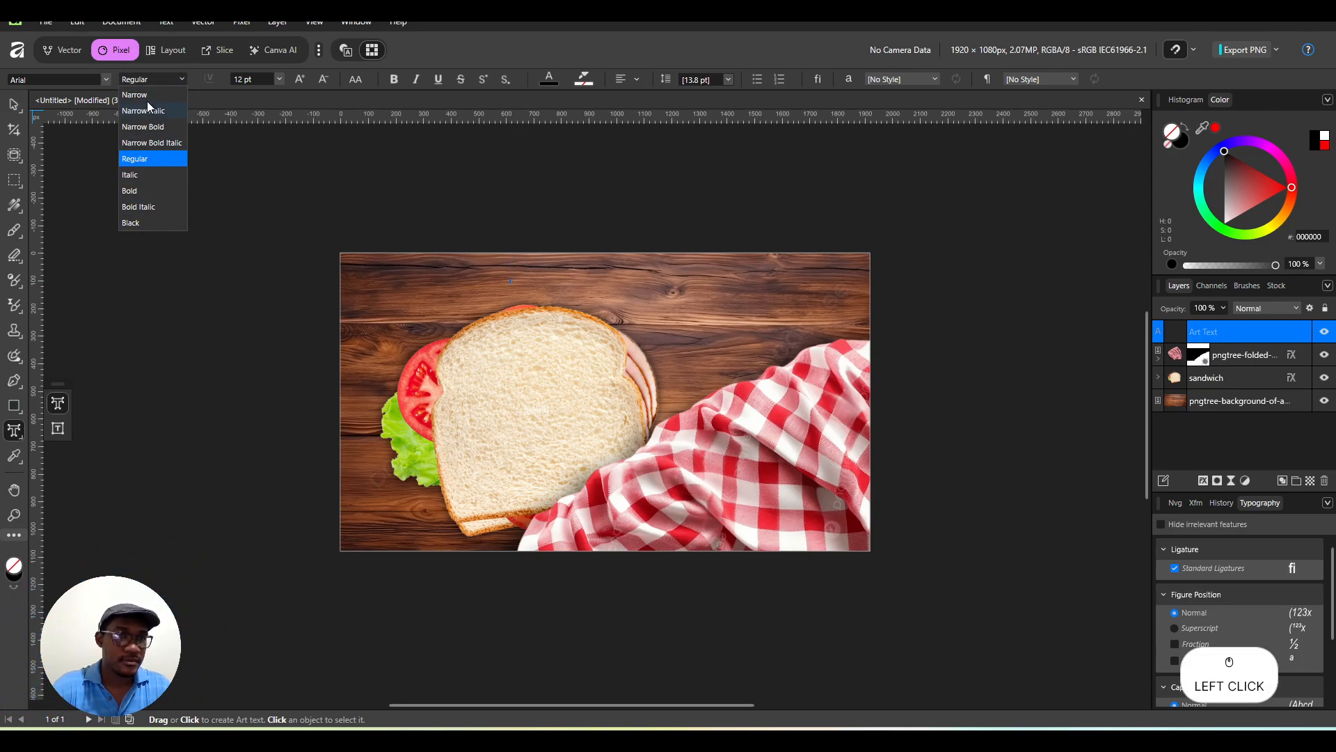
click(279, 77)
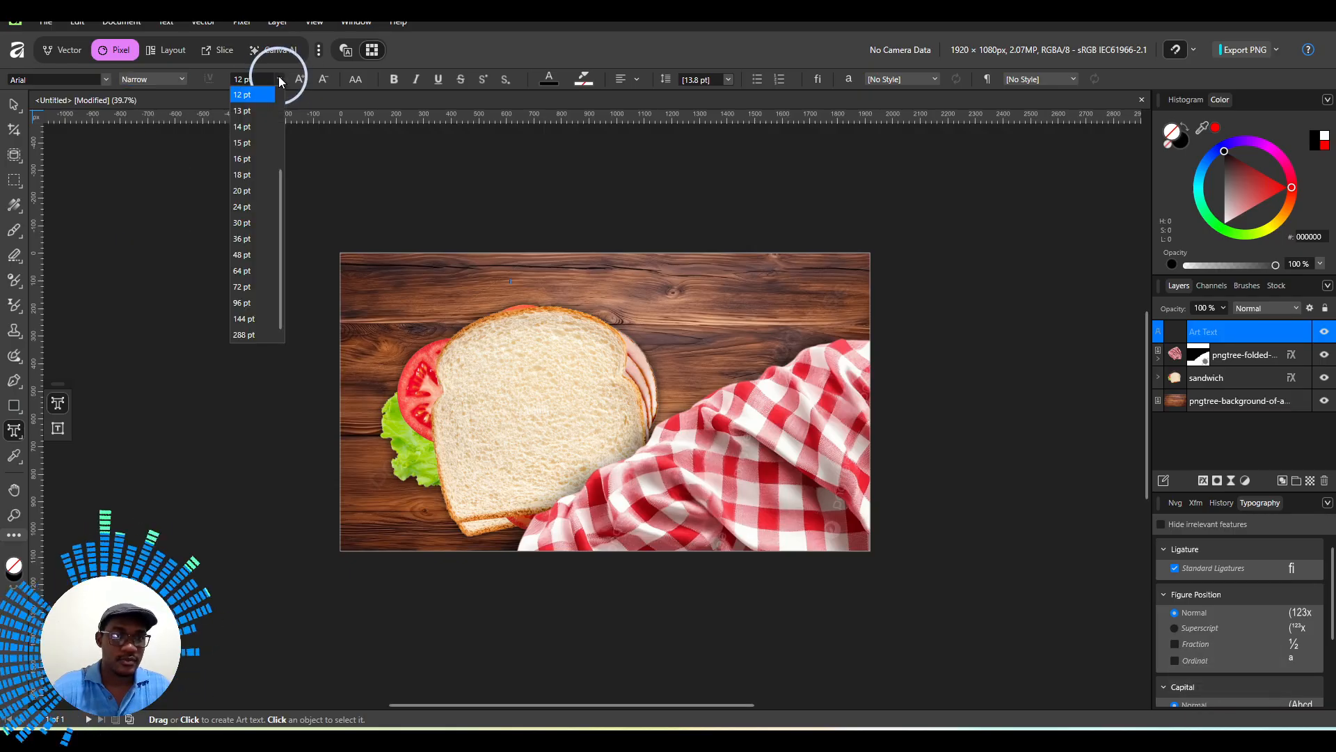
click(249, 287)
Enter the title text "Sandwich Anyone?" in the artistic text object.
text(Sa)
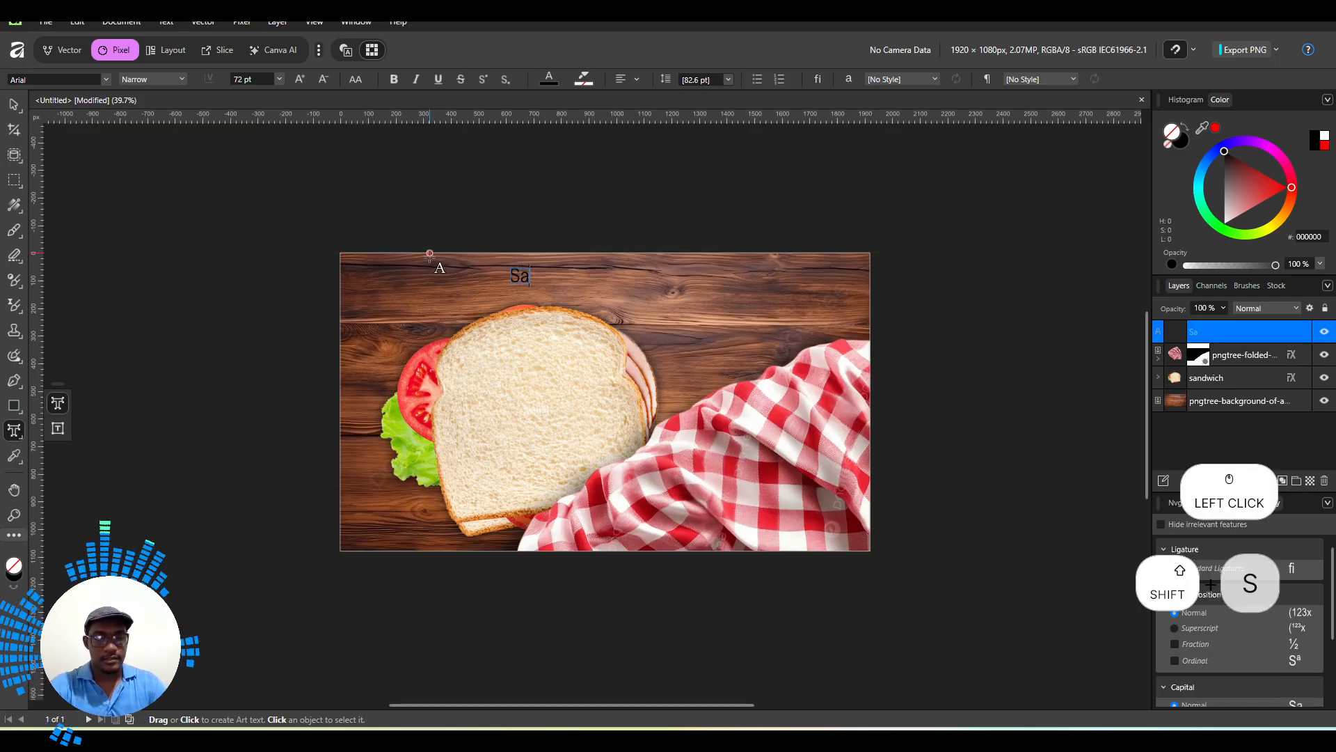
text(ndwich A)
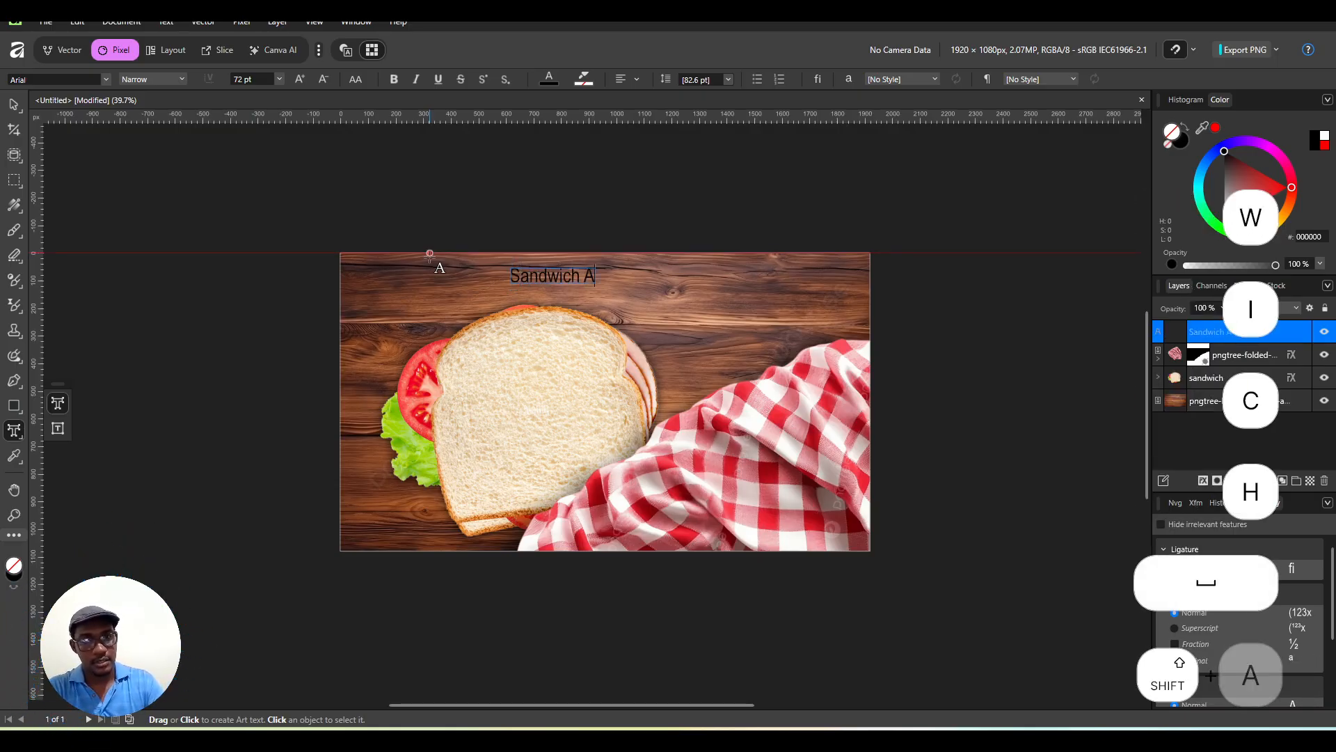
text(ni)
key(BackSpace)
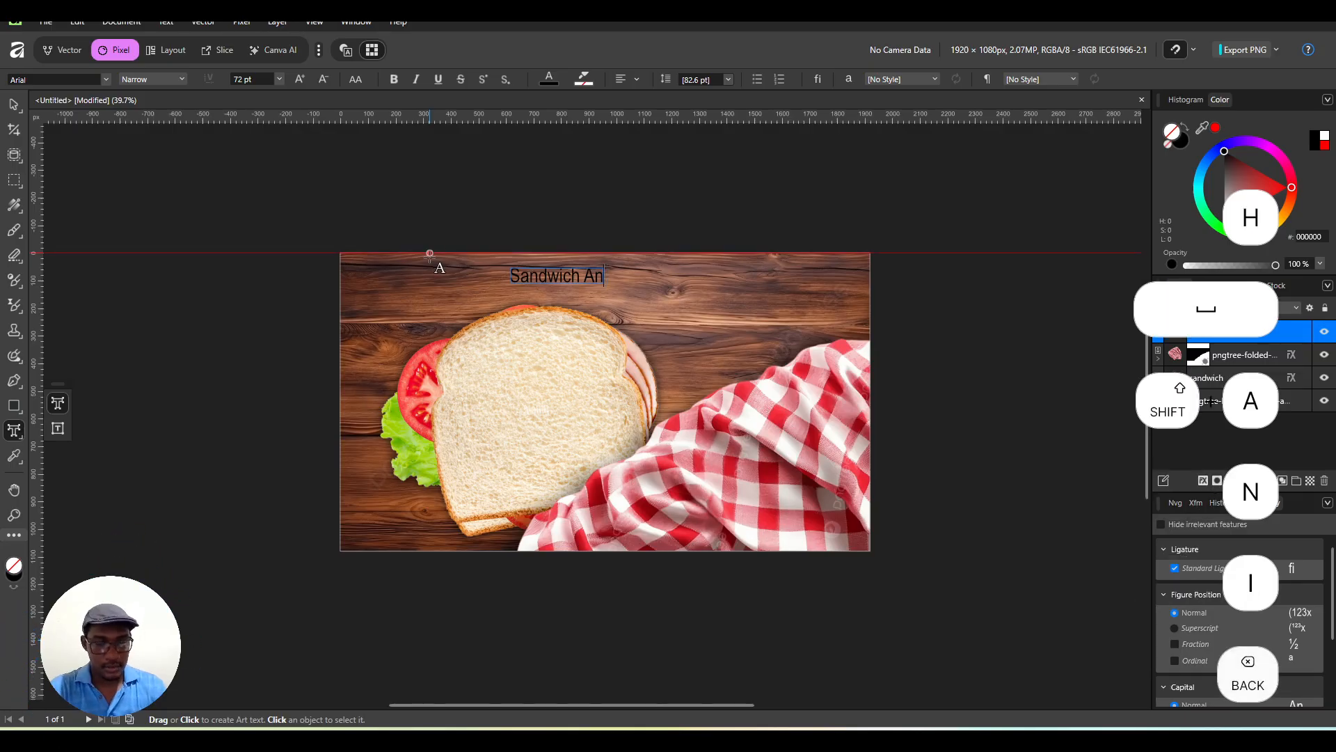
text(yone)
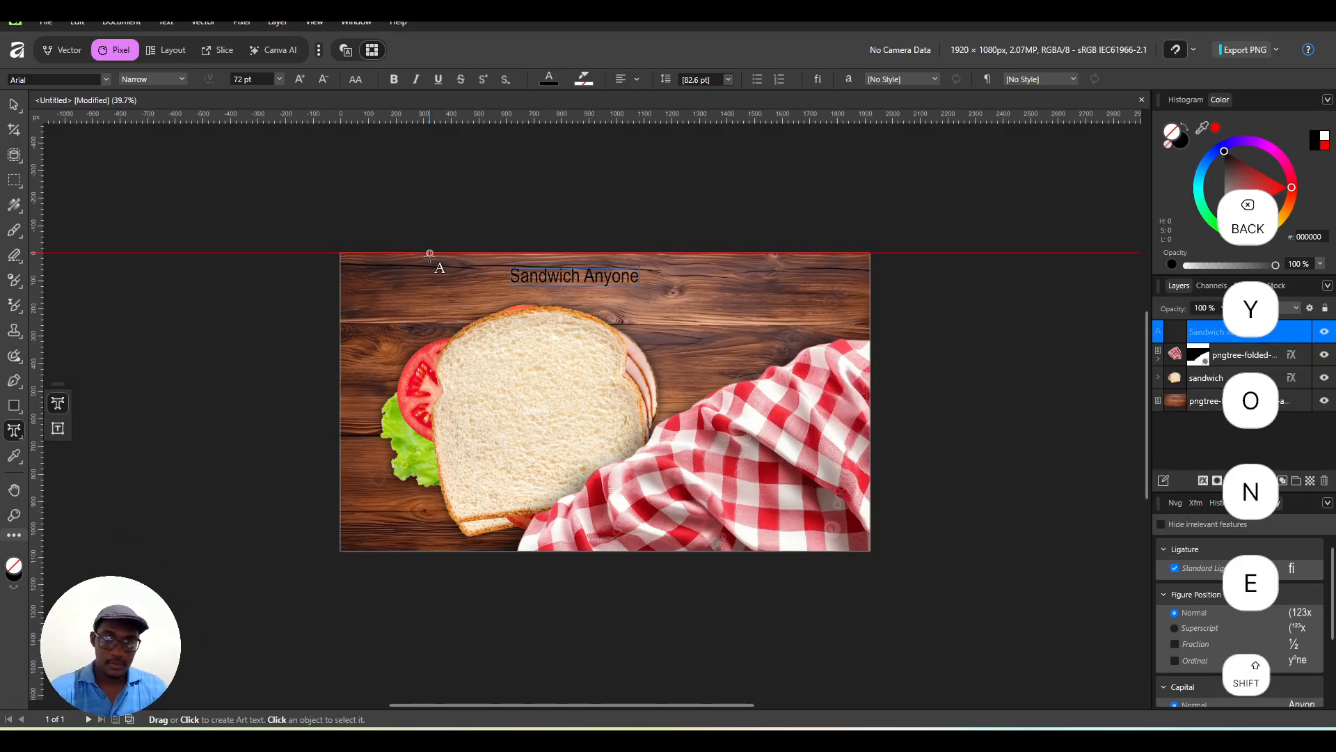
text(?)
Select the whole "Sandwich Anyone?" title and set its text colour to white.
key(ctrl+a)
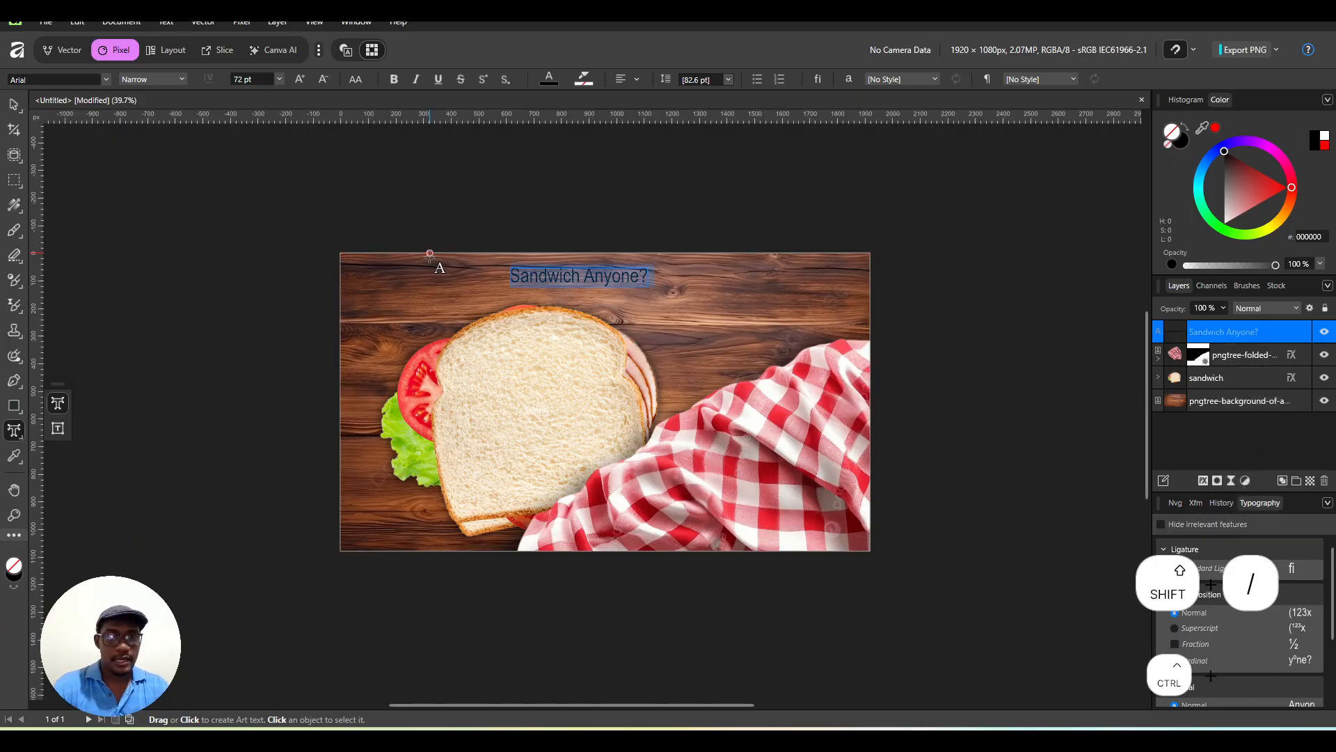
key(ctrl+a)
click(548, 77)
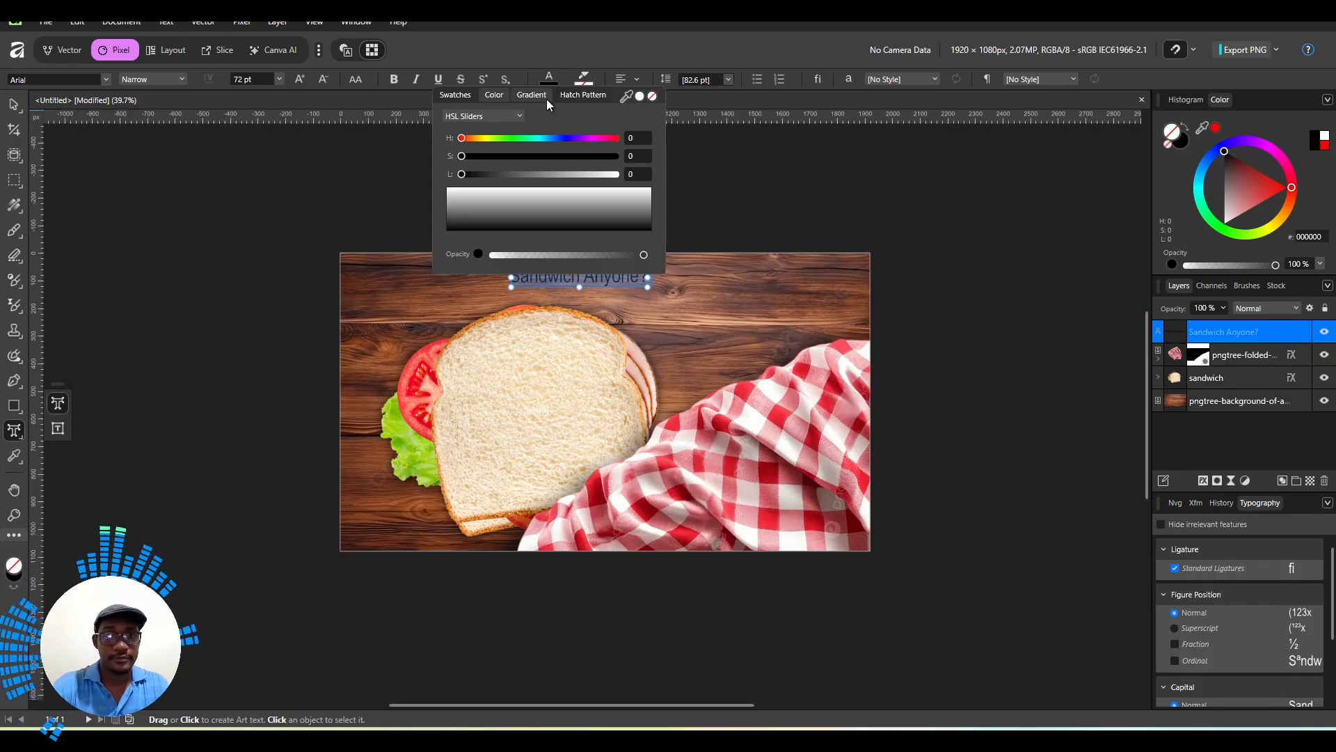
click(640, 97)
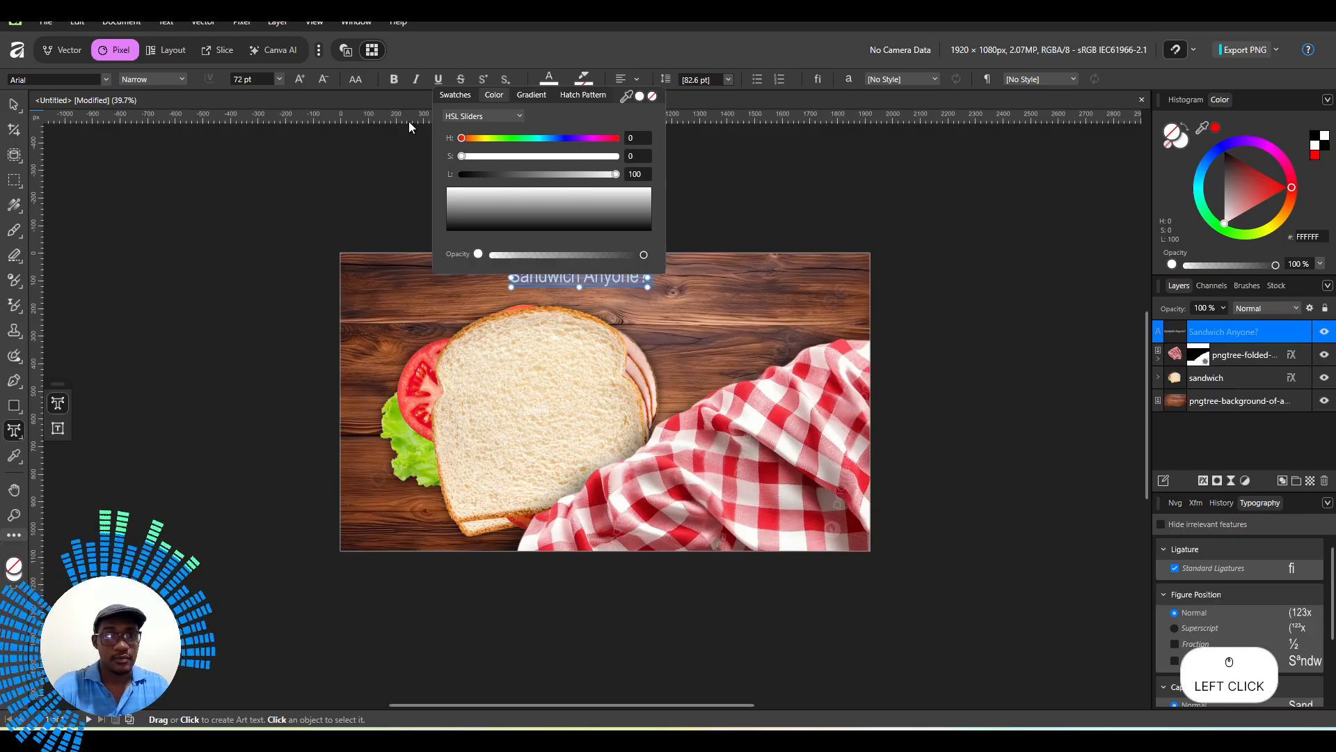
Browse the font list and set the title's font to Hey August.
click(172, 78)
click(79, 75)
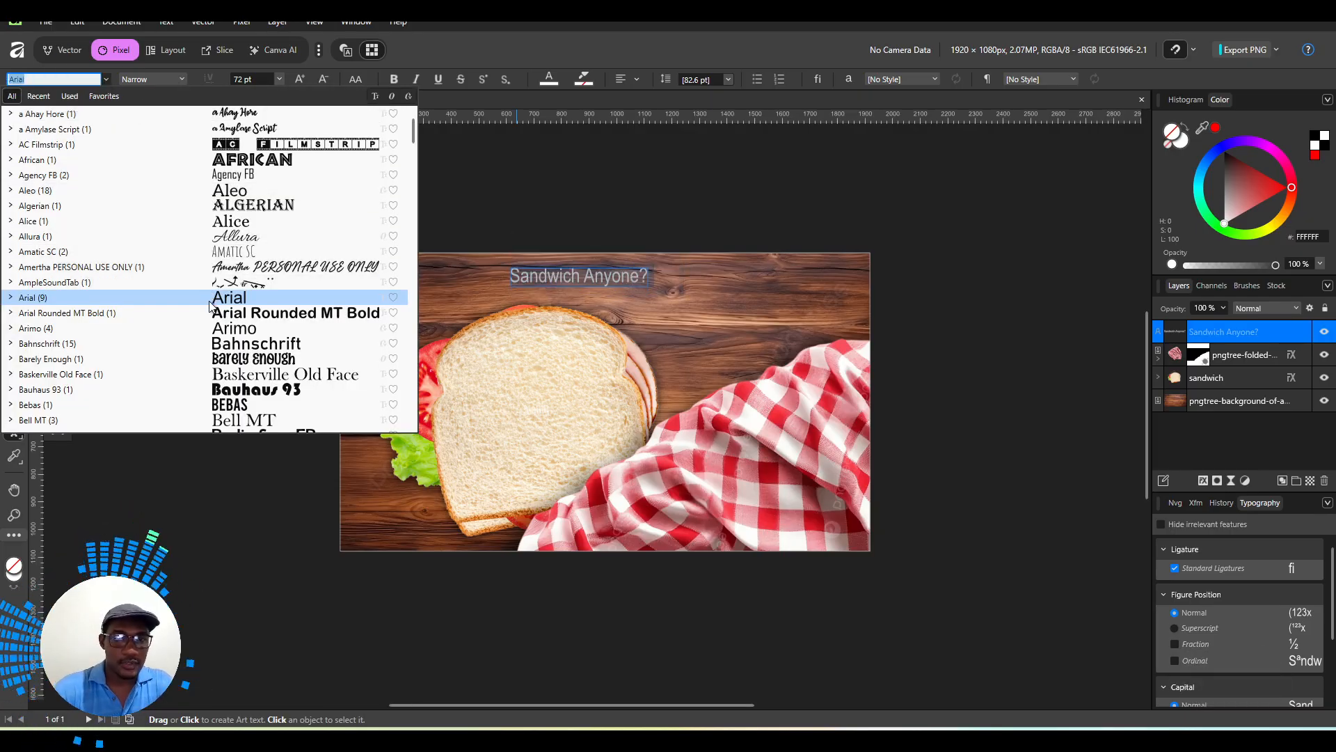
scroll(213, 326, down, 1)
scroll(212, 326, down, 3)
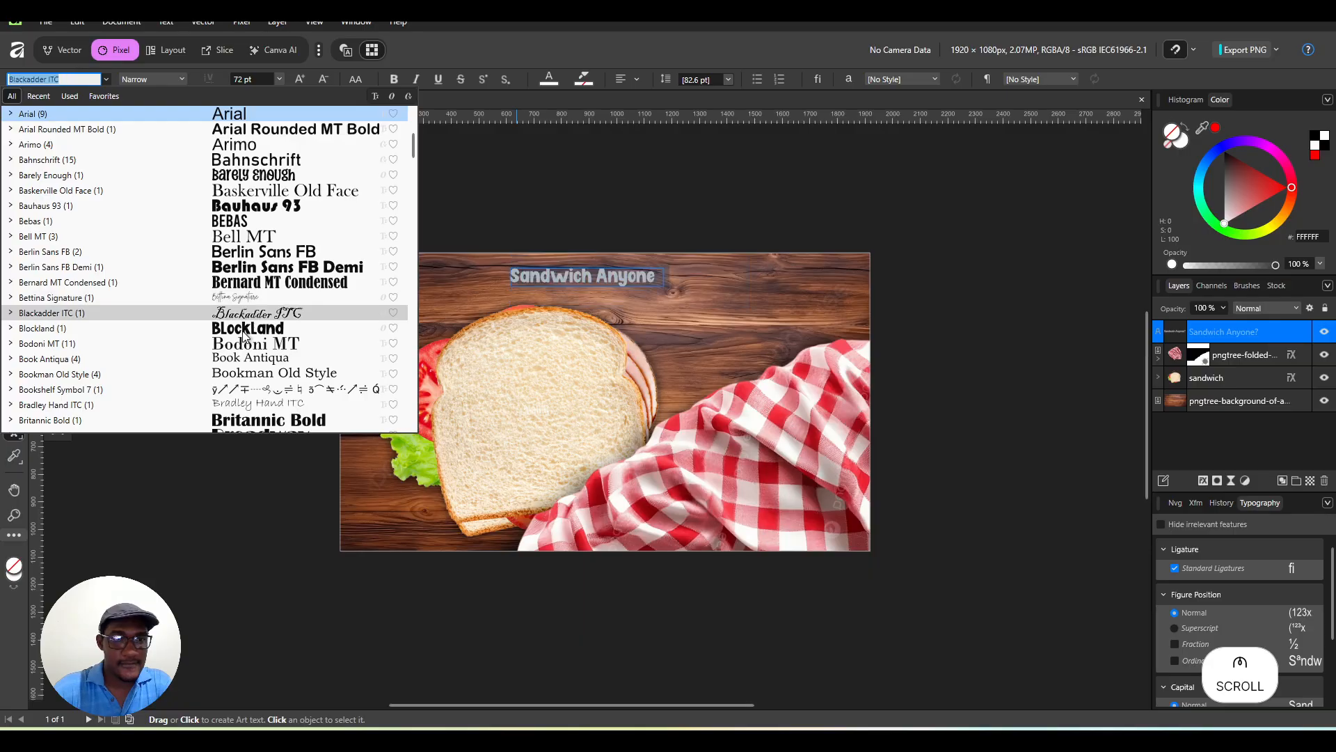
scroll(244, 332, down, 1)
scroll(244, 332, down, 9)
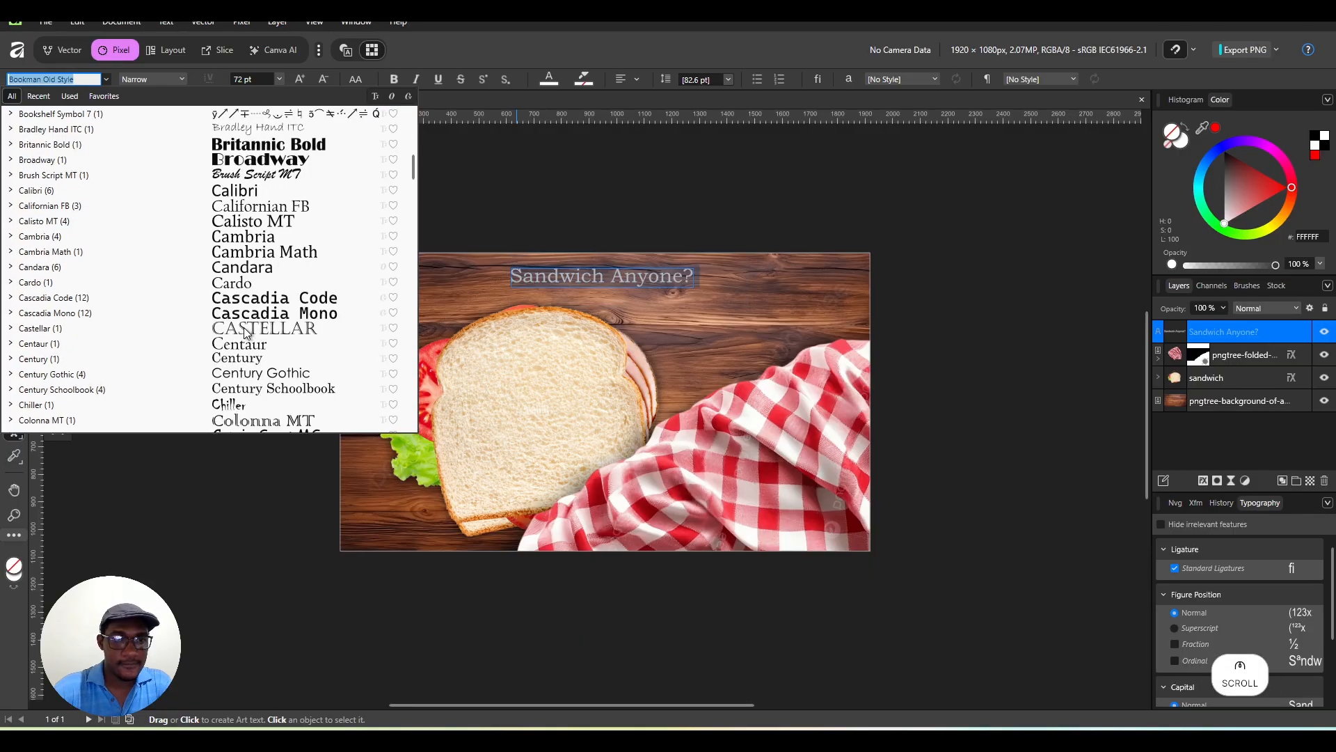
scroll(245, 331, down, 5)
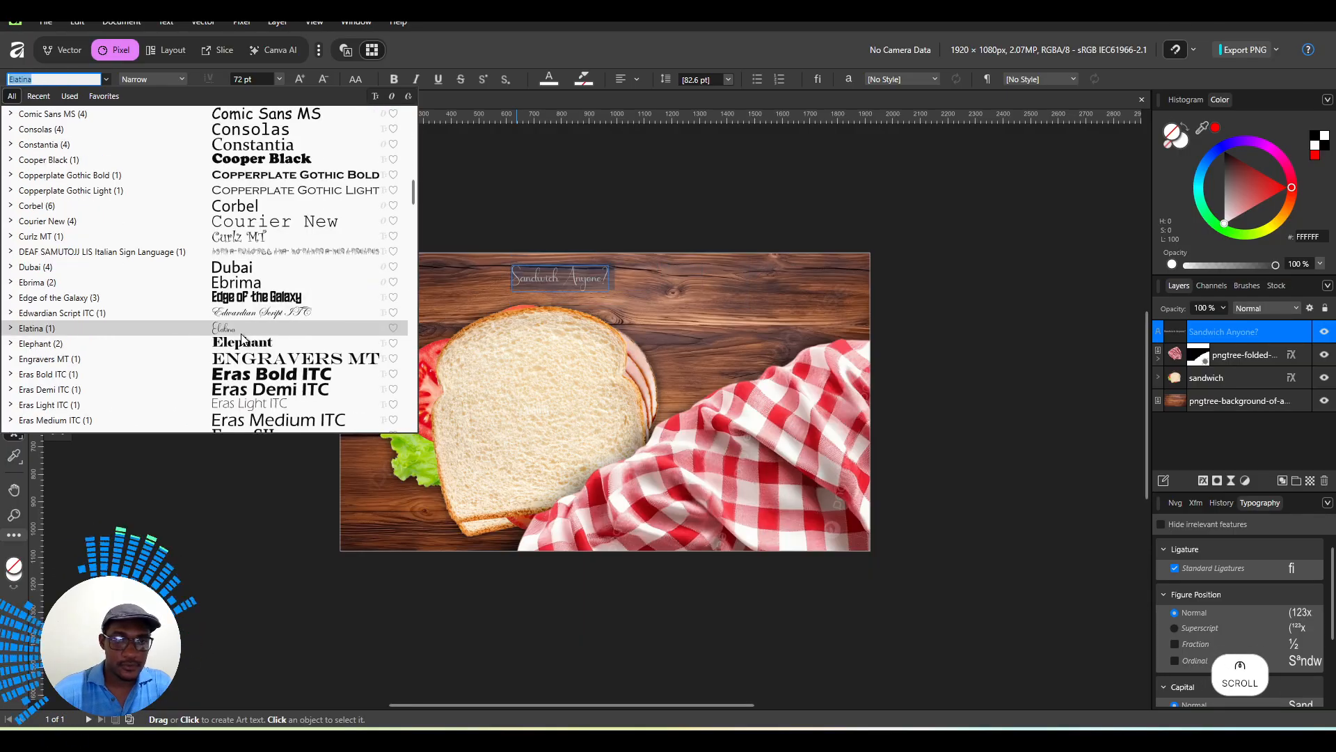
scroll(221, 390, down, 6)
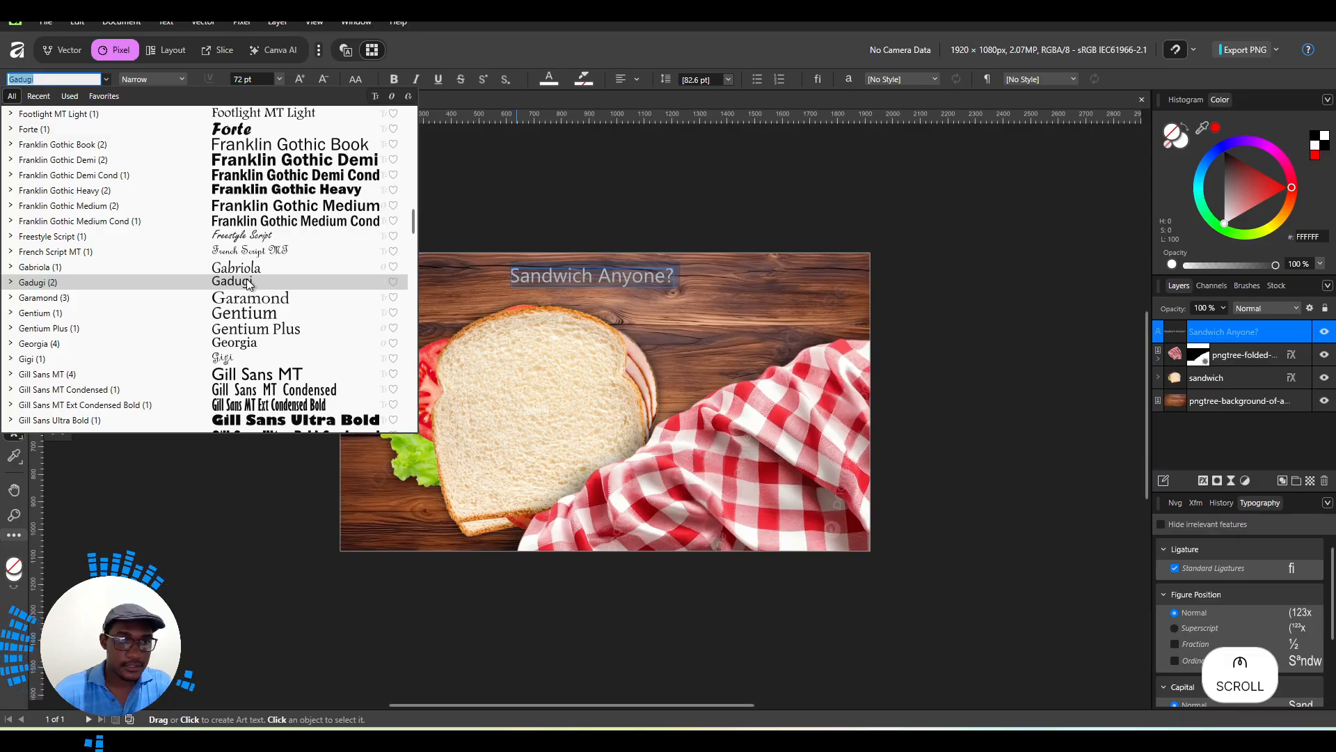
scroll(243, 282, down, 4)
scroll(244, 327, down, 1)
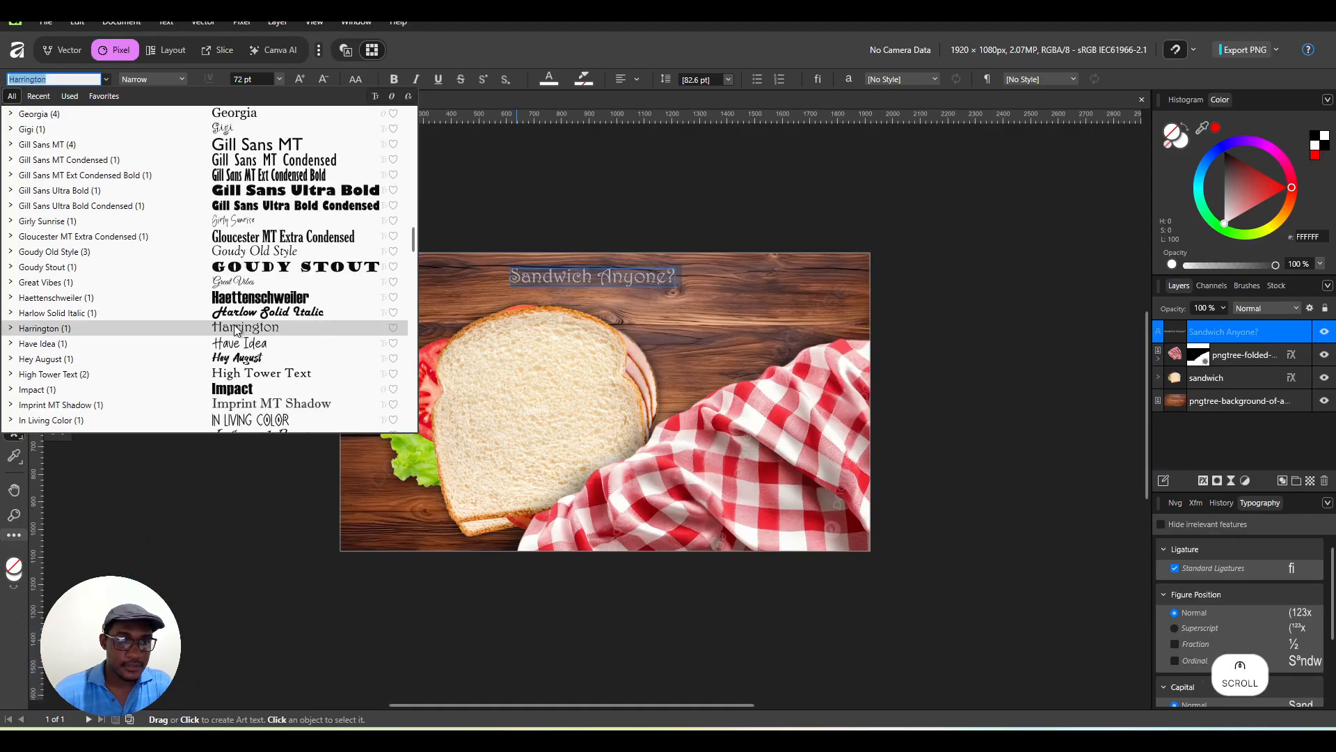
click(263, 358)
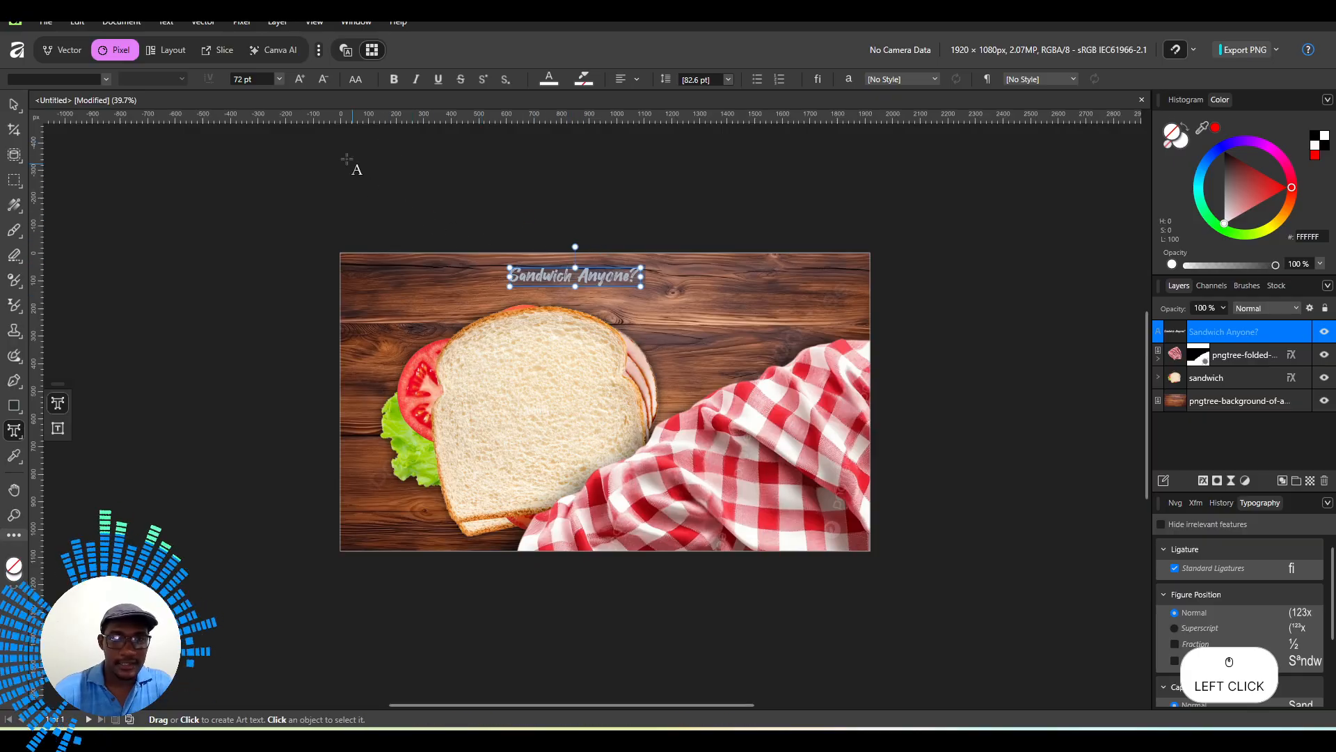
Increase the title's font size stepwise to 136 pt.
click(300, 80)
click(300, 81)
click(300, 80)
click(300, 80)
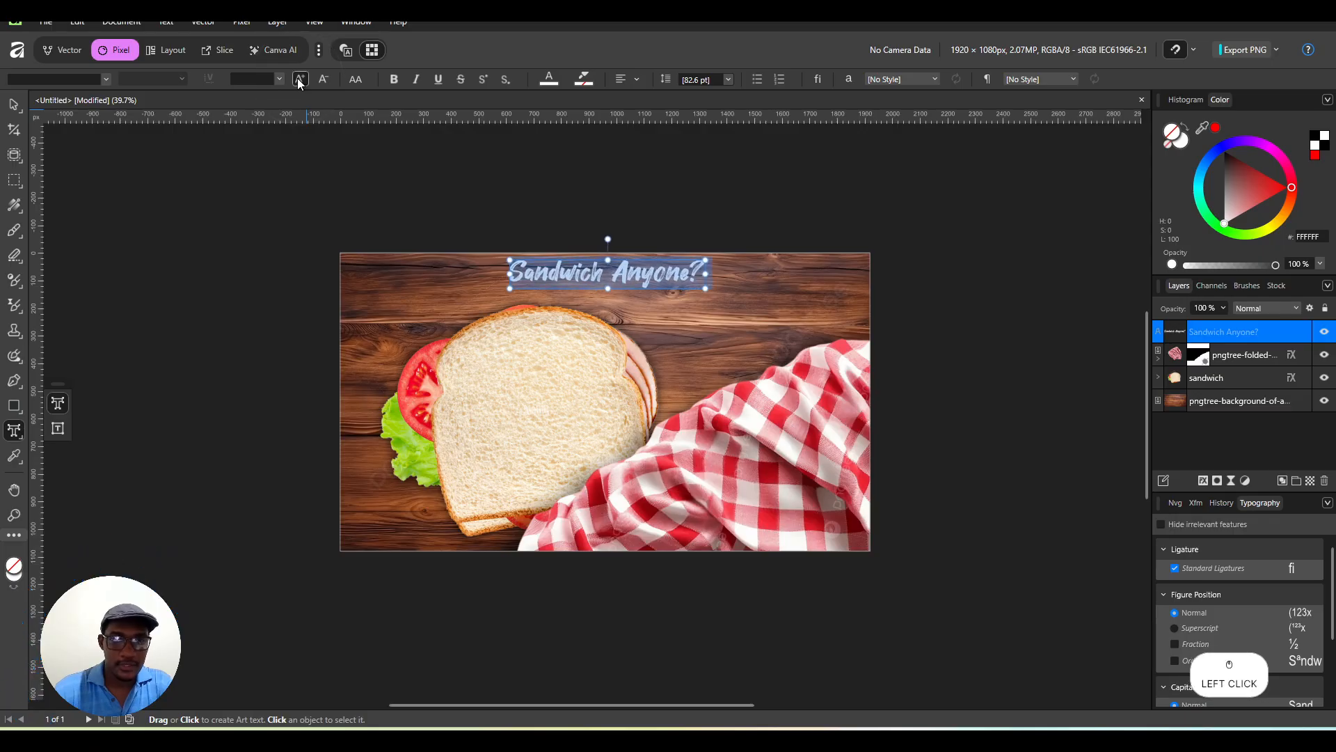
click(300, 80)
click(300, 80)
click(300, 80)
click(300, 80)
click(300, 80)
click(300, 80)
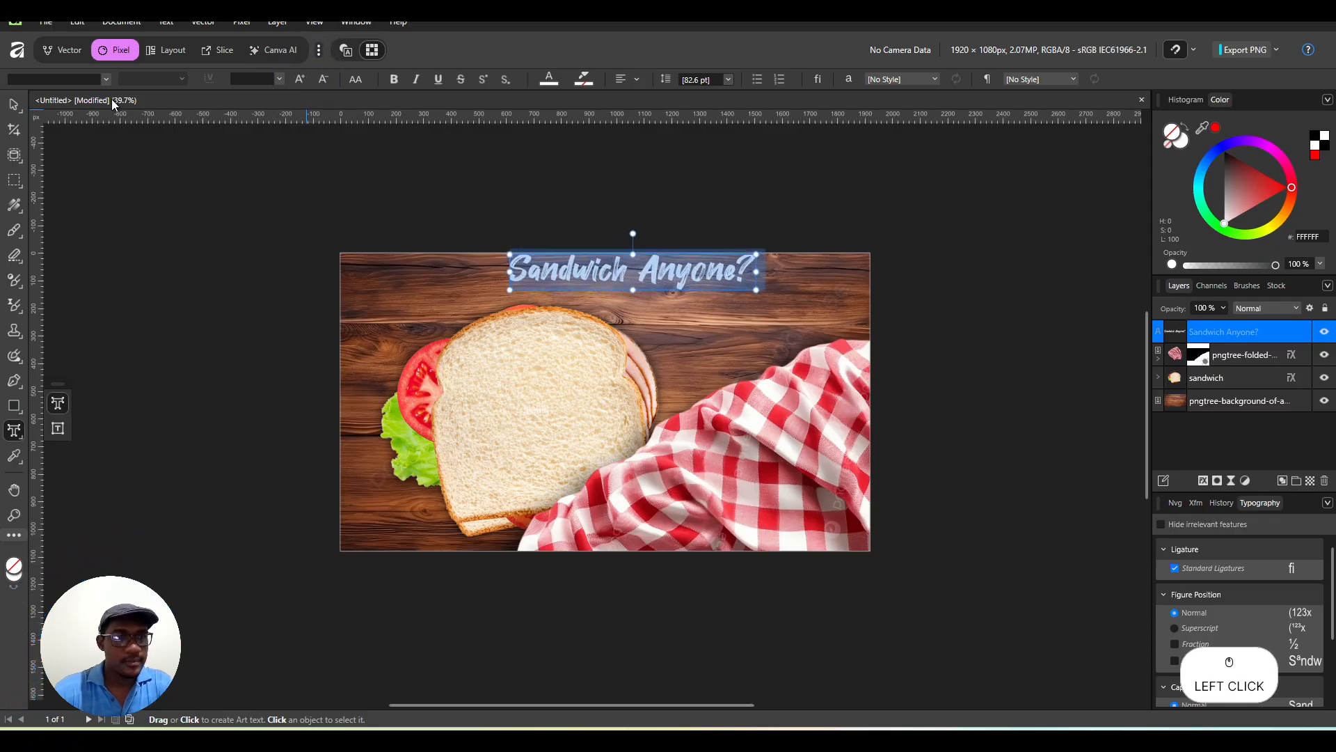
Shift the sandwich group about 160 px right and 45 px down so it sits further under the checkered cloth.
click(14, 105)
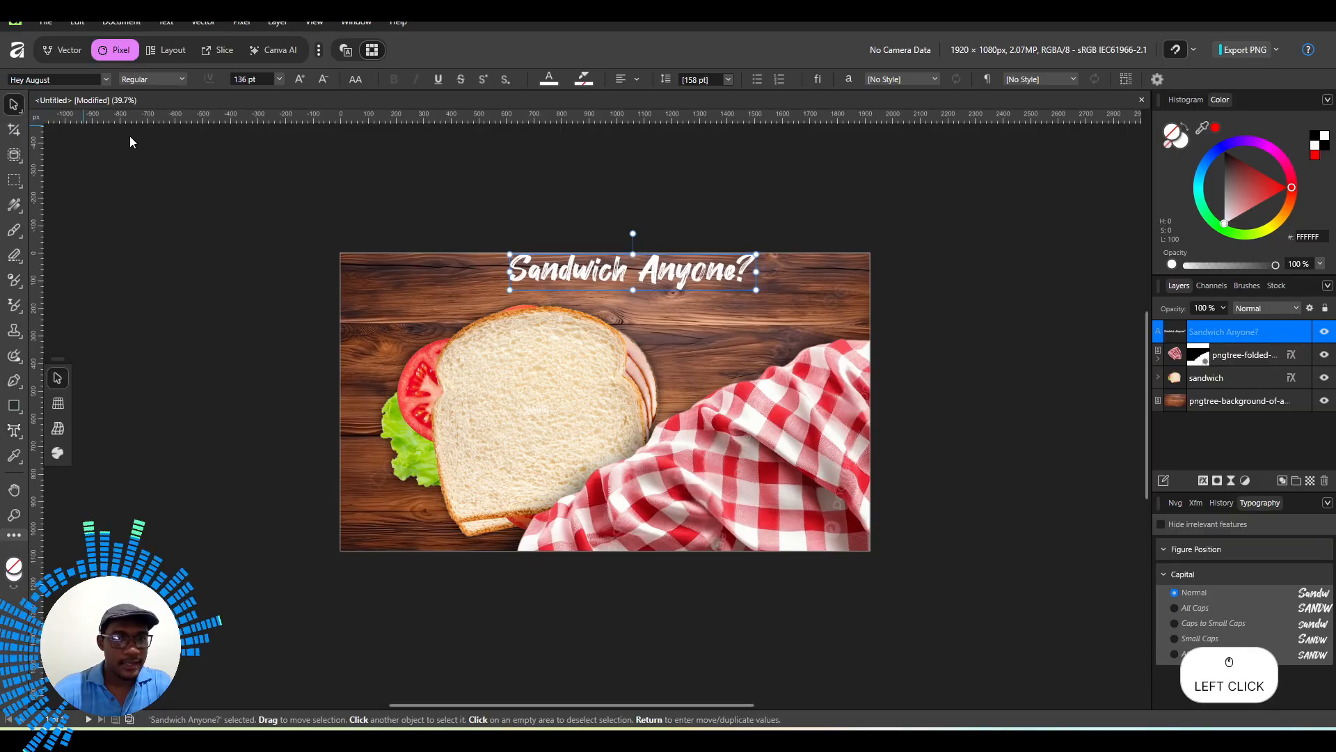
click(543, 341)
drag(557, 377, 600, 389)
Move the title near the canvas's upper edge so it starts about 200 px from the left edge, and deselect it.
click(581, 273)
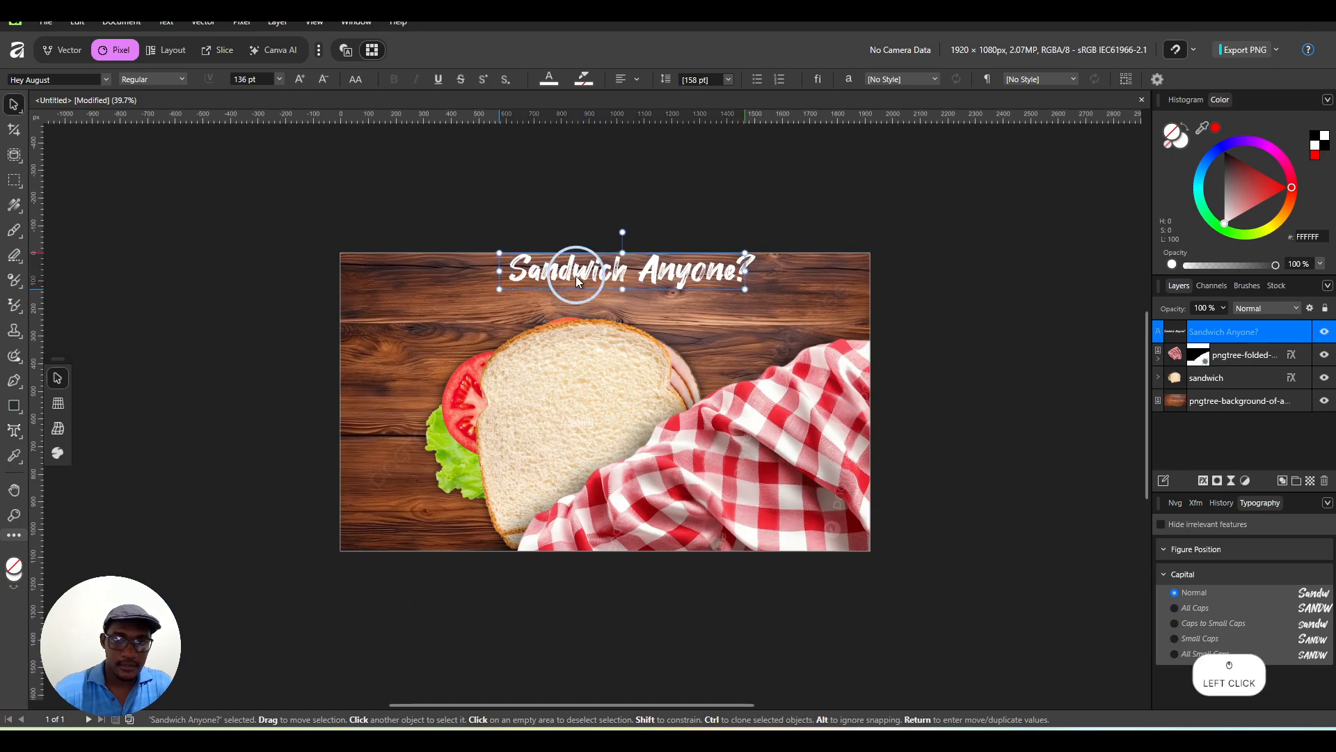
drag(575, 276, 474, 282)
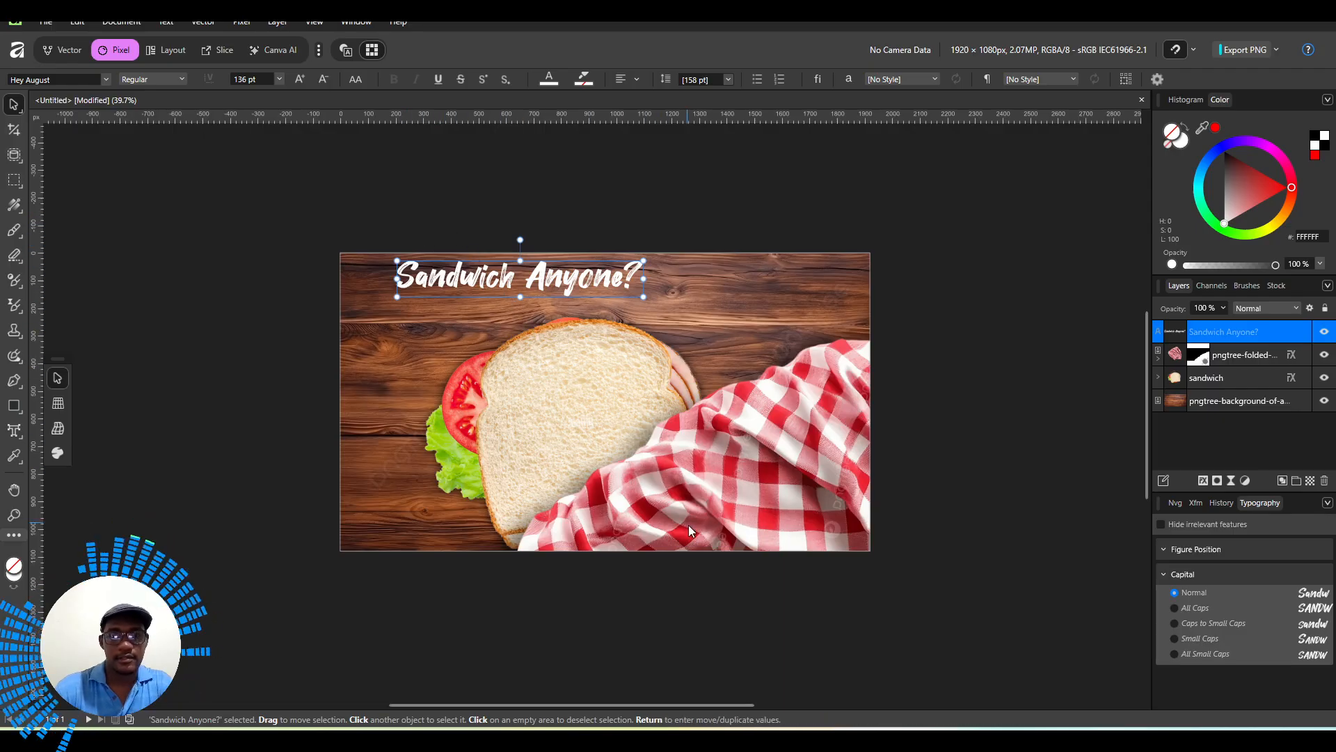
click(709, 216)
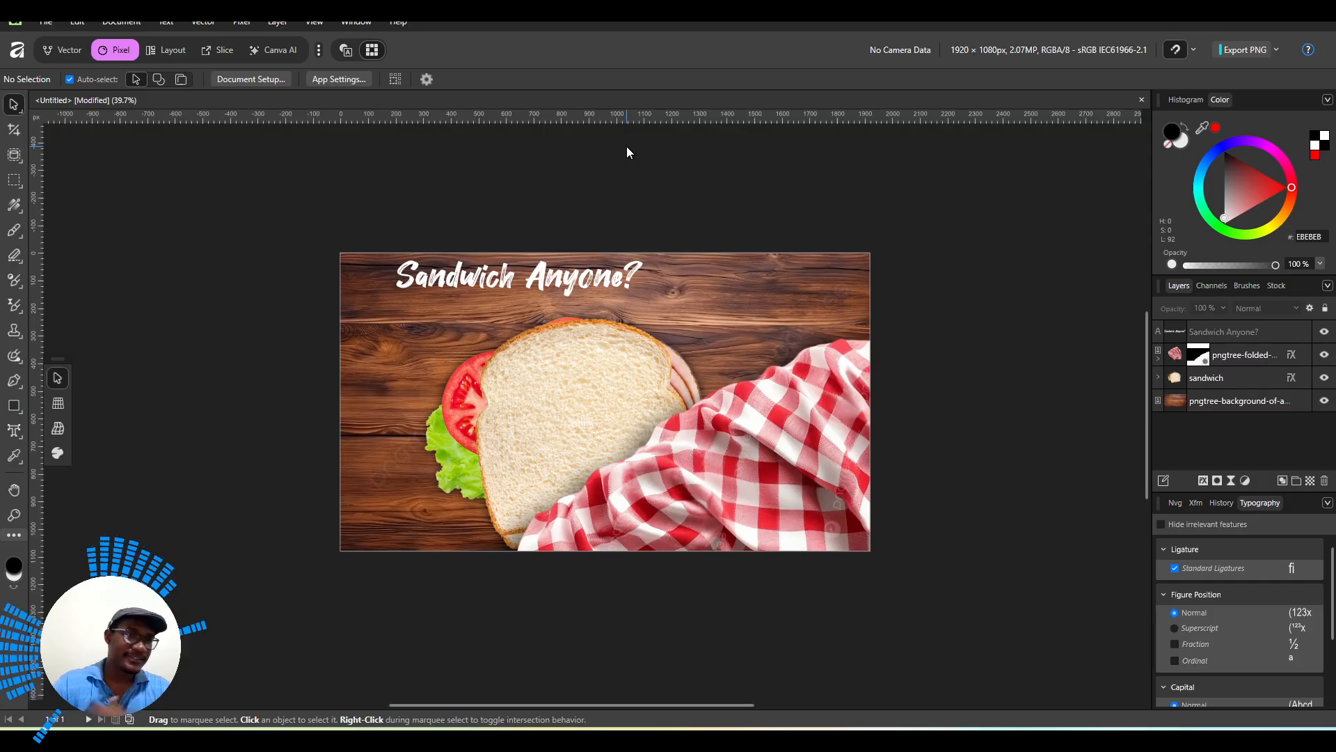
Save the document as the Affinity file "Make Me a Sandwich" in Downloads > Intro to Multimedia Exercises > Make Me a Sandwich.
click(43, 23)
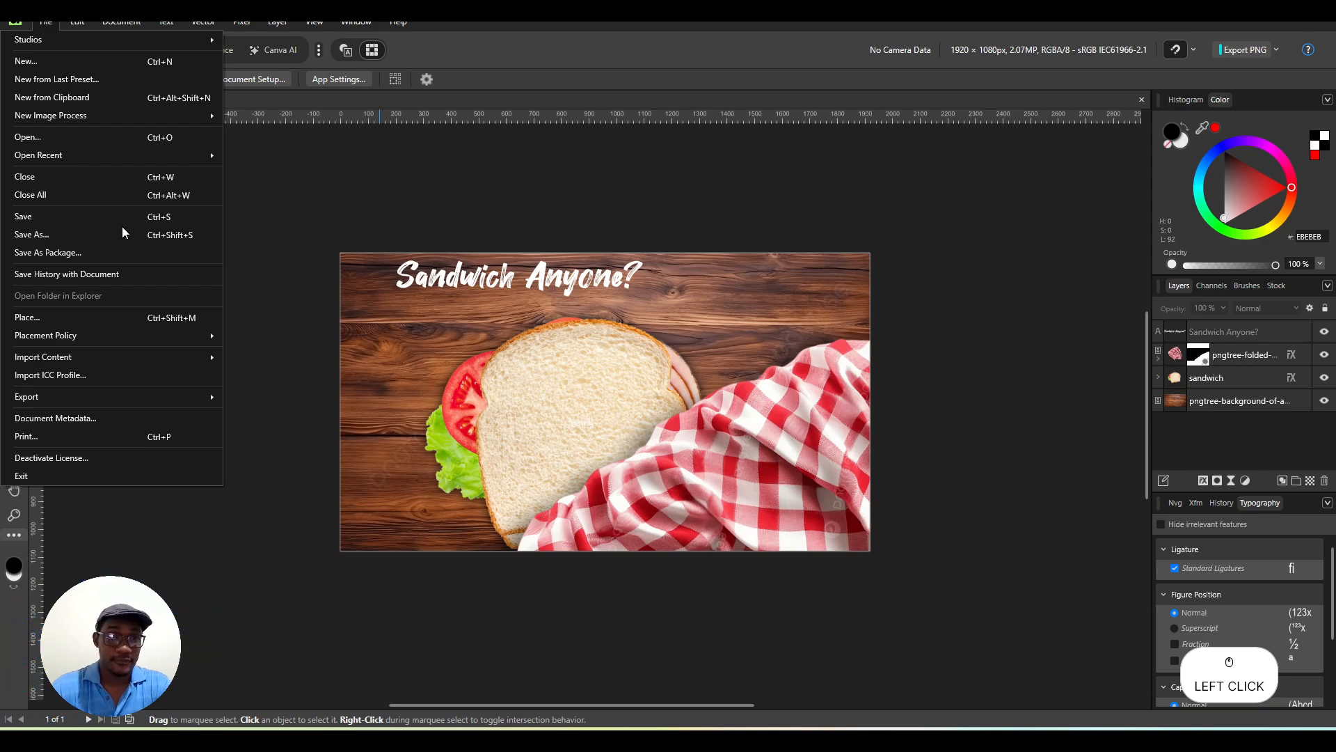
click(157, 217)
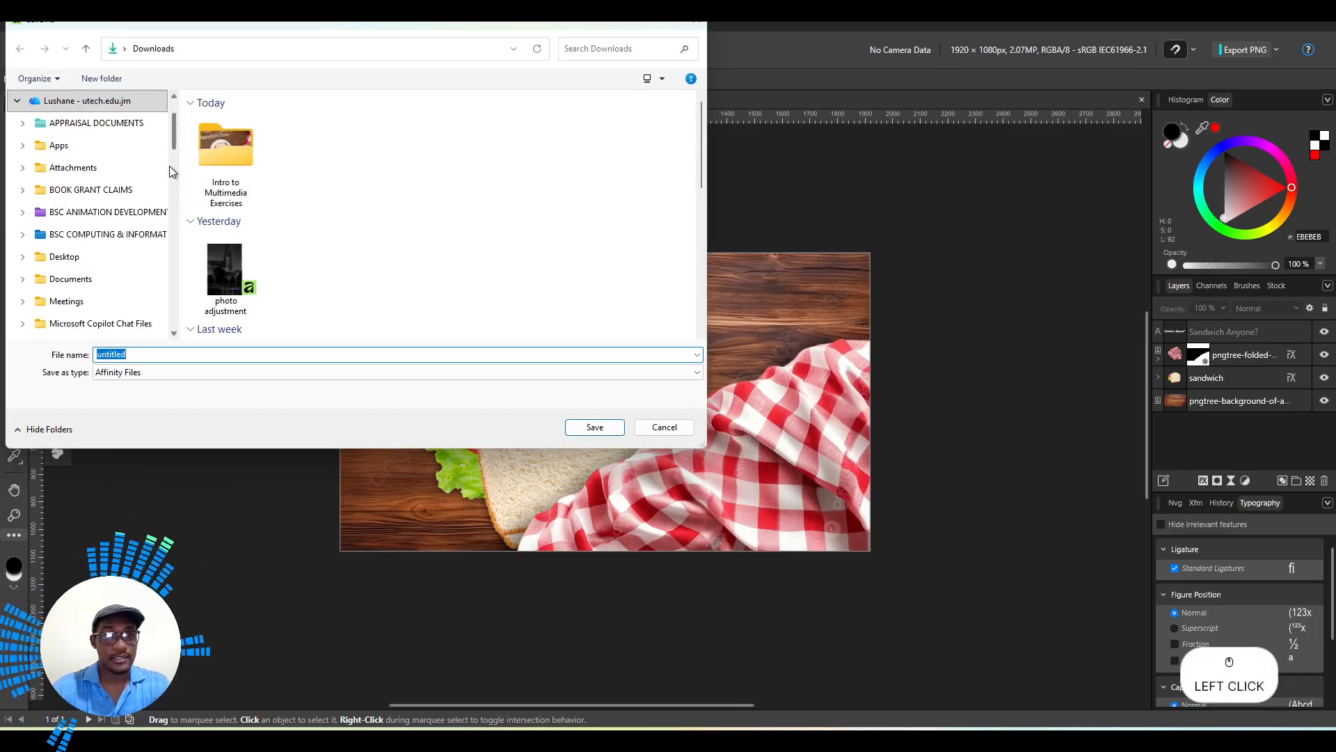
double_click(228, 150)
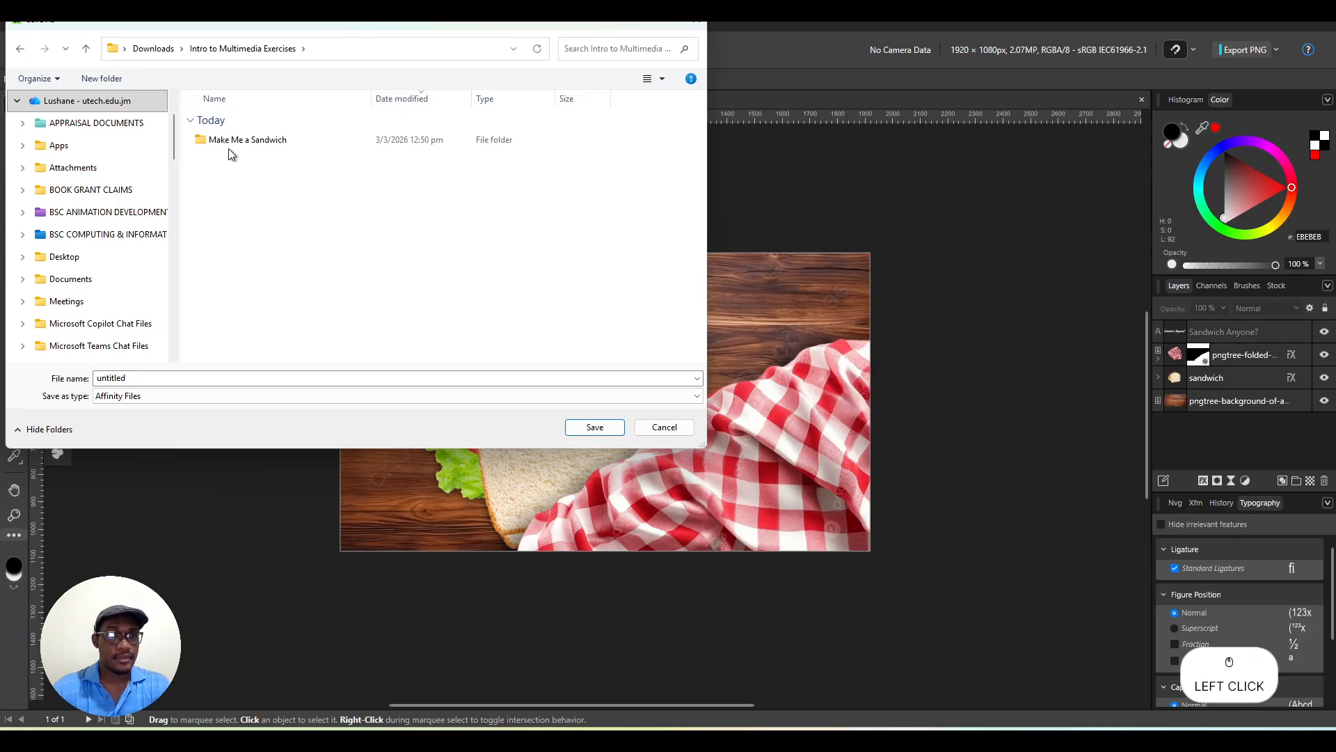
click(232, 151)
double_click(231, 151)
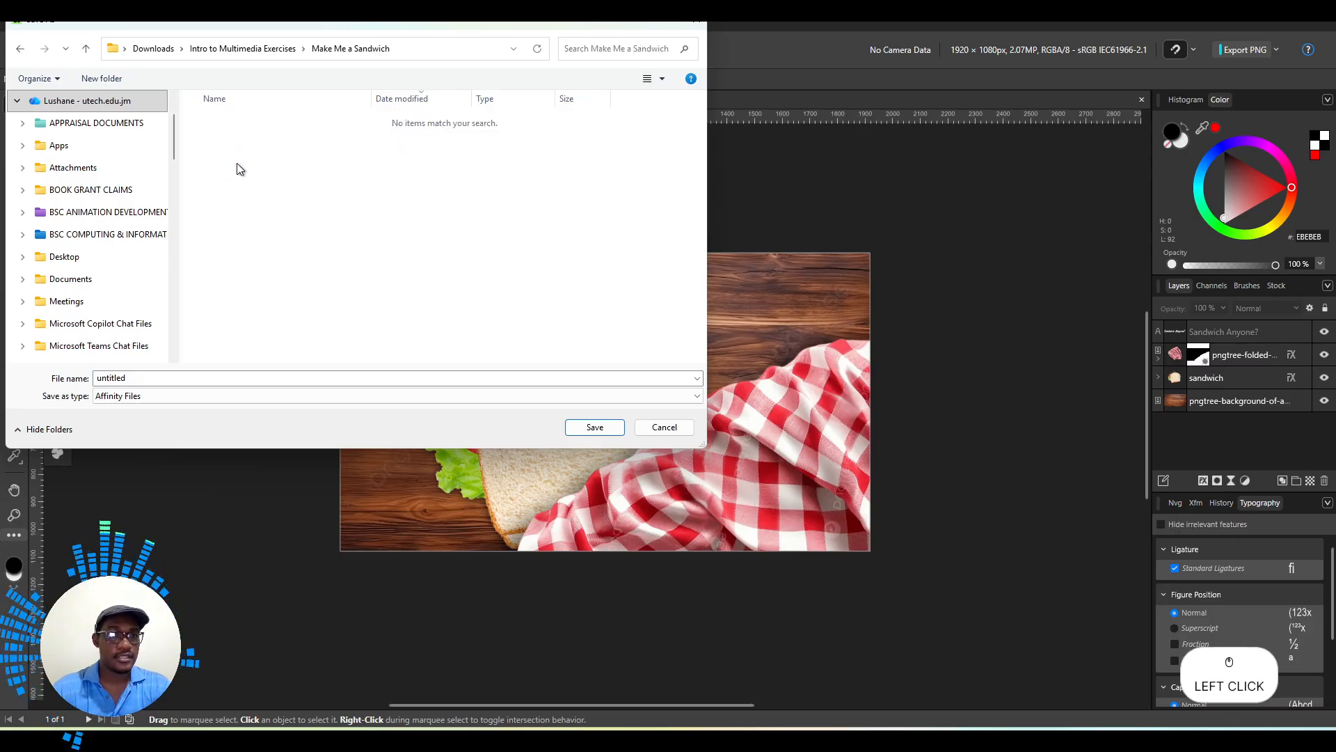
click(146, 376)
text(Make )
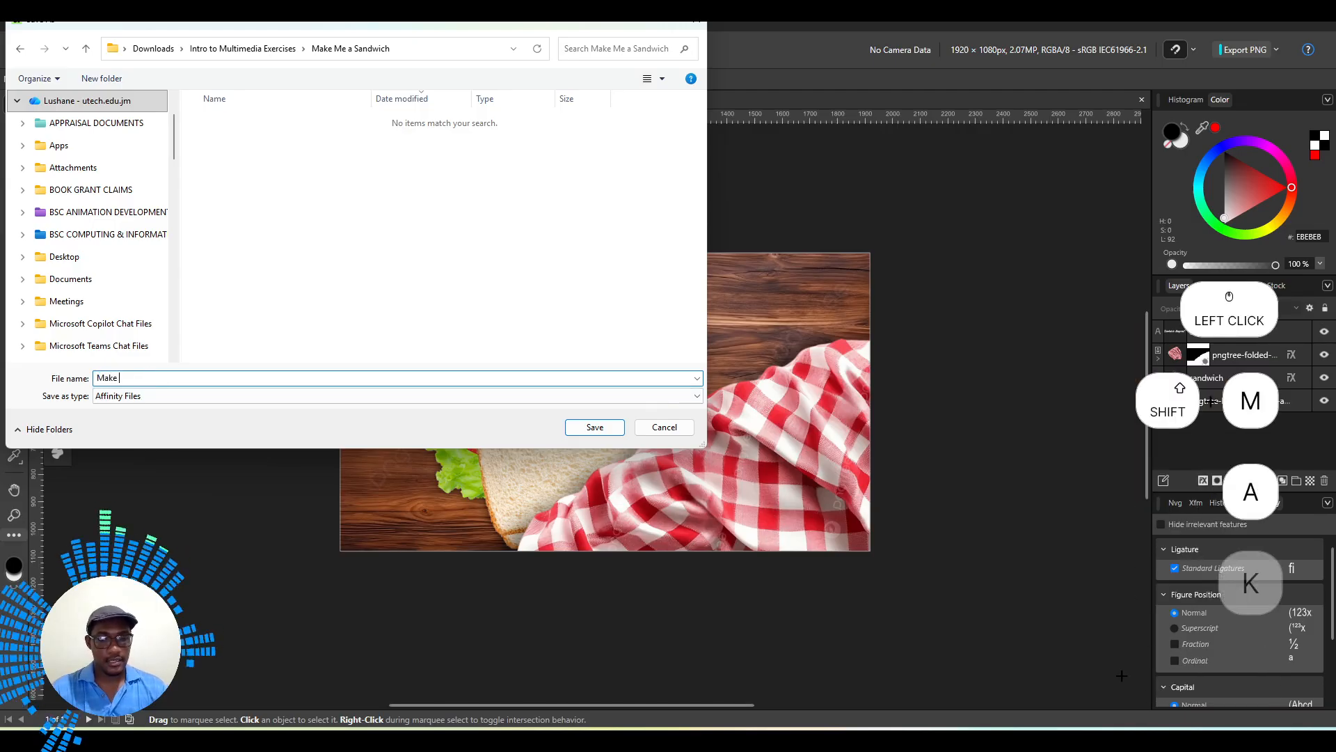
text(Me a Sandw)
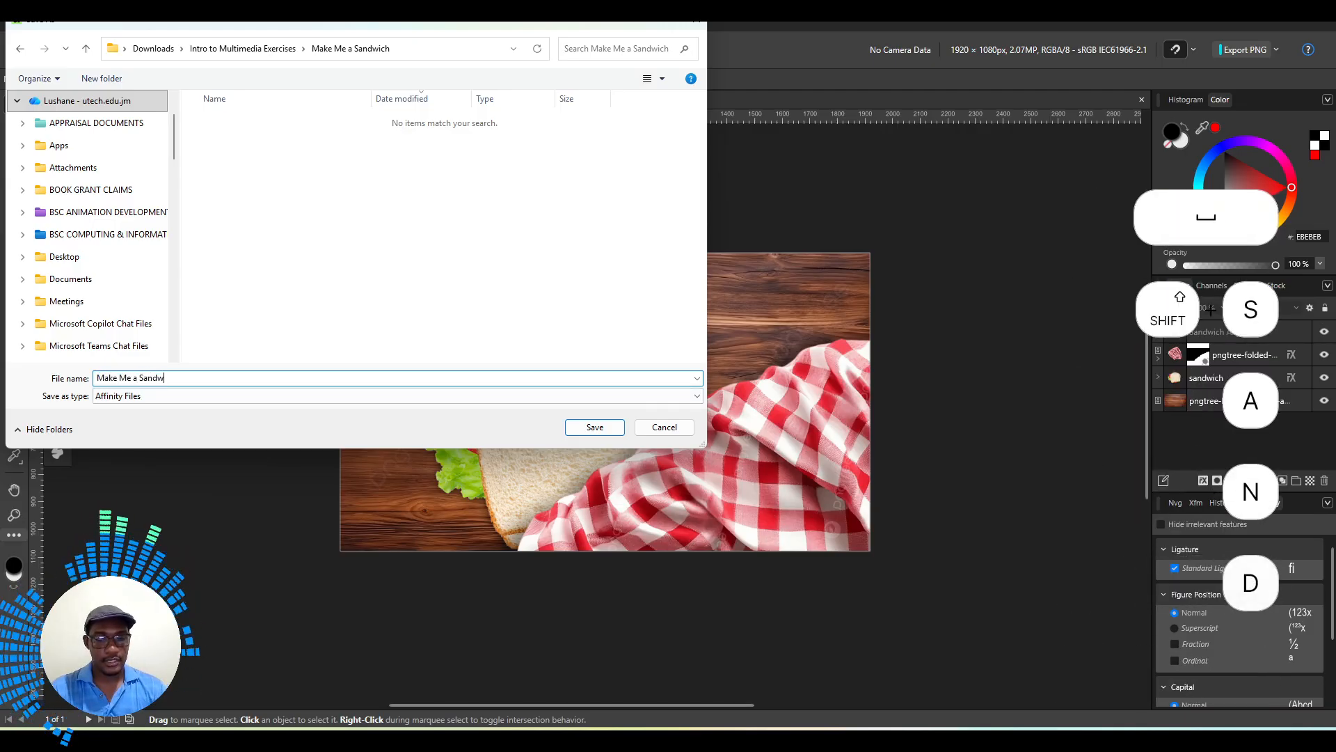
text(ich)
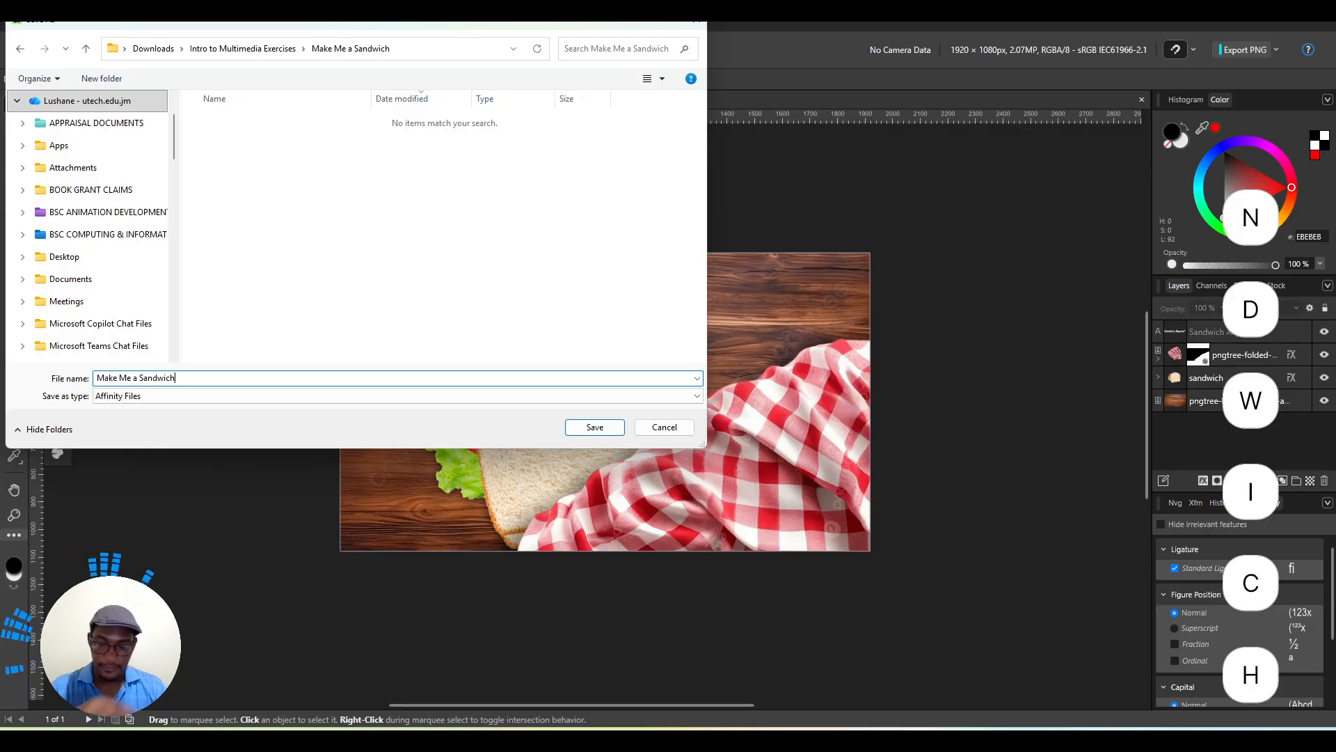
key(Return)
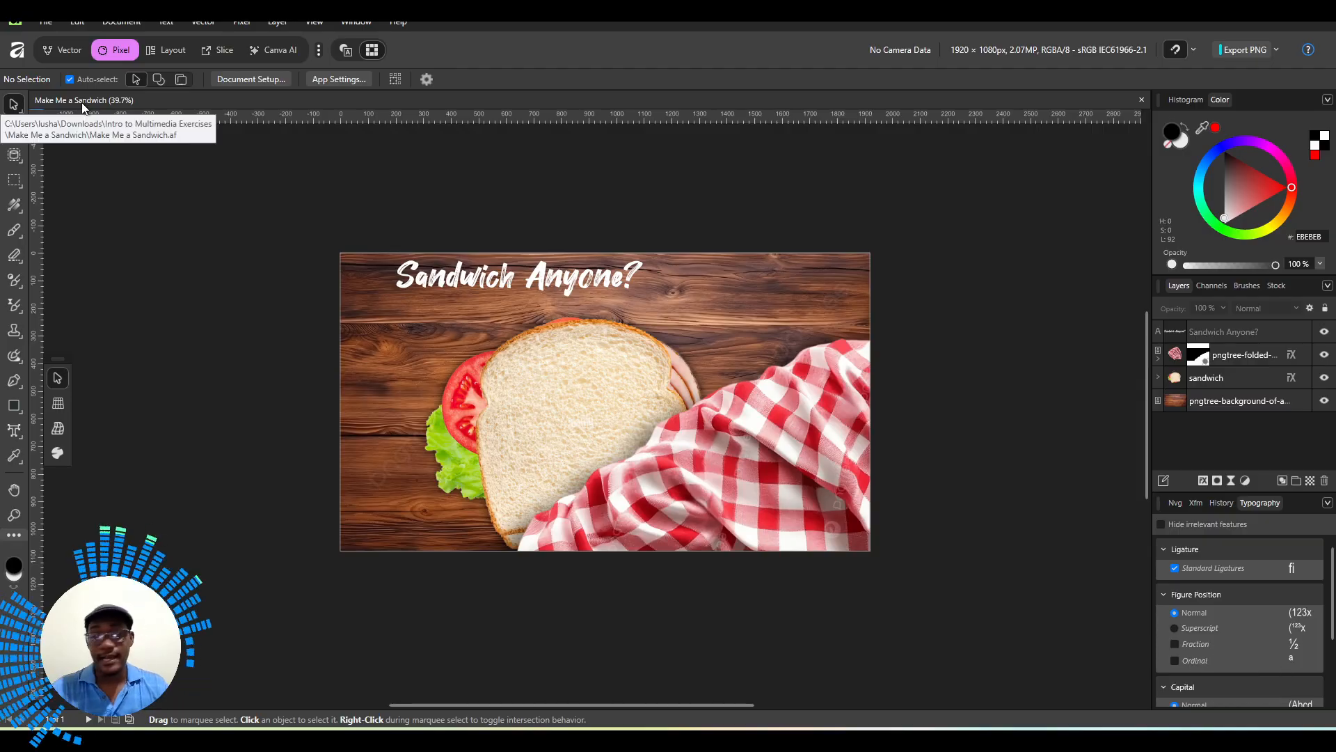
Open the document's export settings and look through the JPEG, PNG, GIF and PDF format presets.
click(43, 21)
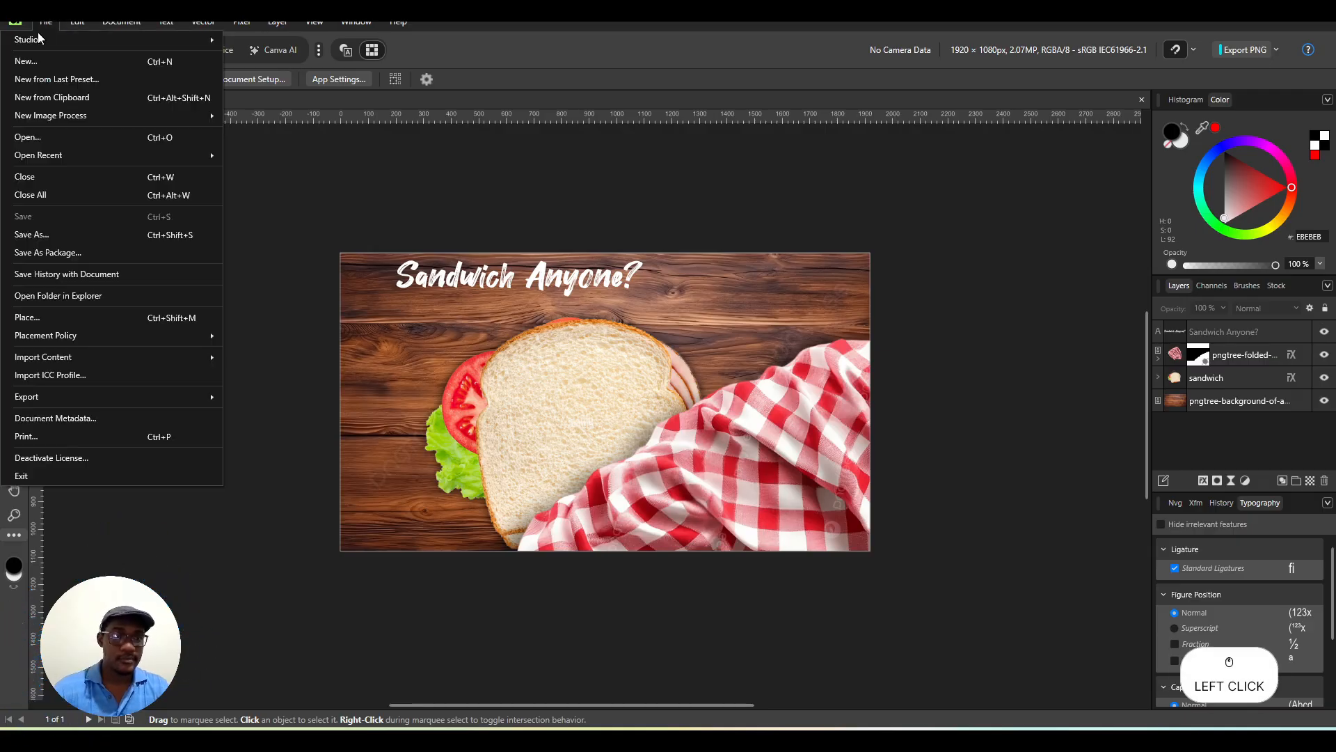
mouse_move(84, 391)
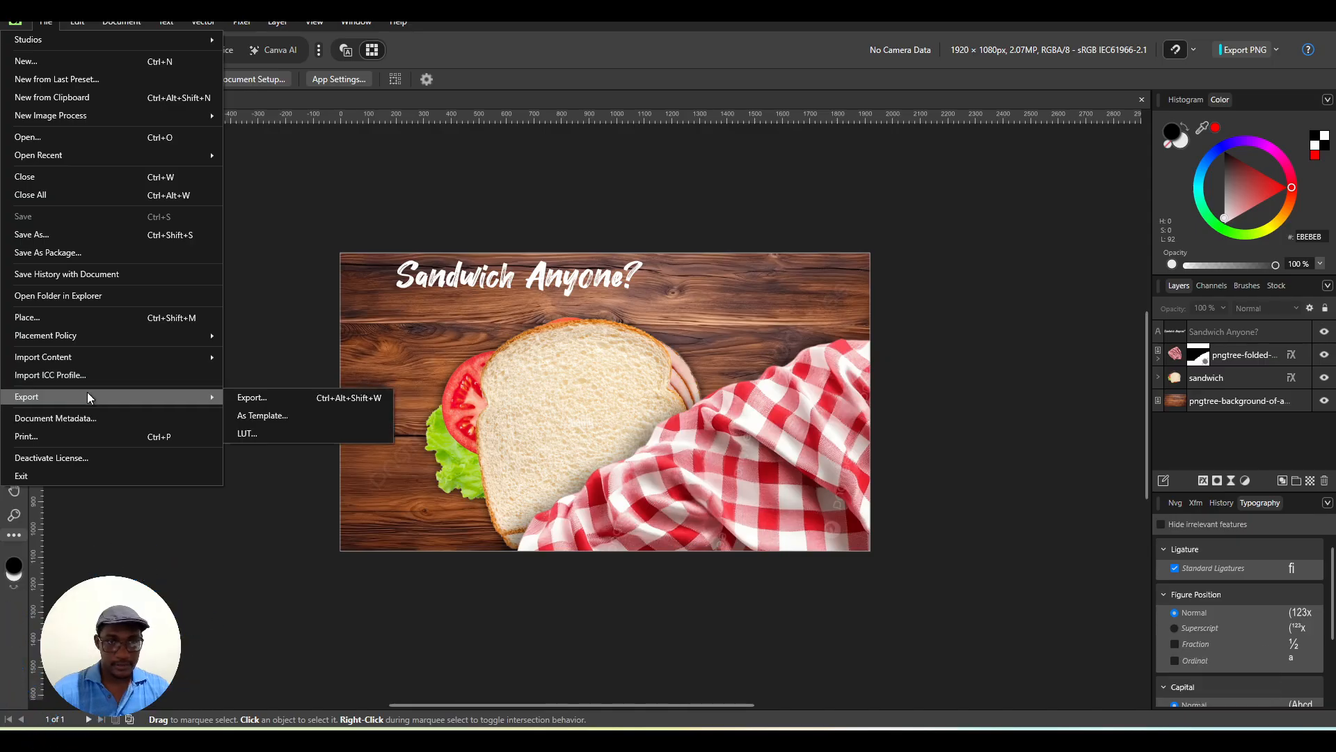
click(274, 394)
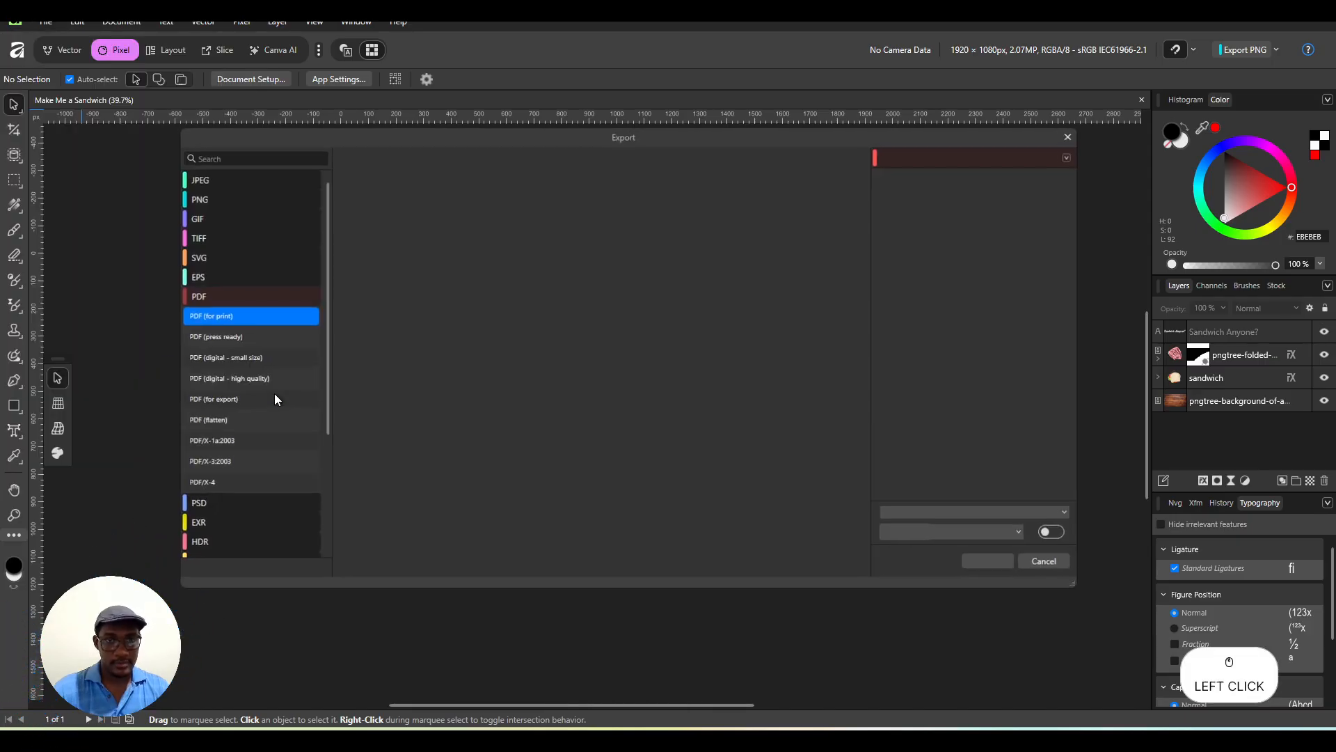
click(199, 180)
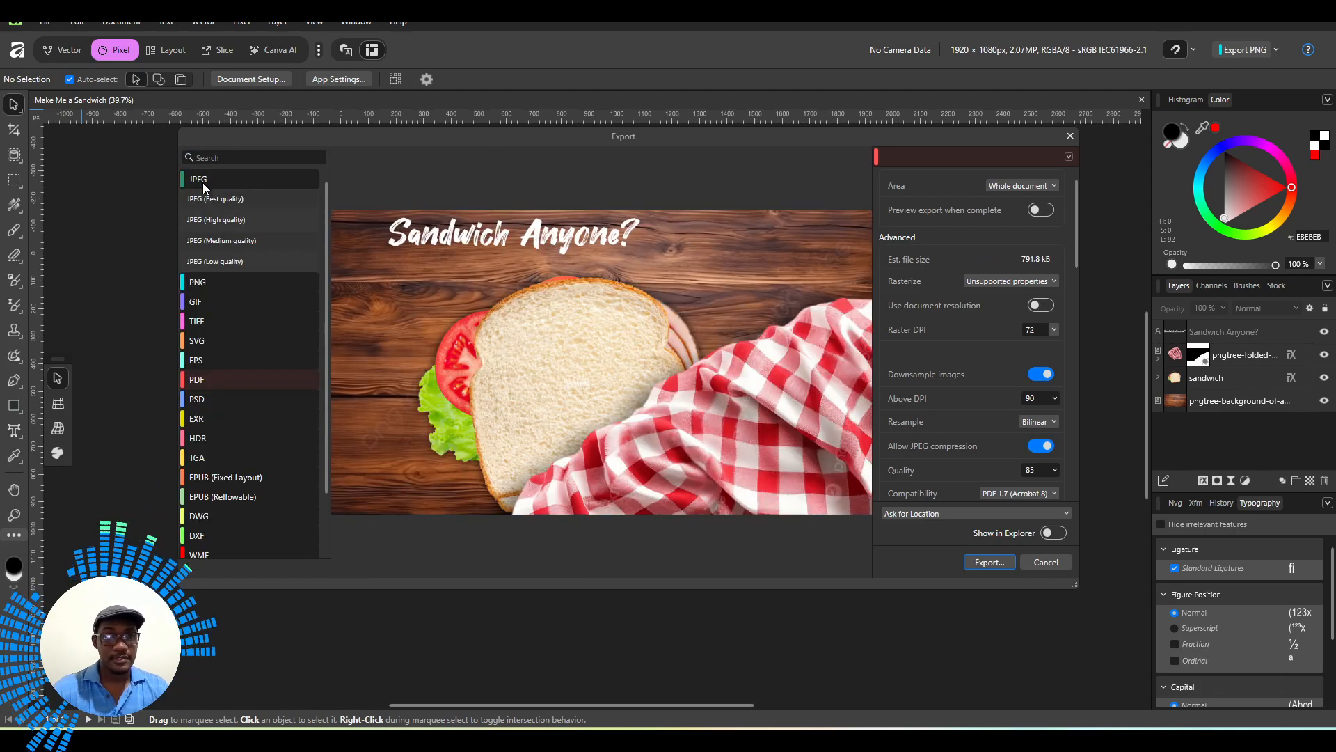
click(200, 282)
click(202, 346)
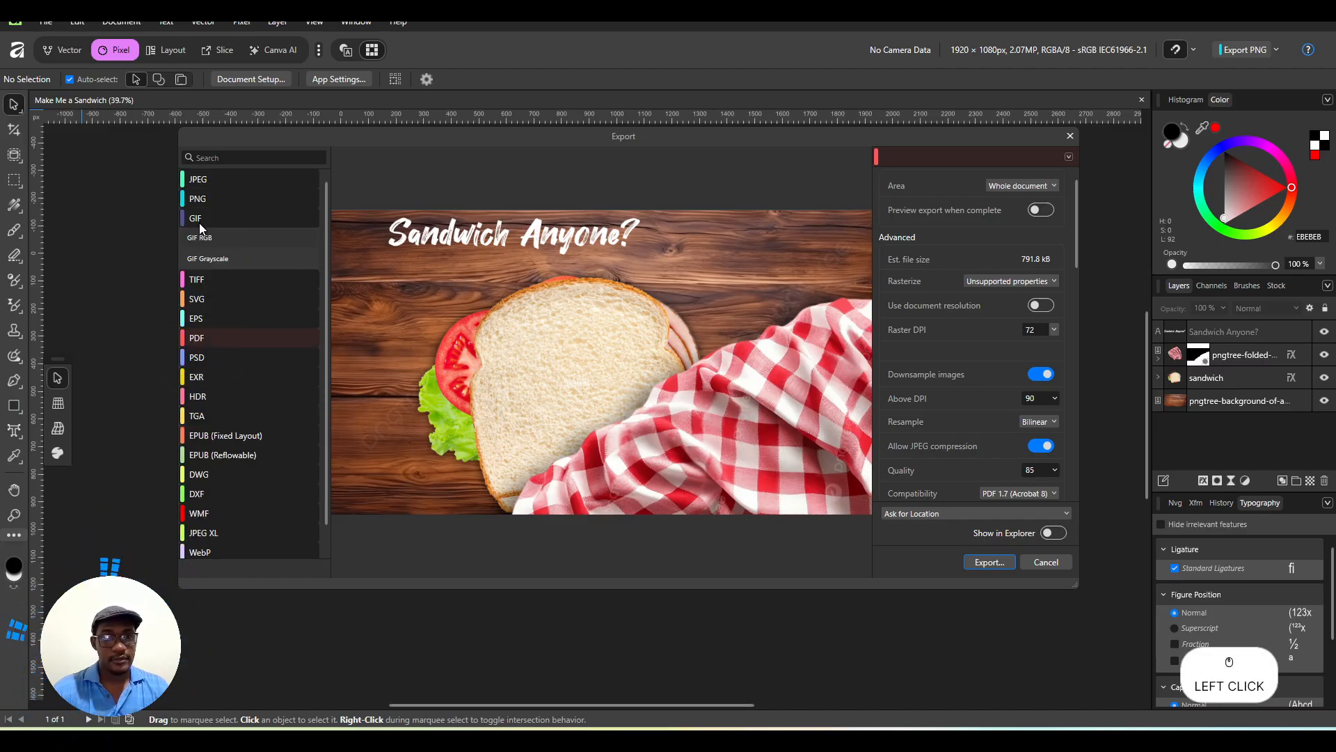
click(197, 339)
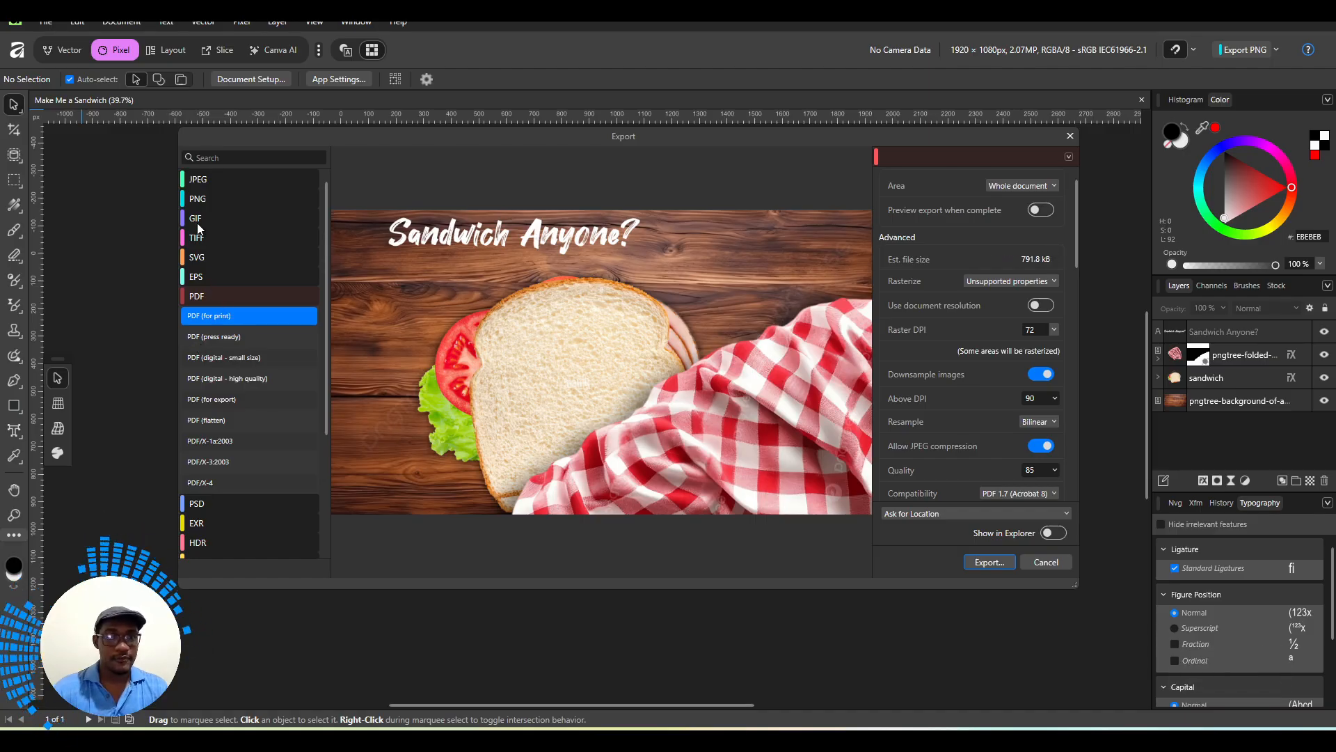
Compare the export settings of the PNG-8 (dithered) and PNG-HDR (PQ, Rec.2020, Full range) presets.
click(198, 201)
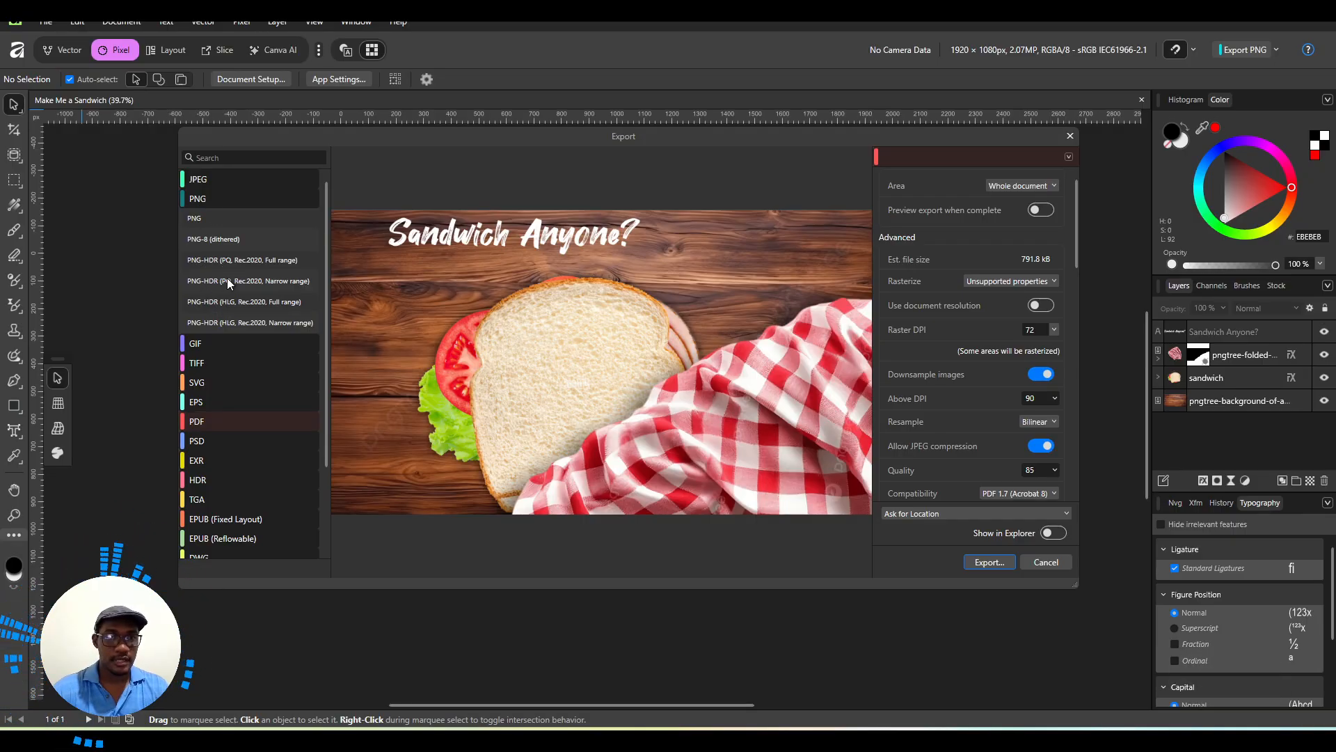
click(208, 238)
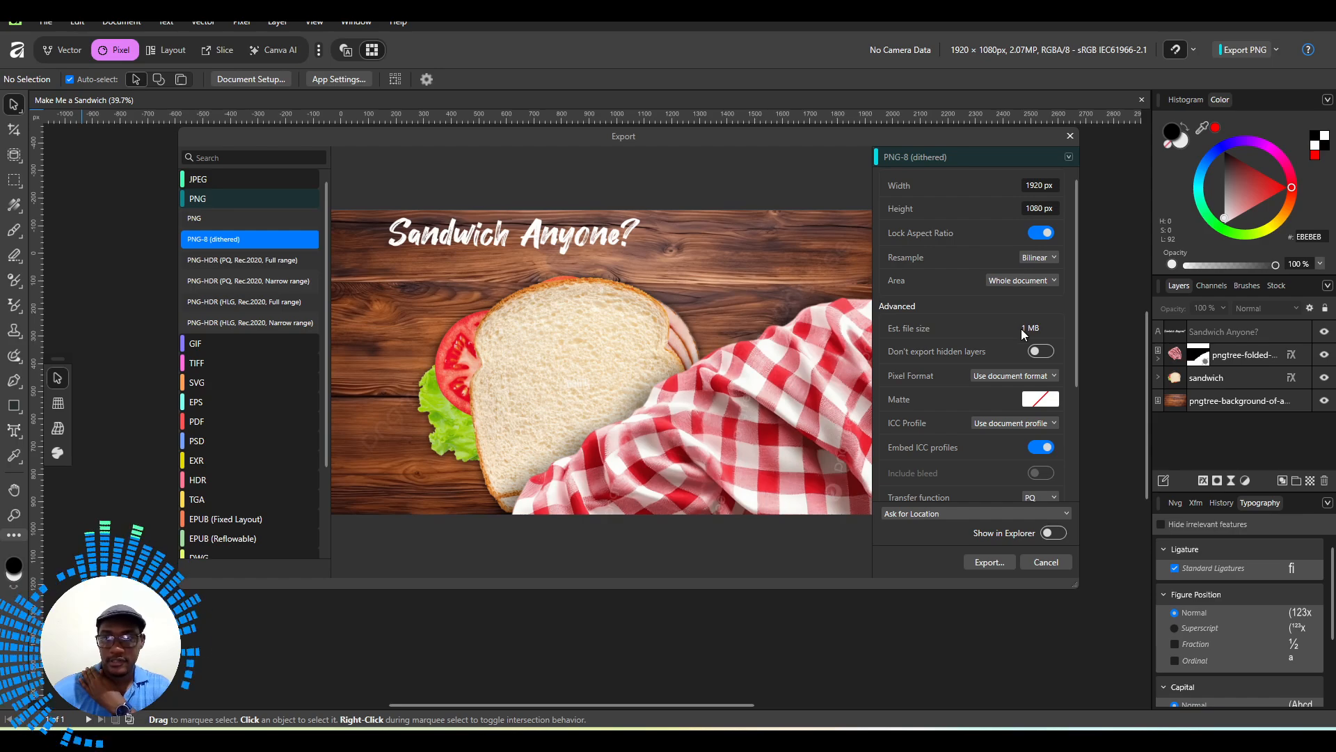
click(238, 263)
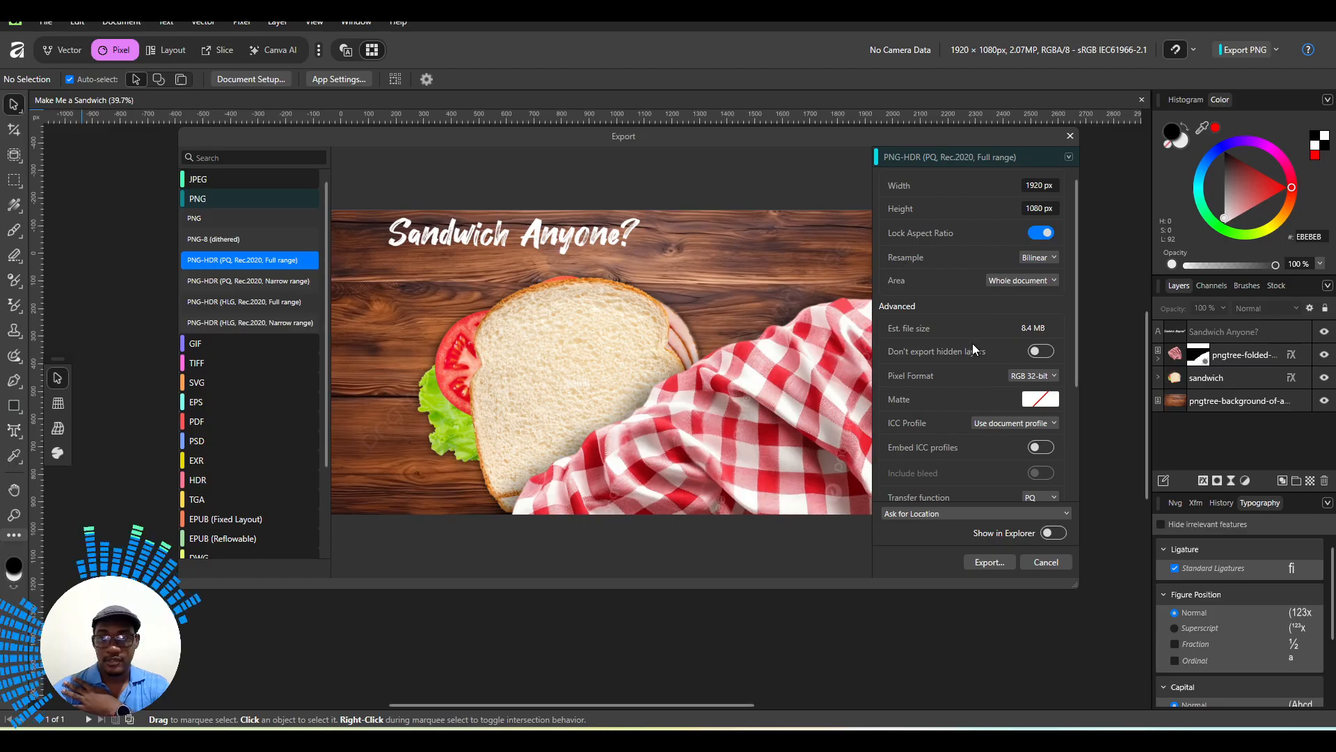
scroll(972, 343, down, 5)
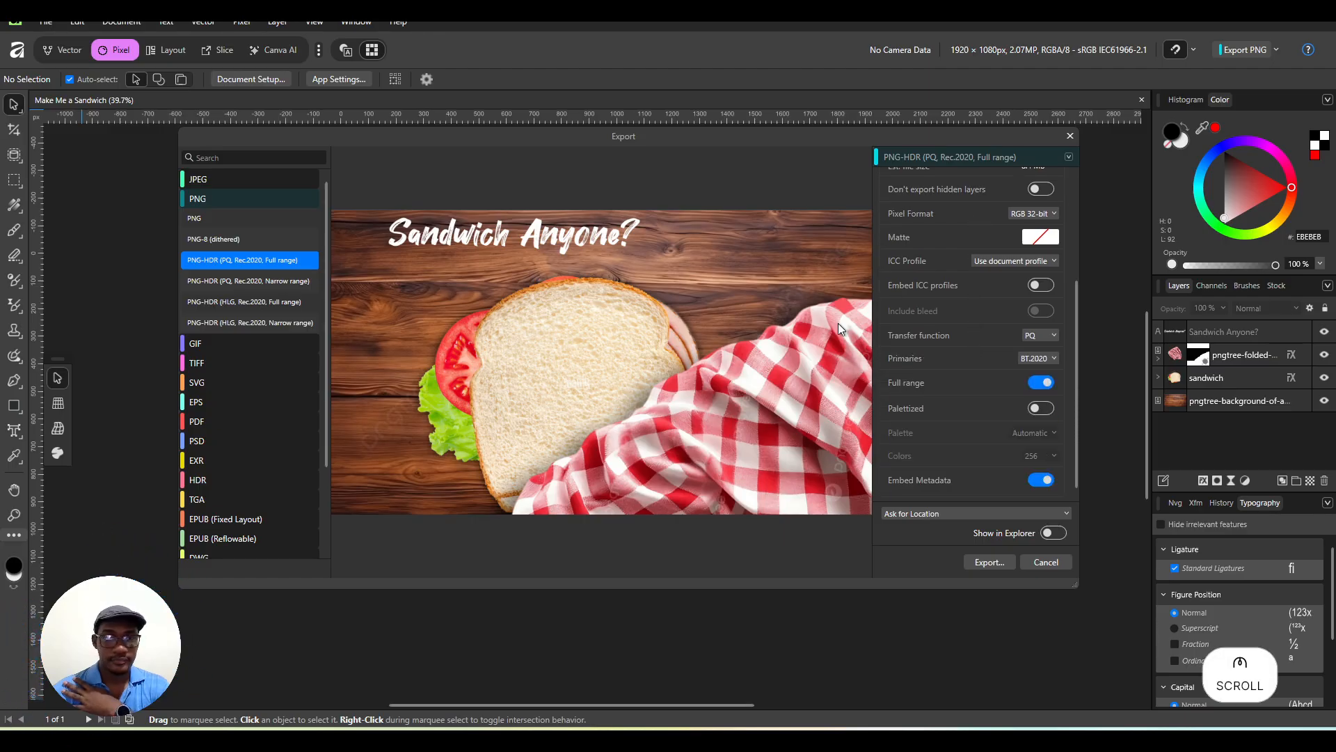
Choose the plain PNG preset, review its settings and export the whole document as "Make Me a Sandwich" into the Make Me a Sandwich folder.
click(203, 219)
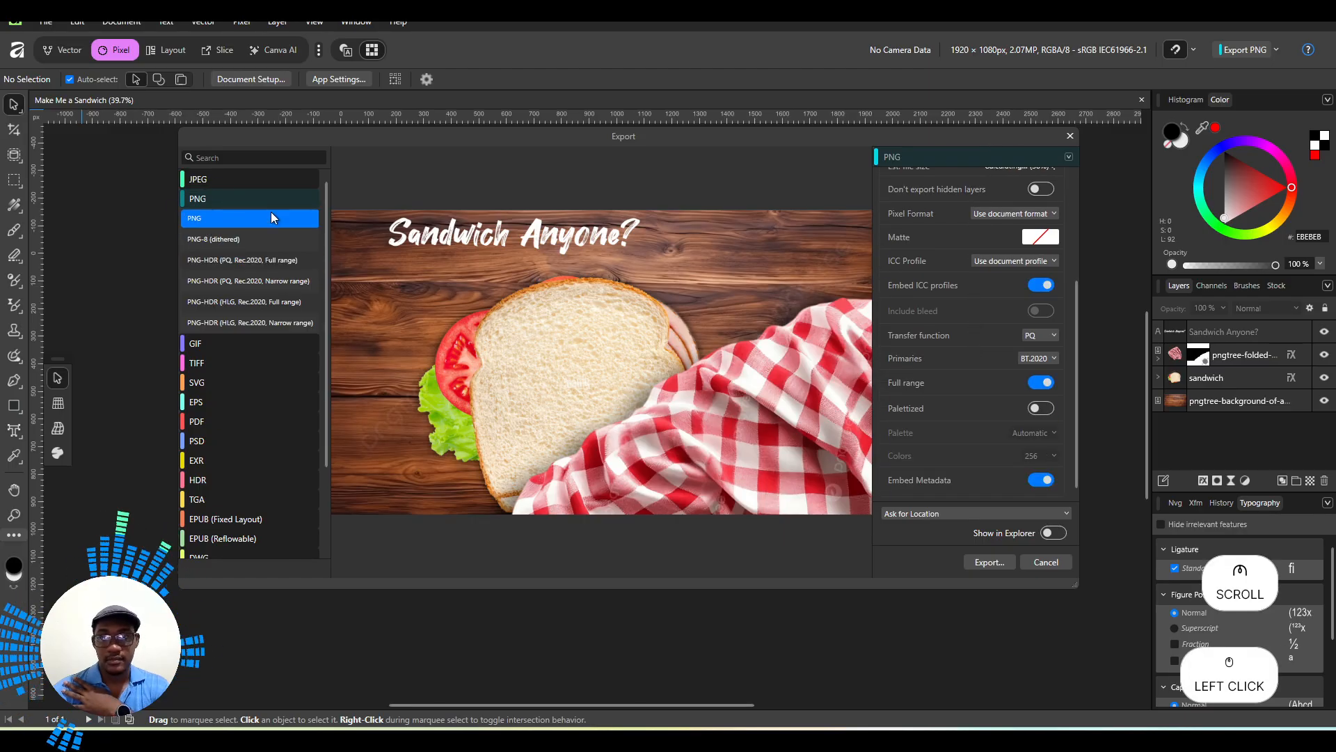
scroll(941, 333, up, 3)
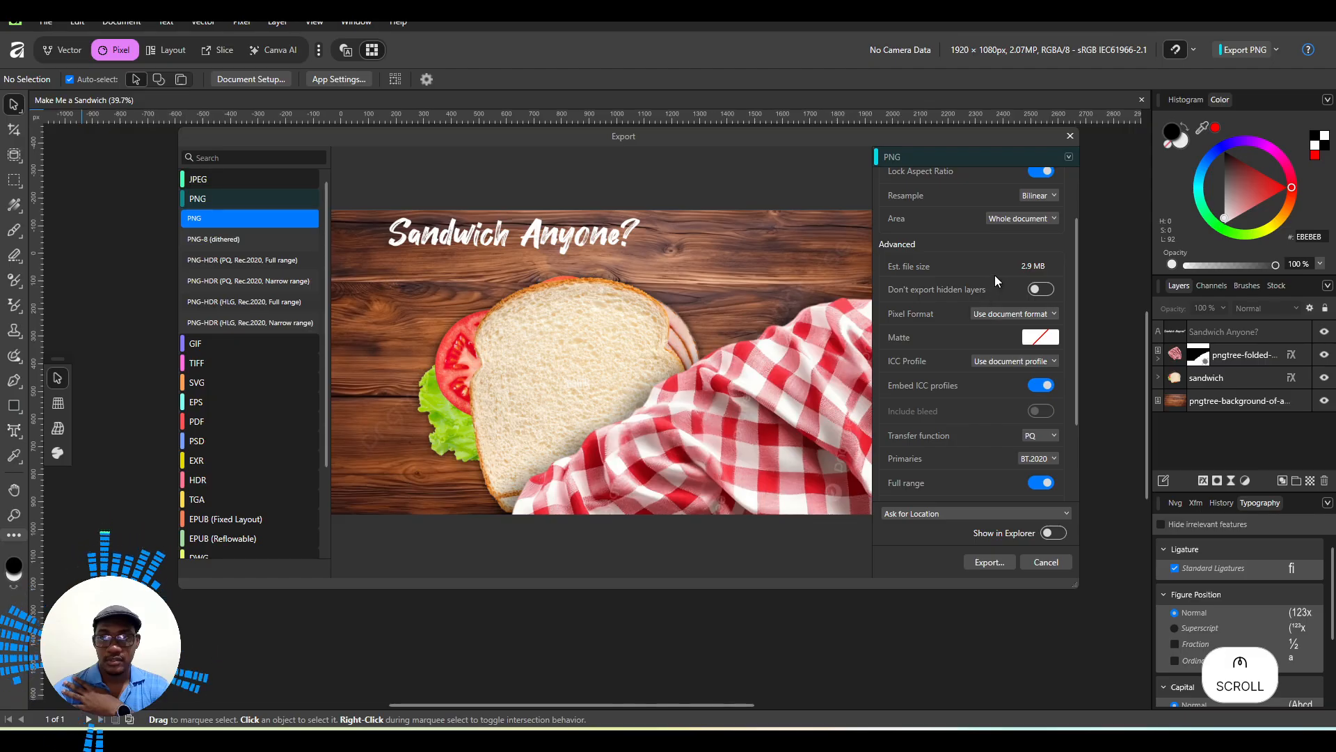
scroll(996, 274, down, 2)
scroll(1002, 306, down, 1)
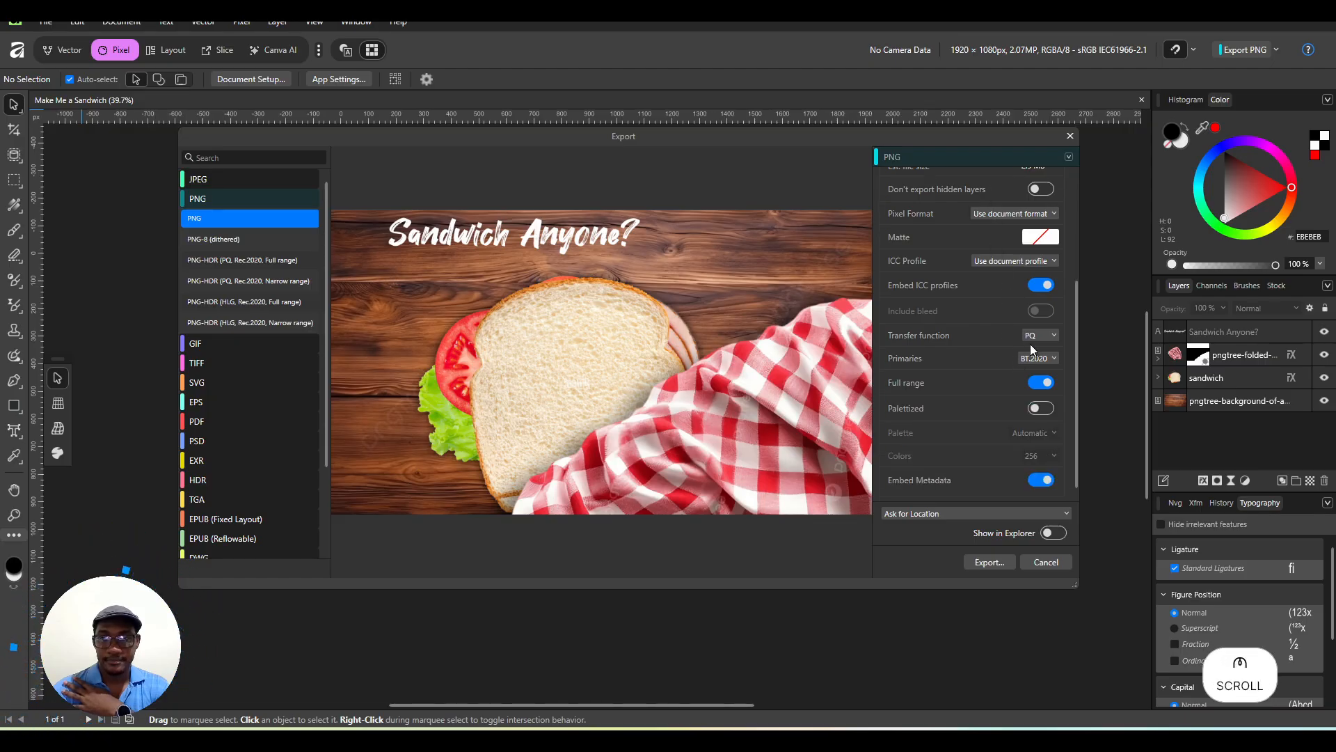
scroll(1002, 331, up, 5)
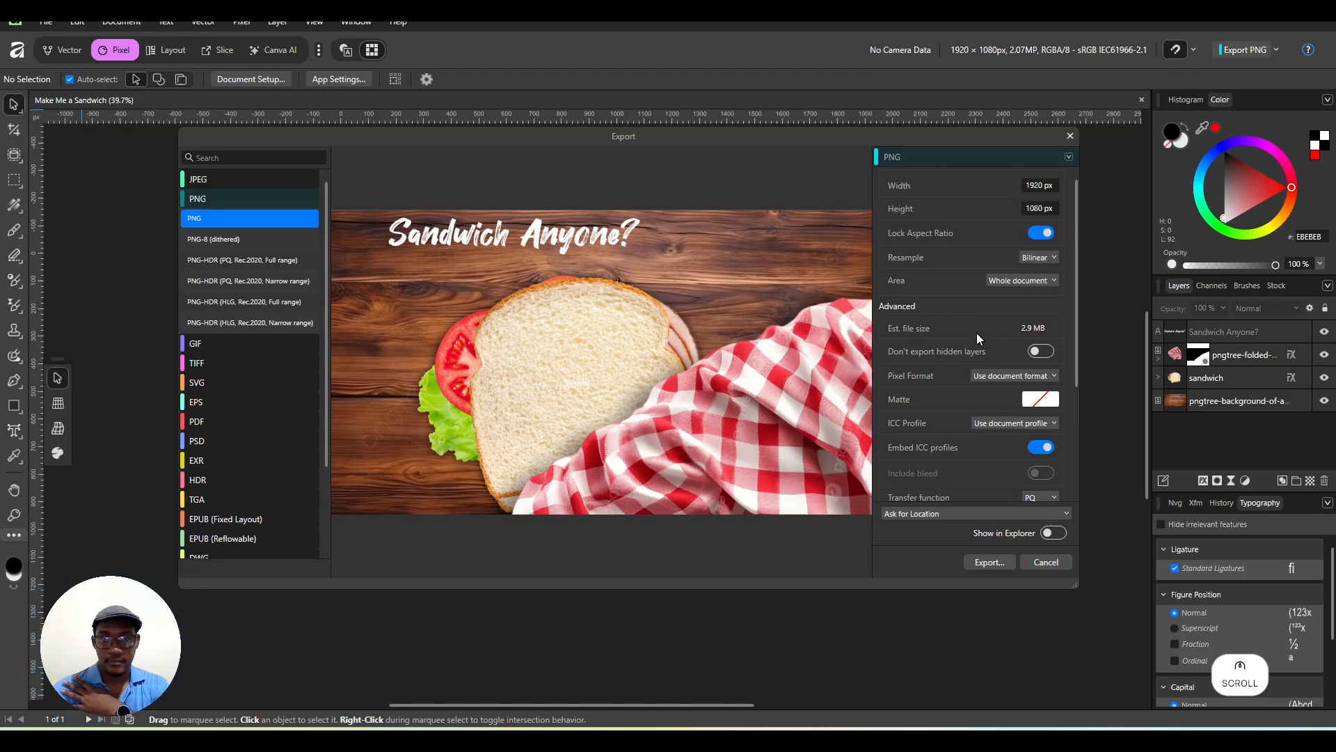
scroll(943, 331, up, 2)
scroll(959, 303, up, 2)
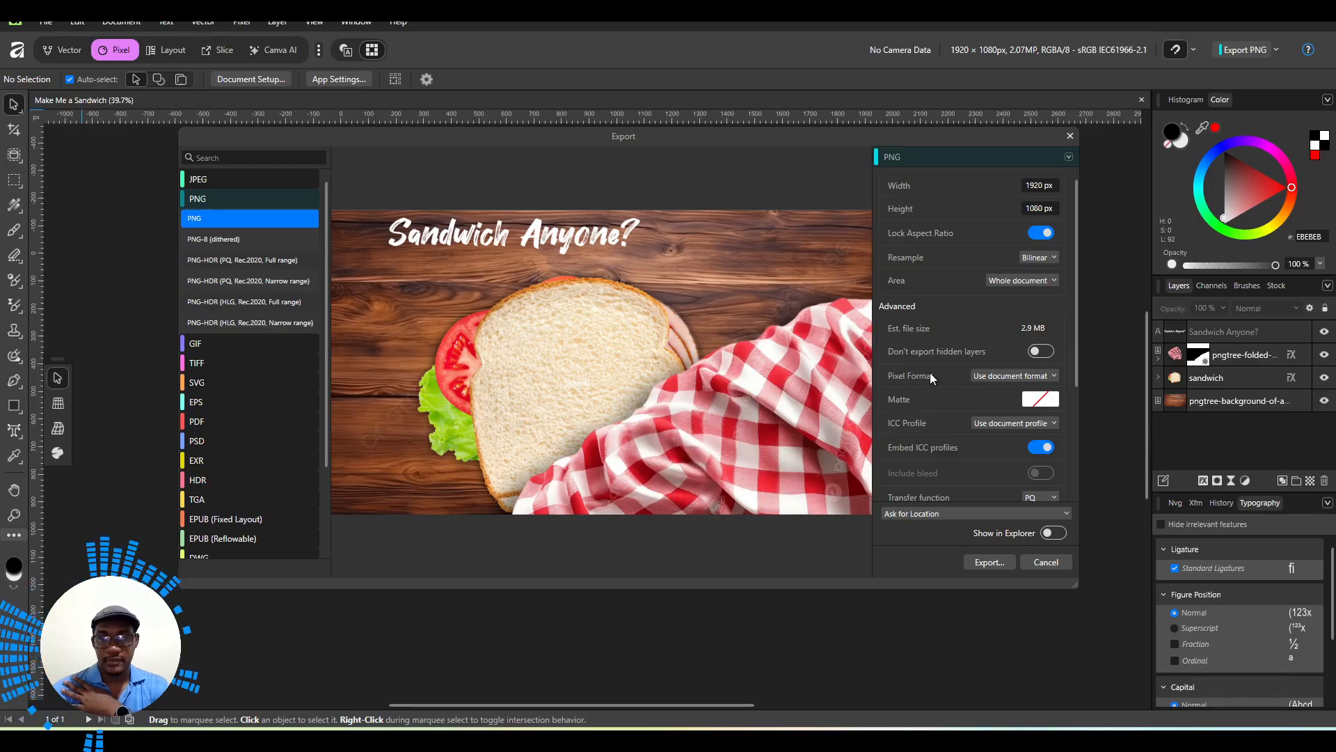
scroll(930, 398, down, 2)
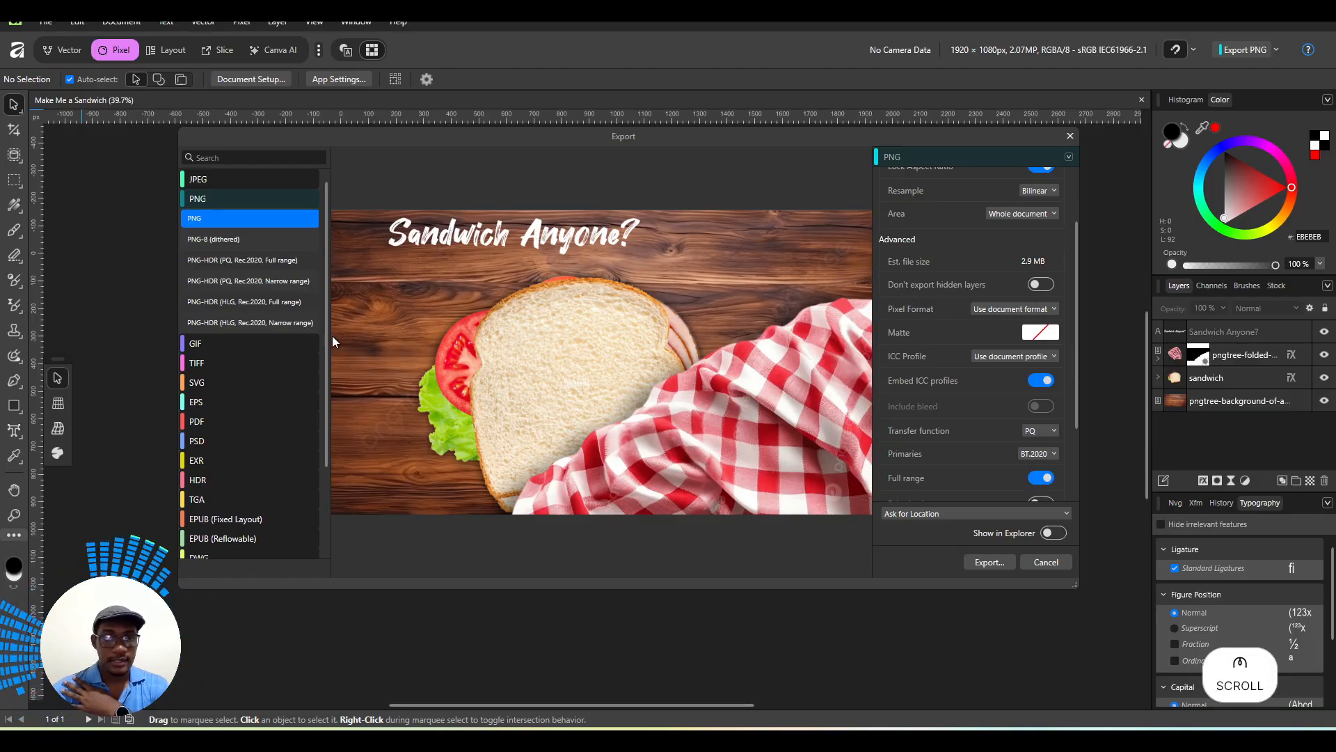
click(989, 564)
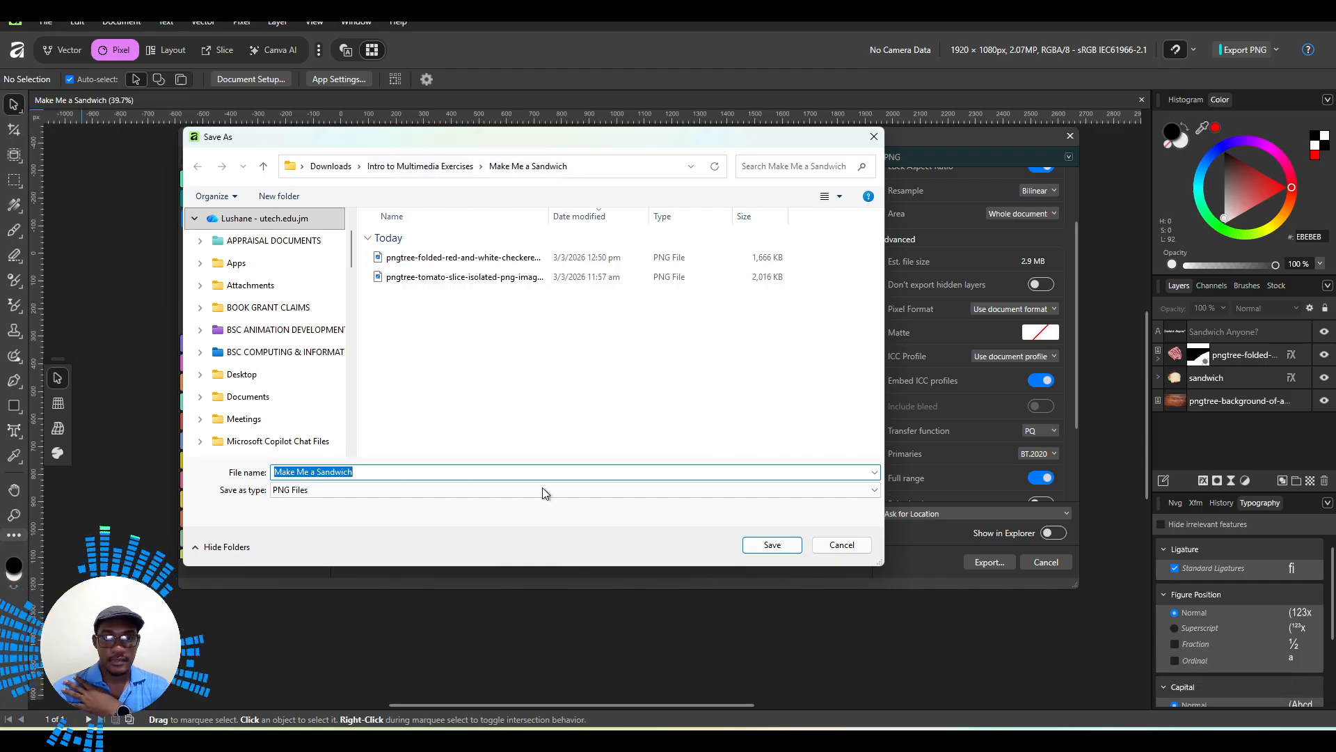
click(769, 540)
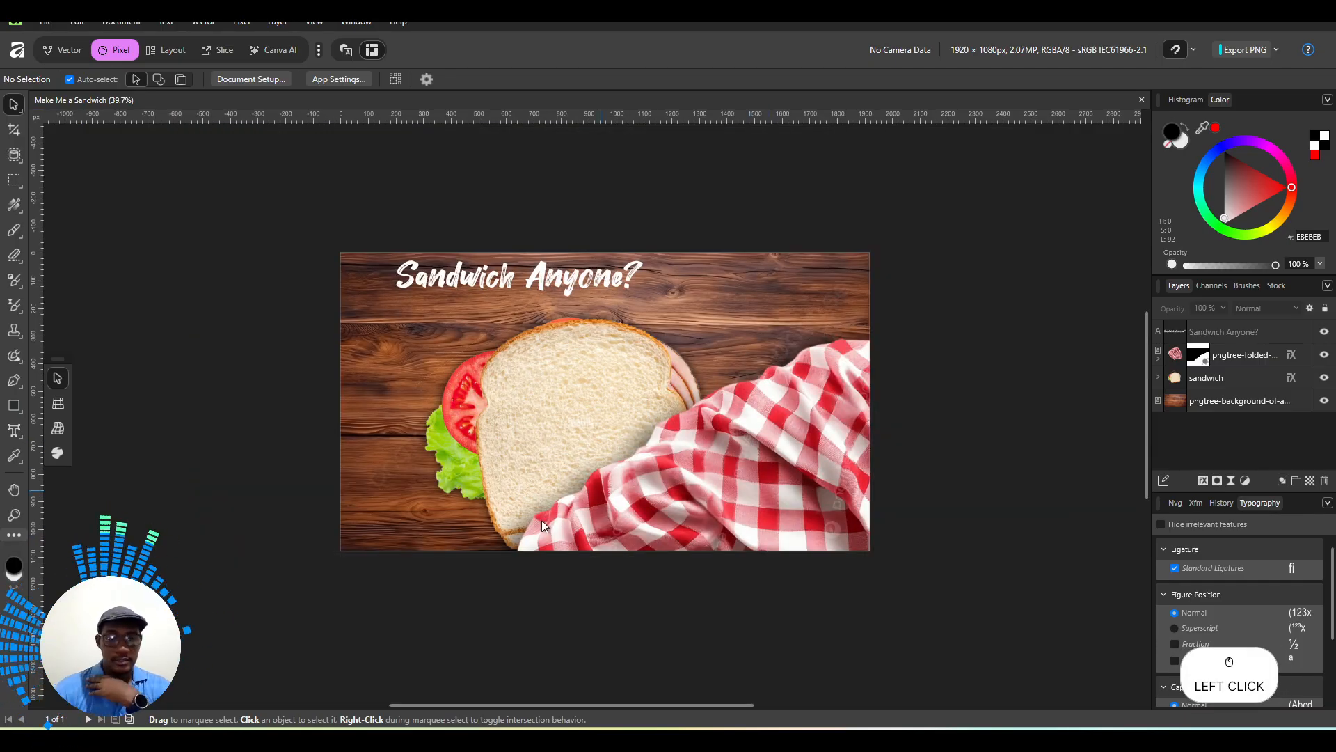
Switch to File Explorer, view the exported PNG from the Make Me a Sandwich folder, and close the image viewer.
click(299, 739)
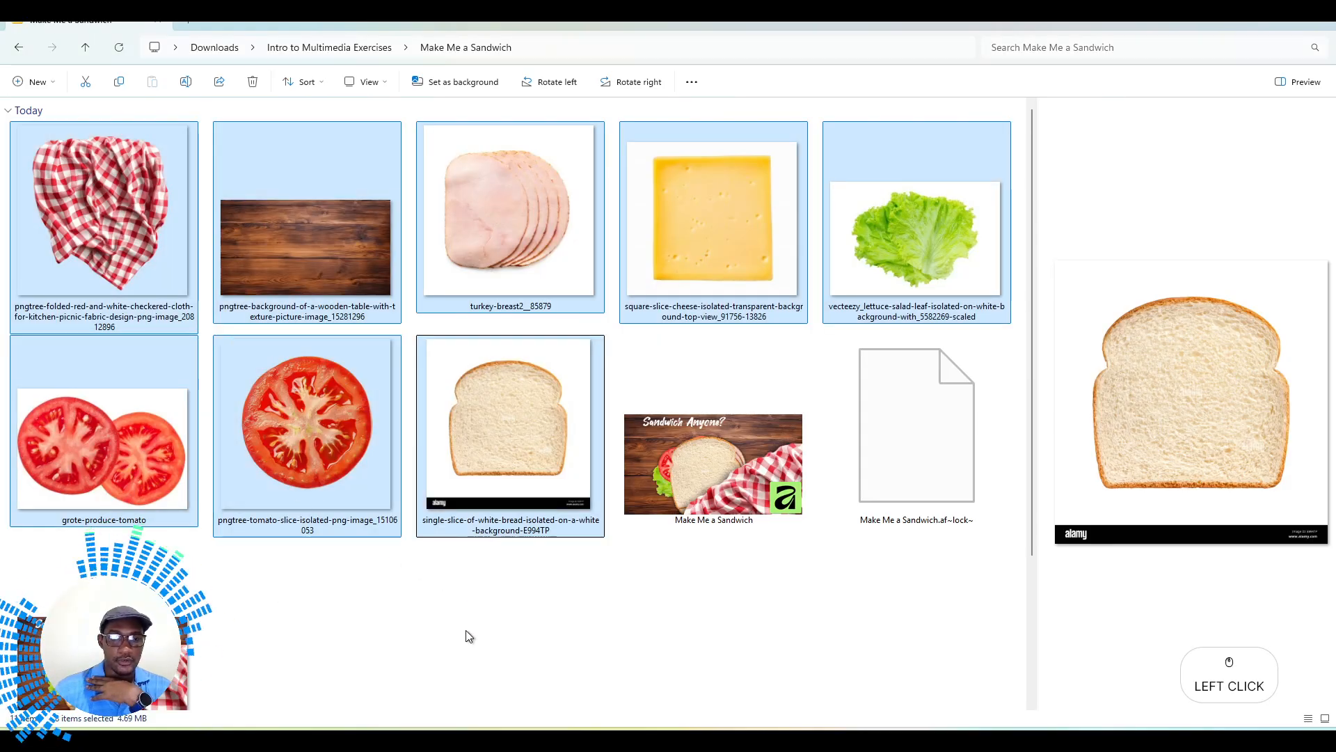
click(431, 641)
scroll(396, 651, down, 1)
click(104, 556)
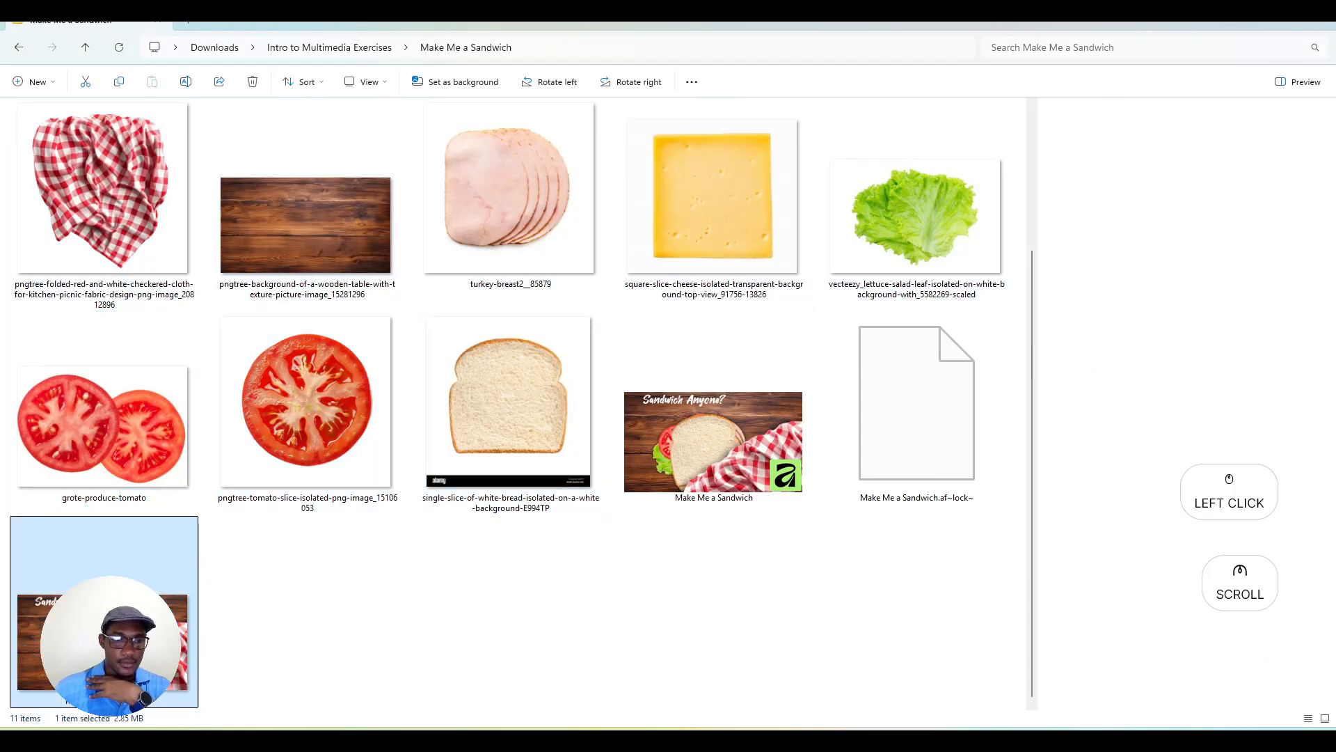
key(Return)
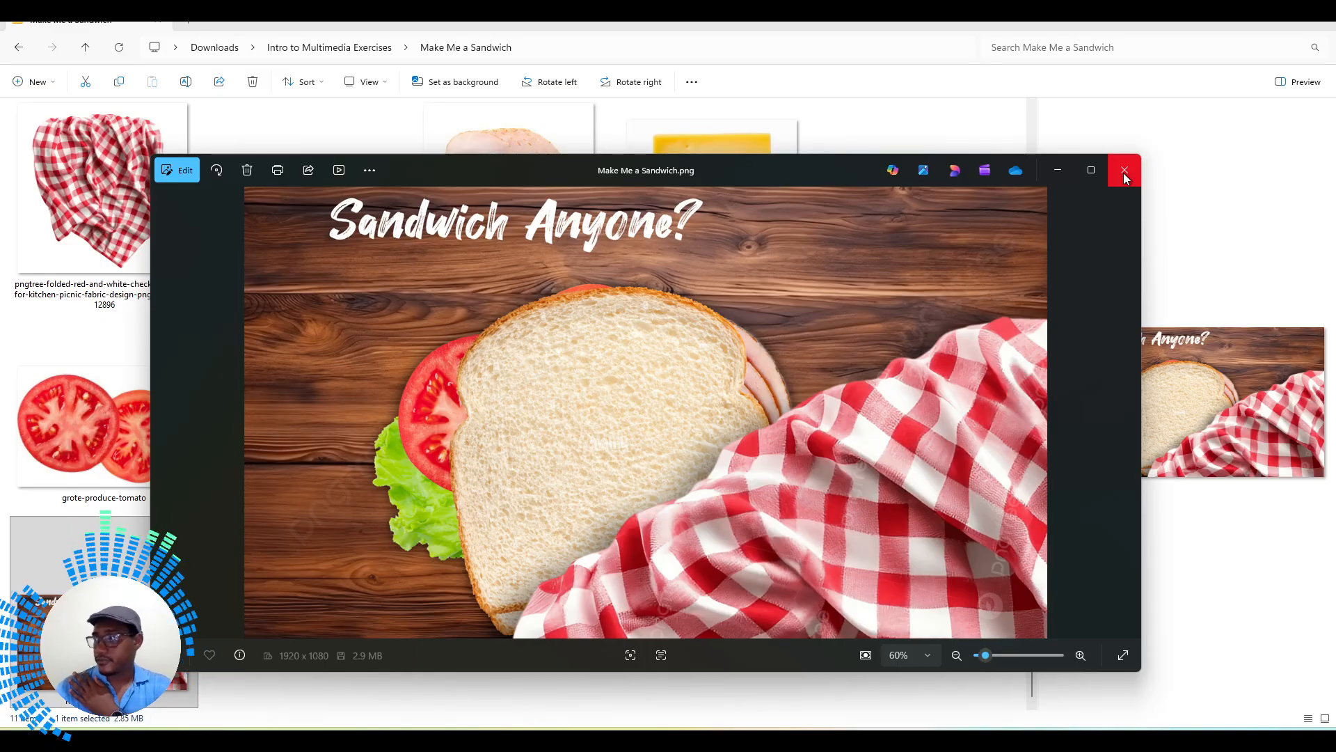
click(1124, 171)
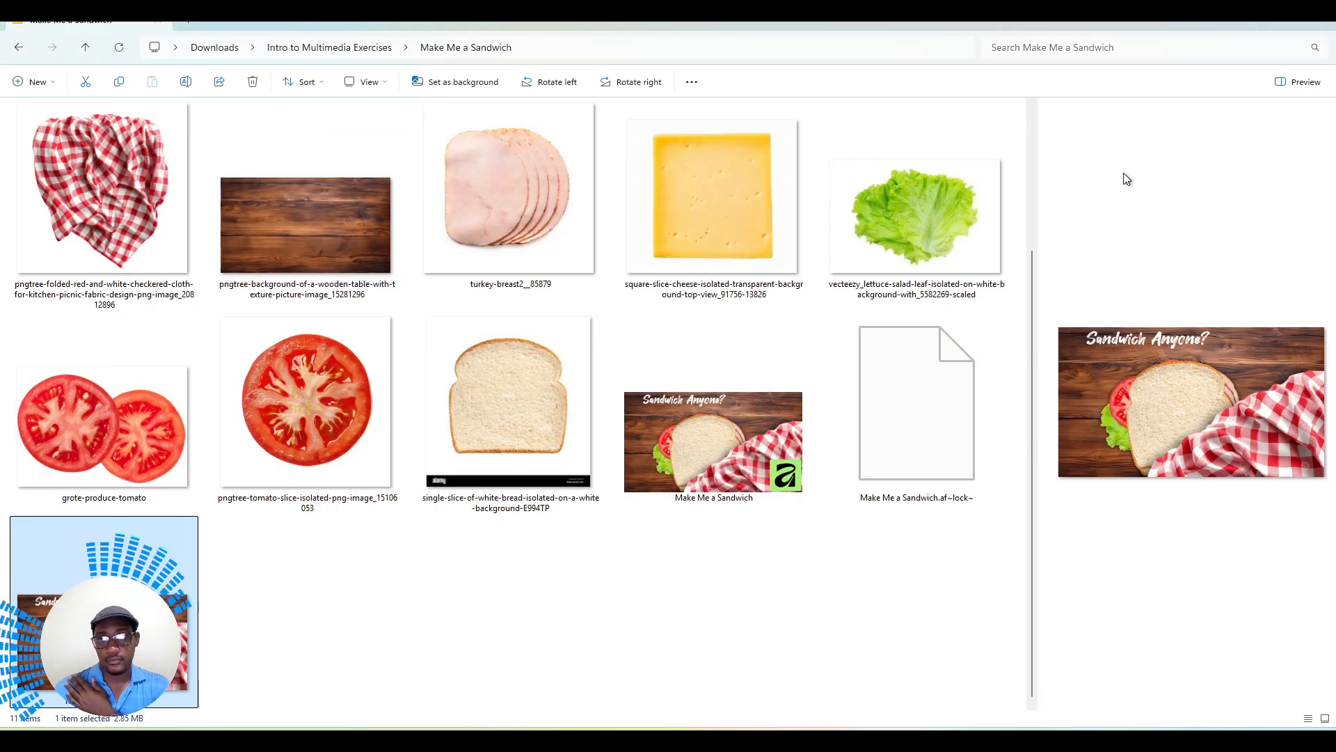
Switch back to Affinity and inspect the finished sandwich composition at a closer zoom.
click(870, 739)
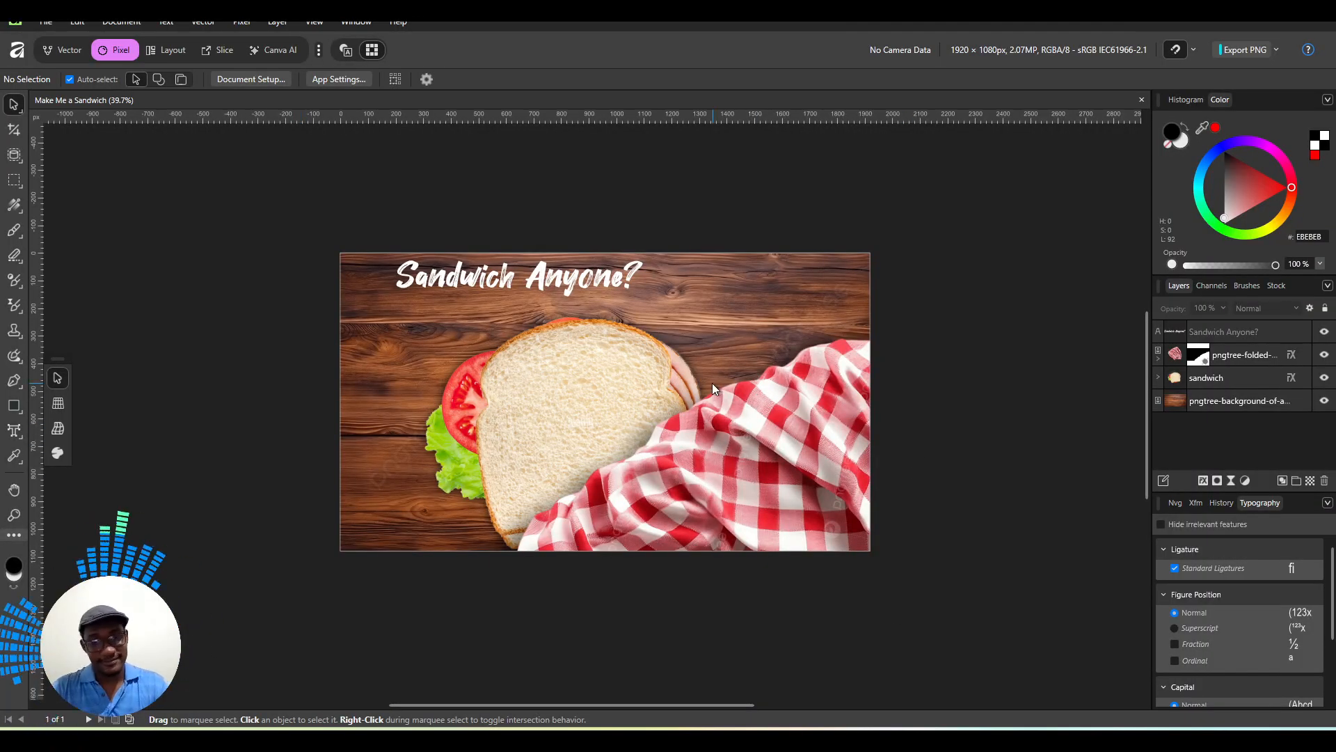
scroll(711, 382, up, 2)
drag(712, 382, 725, 382)
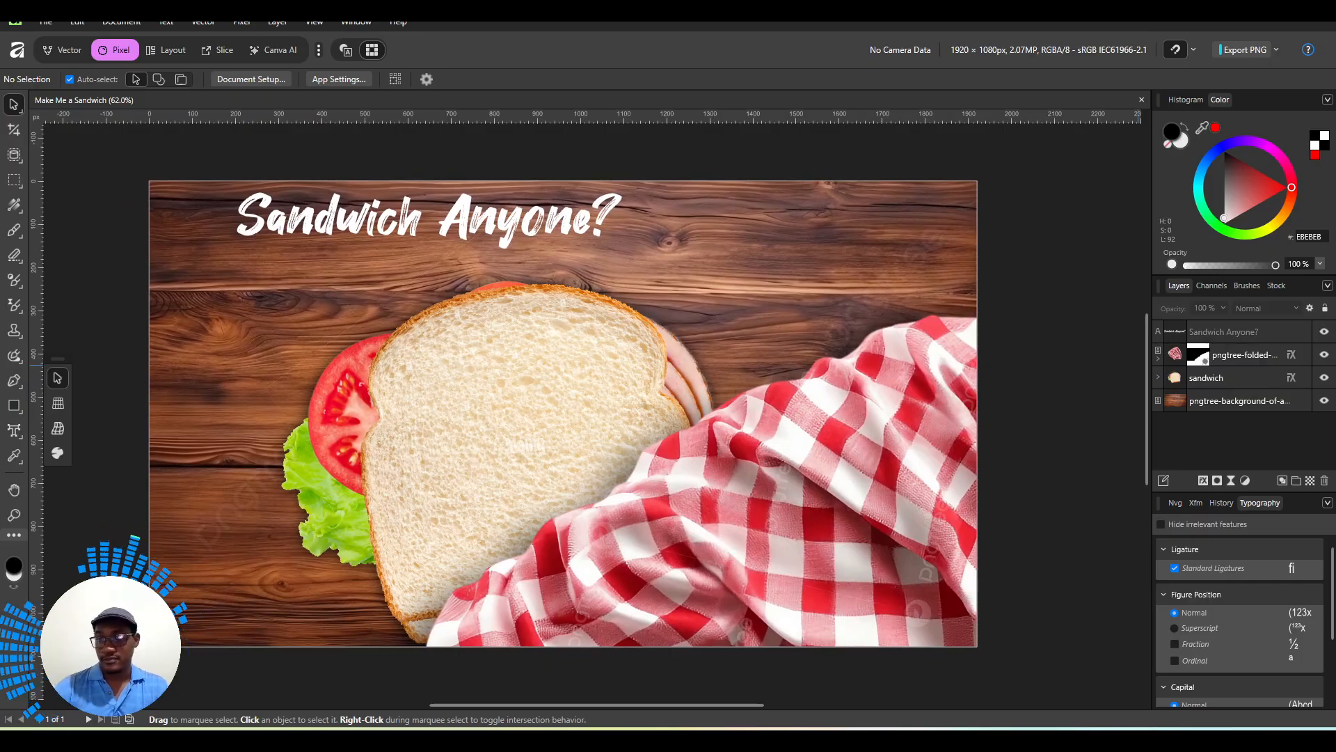